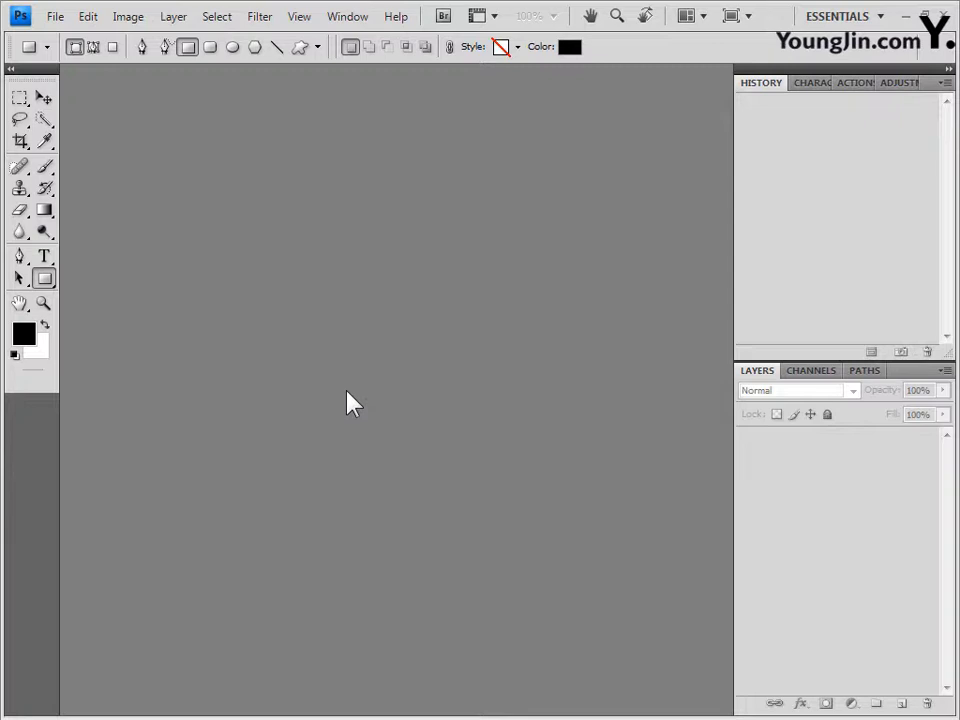
Show the Actions panel and look over the source images in the GTQ Image folder.
left_click(847, 82)
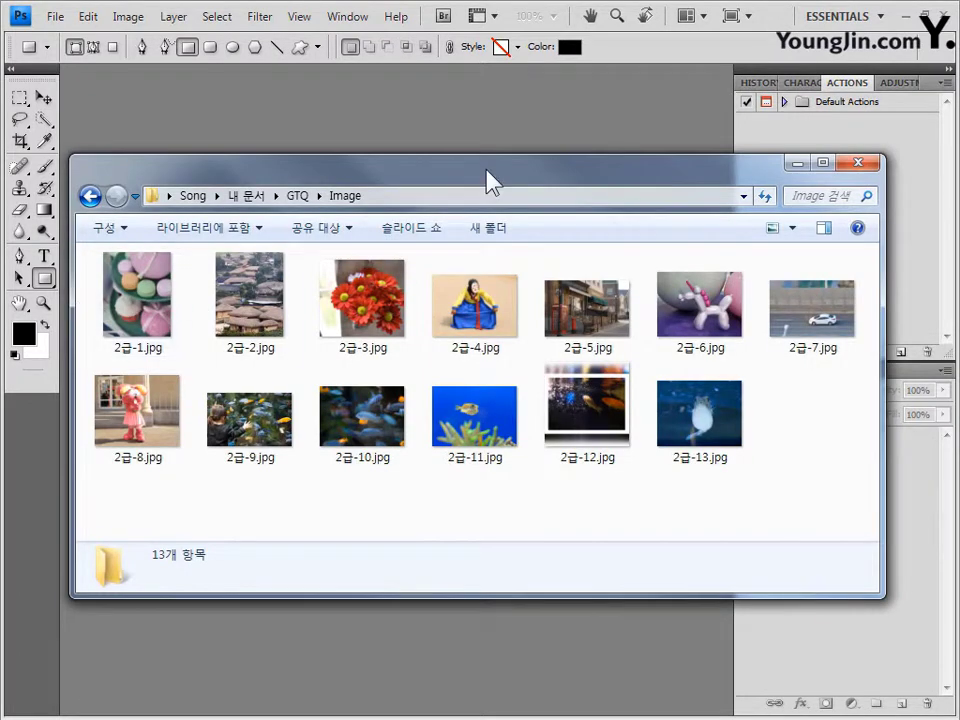
left_click_drag(489, 184, 504, 144)
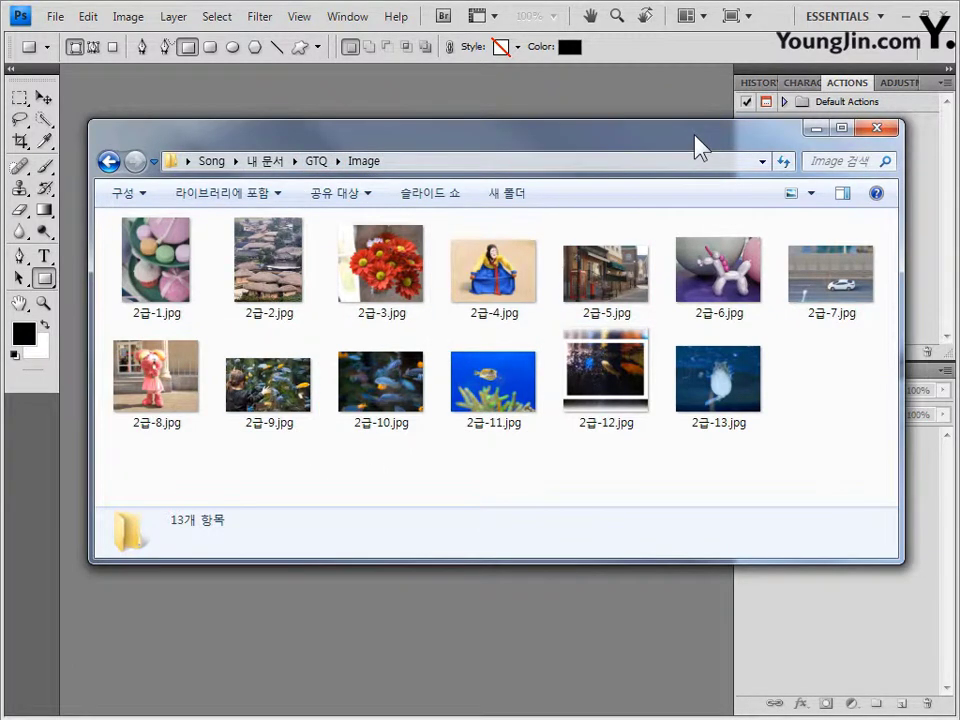
left_click_drag(692, 135, 686, 153)
double_click(599, 451)
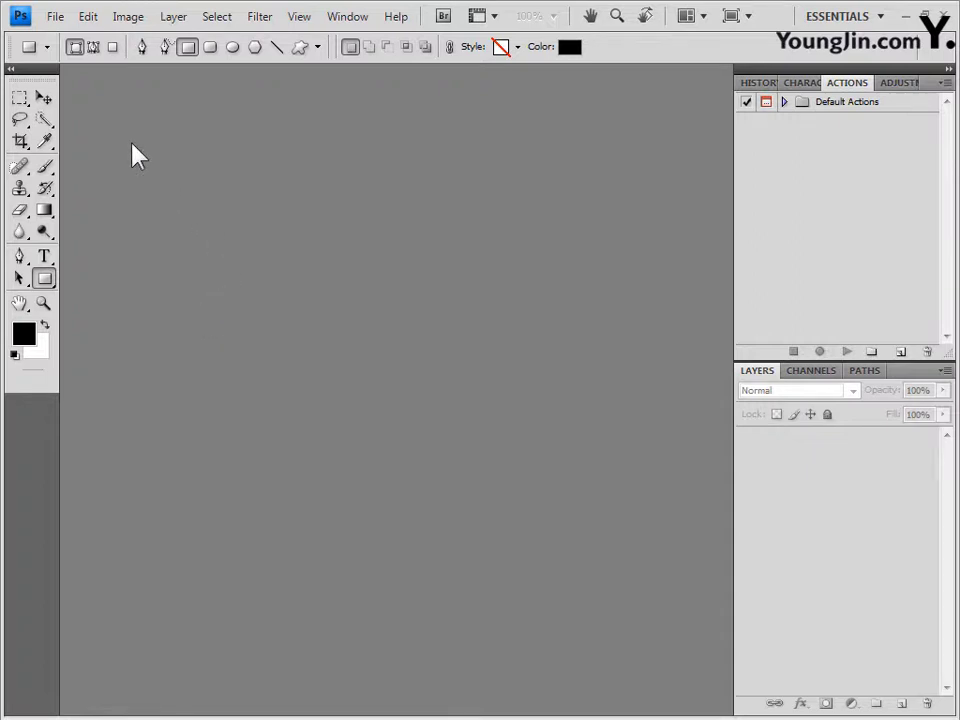
Create a new 400 by 500 pixel document at 72 pixels/inch in RGB Color with a white background.
left_click(56, 17)
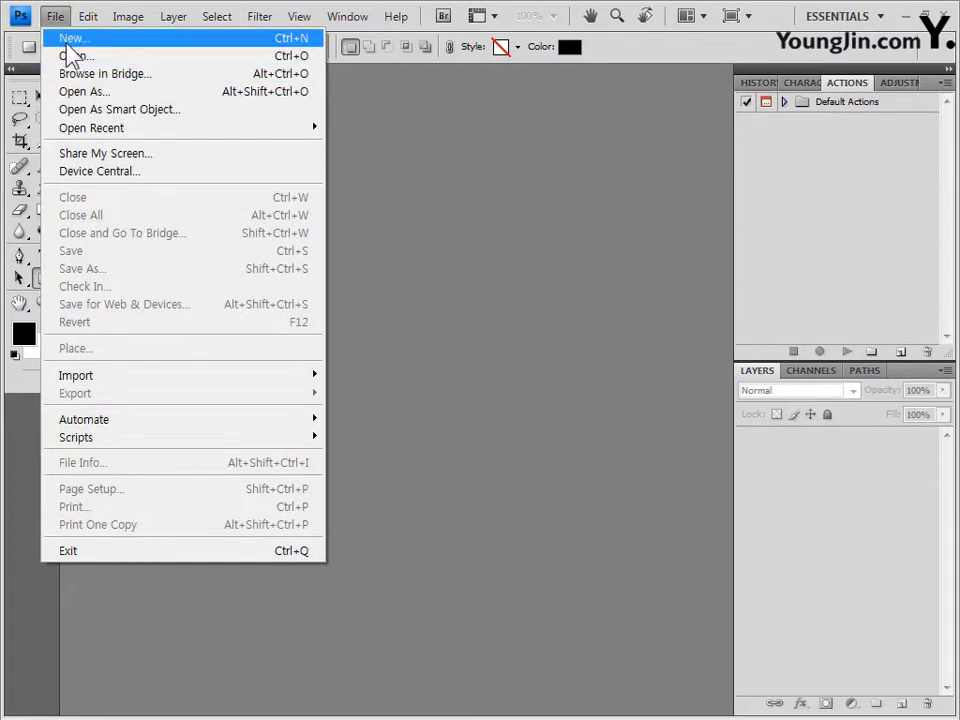
left_click(68, 40)
key("Tab")
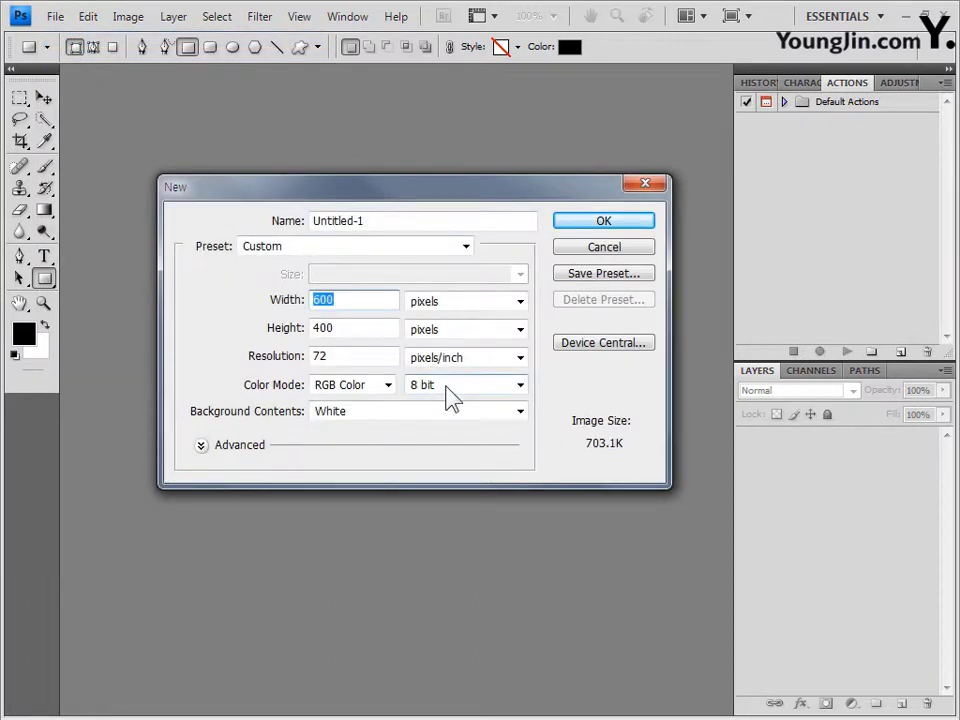
type("400")
key("Tab")
type("500")
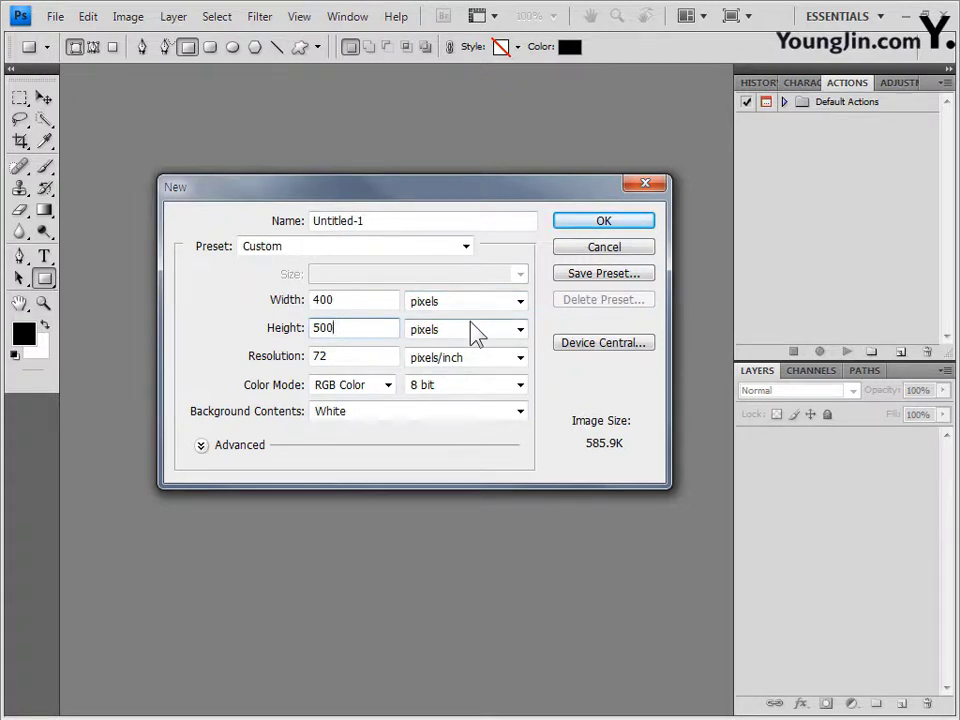
key("Tab")
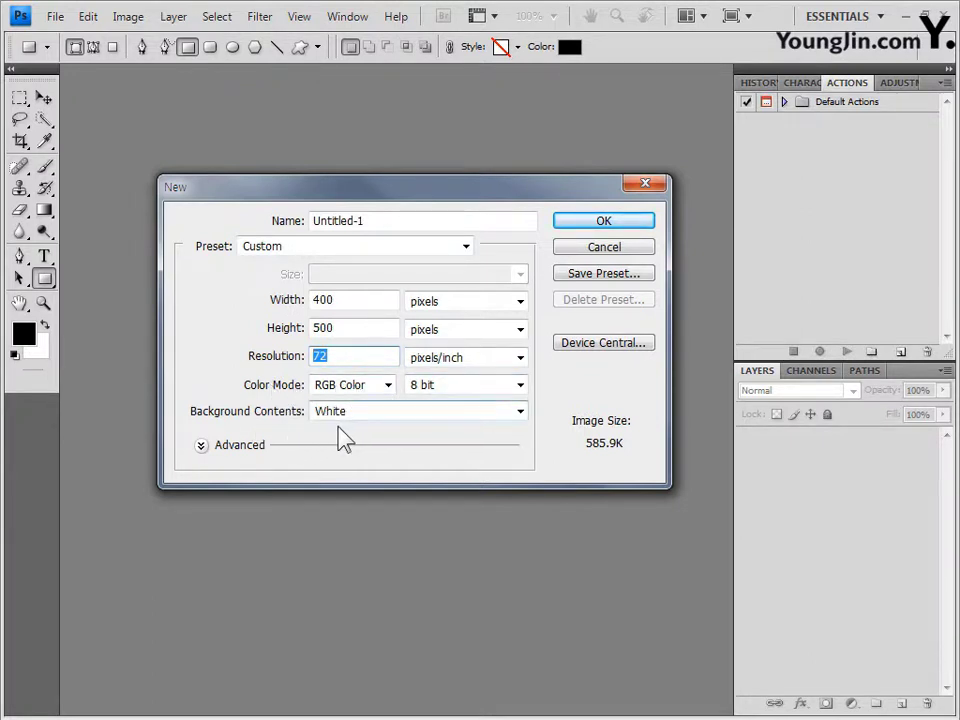
left_click(615, 226)
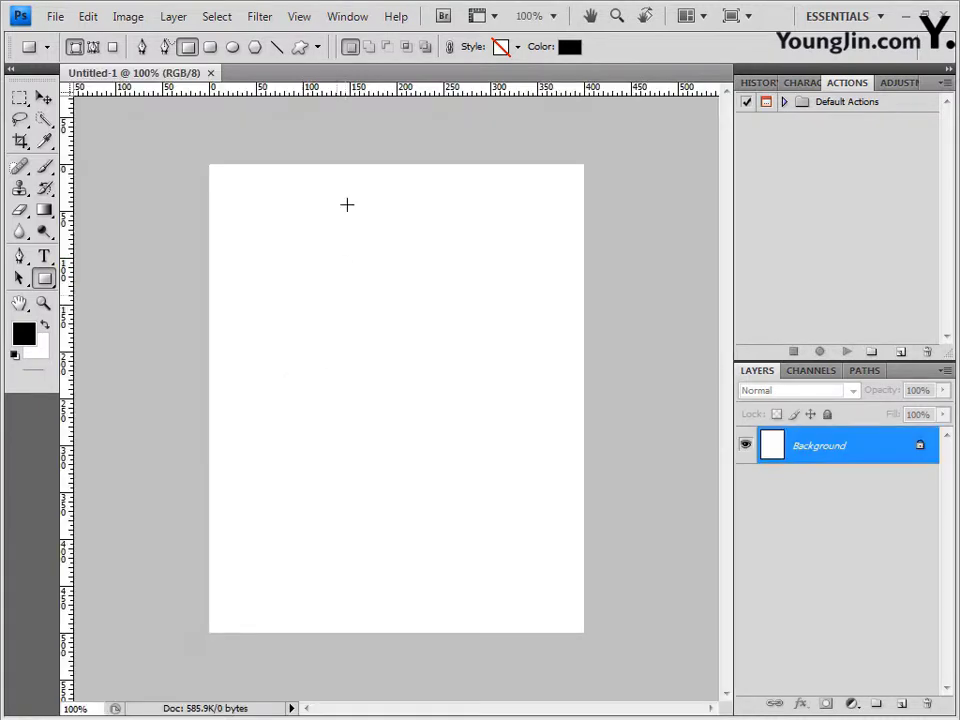
Change the grid colour to dark teal in the Guides, Grid & Slices preferences.
left_click(88, 16)
mouse_move(120, 657)
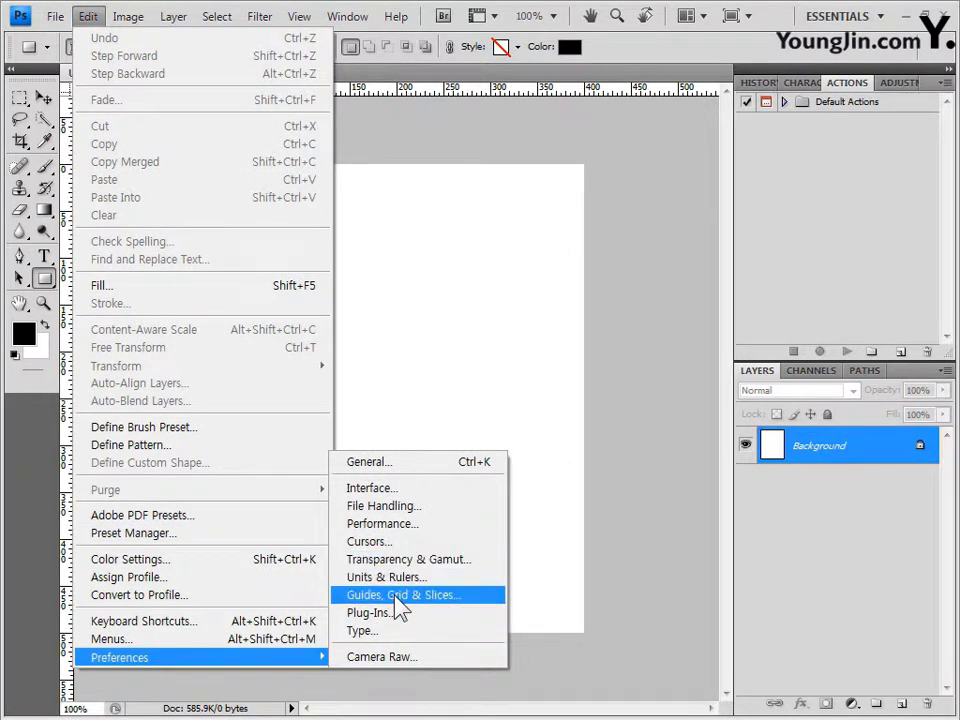
left_click(431, 598)
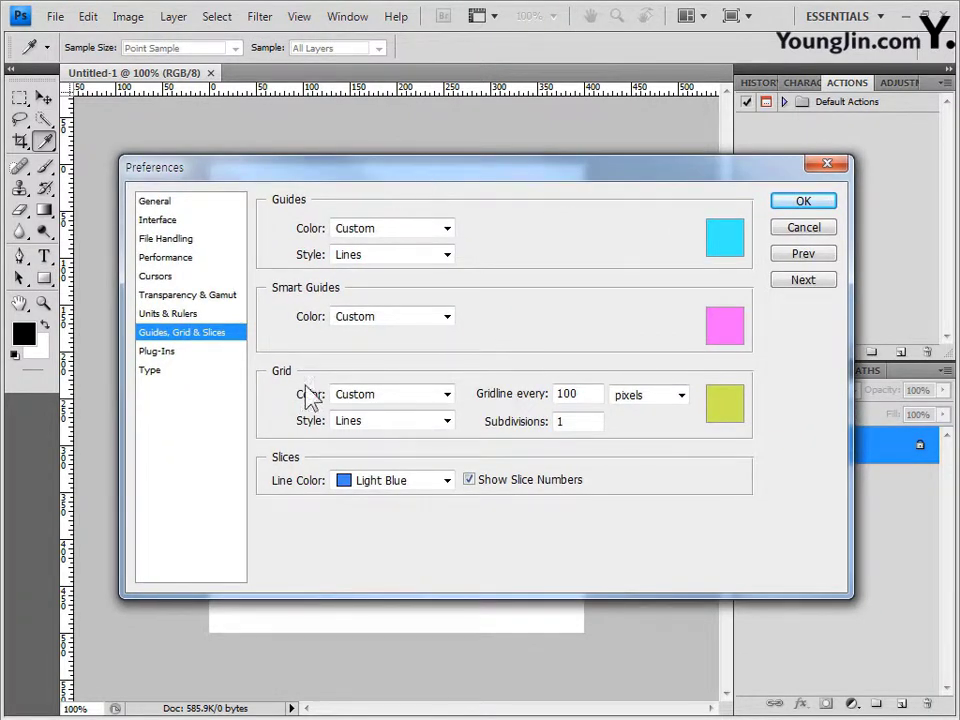
double_click(600, 394)
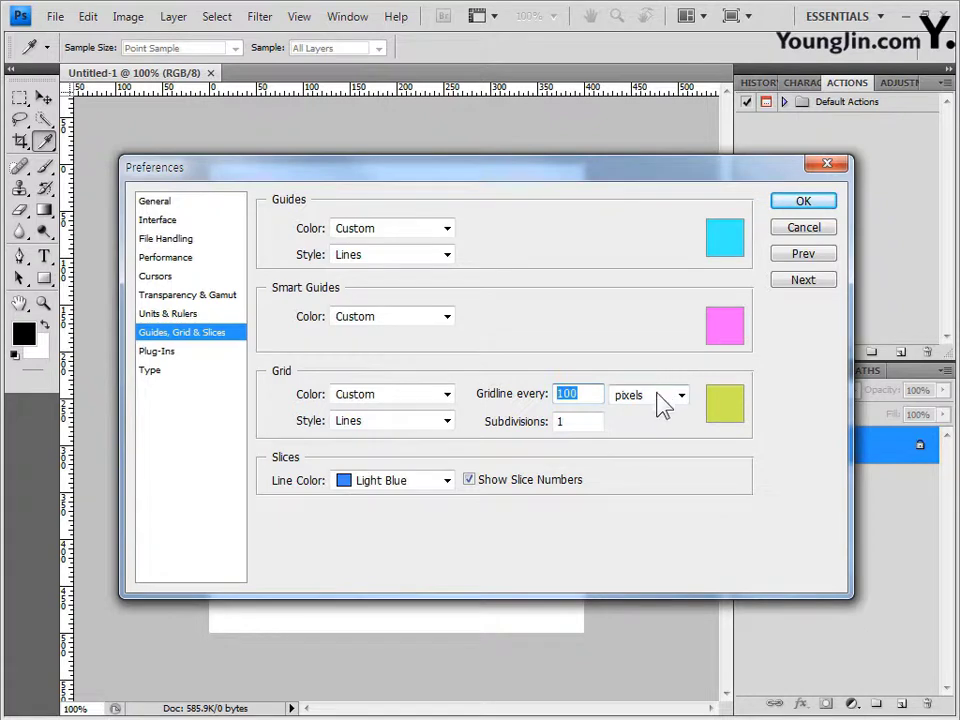
left_click(730, 406)
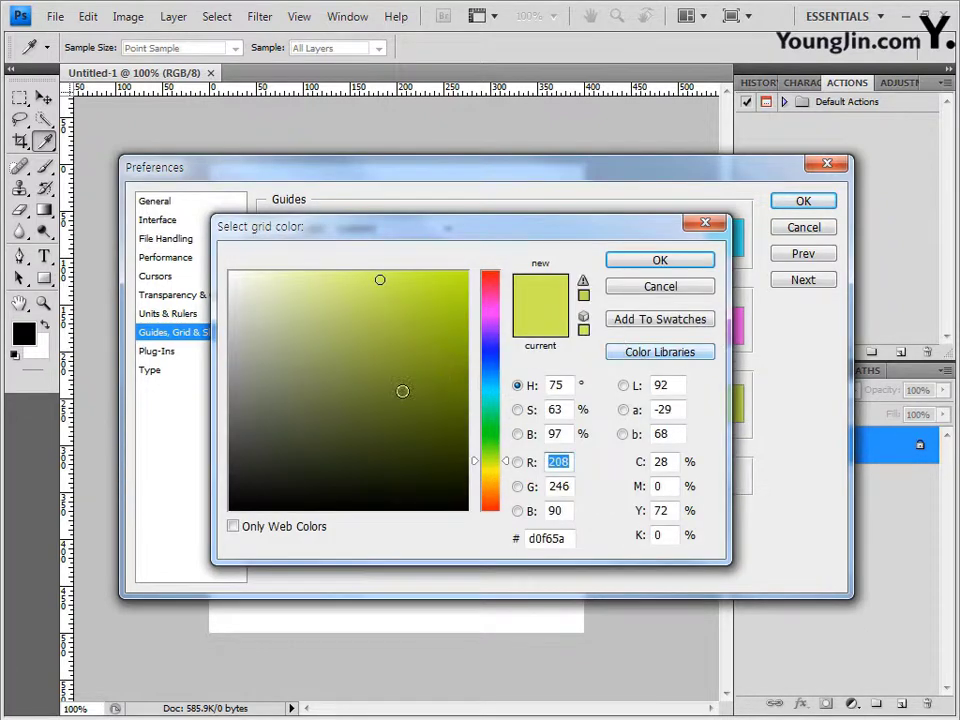
left_click(490, 395)
left_click(416, 334)
left_click(691, 260)
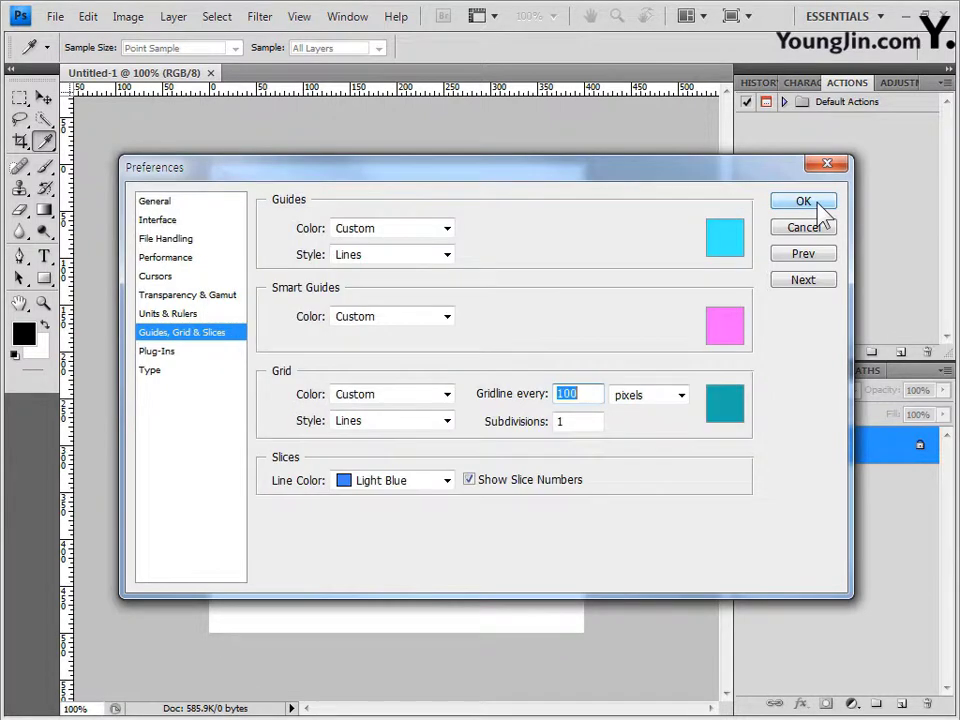
left_click(816, 205)
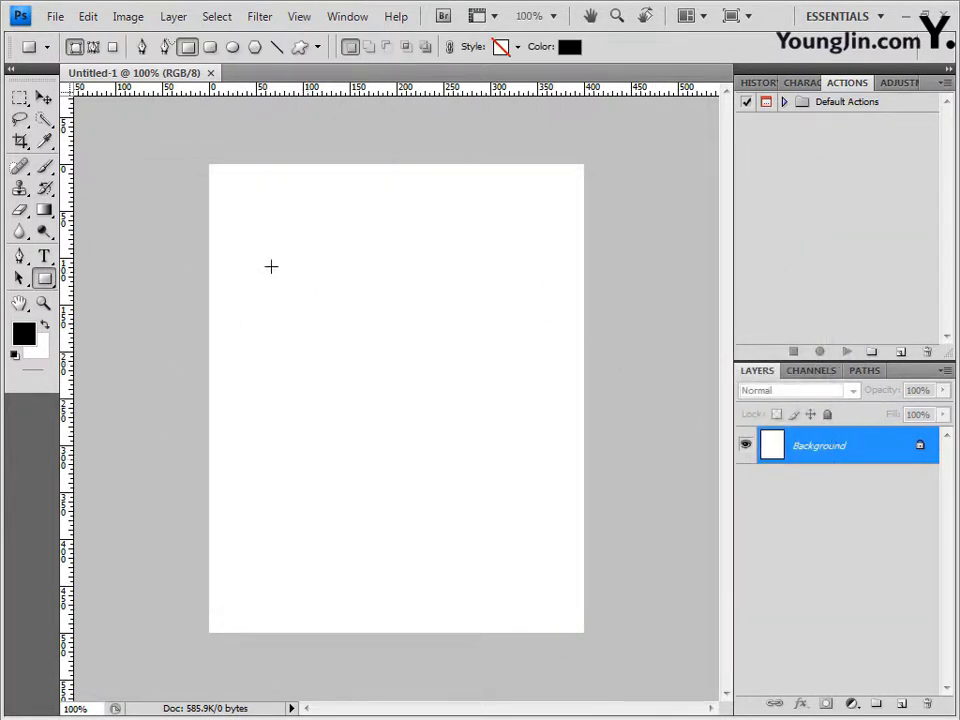
Show the grid over the canvas and hide it again.
left_click(300, 17)
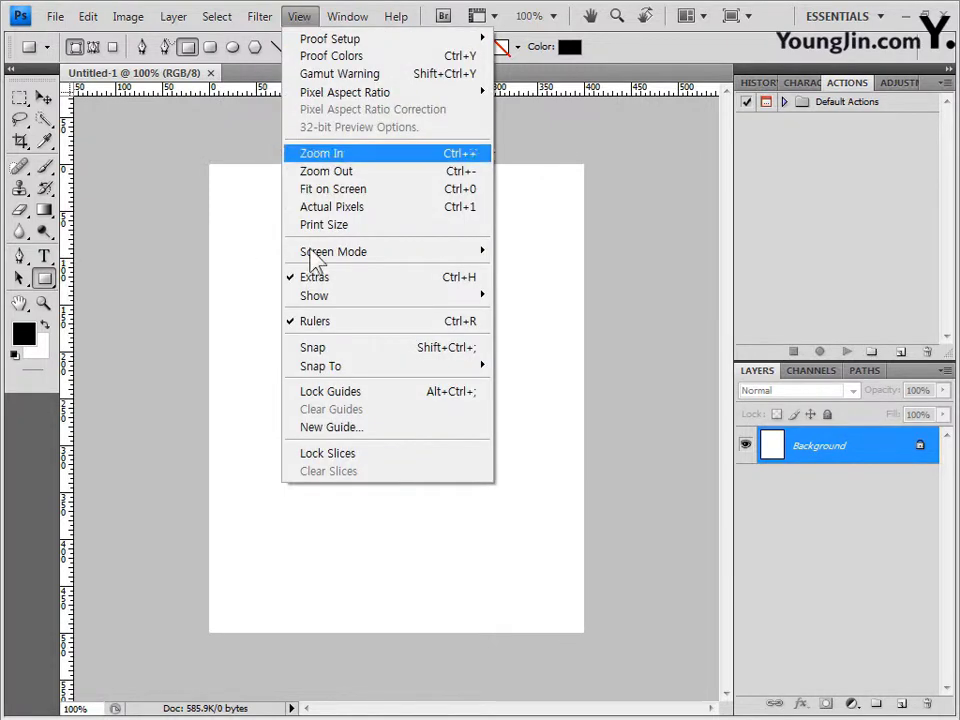
mouse_move(320, 302)
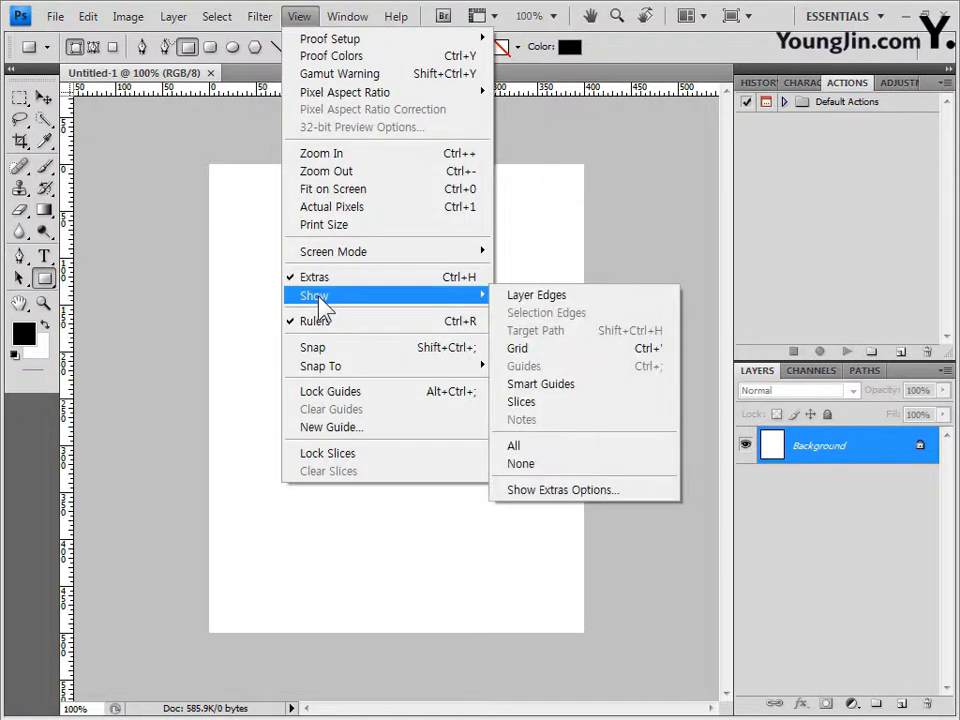
left_click(587, 357)
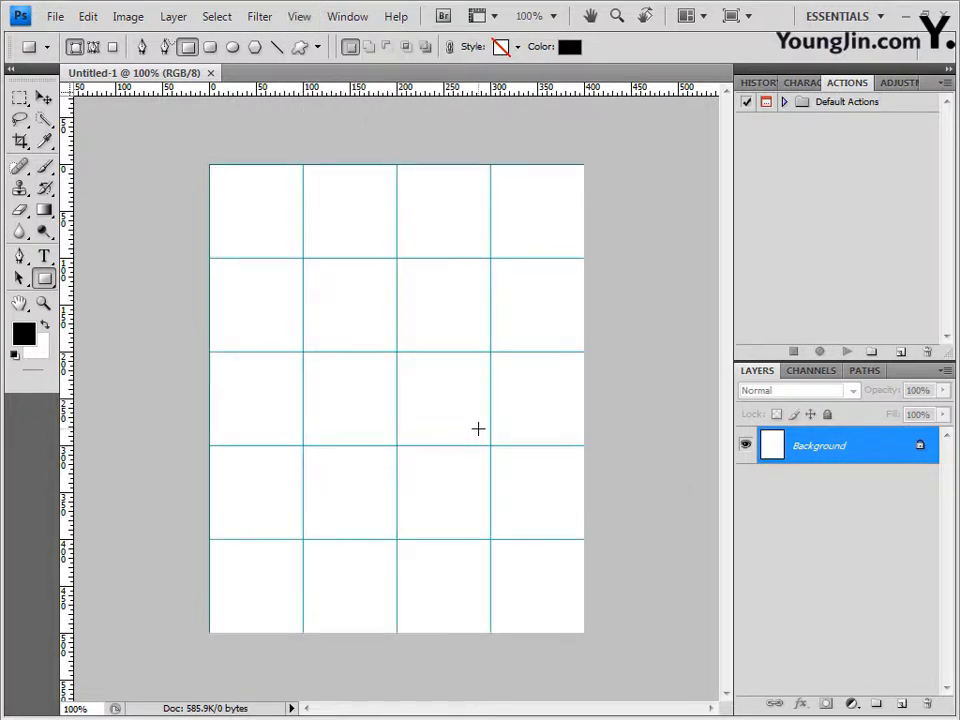
key("ctrl+apostrophe")
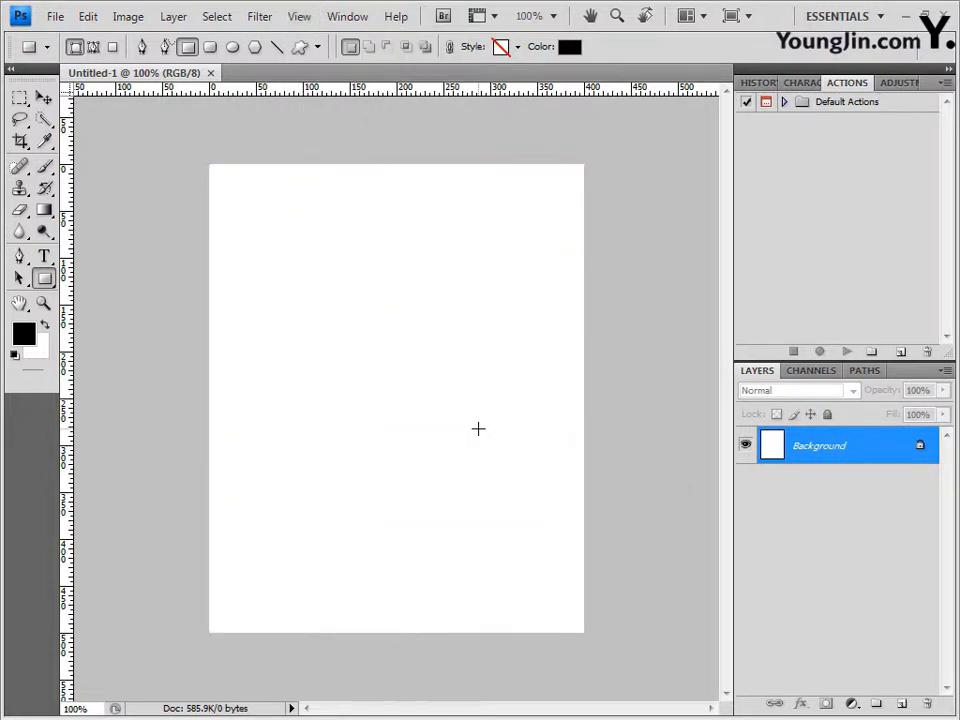
left_click(302, 18)
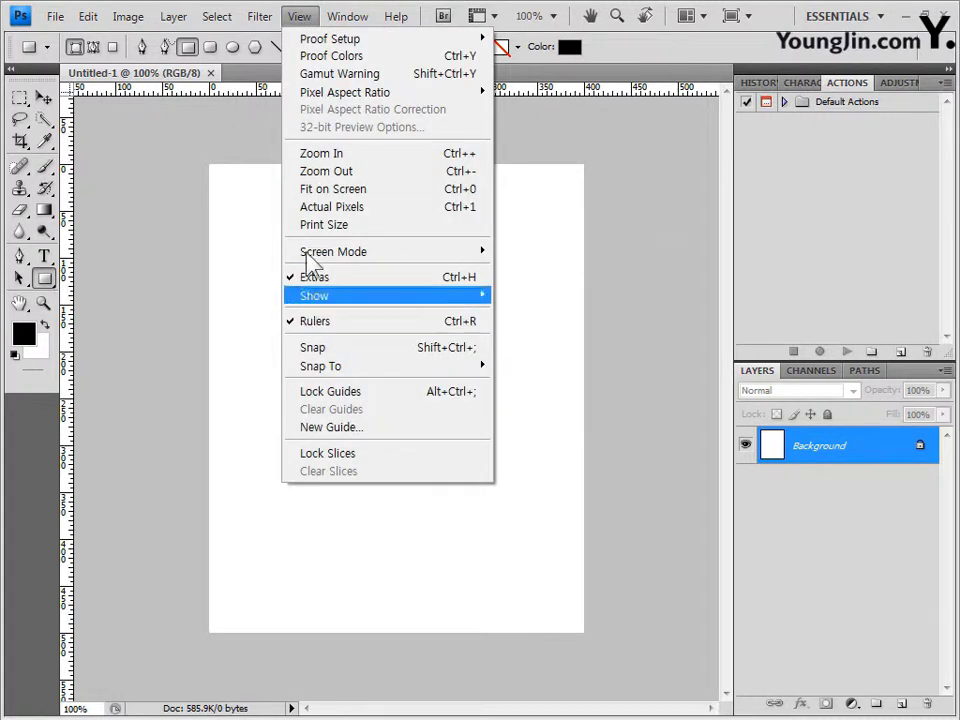
left_click(140, 90)
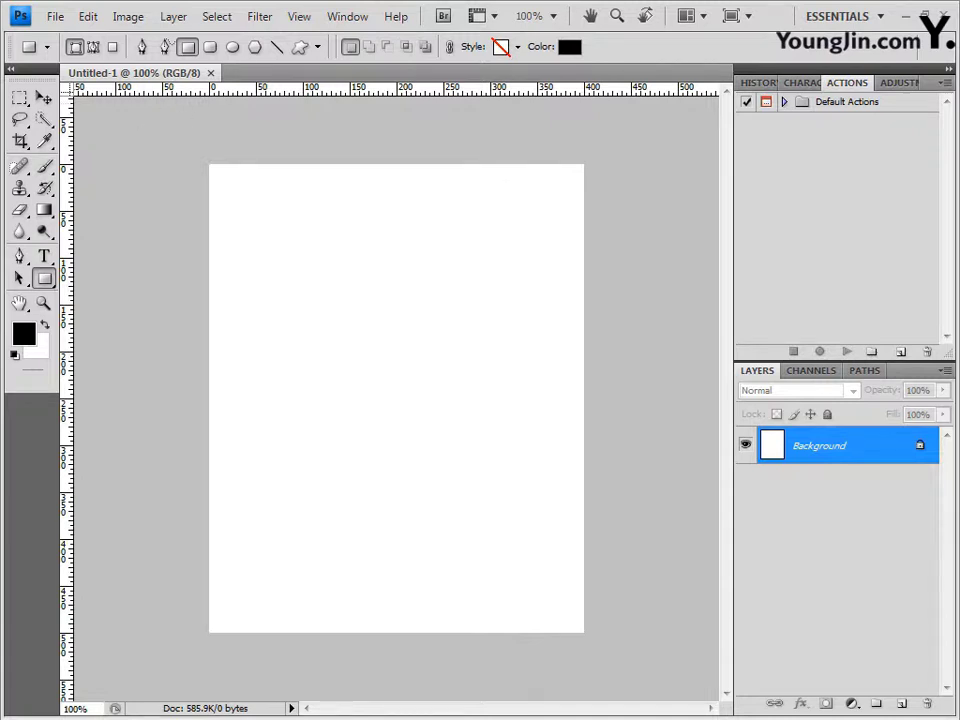
Save the document in Photoshop format in the GTQ folder, naming it with the exam number, the candidate's name and the suffix -1.
left_click(55, 17)
left_click(66, 267)
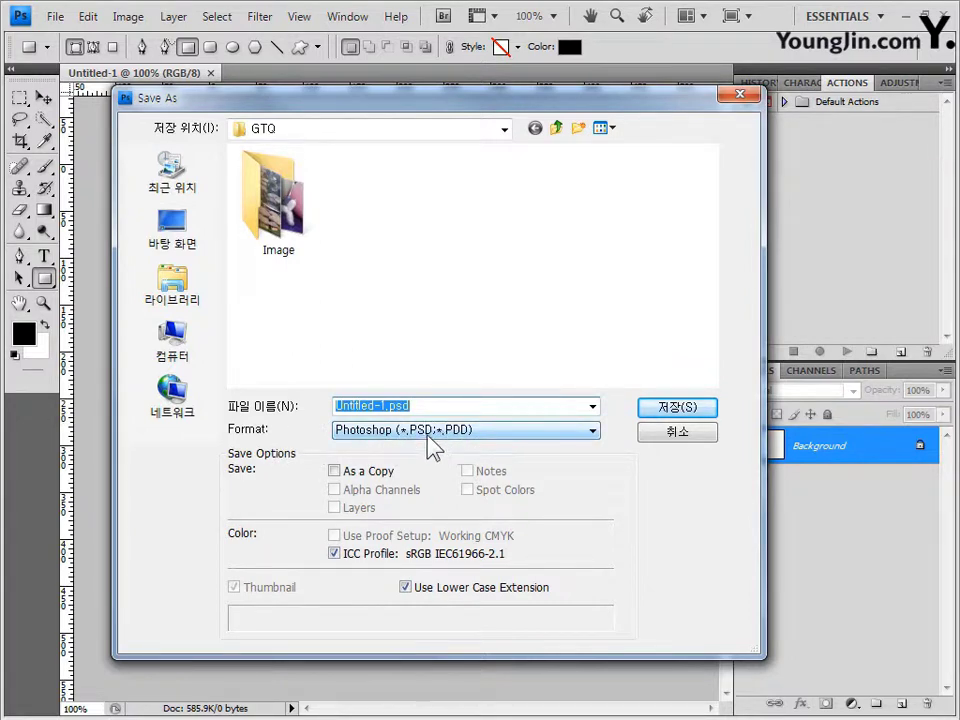
left_click_drag(433, 405, 235, 393)
type("G123456789-홍길동")
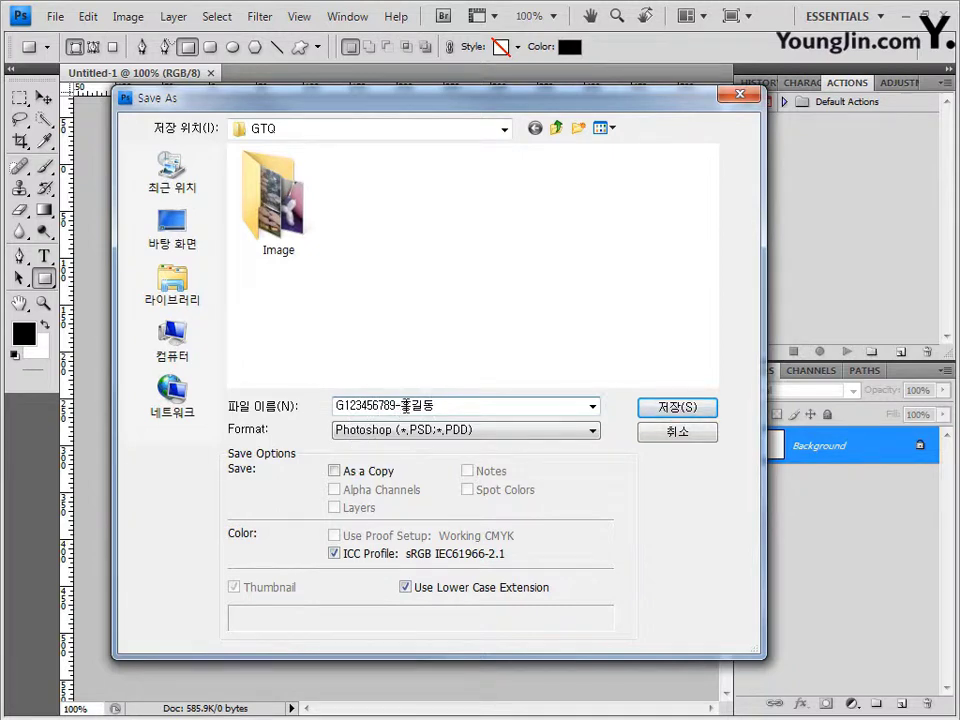
left_click_drag(400, 405, 440, 400)
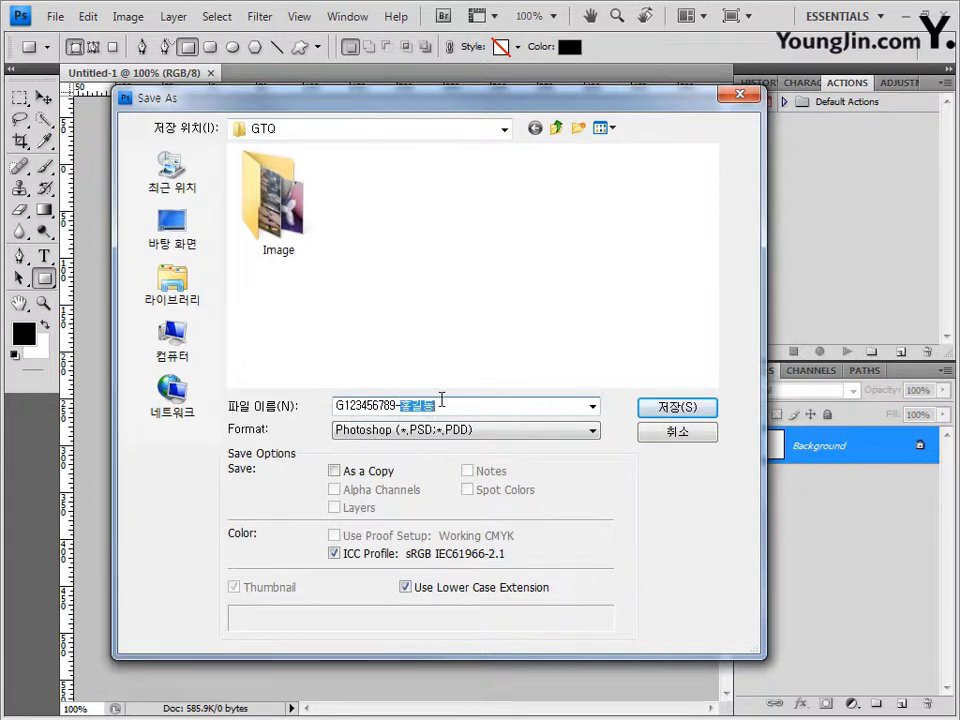
left_click(448, 405)
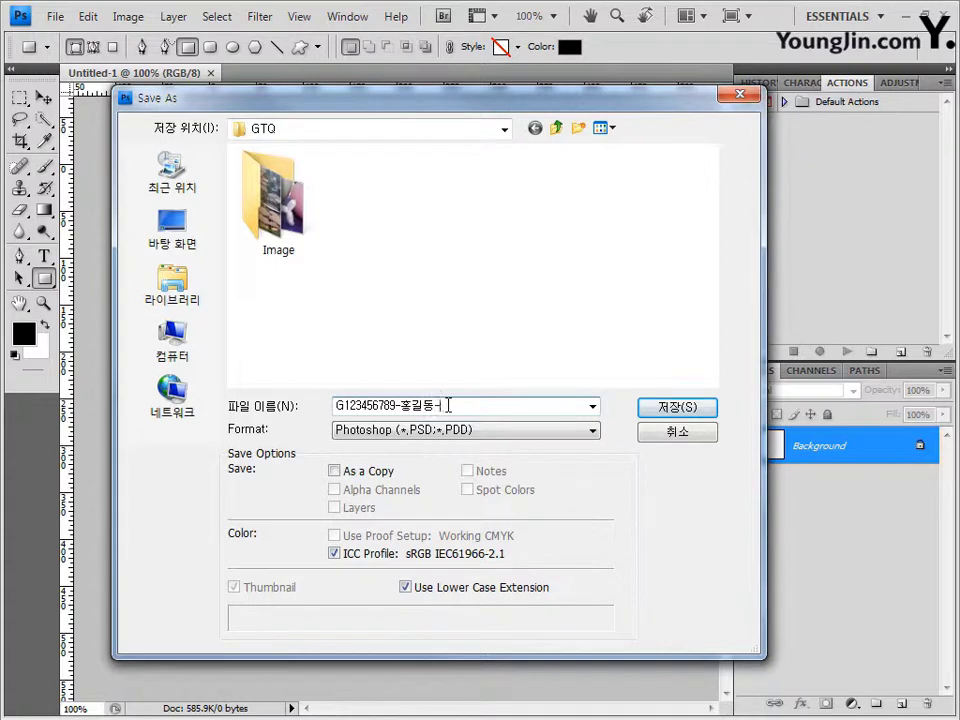
type("-1")
left_click(680, 410)
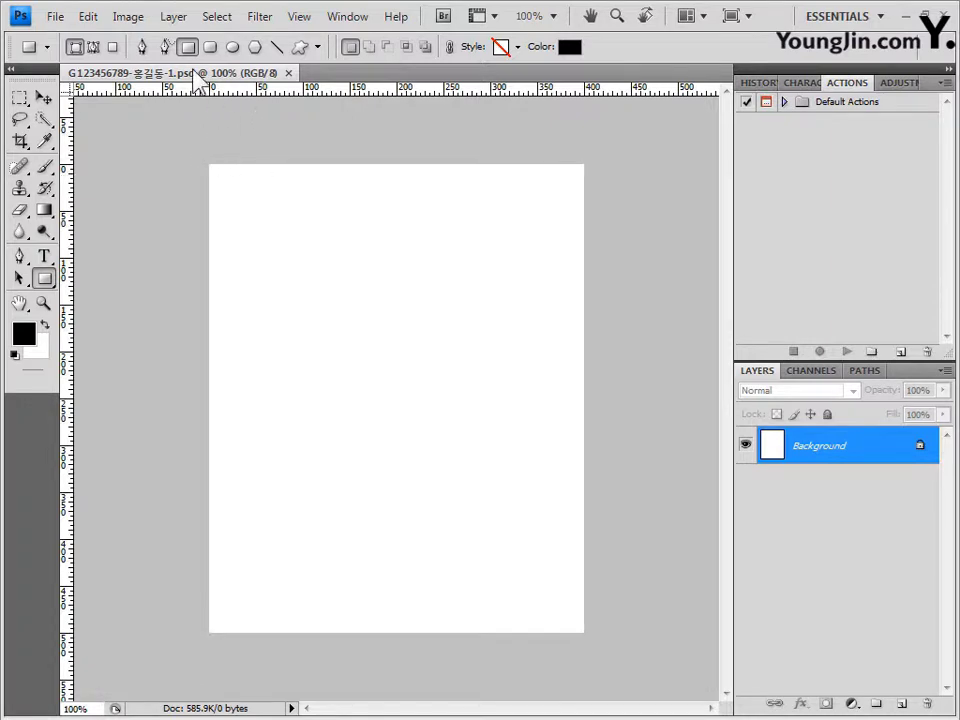
Open 2급-1.jpg from the Image folder and arrange it and the saved document in floating windows.
left_click_drag(202, 84, 257, 102)
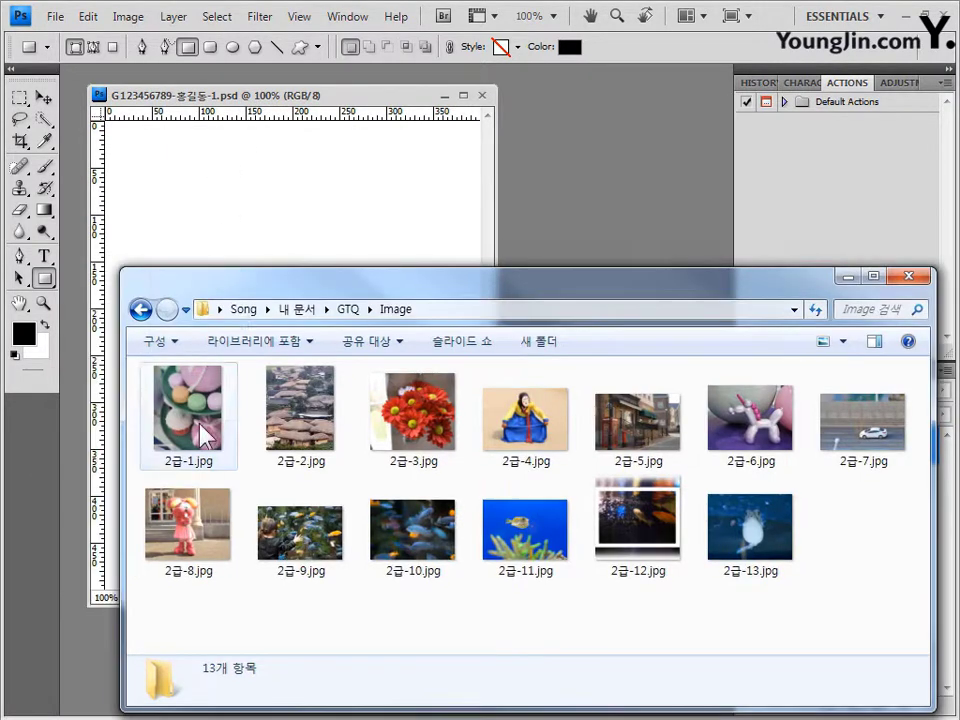
left_click_drag(188, 408, 557, 197)
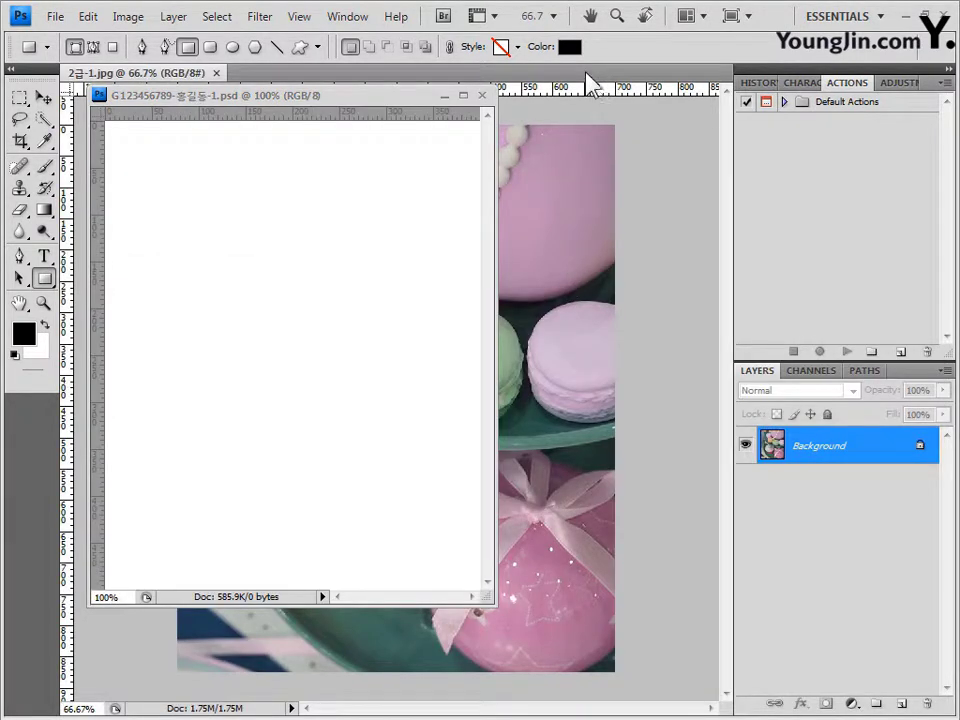
left_click_drag(590, 85, 632, 193)
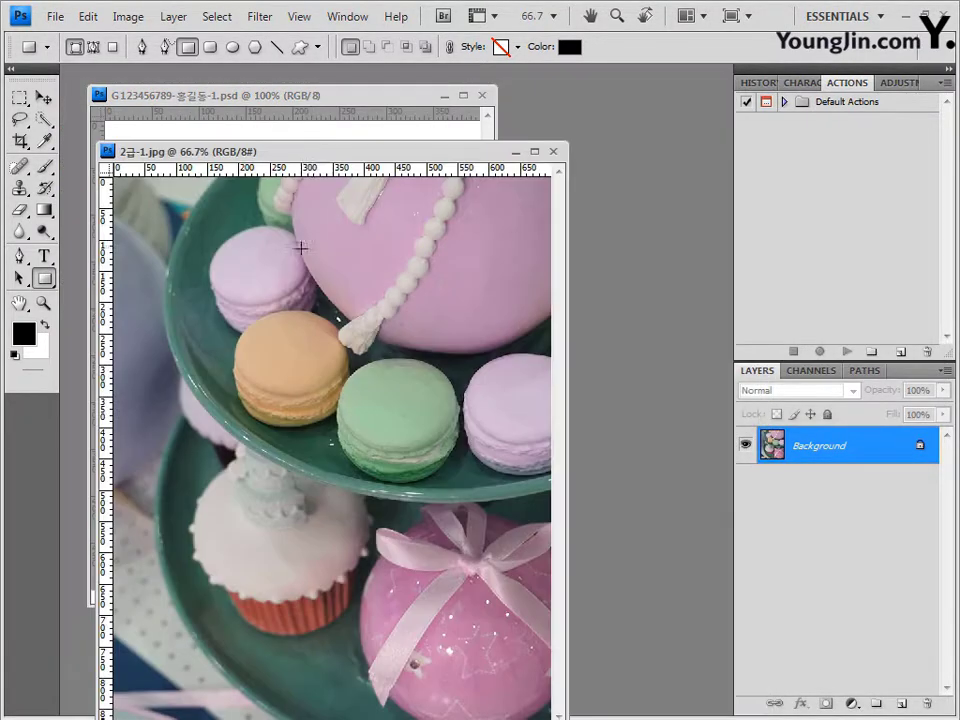
left_click(54, 16)
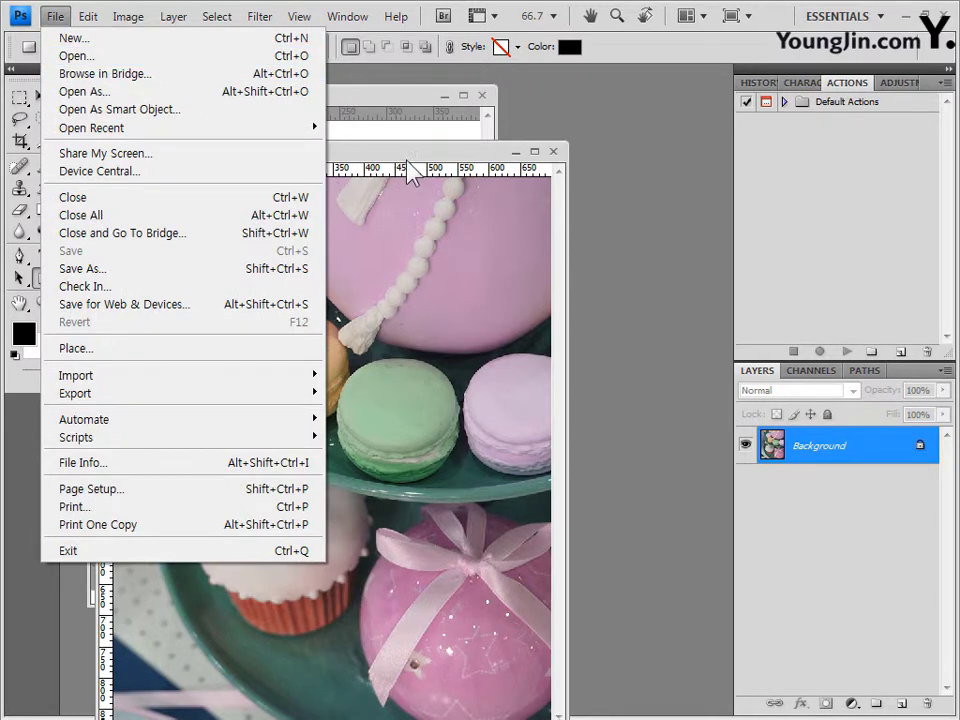
left_click(407, 160)
left_click_drag(407, 160, 514, 103)
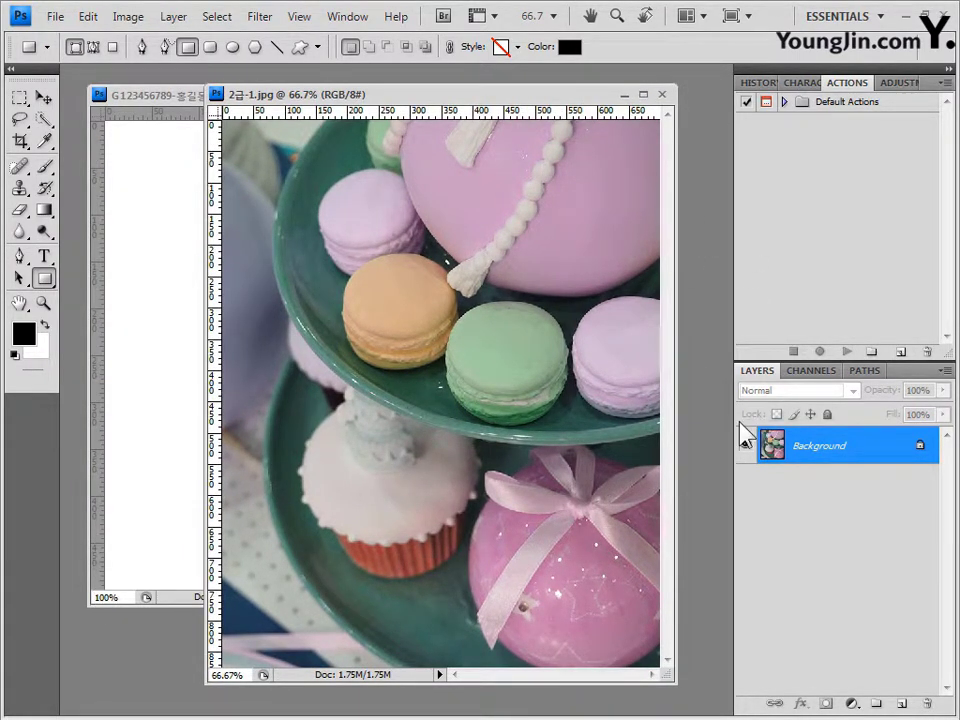
Copy the entire 2급-1.jpg image, close it, and paste the copy into the blank document as a new layer.
key("ctrl+a")
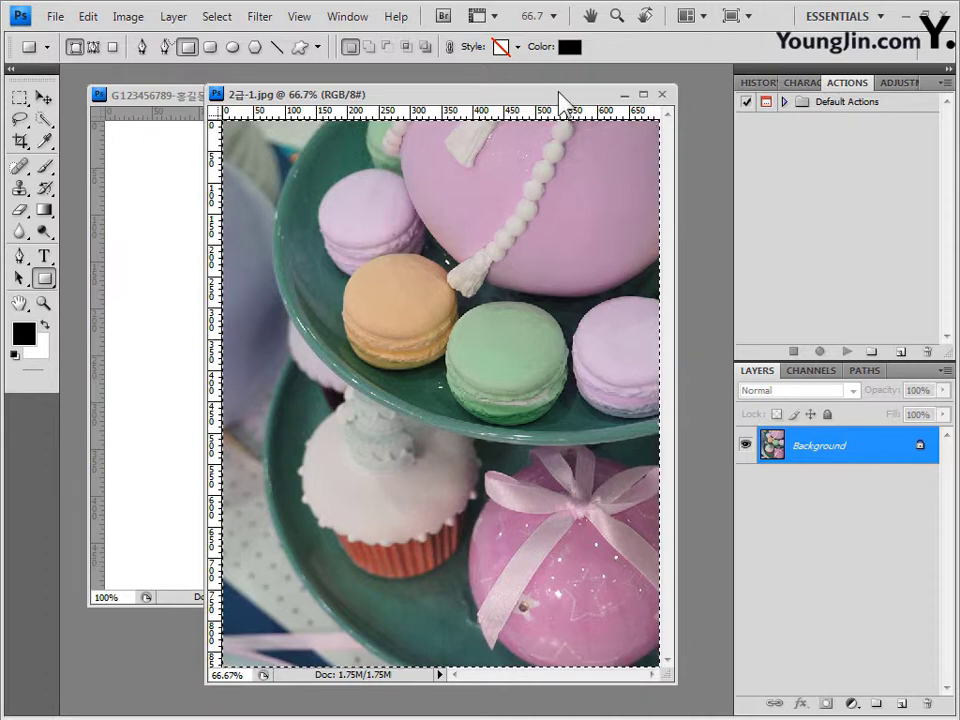
left_click_drag(564, 96, 633, 102)
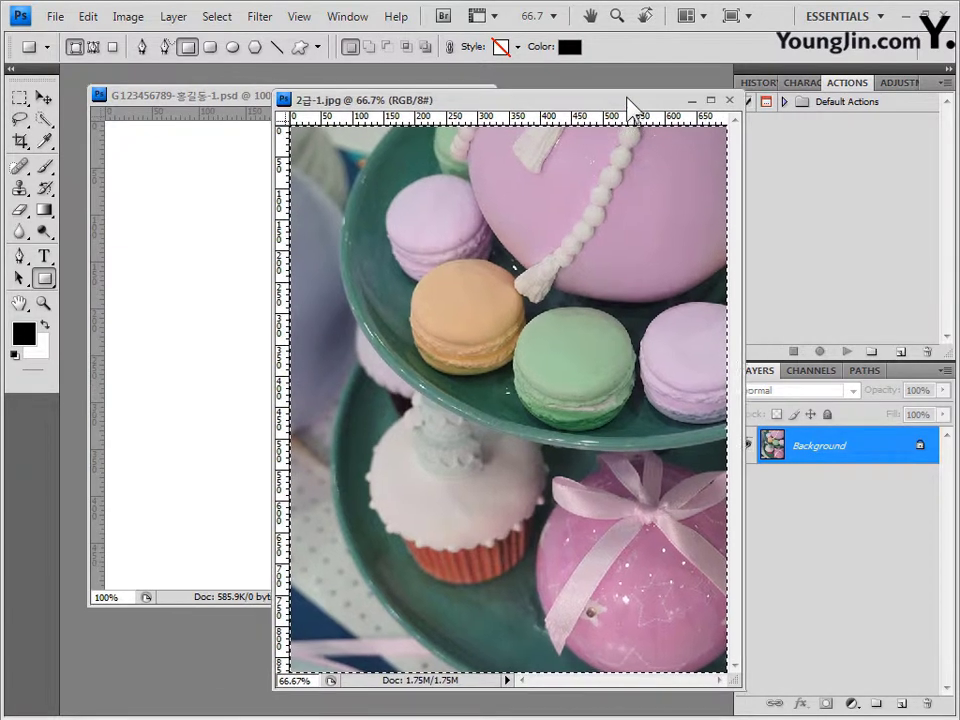
left_click(732, 100)
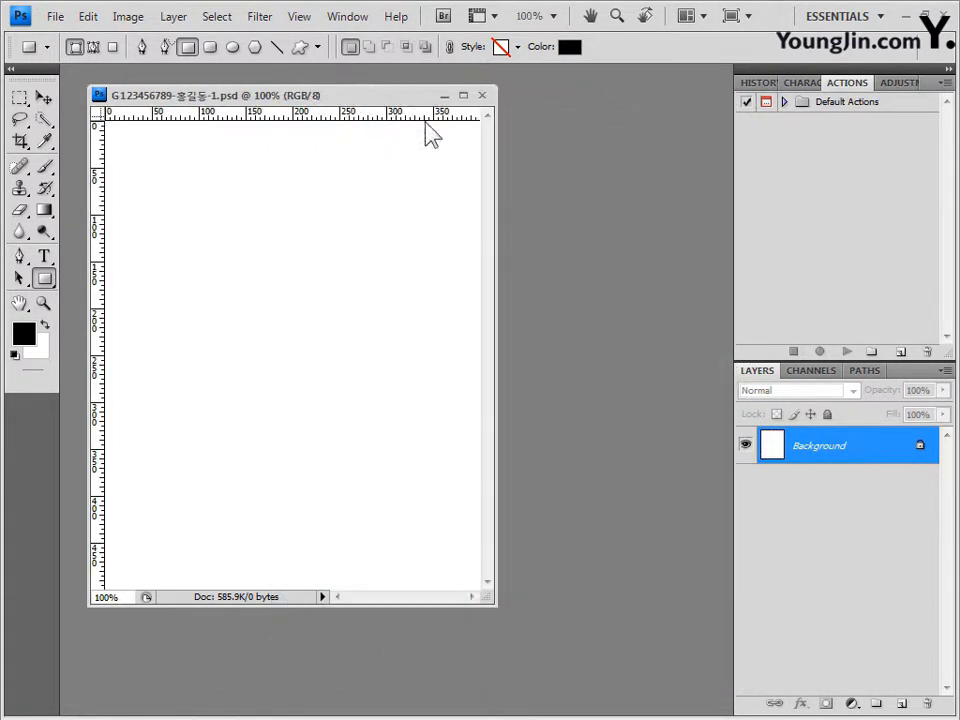
key("ctrl+v")
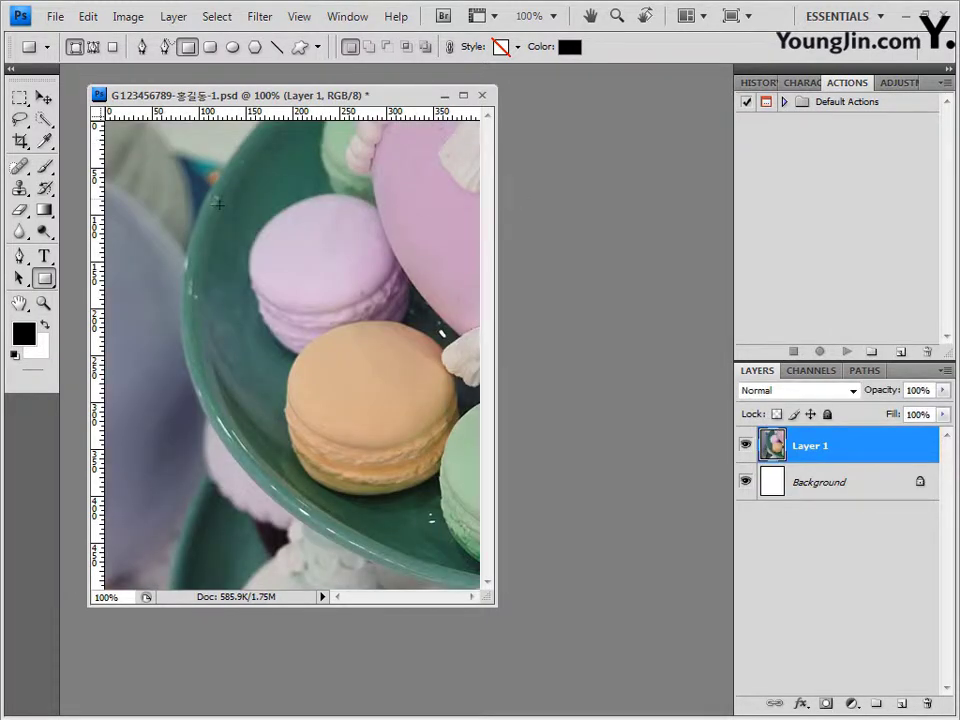
Shrink the pasted photo on Layer 1 with Free Transform to about 57% width and 59% height so it fits the canvas.
left_click(88, 16)
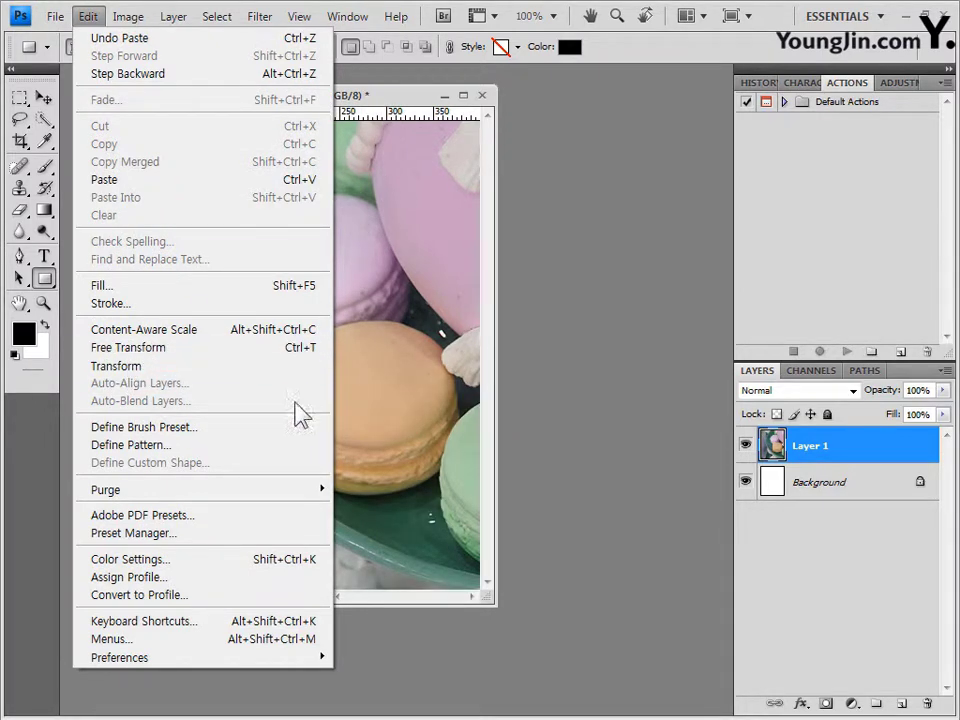
left_click(306, 350)
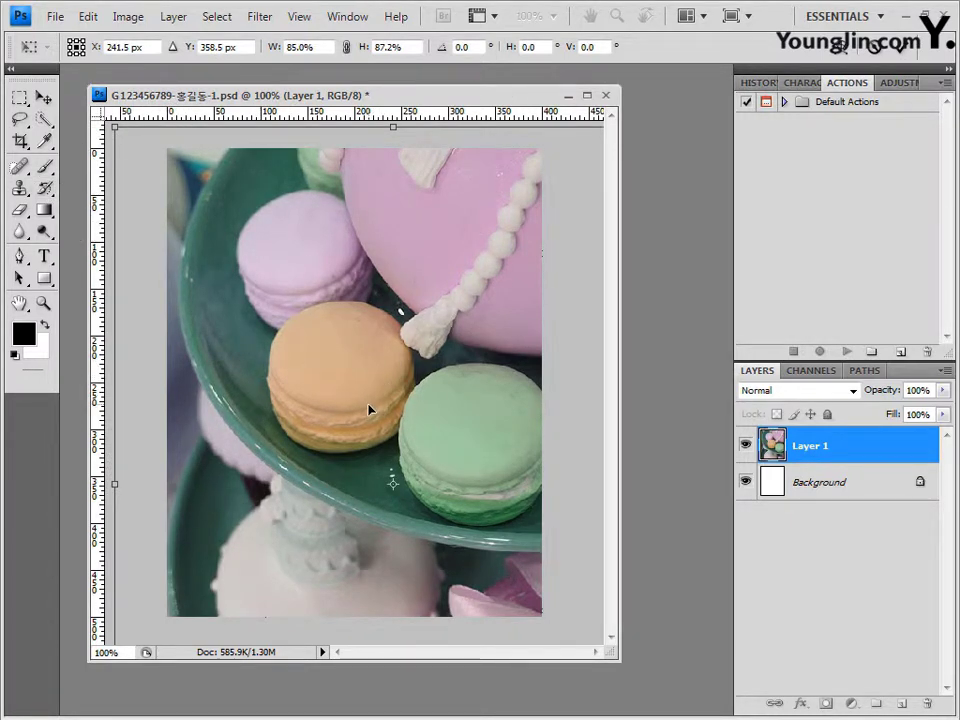
key("ctrl+z")
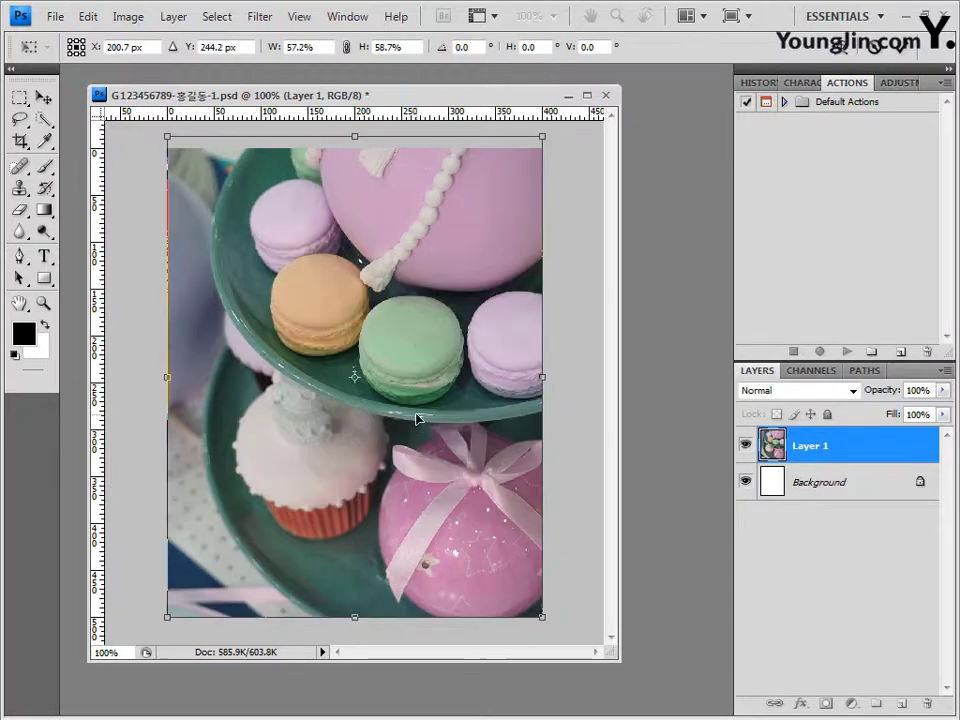
key("Return")
key("u")
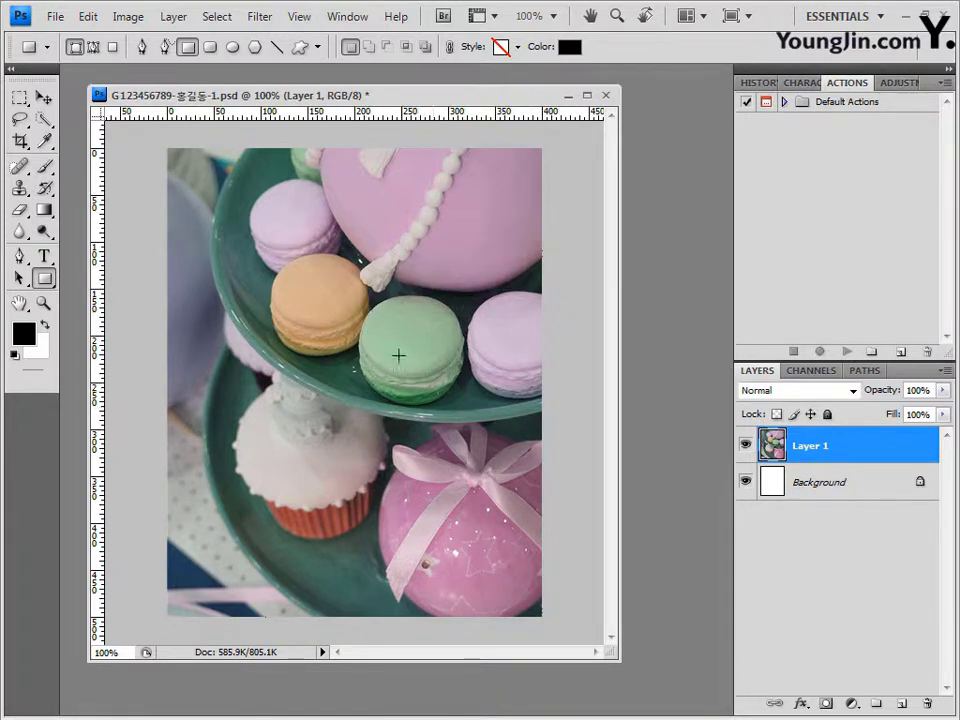
Select the whole green macaron on the upper plate with the Quick Selection tool, using a 20 px brush.
left_click(43, 119)
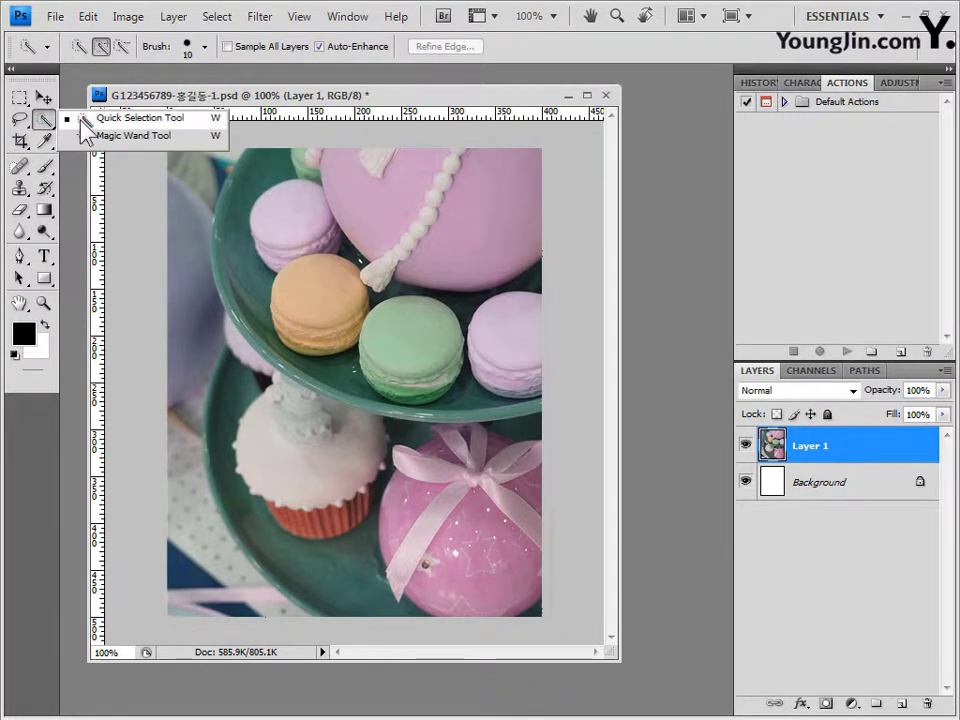
left_click(82, 118)
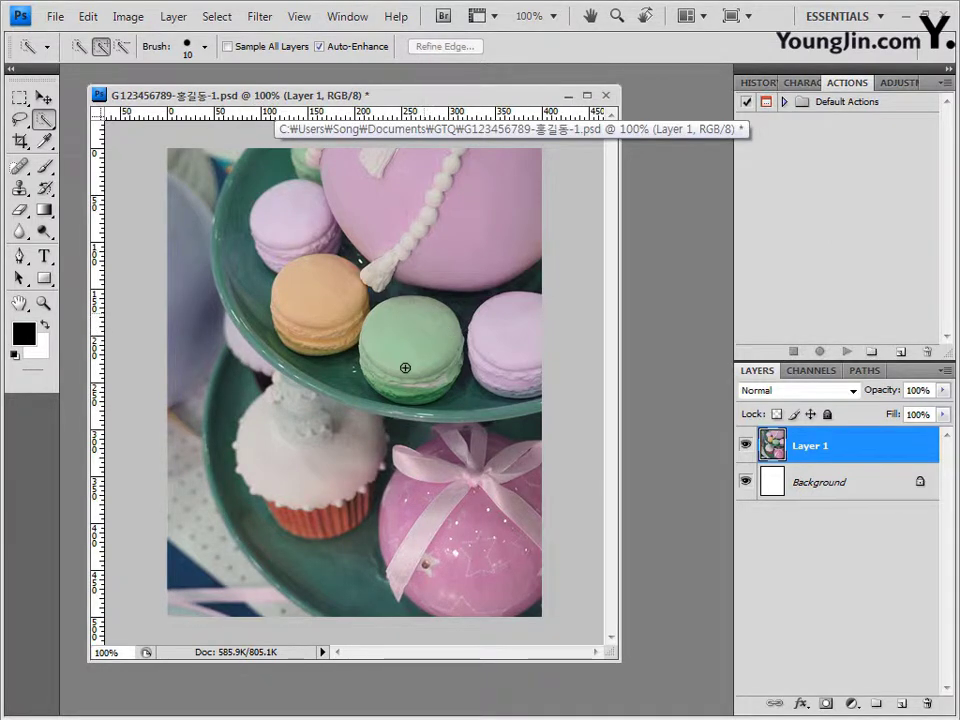
mouse_move(420, 334)
left_mouse_down()
mouse_move(396, 345)
mouse_move(420, 343)
mouse_move(417, 381)
left_mouse_up()
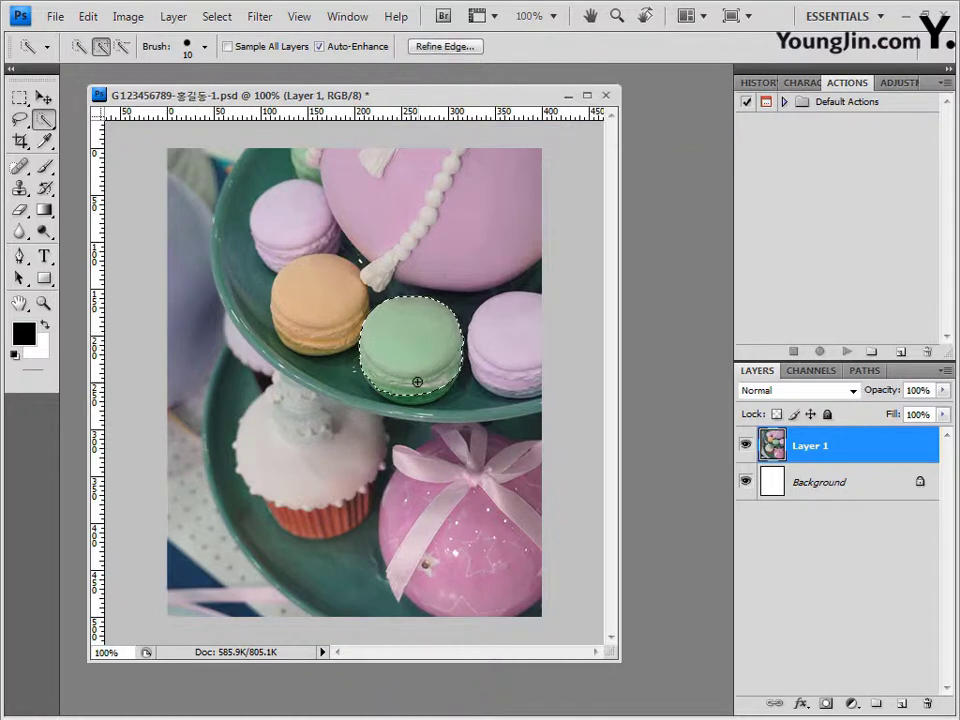
left_click(206, 46)
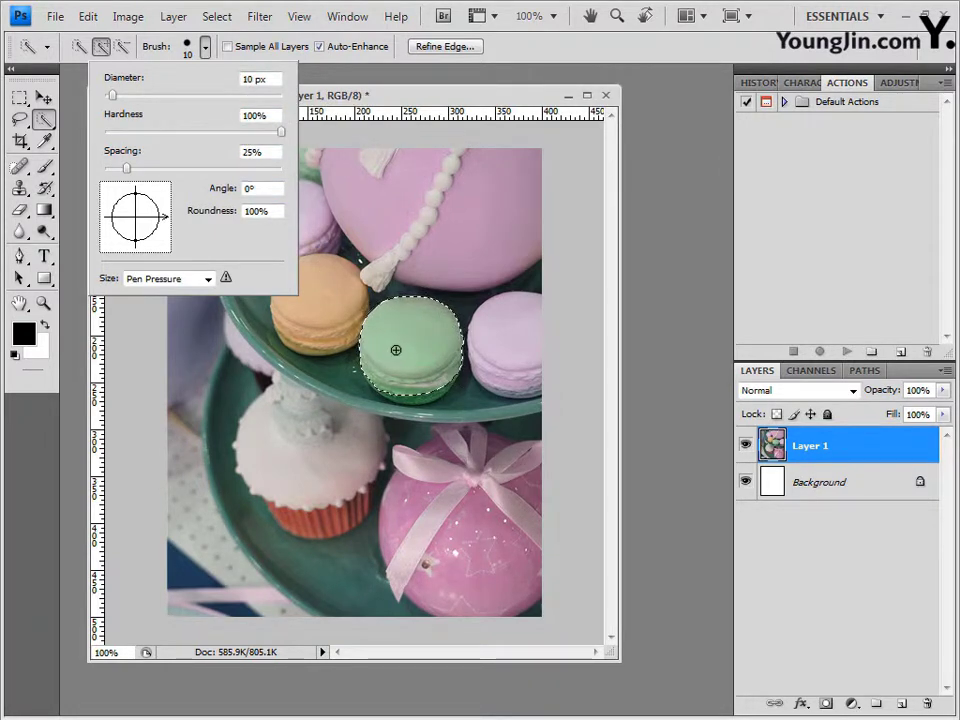
key("bracketright")
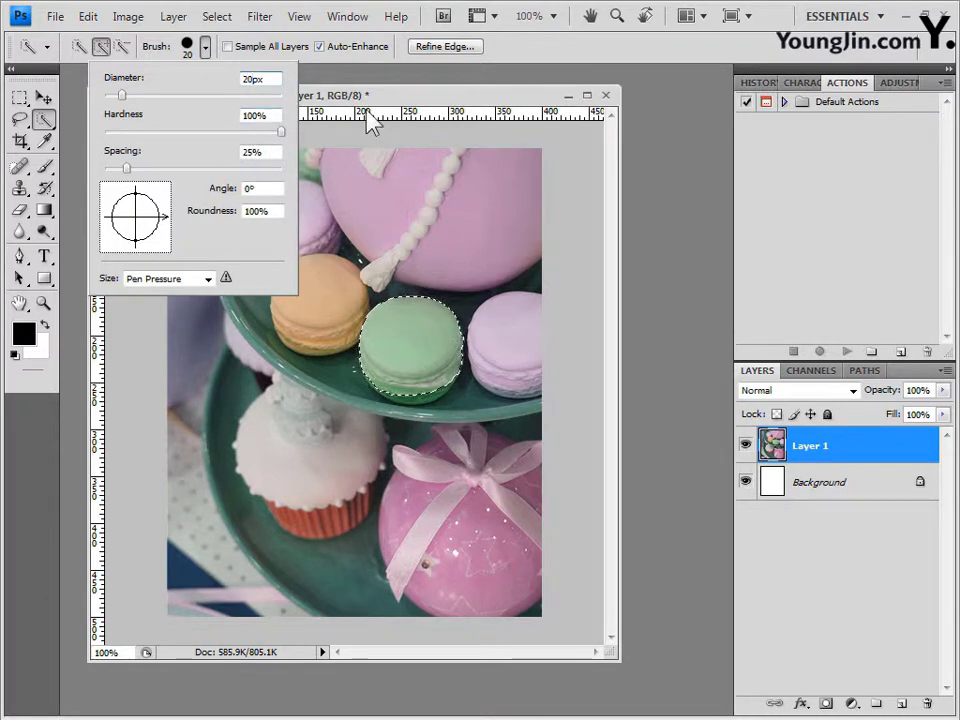
left_click(400, 97)
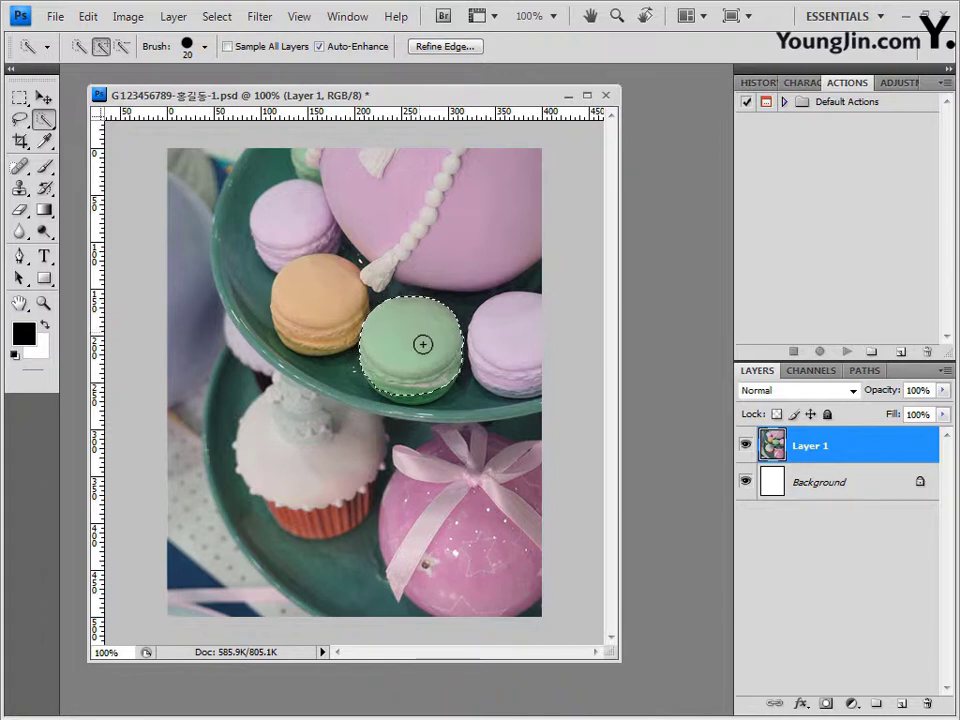
key("ctrl+d")
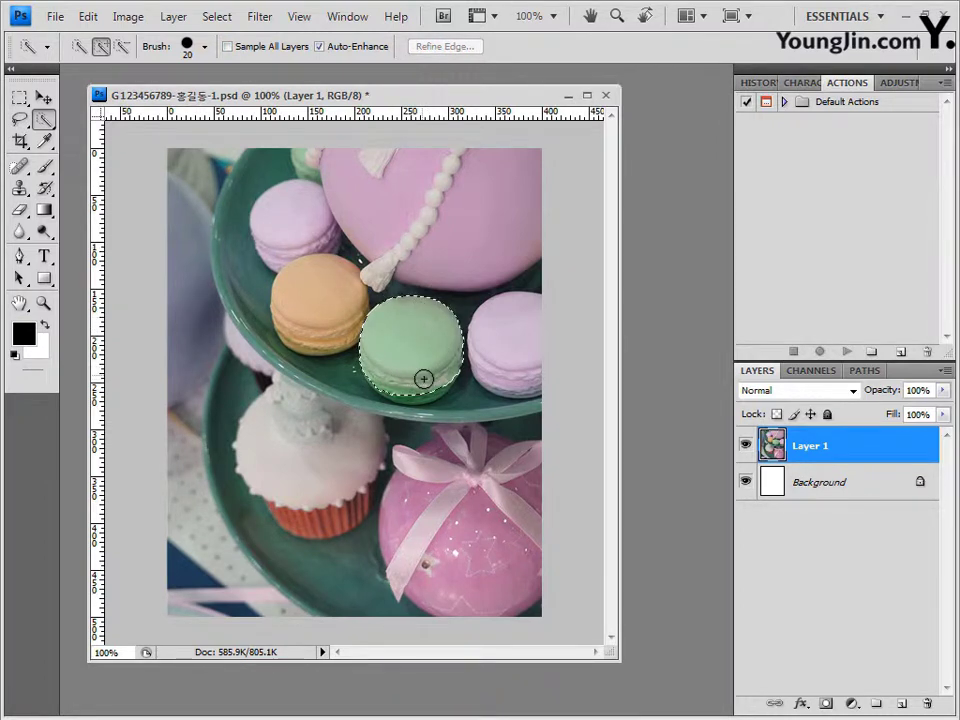
left_click_drag(401, 393, 403, 391)
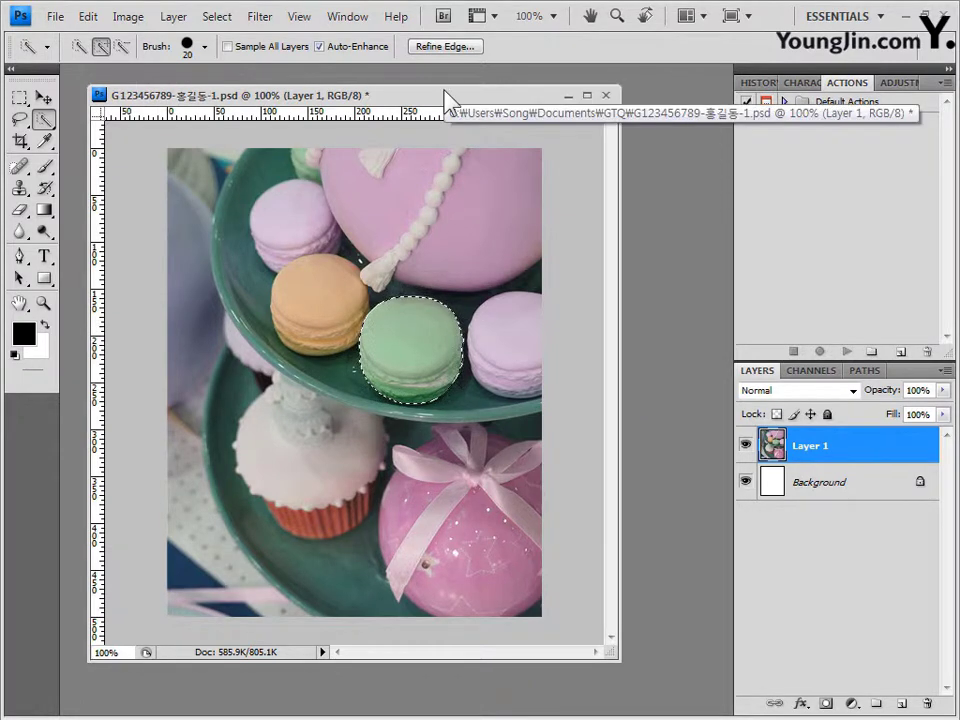
Copy the selected macaron to a new layer and check it by hiding and showing Layer 1.
key("ctrl+j")
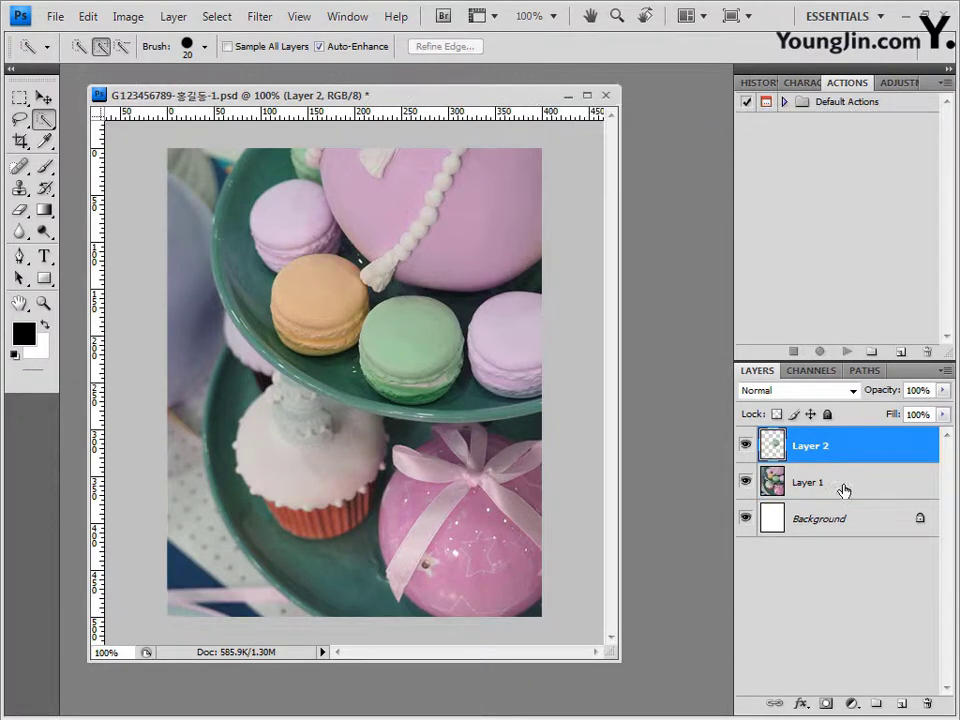
left_click(745, 482)
left_click(745, 482)
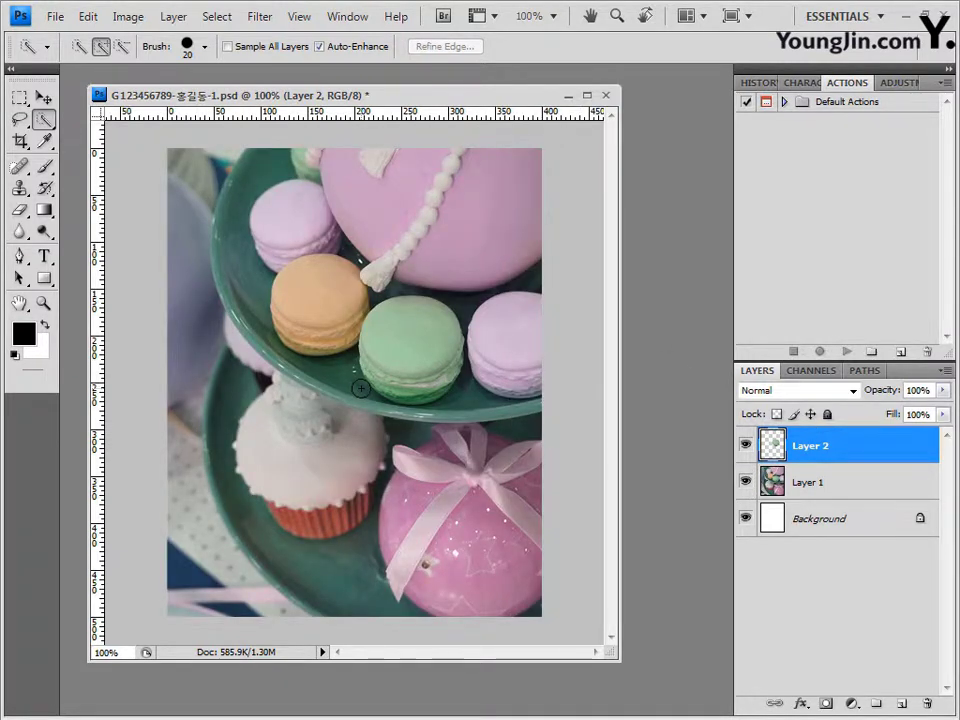
Free-transform the macaron copy to about 85%, show the grid, and move the copy beside the pink ornament at the canvas's bottom.
key("ctrl+t")
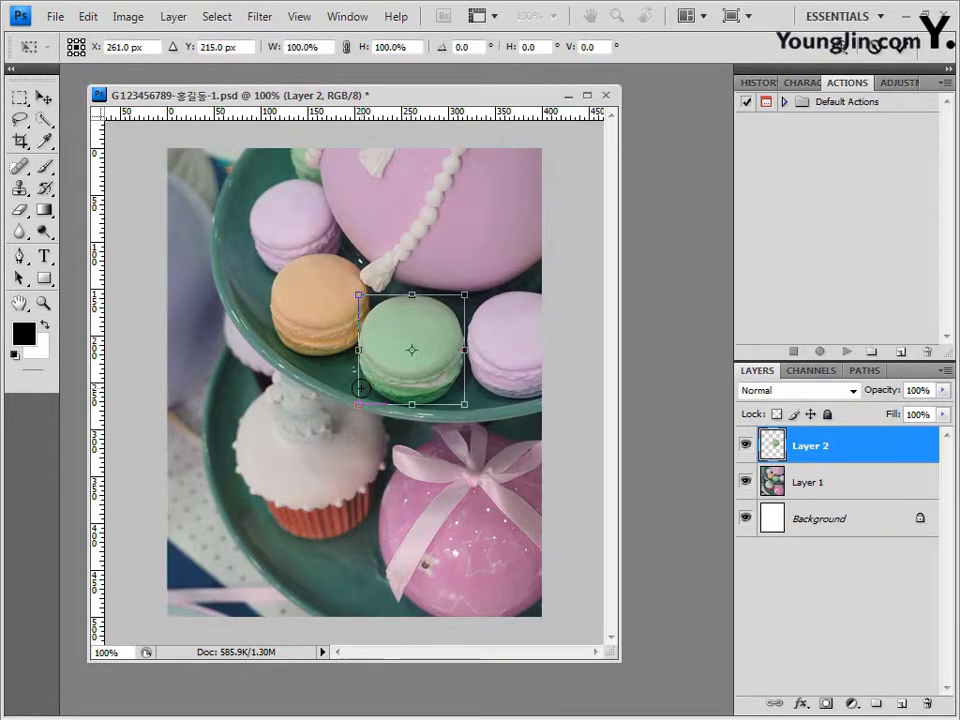
left_click_drag(428, 375, 377, 593)
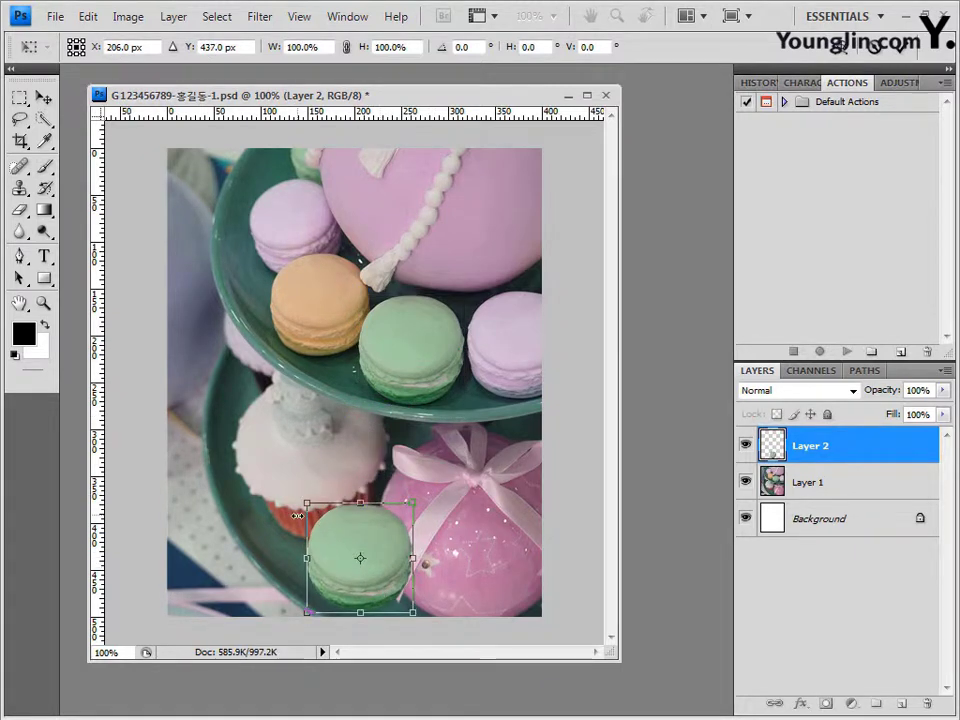
left_click_drag(322, 527, 318, 523)
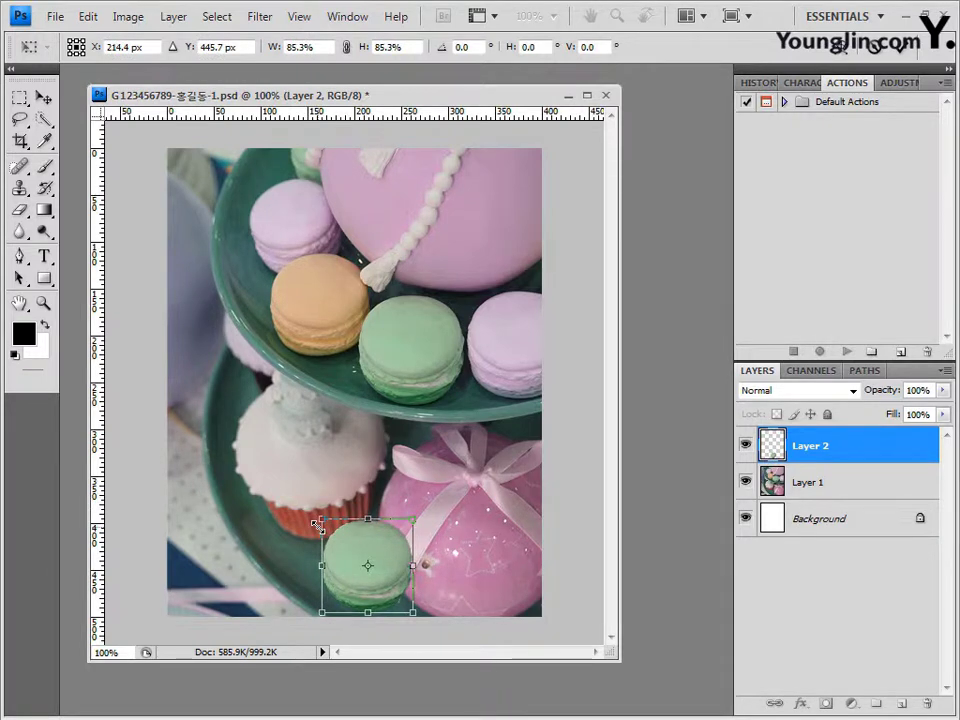
key("ctrl+apostrophe")
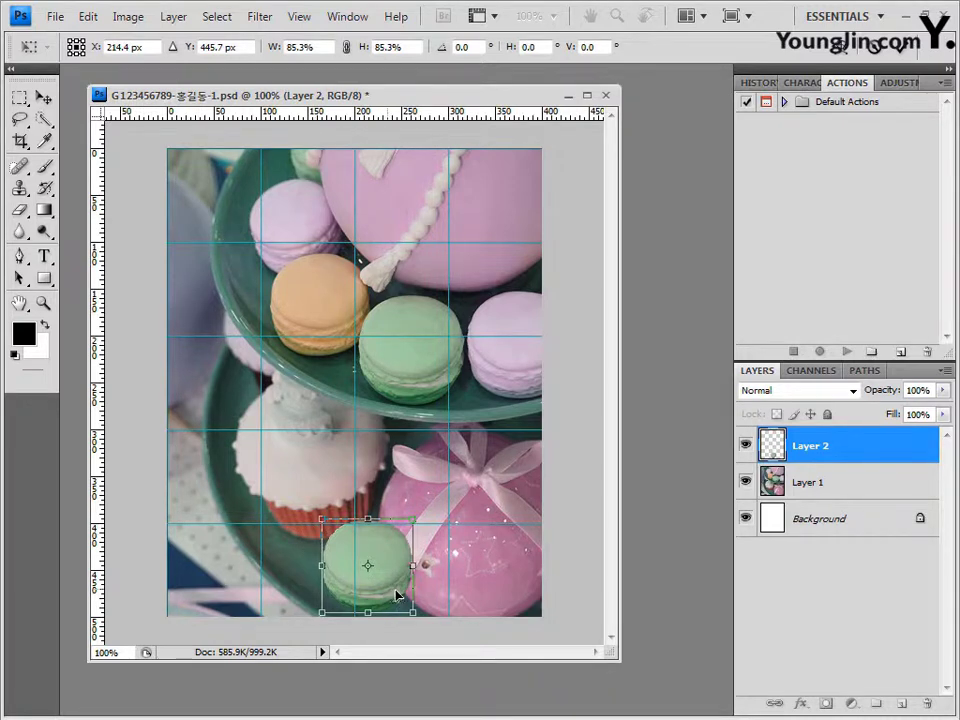
left_click_drag(390, 593, 419, 597)
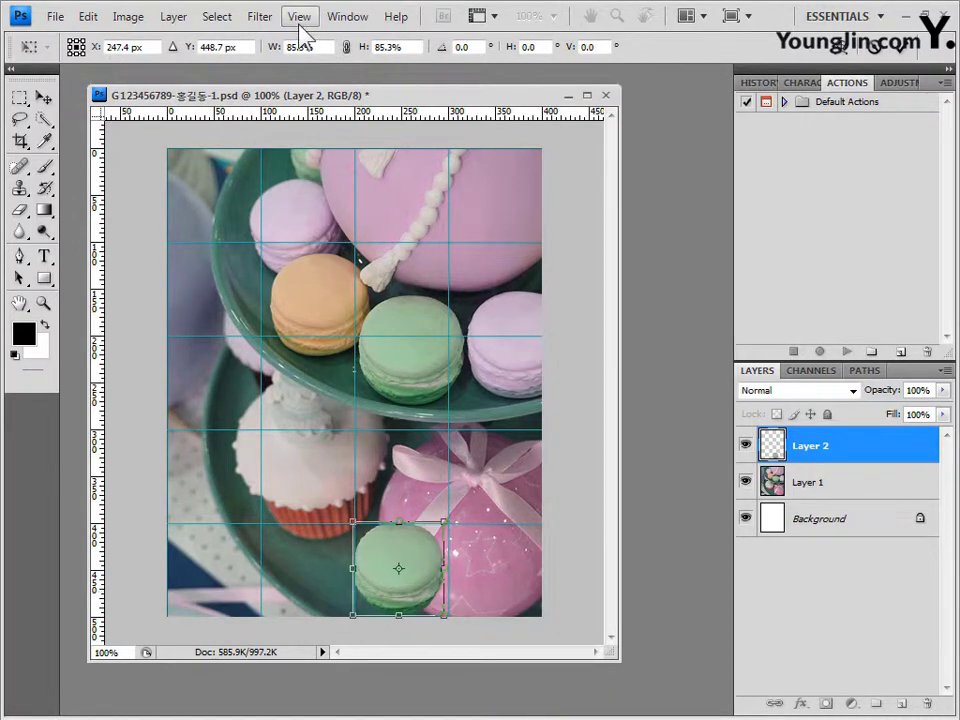
Shift the macaron copy slightly upward against the 200 px vertical grid line and turn off snapping.
left_click(299, 16)
left_click(364, 536)
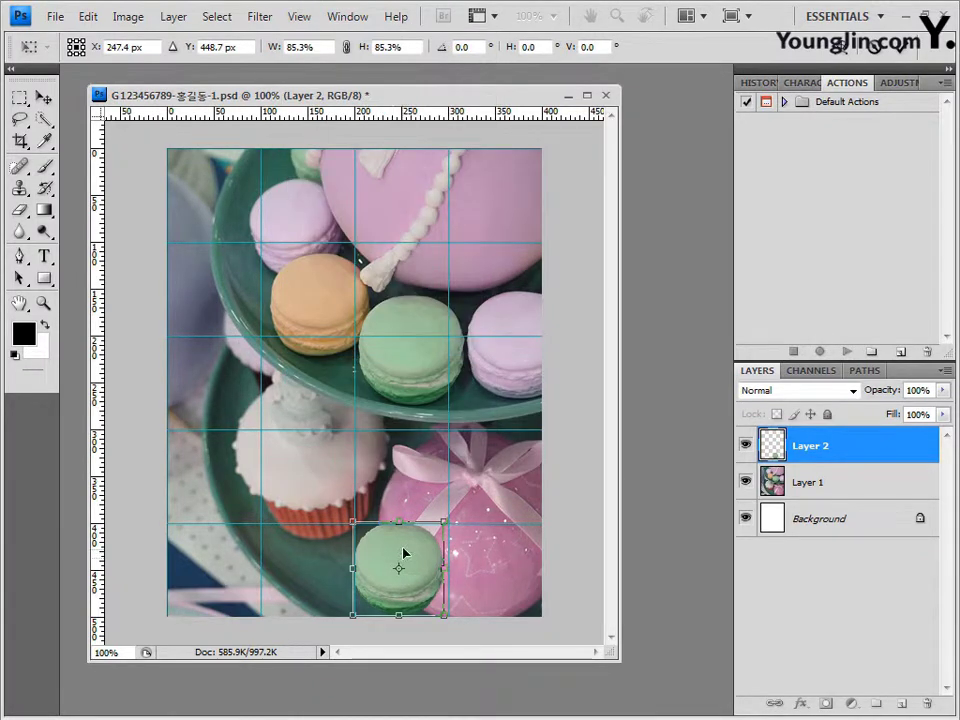
left_click_drag(423, 545, 401, 544)
left_click(300, 17)
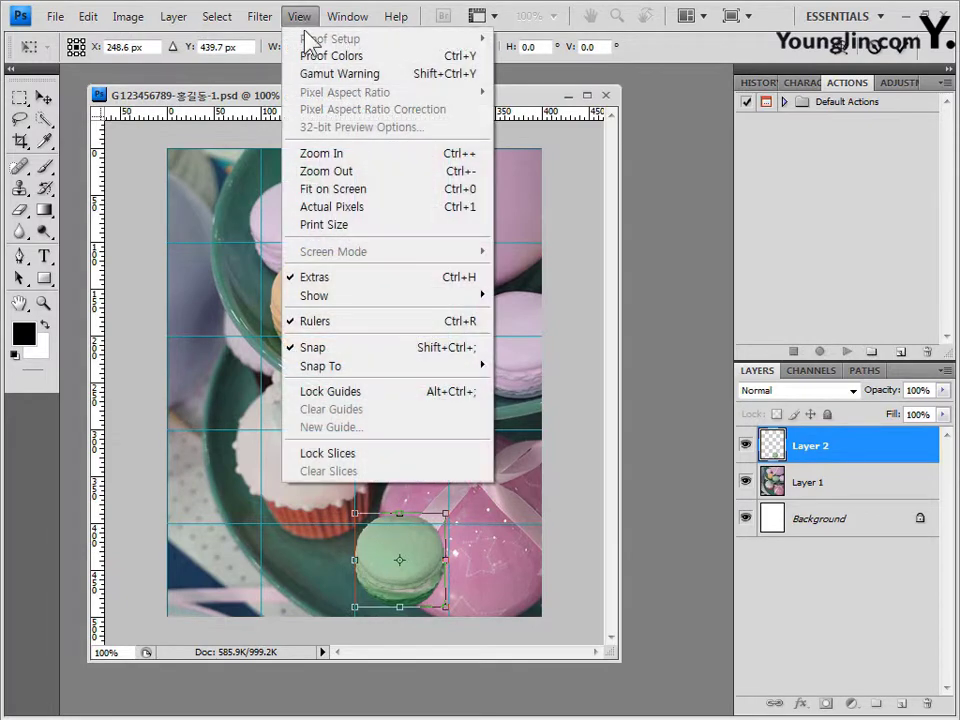
left_click(352, 348)
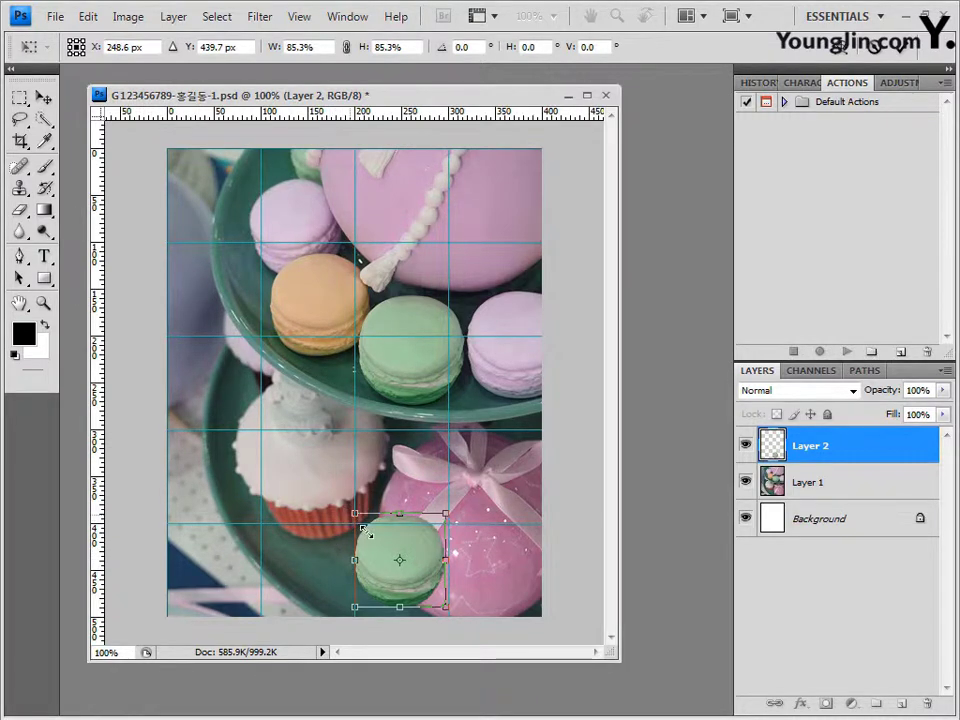
Scale the macaron copy to about 68.5%, centre it near X 199 px, Y 441 px below the cupcake, and apply the transform.
left_click_drag(355, 513, 381, 546)
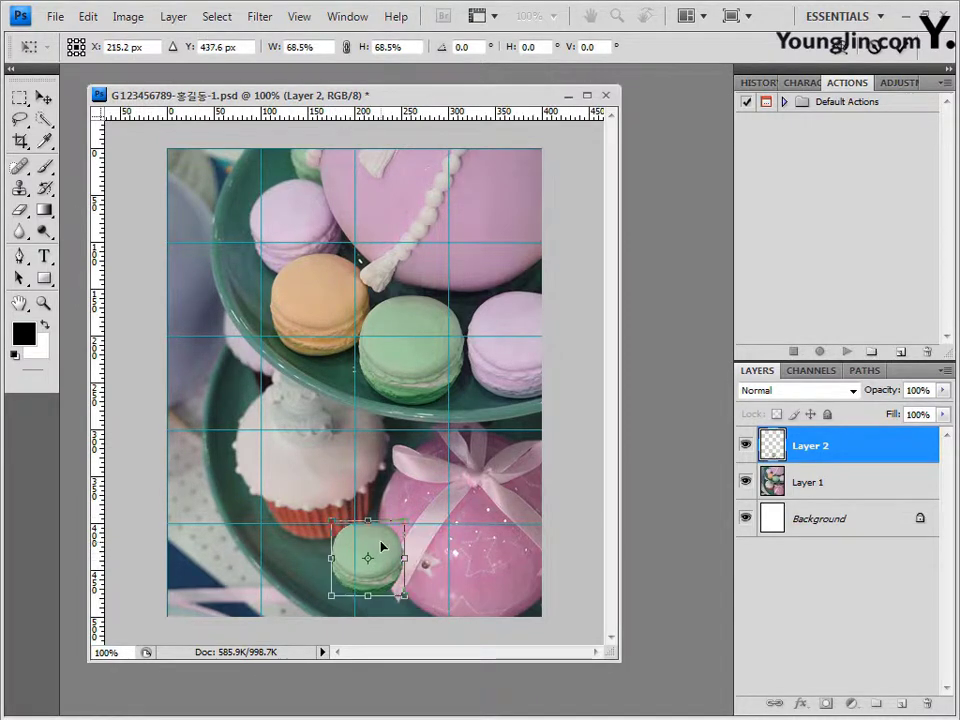
key("shift+Left")
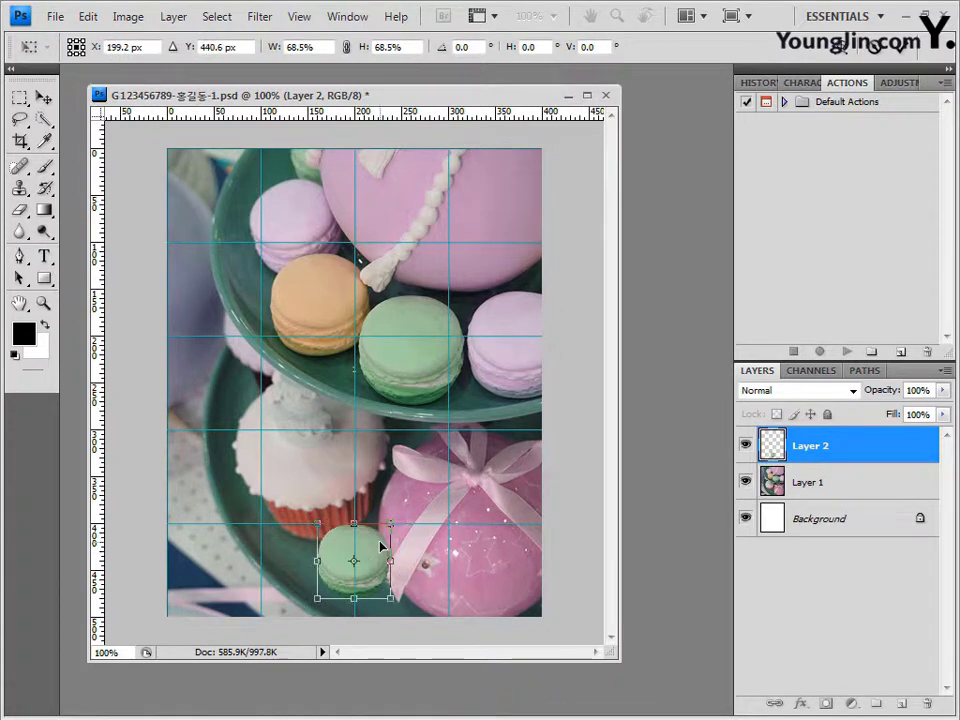
key("Return")
key("w")
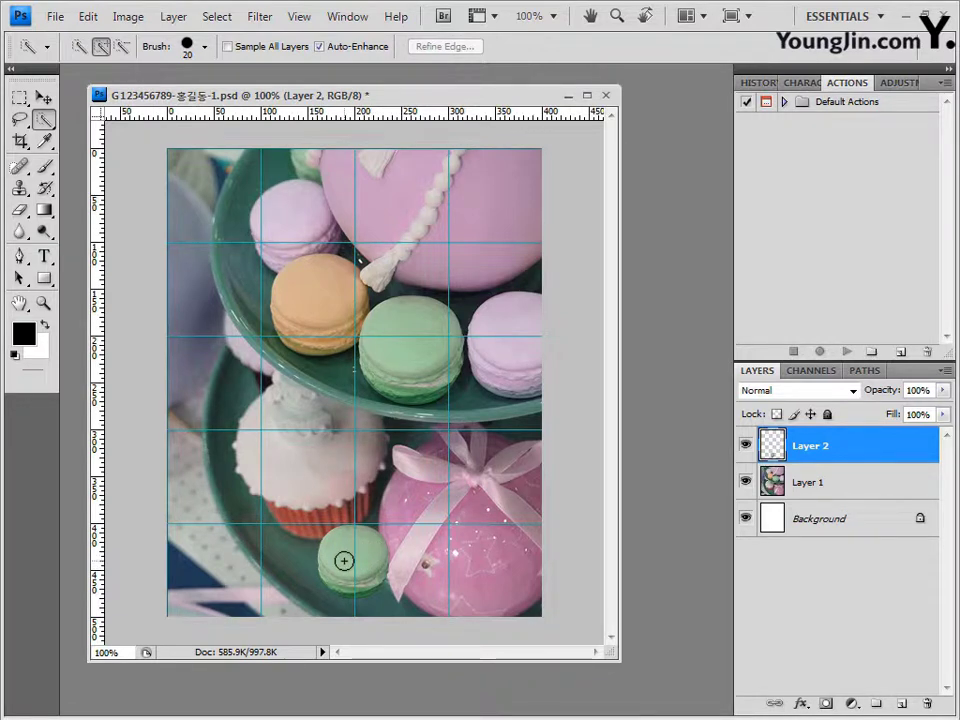
With the Custom Shape tool, replace the current shapes with the Objects set and choose the outlined postage stamp shape.
left_click(47, 281)
right_click(47, 281)
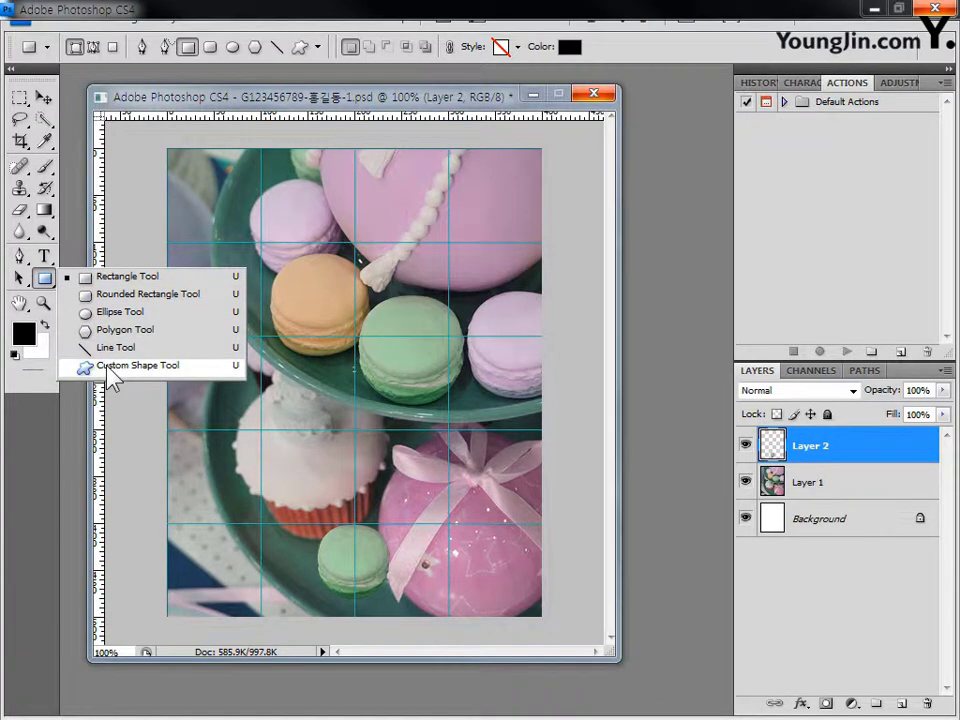
left_click(84, 366)
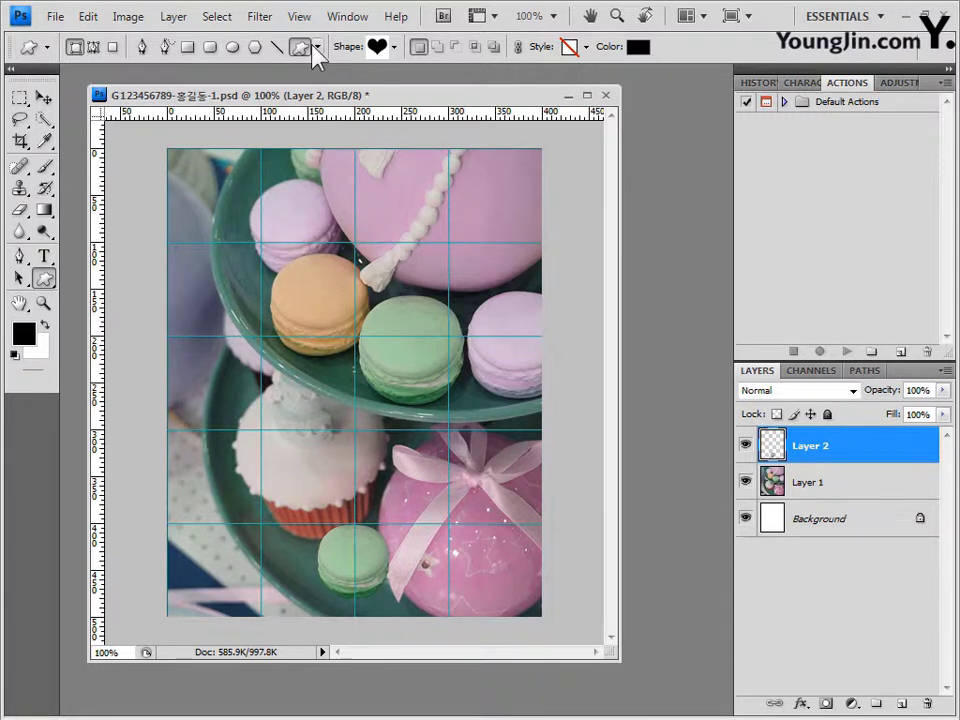
left_click(394, 48)
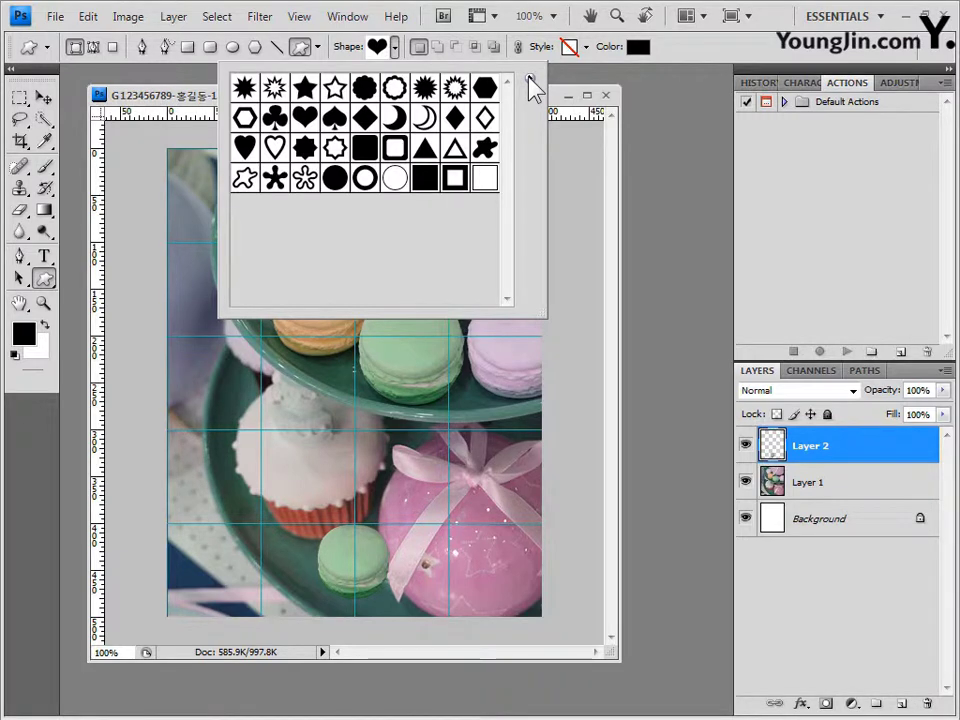
left_click(533, 88)
left_click(600, 470)
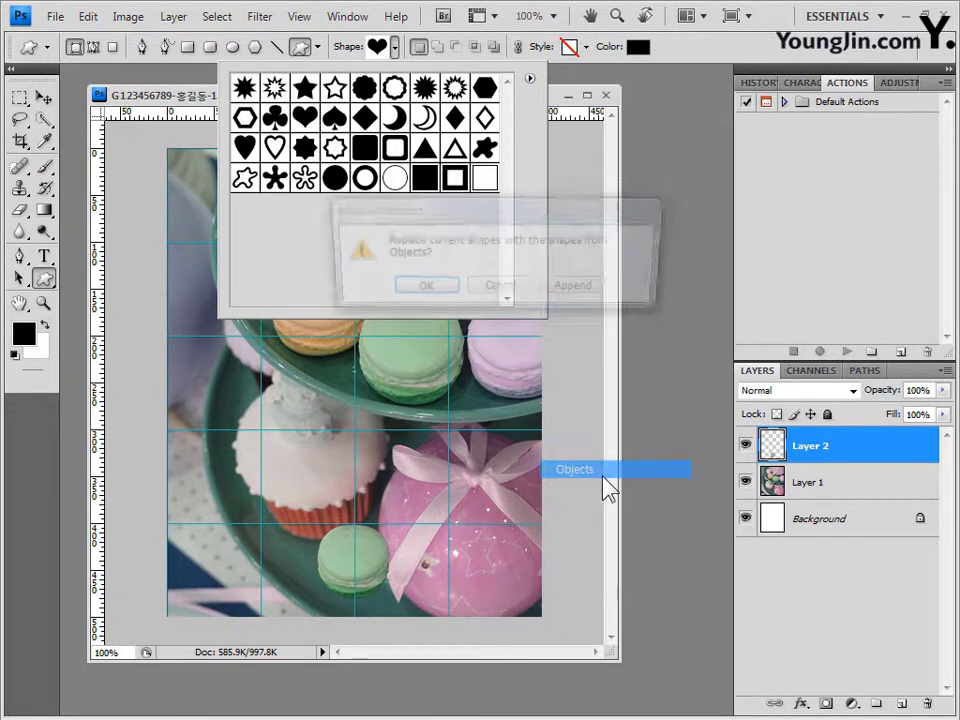
left_click(420, 289)
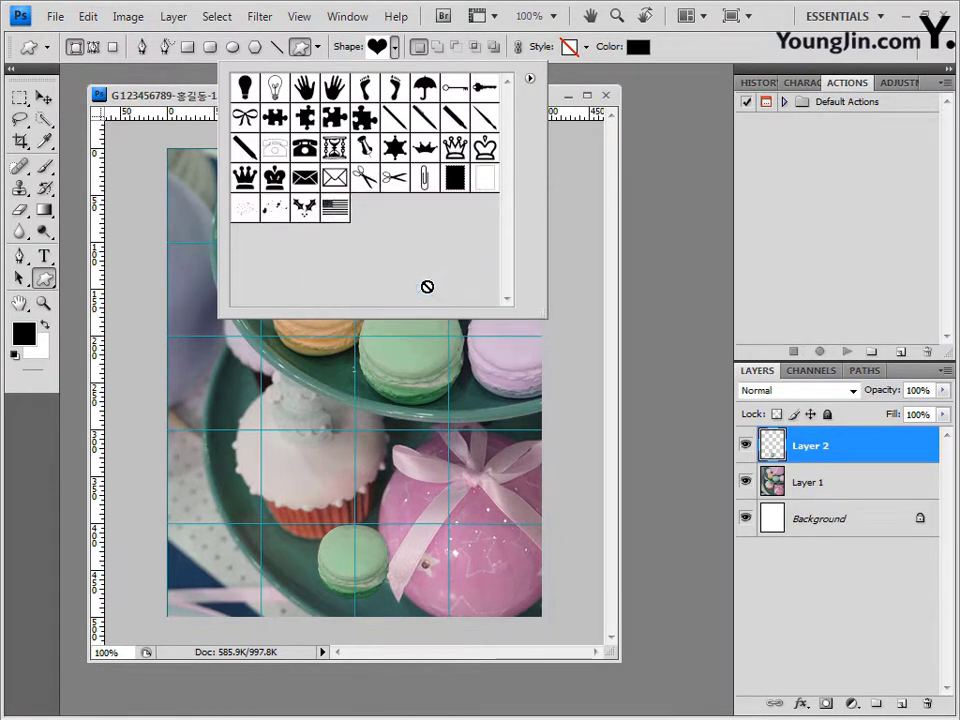
left_click(487, 182)
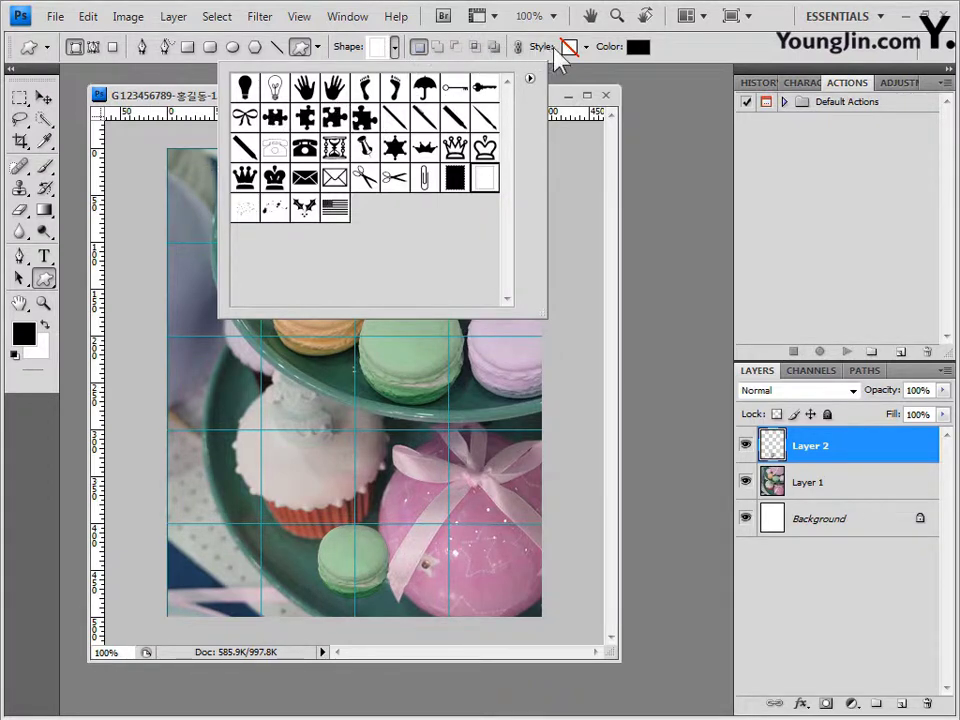
Set the custom shape's style to none and its fill colour to white, ffffff.
left_click(587, 47)
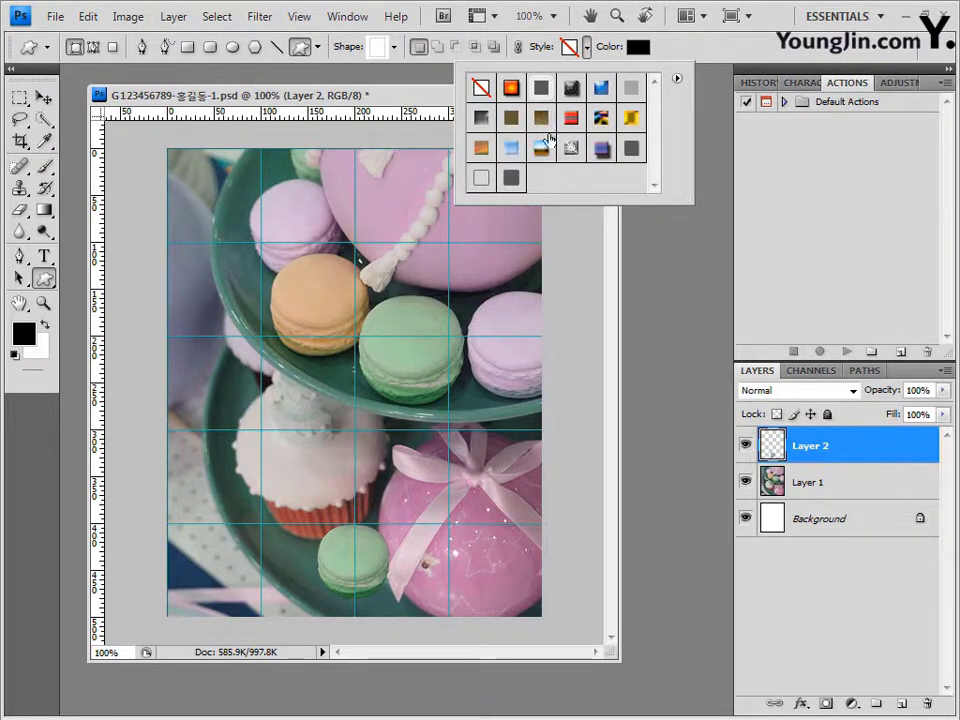
left_click(481, 89)
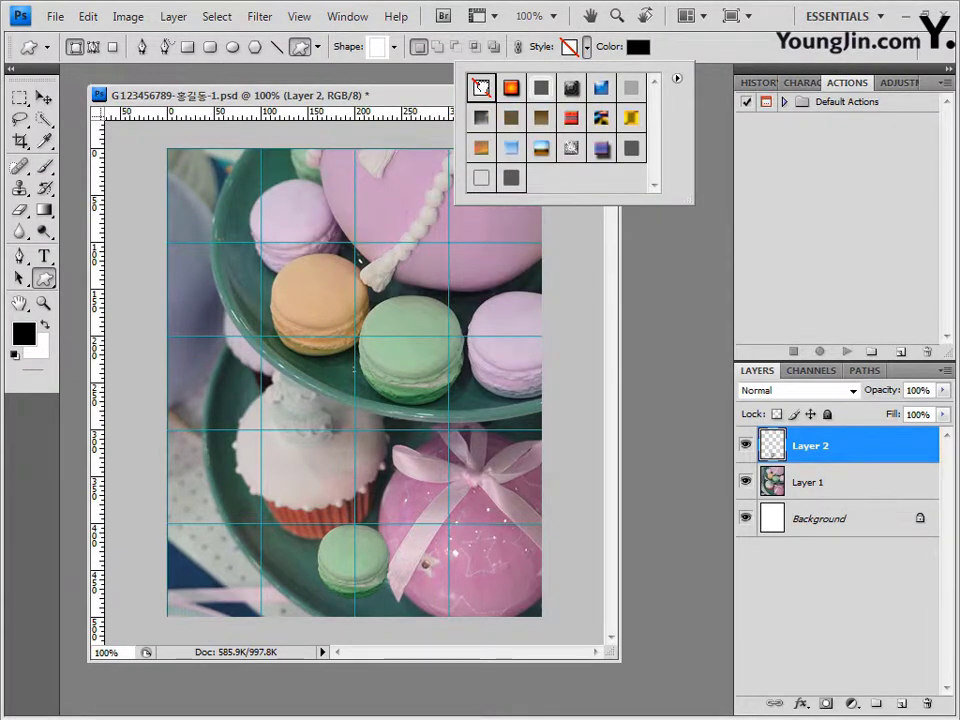
left_click(688, 58)
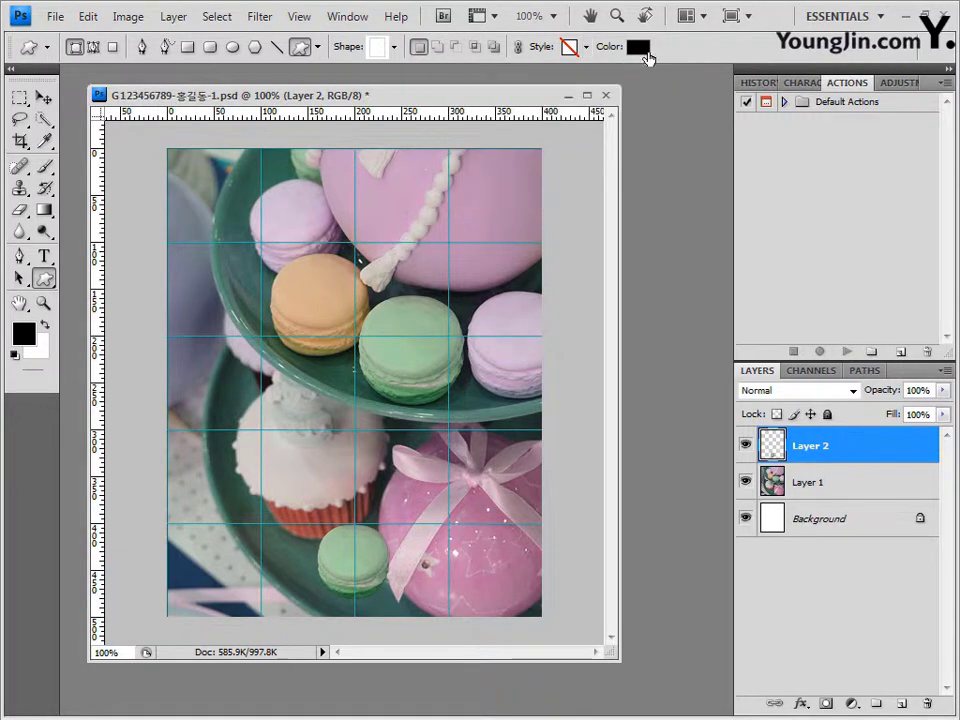
left_click(637, 48)
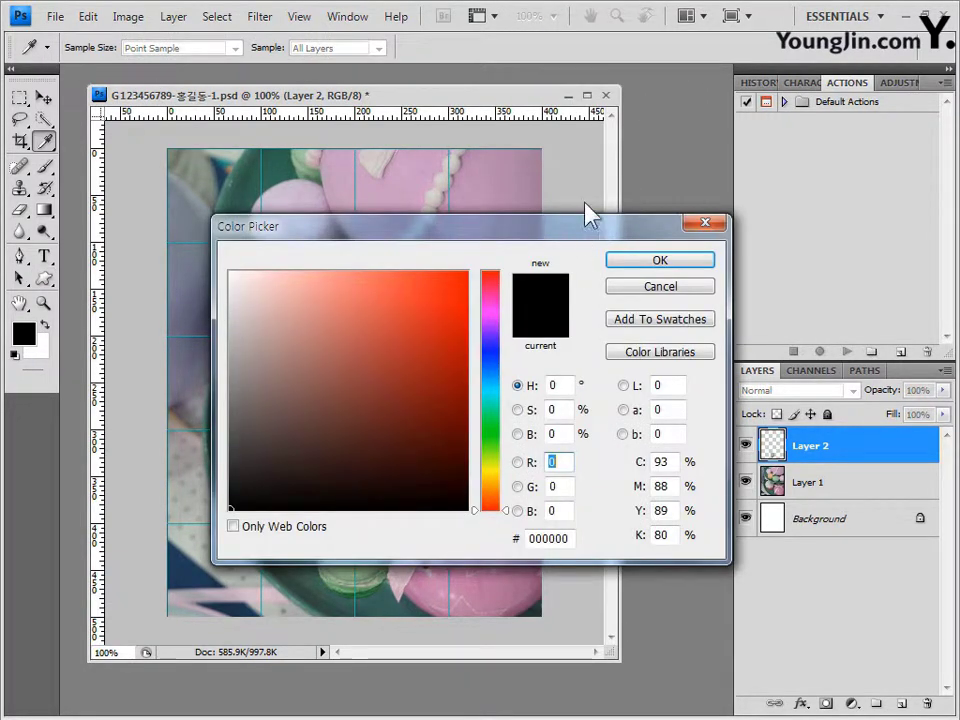
left_click_drag(582, 212, 553, 176)
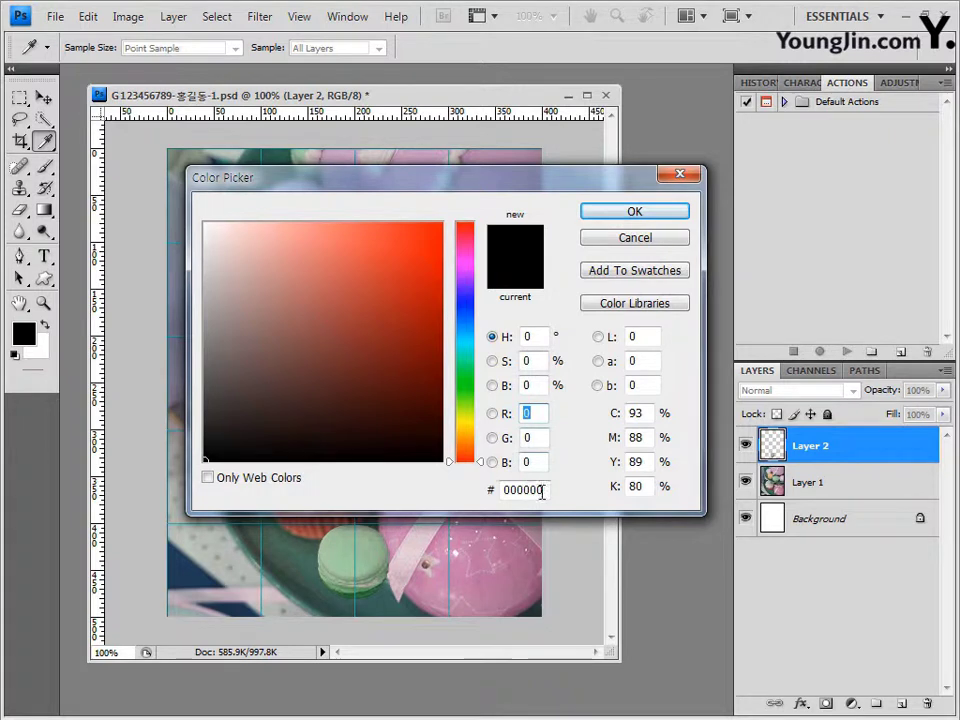
left_click_drag(542, 491, 425, 488)
type("ffffff")
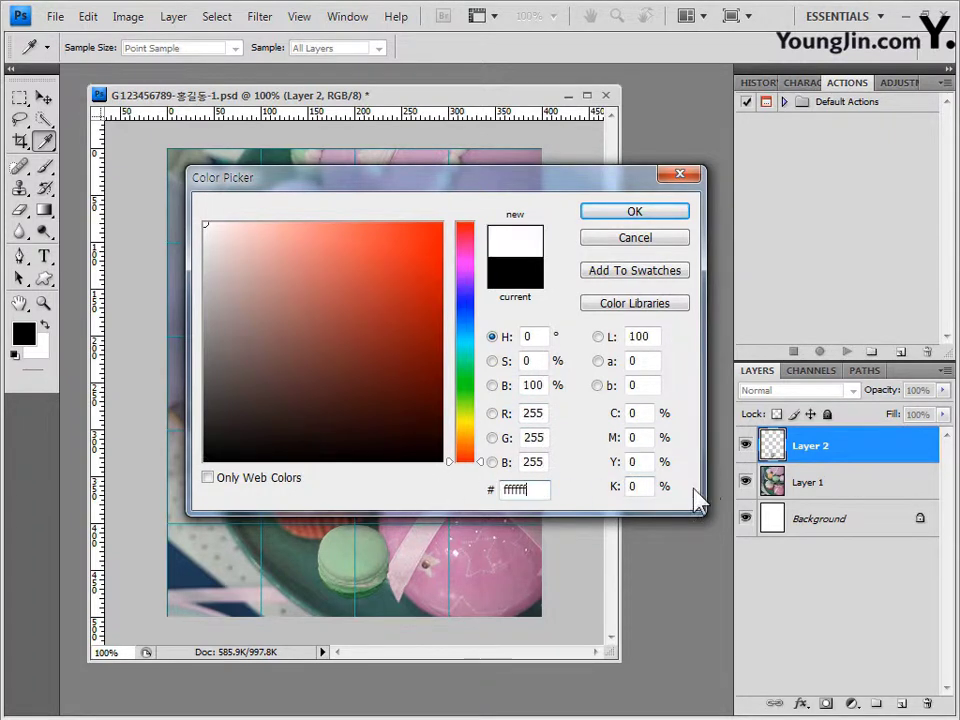
left_click(652, 213)
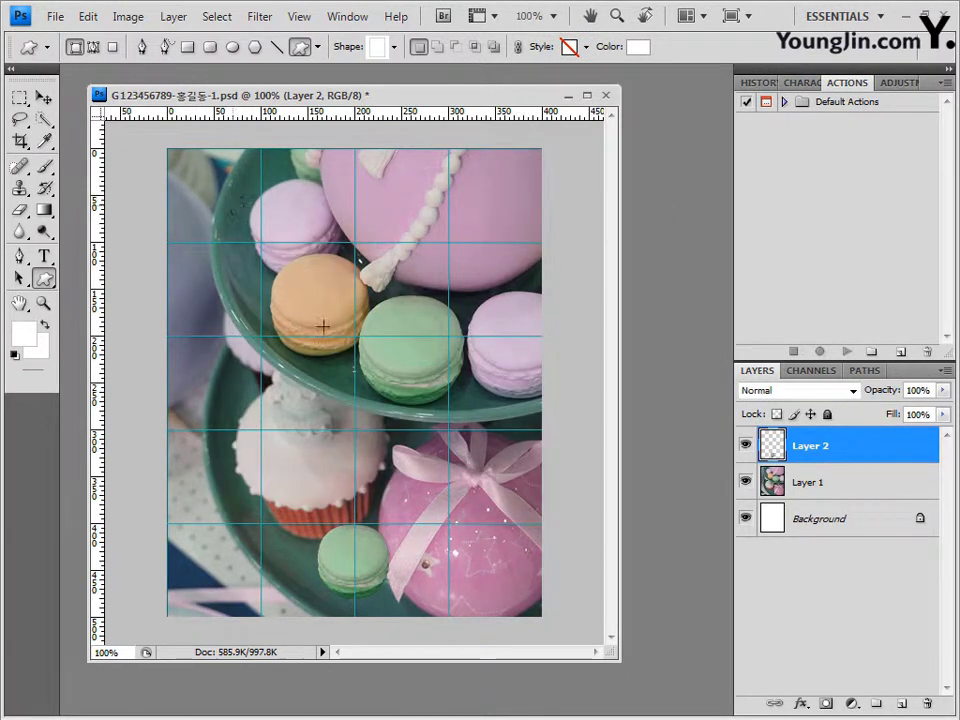
Draw the outlined stamp frame across the macarons and cupcake, centred near X 208.5 px, Y 255.5 px, and toggle the grid off and on.
left_click_drag(233, 206, 492, 568)
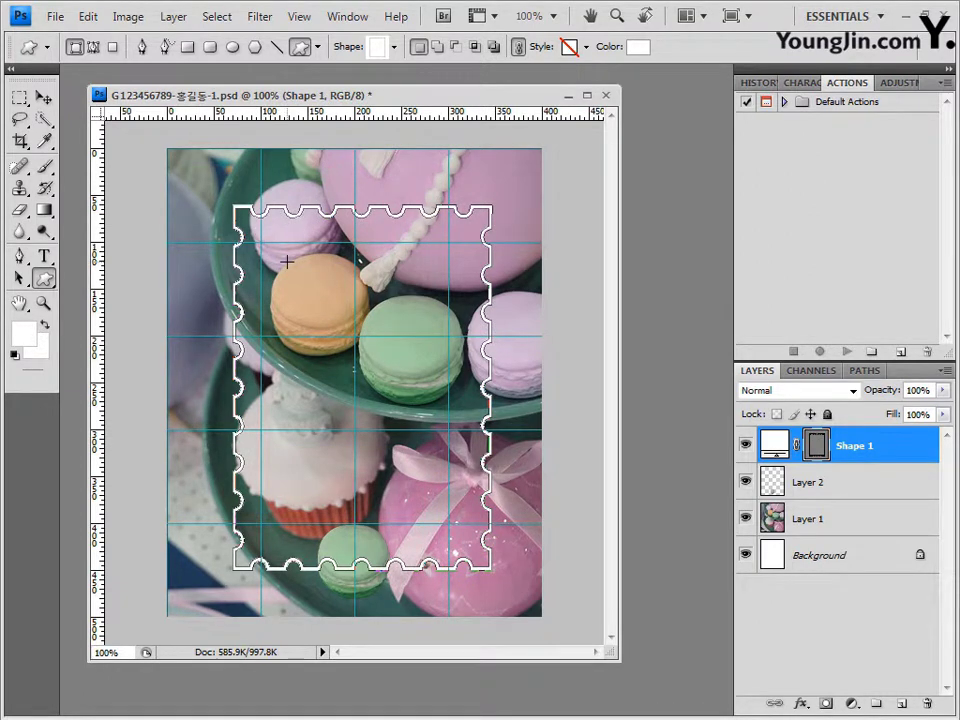
key("ctrl+semicolon")
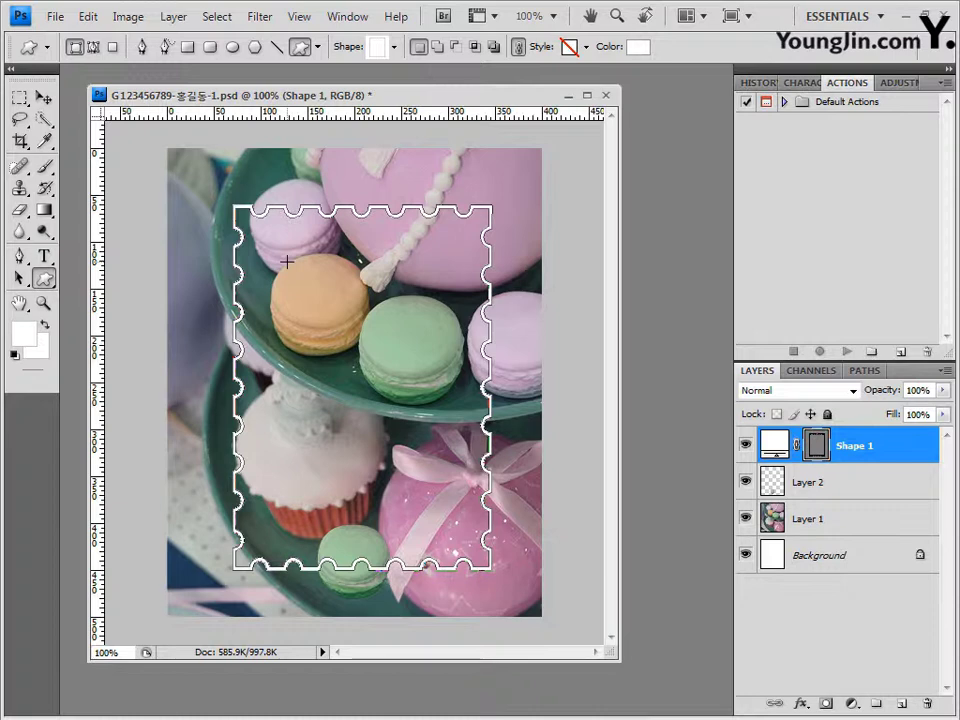
key("ctrl+apostrophe")
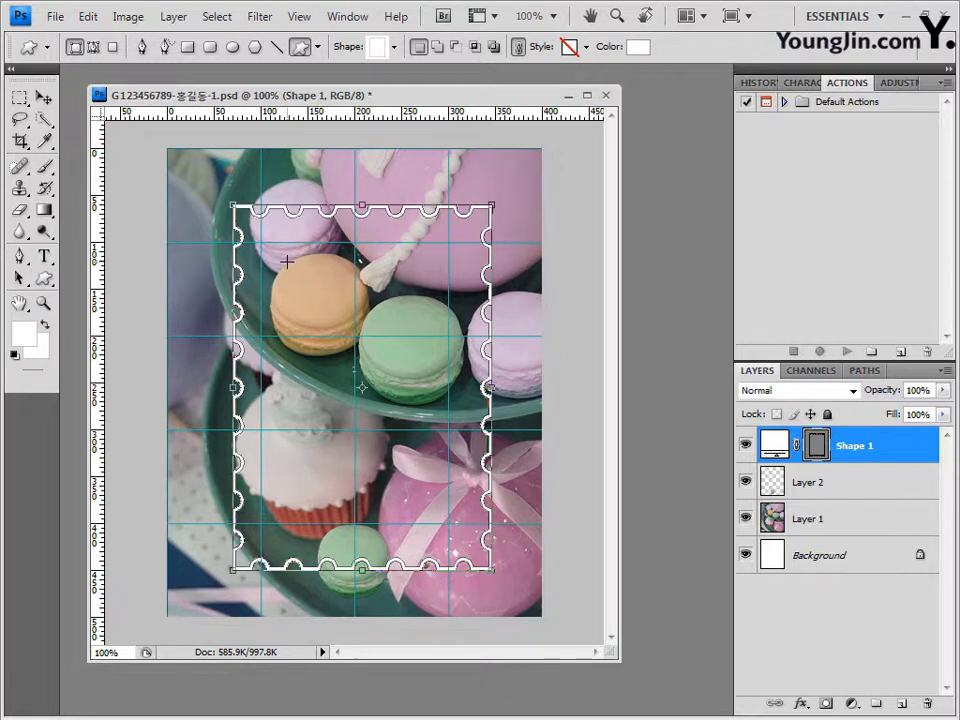
Free-transform the stamp frame to about 122% width and 111.6% height, centred near X 198 px, Y 244 px, and apply it.
key("ctrl+t")
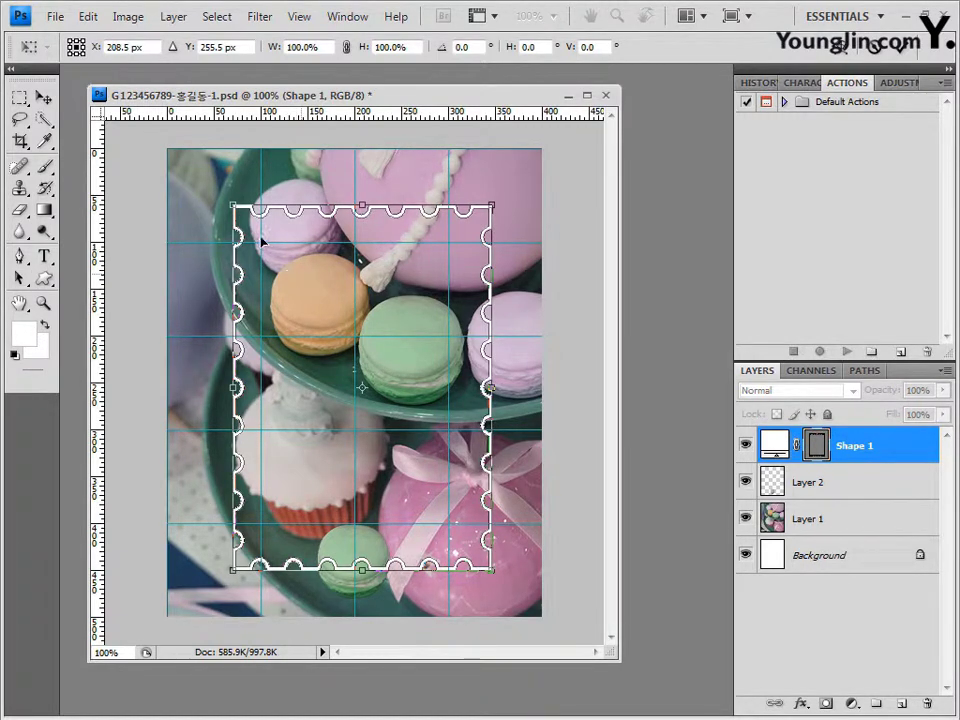
left_click_drag(262, 241, 218, 203)
left_click_drag(447, 530, 502, 591)
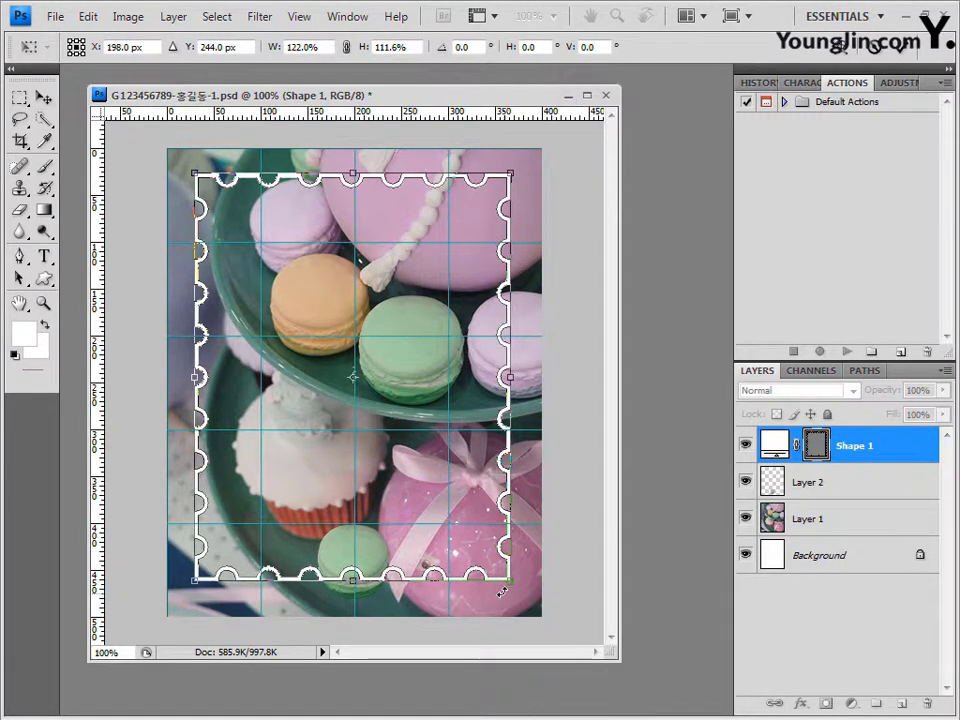
key("Return")
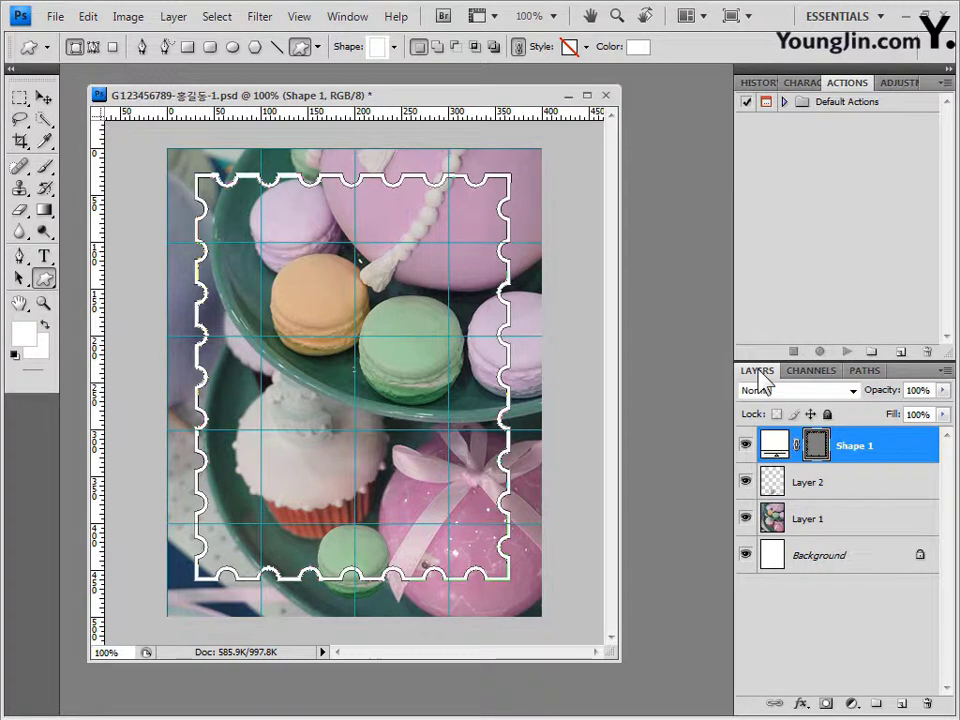
Apply an Inner Shadow layer style with its default settings to the stamp frame.
left_click(802, 706)
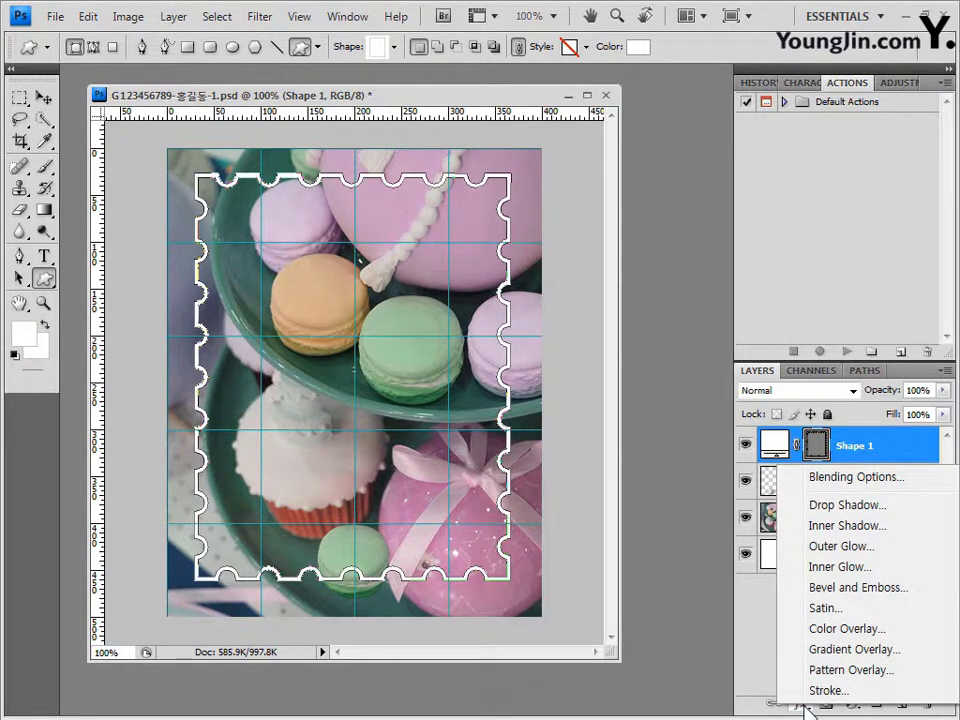
left_click(858, 527)
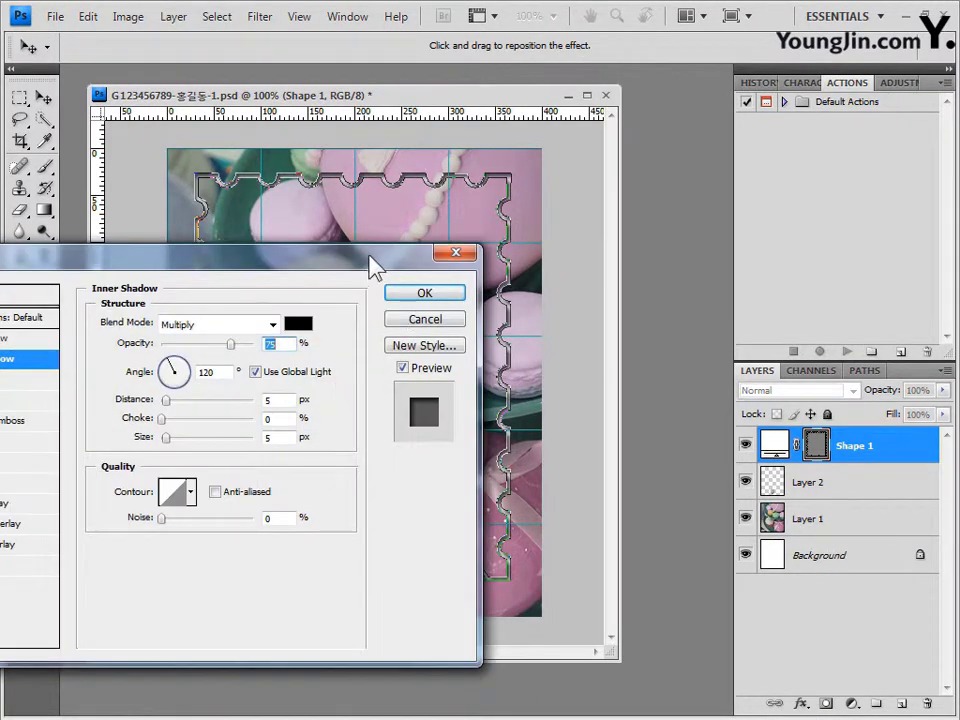
left_click_drag(372, 265, 678, 211)
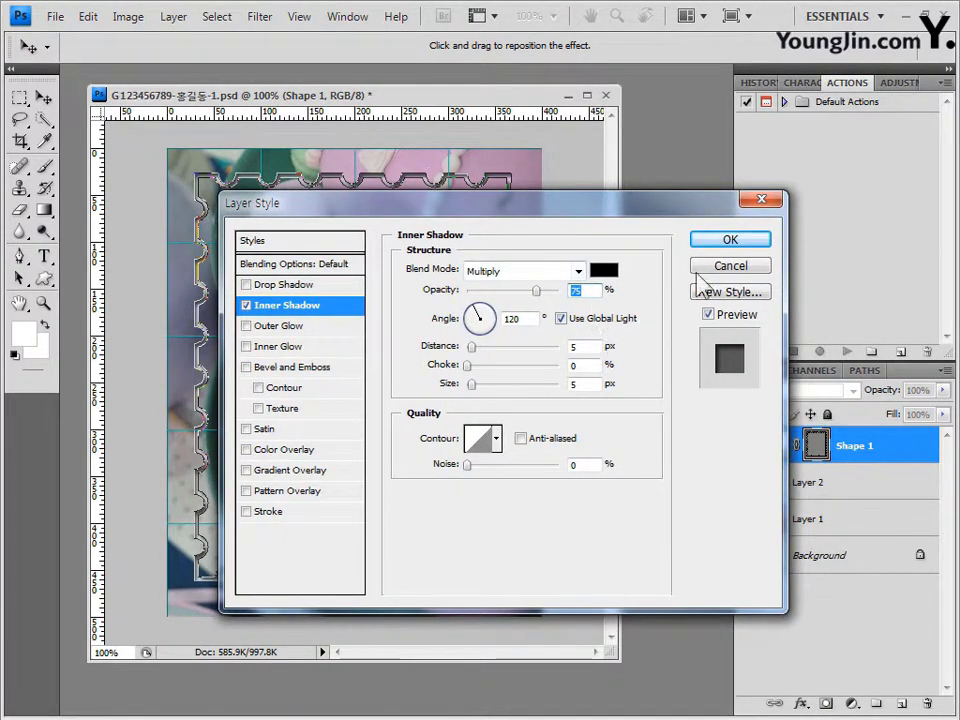
left_click(744, 240)
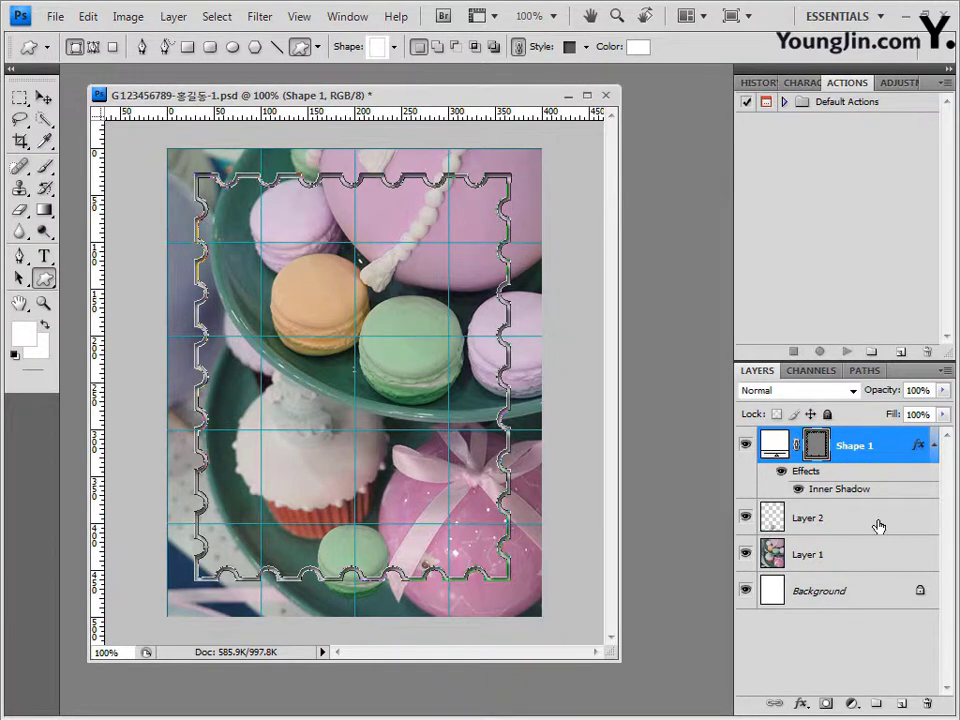
Replace the current custom shapes with the Web set and choose the globe shape.
left_click(394, 48)
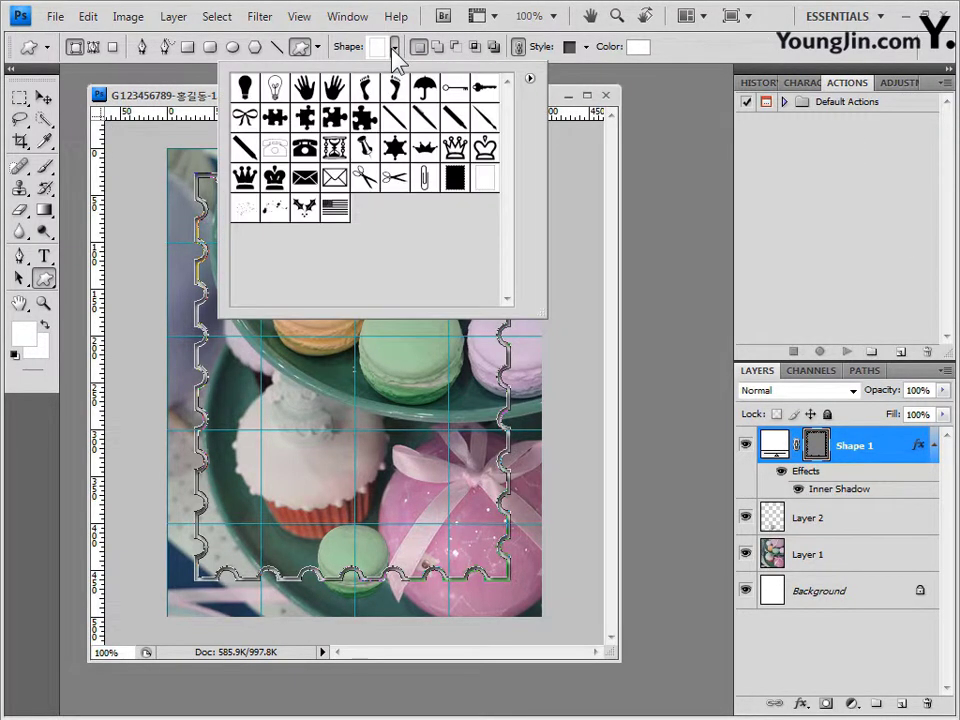
left_click(529, 80)
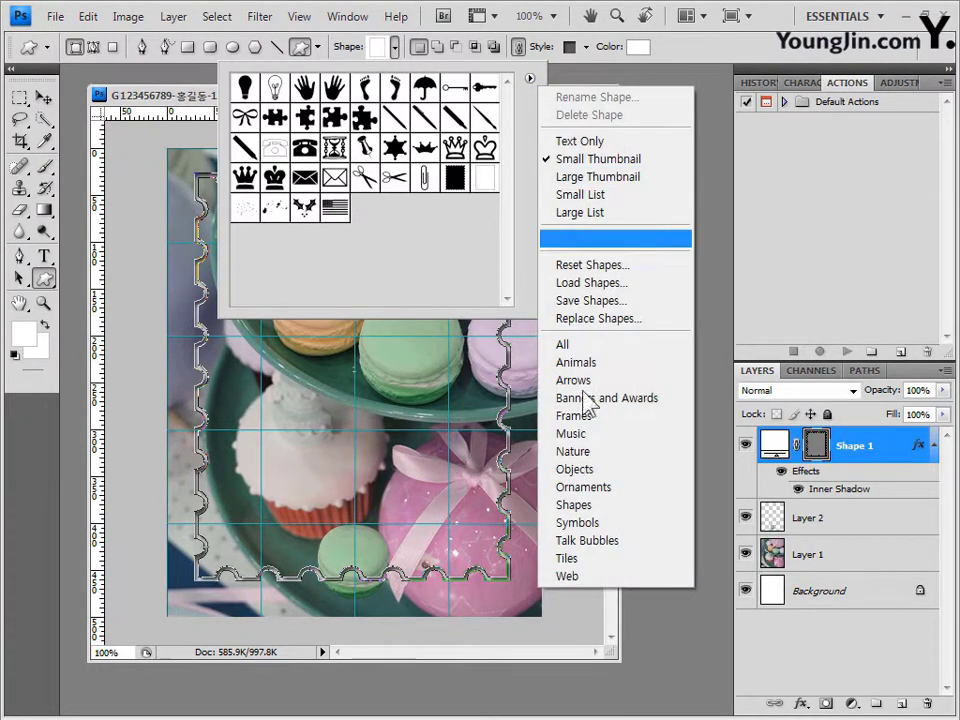
left_click(572, 577)
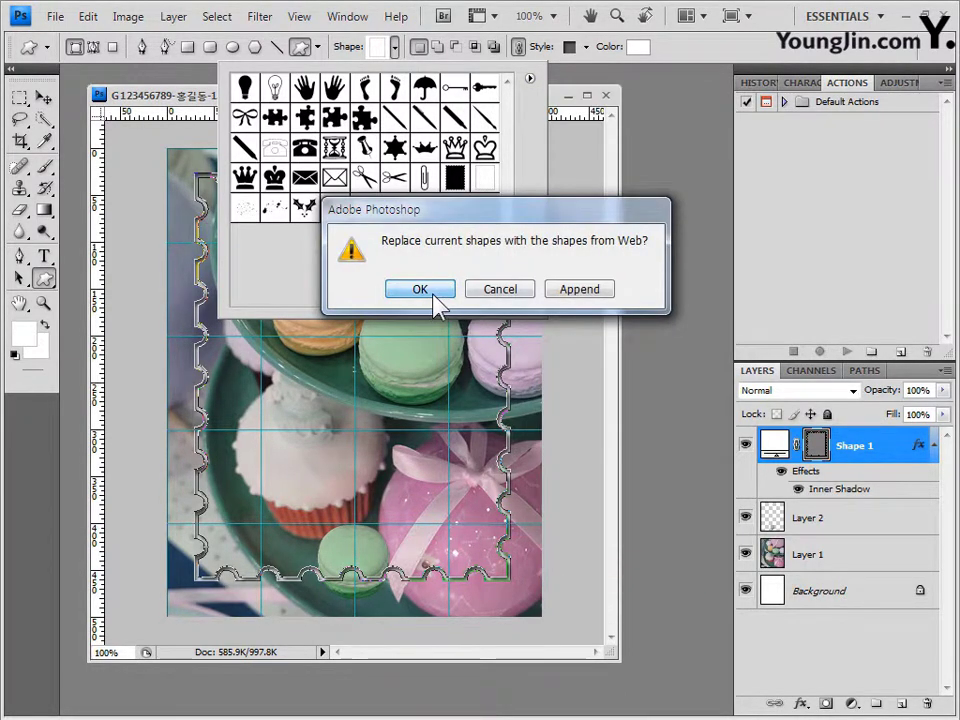
left_click(420, 289)
left_click(365, 148)
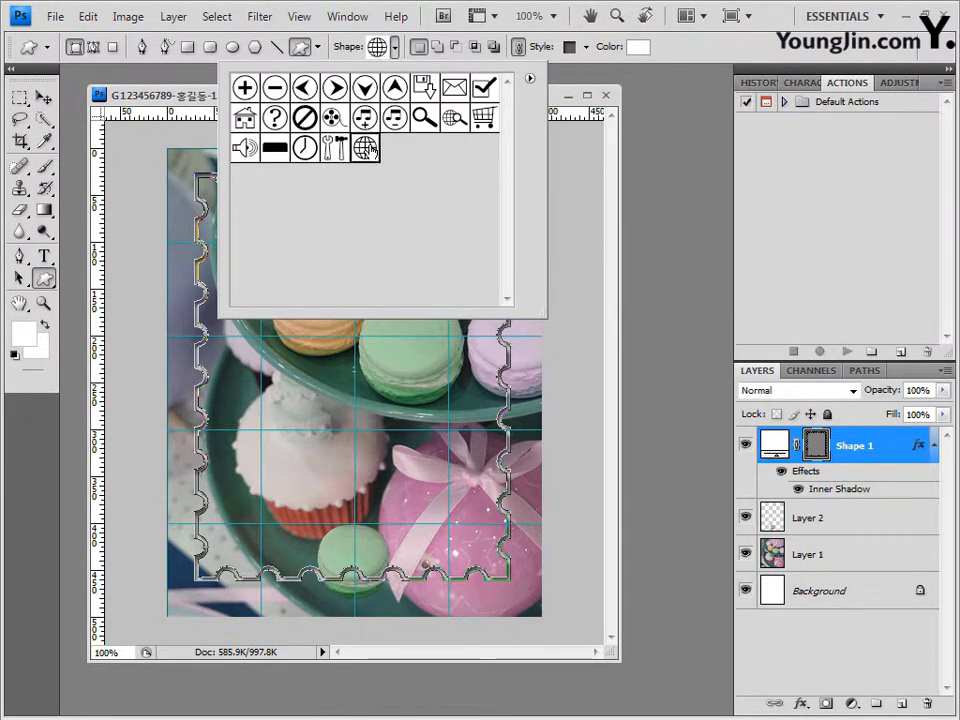
left_click(199, 98)
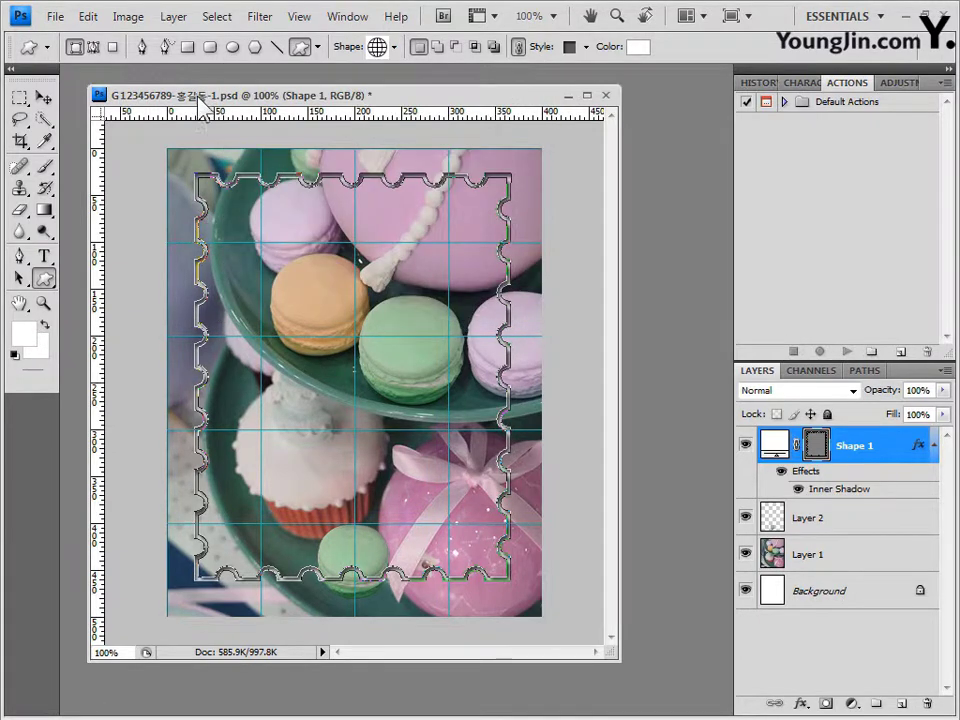
Draw a globe over the upper-left macaron and flatten it to 88.4% height, centred near X 87 px, Y 111.5 px.
left_click_drag(218, 216, 281, 279)
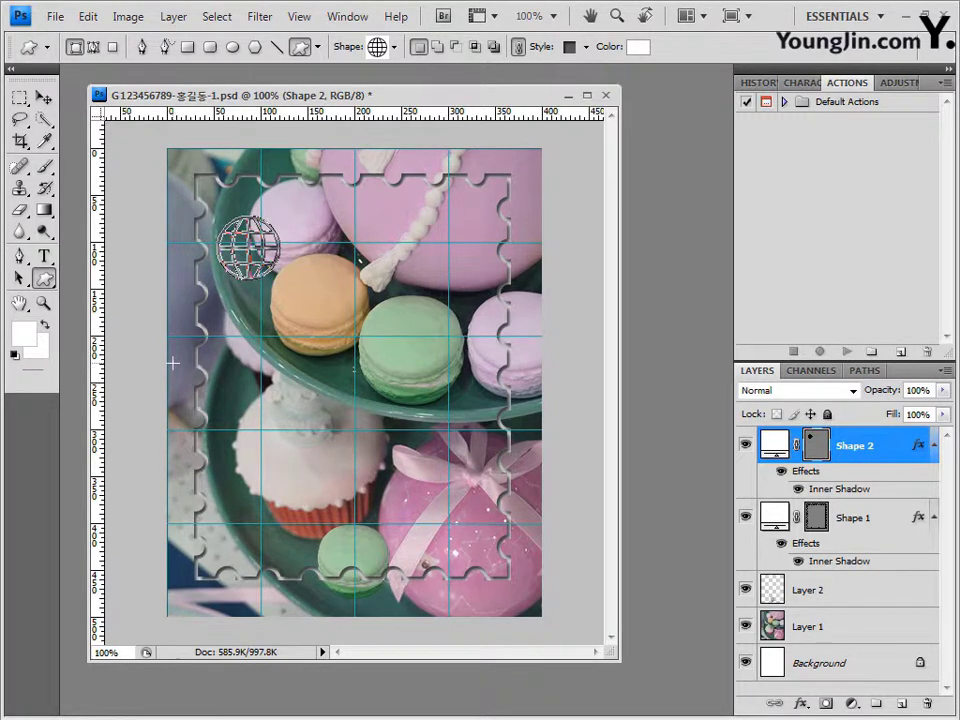
key("ctrl+t")
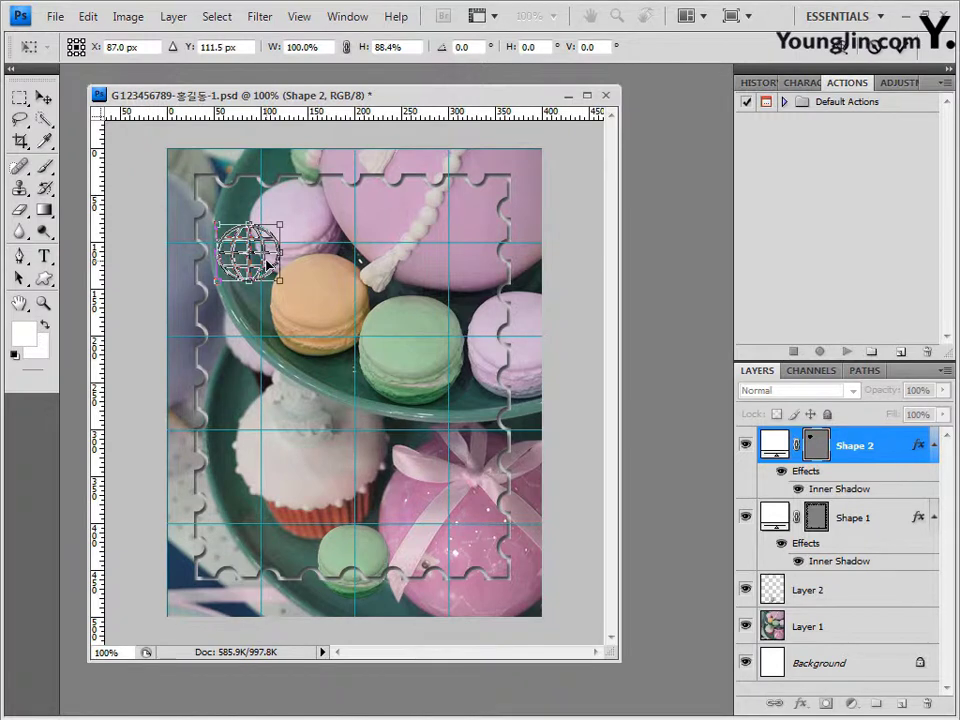
key("Return")
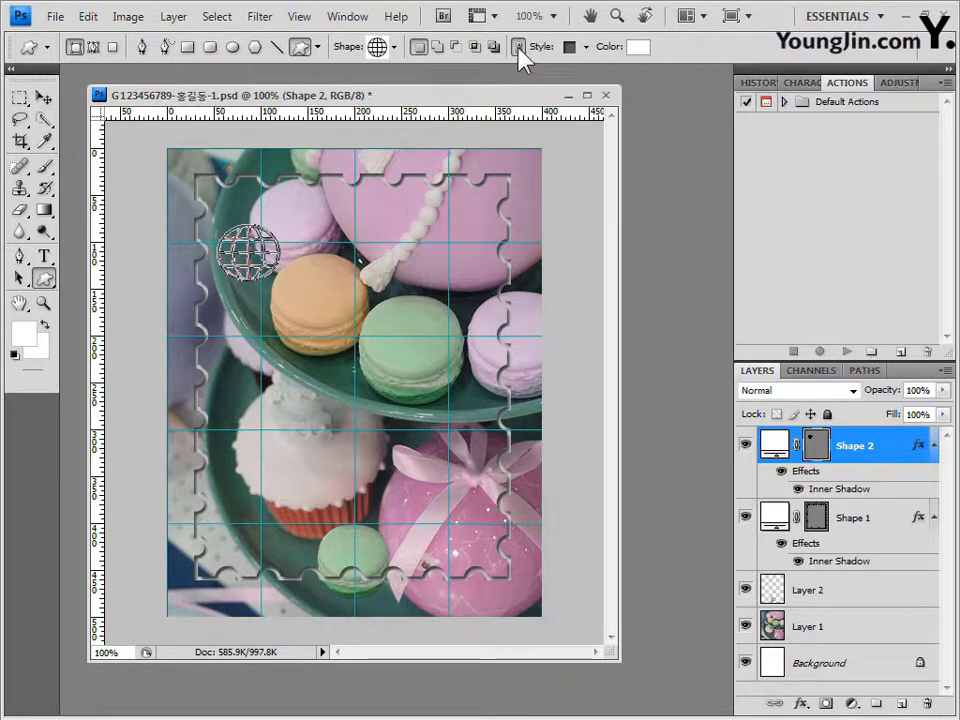
Clear the inherited layer style from the globe by setting its style to none.
left_click(586, 47)
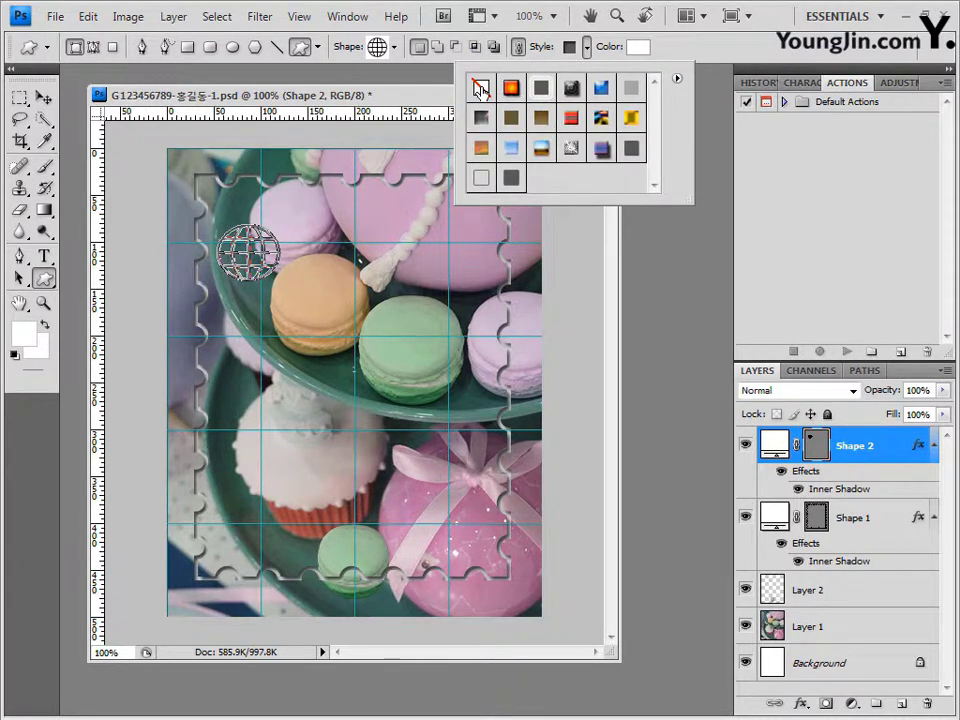
left_click(481, 89)
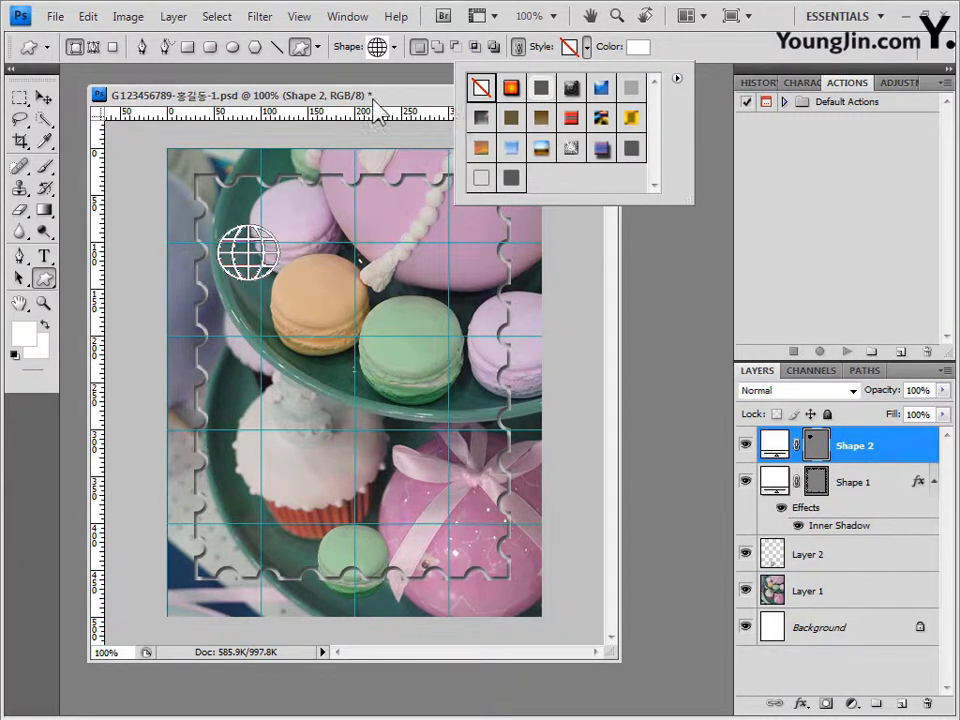
left_click(305, 90)
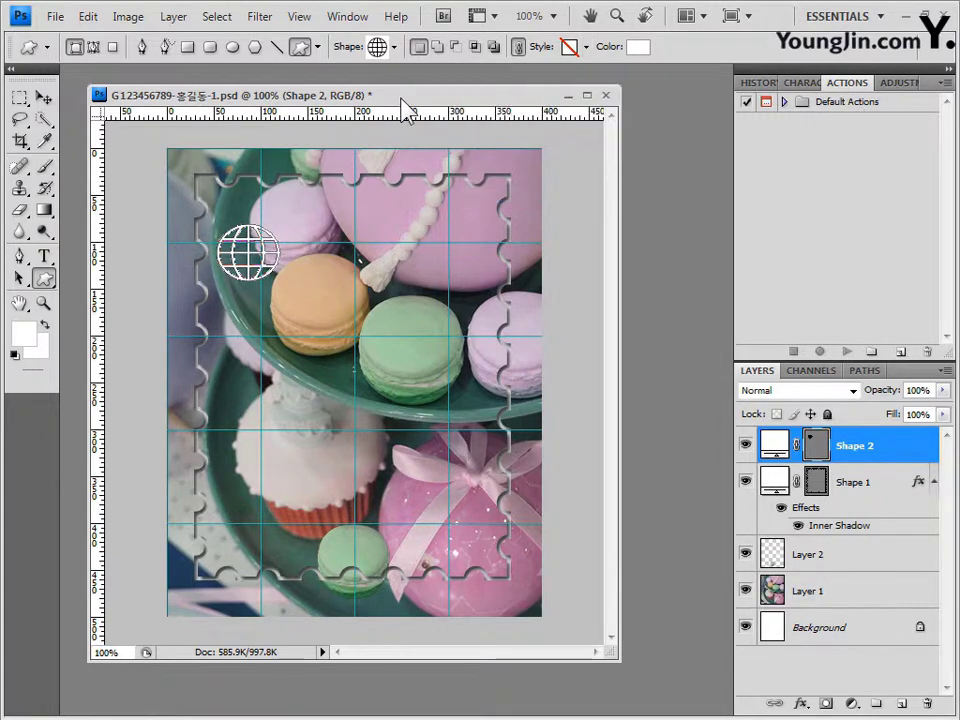
Set the globe's fill colour to yellow, ffff66.
left_click(631, 48)
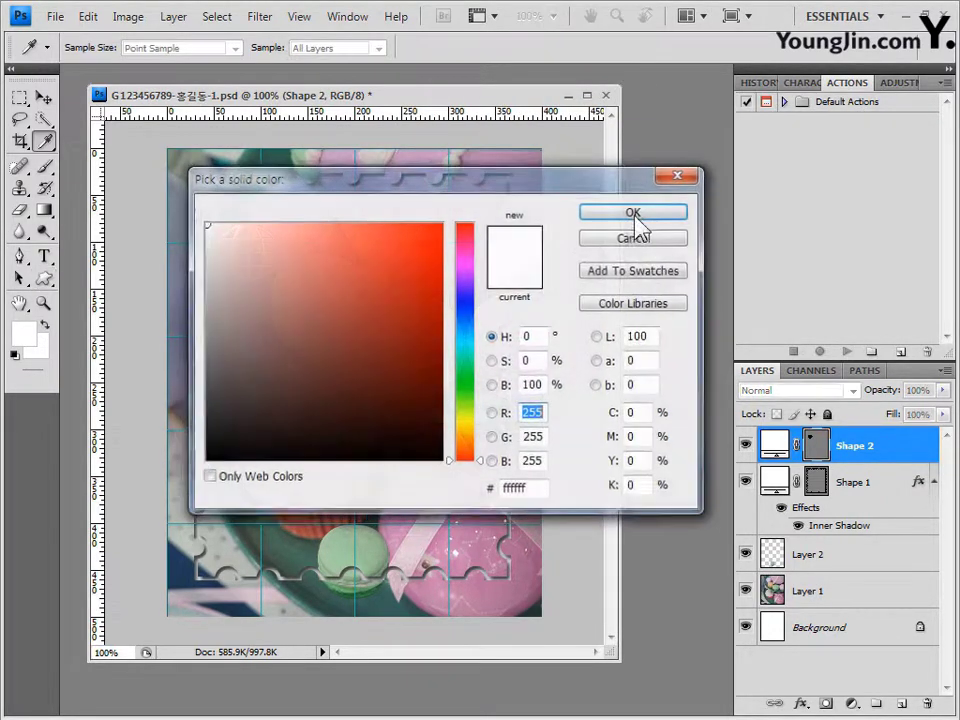
left_click(520, 489)
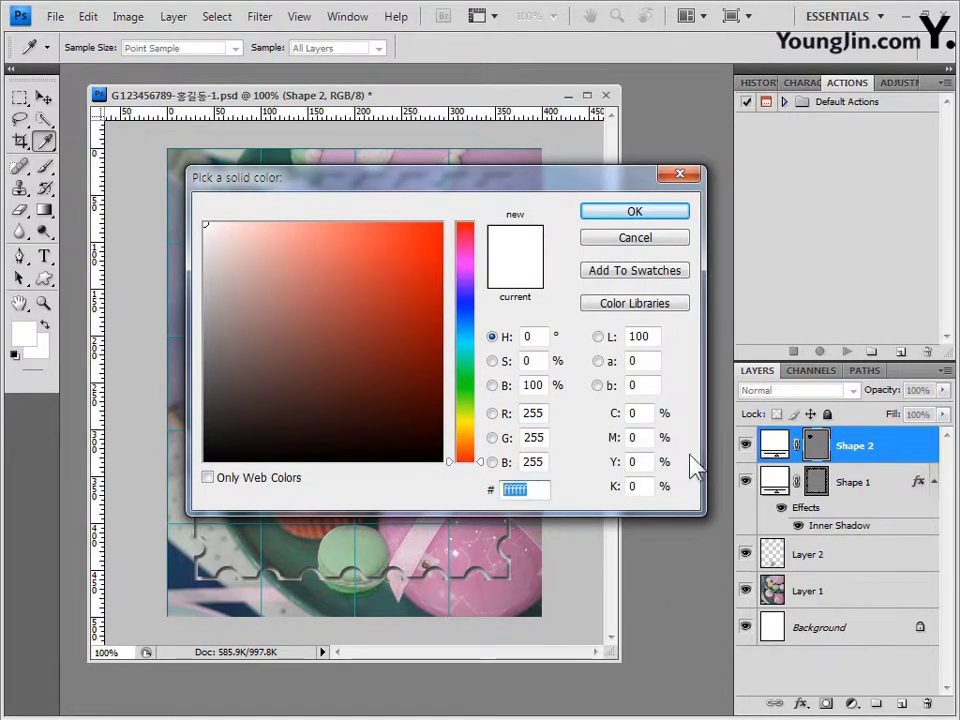
type("ffff66")
left_click(643, 214)
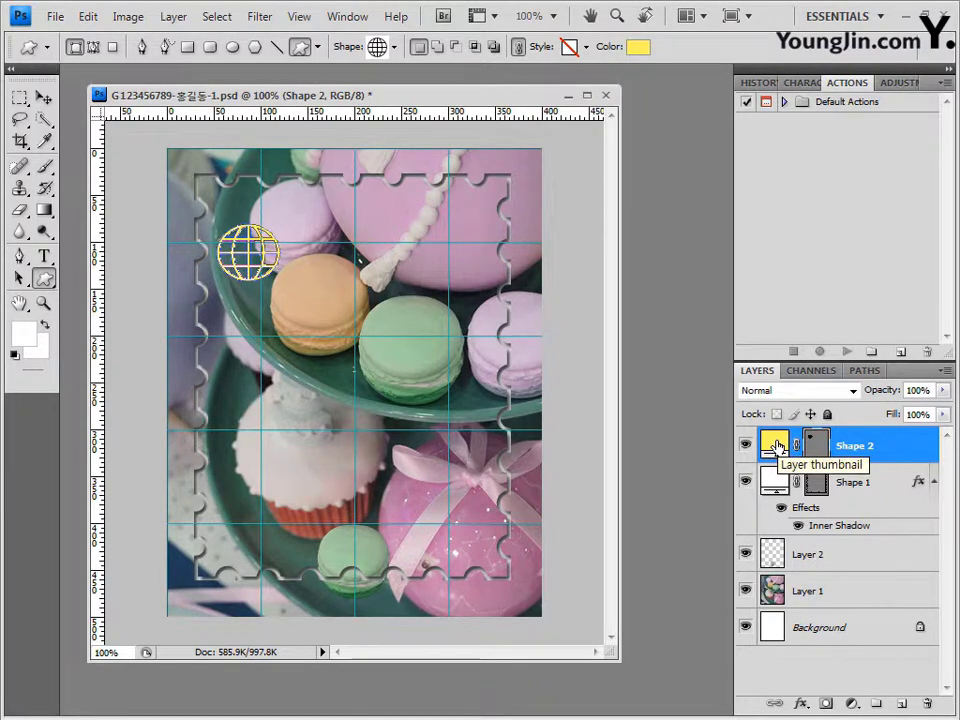
Check the globe's colour code in the layer's solid fill settings.
double_click(778, 446)
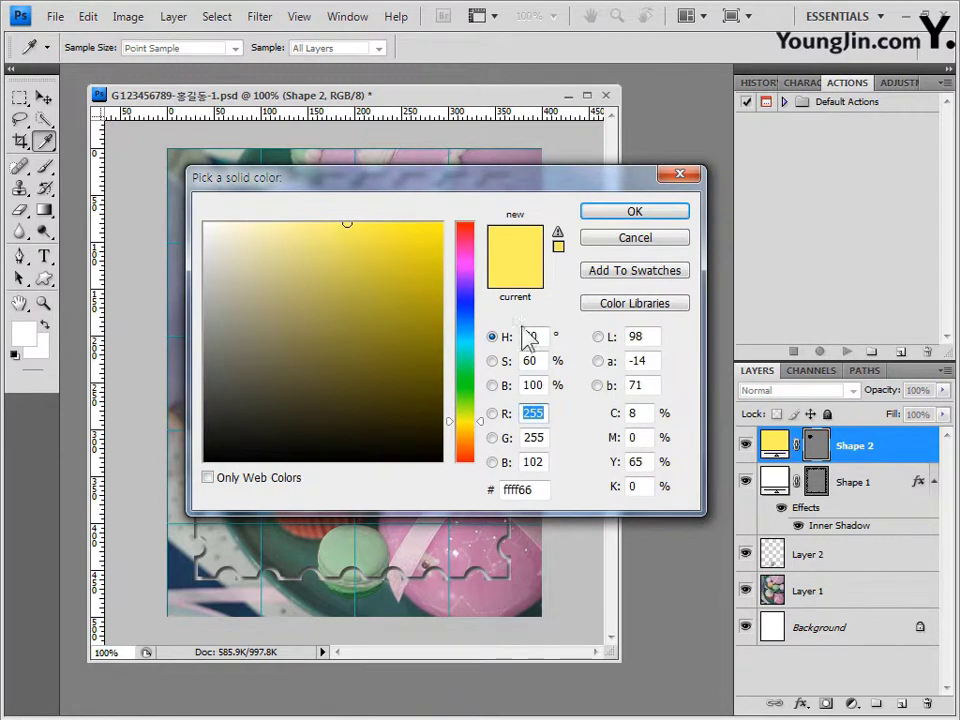
left_click(542, 493)
left_click(646, 216)
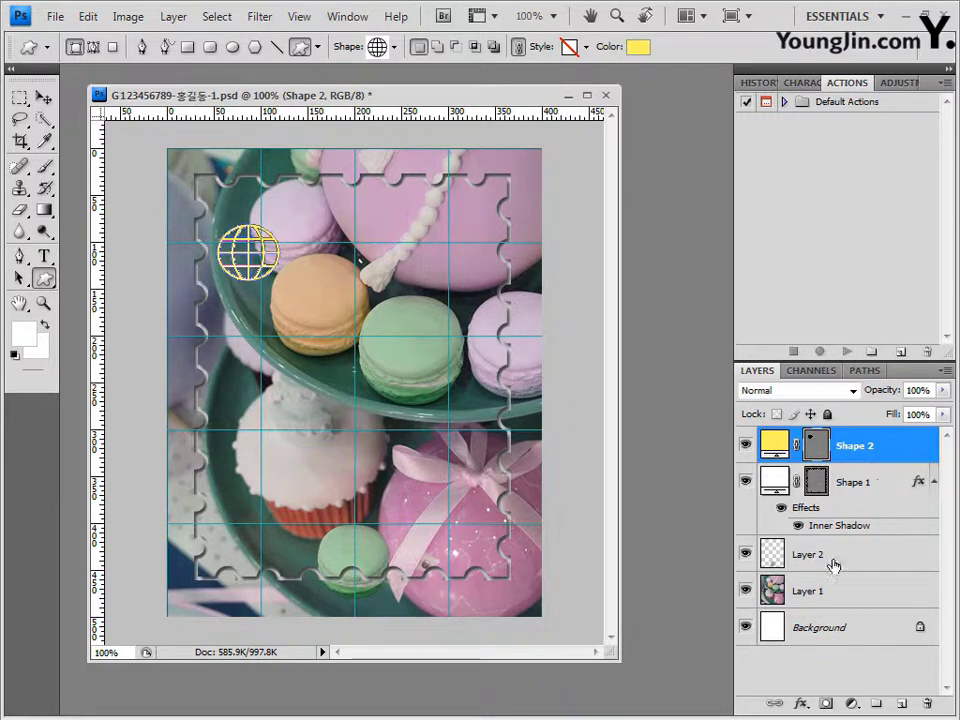
Add a drop shadow with the default settings to the yellow globe shape.
left_click(803, 706)
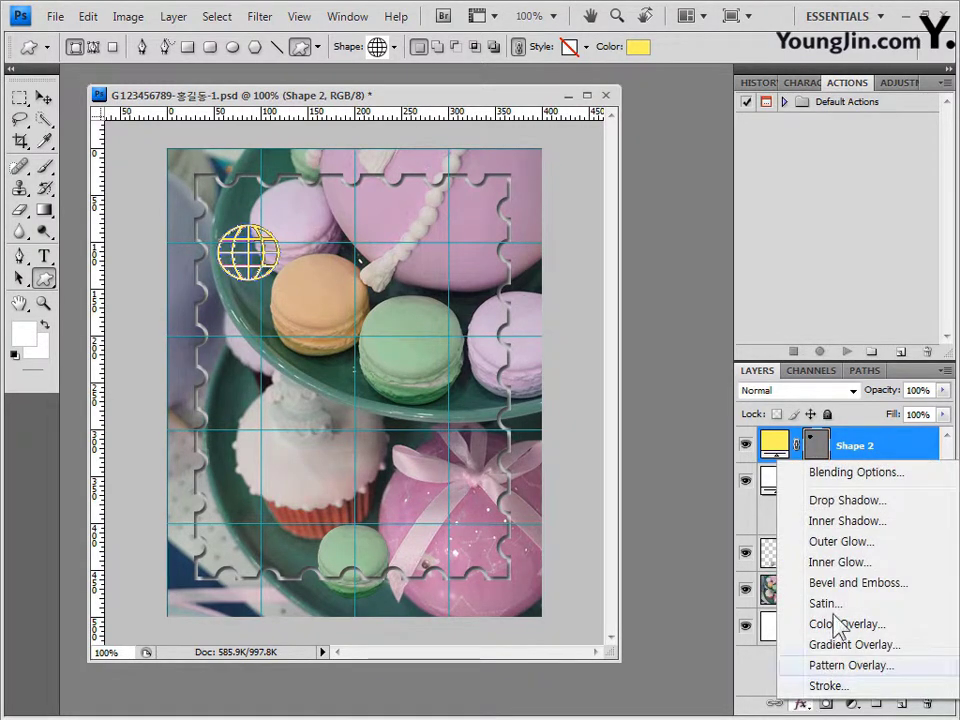
left_click(830, 508)
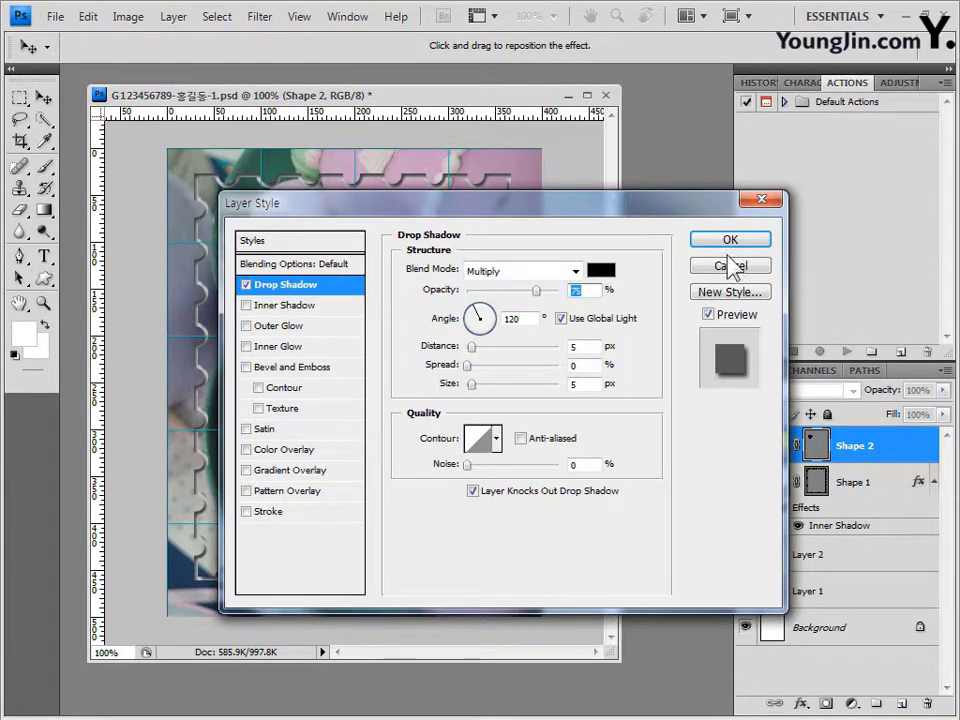
left_click(731, 241)
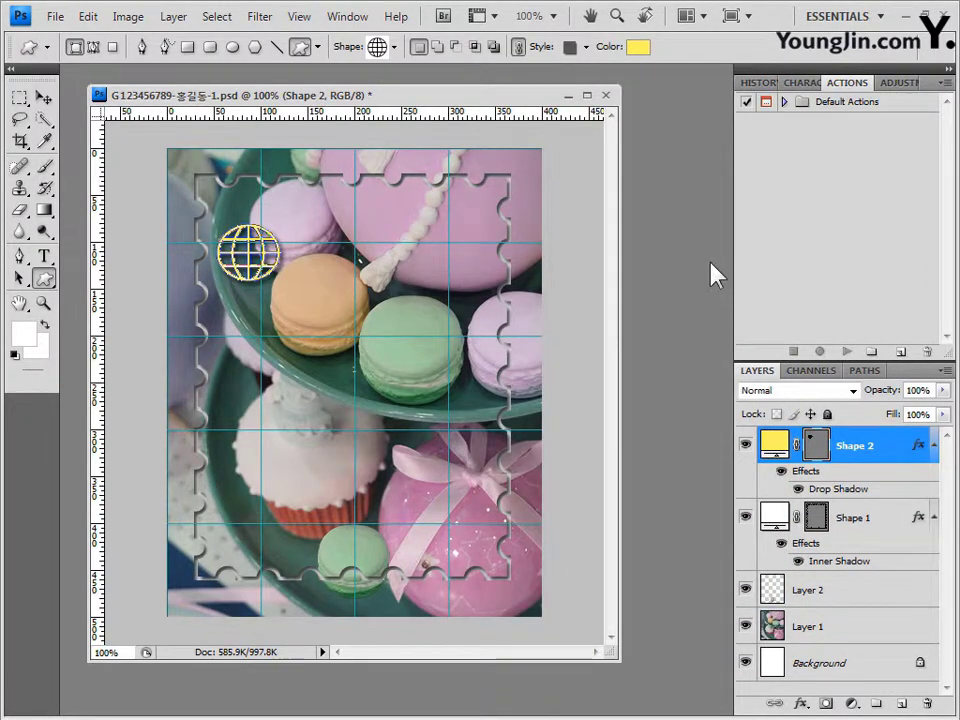
Set up the horizontal Type tool with Times New Roman, Bold Italic, 30 pt and Crisp anti-aliasing.
left_click(42, 257)
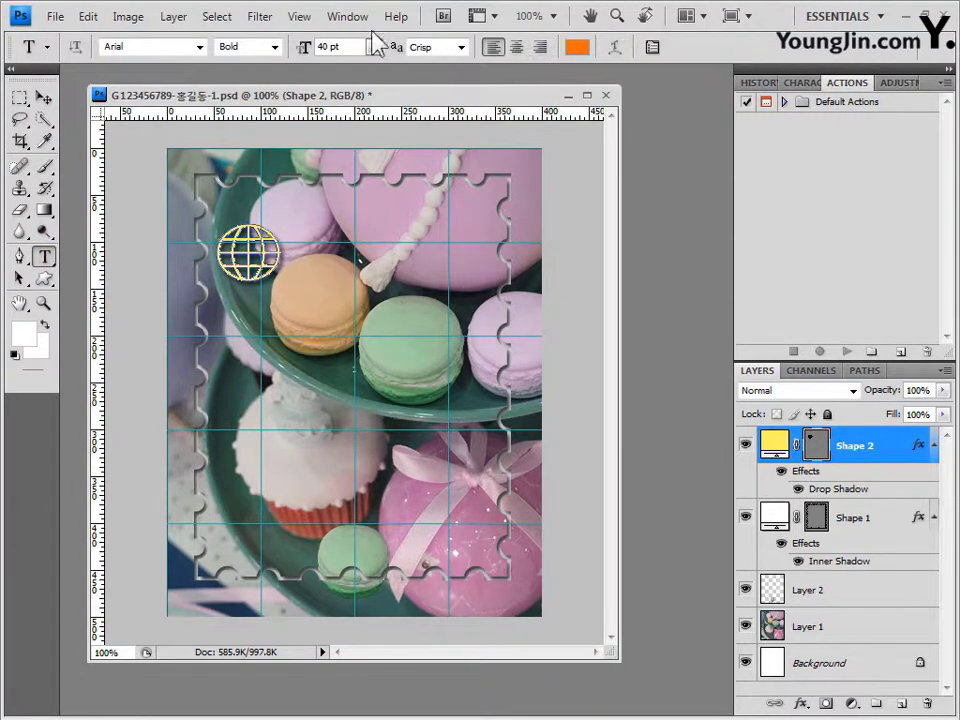
left_click(201, 48)
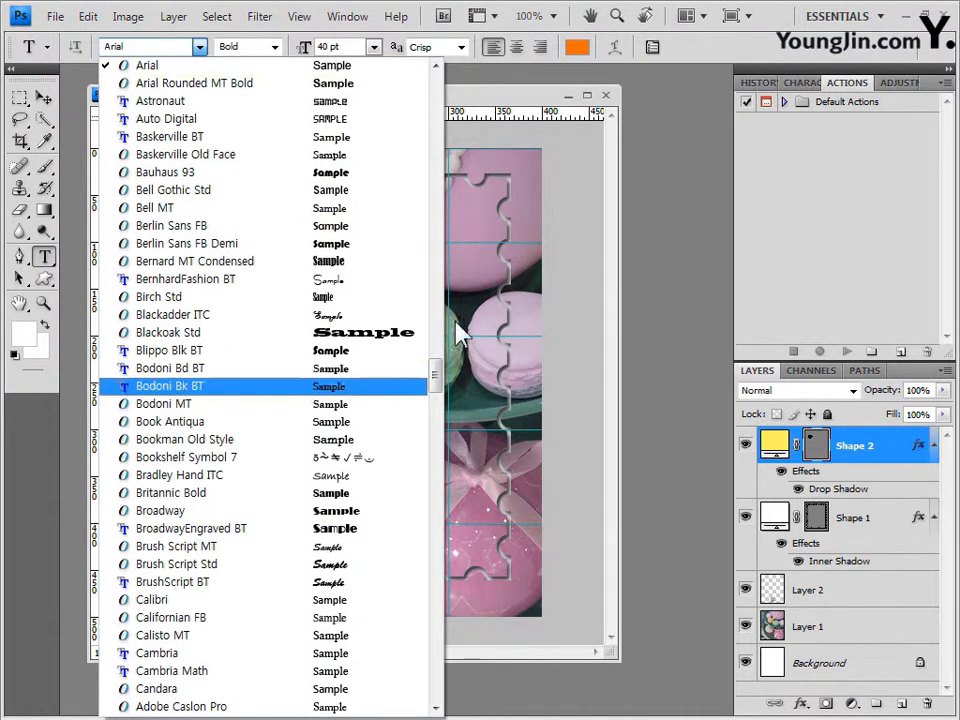
left_click_drag(435, 377, 396, 621)
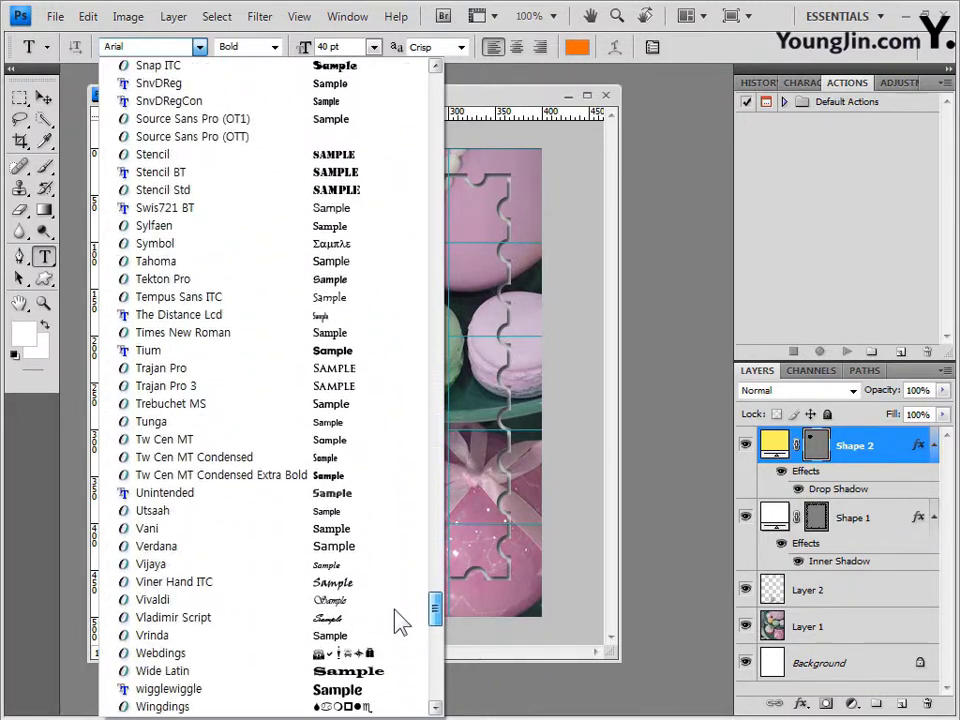
left_click(222, 333)
left_click(274, 47)
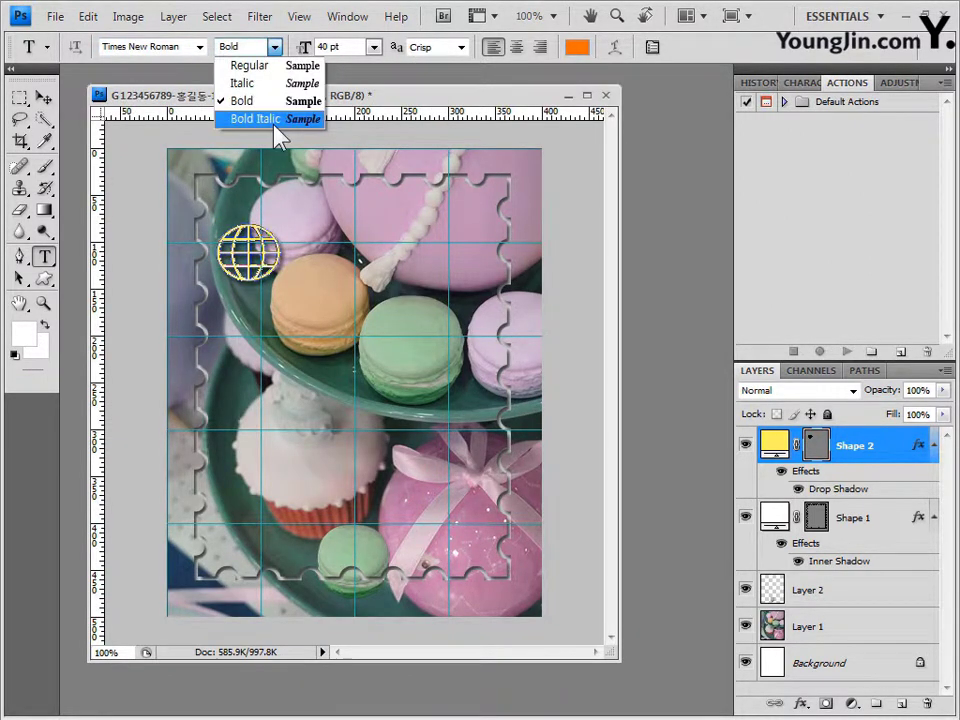
left_click(276, 126)
key("Tab")
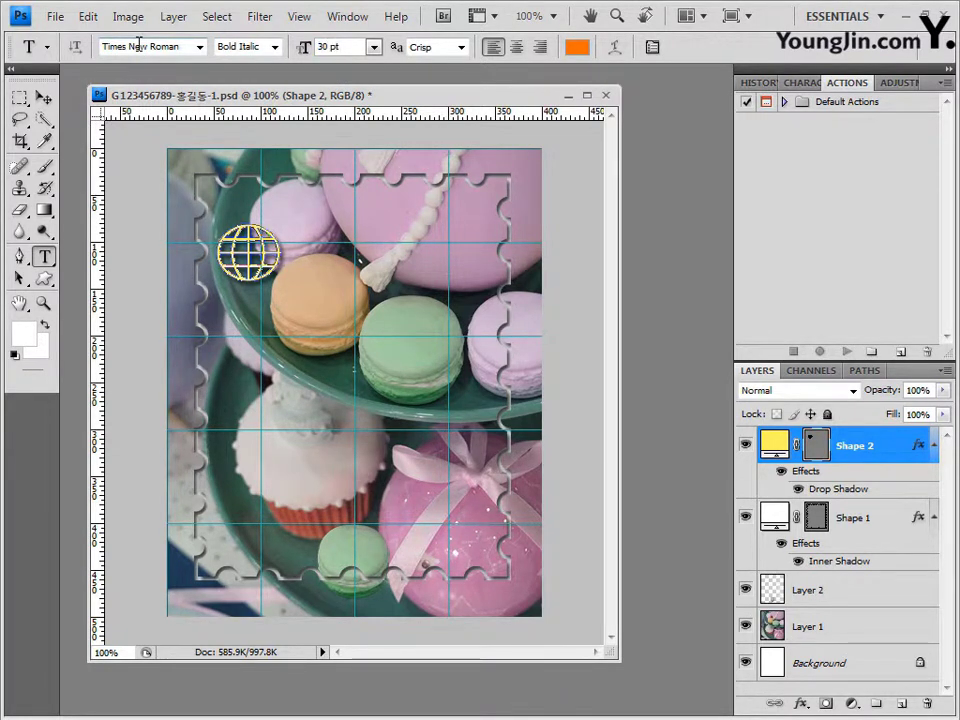
left_click(461, 47)
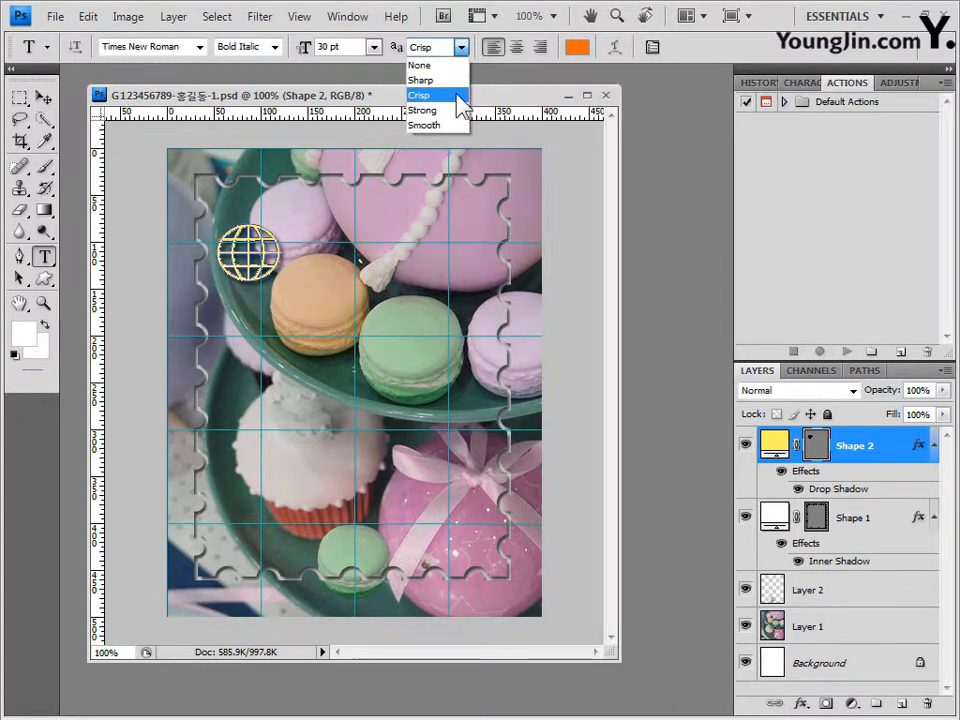
left_click(459, 96)
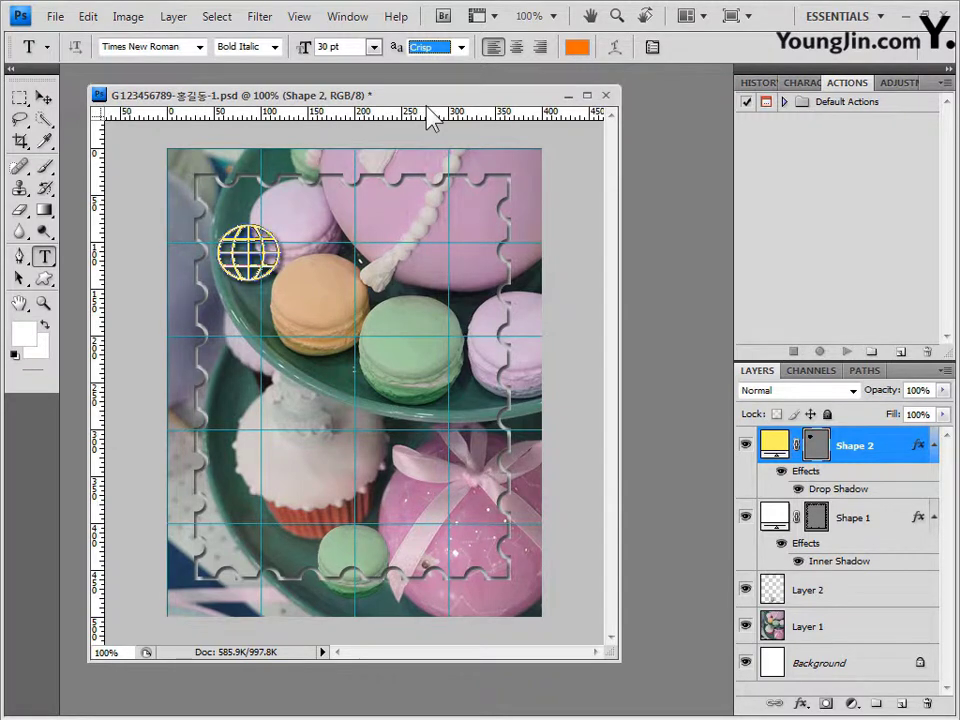
Add the text FOOD FESTIVAL across the image just above the cupcake.
left_click(236, 386)
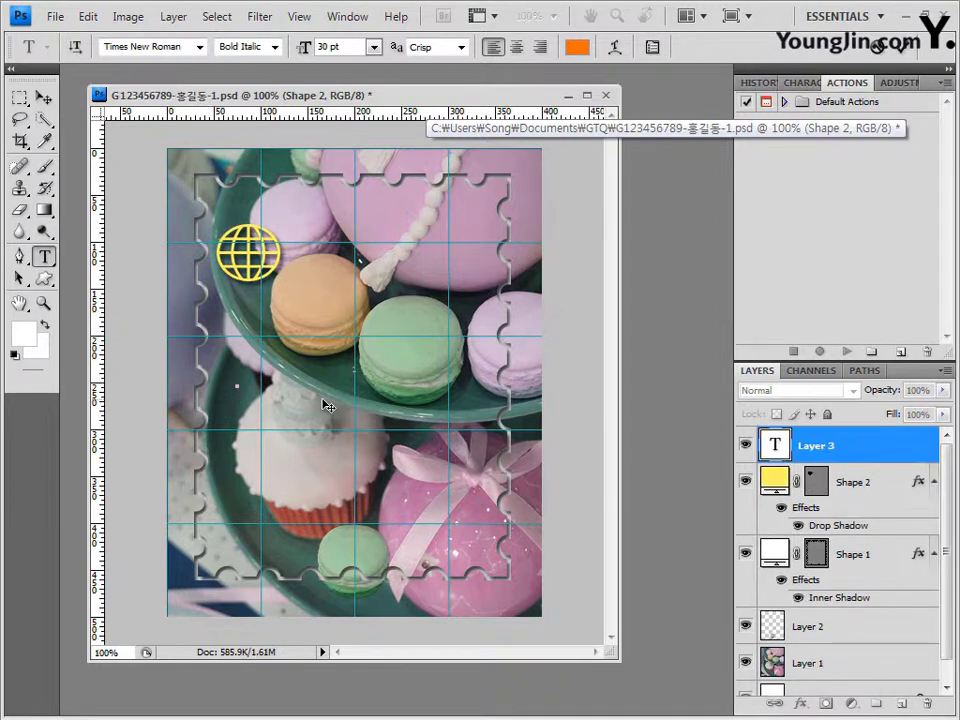
type("FOOD FESTIVAL")
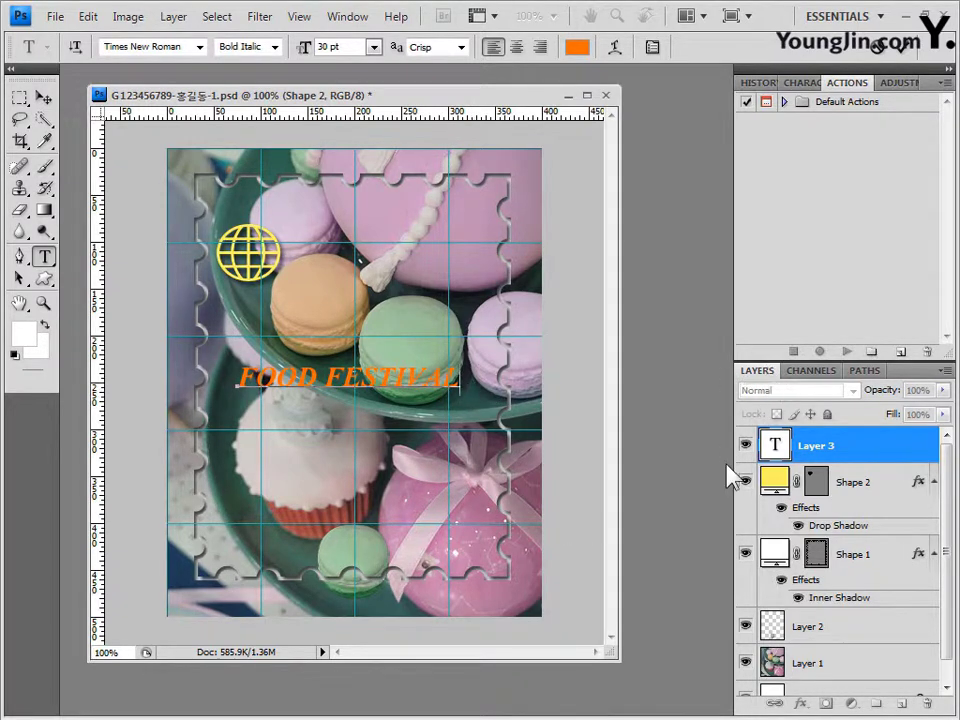
left_click(908, 449)
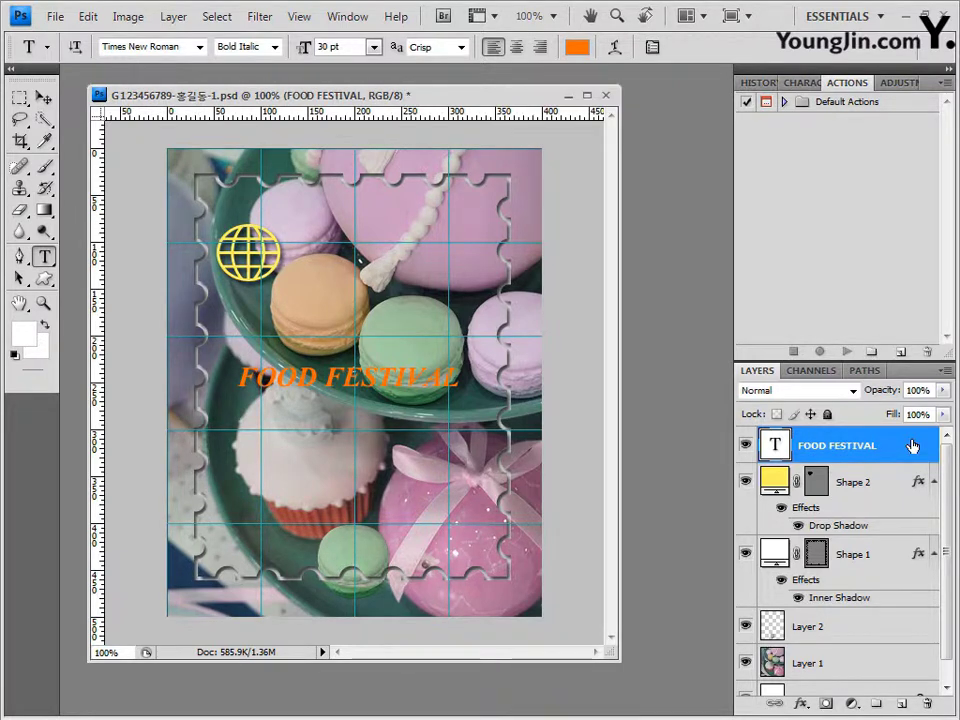
Give the FOOD FESTIVAL text a gradient overlay based on the Black, White preset, with the start stop coloured cc0000.
left_click(802, 705)
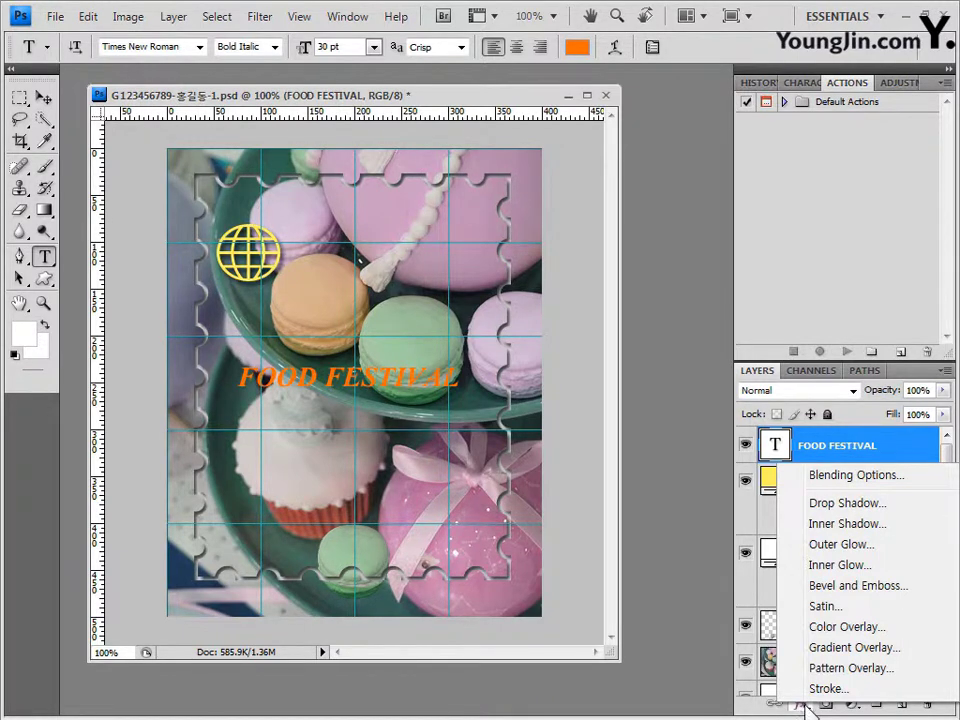
left_click(848, 648)
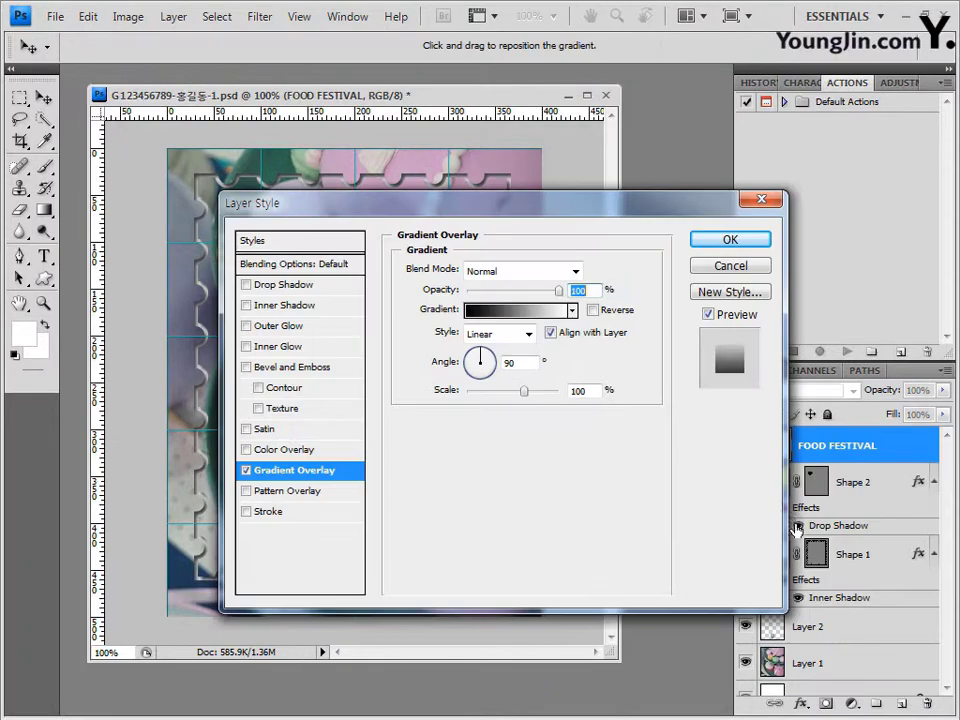
left_click(525, 318)
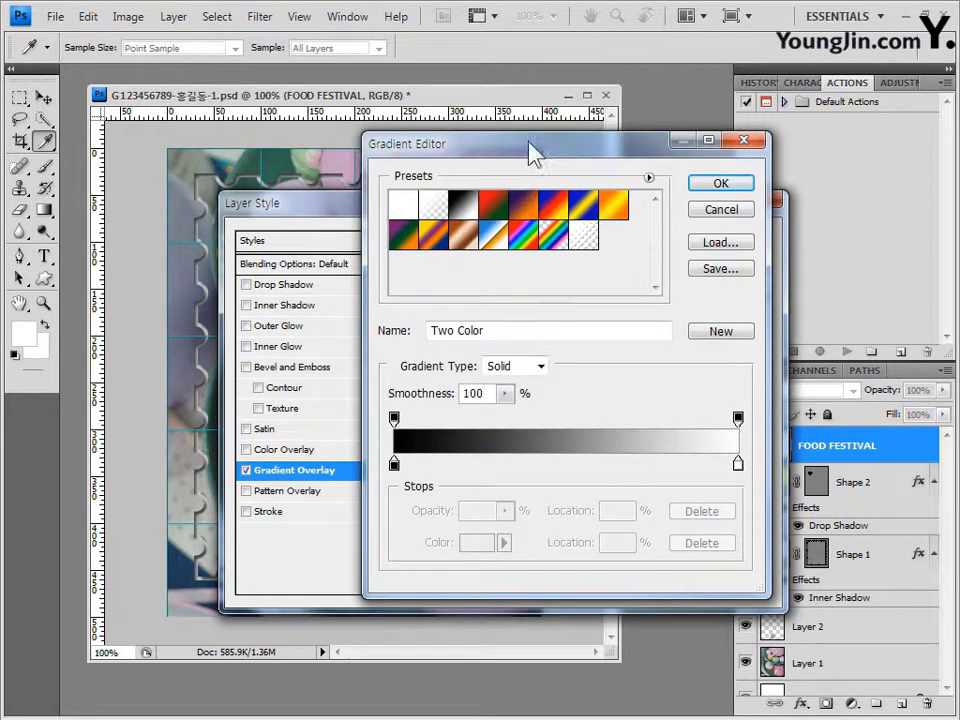
left_click_drag(527, 144, 502, 152)
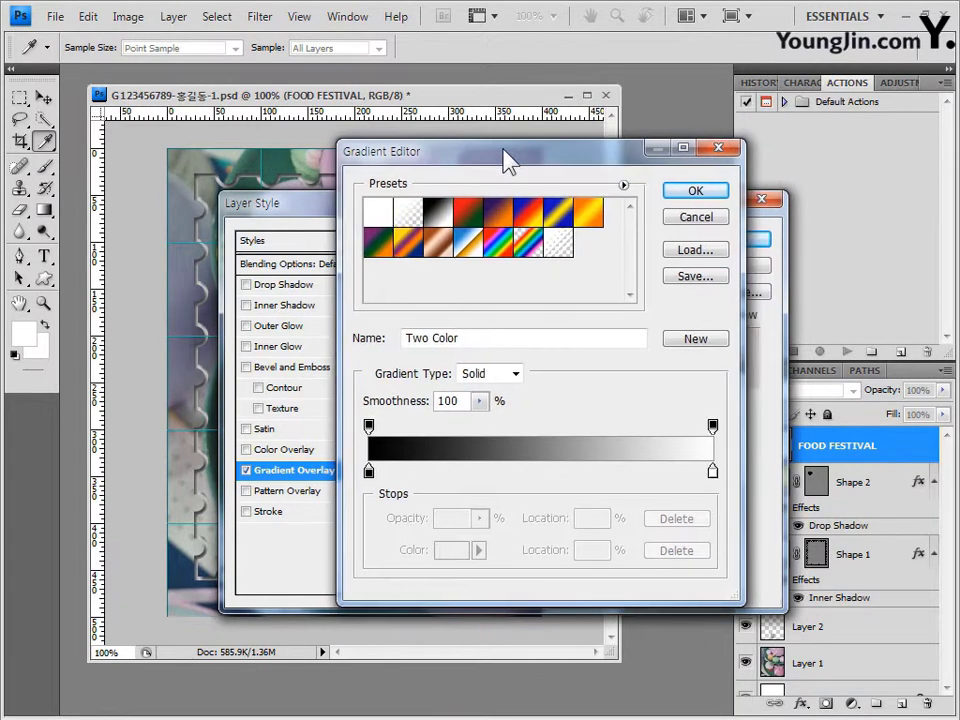
left_click(439, 214)
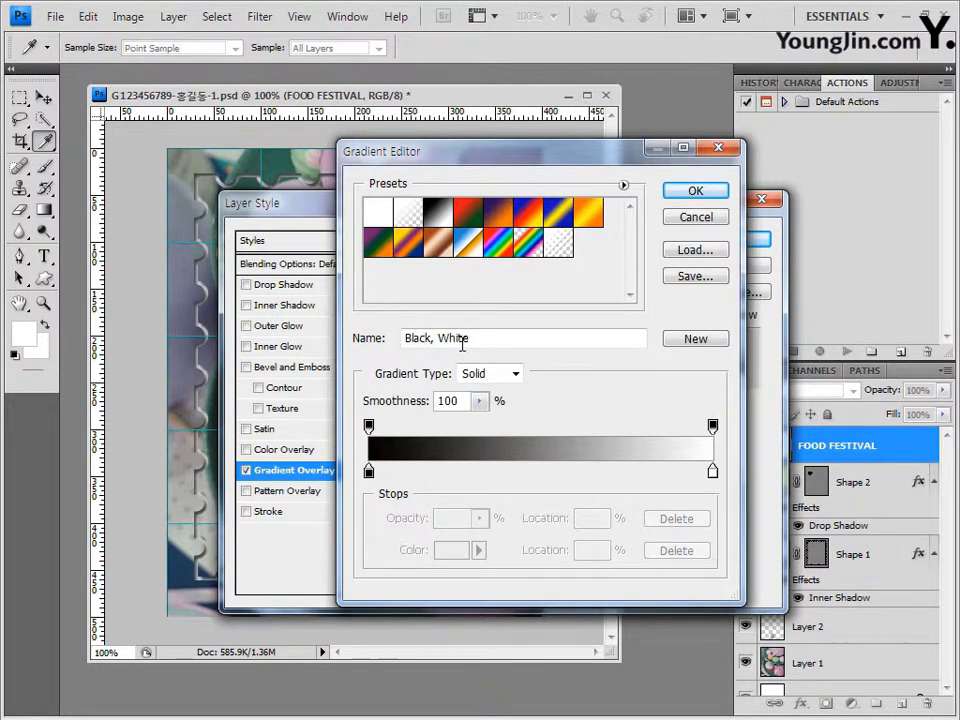
double_click(369, 471)
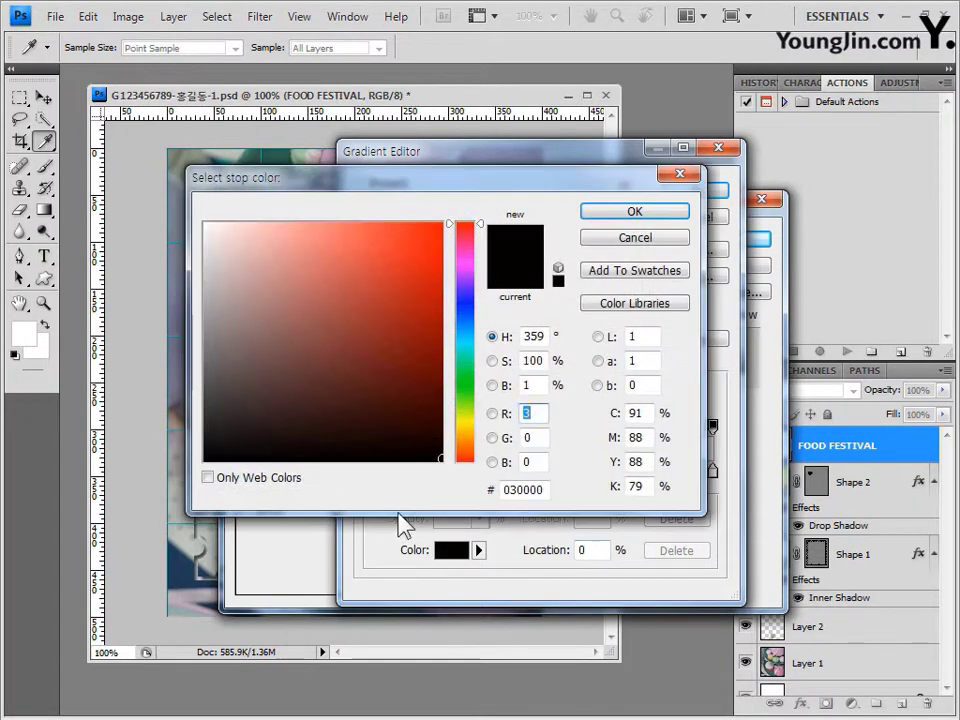
left_click_drag(540, 494, 433, 493)
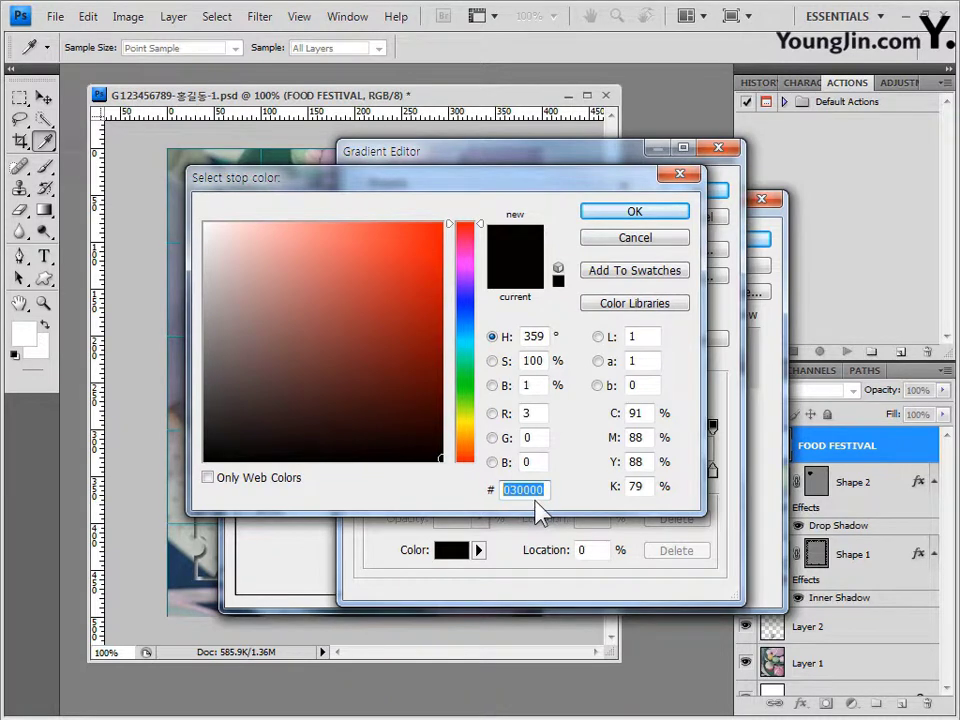
type("cc0000")
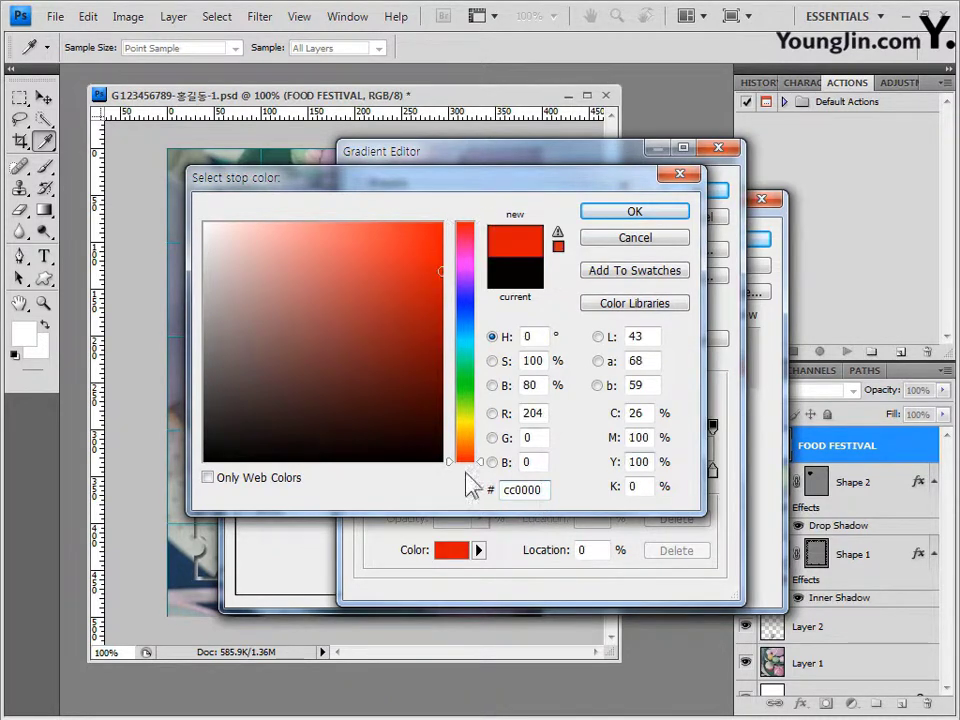
left_click(634, 212)
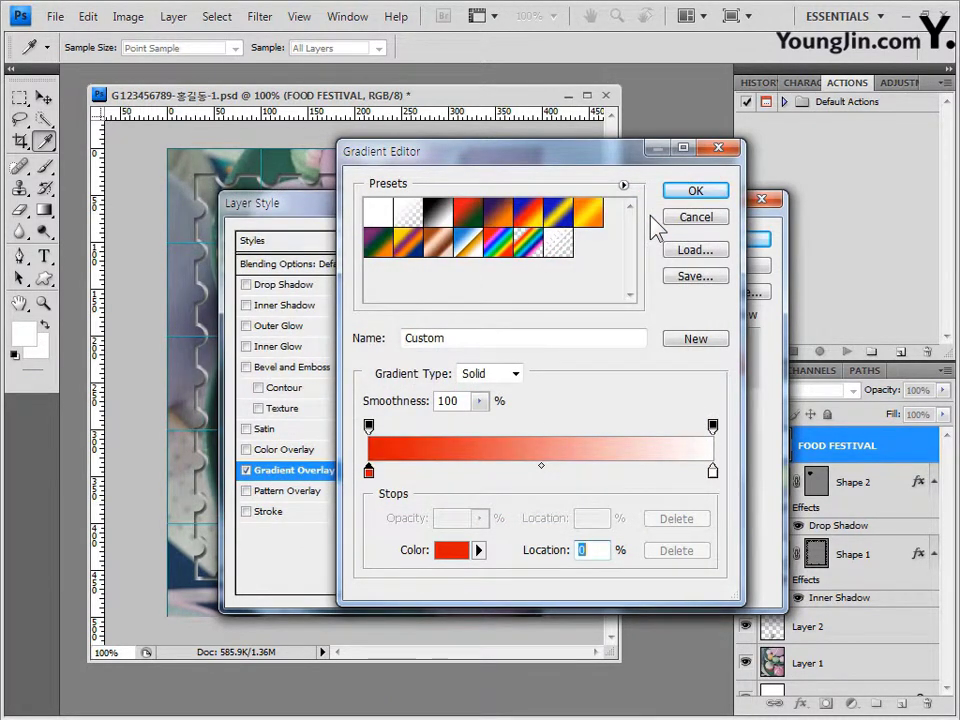
Use white, ffffff, for the gradient's end stop and accept the gradient.
double_click(714, 472)
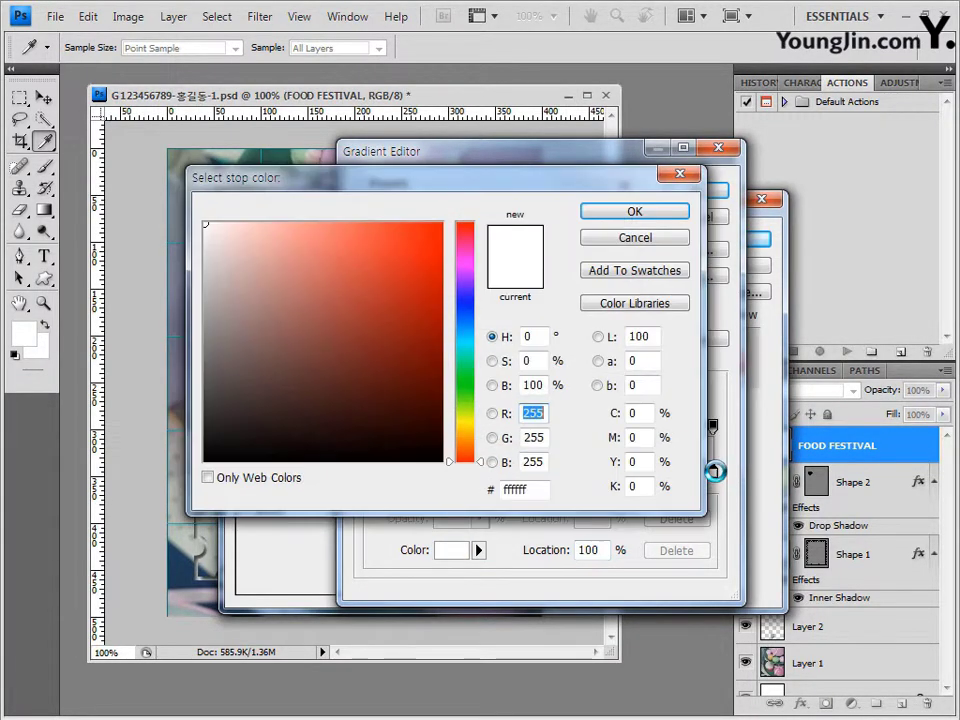
left_click(545, 491)
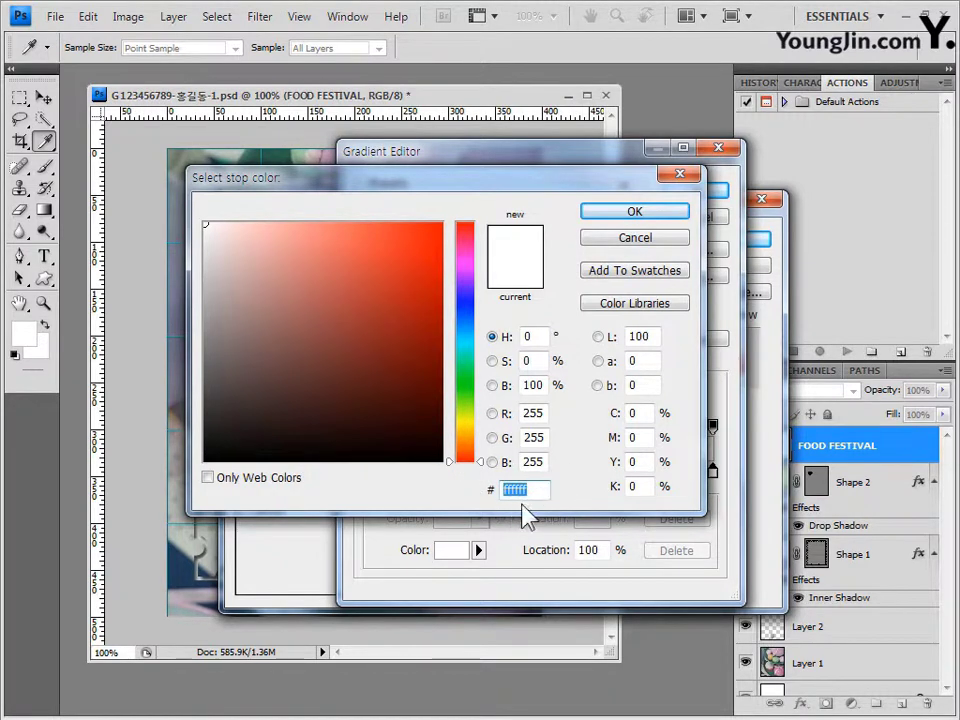
left_click(658, 214)
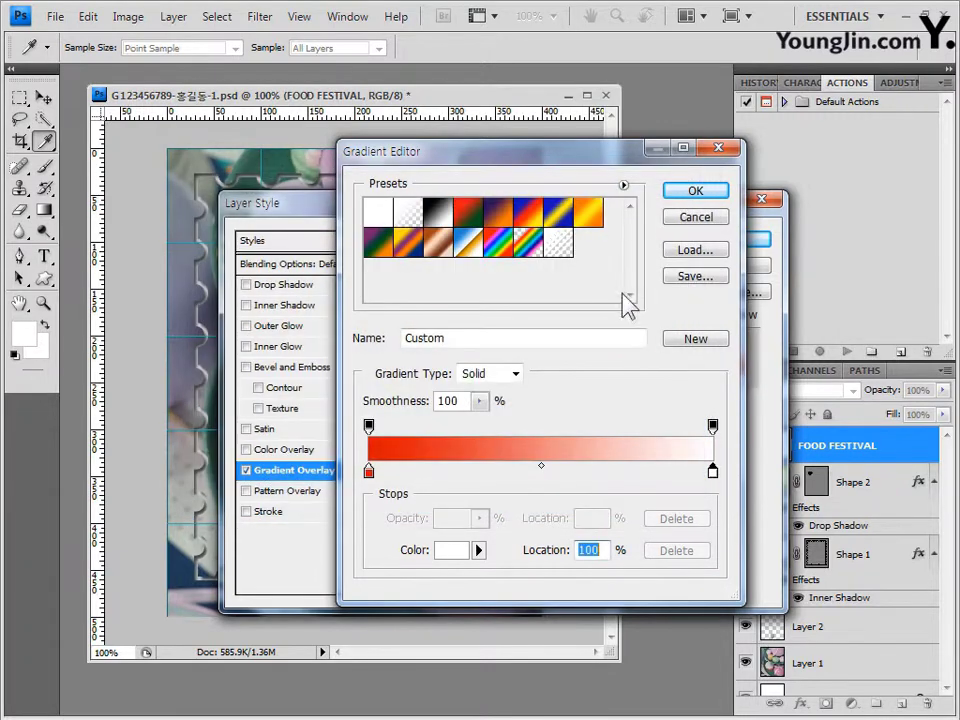
left_click(706, 191)
Add a 2 px outside stroke in dark red, 660000, to the FOOD FESTIVAL text and apply the layer style.
left_click_drag(620, 205, 681, 190)
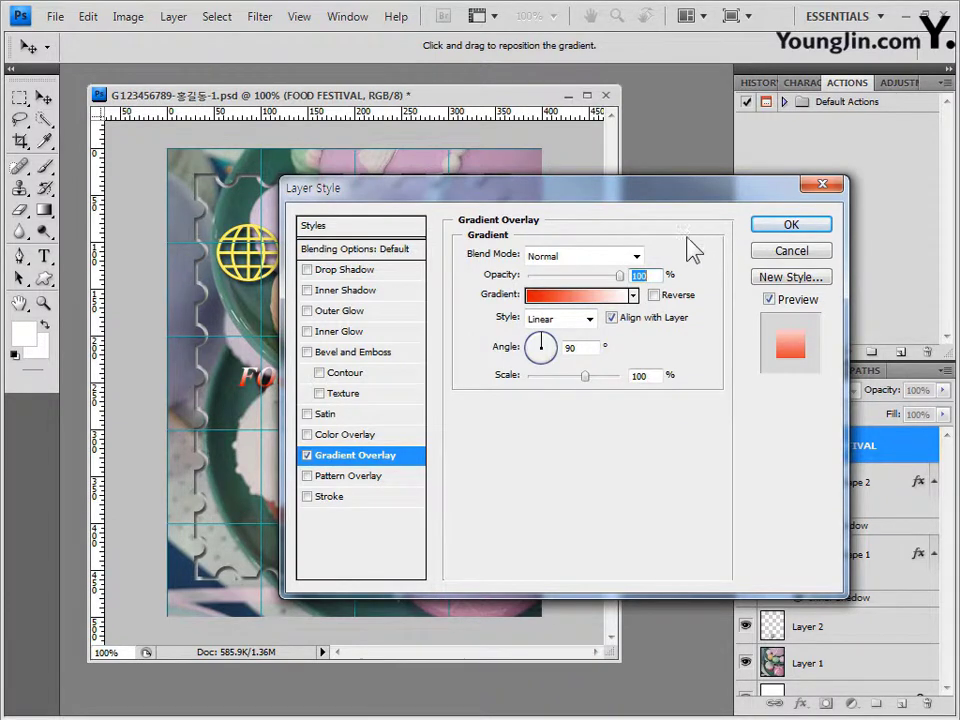
left_click(333, 497)
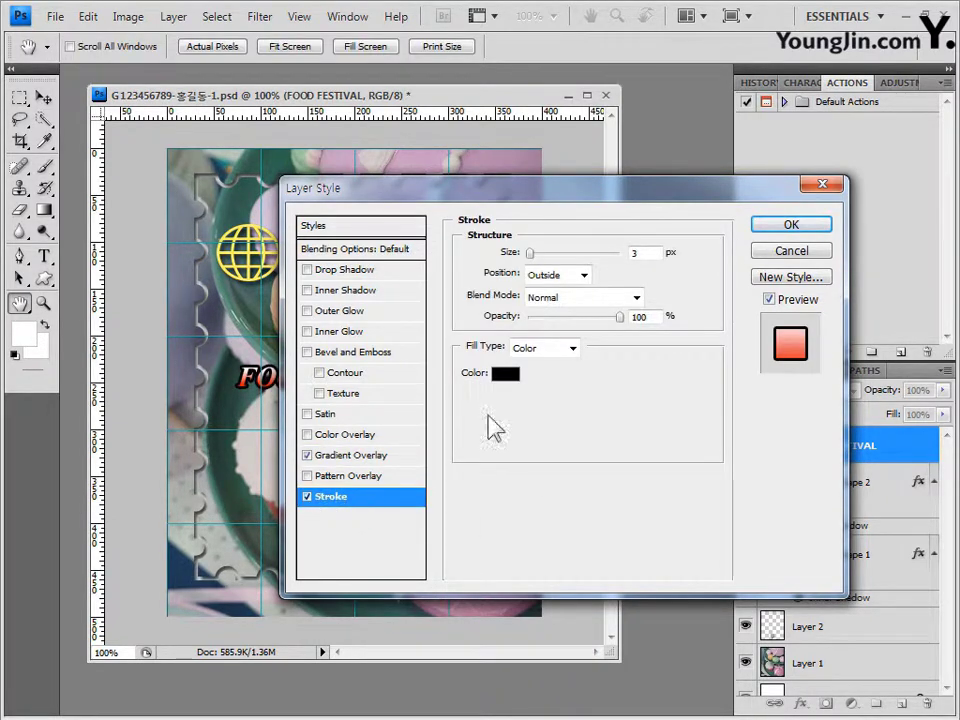
double_click(636, 252)
type("2")
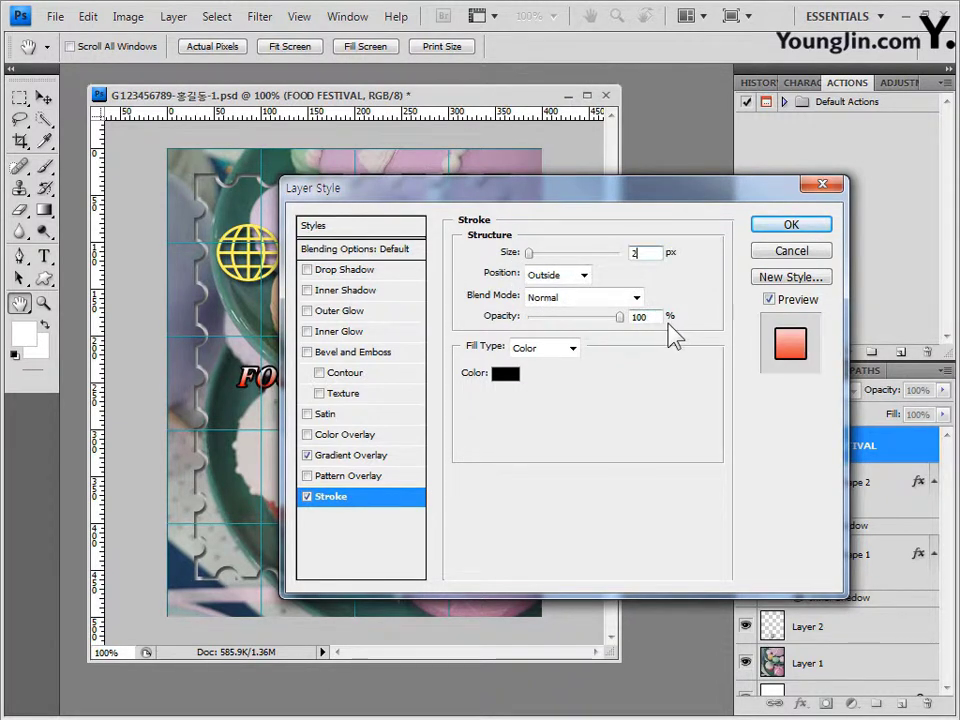
left_click(506, 374)
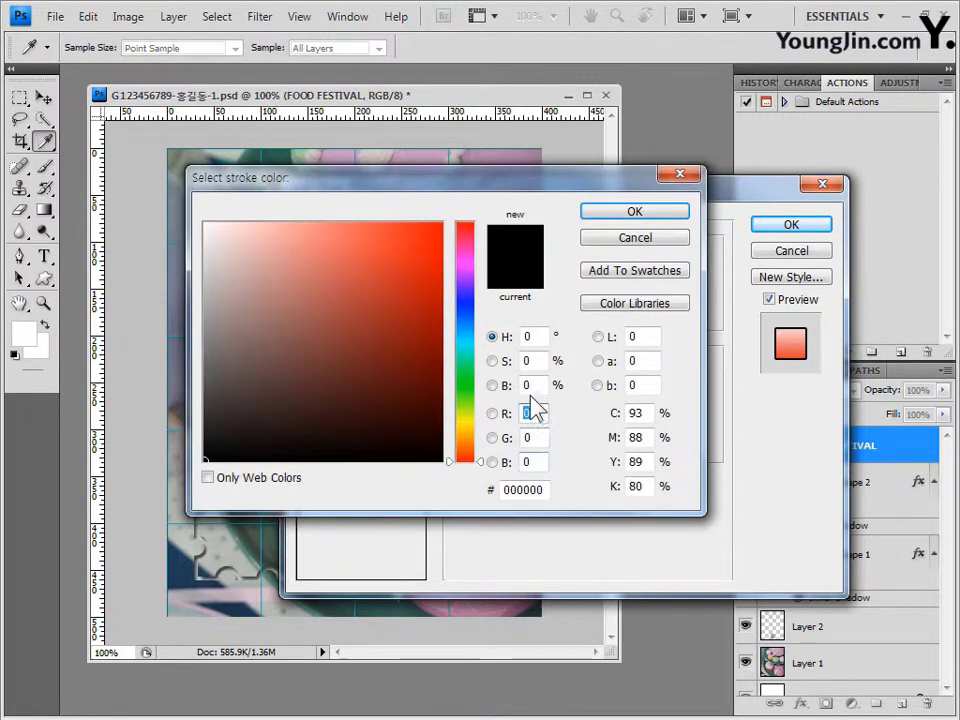
double_click(531, 490)
type("660000")
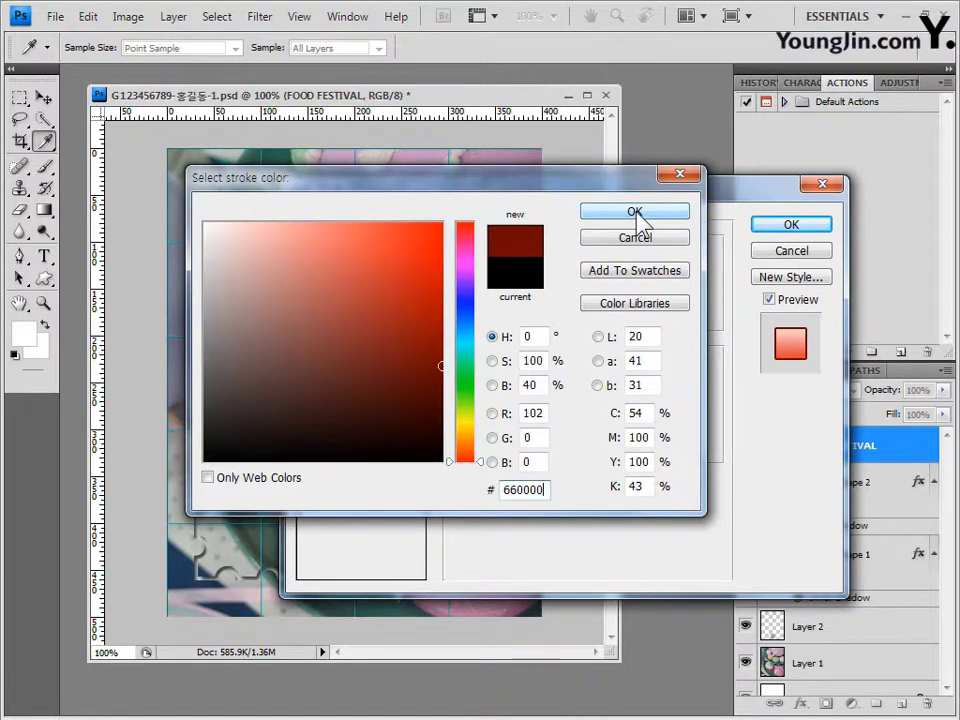
left_click(637, 213)
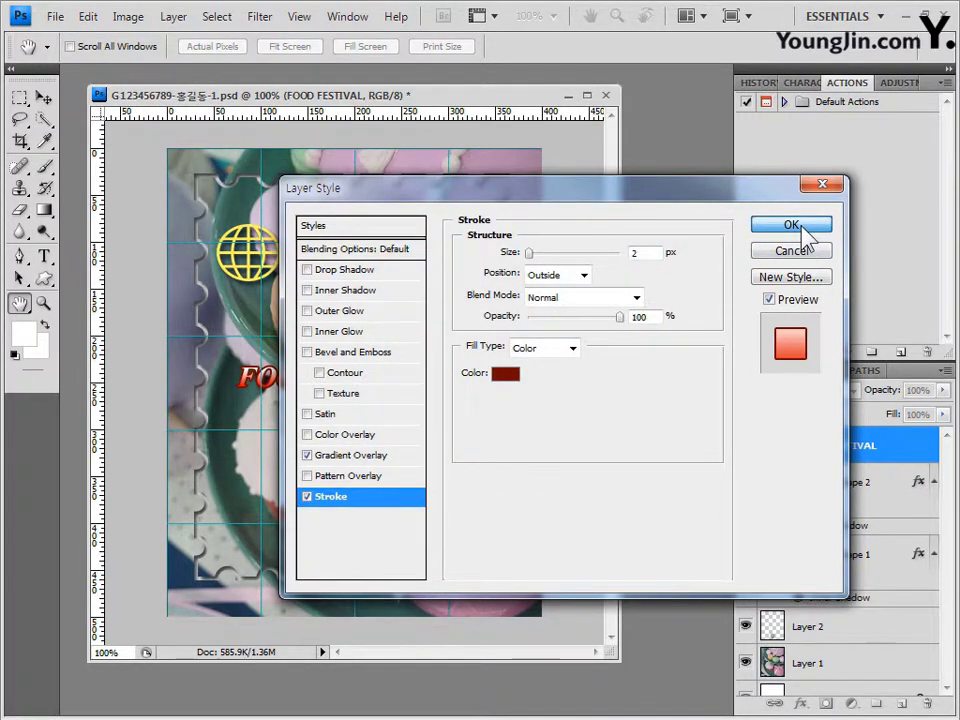
left_click(803, 226)
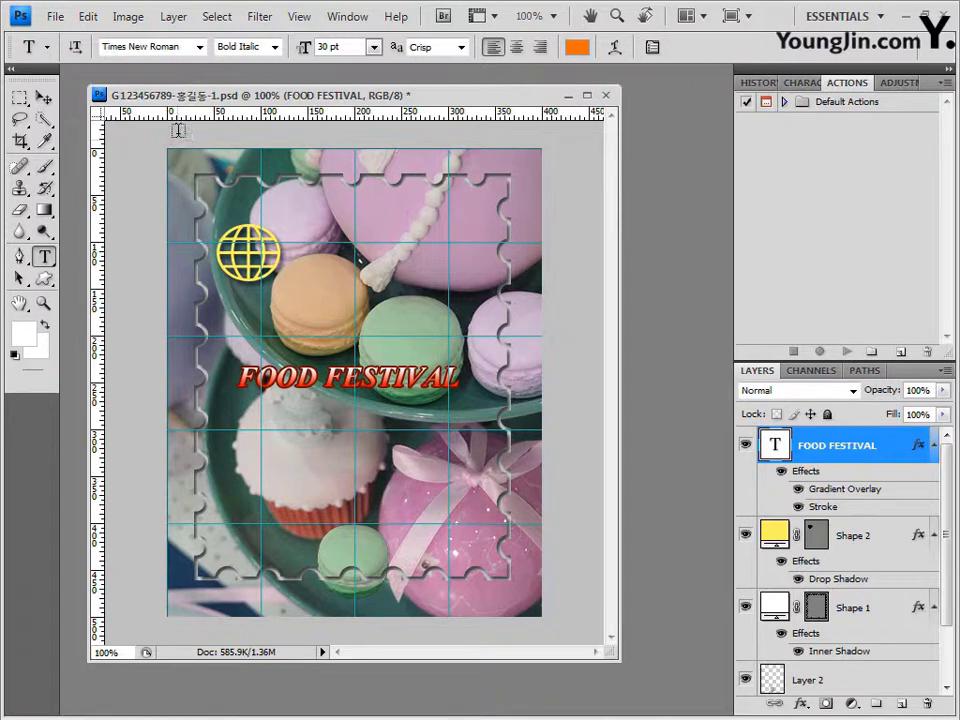
Move the FOOD FESTIVAL text up beside the globe, inside the stamp frame.
left_click(44, 98)
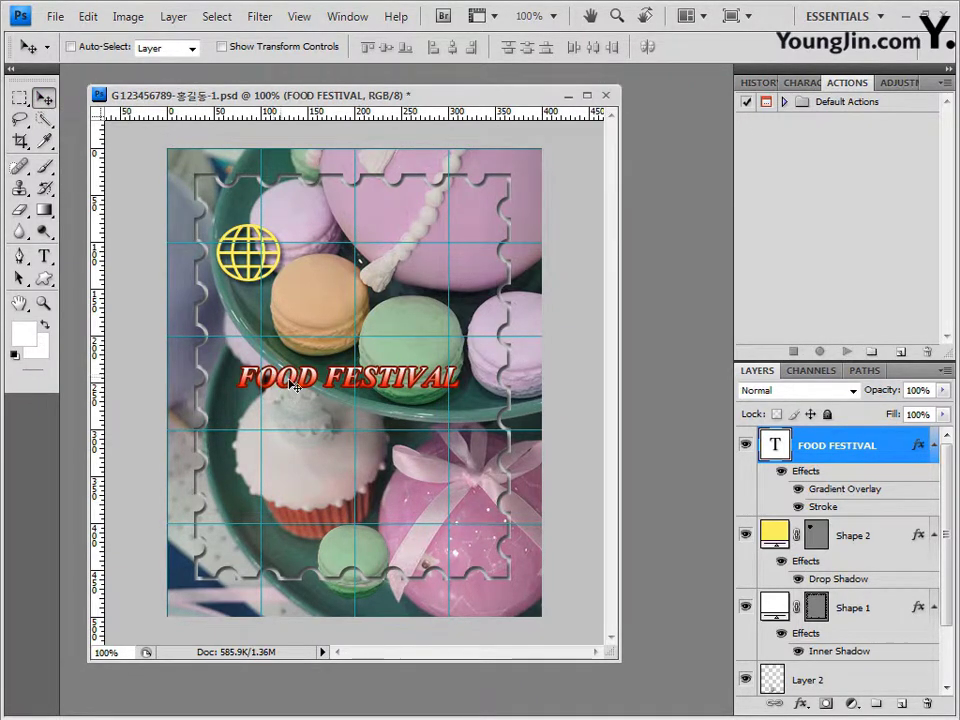
left_click_drag(292, 382, 337, 264)
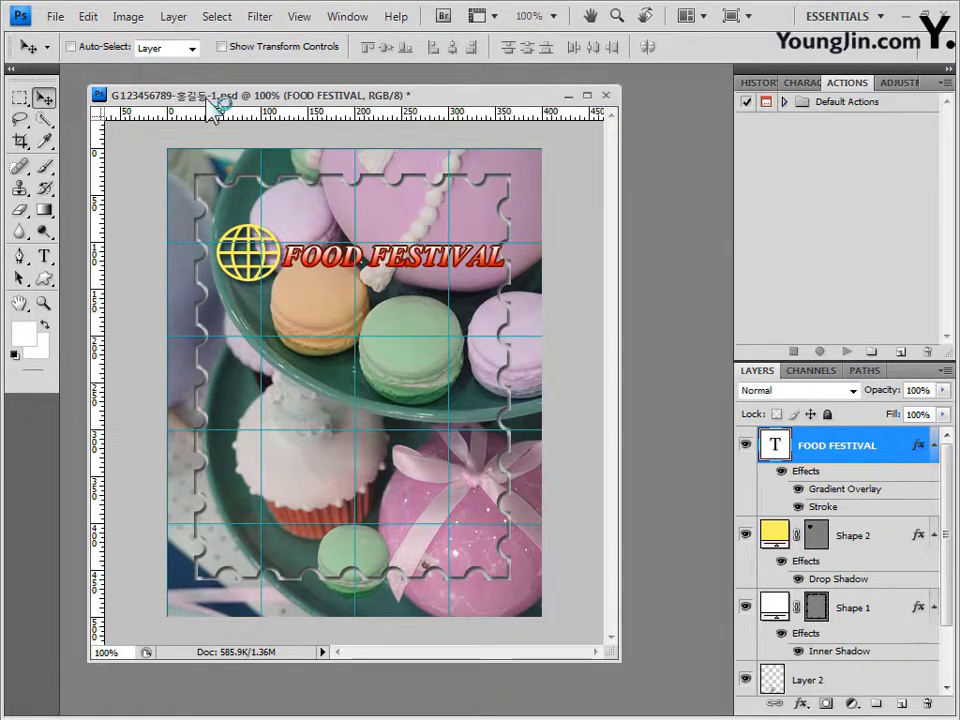
Start saving the finished image under its existing file name in JPEG format in the GTQ folder.
left_click(54, 18)
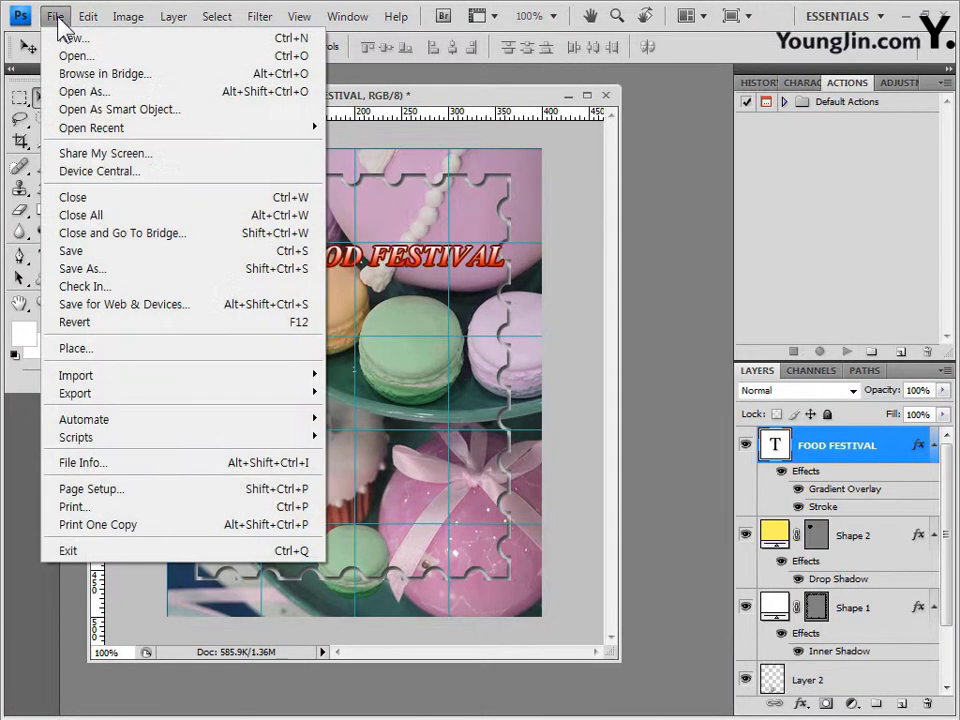
left_click(74, 270)
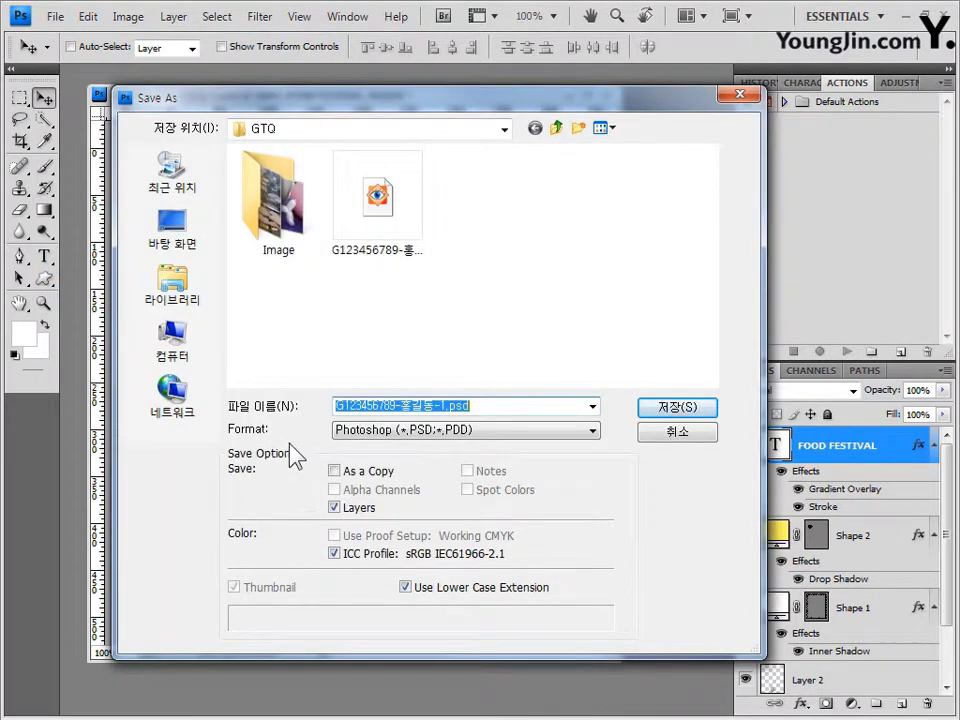
left_click(464, 430)
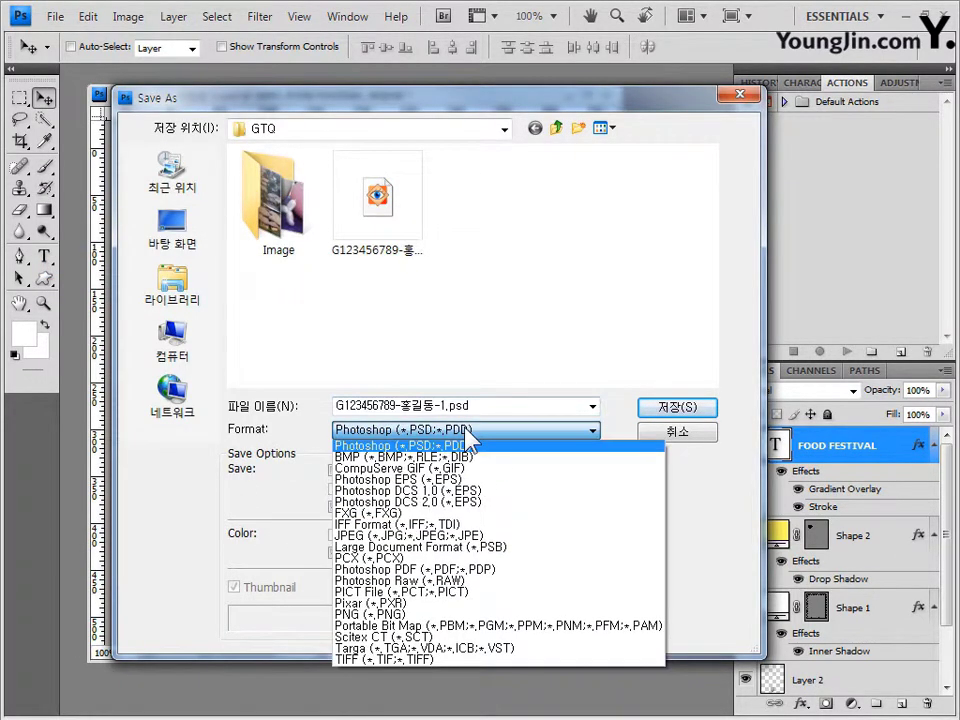
left_click(410, 538)
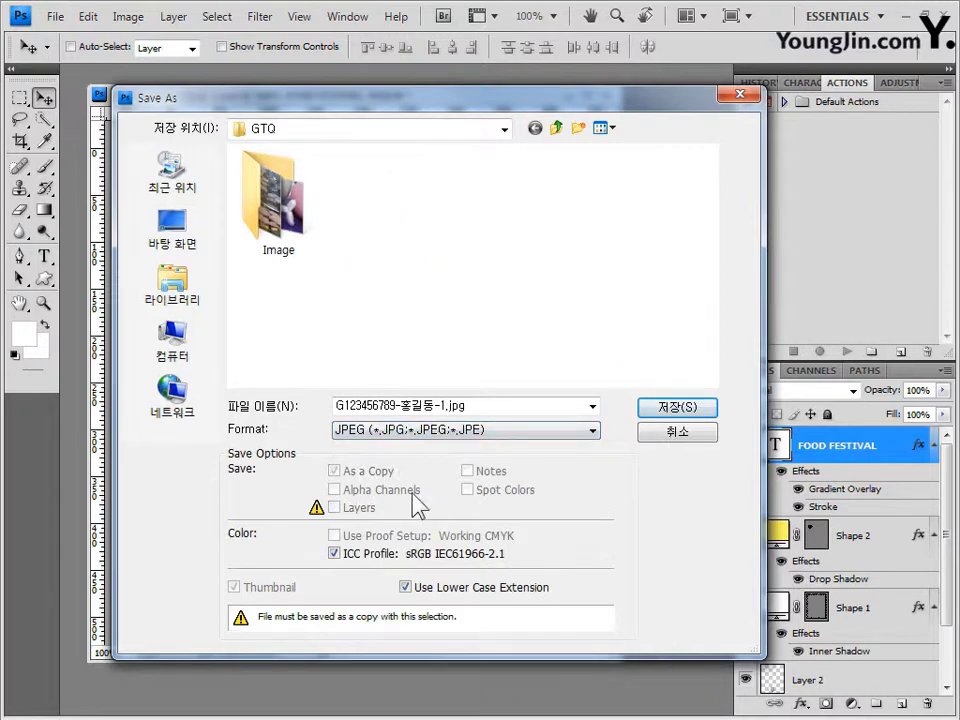
double_click(422, 407)
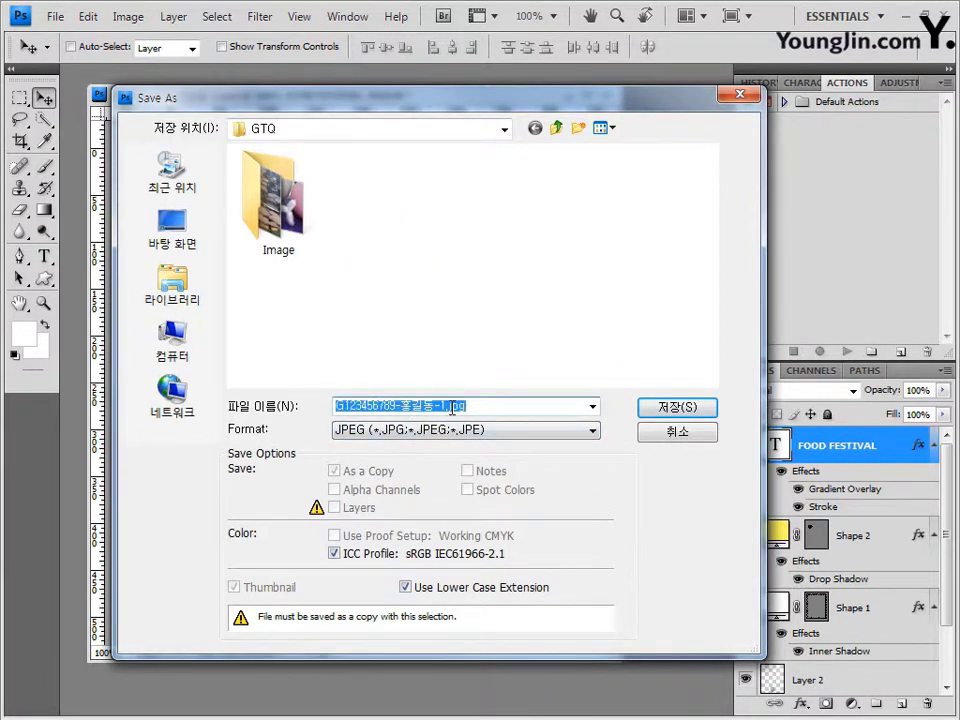
left_click_drag(450, 407, 500, 407)
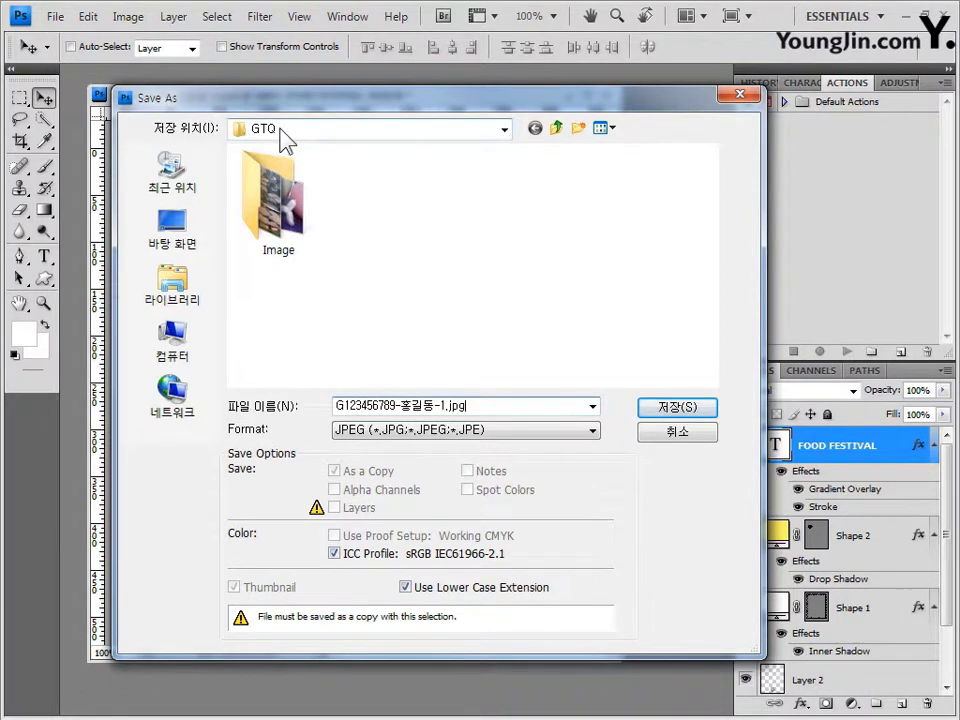
Save the JPEG copy with the image quality set to Maximum, 12.
left_click(658, 413)
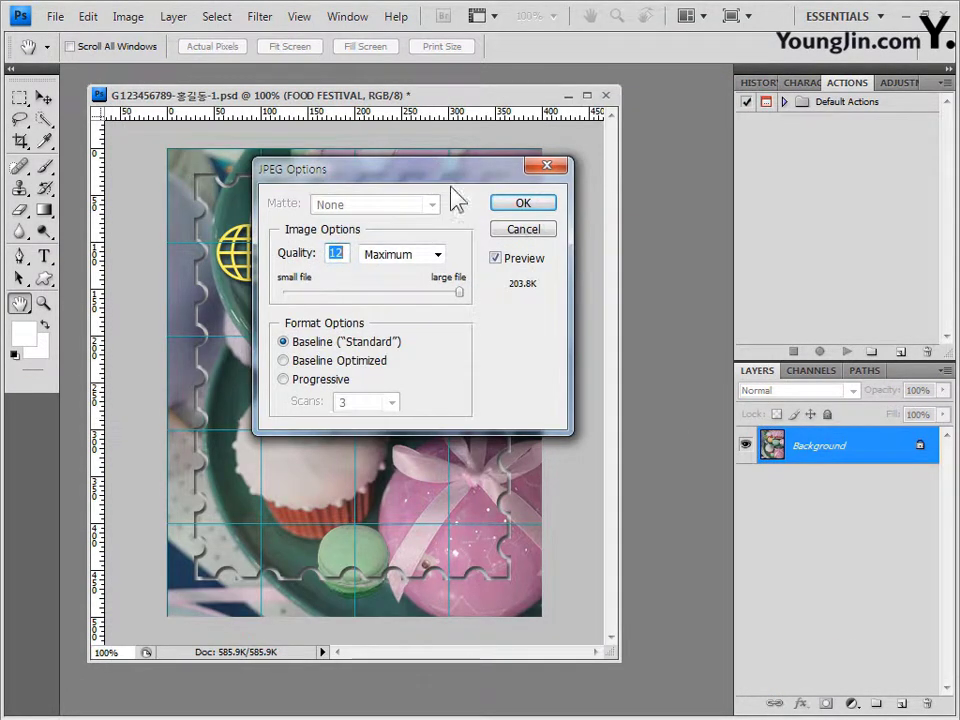
left_click_drag(431, 169, 476, 216)
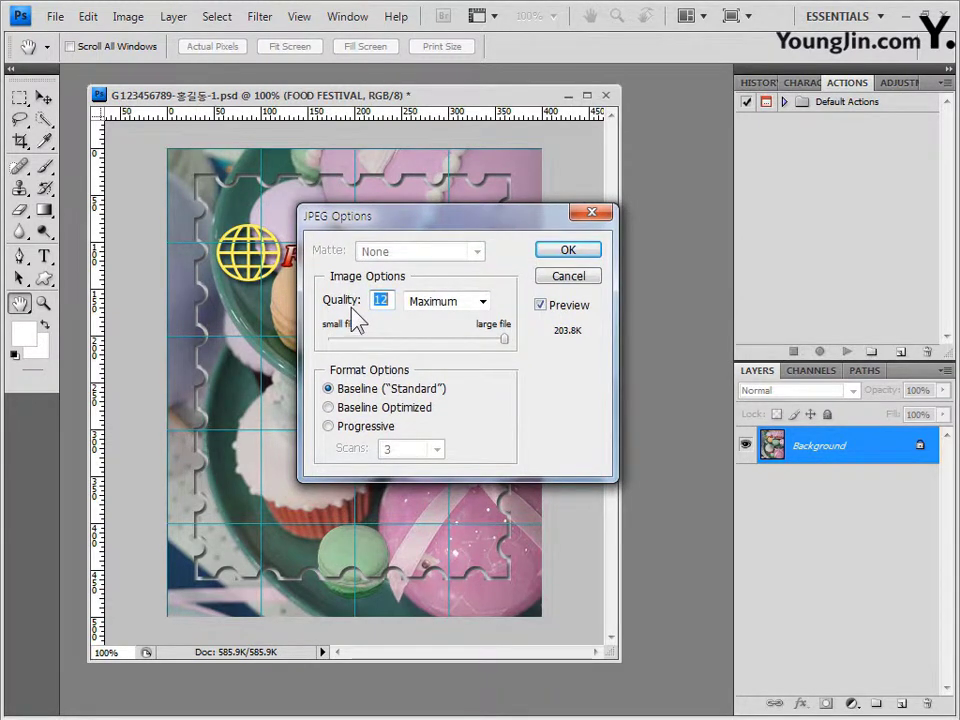
left_click(467, 338)
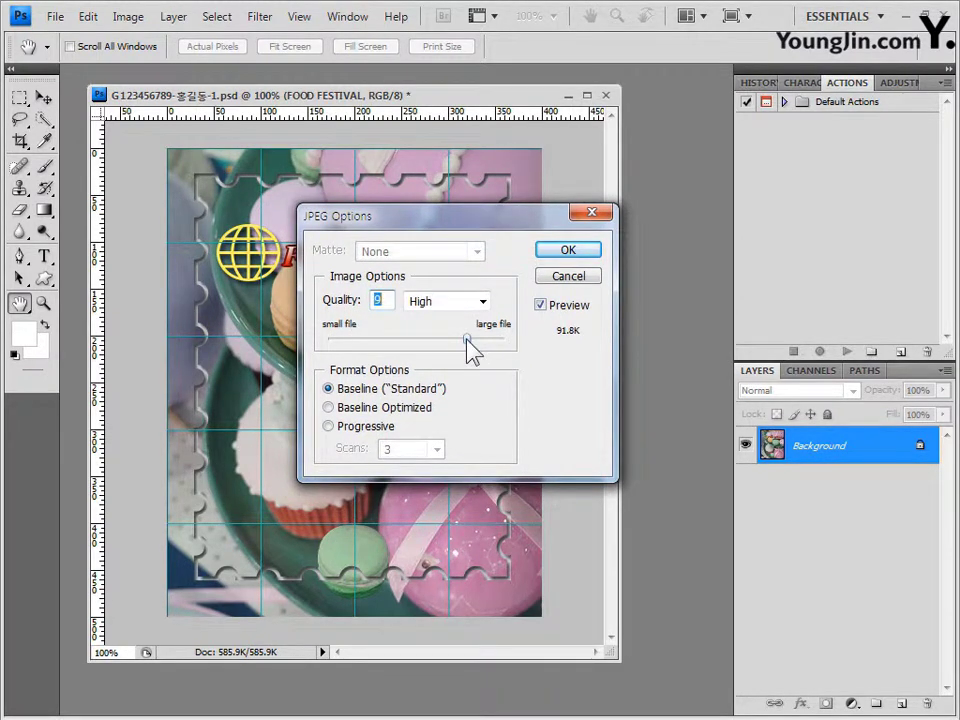
left_click_drag(466, 337, 510, 330)
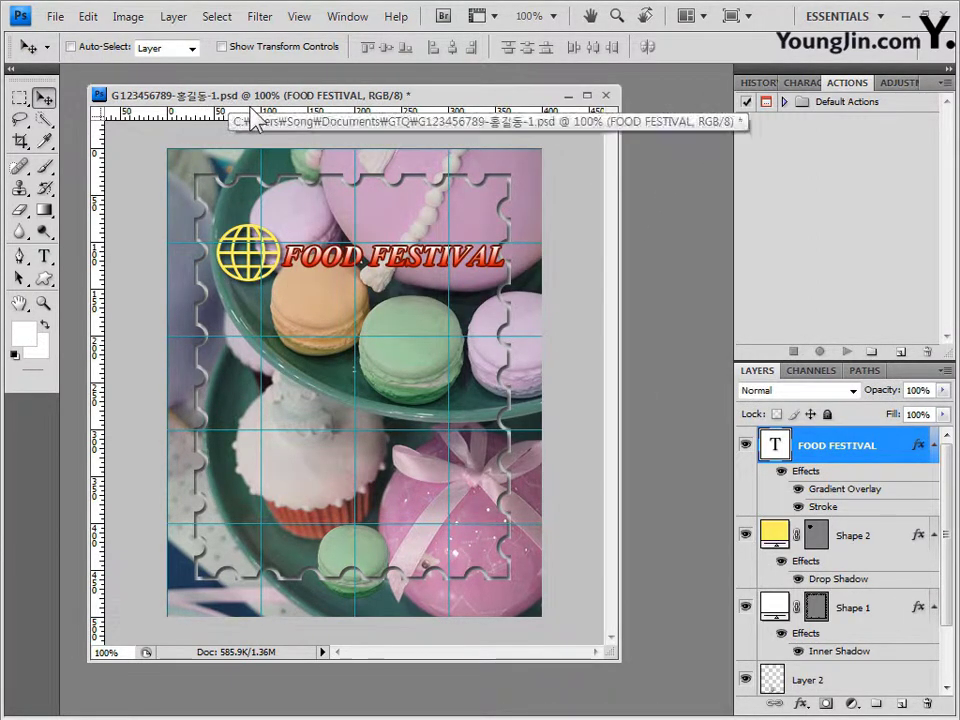
Resize the layered image to 40 x 50 pixels with constrained proportions.
left_click(133, 17)
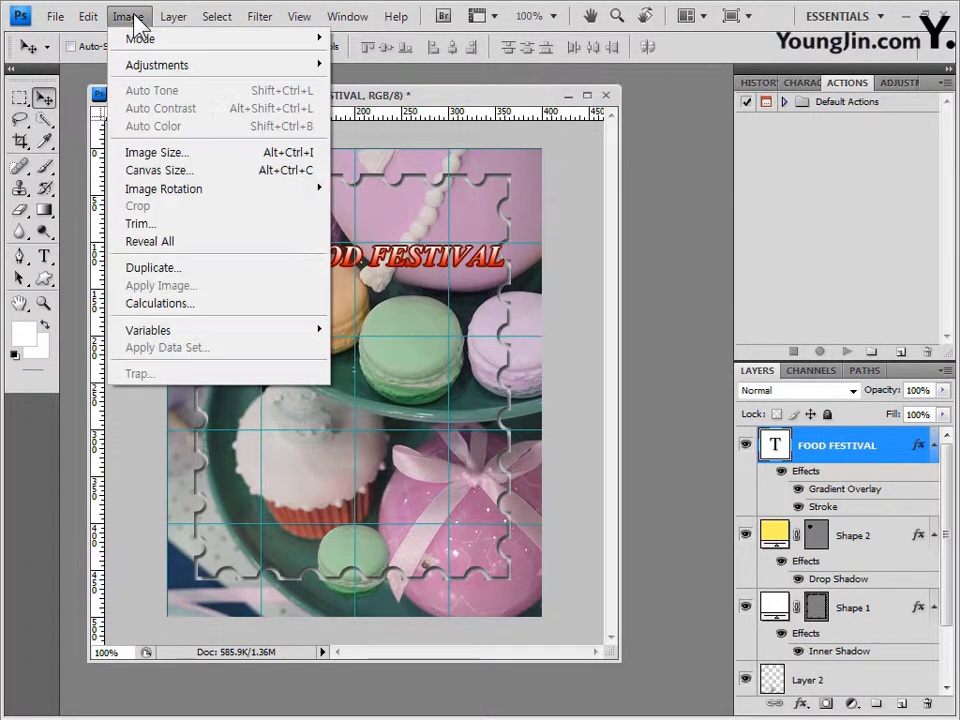
left_click(184, 165)
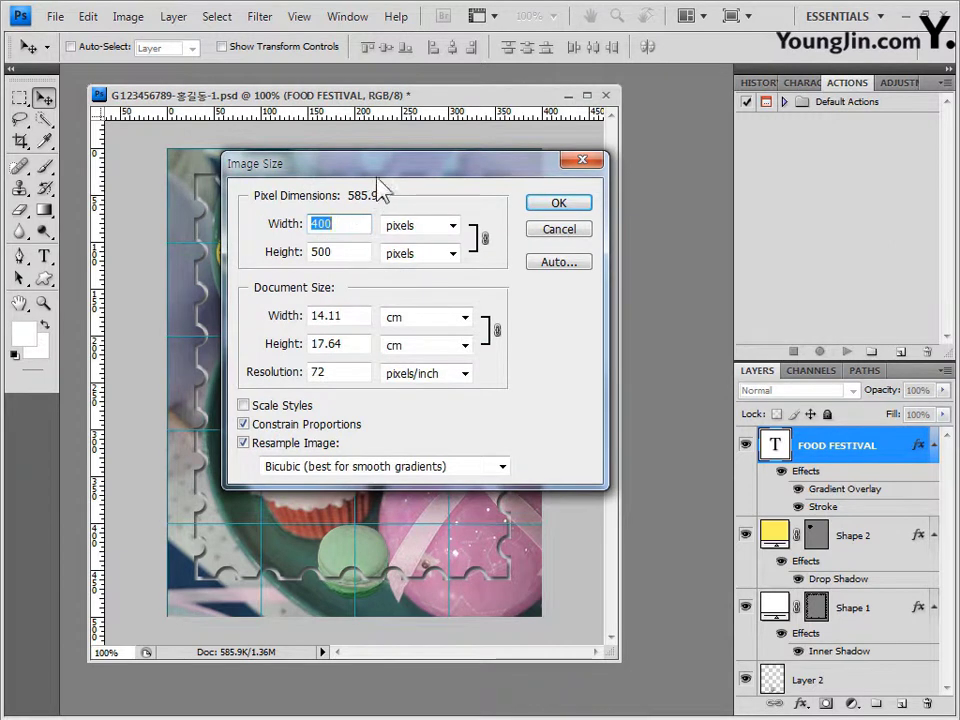
left_click_drag(377, 184, 432, 196)
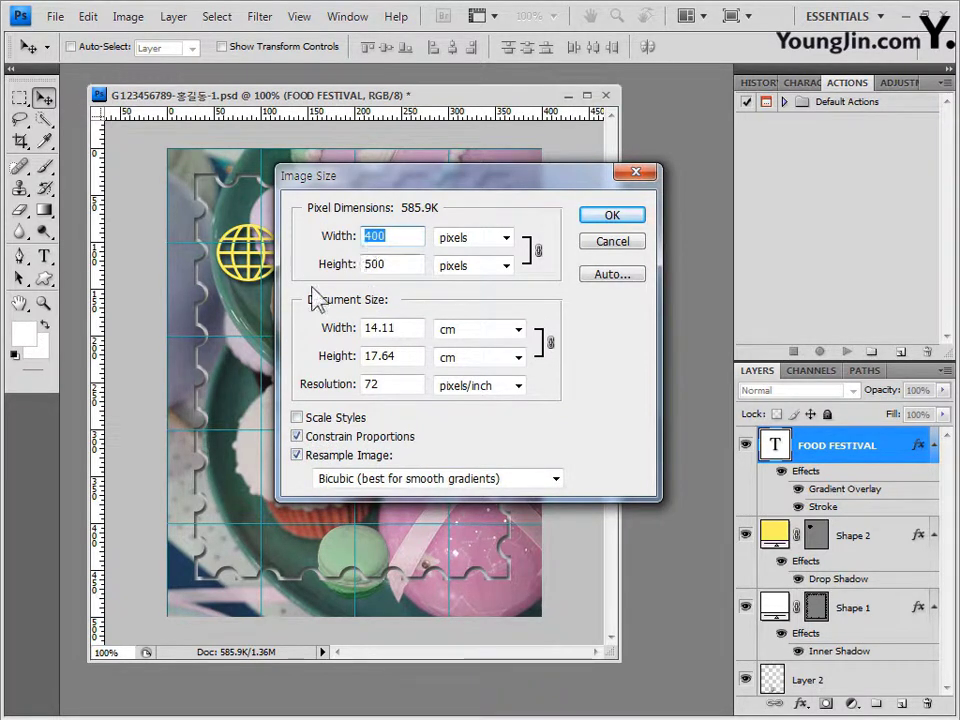
type("4")
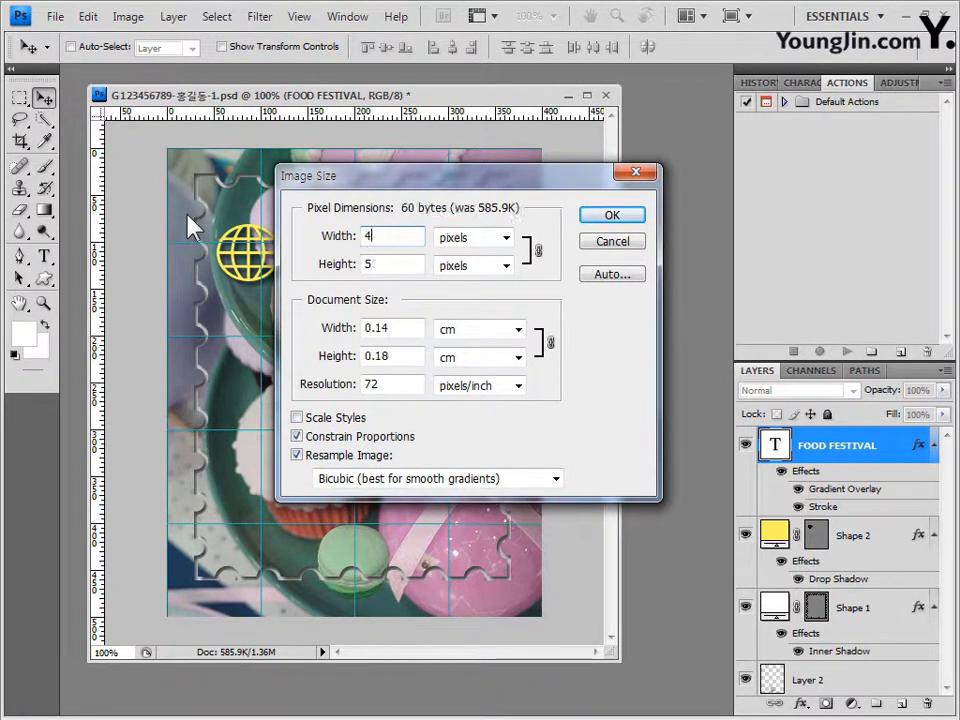
type("0")
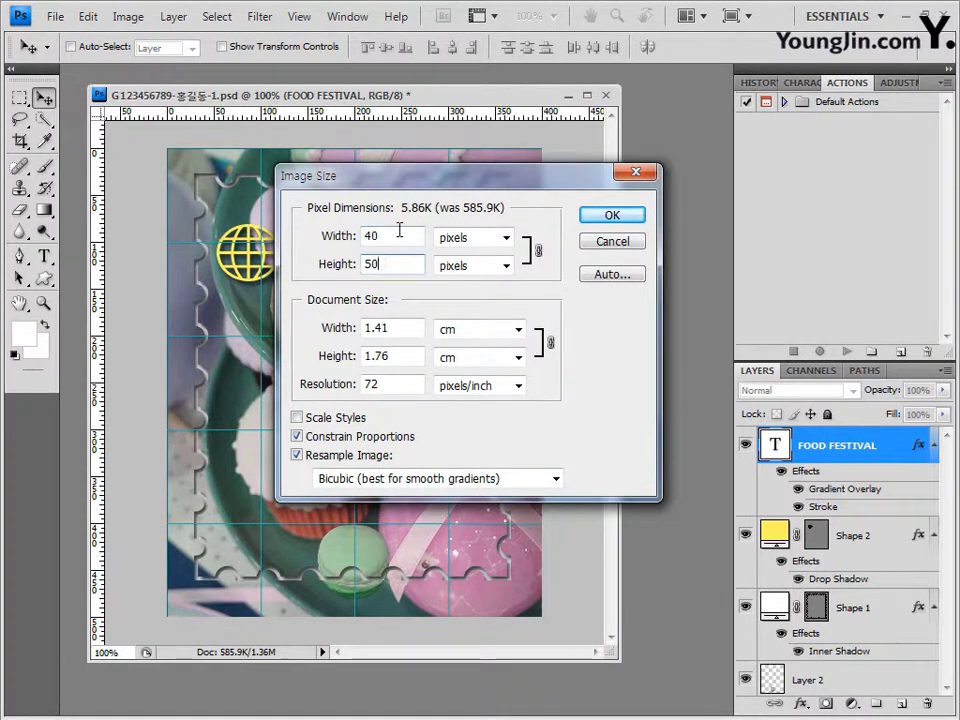
left_click(613, 216)
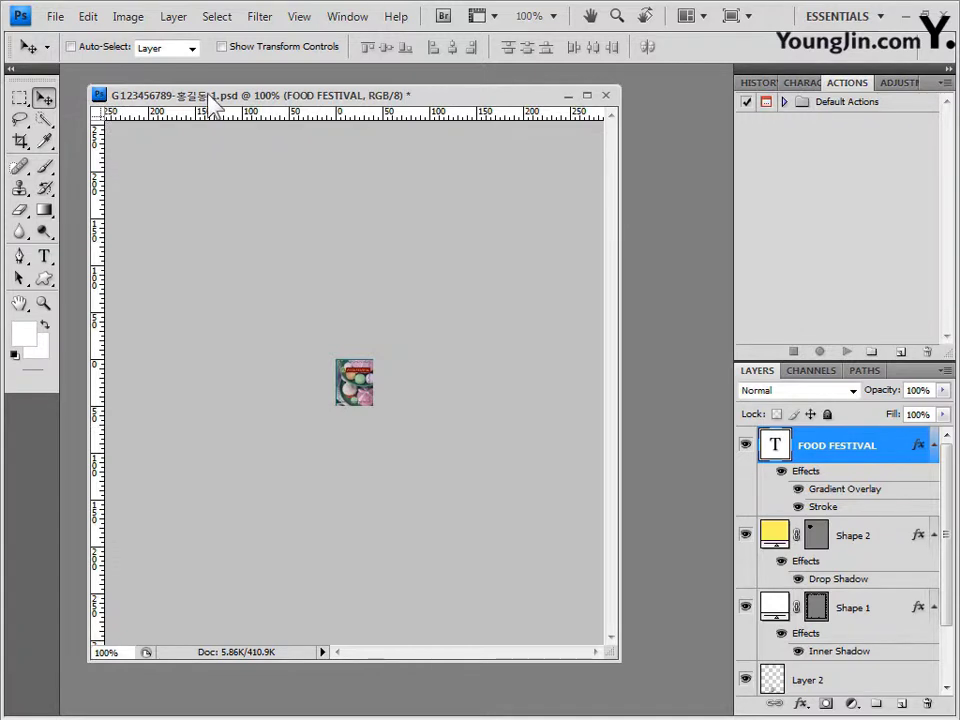
While saving the reduced image, rename the existing PSD in the GTQ folder by appending 임시 to its name.
left_click(62, 18)
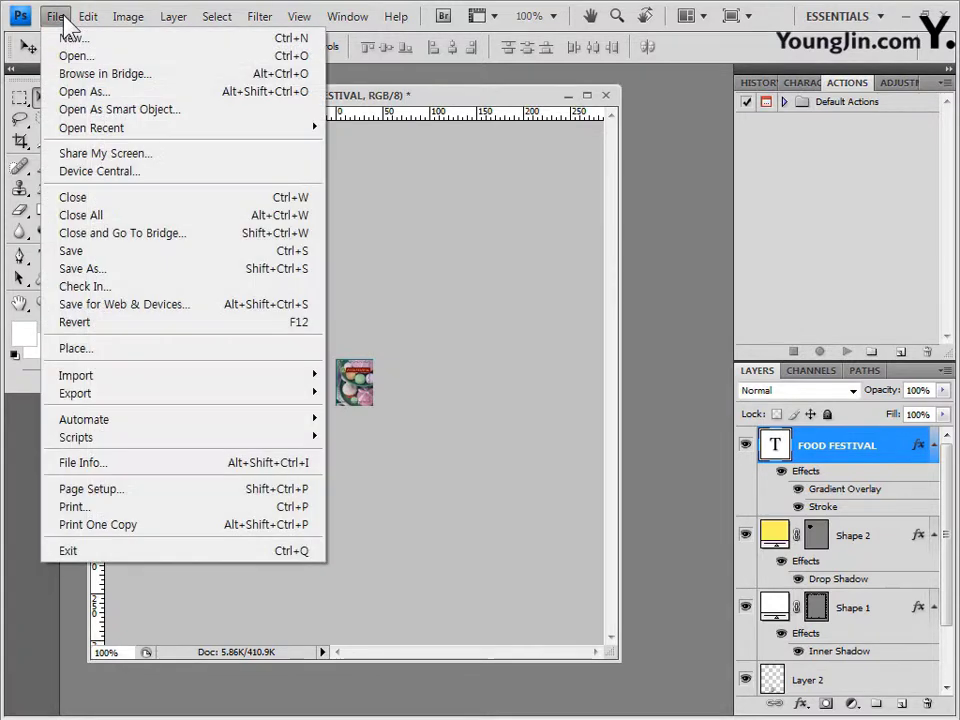
left_click(104, 271)
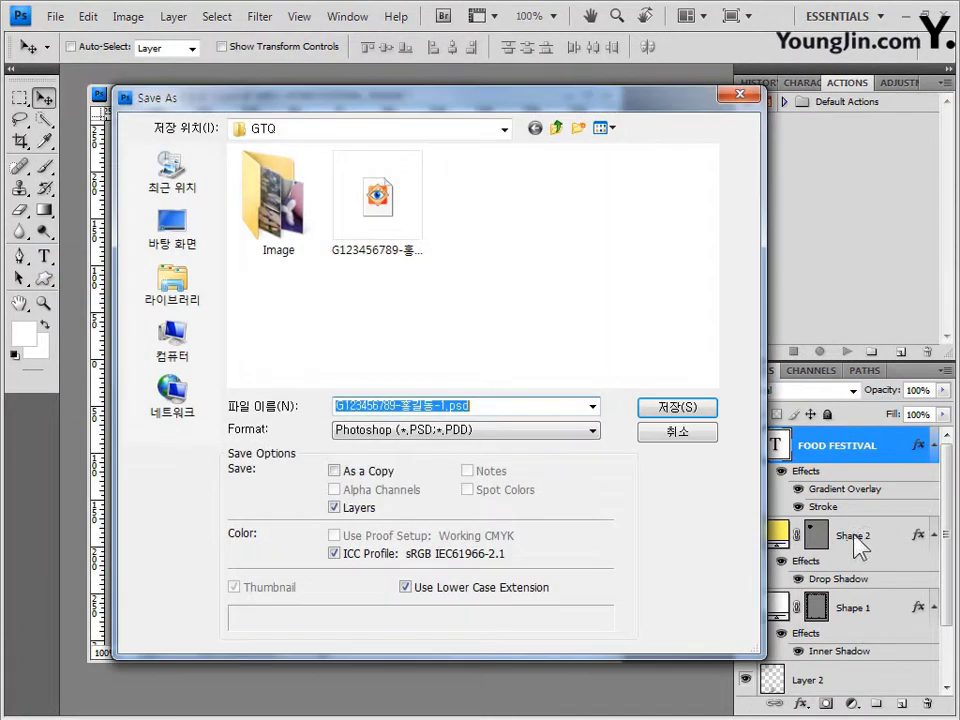
left_click(393, 212)
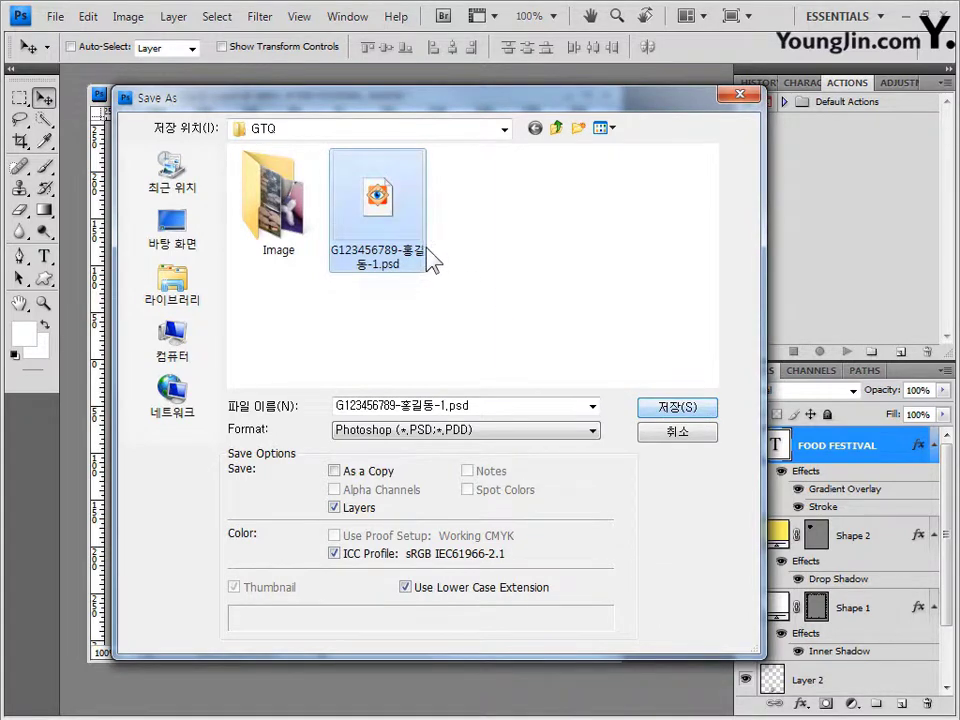
mouse_move(443, 103)
left_mouse_down()
mouse_move(773, 172)
mouse_move(450, 115)
left_mouse_up()
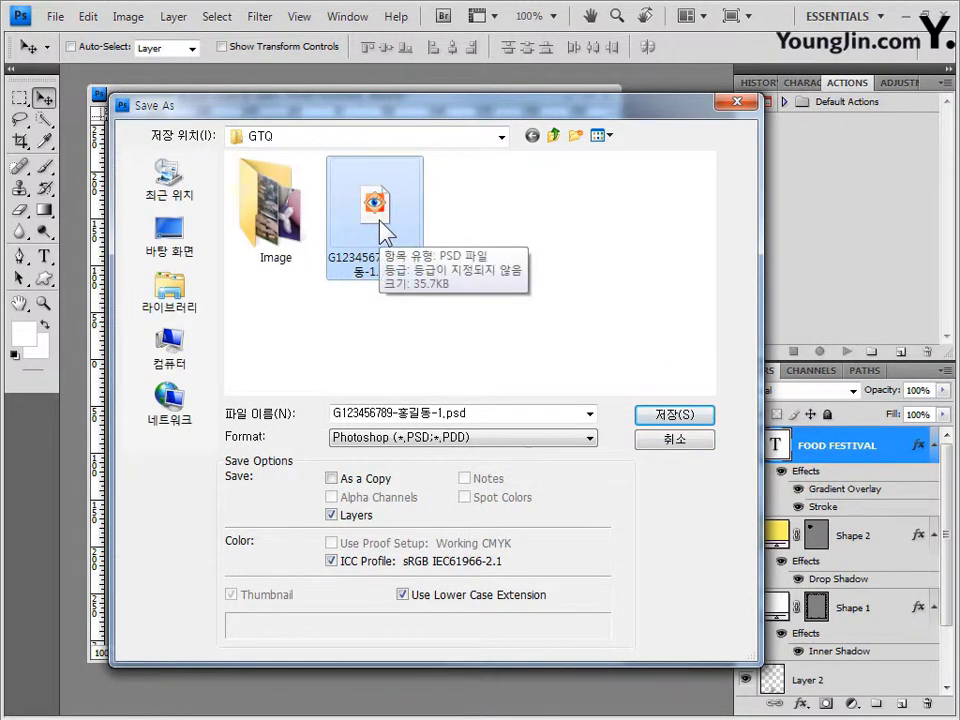
left_click(376, 272)
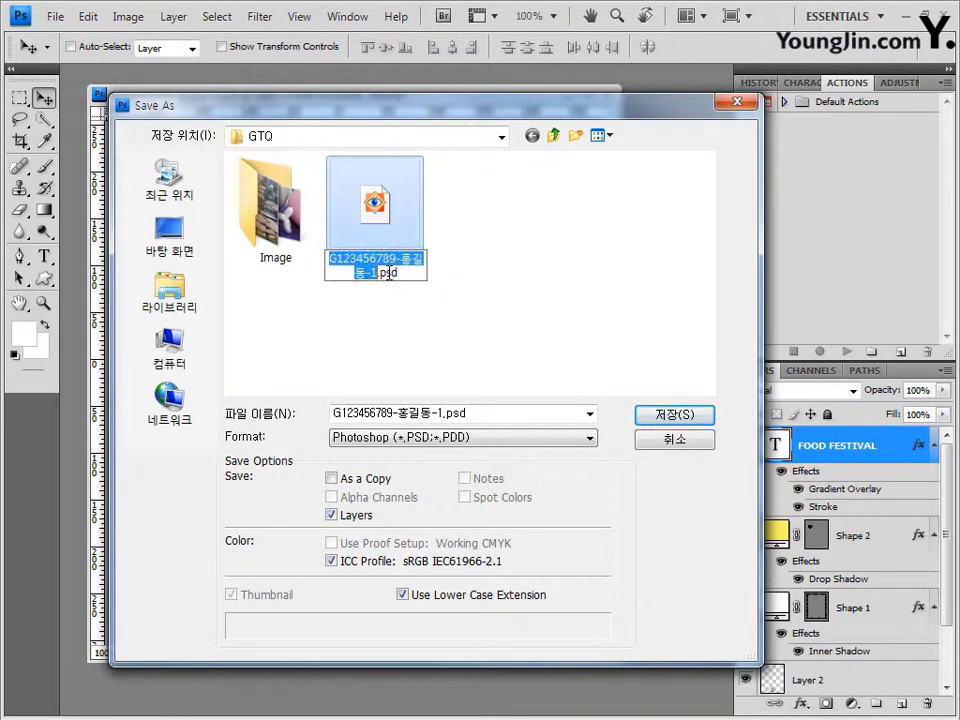
left_click(377, 273)
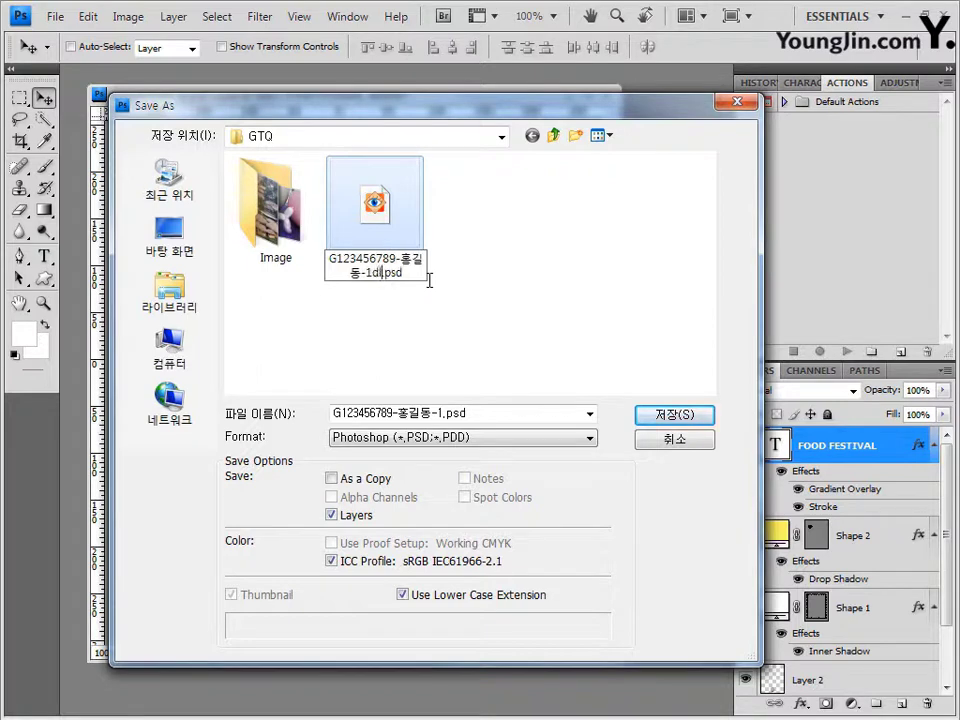
type("임시")
key("Return")
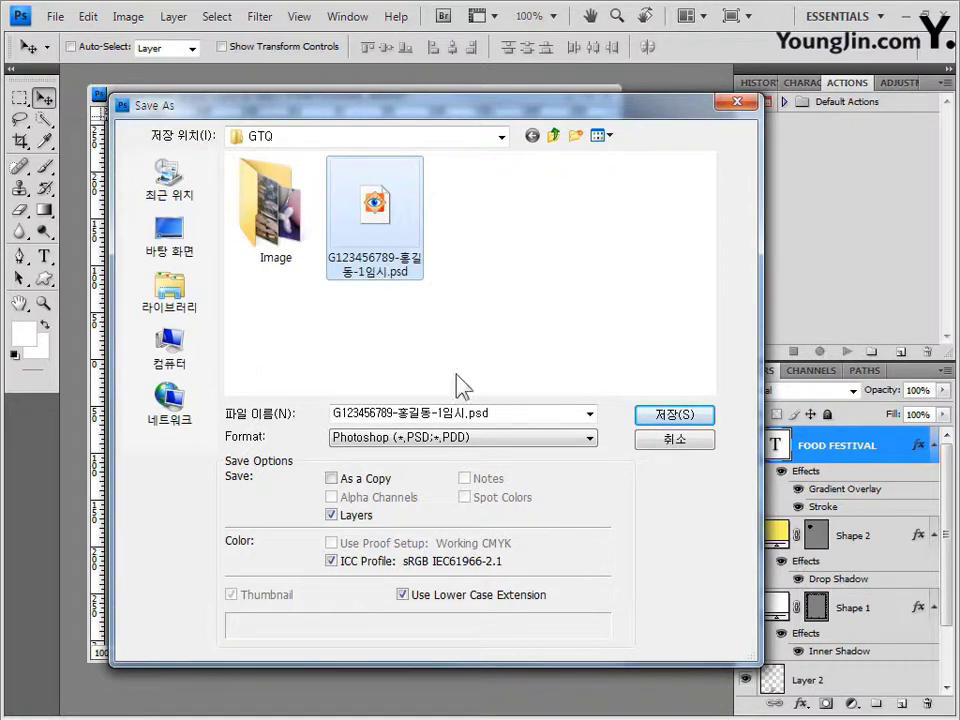
Remove 임시 from the proposed file name and save the reduced image as a PSD in the GTQ folder.
left_click(459, 413)
left_click(497, 418)
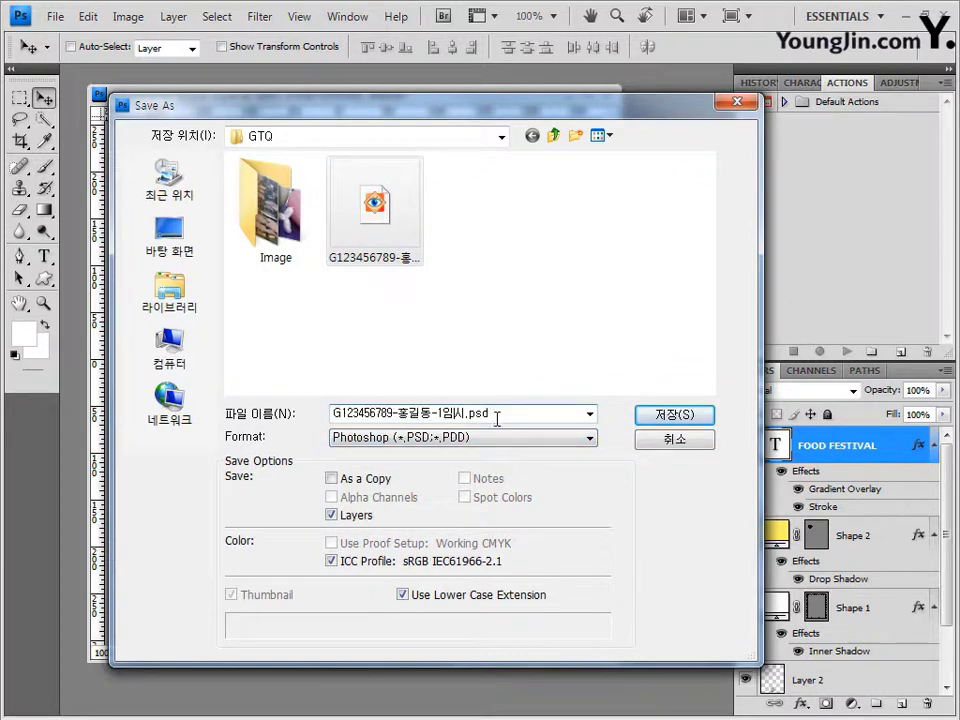
key("Left")
key("Left")
key("Left")
key("Left")
key("BackSpace")
key("BackSpace")
left_click(706, 425)
key("Return")
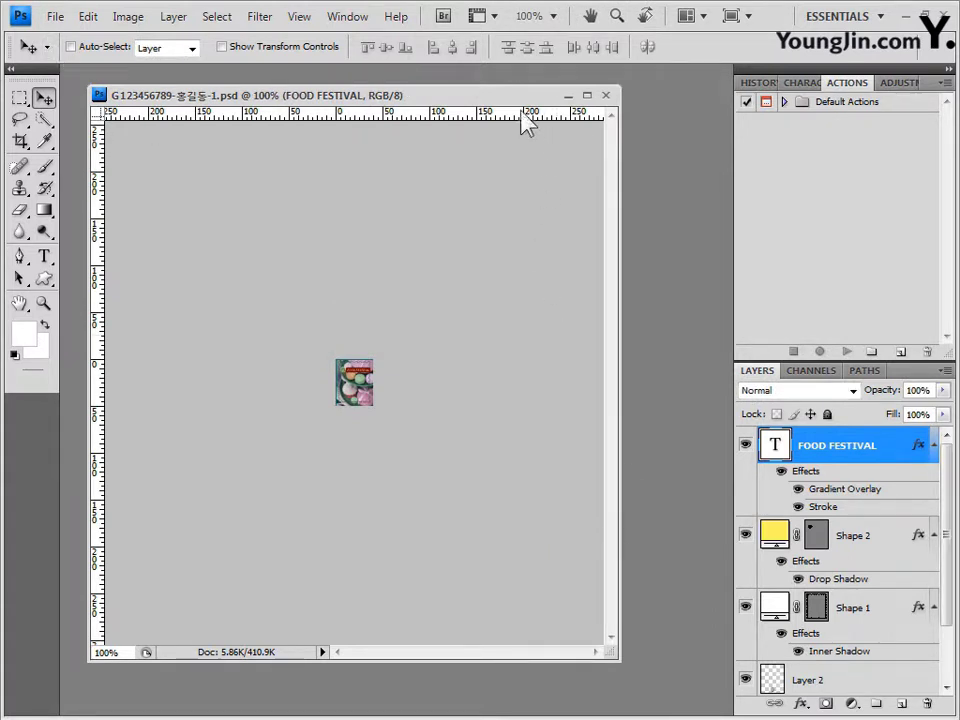
Close the reduced 40 x 50 pixel document.
left_click_drag(525, 91, 484, 89)
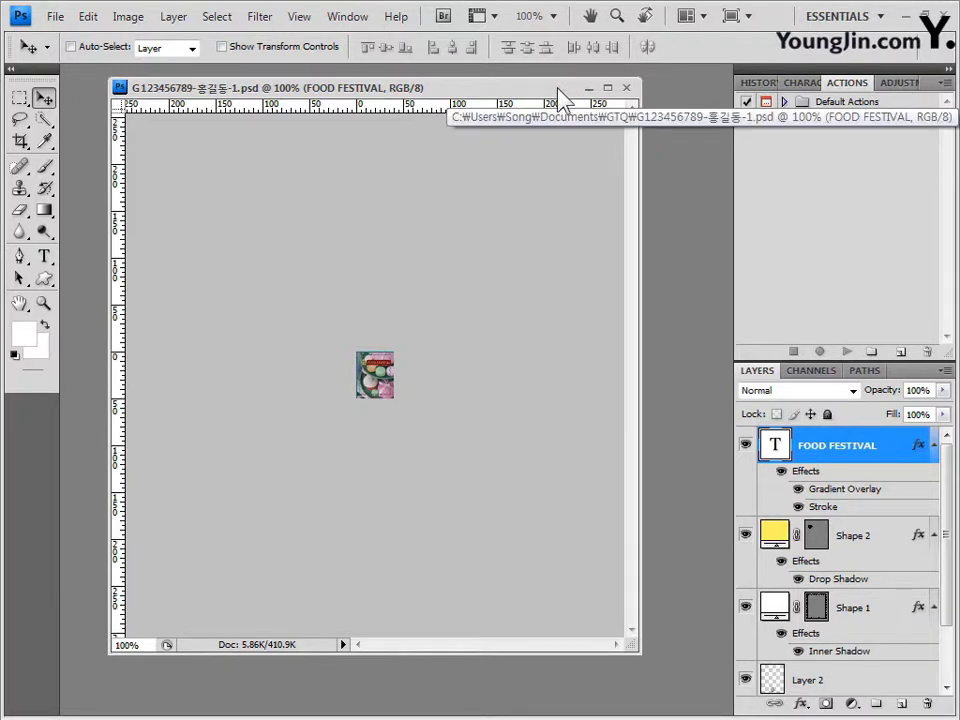
left_click_drag(561, 90, 573, 98)
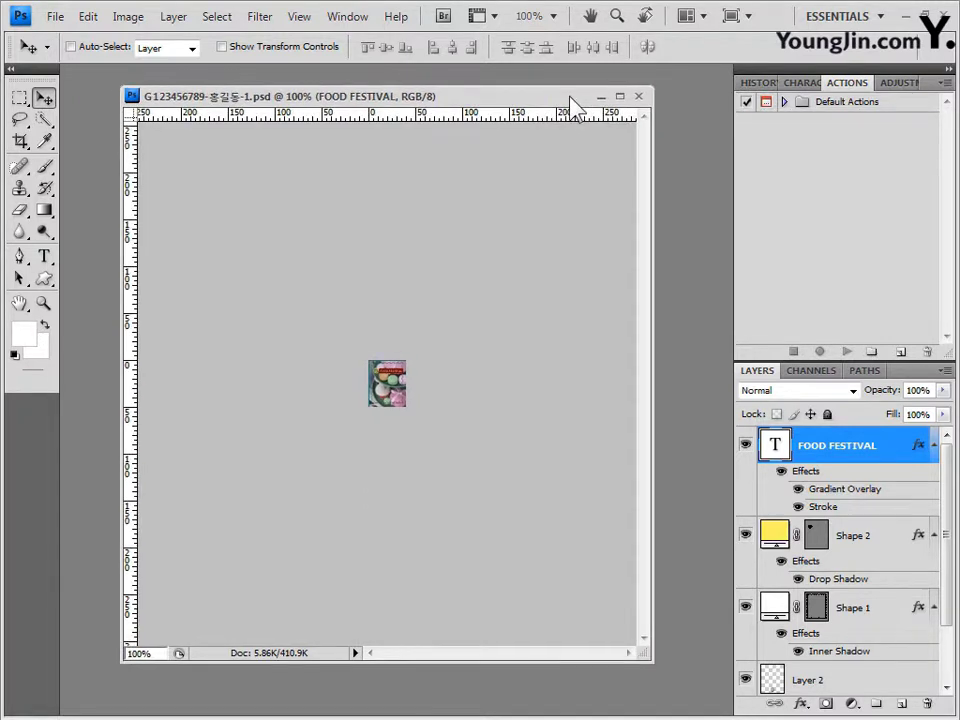
left_click(639, 97)
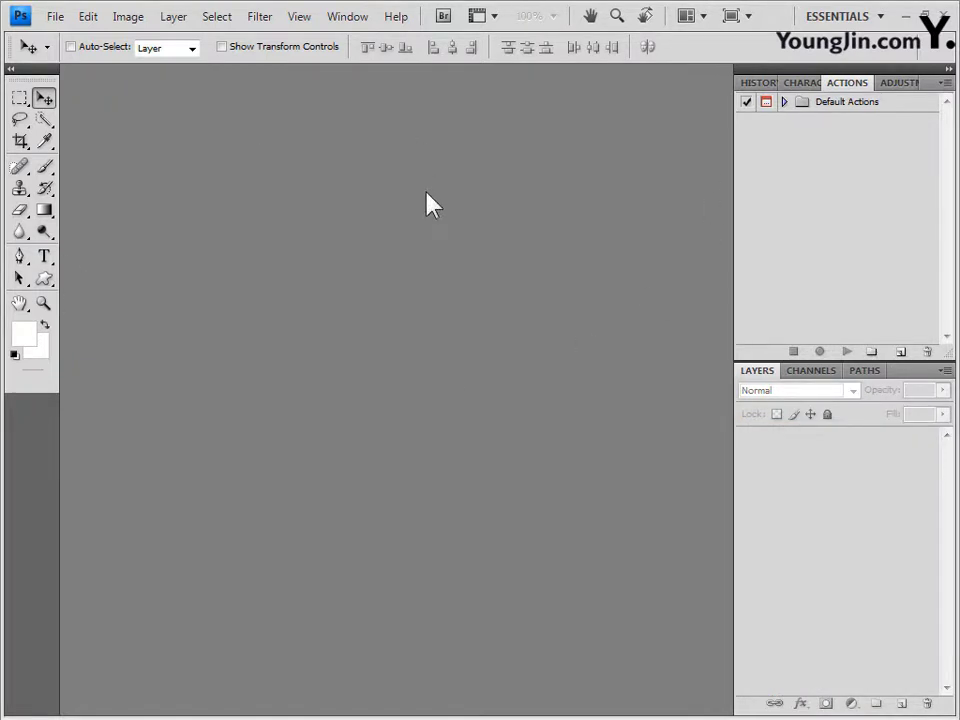
Create a white 400 x 500 pixel RGB document at 72 pixels/inch and float it in its own window.
left_click(56, 17)
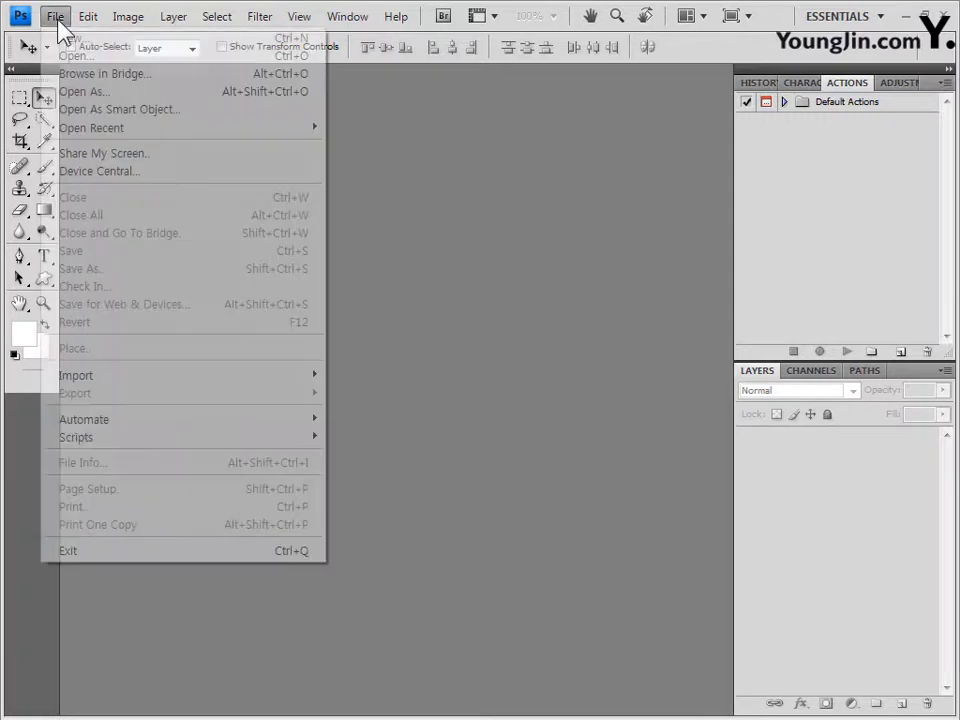
left_click(68, 40)
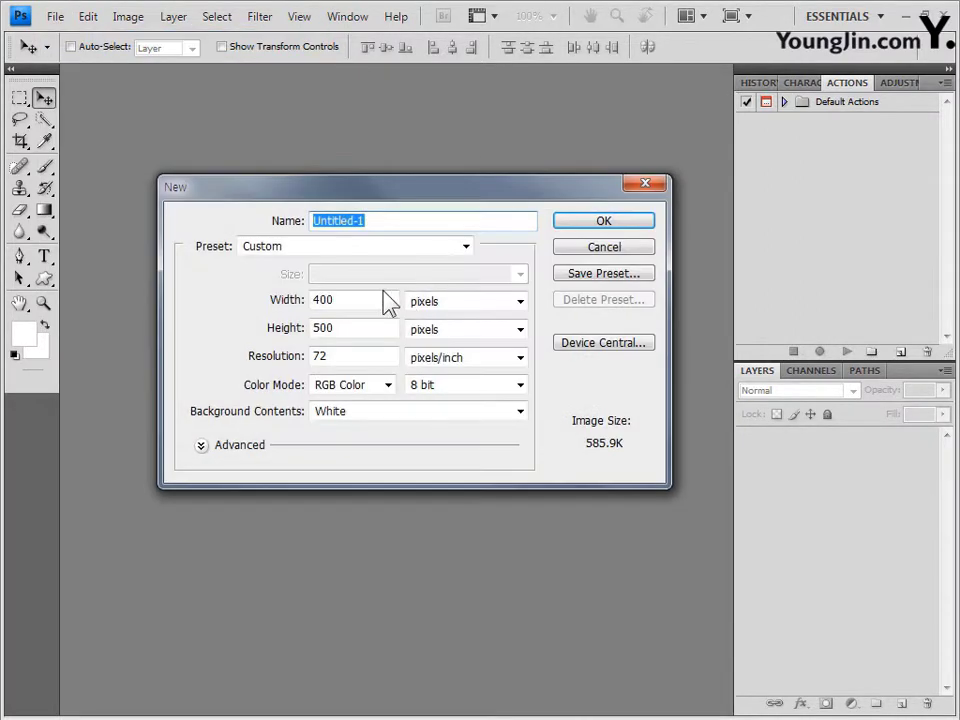
left_click(347, 296)
double_click(347, 296)
key("Tab")
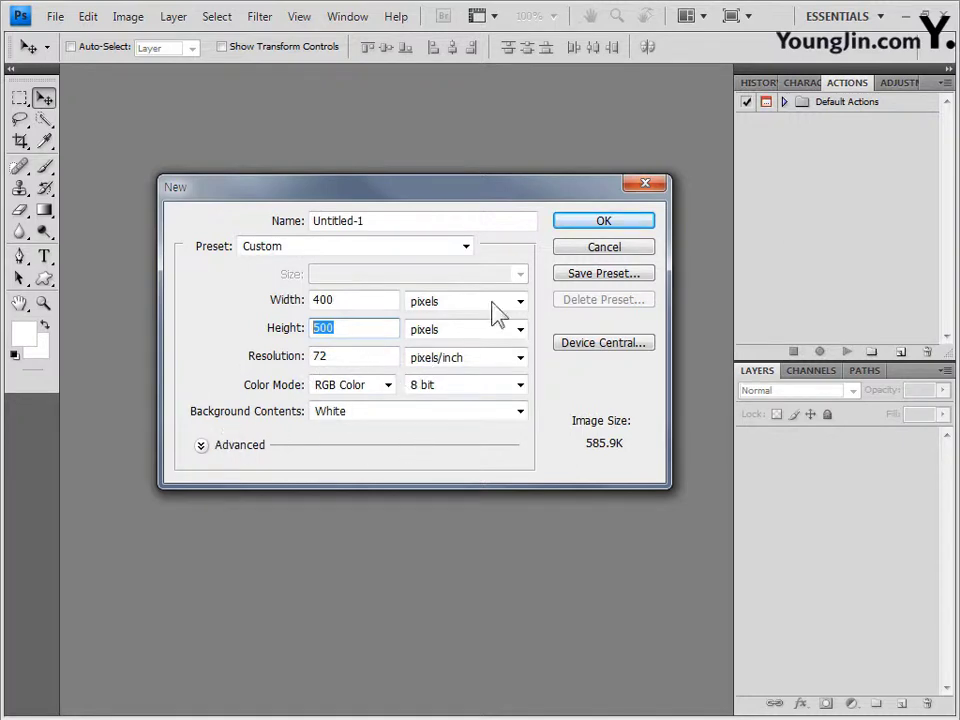
left_click(632, 222)
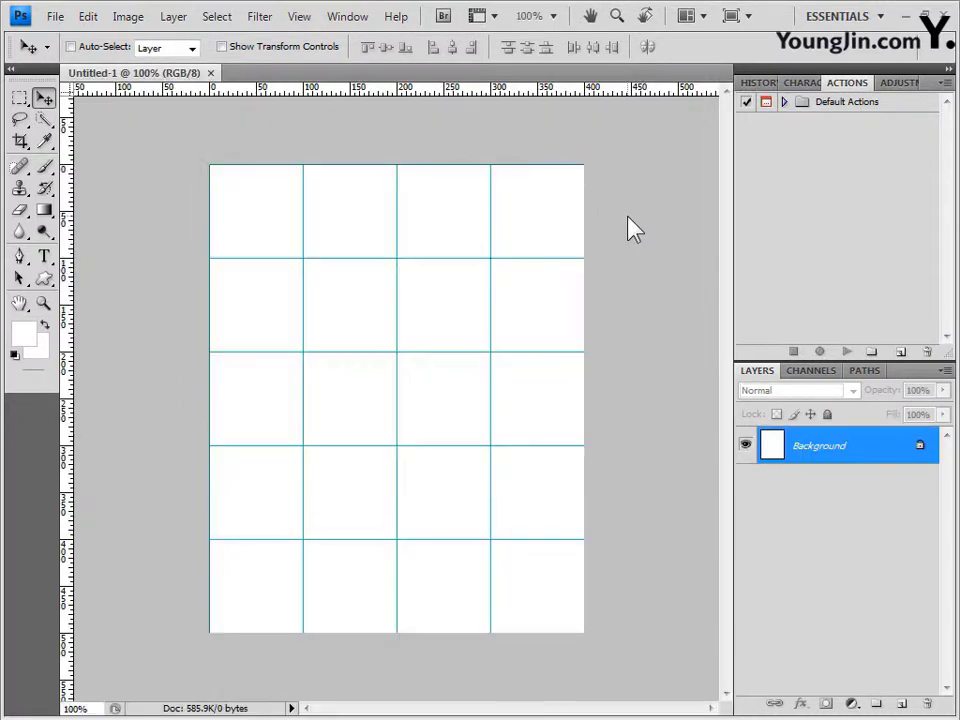
left_click_drag(198, 86, 230, 122)
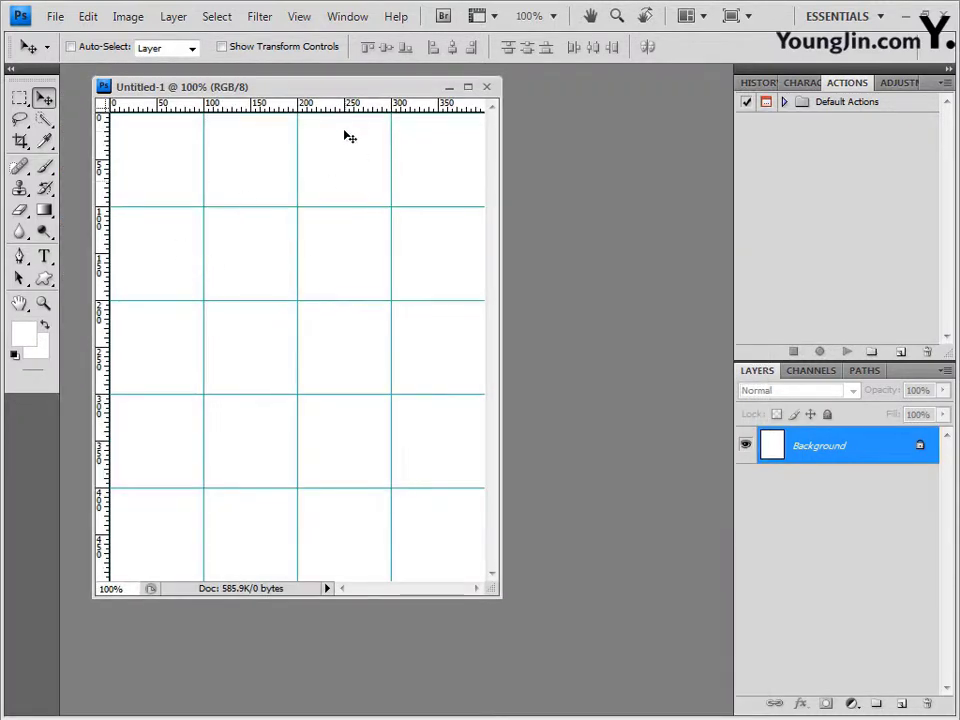
mouse_move(335, 100)
left_mouse_down()
mouse_move(356, 122)
mouse_move(349, 108)
left_mouse_up()
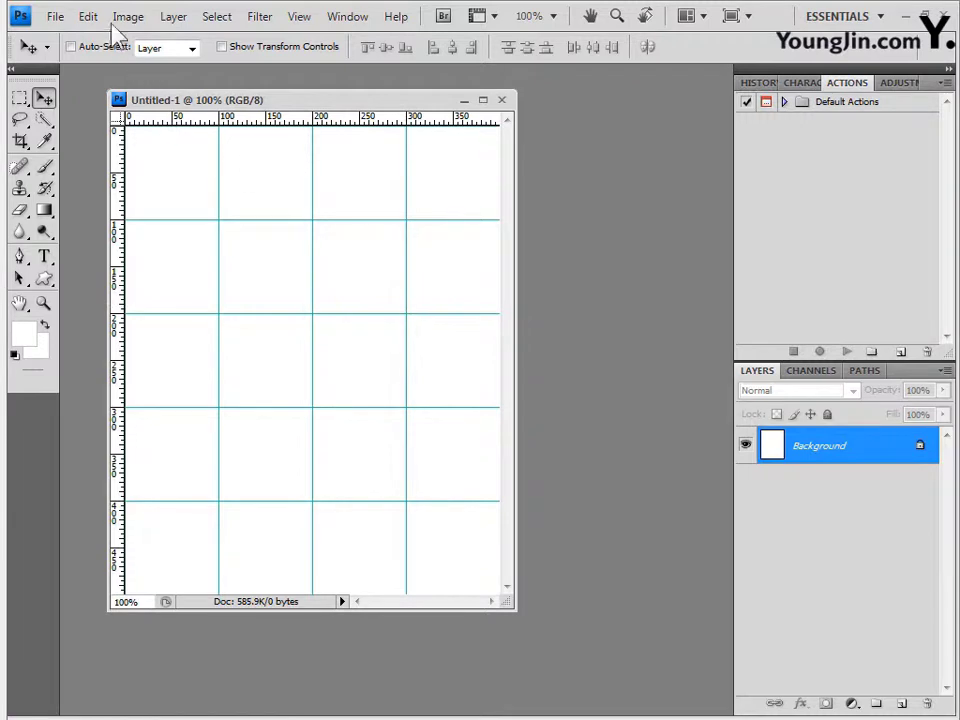
Save the blank document as a PSD in the GTQ folder, reusing the existing temporary file's name with its number changed to 2.
left_click(50, 22)
left_click(140, 270)
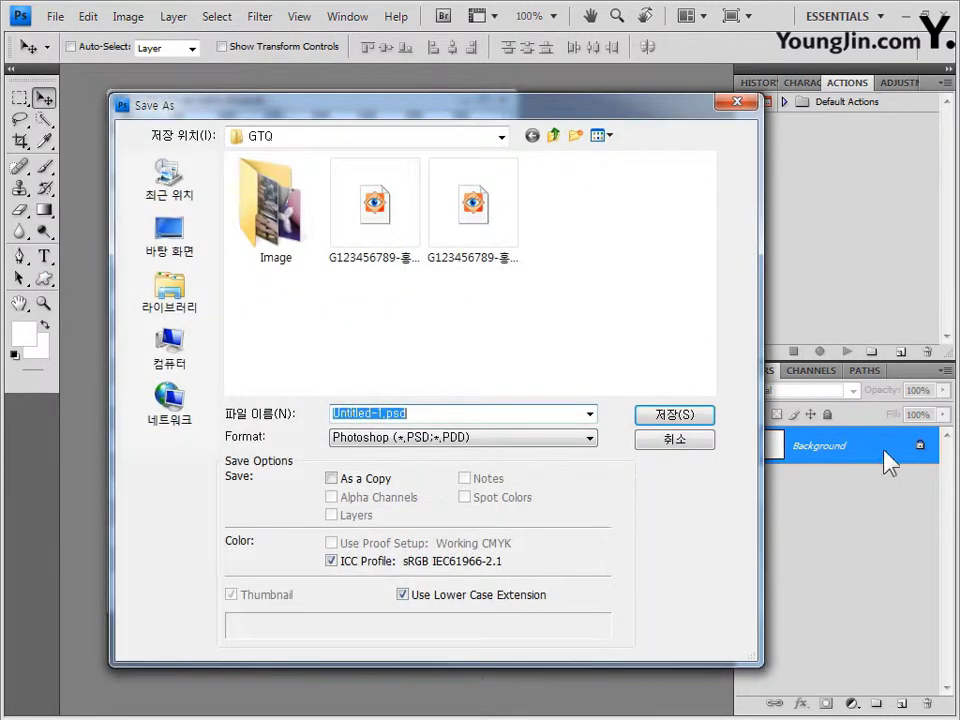
left_click(489, 240)
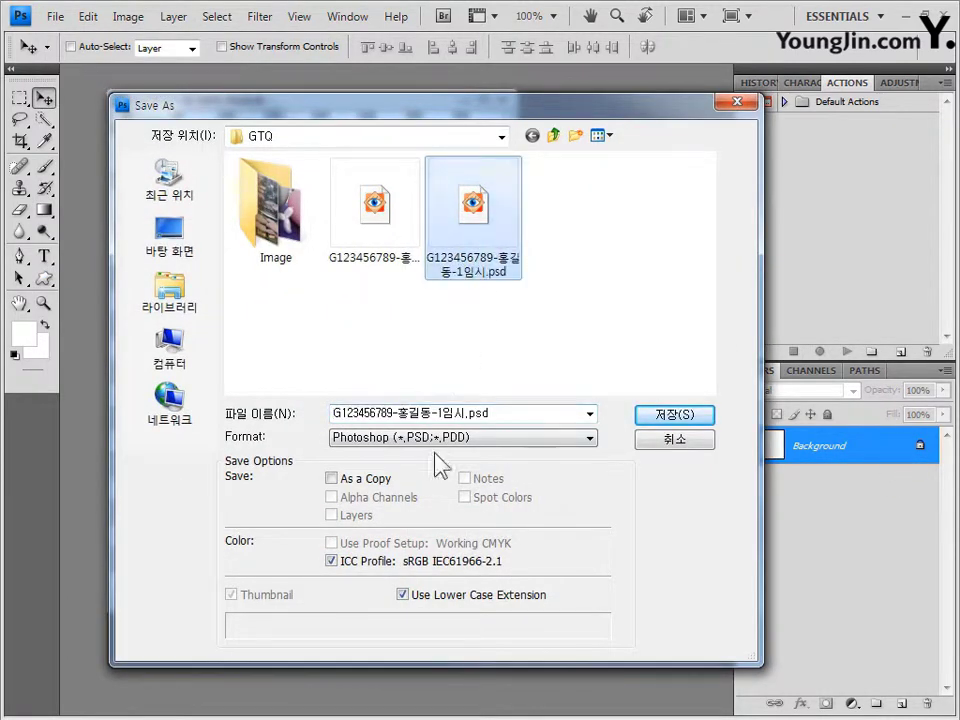
left_click(438, 411)
left_click(438, 411)
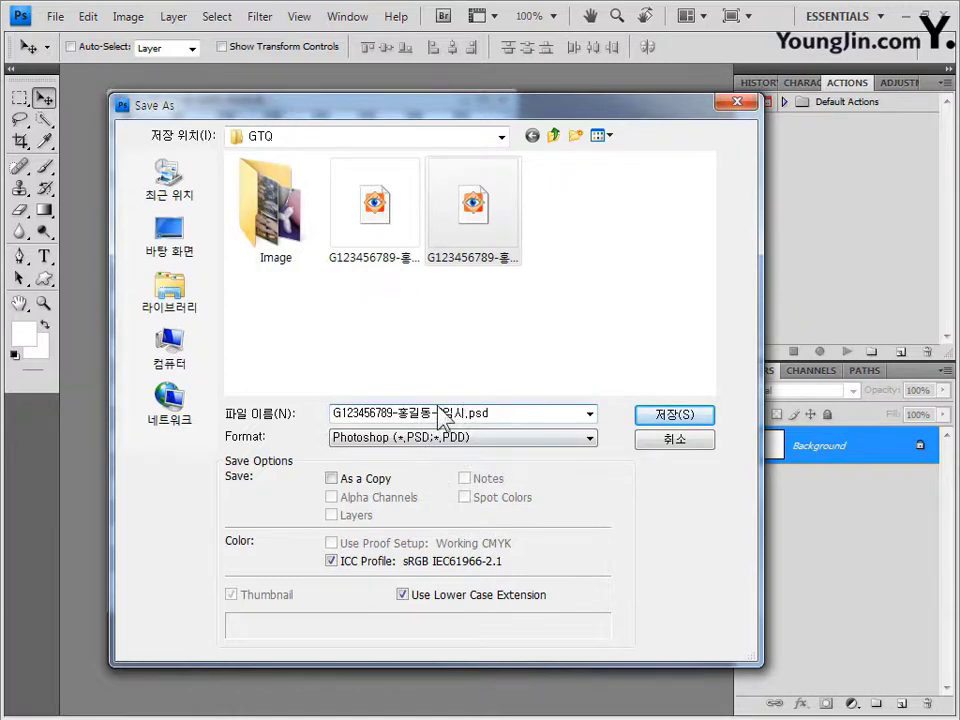
left_click(700, 415)
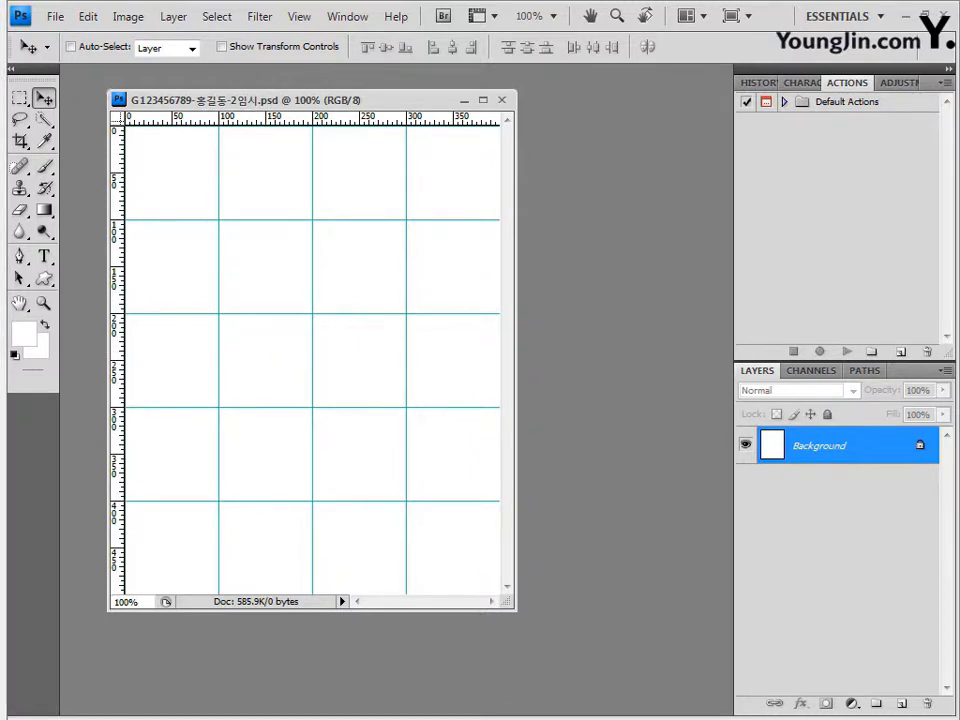
Open the village photo 2급-2.jpg and float it in its own window beside the blank document.
key("alt+Tab")
left_click_drag(315, 462, 557, 231)
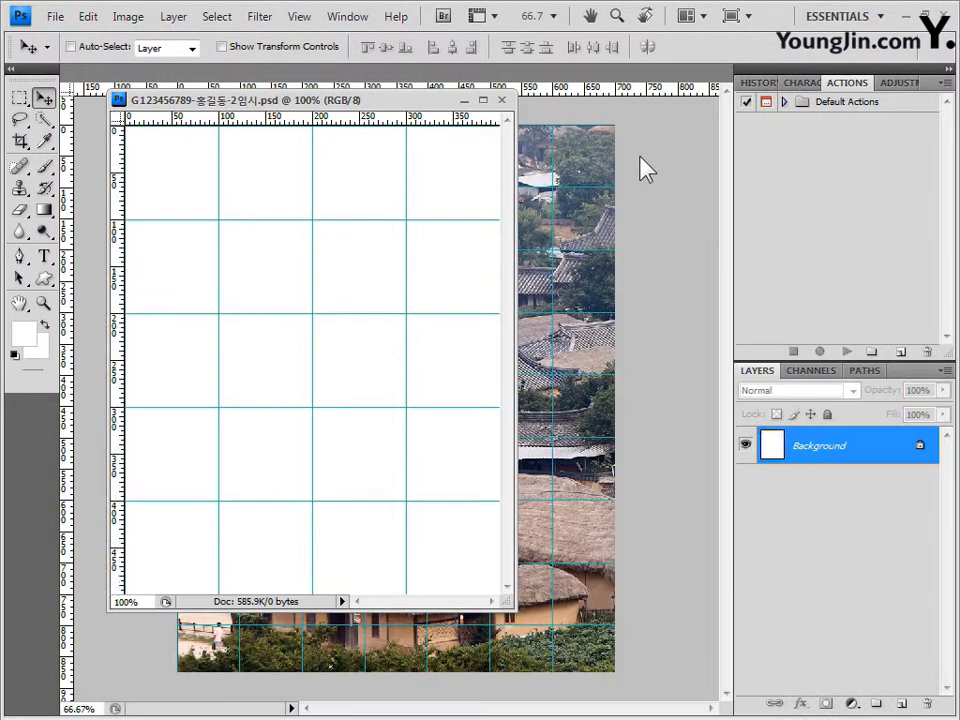
left_click_drag(536, 76, 578, 208)
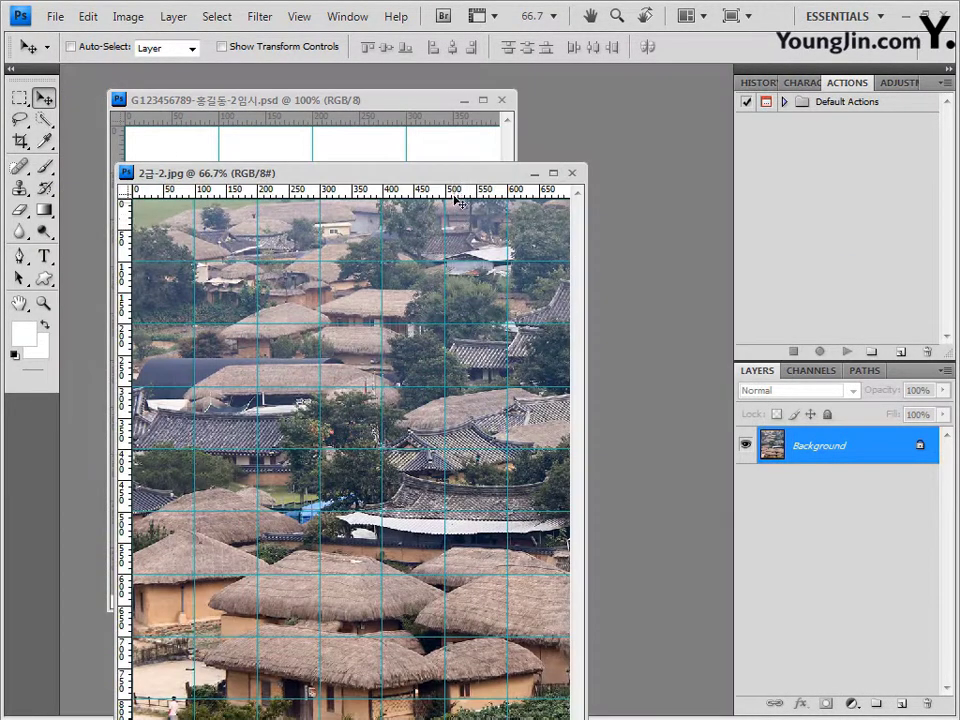
left_click_drag(458, 178, 533, 117)
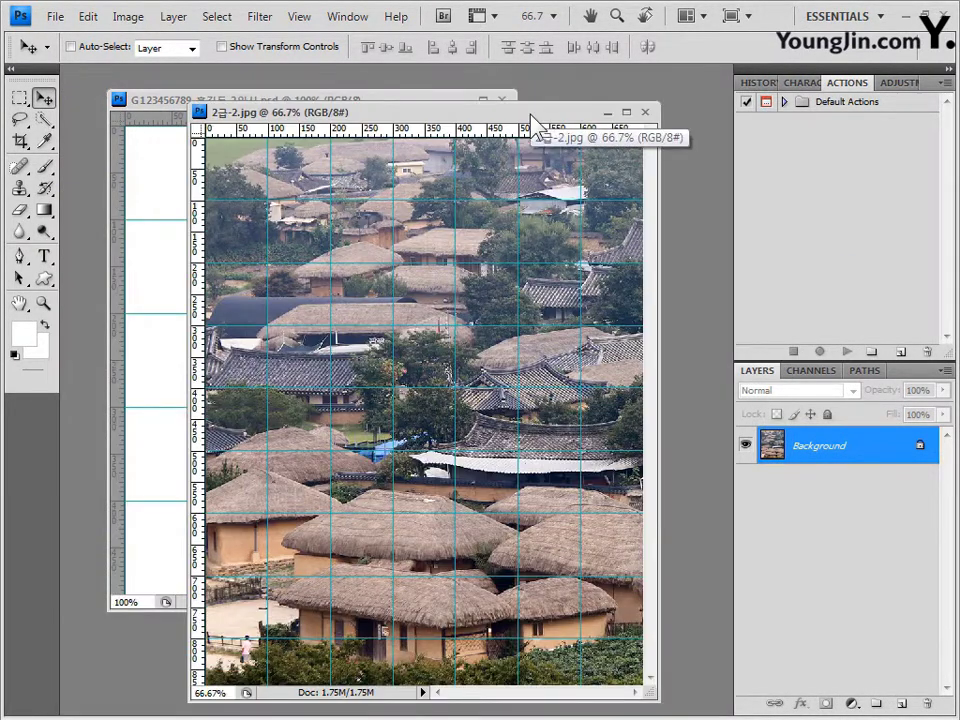
Copy the entire 2급-2.jpg image, close that file and paste the copy into the 400 x 500 pixel document.
key("ctrl+a")
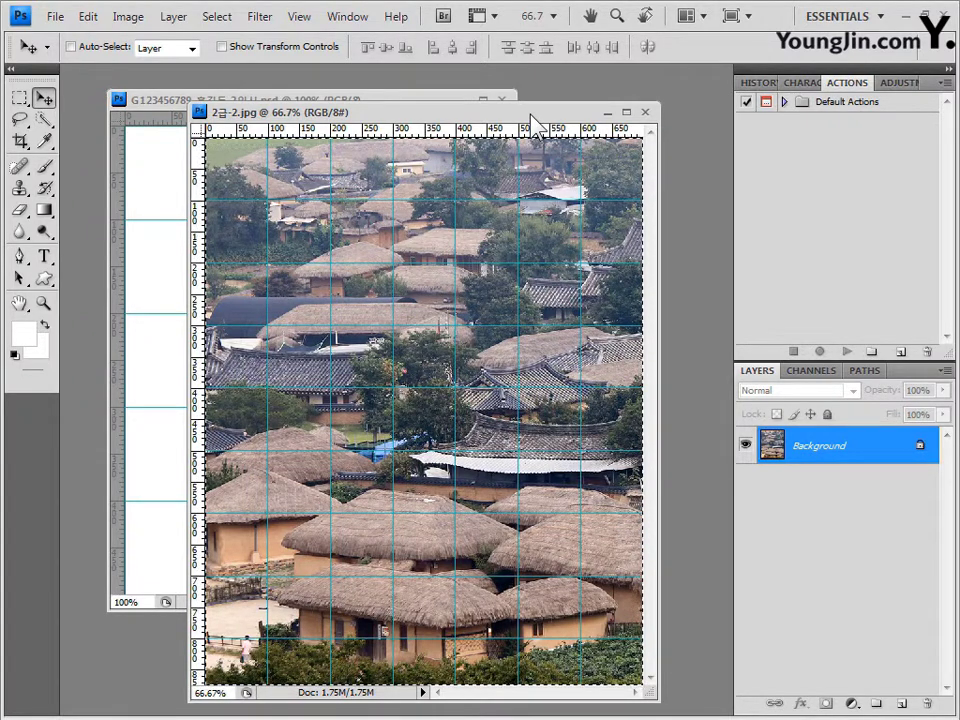
left_click(645, 112)
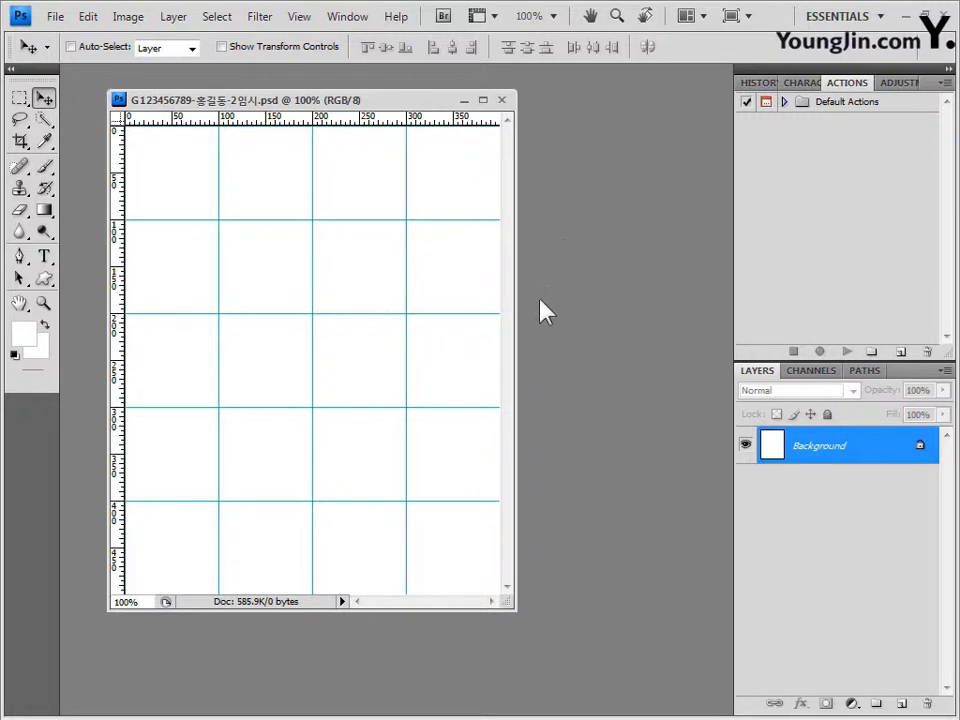
key("ctrl+v")
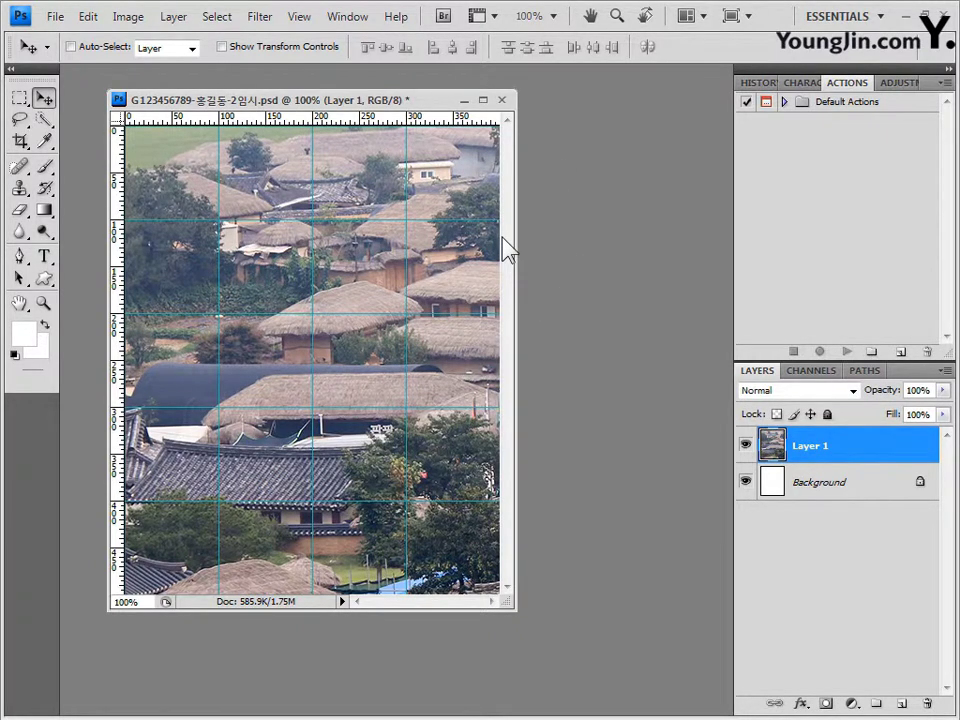
Scale the pasted photo to about 58.0% width and 57.3% height to fill the canvas, and hide the grid.
key("ctrl+t")
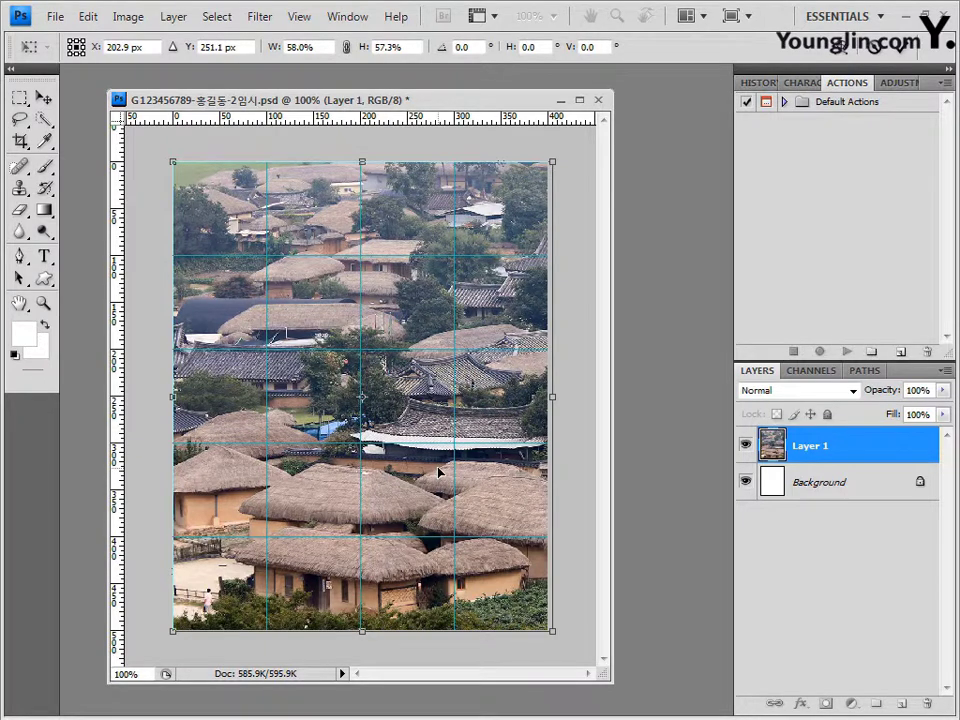
key("Return")
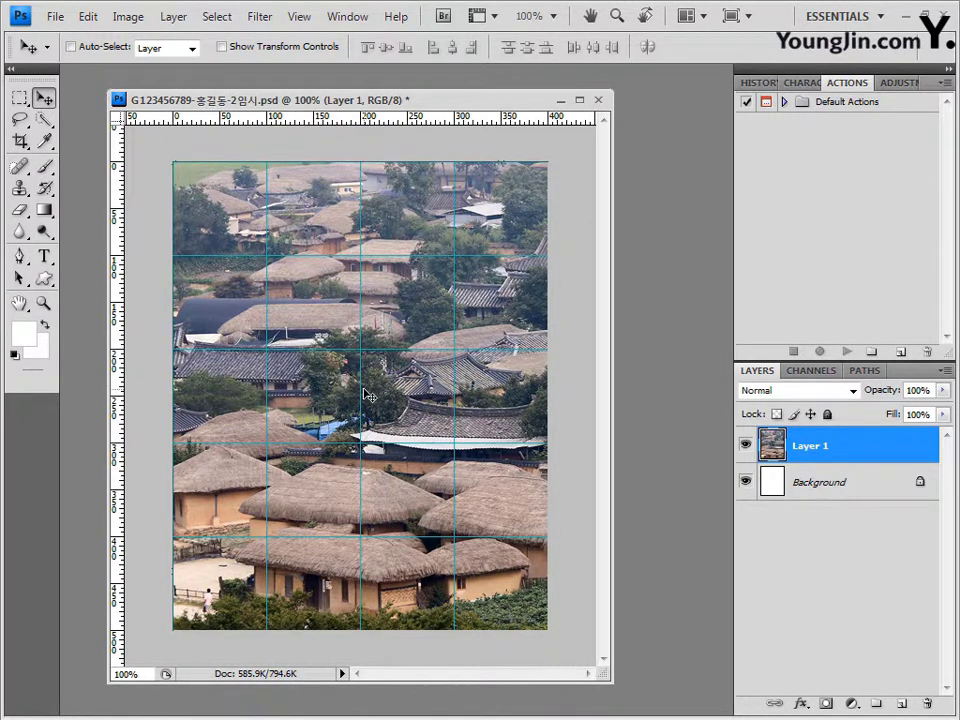
key("ctrl+apostrophe")
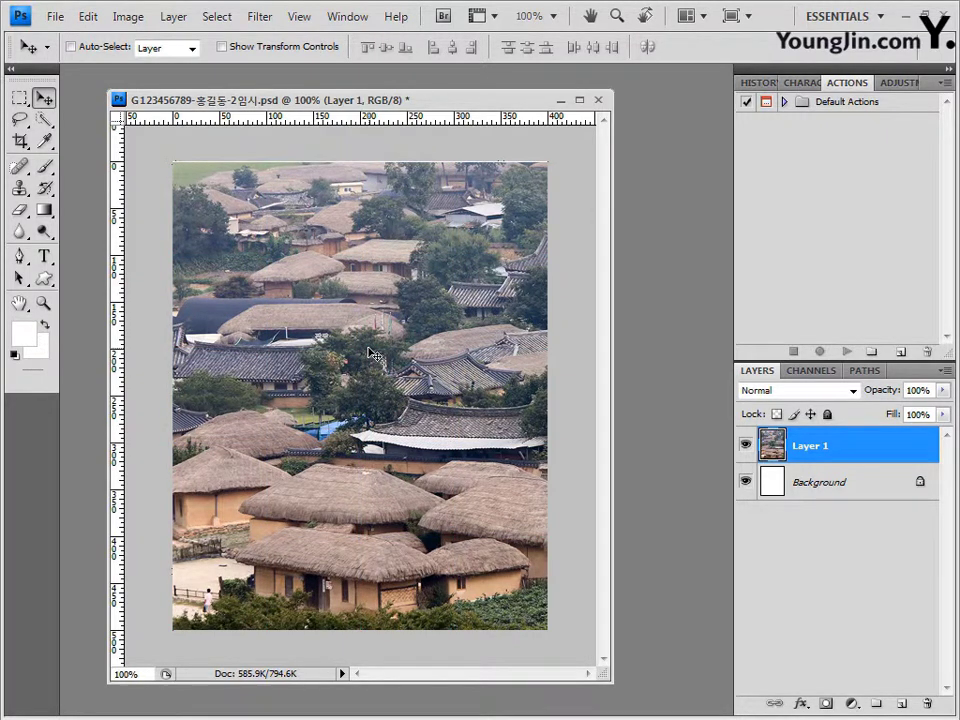
left_click_drag(611, 682, 518, 596)
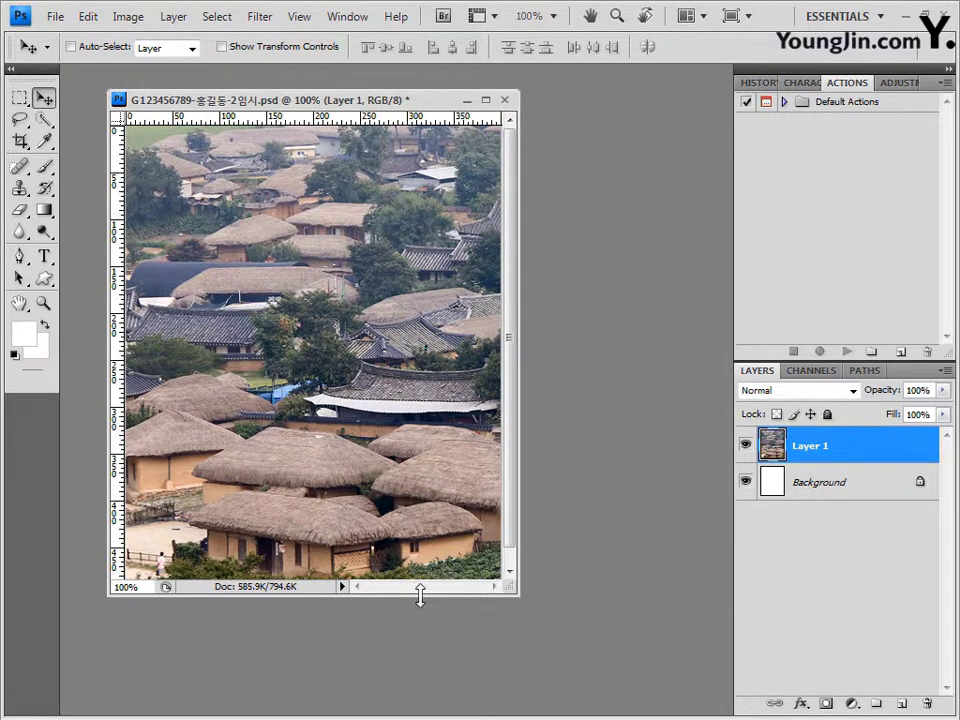
mouse_move(420, 596)
left_mouse_down()
mouse_move(423, 628)
mouse_move(418, 613)
left_mouse_up()
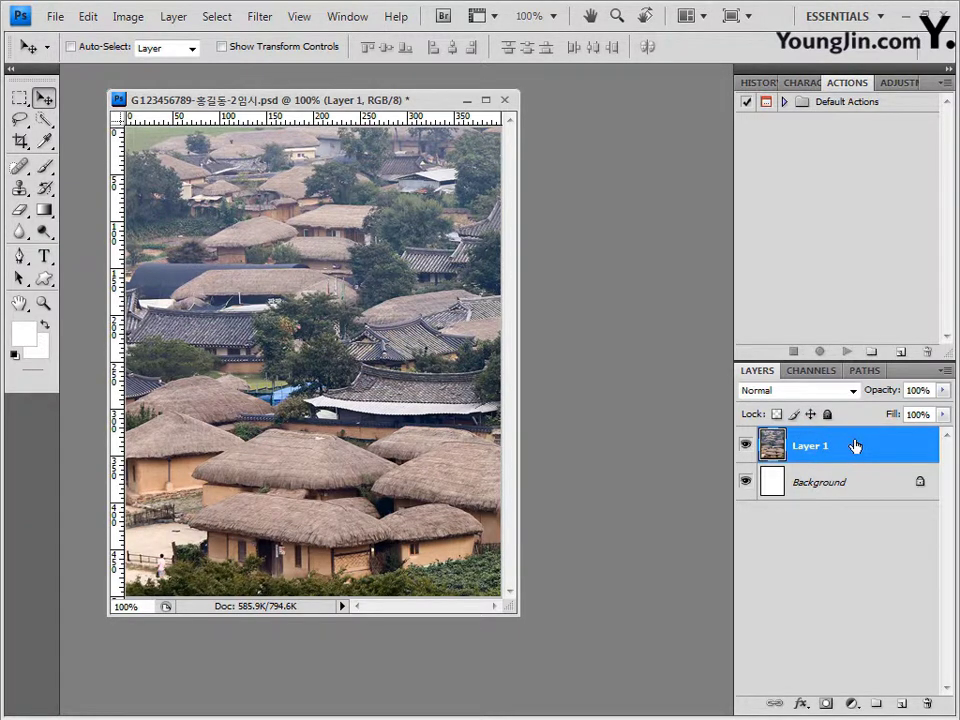
Duplicate the photo layer, apply the Patchwork filter with square size 4 and relief 8 to the copy, and compare it with the original.
key("ctrl+j")
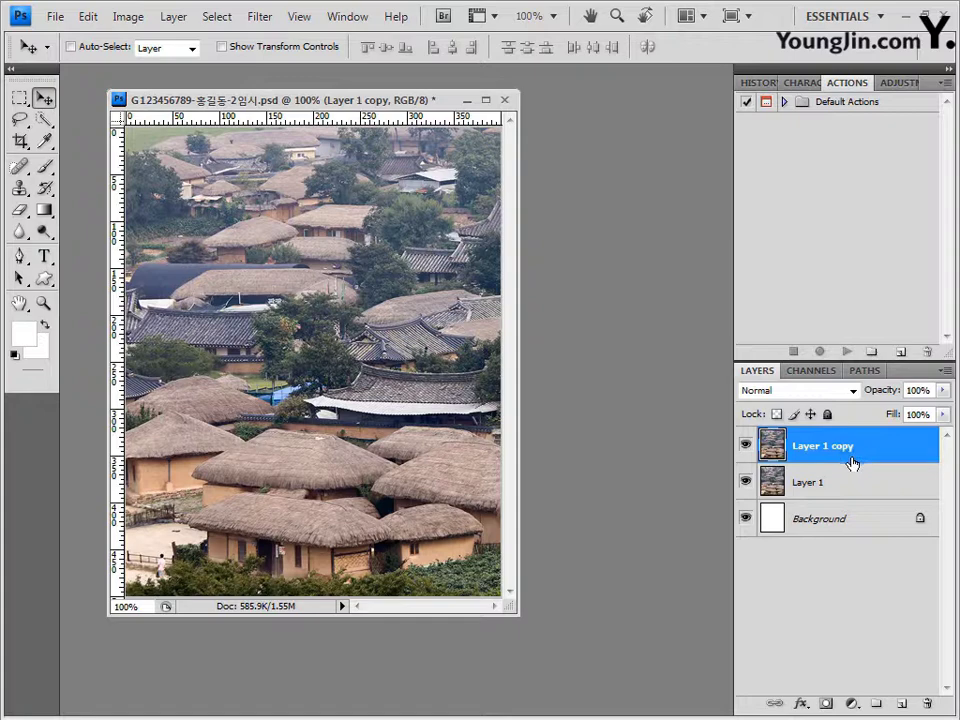
left_click(268, 20)
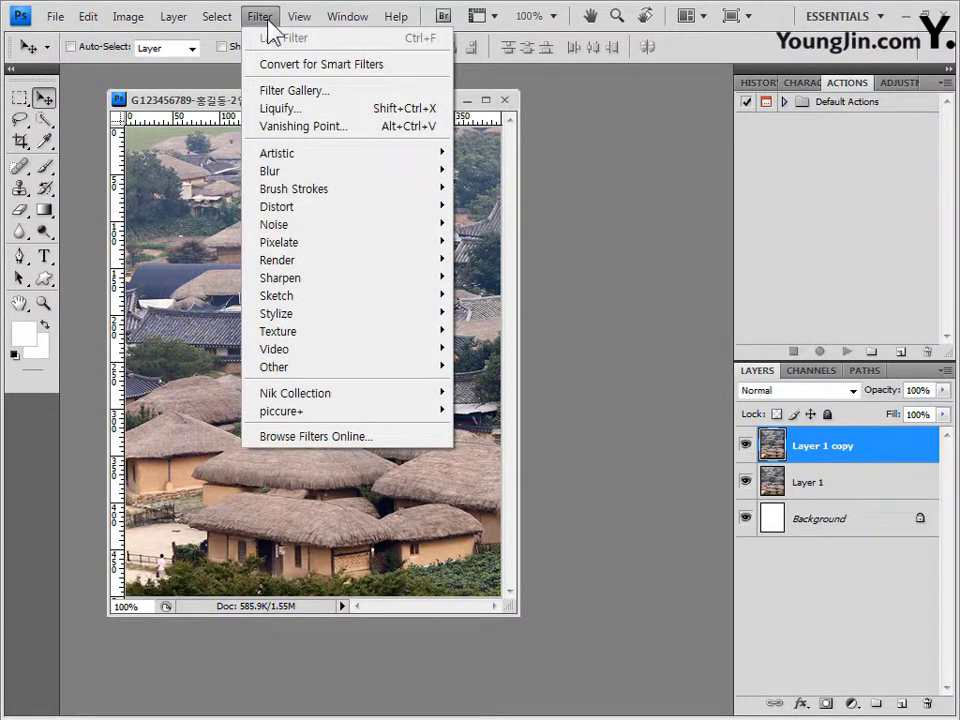
mouse_move(330, 331)
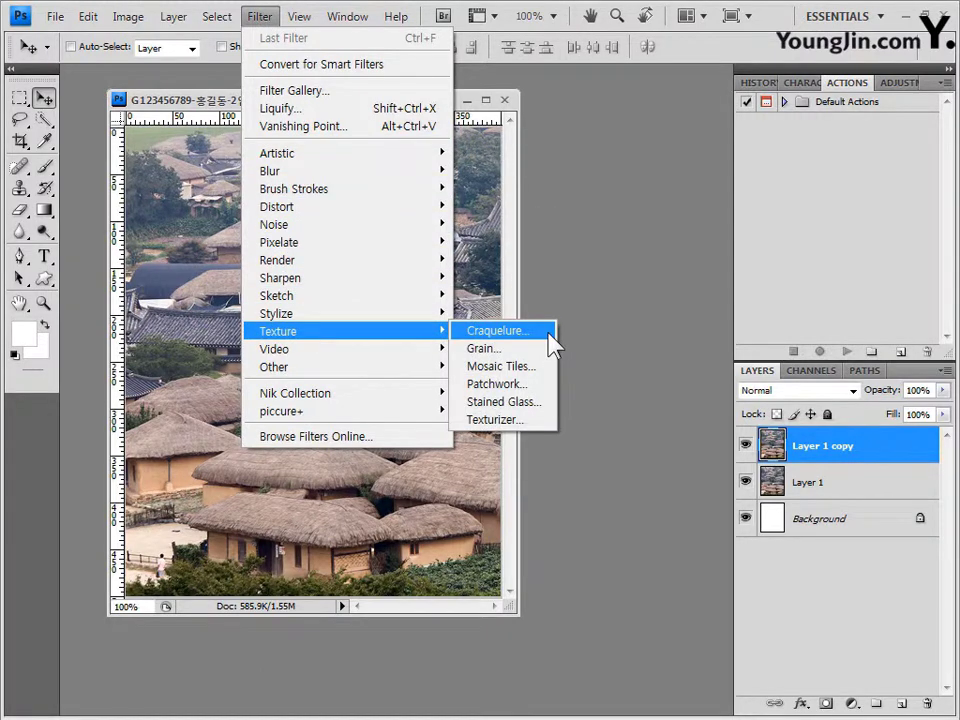
left_click(543, 386)
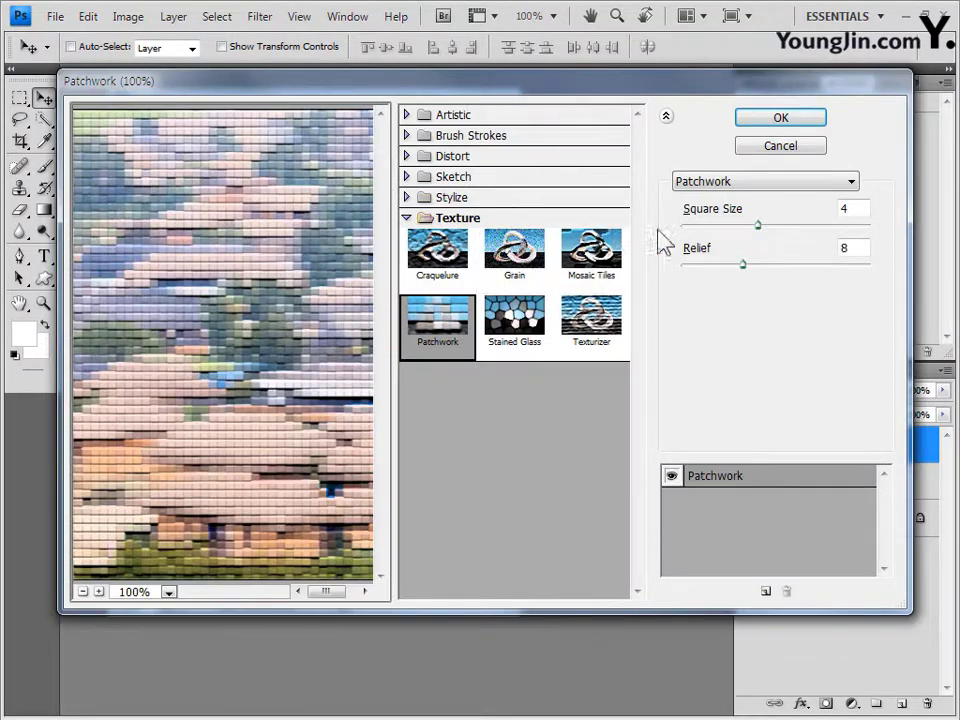
left_click(786, 120)
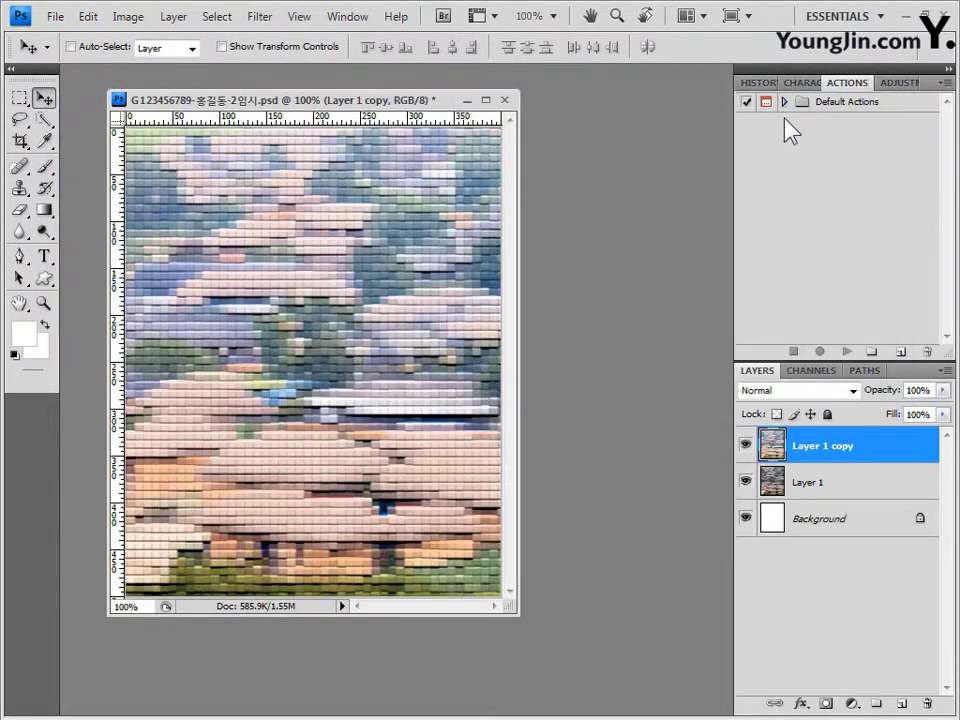
left_click(747, 450)
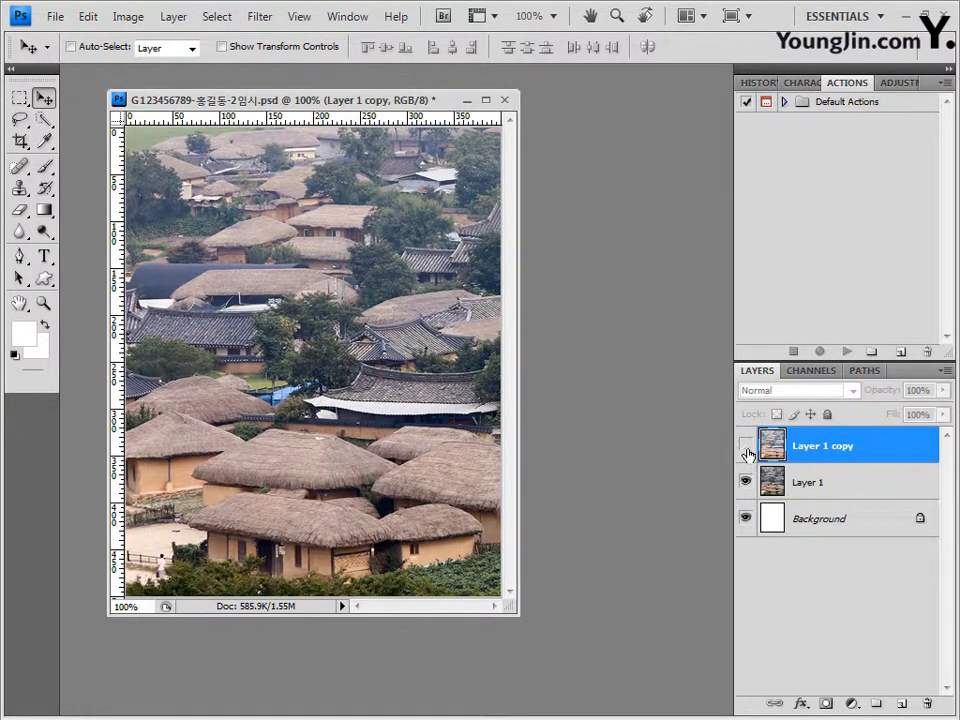
left_click(747, 446)
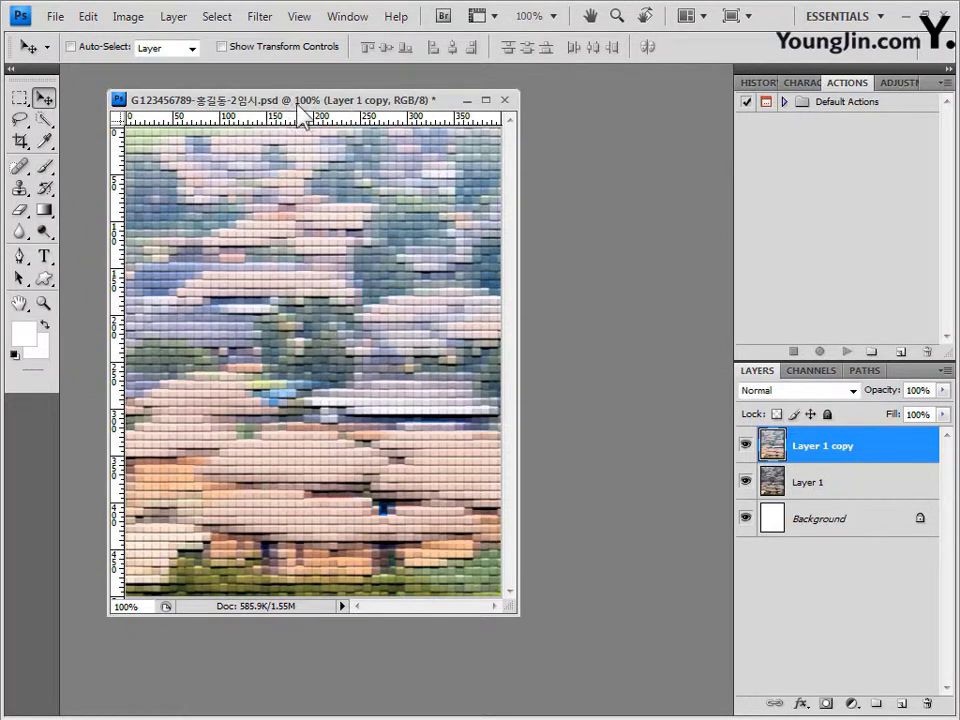
Cut a centred rectangle about 300 x 400 pixels out of the Patchwork layer, smoothing its selection with a 5 pixel sample radius.
left_click_drag(24, 104, 80, 94)
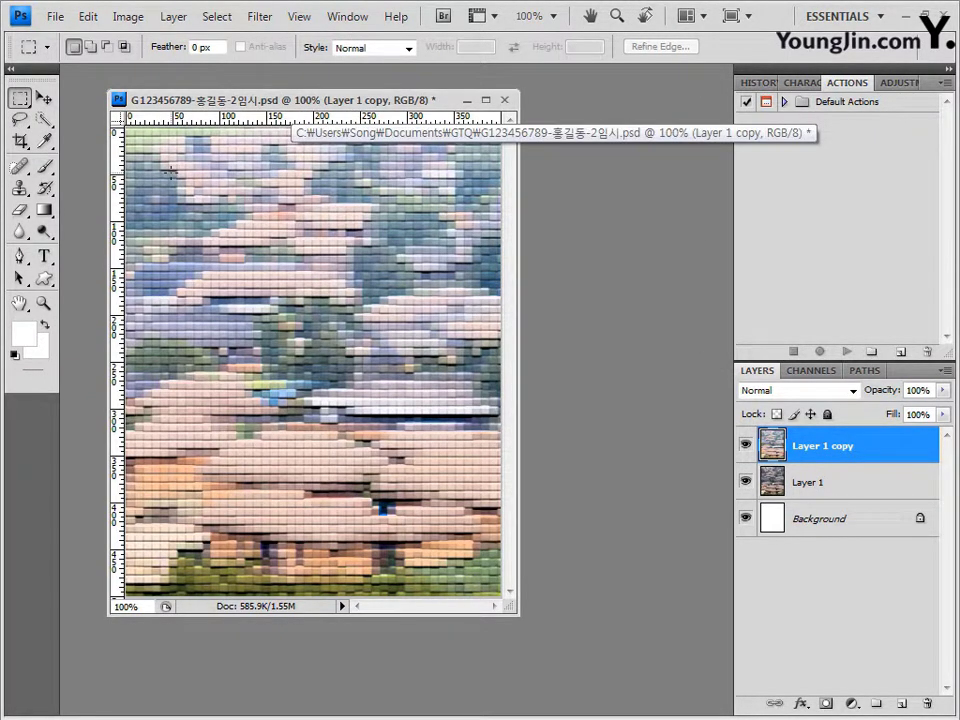
left_click_drag(172, 172, 455, 548)
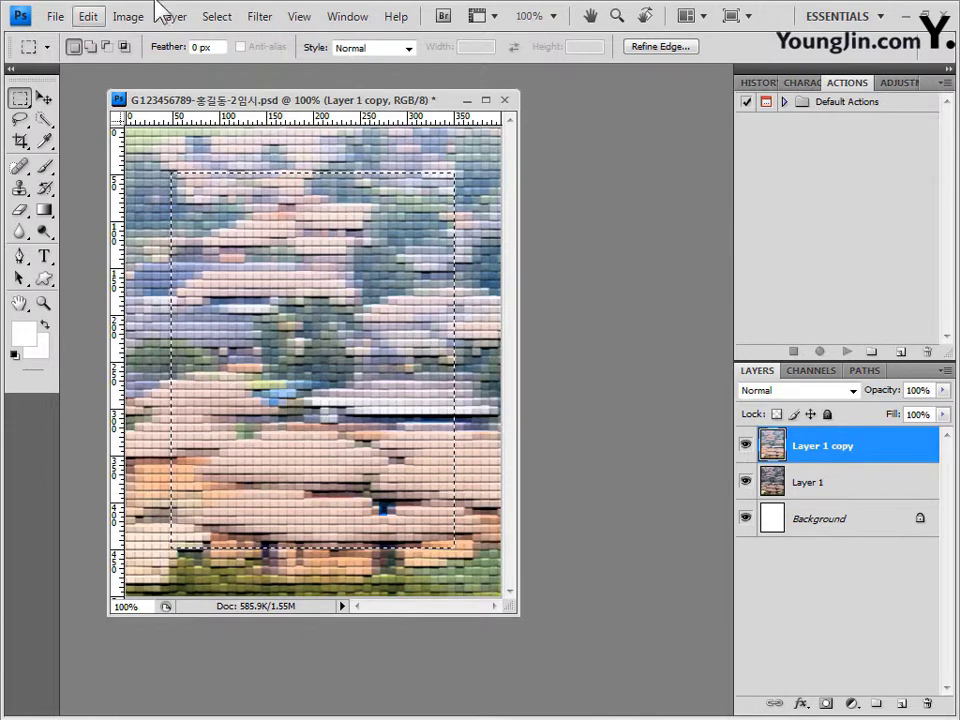
left_click(238, 18)
mouse_move(253, 230)
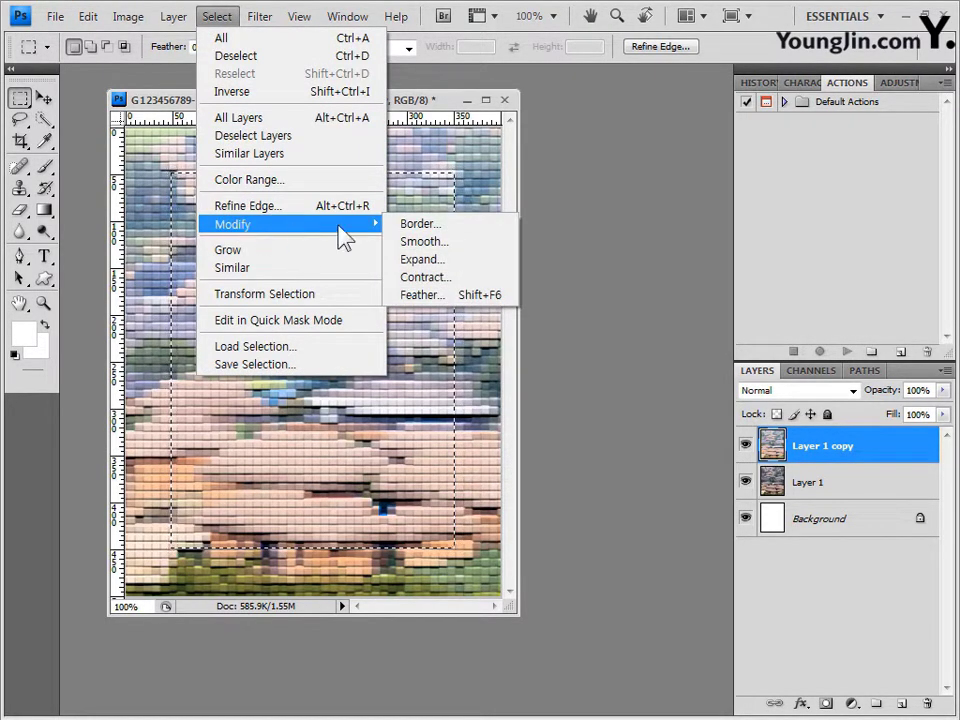
left_click(458, 243)
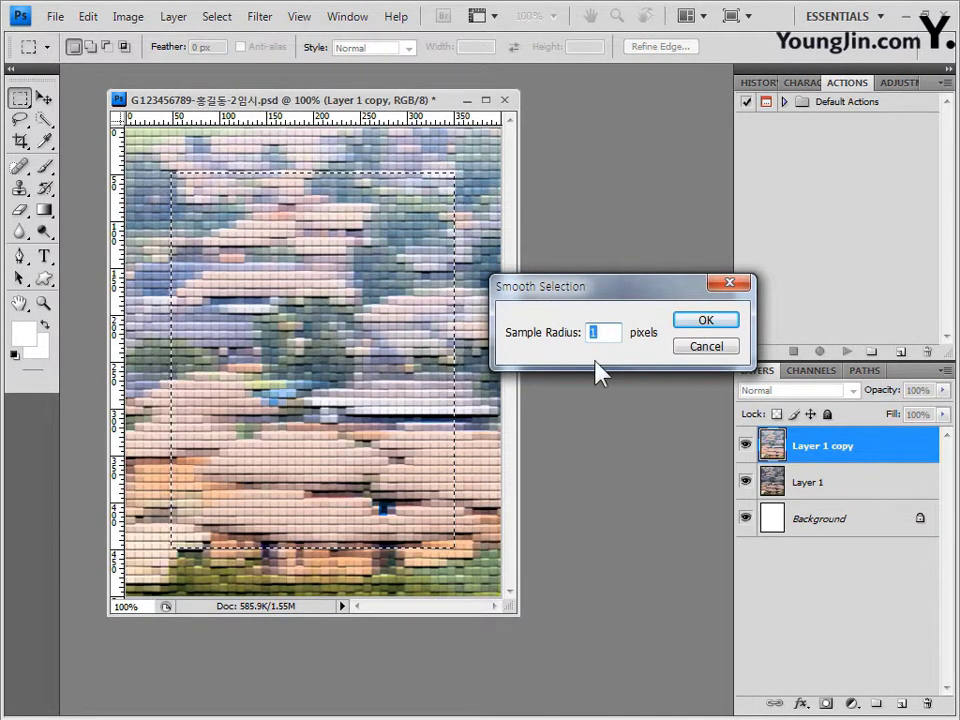
type("5")
left_click(706, 320)
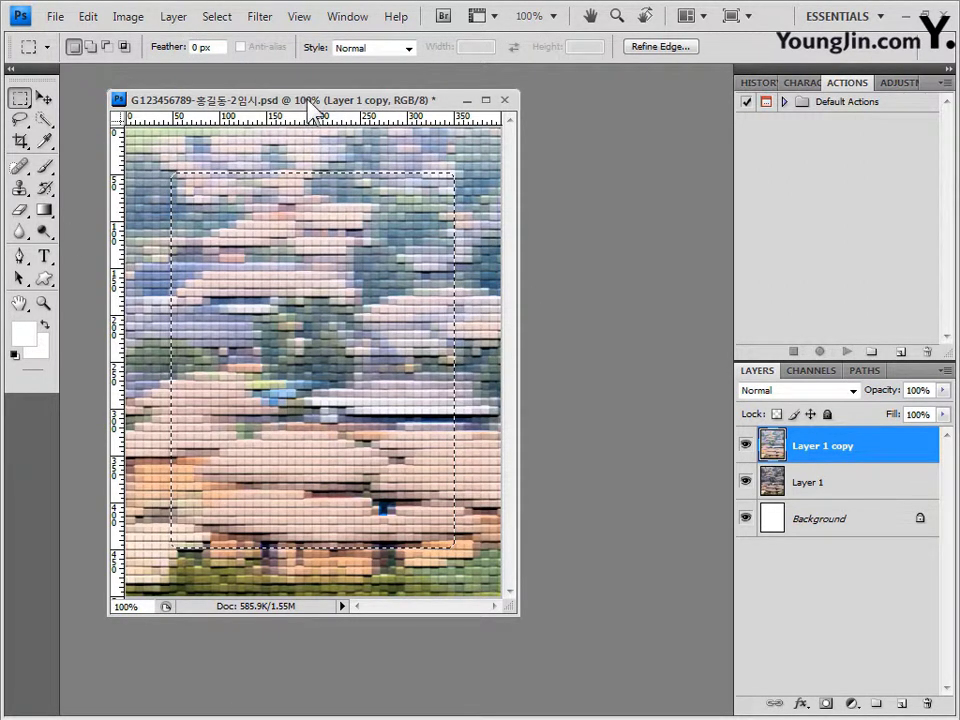
left_click_drag(311, 108, 324, 104)
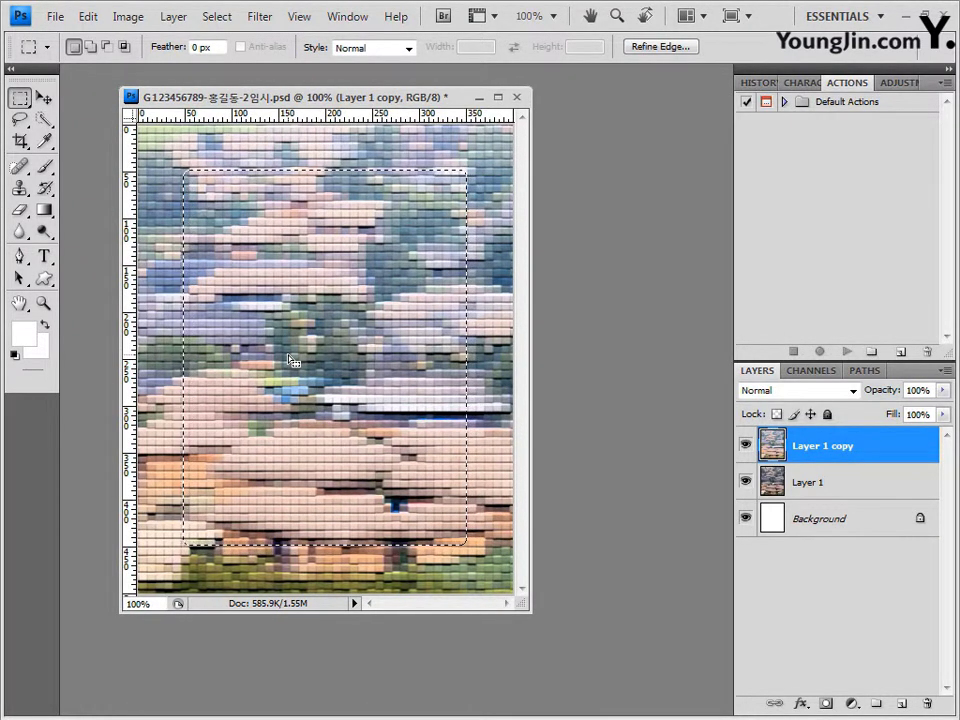
key("Delete")
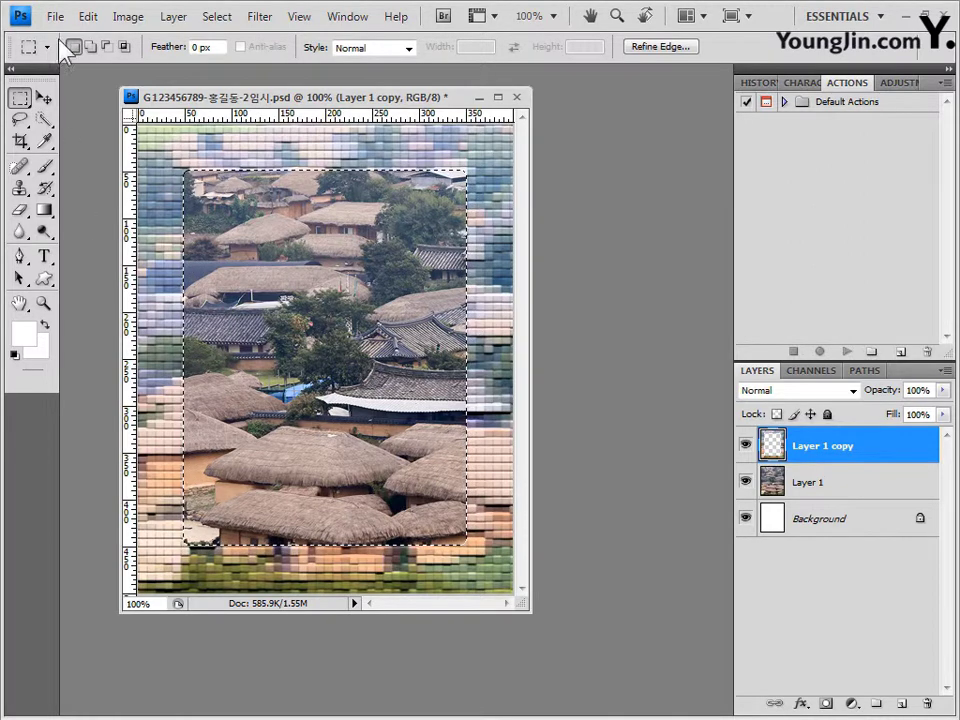
Stroke the outside of the rectangular selection on the Patchwork layer with a 5 px line in colour FFCCAA.
left_click(90, 20)
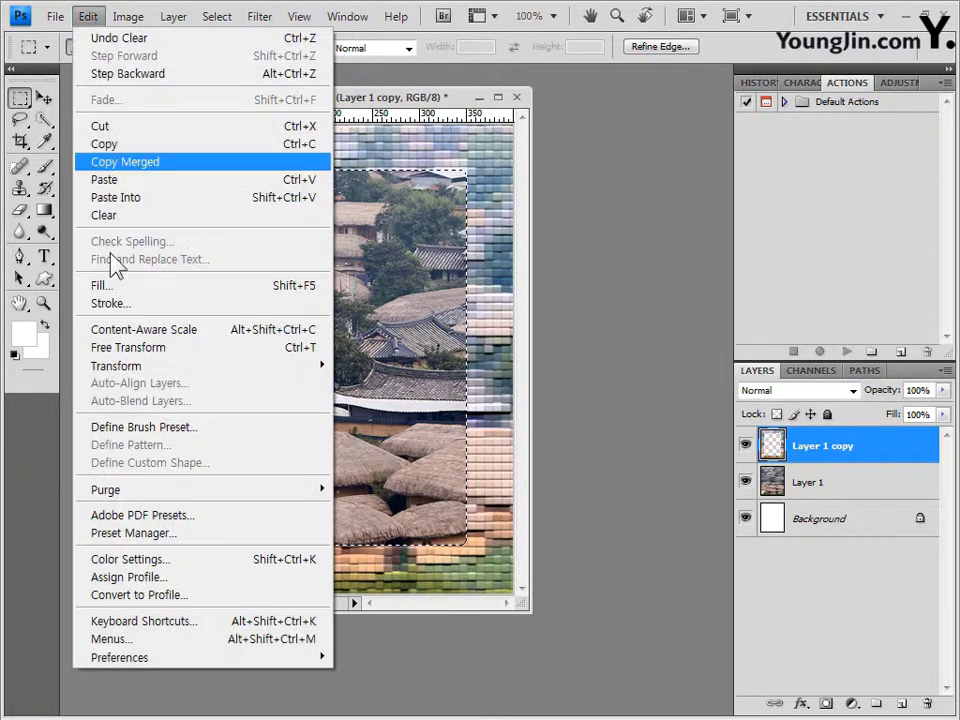
left_click(133, 318)
type("5")
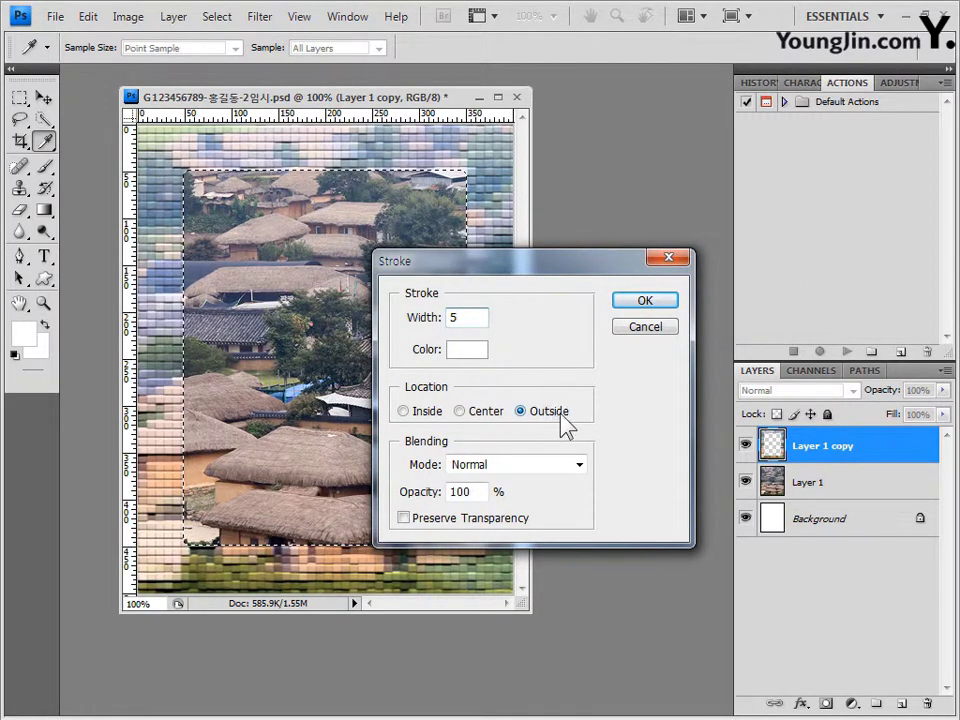
left_click(457, 352)
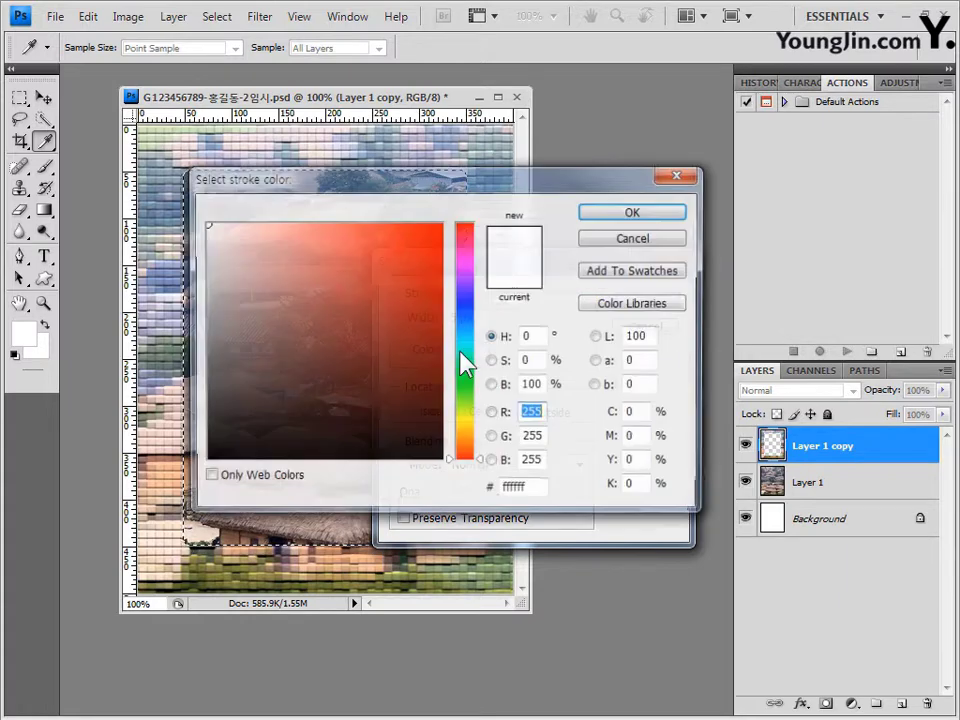
double_click(505, 490)
key("BackSpace")
type("FFCCAA")
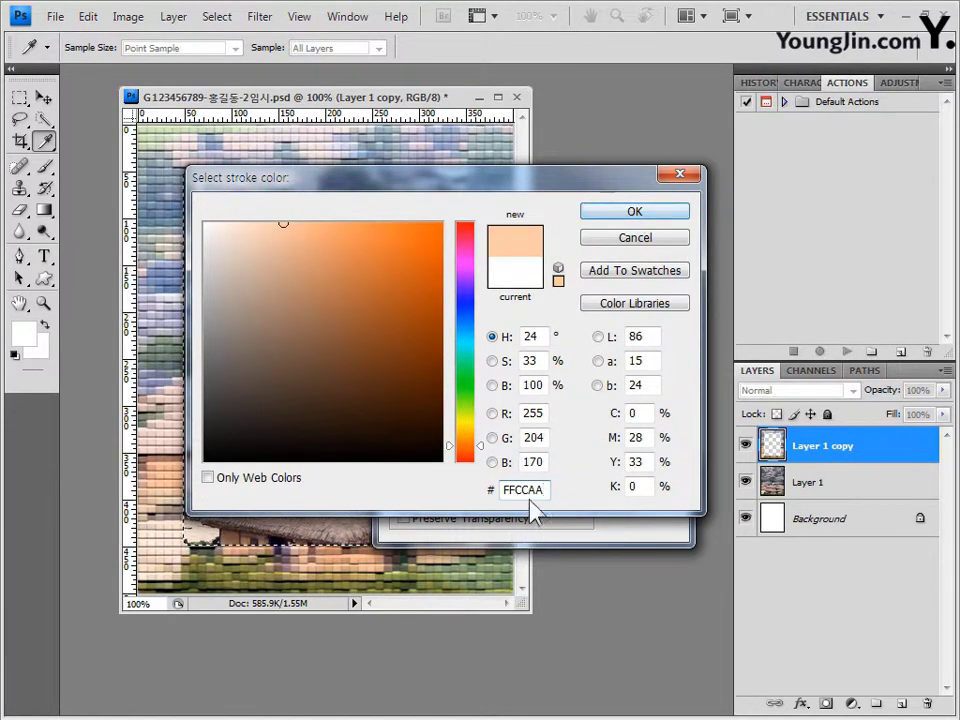
left_click(660, 212)
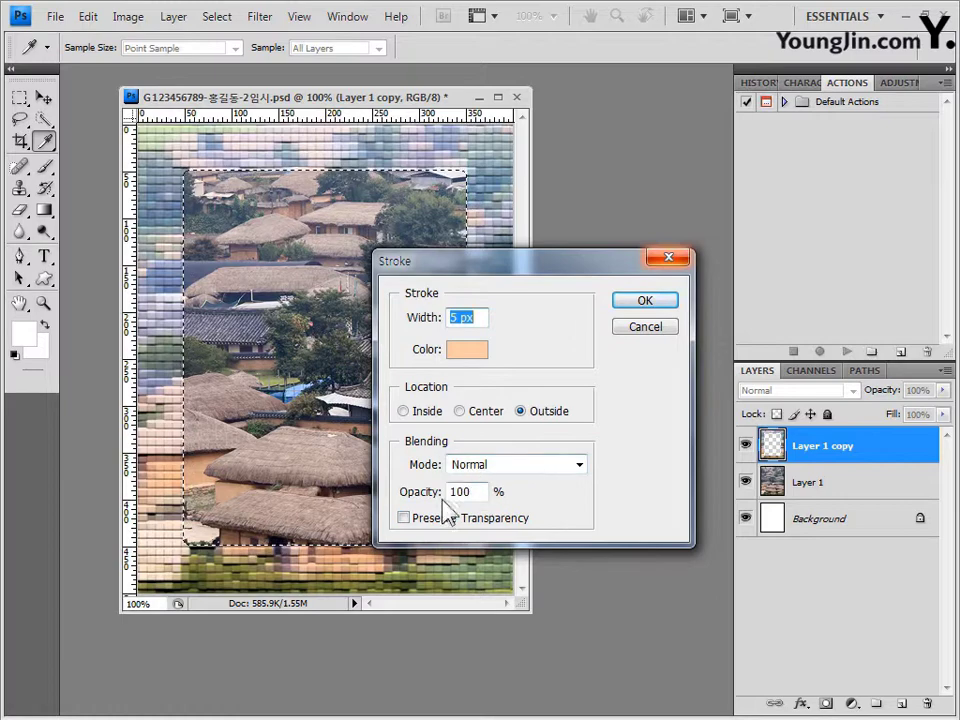
left_click(656, 304)
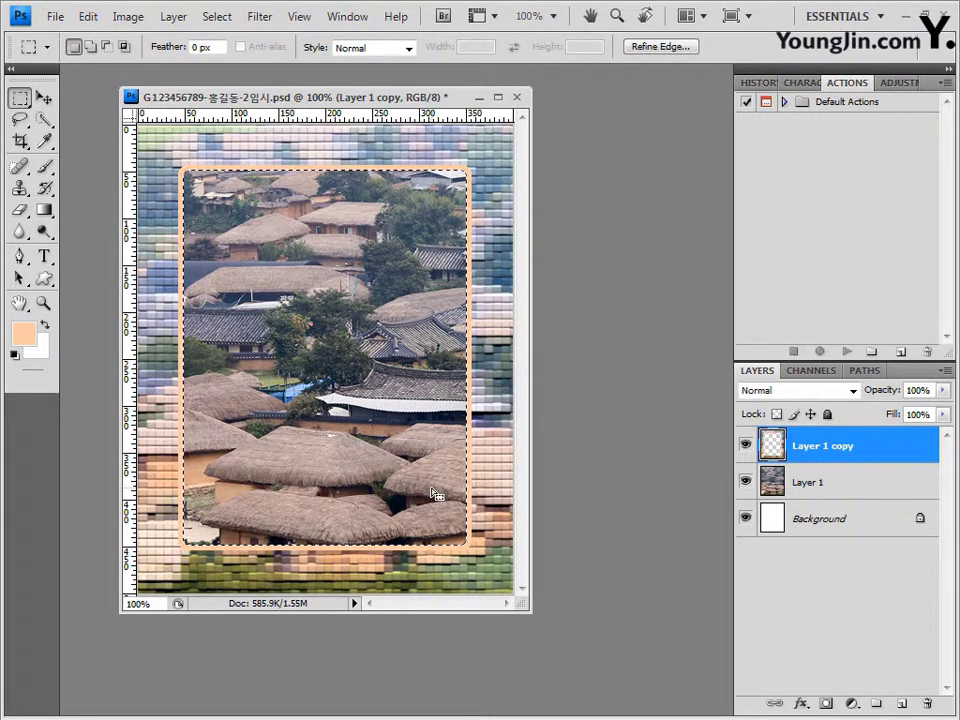
Deselect the rectangle and add a Drop Shadow layer style to the Patchwork frame layer.
key("ctrl+d")
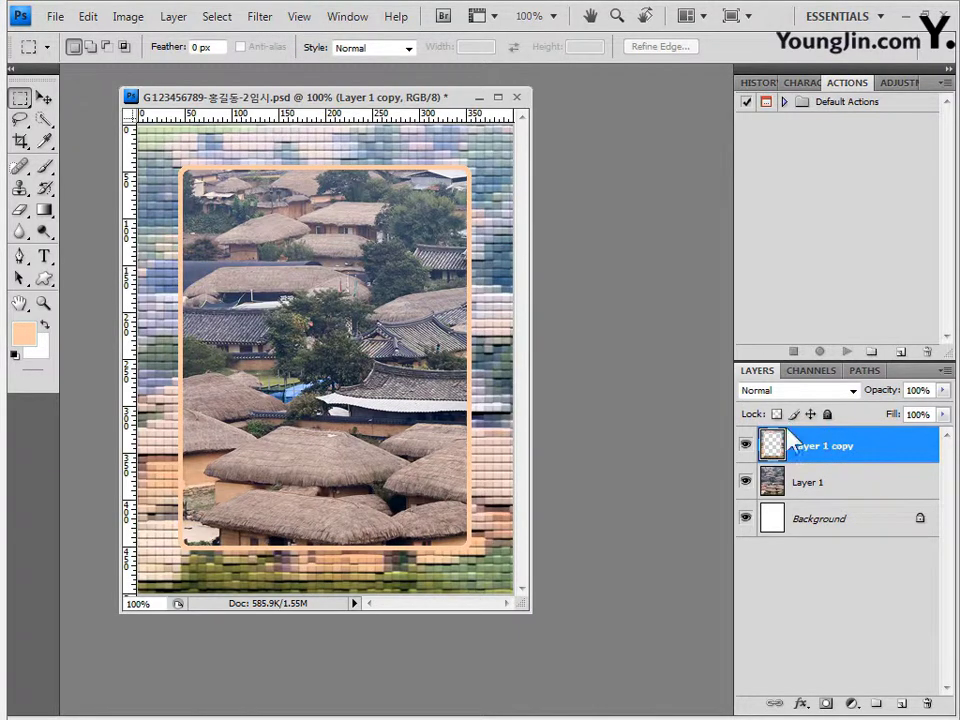
left_click(800, 703)
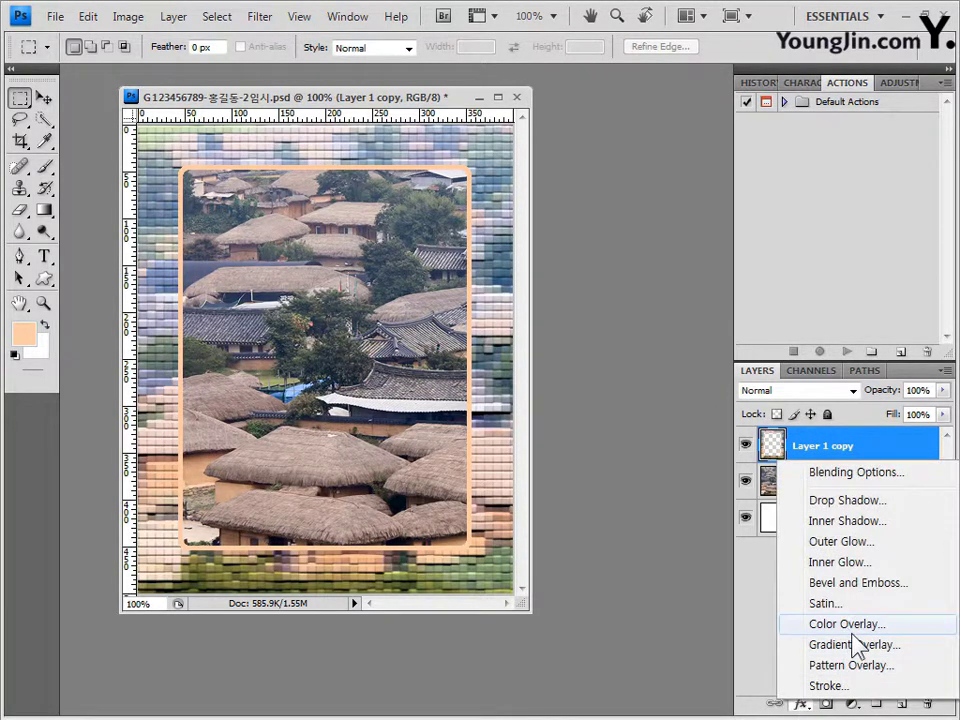
left_click(855, 505)
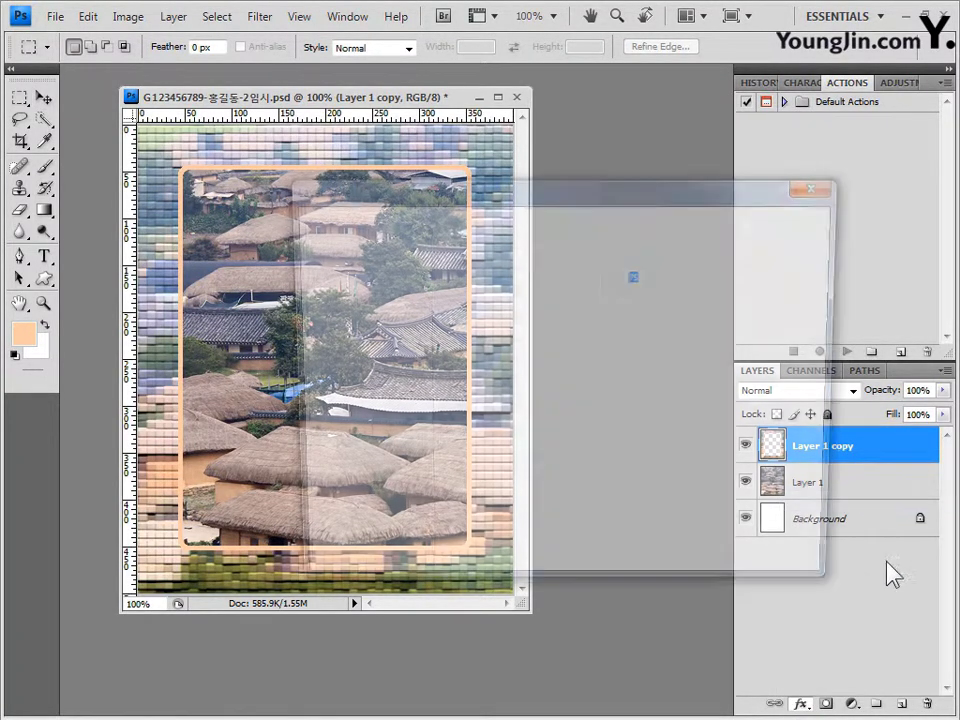
left_click(806, 225)
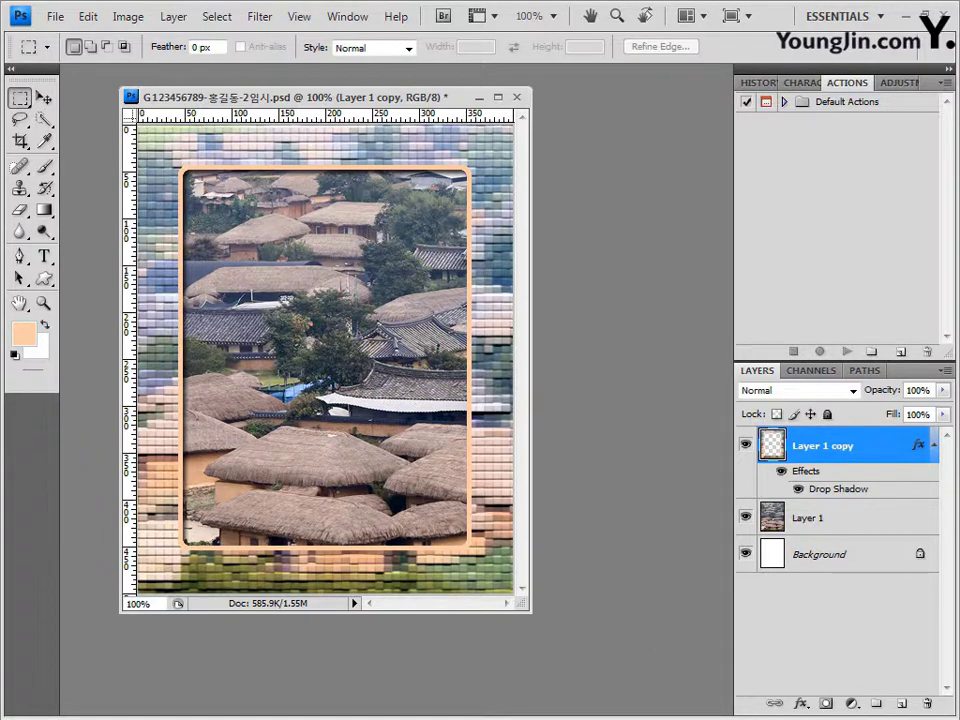
Open the flower photo 2급-3.jpg in its own floating window over the composition.
key("alt+Tab")
left_click_drag(429, 450, 645, 375)
left_click(621, 90)
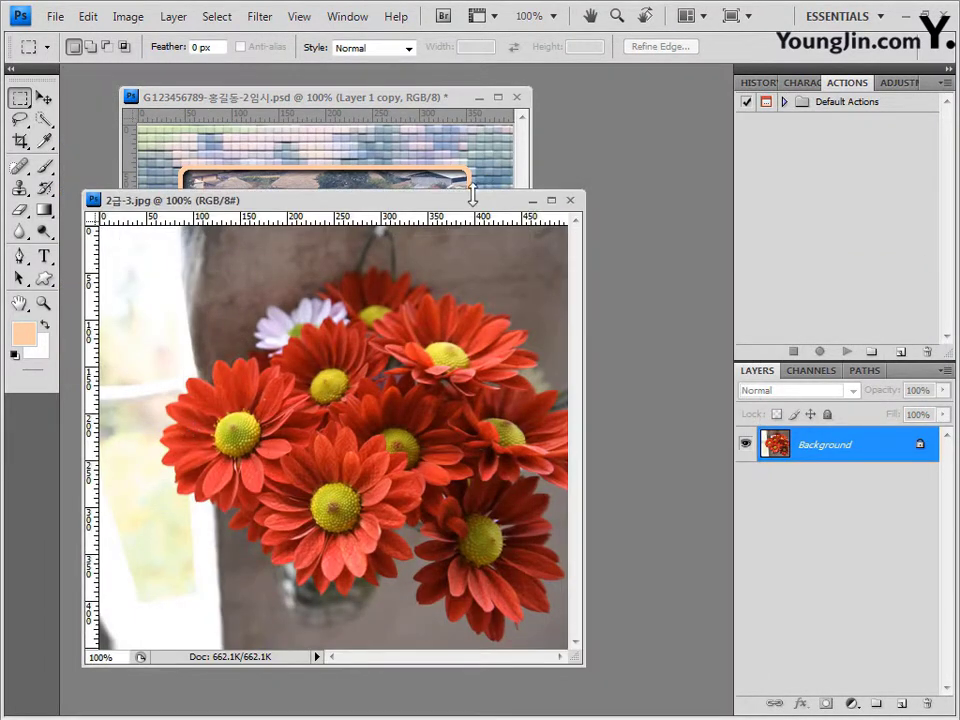
left_click_drag(467, 198, 547, 176)
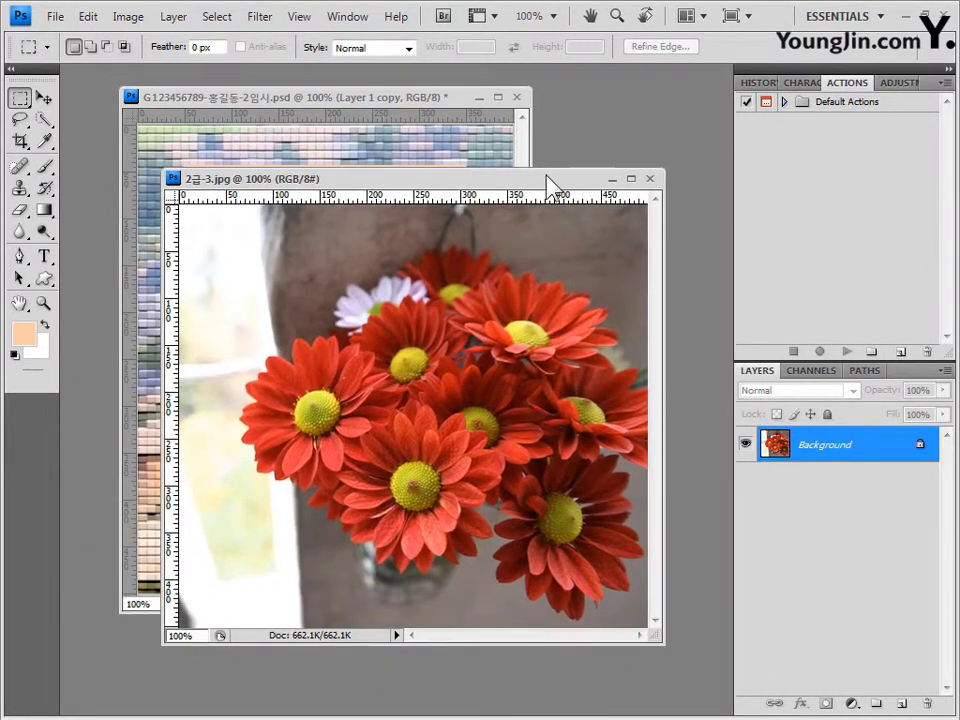
Select the flowers in 2급-3.jpg with a 10 px Quick Selection brush, subtracting the background areas picked up around them.
left_click(45, 120)
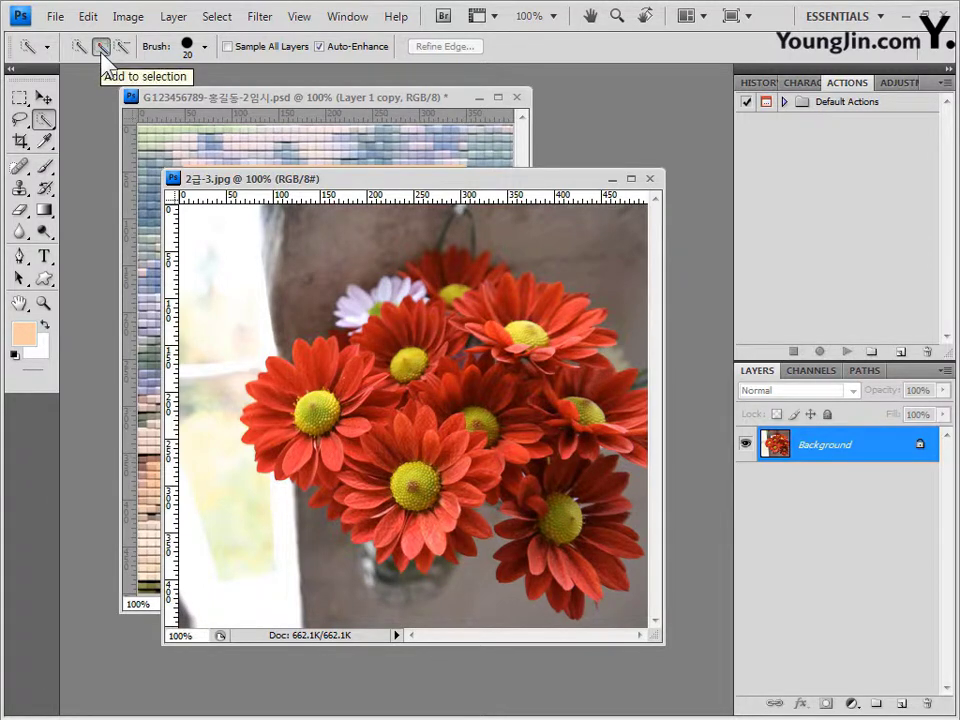
left_click(205, 47)
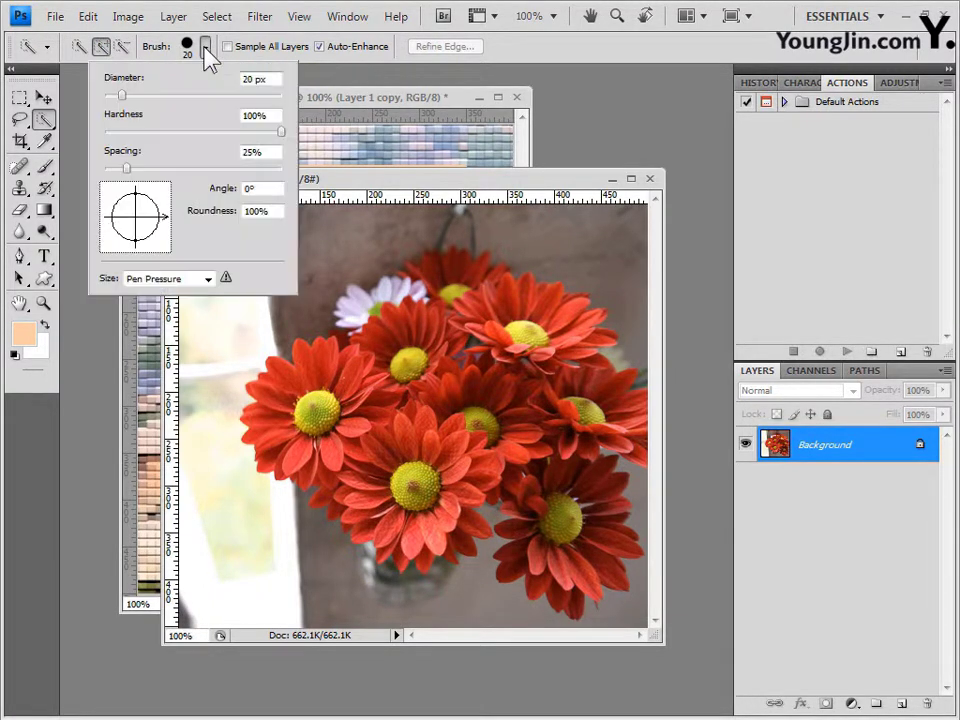
double_click(253, 82)
type("10")
left_click(429, 290)
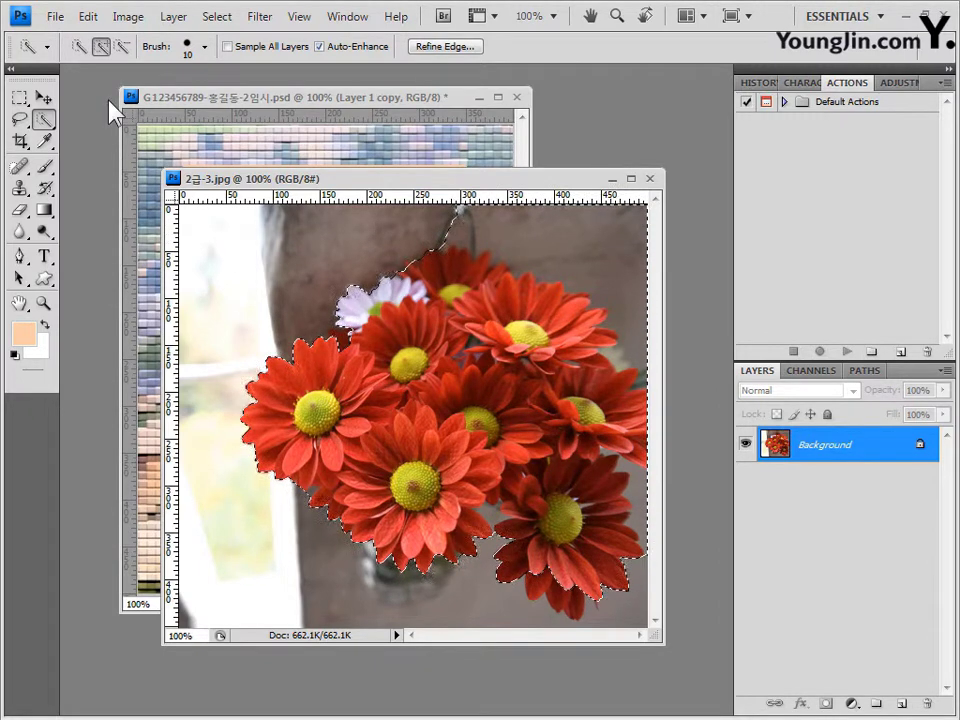
left_click(122, 46)
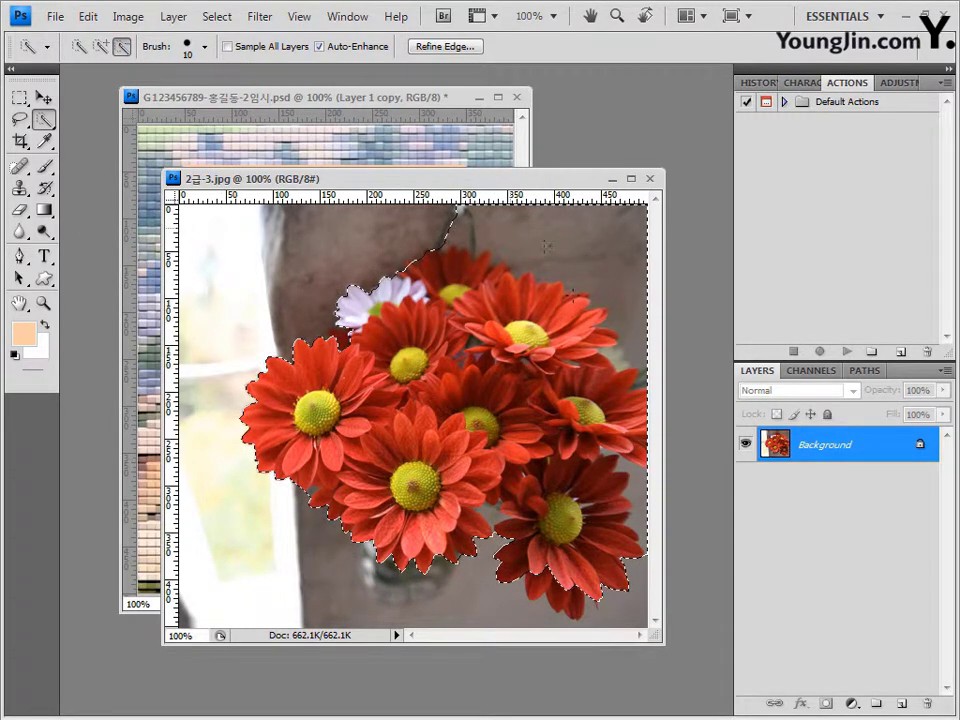
left_click(591, 212)
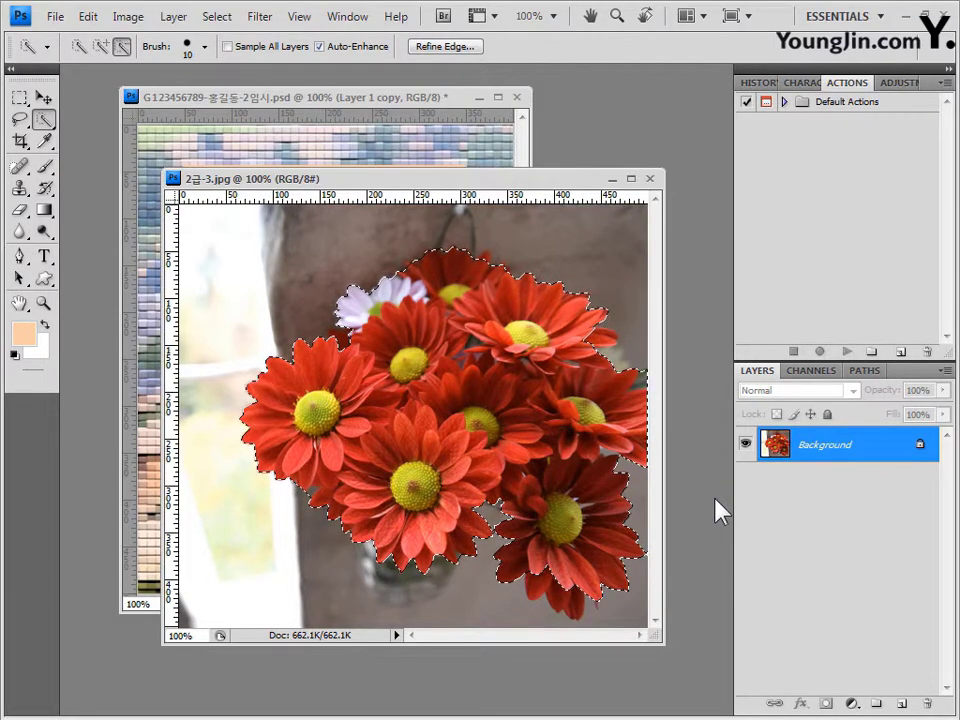
Copy the selected flowers into the village composition as a new layer and close 2급-3.jpg.
left_click_drag(551, 180, 603, 251)
left_click(426, 94)
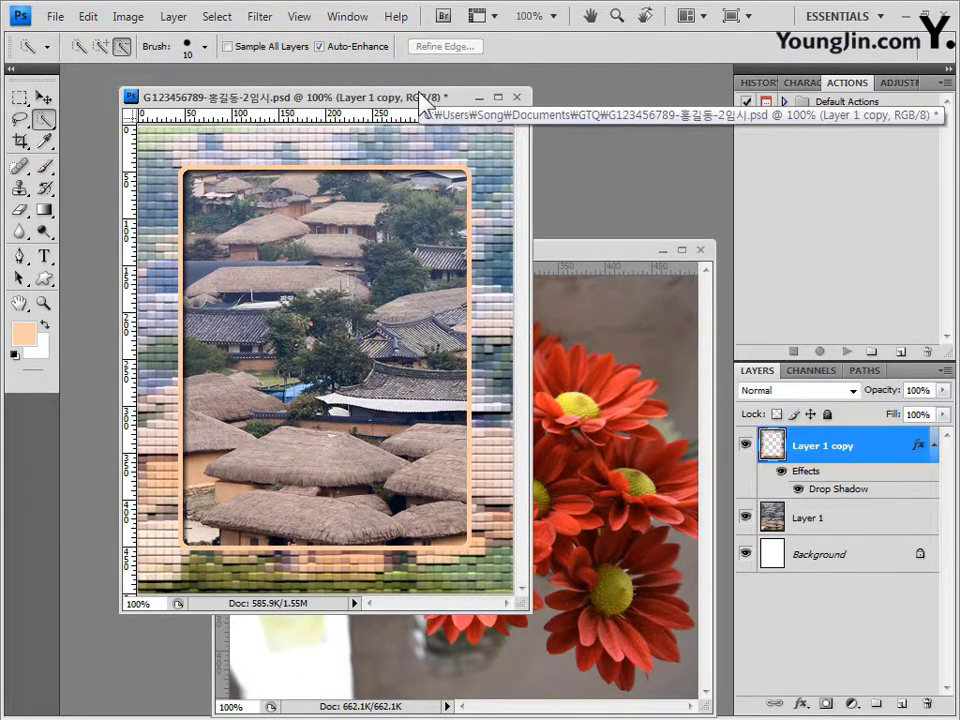
key("ctrl+v")
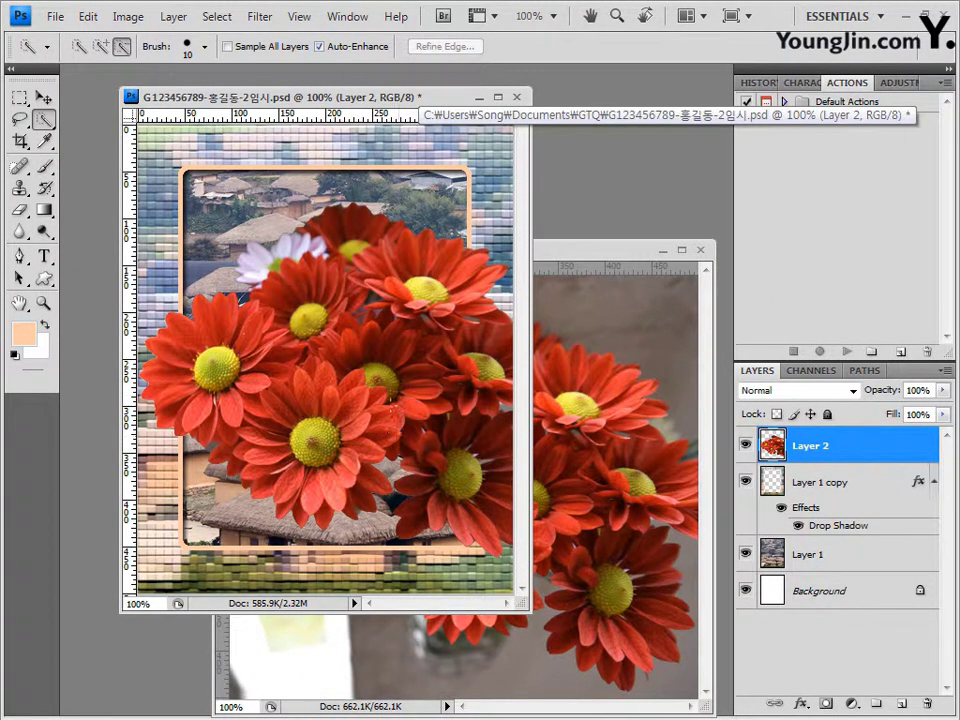
left_click(592, 258)
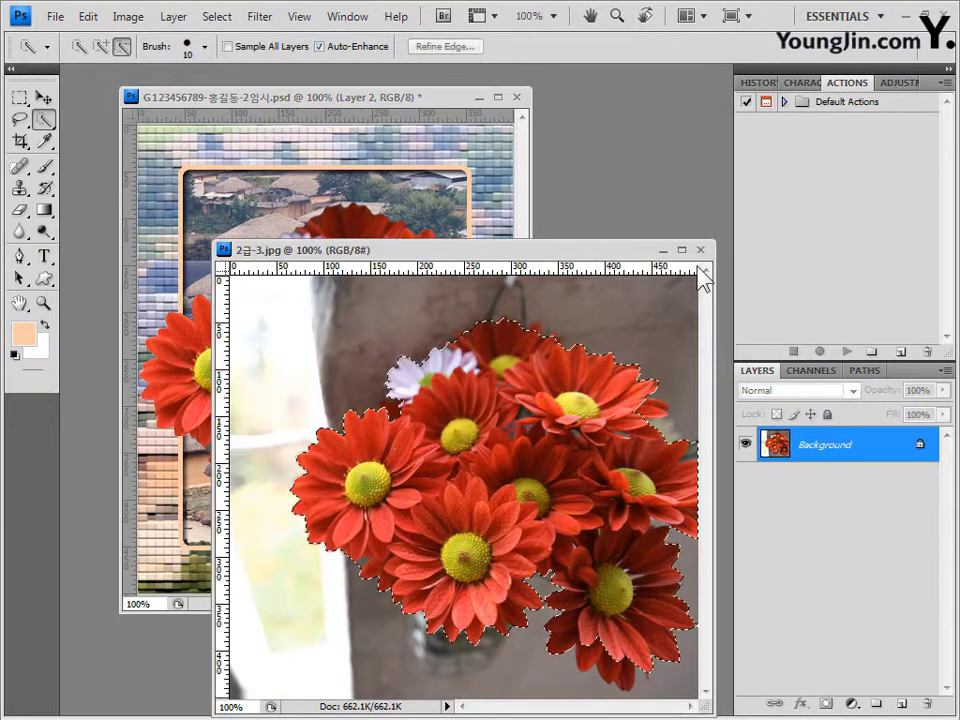
left_click(700, 251)
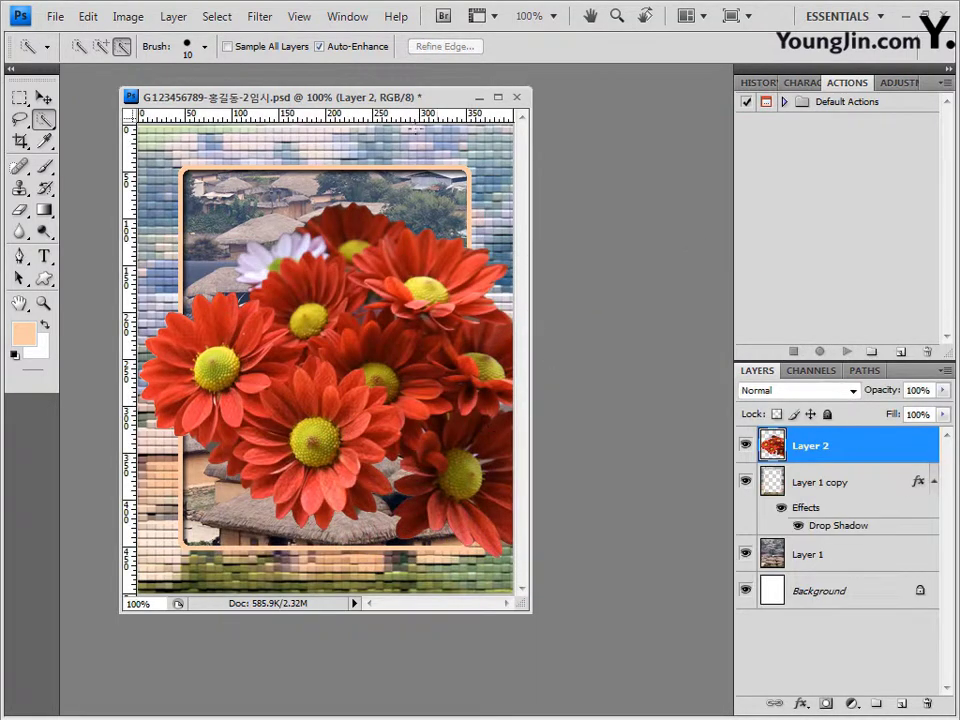
Flip the flower layer horizontally, scale it to about 69.1%, and place it over the upper-left corner of the canvas.
key("ctrl+t")
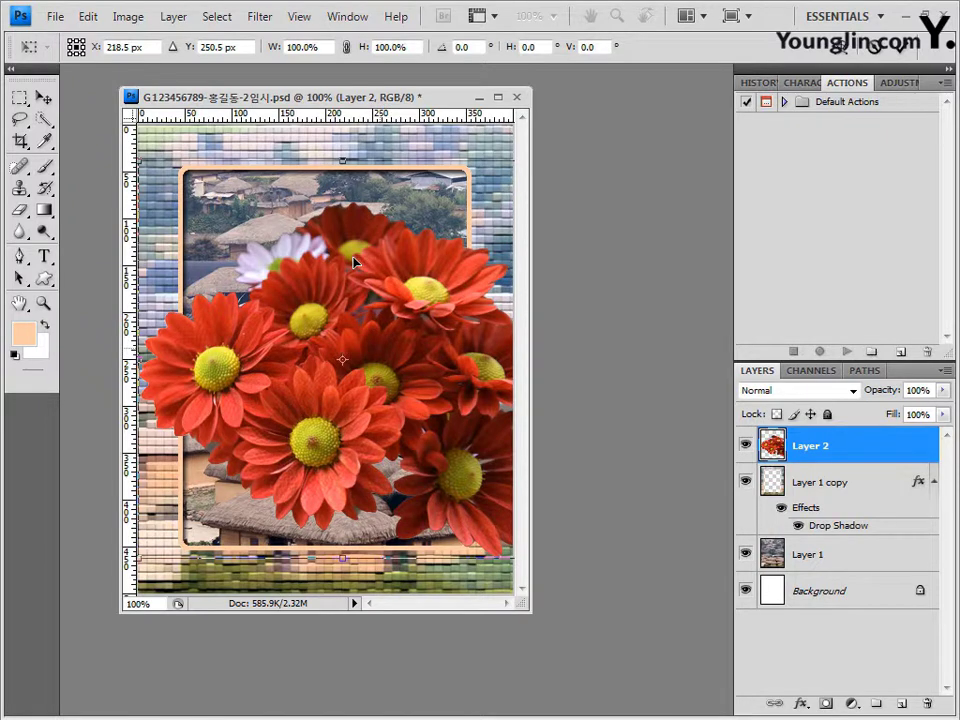
left_click_drag(383, 366, 355, 270)
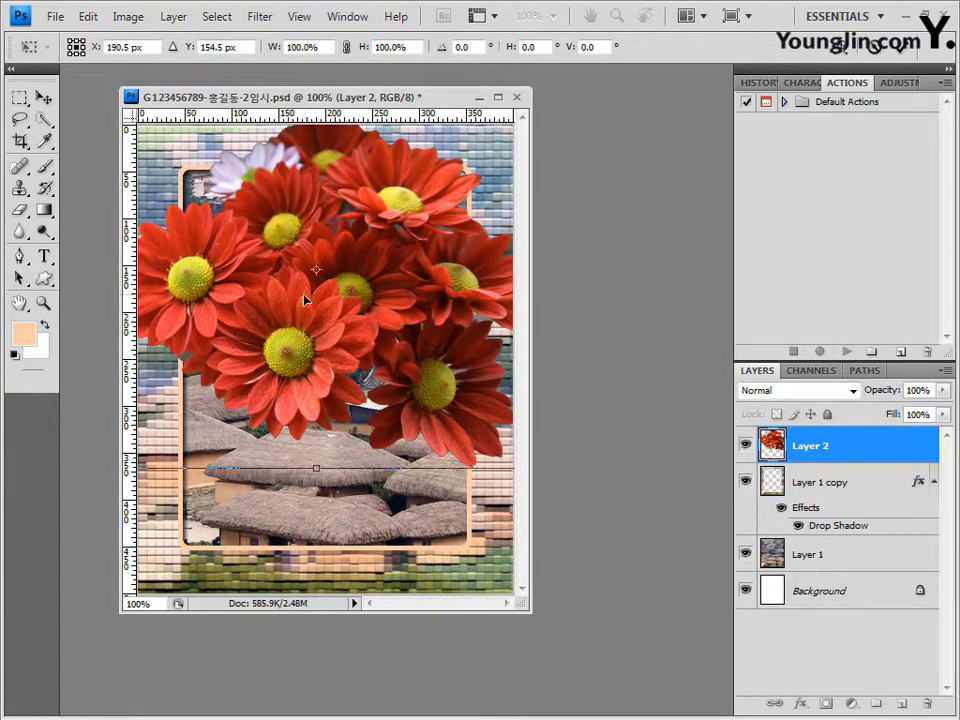
right_click(350, 213)
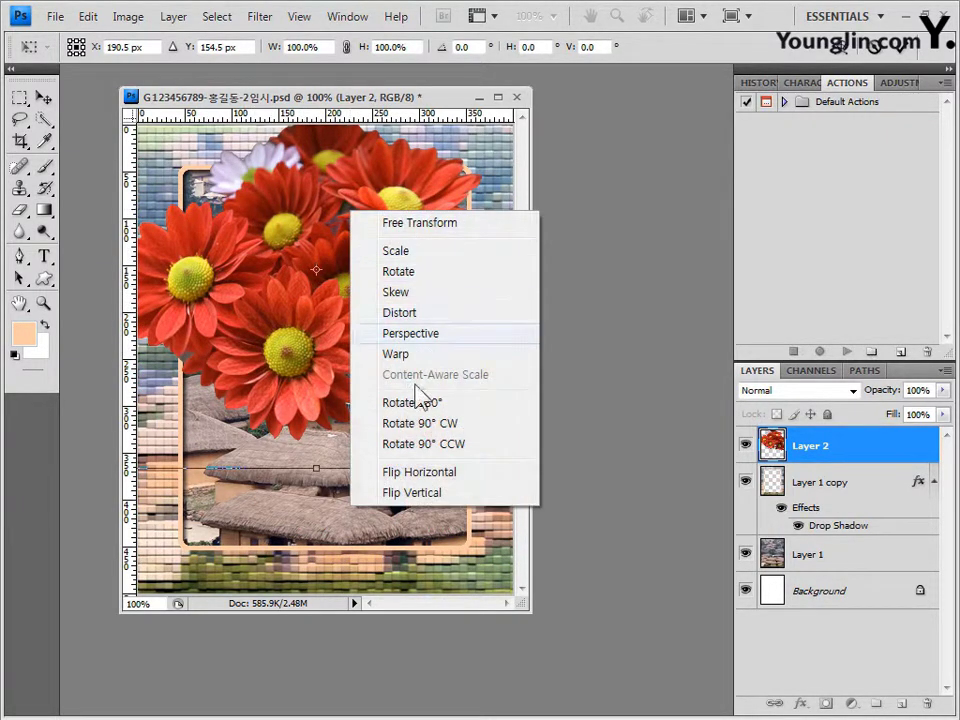
left_click(475, 482)
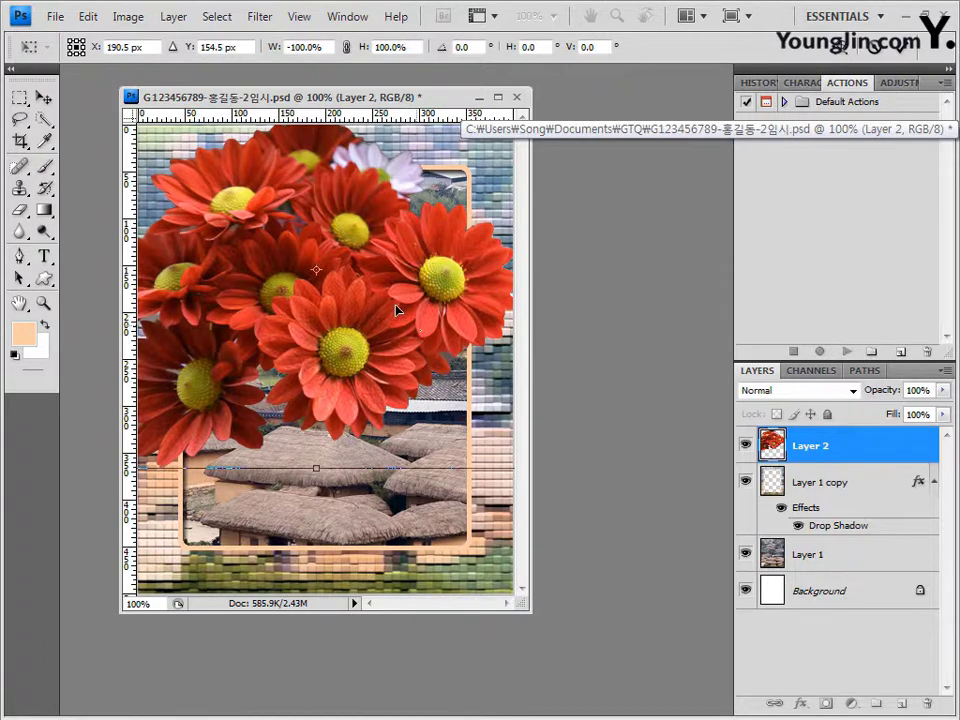
left_click_drag(396, 311, 375, 289)
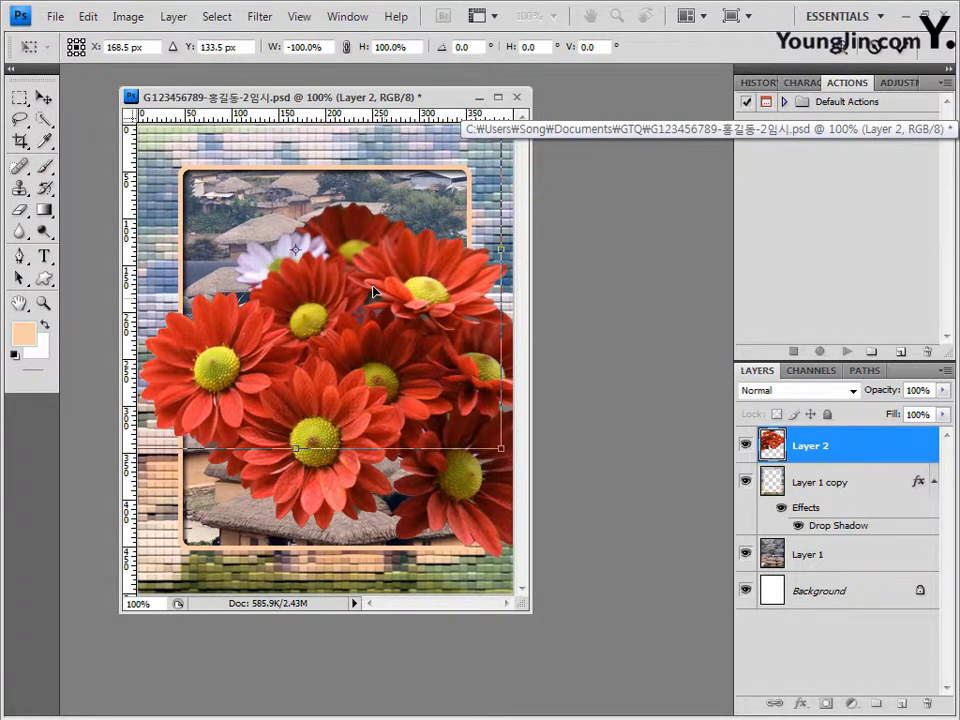
left_click_drag(477, 425, 384, 312)
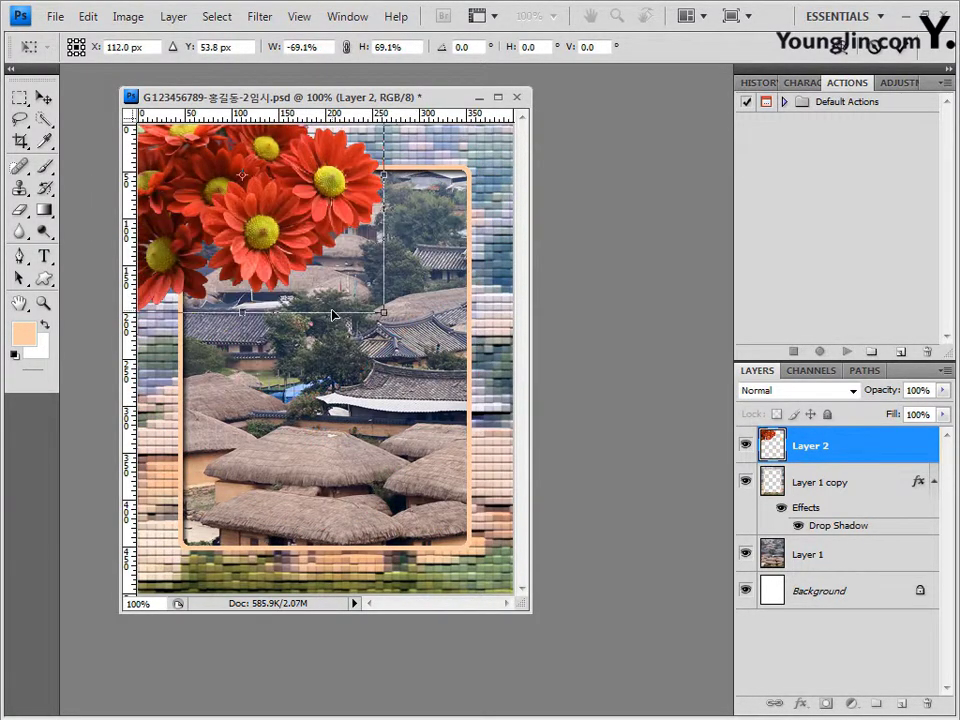
key("Return")
key("w")
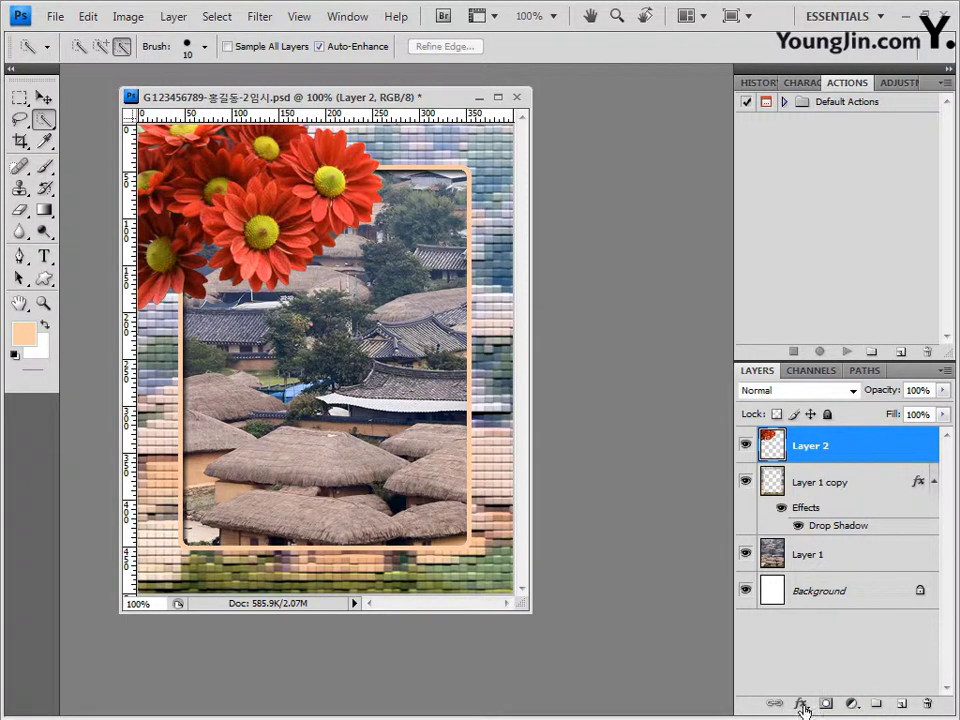
Add a Hue/Saturation adjustment layer with Hue -116 and clip it to the flower layer.
left_click(852, 704)
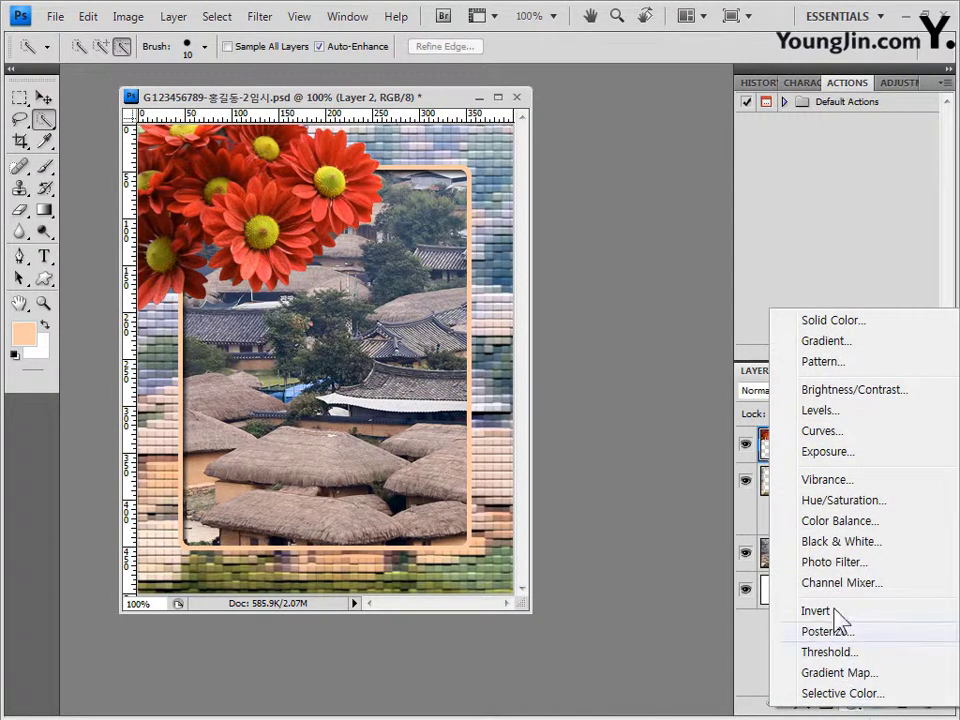
left_click(851, 505)
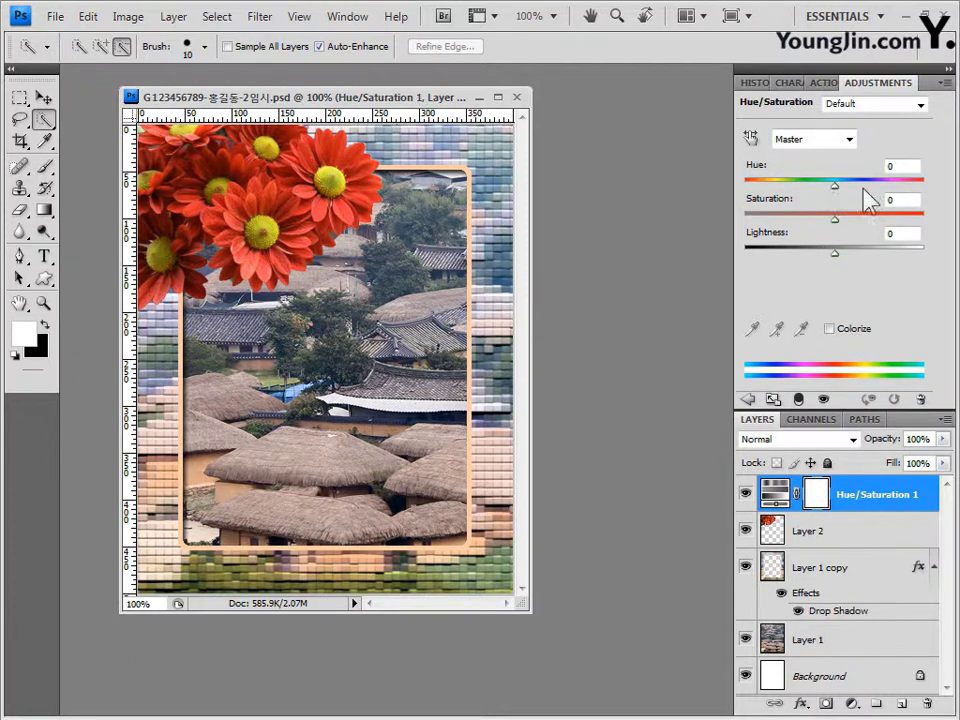
left_click_drag(836, 187, 767, 186)
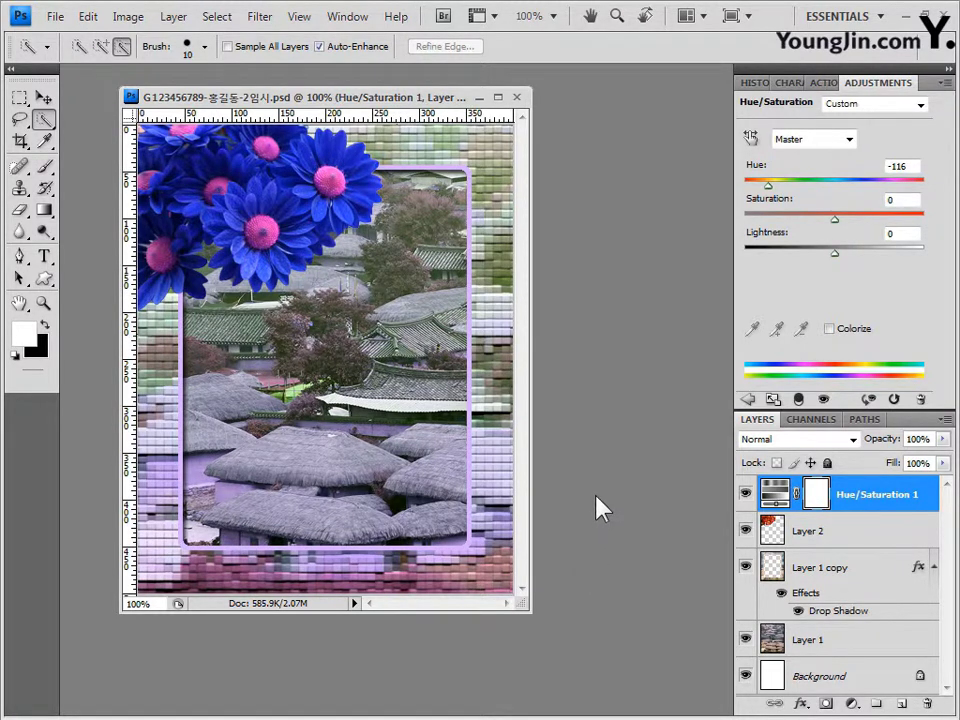
left_click(862, 513, "alt")
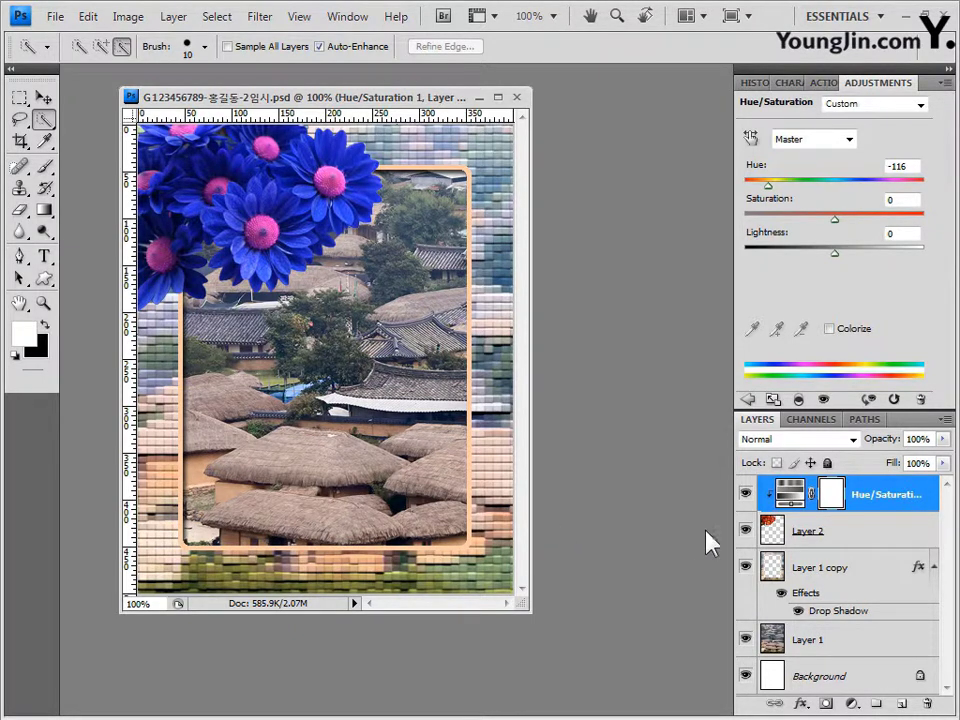
Add a Drop Shadow layer style with the default settings to the flower layer.
left_click(832, 537)
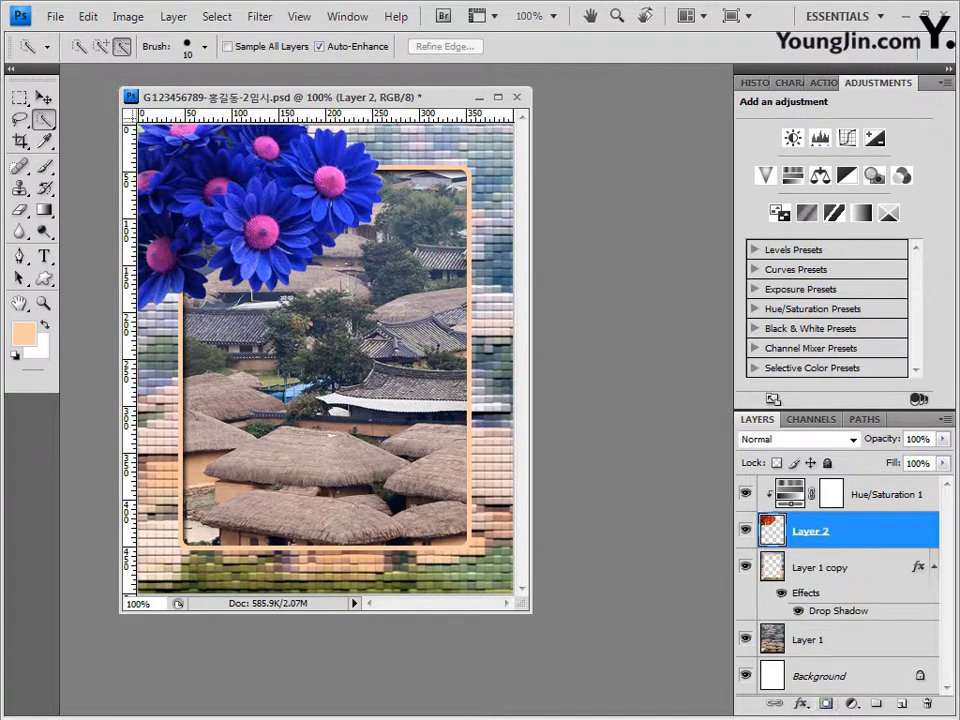
left_click(806, 705)
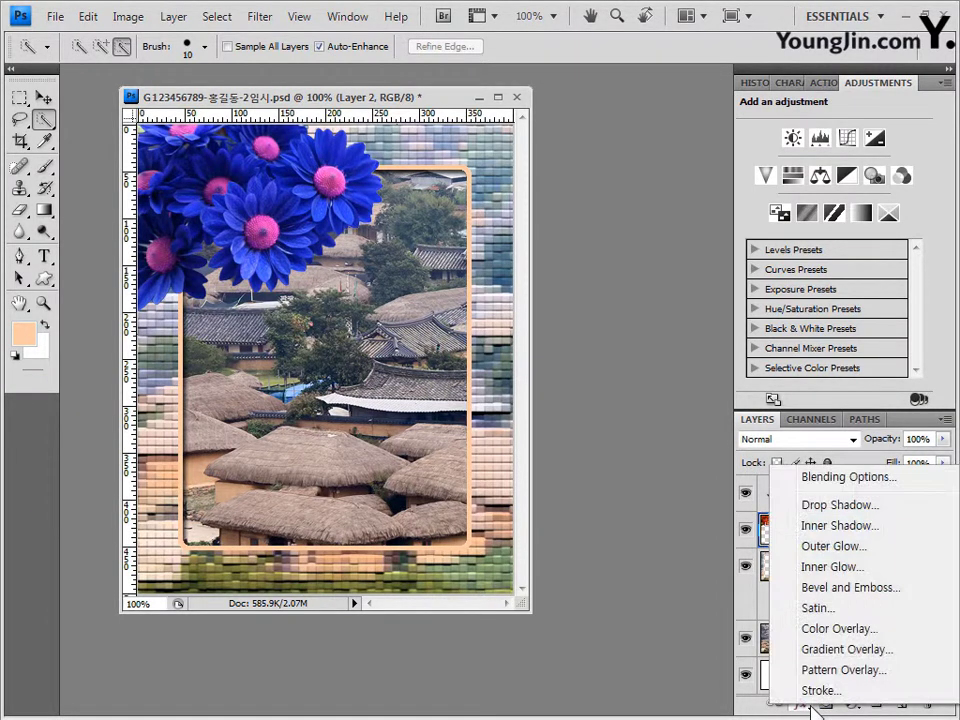
left_click(657, 264)
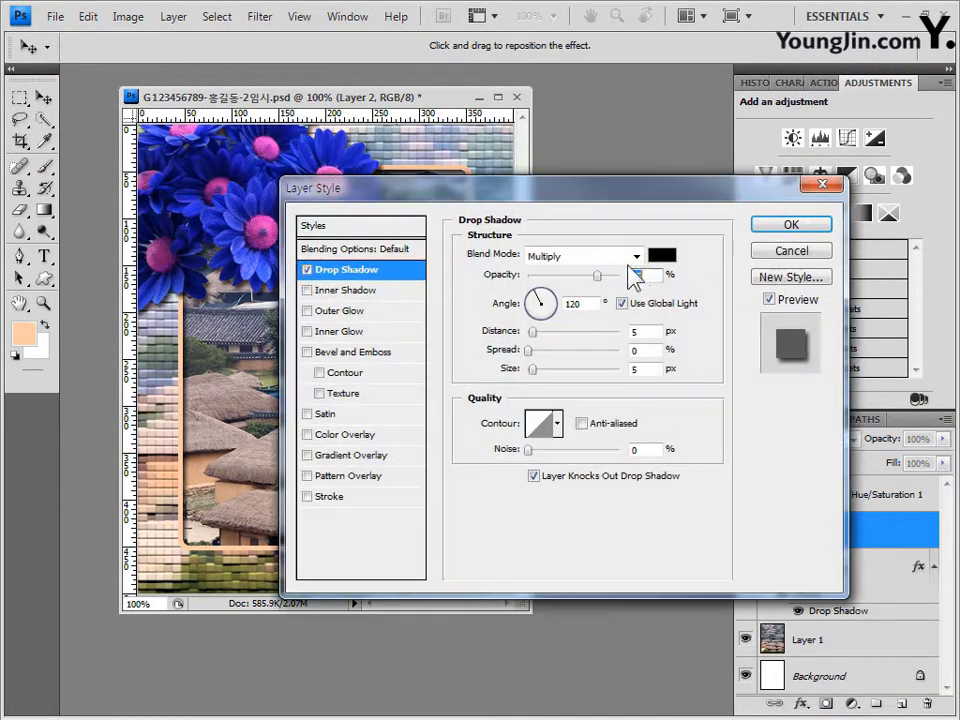
left_click(797, 226)
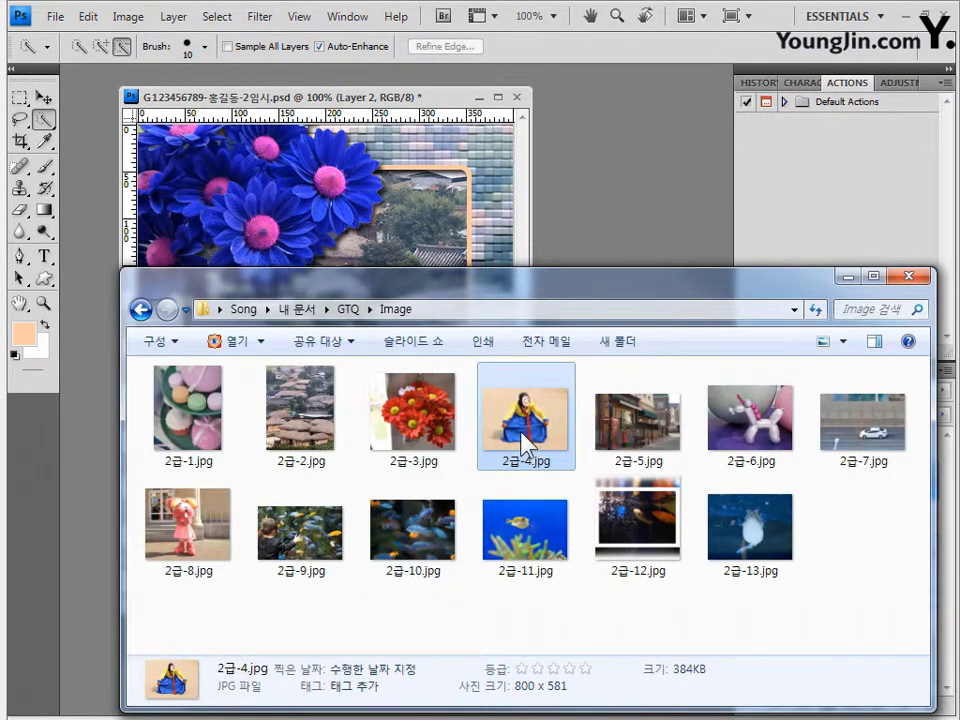
Open 2급-4.jpg and select the whole masked figure with the Quick Selection tool, adding to the selection with a 20 px brush.
left_click_drag(514, 456, 606, 167)
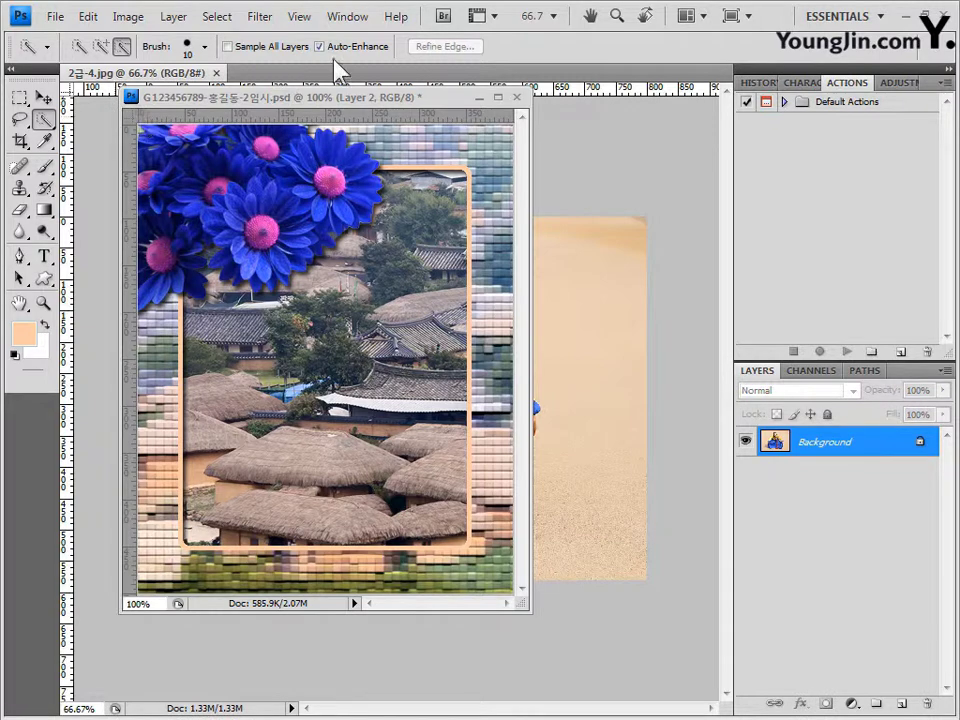
left_click_drag(140, 72, 459, 189)
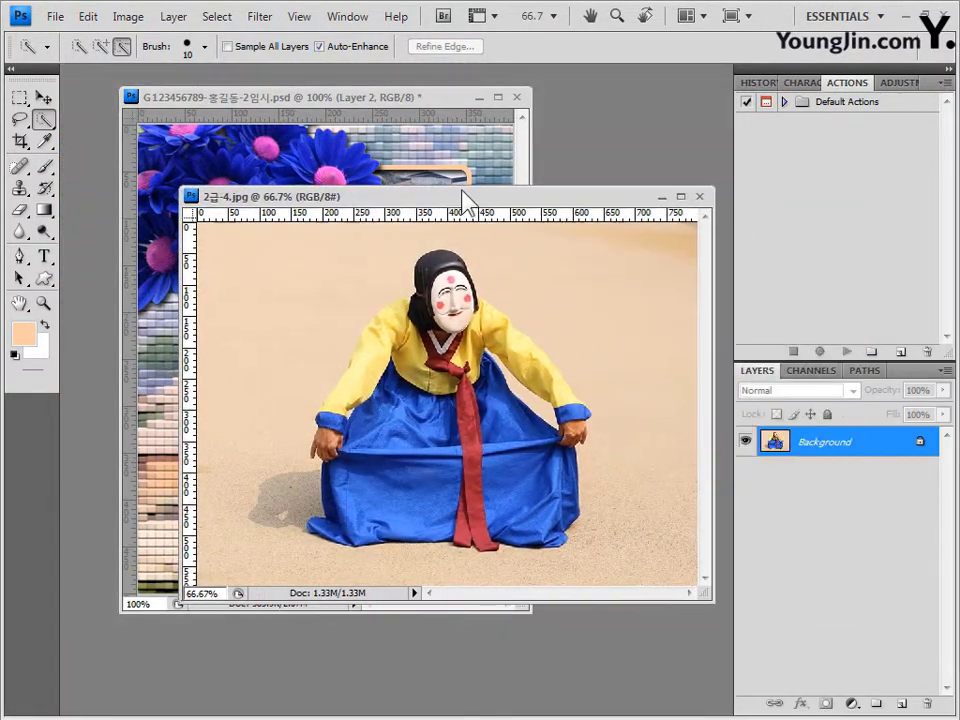
right_click(45, 118)
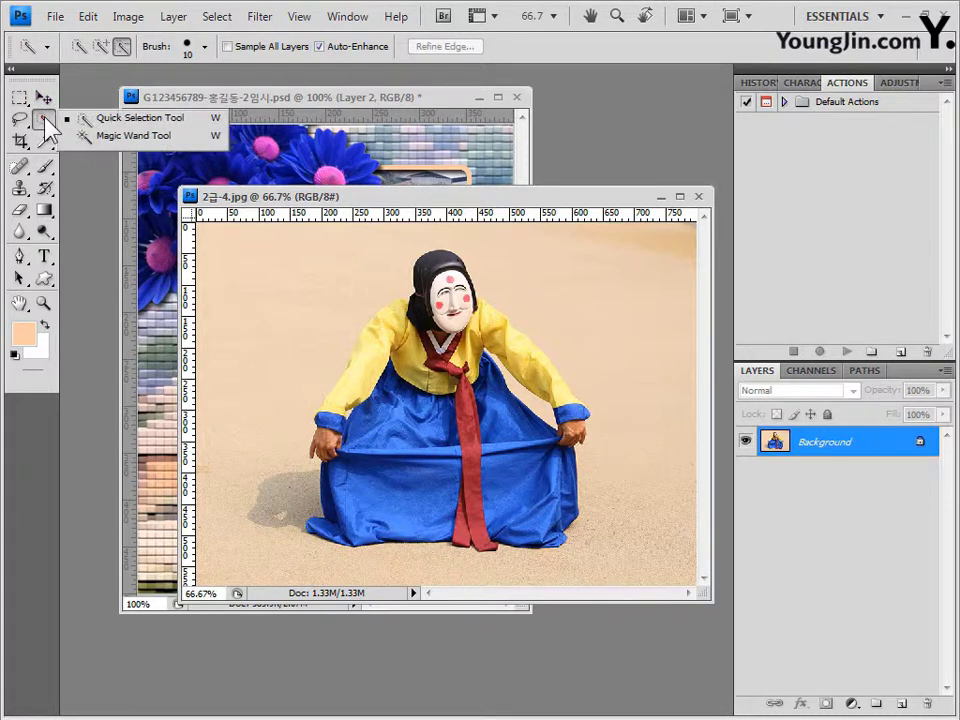
left_click(45, 121)
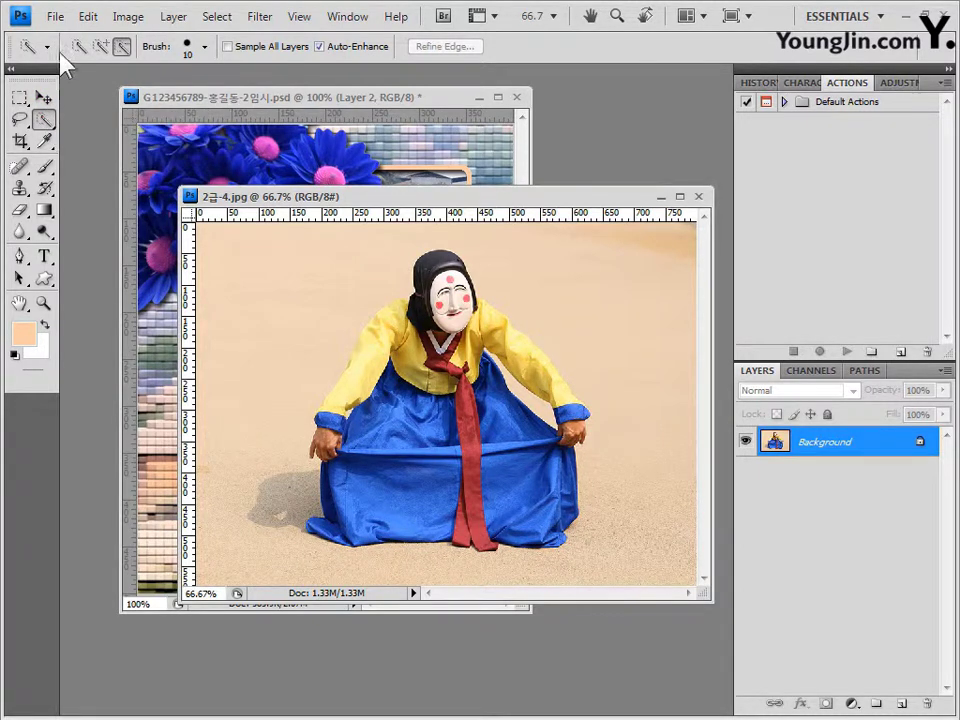
left_click(100, 50)
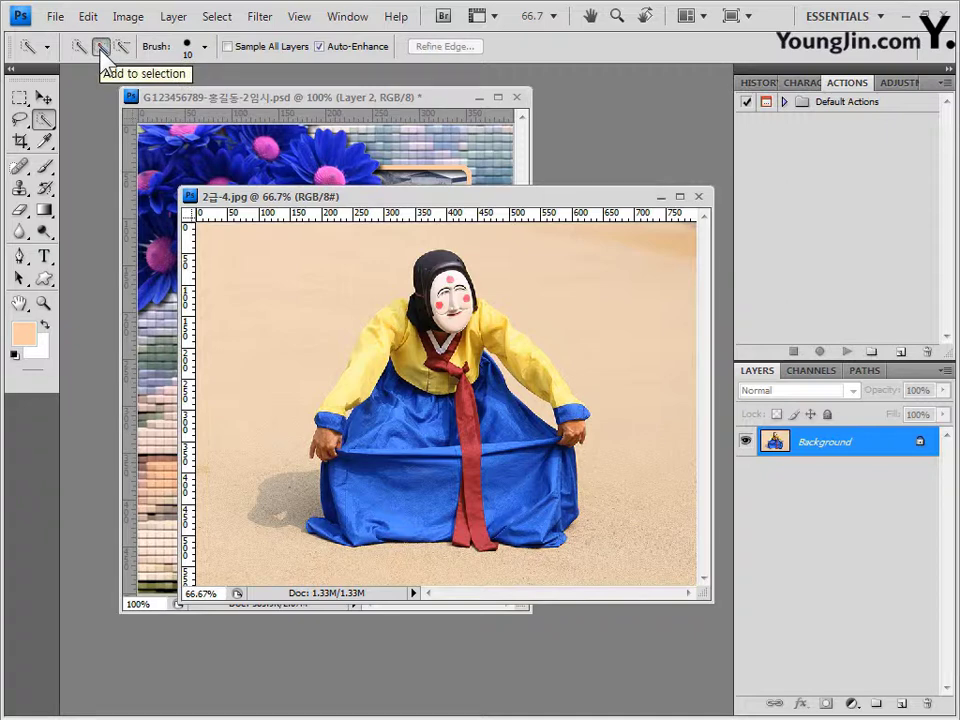
left_click(205, 47)
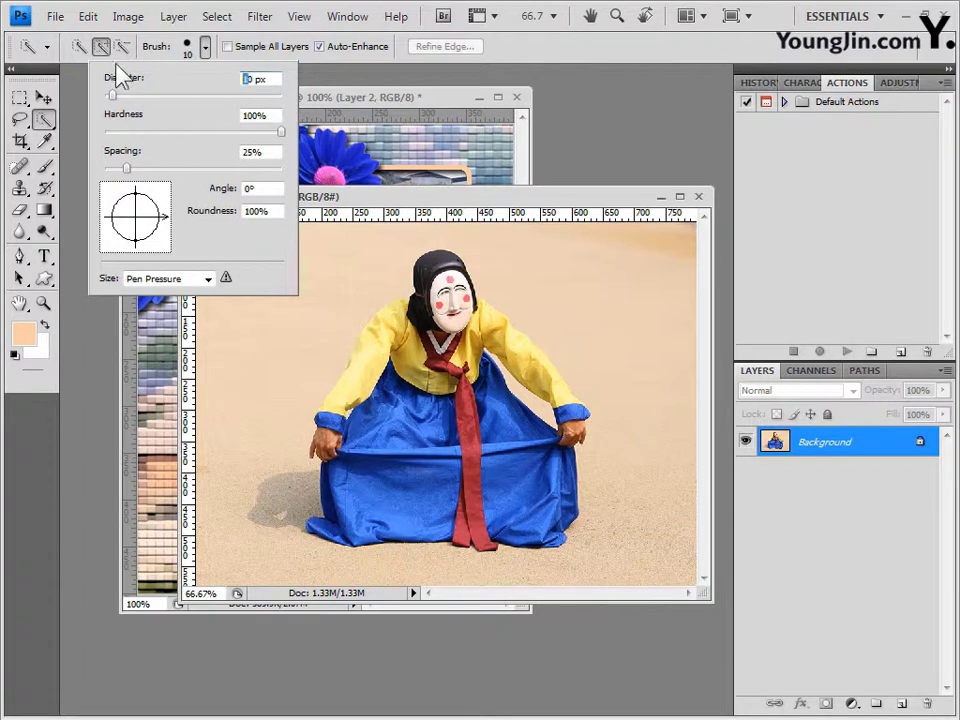
type("20")
left_click(428, 207)
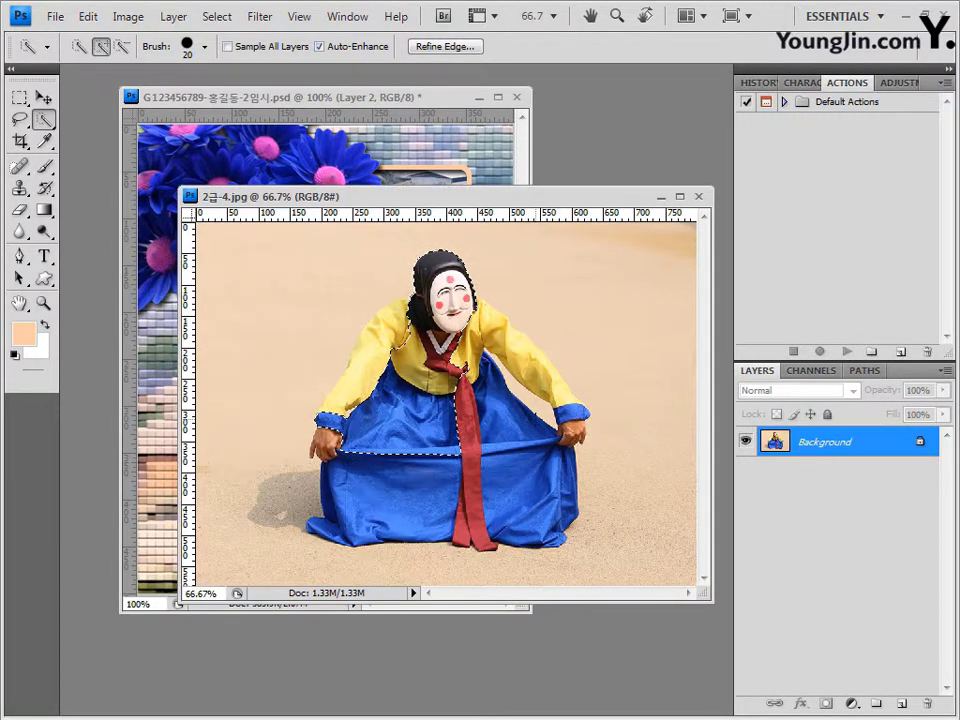
left_click(437, 432)
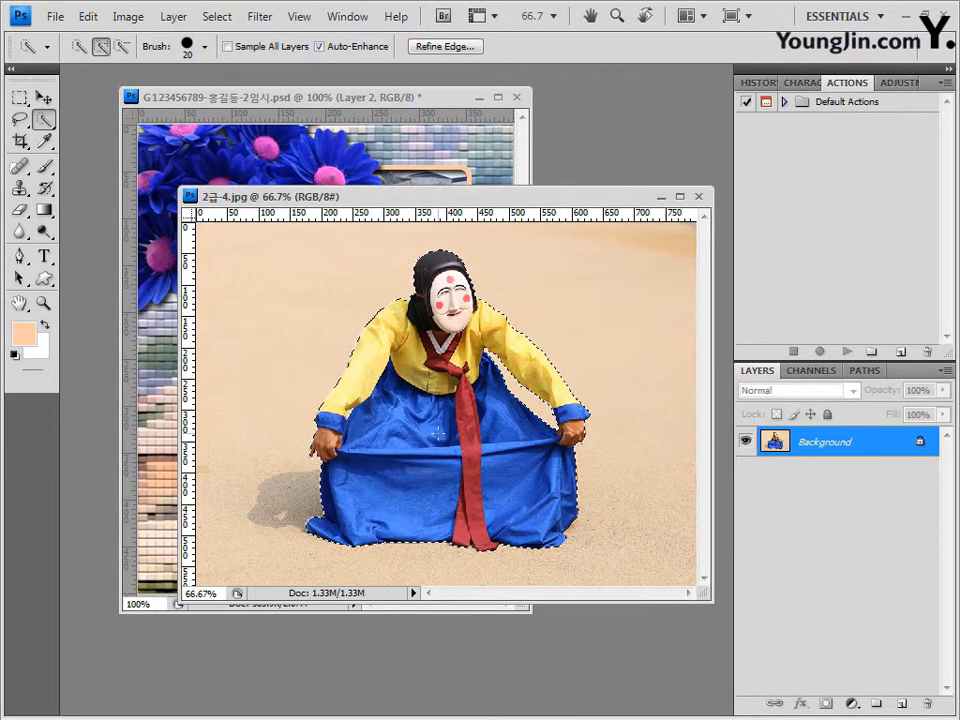
Copy the selected figure into the village composition as a new layer directly above Layer 1, and close 2급-4.jpg.
left_click(381, 97)
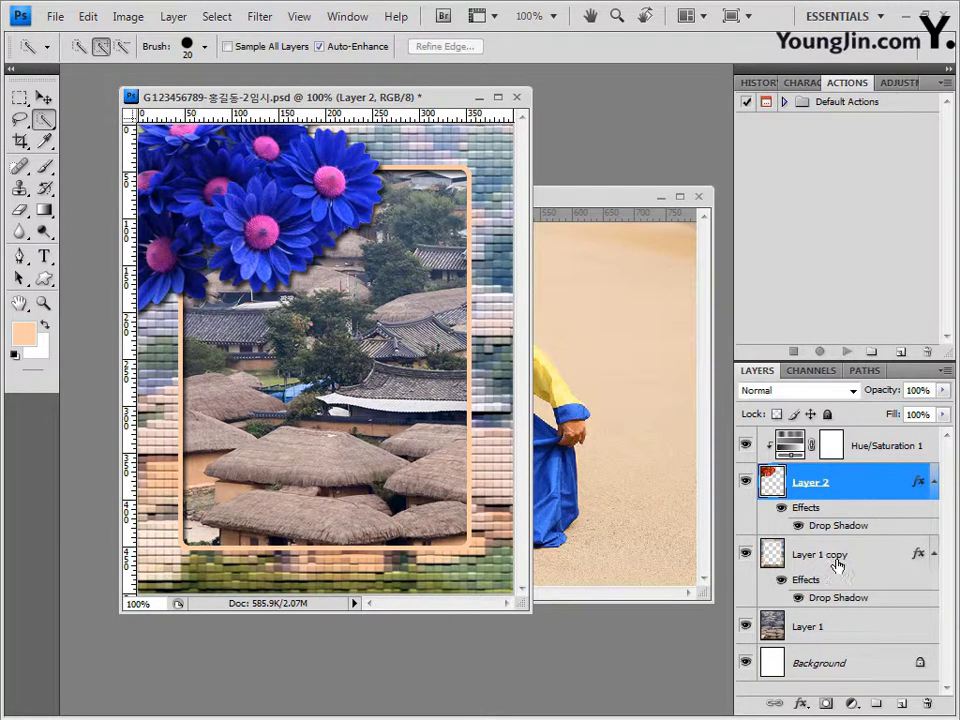
left_click(836, 632)
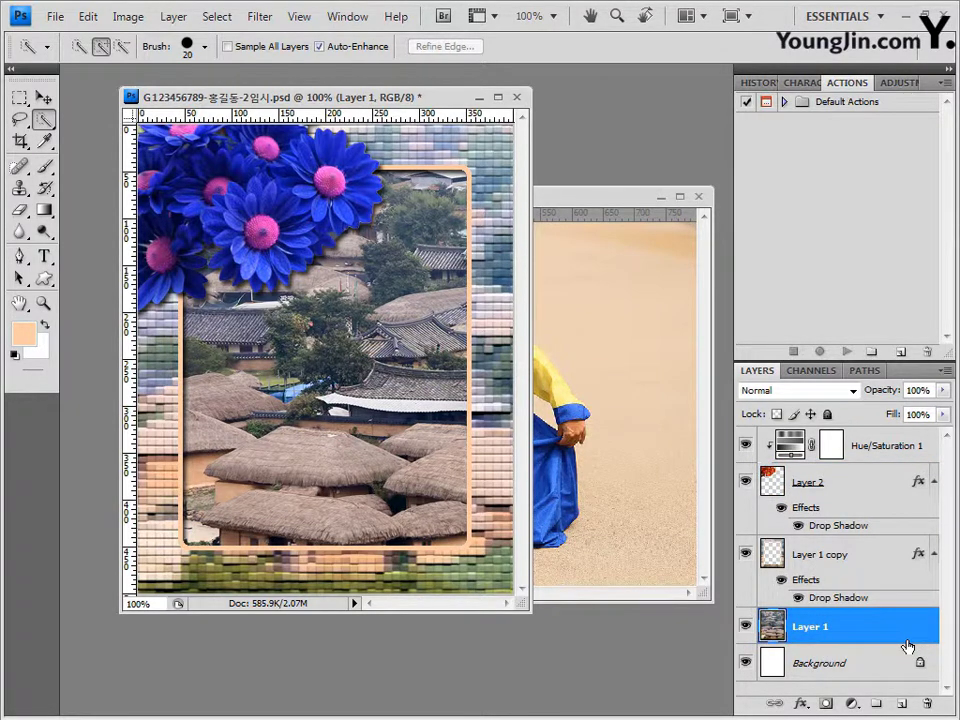
key("ctrl+v")
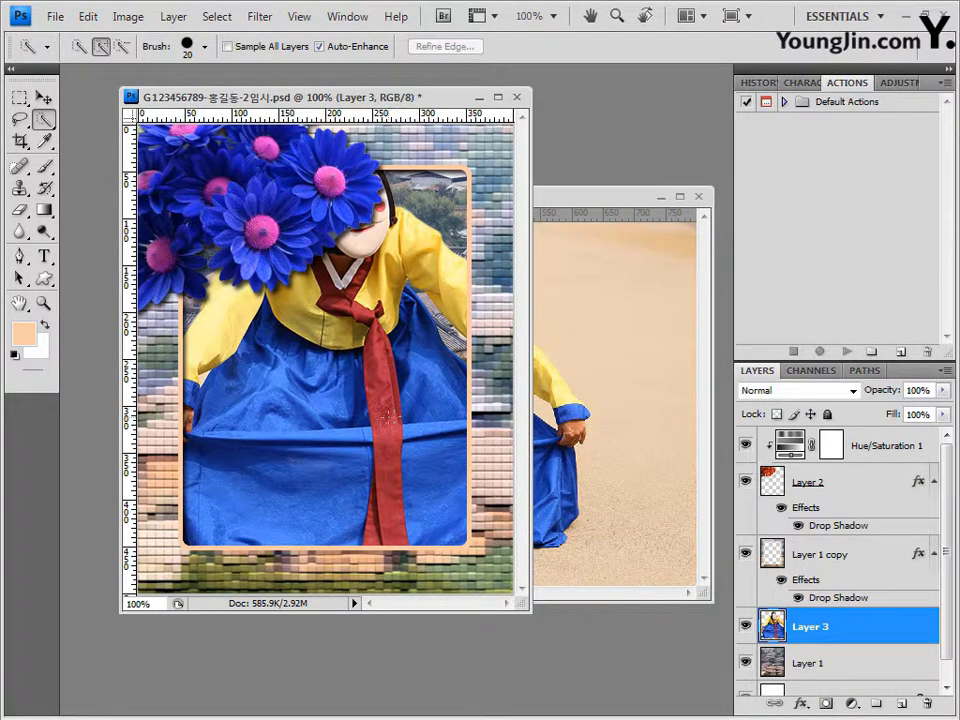
left_click(606, 221)
left_click(698, 198)
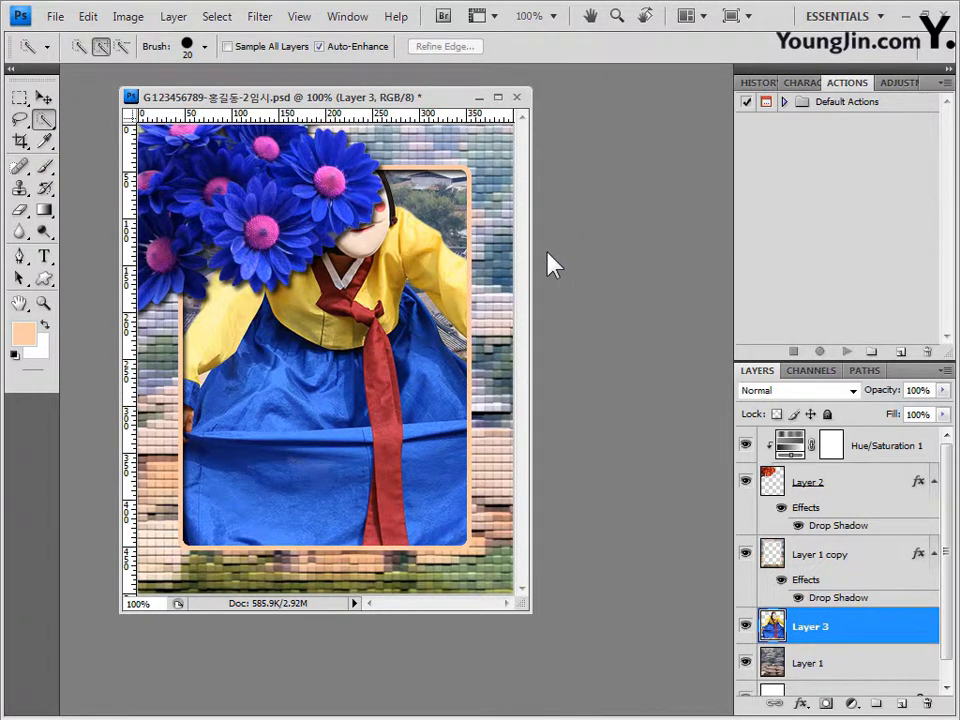
Scale the figure layer to about 43.9% width and 40.7% height, flip it horizontally, and place it in the frame's lower-right corner.
key("ctrl+t")
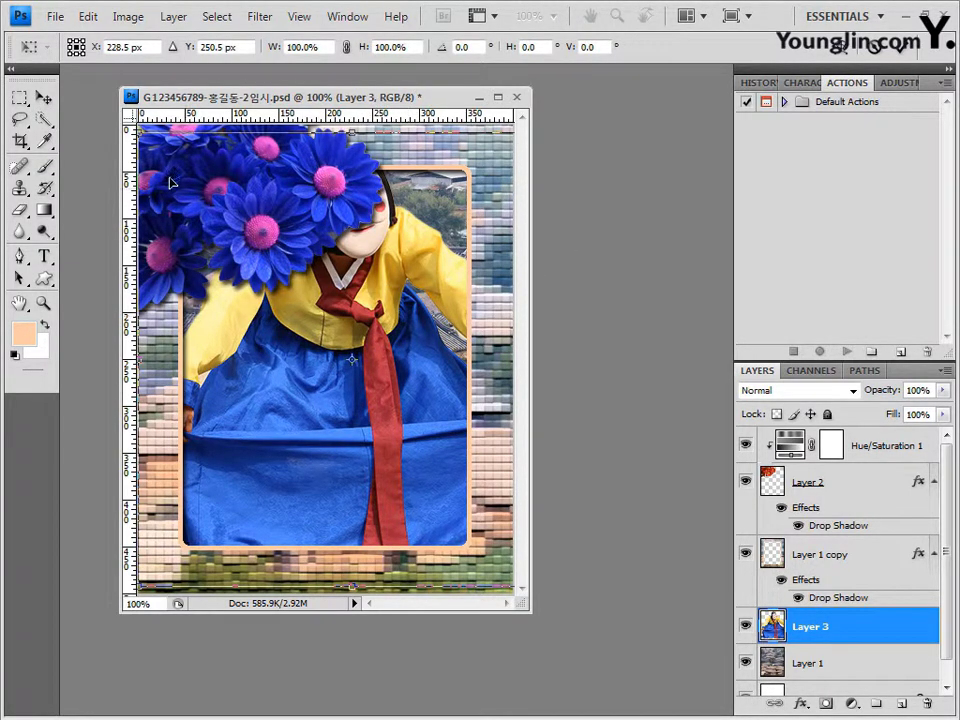
left_click_drag(110, 102, 388, 408)
right_click(417, 401)
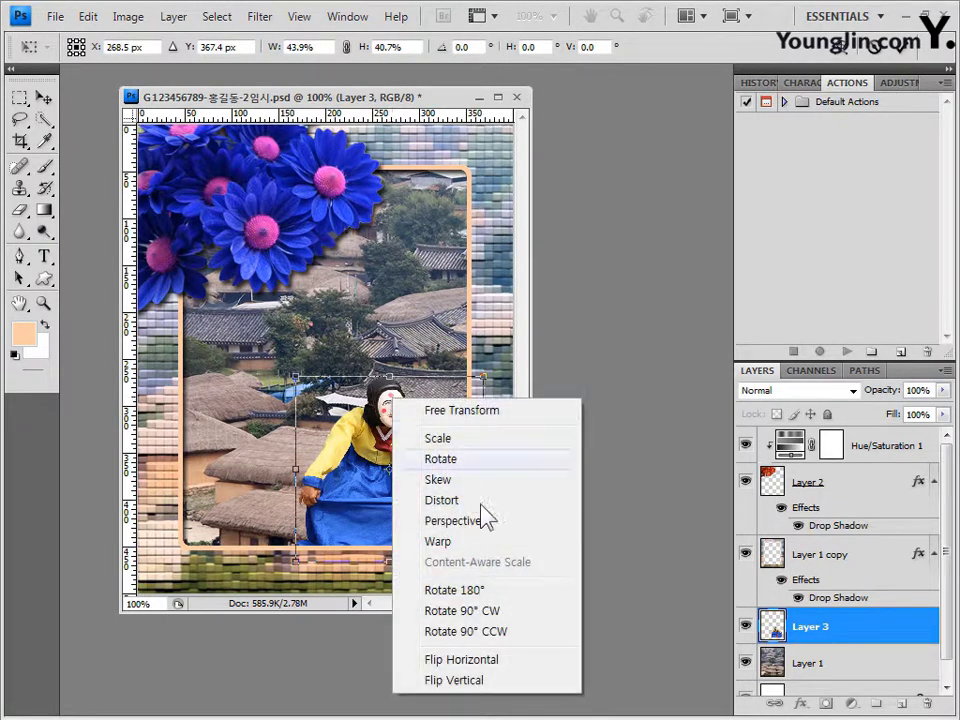
left_click(488, 659)
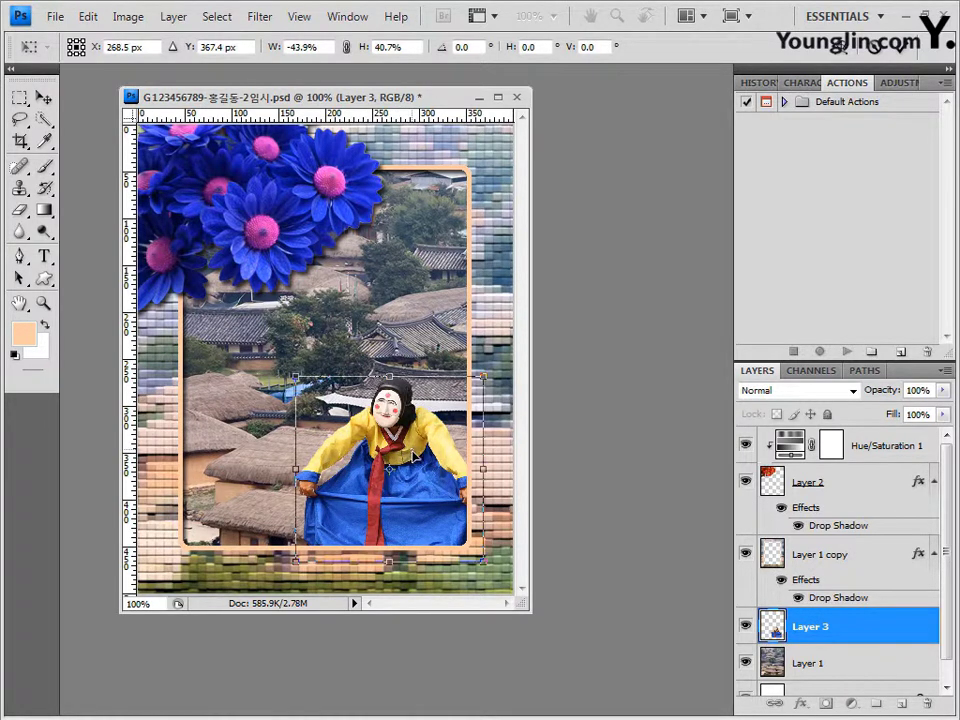
key("Left")
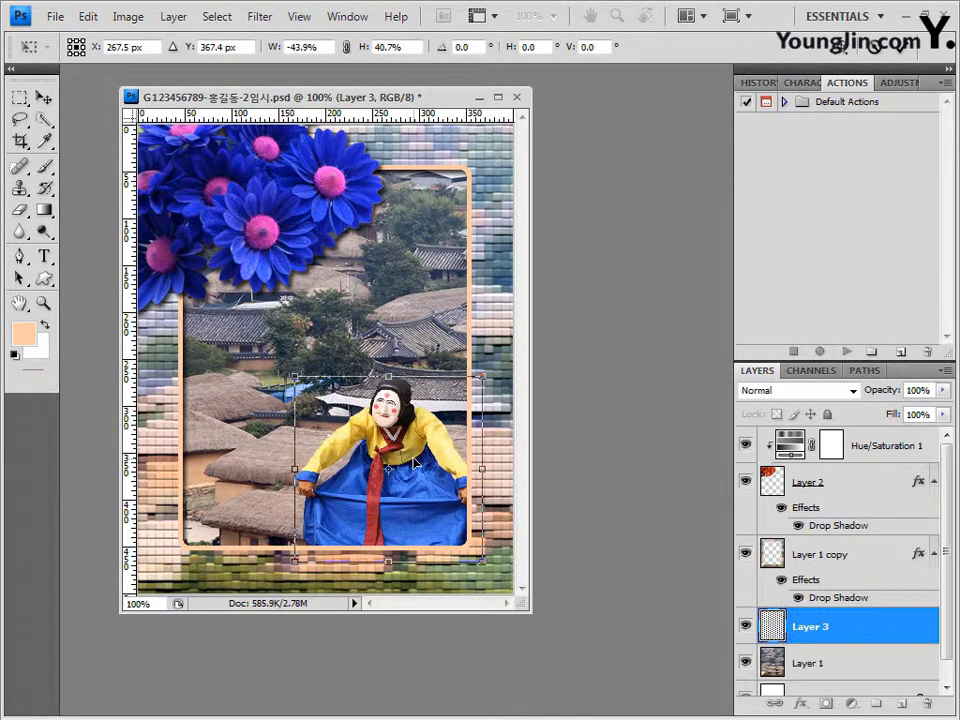
key("Right")
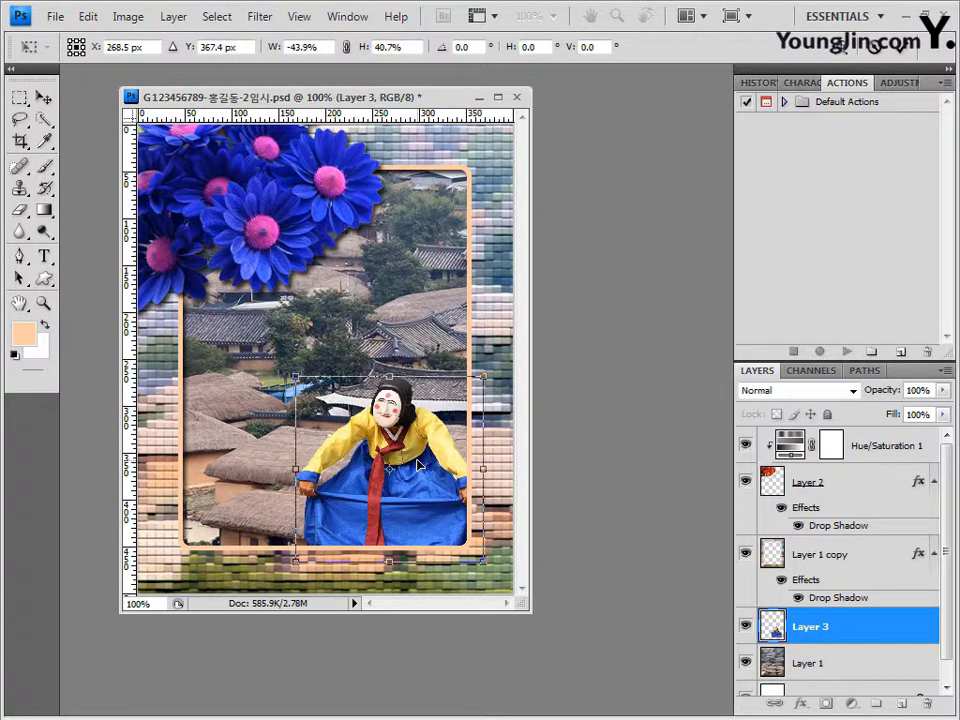
key("Left")
key("Left")
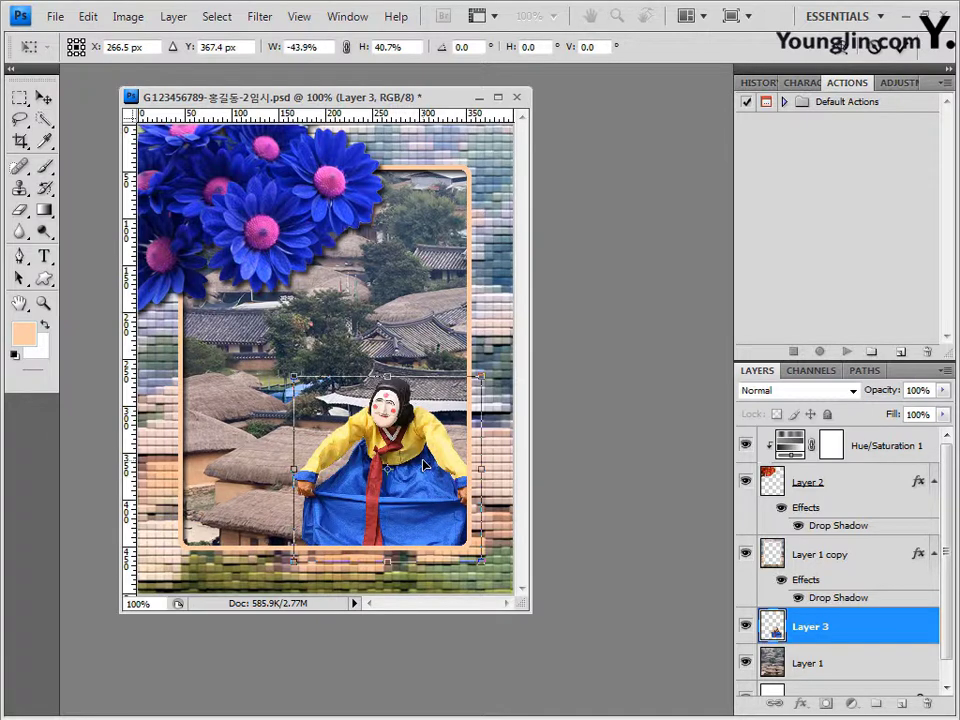
key("Return")
key("w")
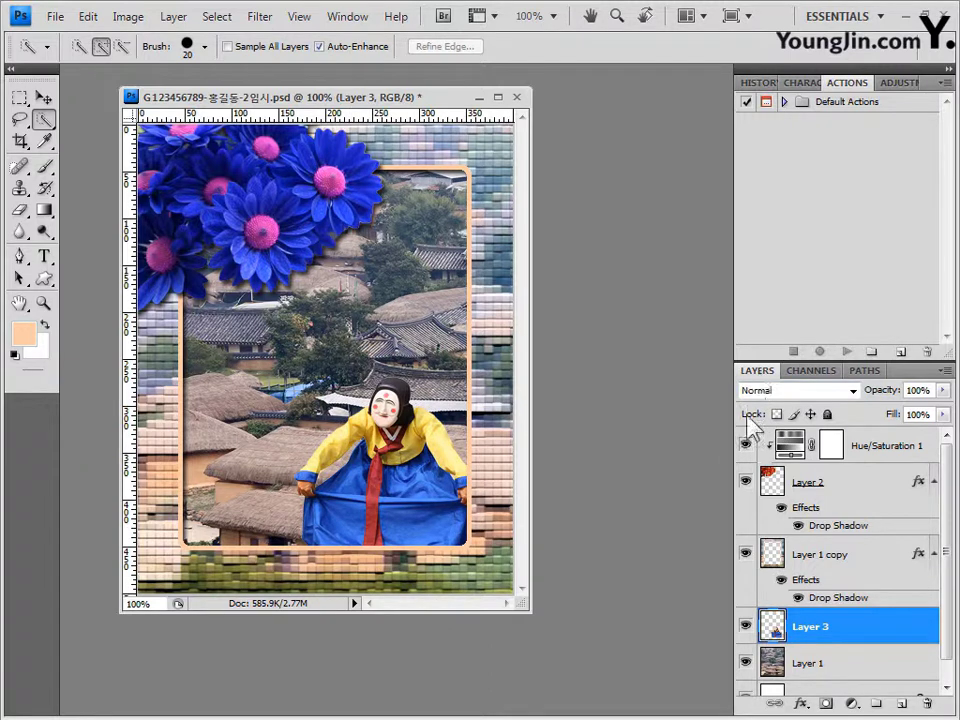
Add an Outer Glow layer style with the default settings to the figure layer.
left_click(801, 703)
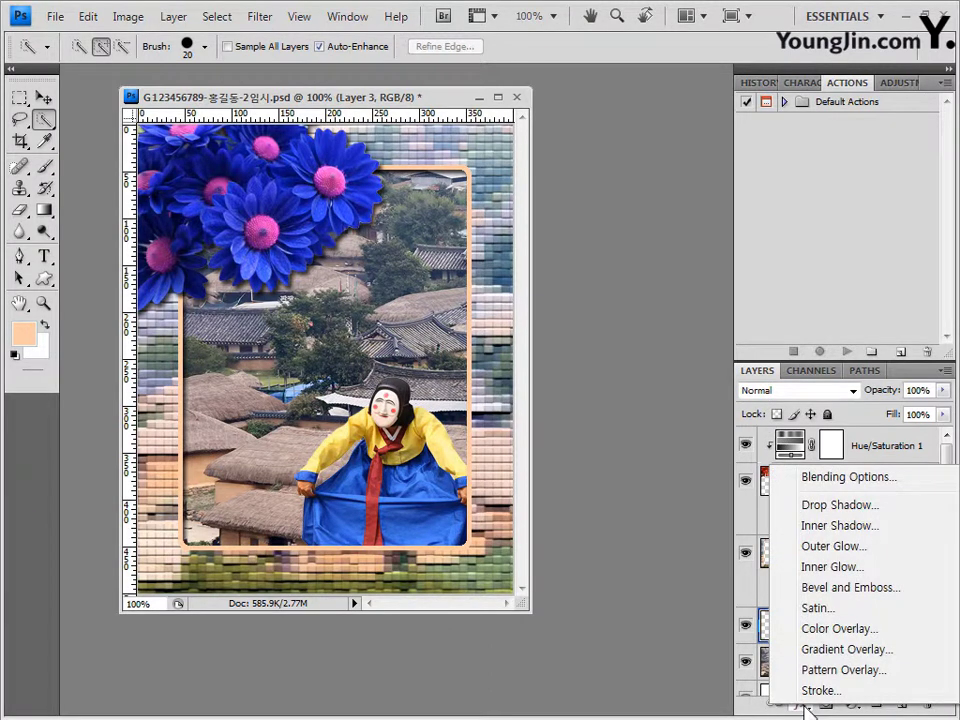
left_click(838, 547)
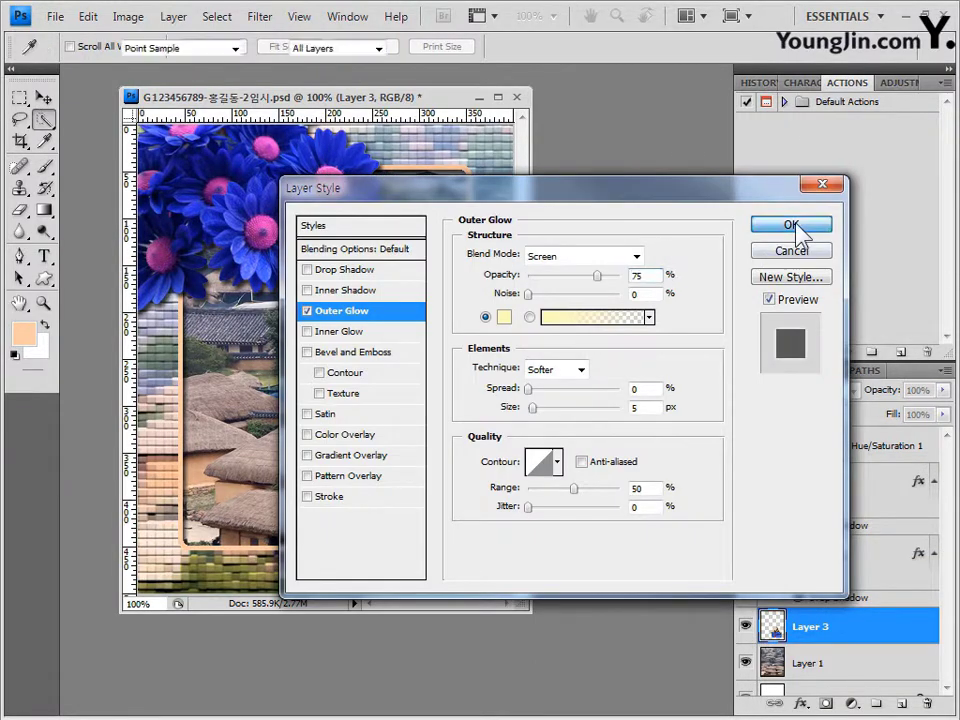
left_click(790, 222)
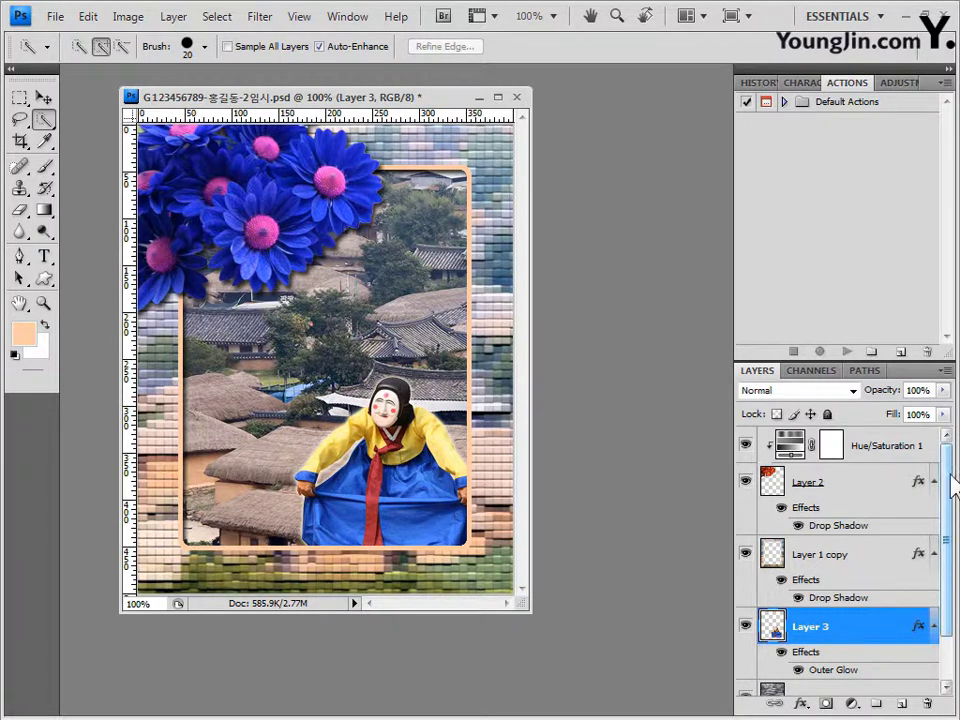
Select the Hue/Saturation 1 layer and set the Type tool to the 돋움 font at 35 pt.
left_click(898, 440)
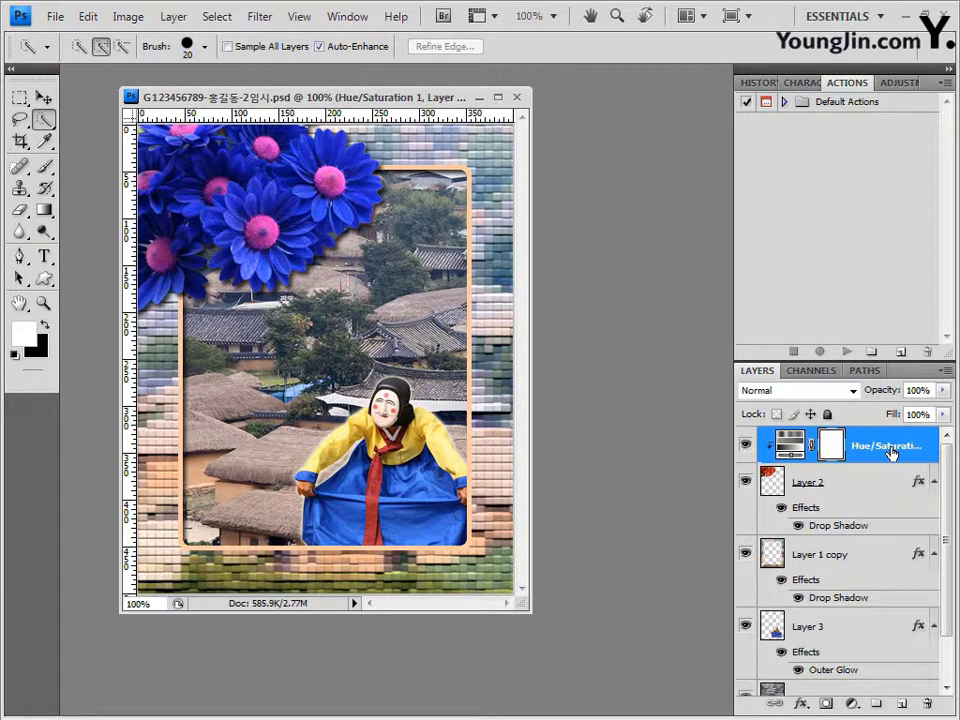
left_click(48, 262)
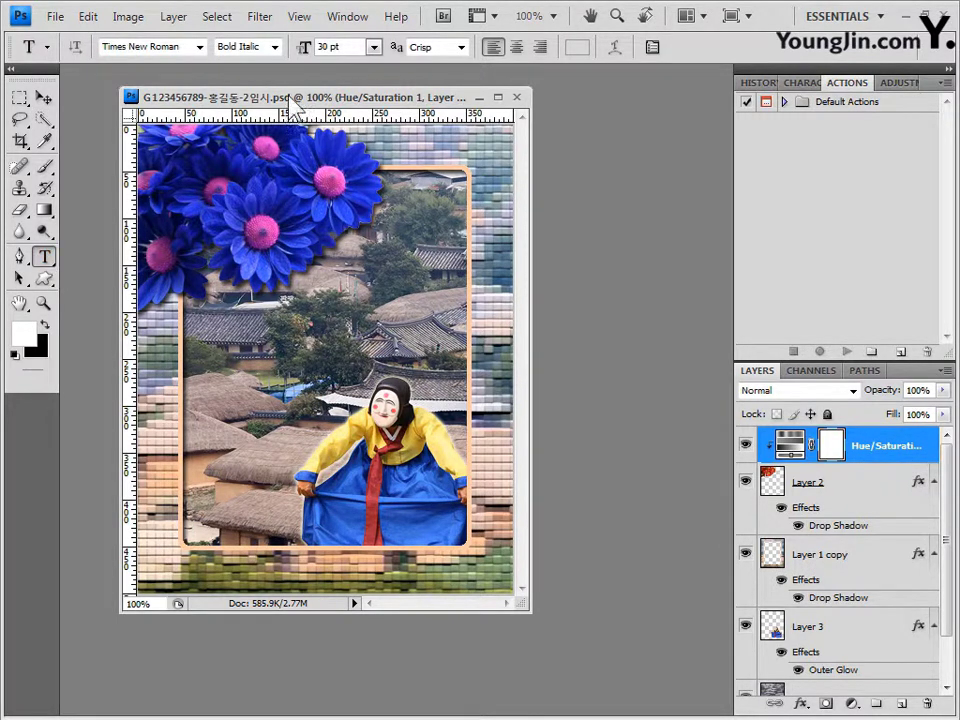
left_click(145, 51)
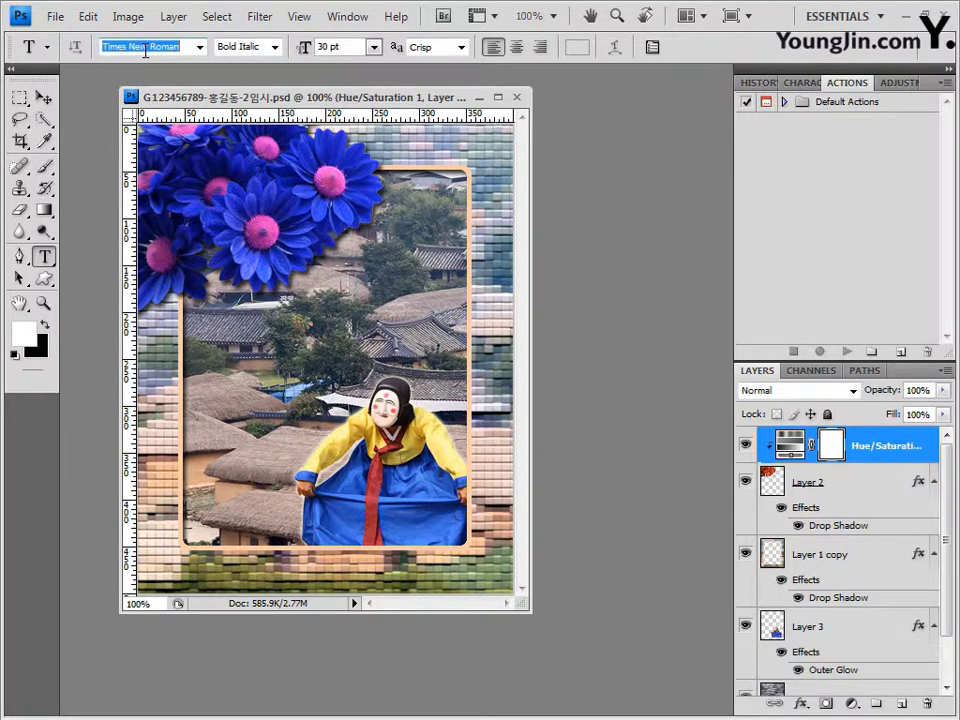
type("휴먼옛체")
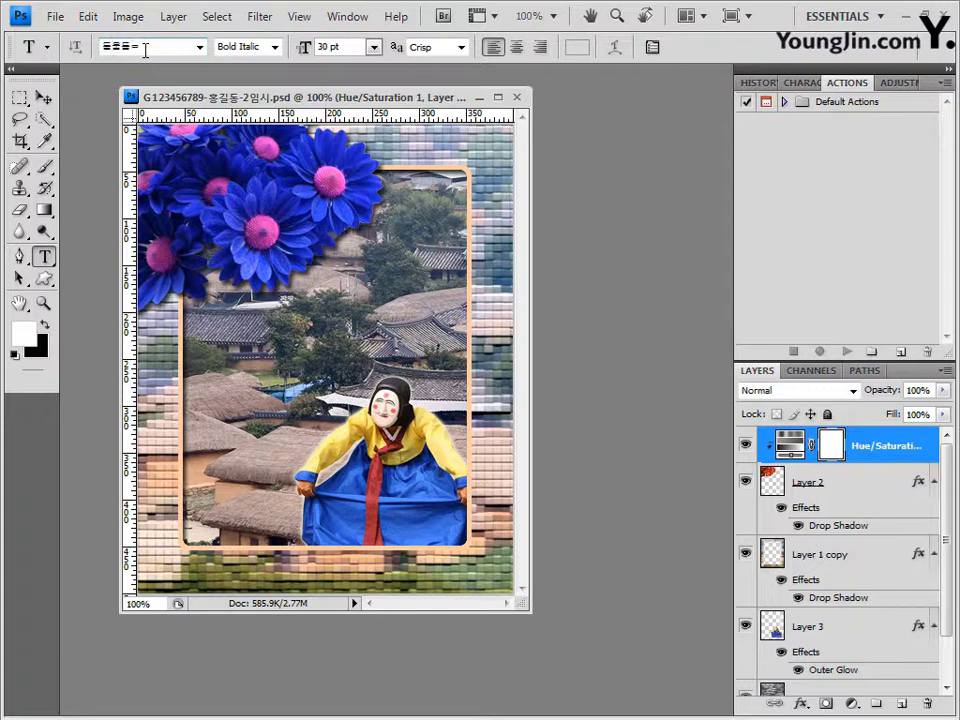
left_click(200, 47)
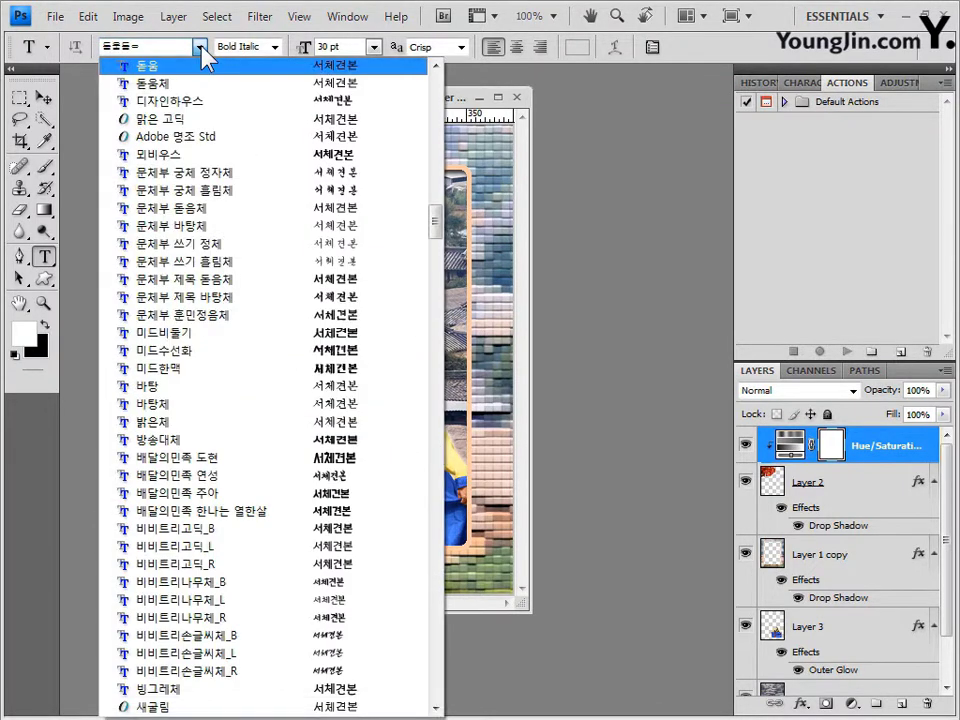
left_click(152, 68)
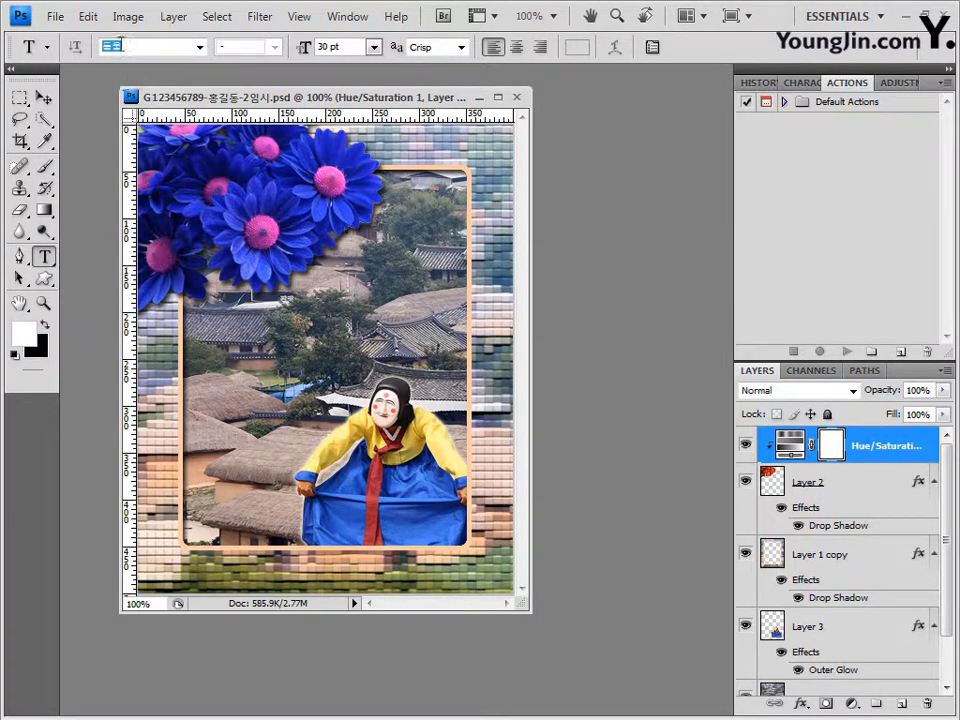
key("Tab")
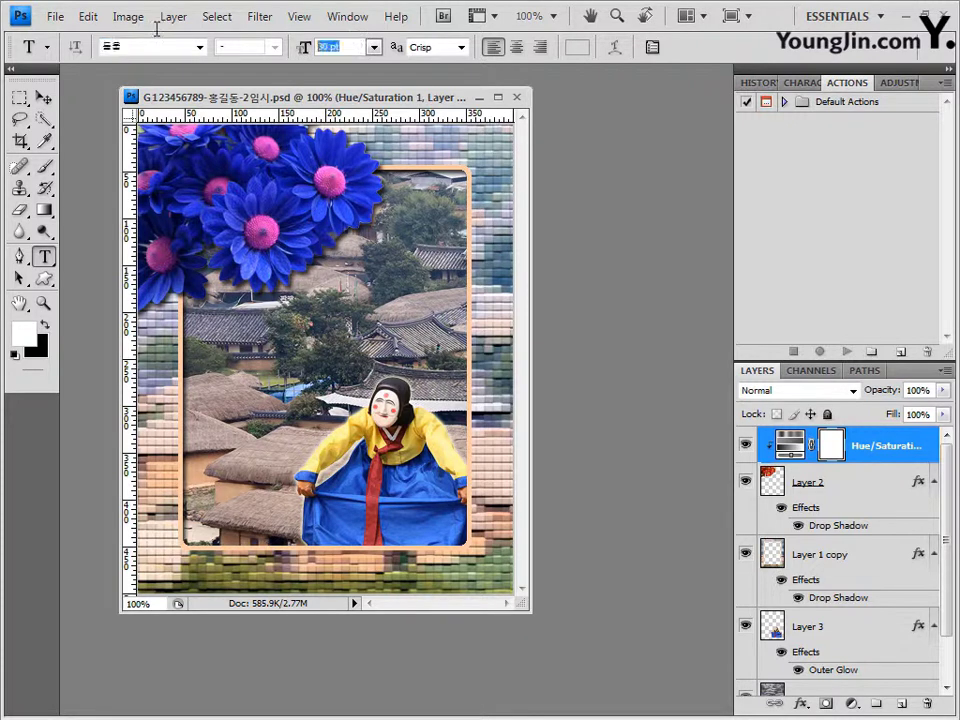
type("35")
Set the text color to #ff9933.
left_click(576, 53)
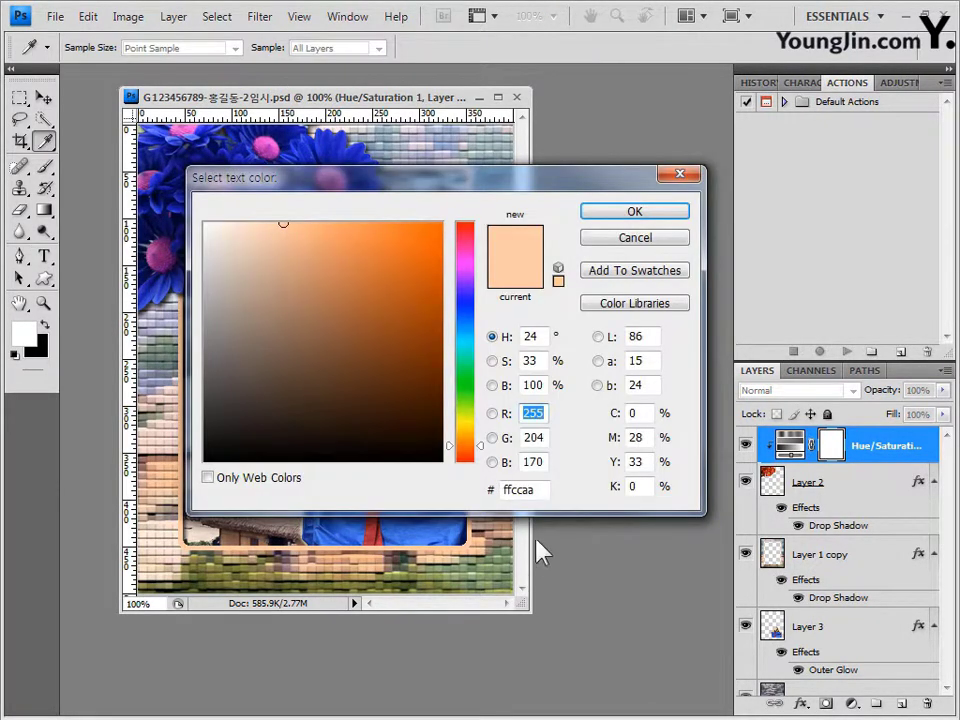
left_click_drag(540, 490, 503, 490)
type("ff9933")
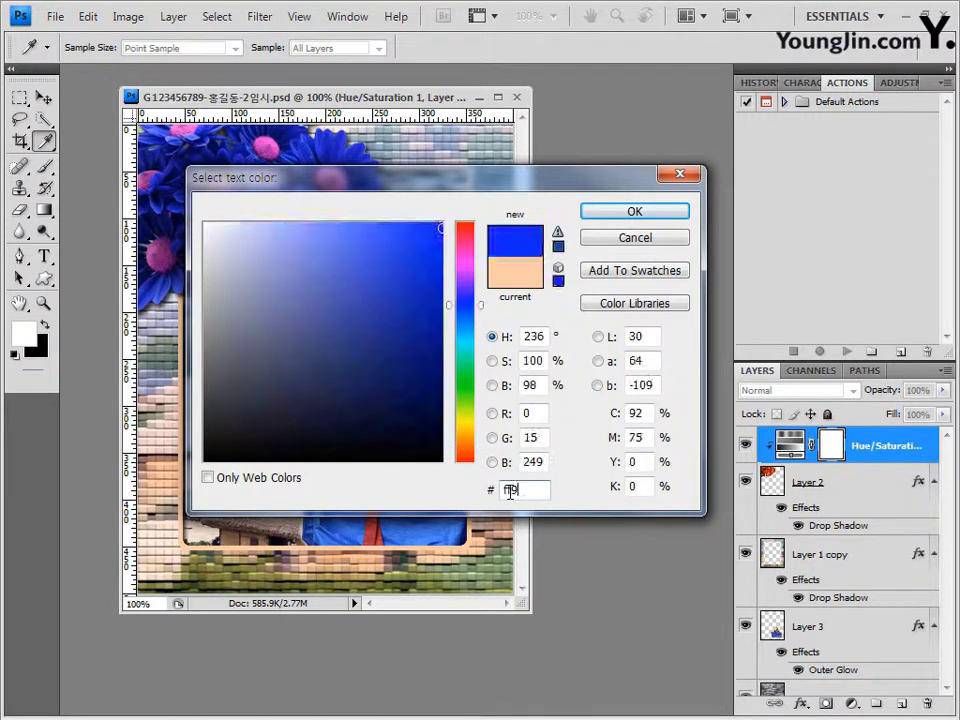
left_click(652, 212)
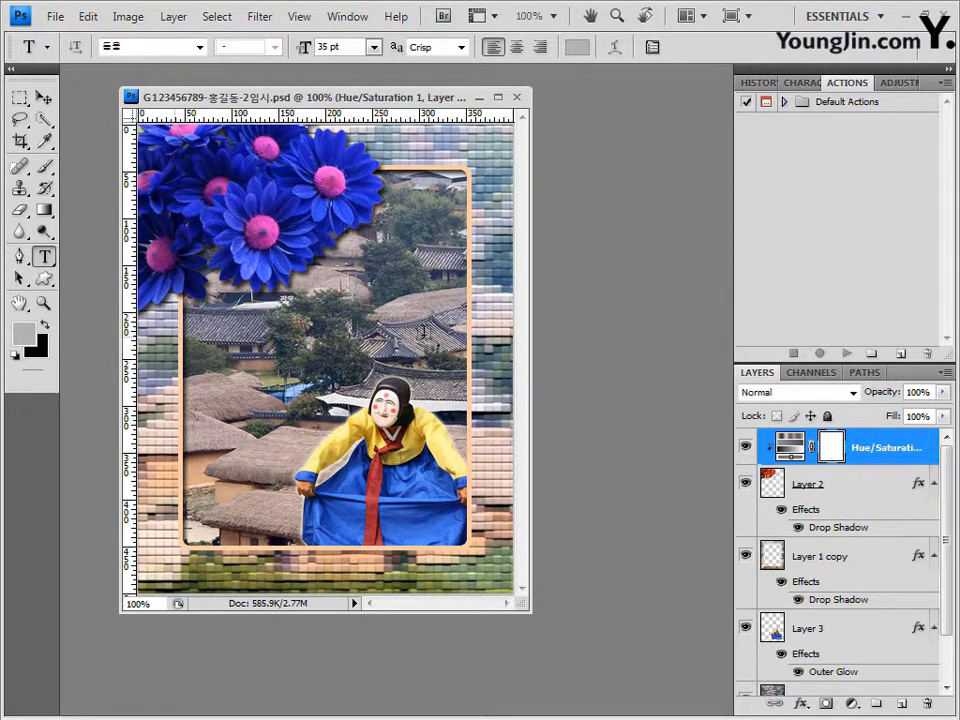
Add the text "민속마을 전통축제" across the middle of the village photo, starting at the frame's left edge.
left_click(178, 330)
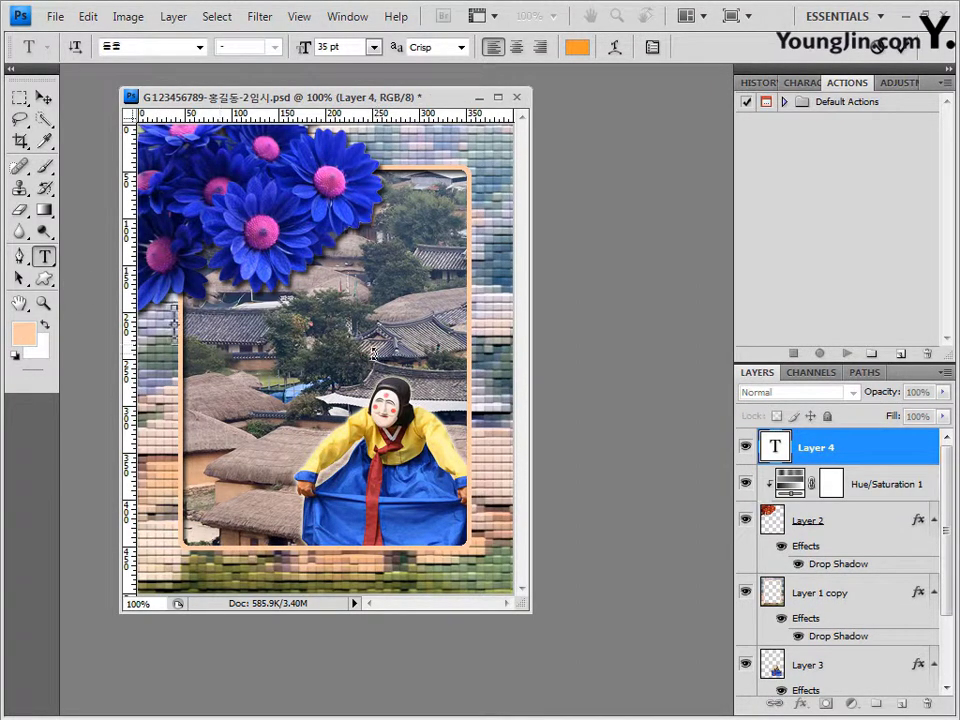
type("민속마을 전통축제")
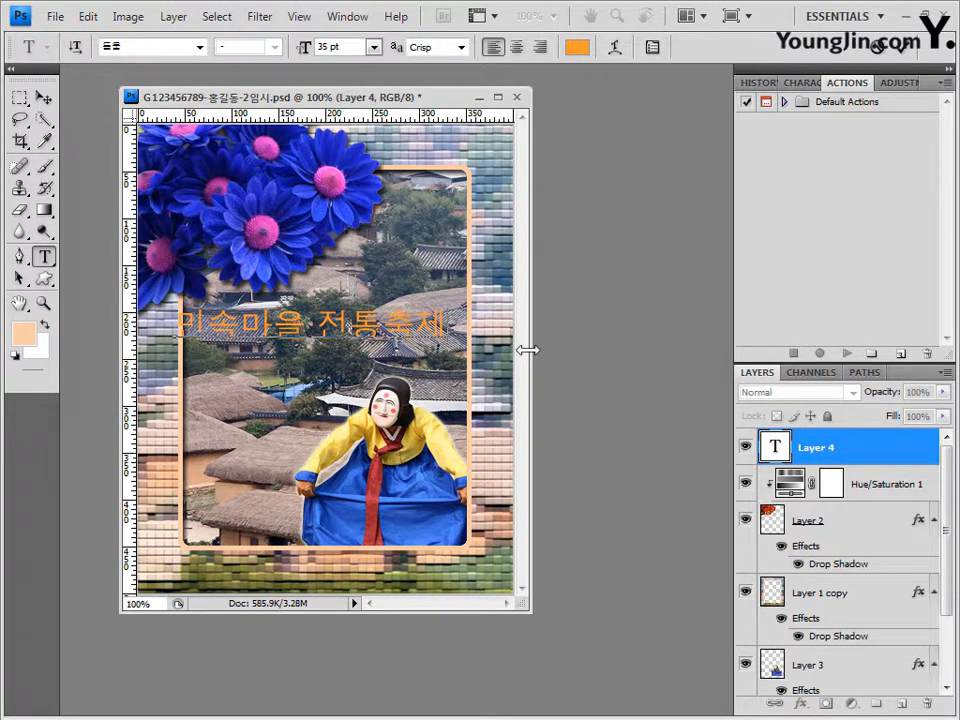
left_click(868, 451)
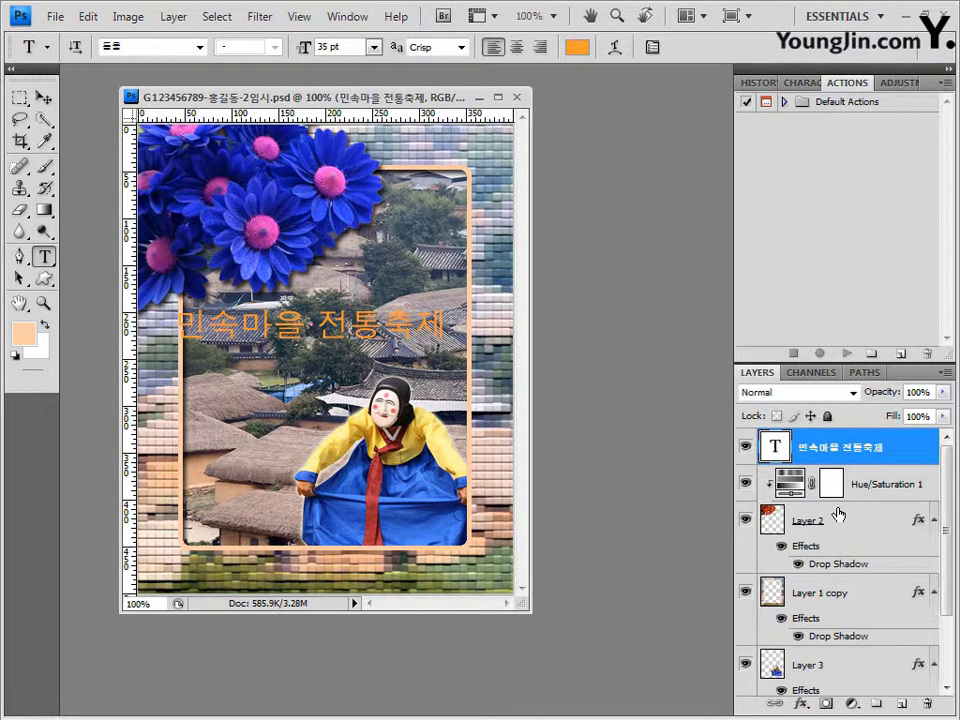
Add an outside Stroke layer style to the title text, 2 px in size and coloured #660033.
left_click(801, 707)
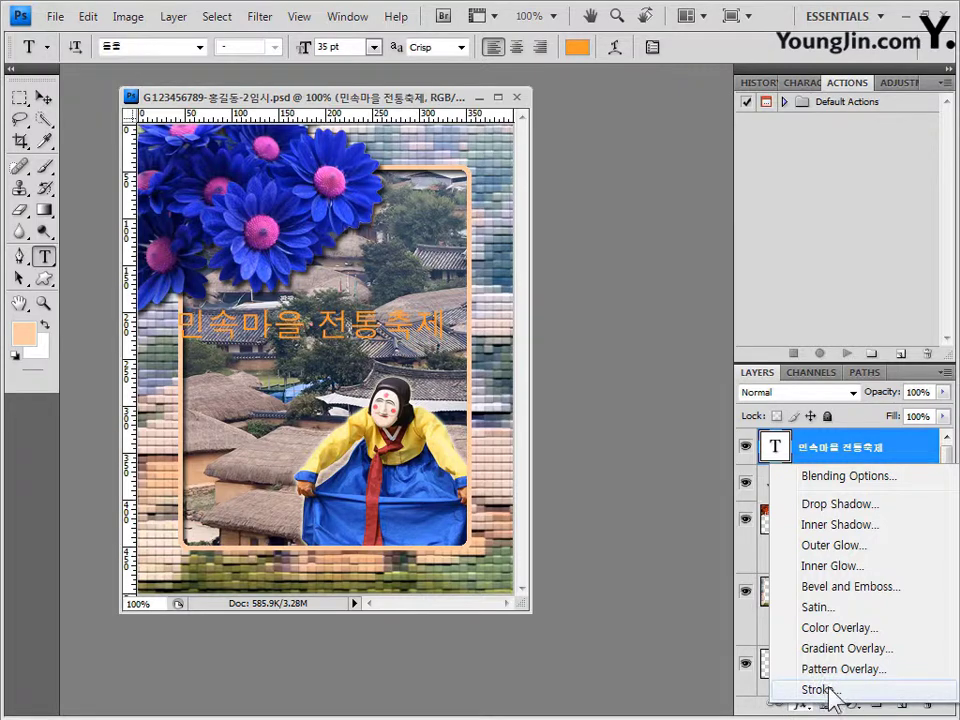
left_click(818, 690)
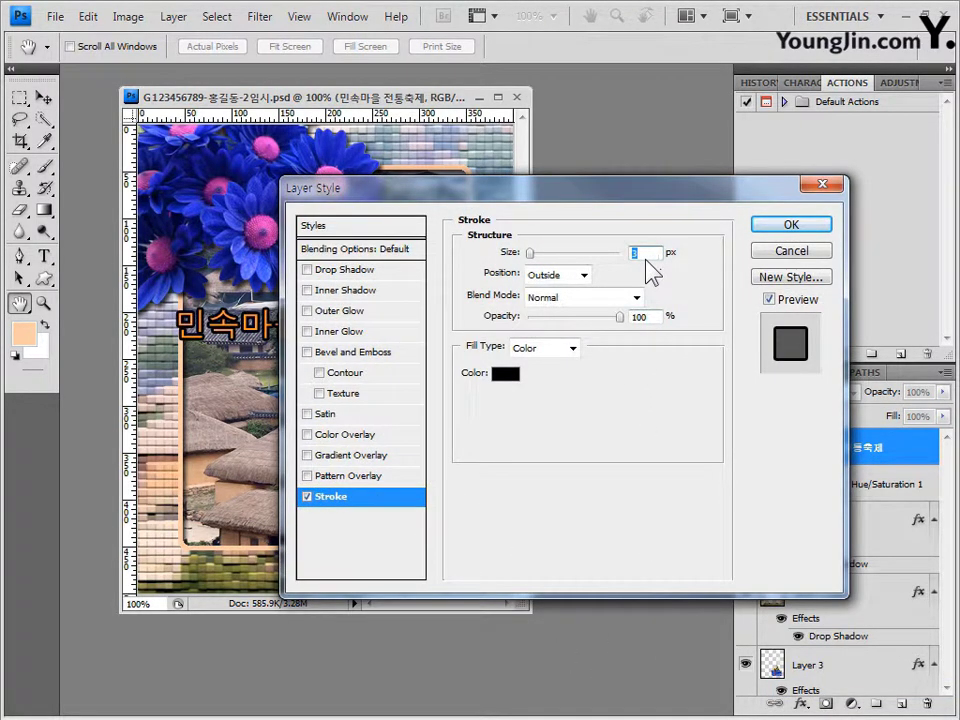
type("2")
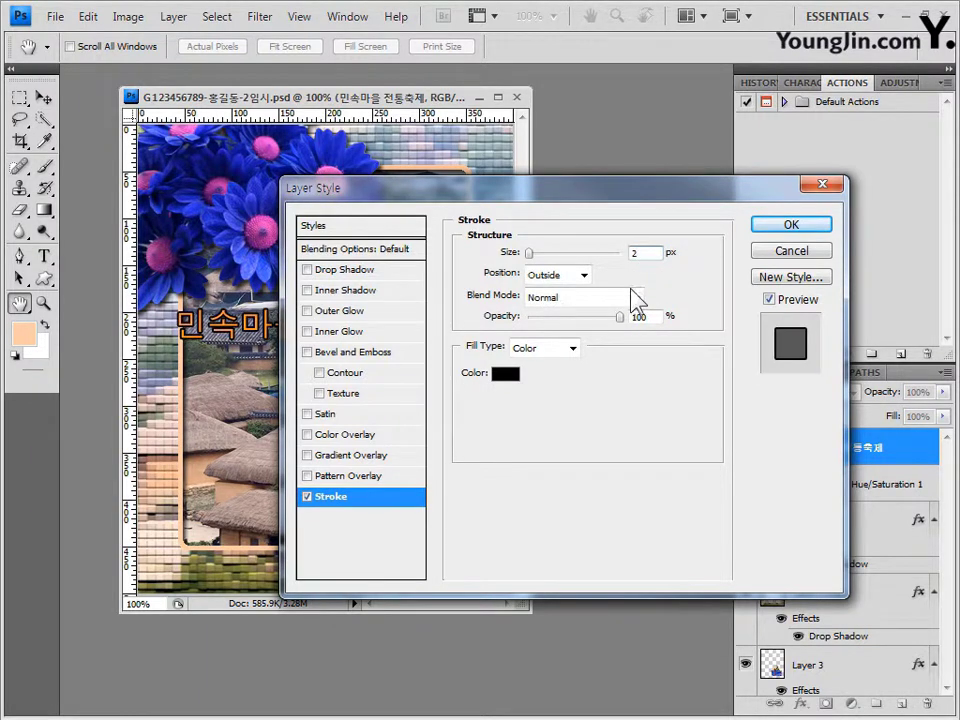
left_click(508, 377)
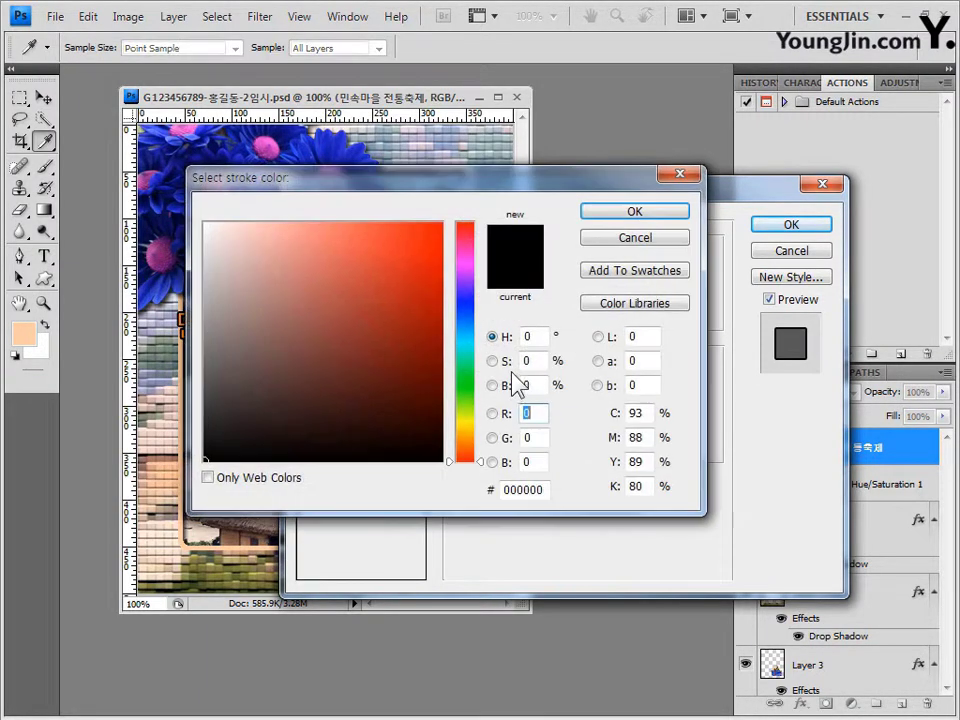
left_click(544, 488)
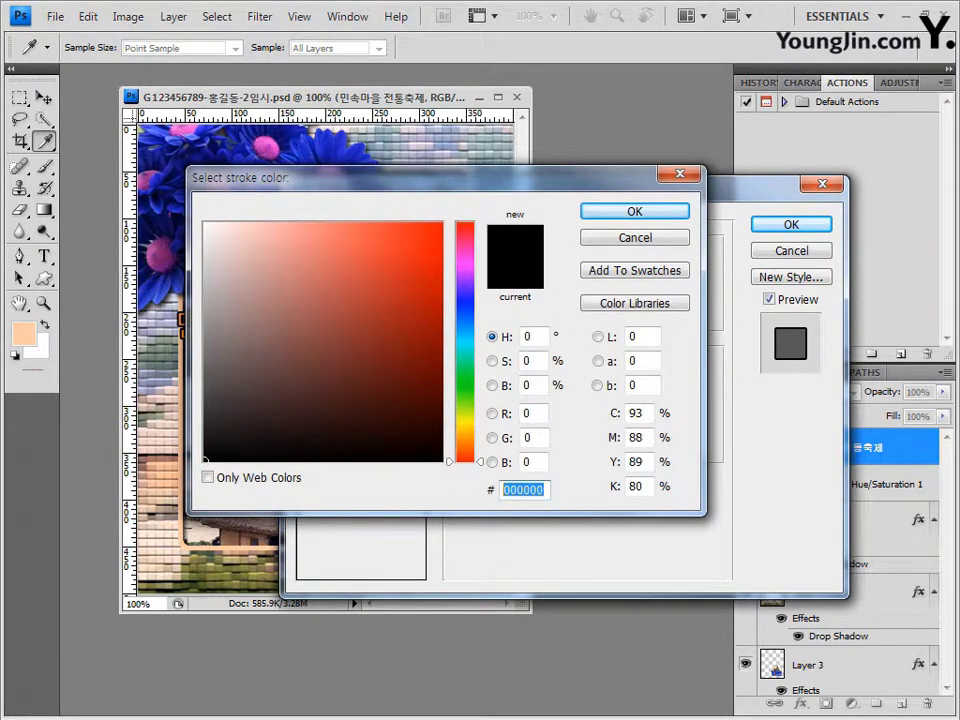
type("660033")
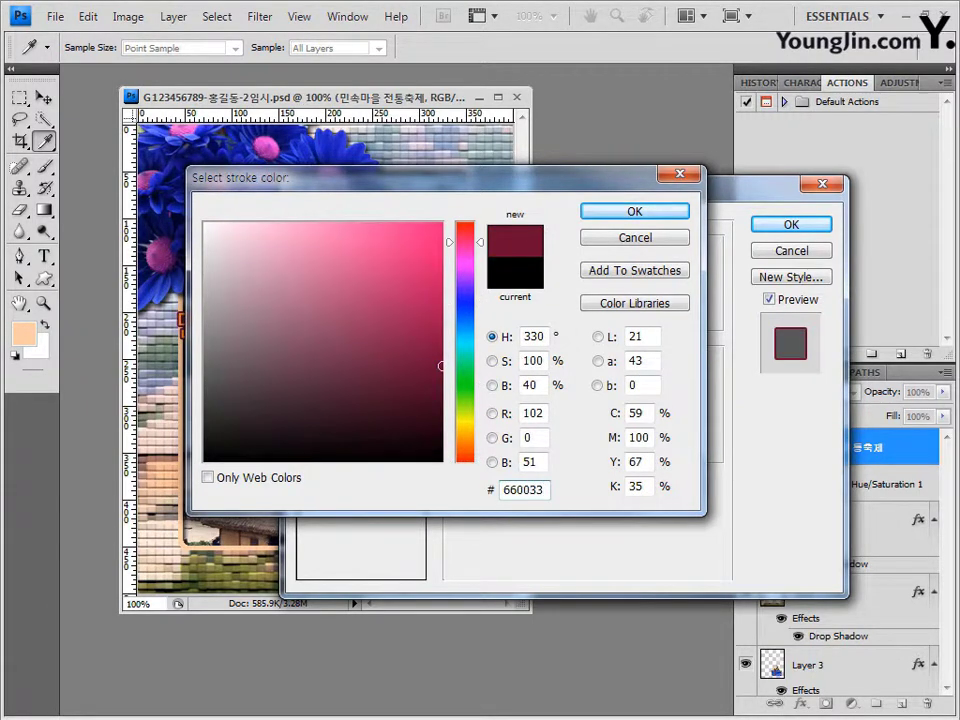
left_click(638, 213)
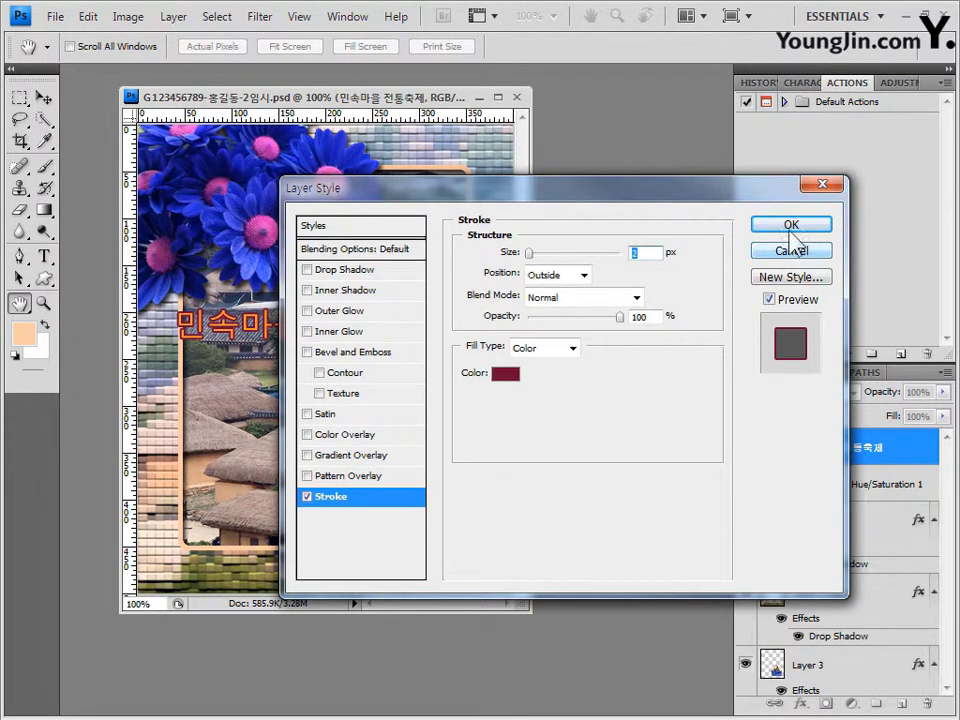
left_click(795, 224)
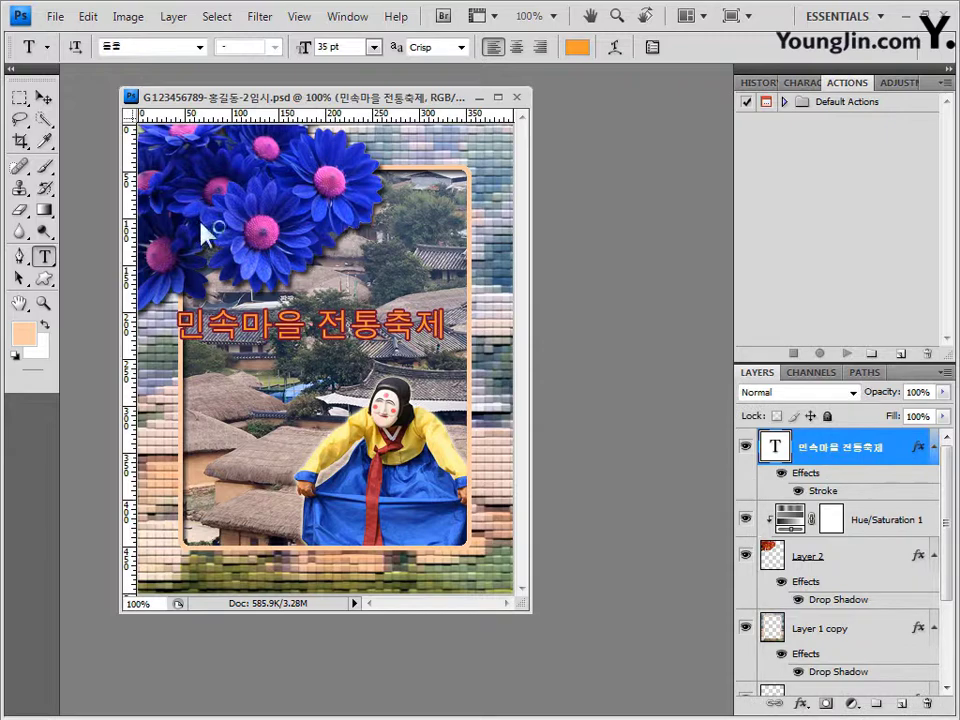
Move the title text sideways to fit inside the frame and warp it with the Arc Upper style at +50% bend.
left_click(45, 96)
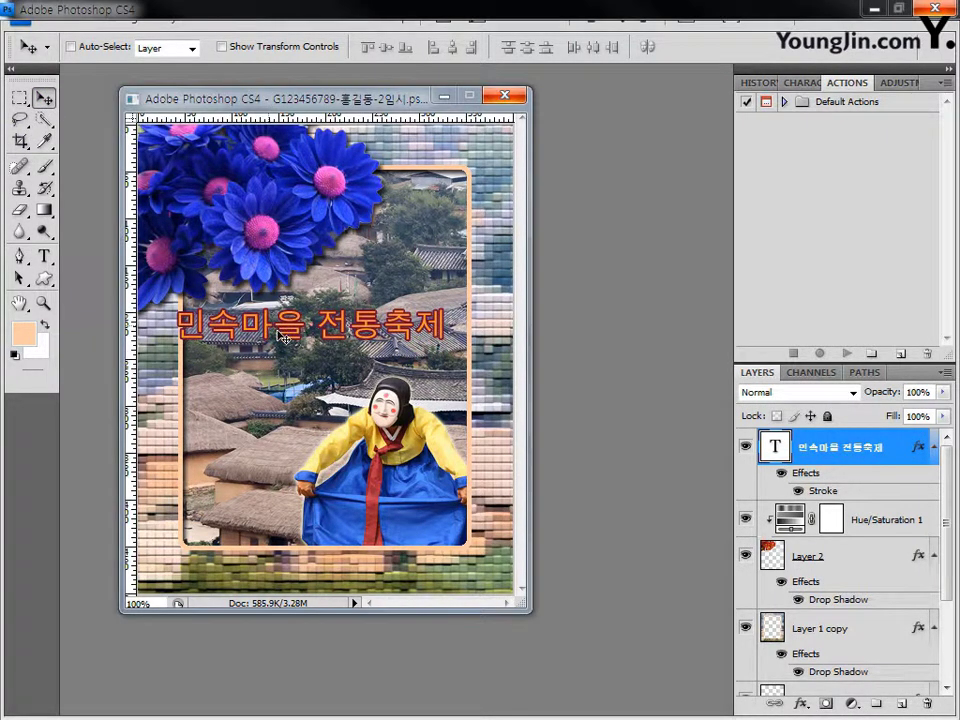
mouse_move(283, 333)
left_mouse_down()
mouse_move(305, 334)
mouse_move(250, 332)
mouse_move(280, 332)
left_mouse_up()
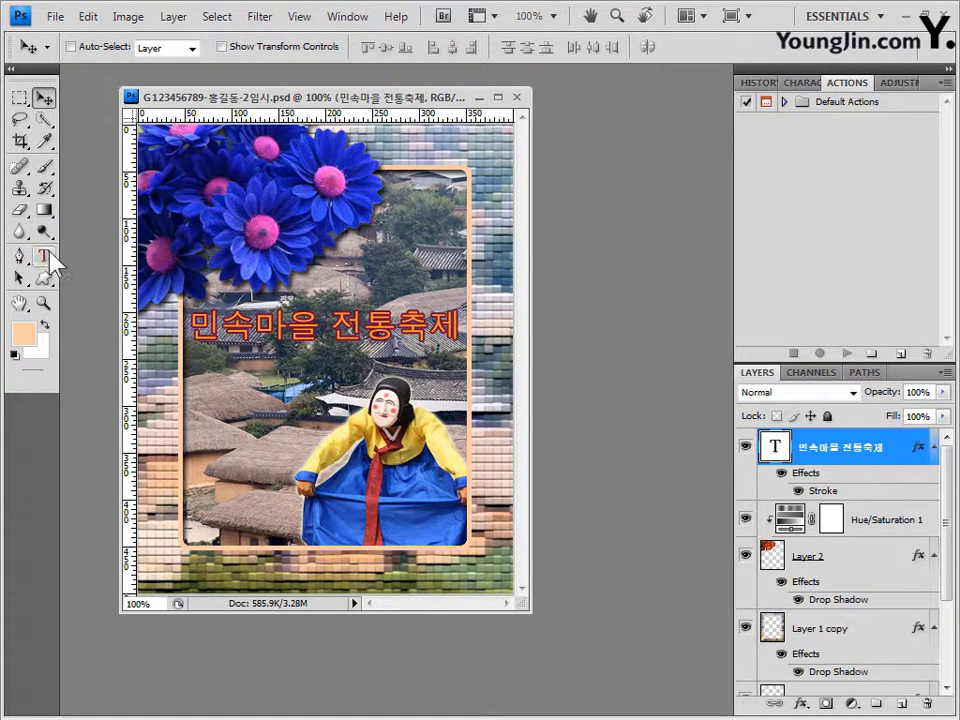
left_click(44, 257)
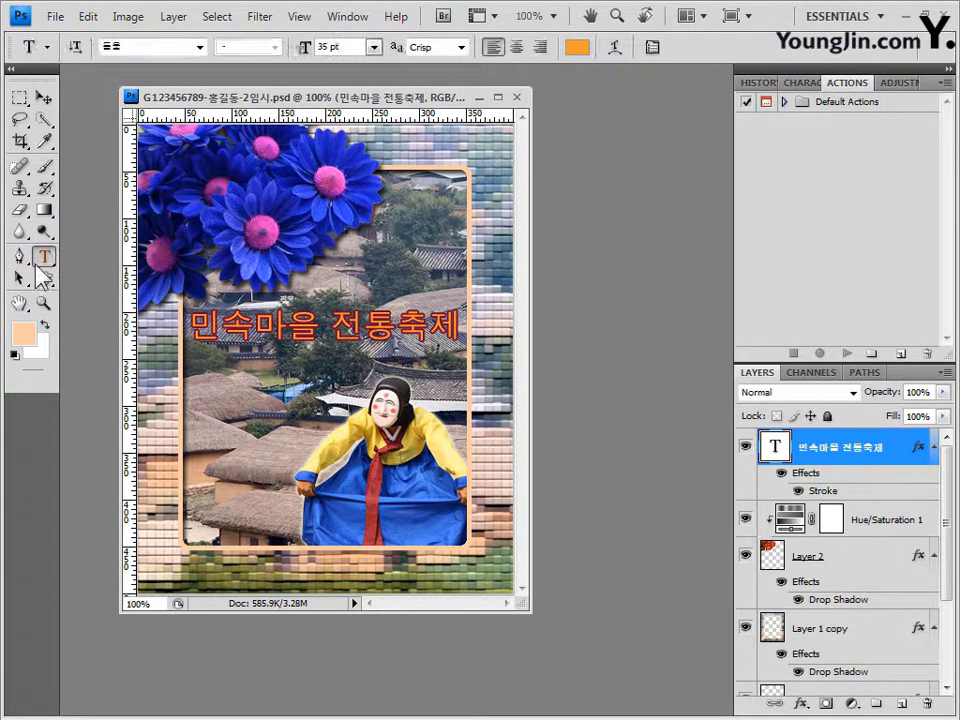
left_click(616, 47)
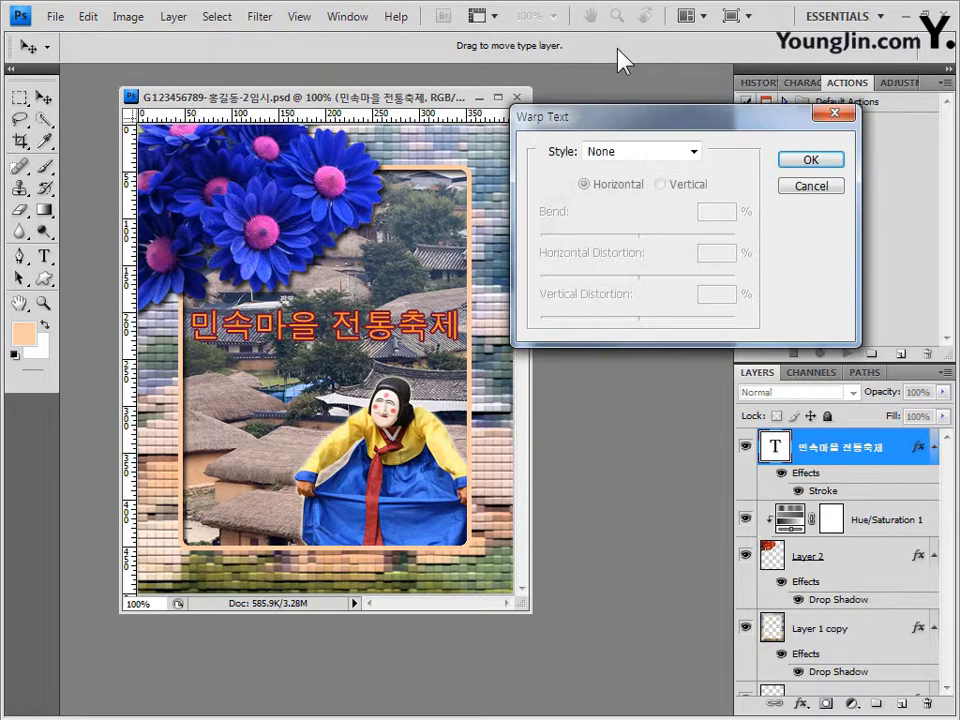
left_click(666, 150)
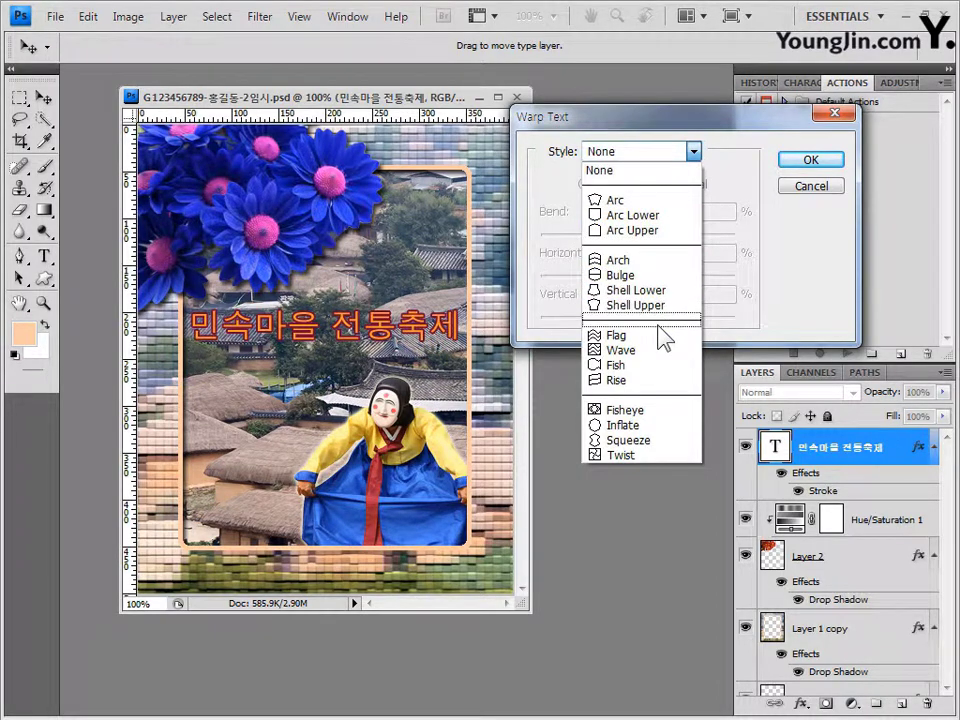
left_click(663, 222)
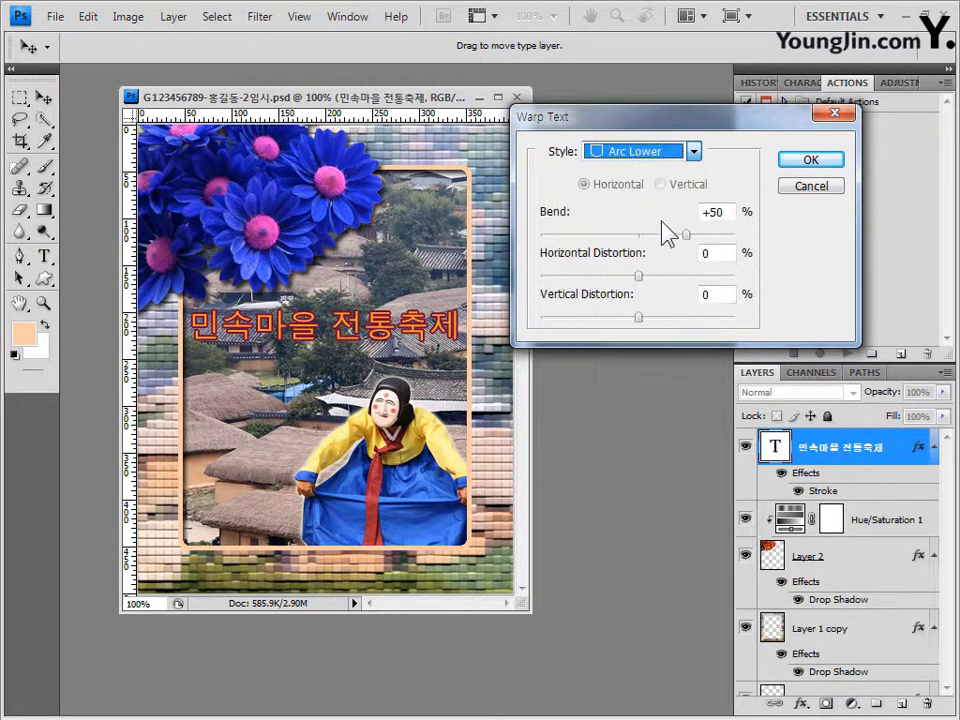
left_click(669, 152)
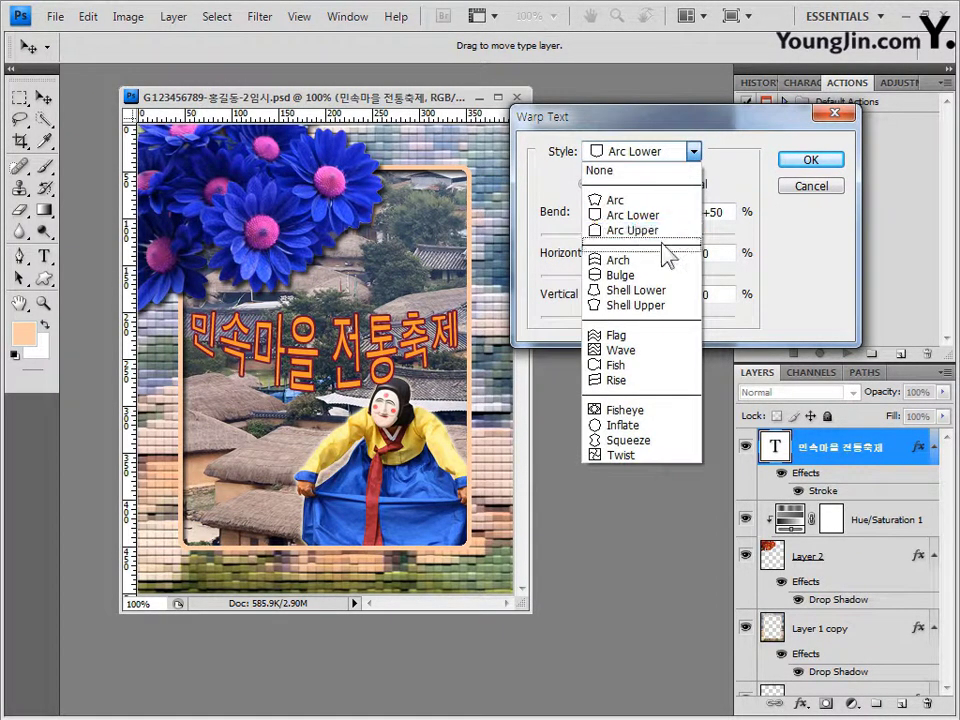
left_click(660, 231)
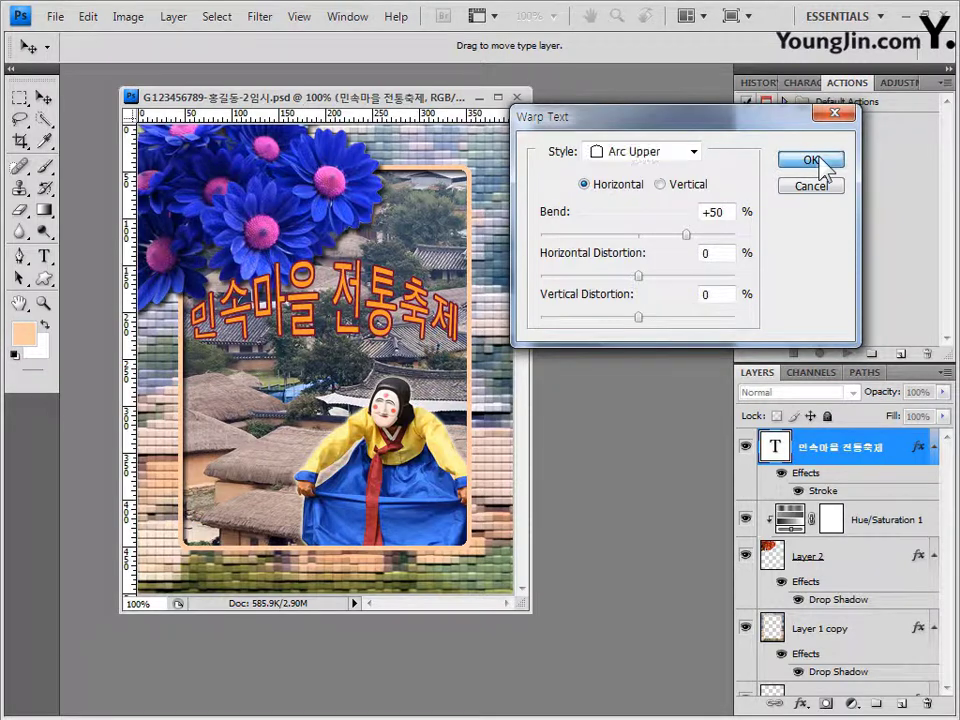
left_click(812, 161)
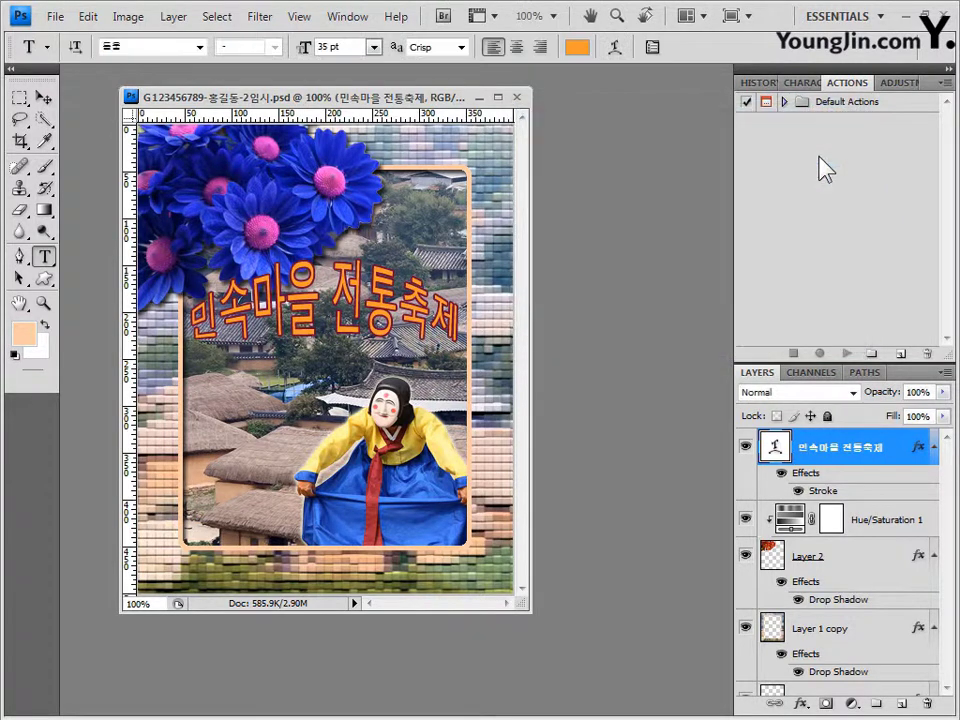
Reposition the warped title slightly lower and nearer the frame's left edge, between the flowers and the masked figure.
left_click(44, 97)
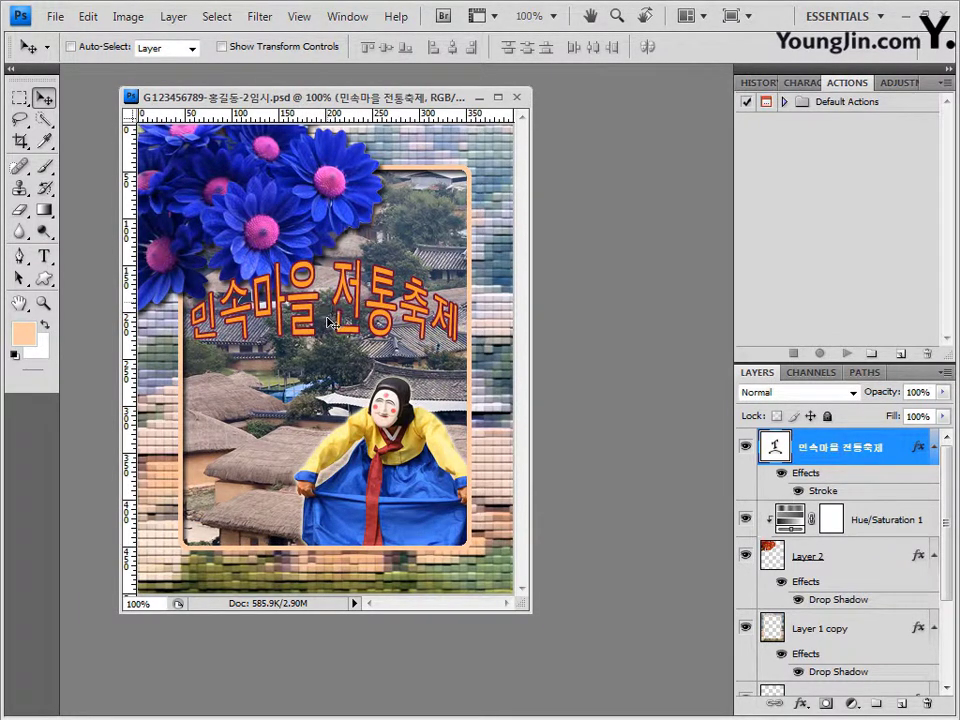
key("Down")
key("Down")
key("Down")
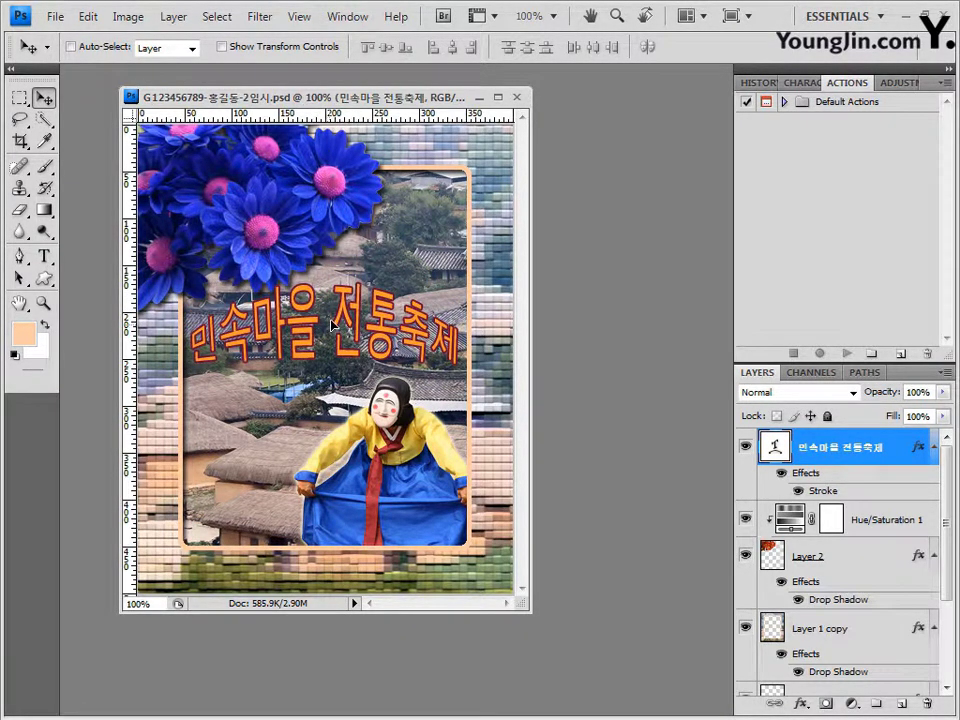
left_click_drag(331, 323, 321, 322)
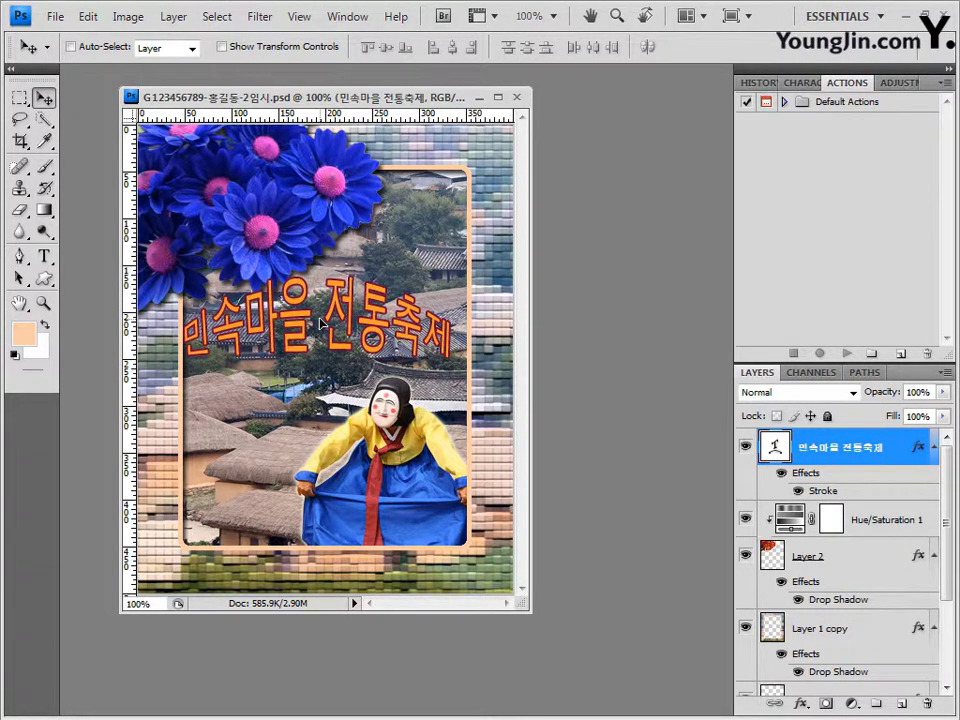
key("t")
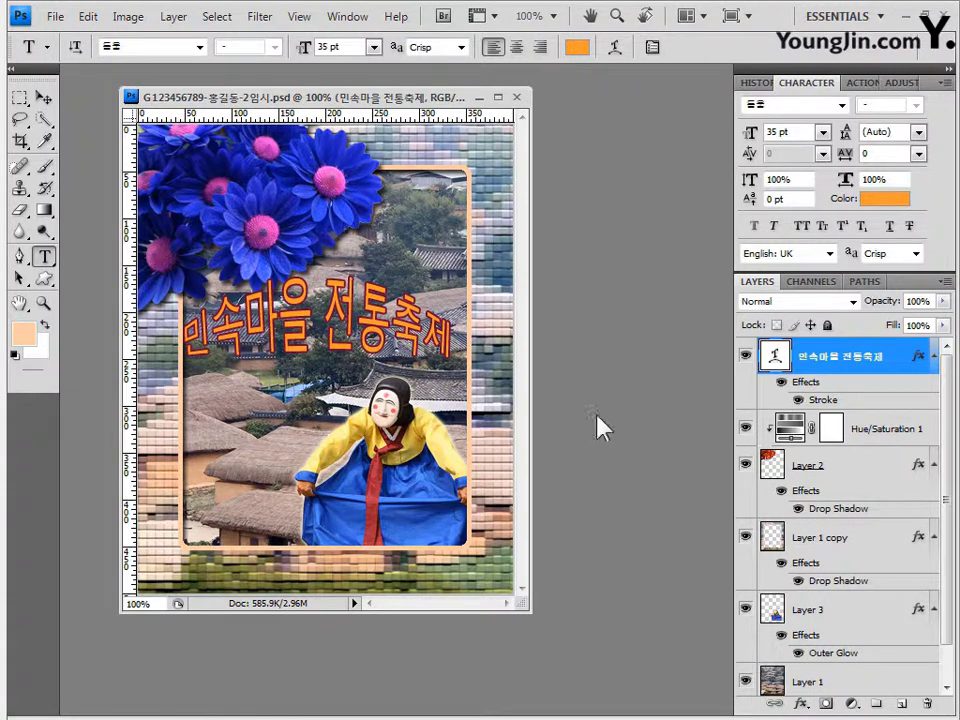
Save the layered document in Photoshop PSD format under its existing temporary file name.
left_click(56, 17)
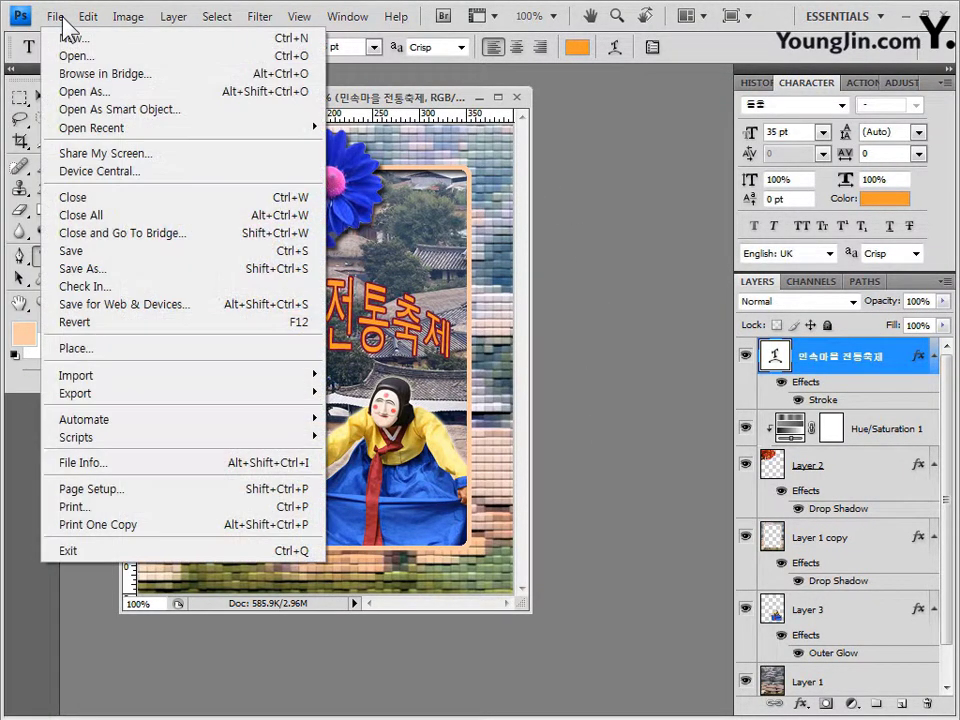
left_click(90, 269)
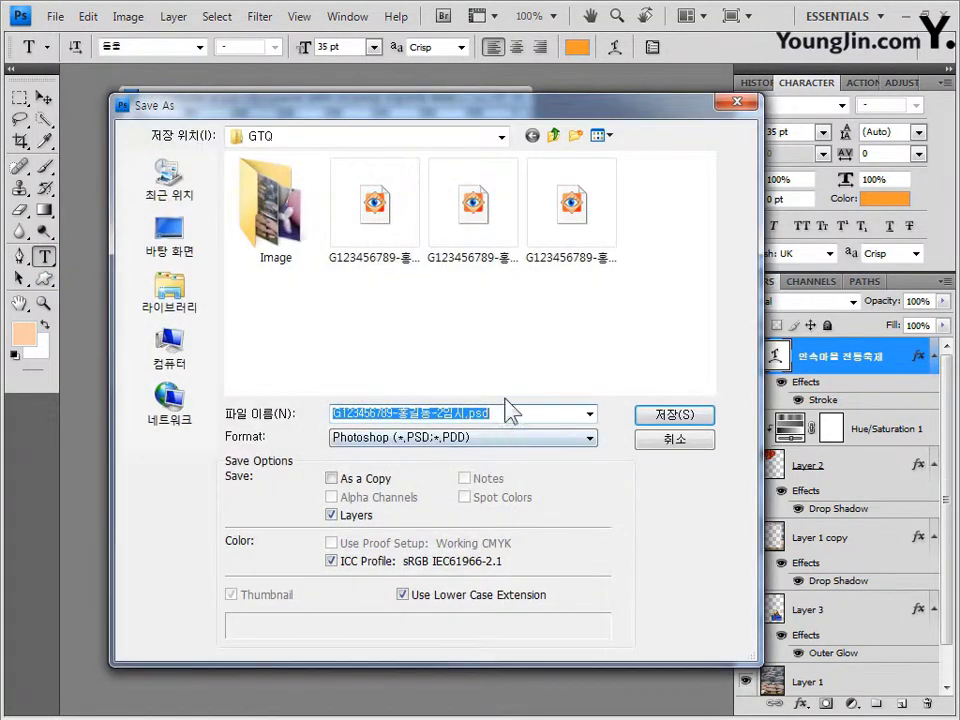
left_click(665, 416)
left_click(53, 16)
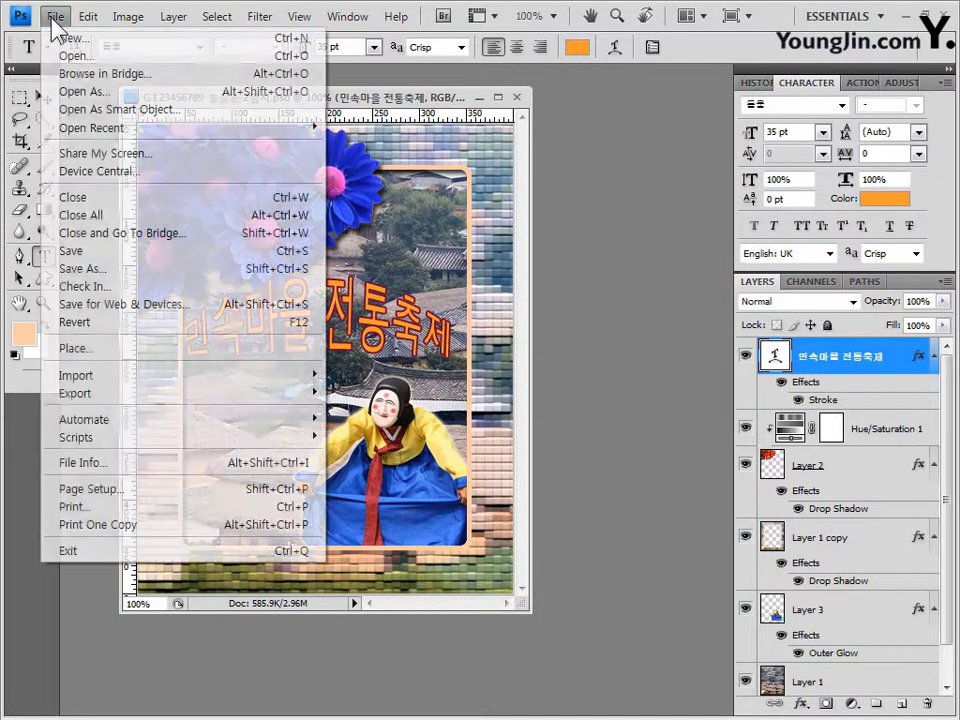
left_click(94, 256)
left_click(686, 223)
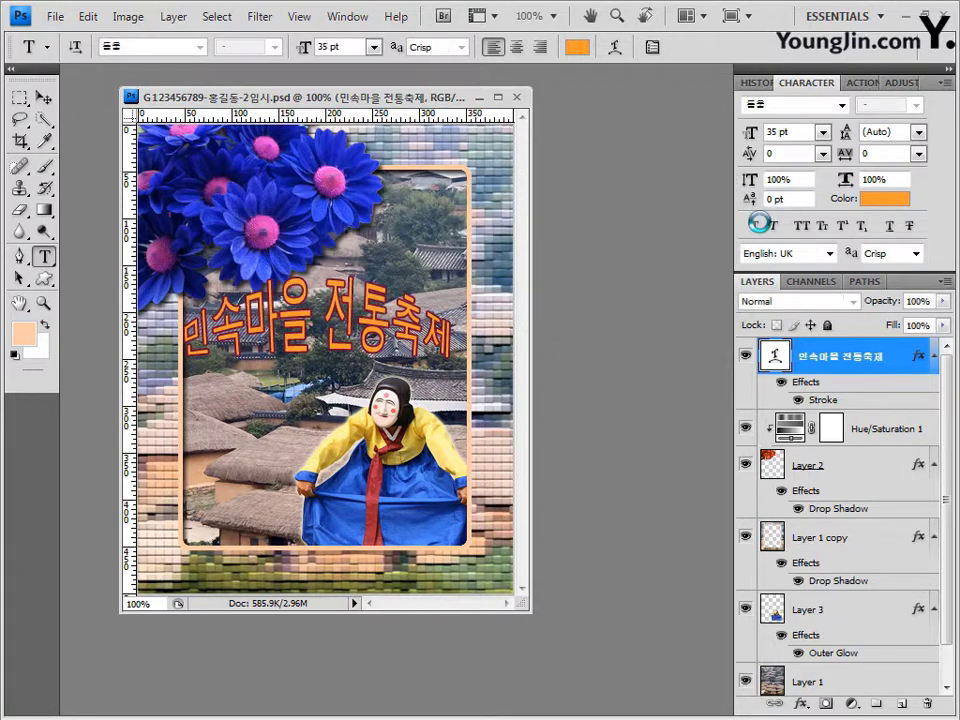
Save a JPEG copy in the GTQ folder, removing "임시" from the file name and using quality 12 (Maximum).
left_click(53, 16)
left_click(122, 269)
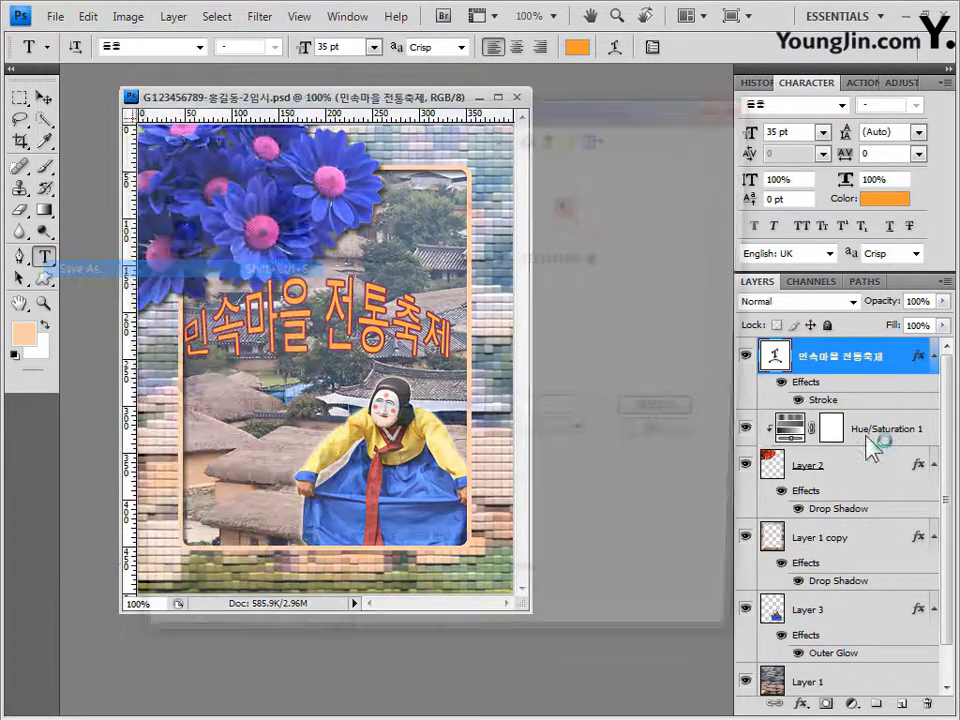
left_click(499, 440)
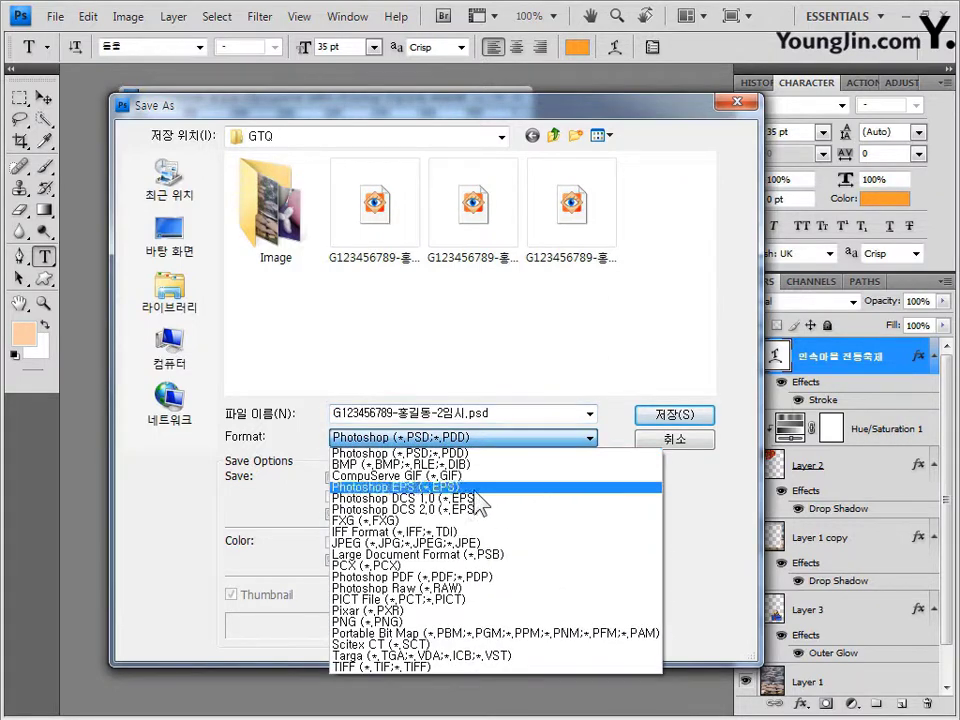
left_click(472, 543)
double_click(456, 420)
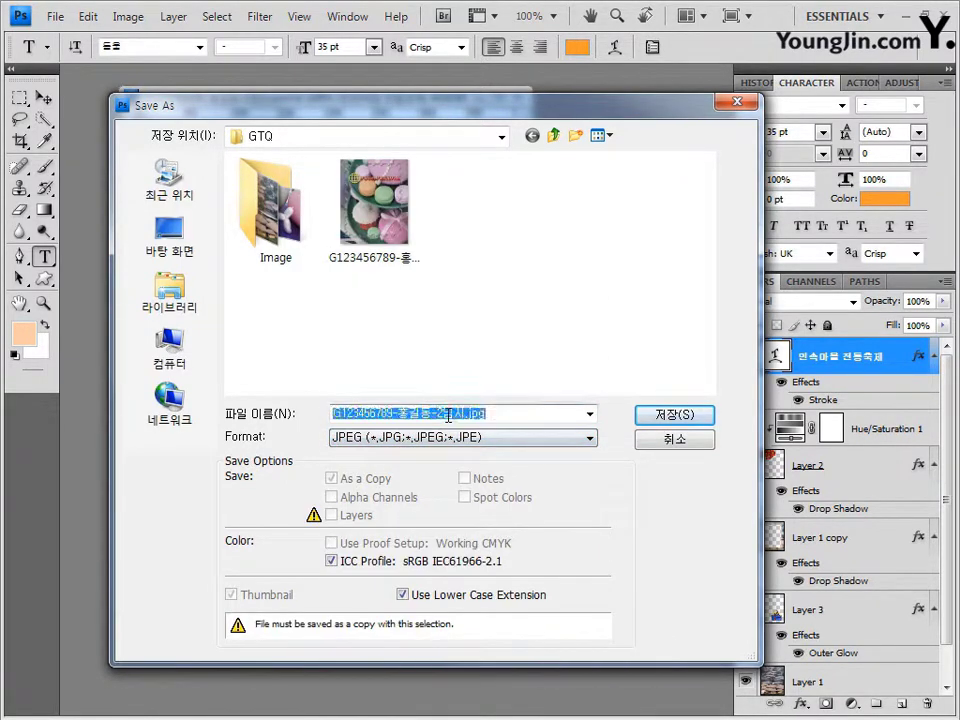
left_click(453, 418)
key("BackSpace")
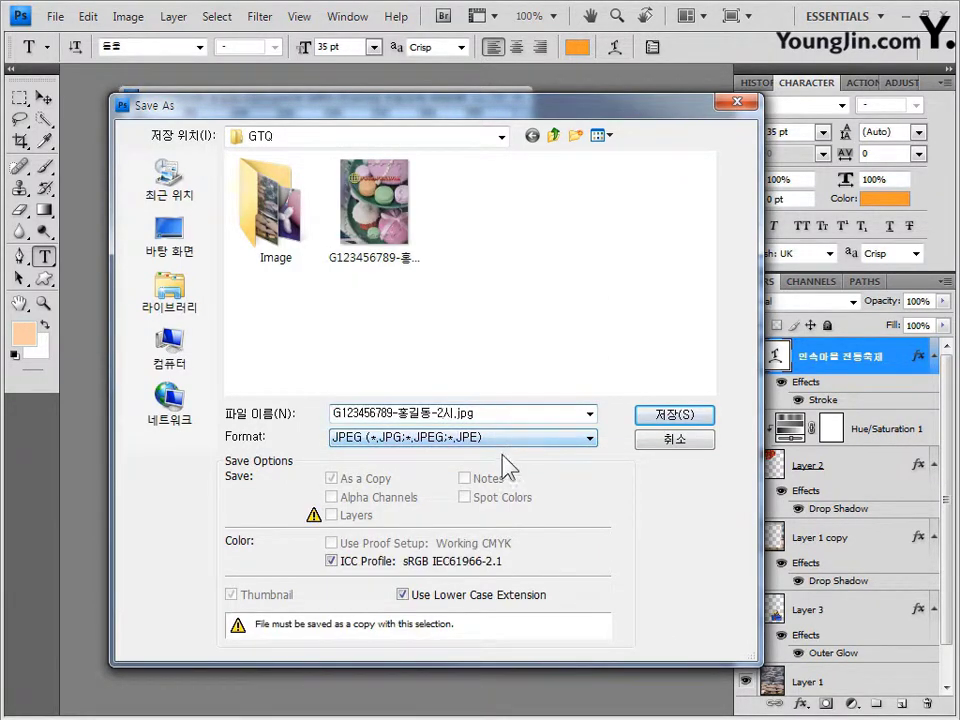
key("Delete")
double_click(467, 414)
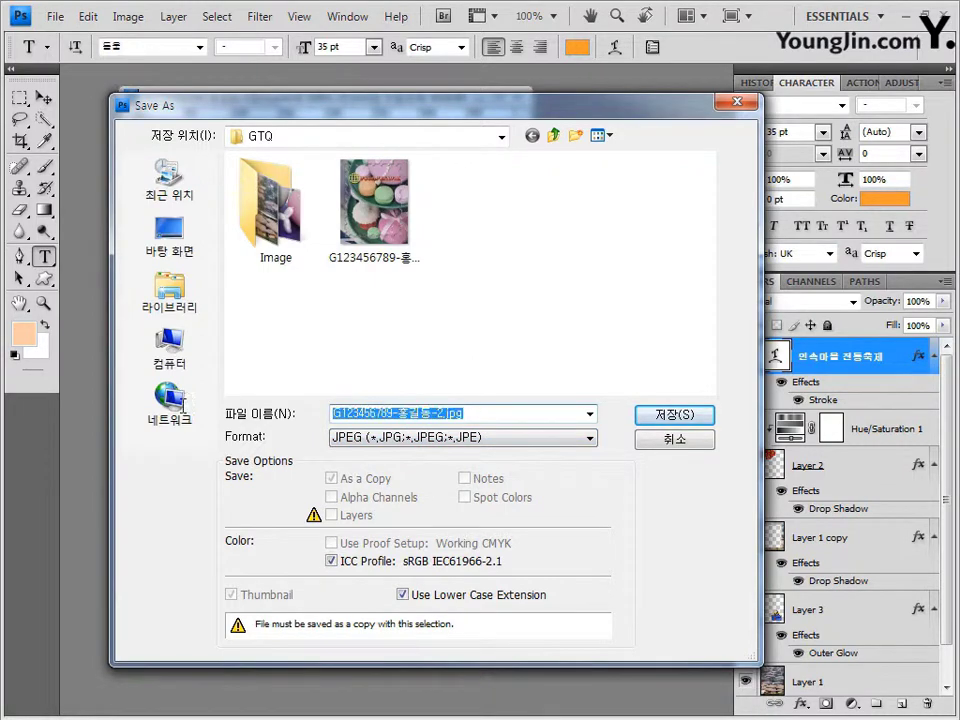
left_click(675, 414)
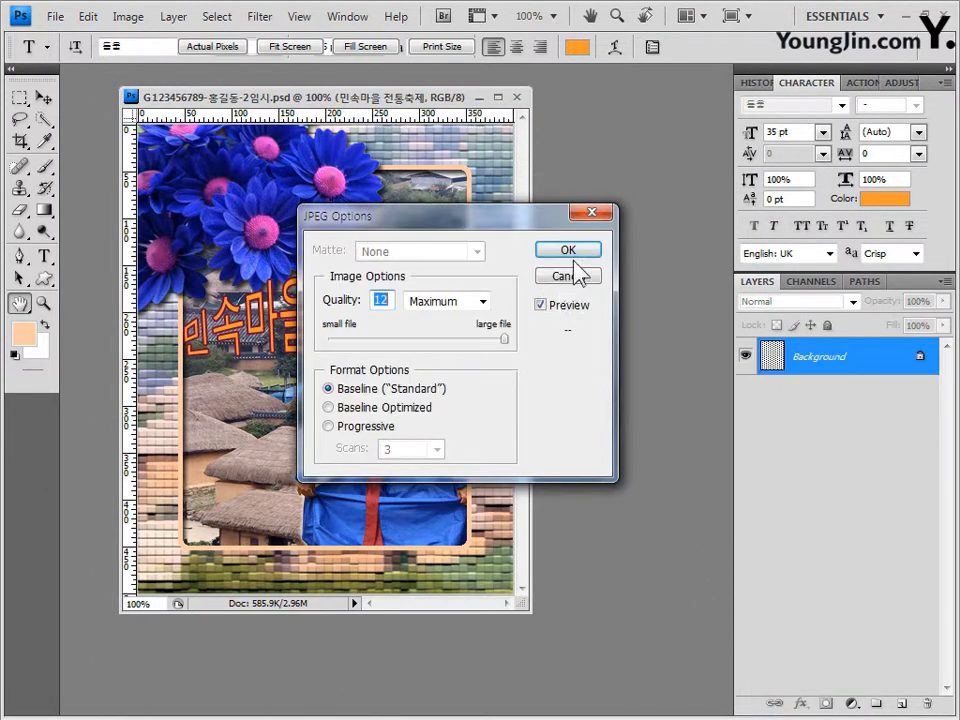
left_click(568, 250)
Resize the image to 40 × 50 pixels with proportions constrained.
left_click(129, 17)
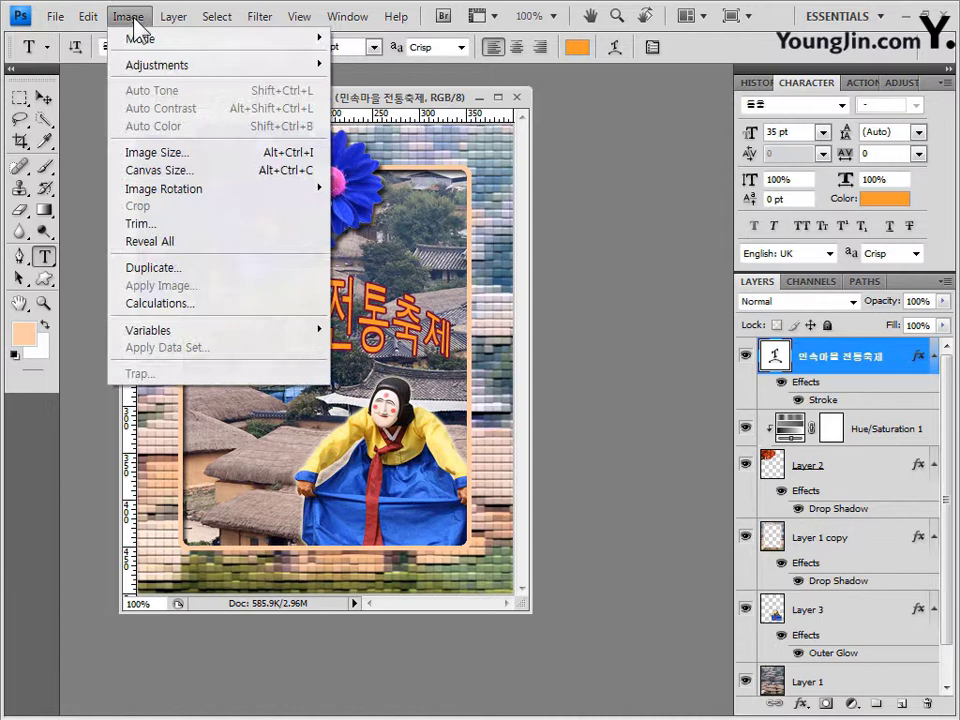
left_click(178, 155)
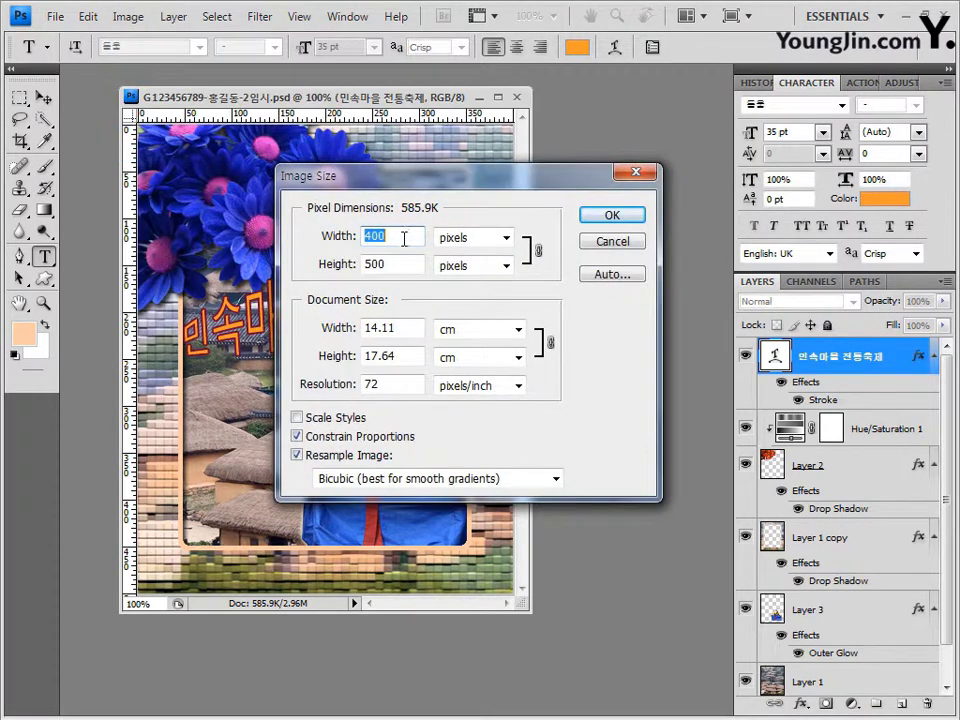
type("40")
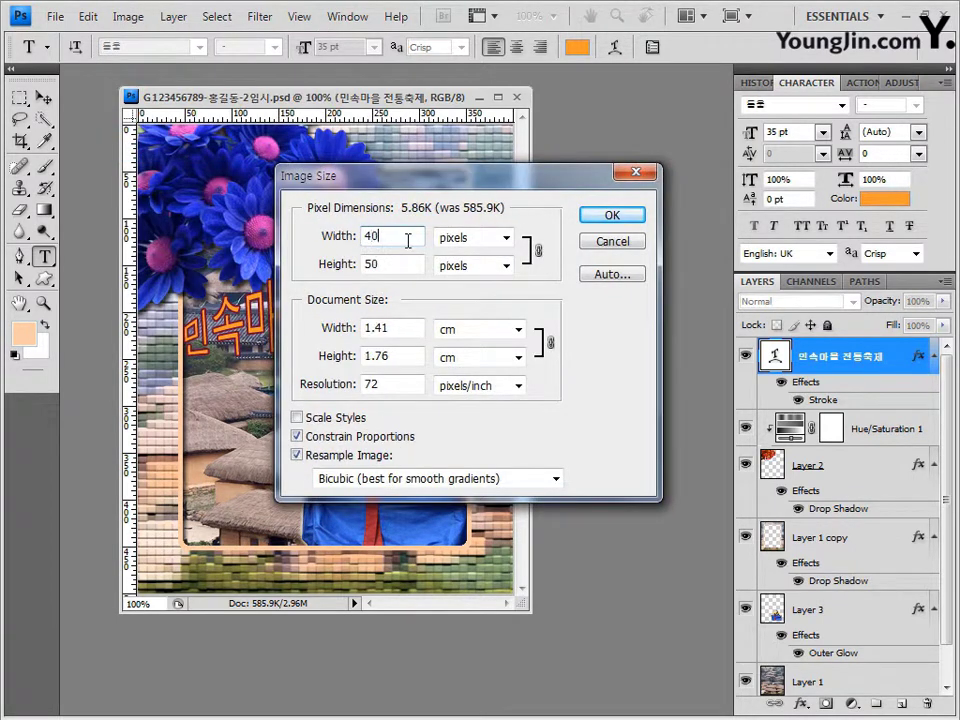
left_click(639, 212)
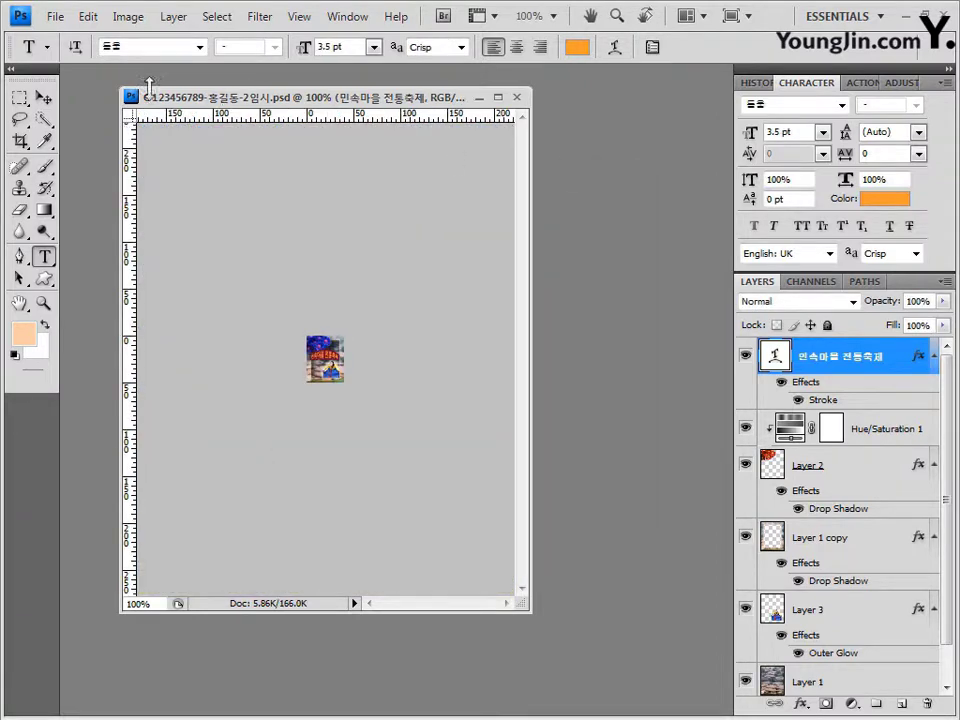
Save the reduced document as a PSD in the GTQ folder with "임시" removed from its file name, and close it.
left_click(52, 18)
left_click(81, 271)
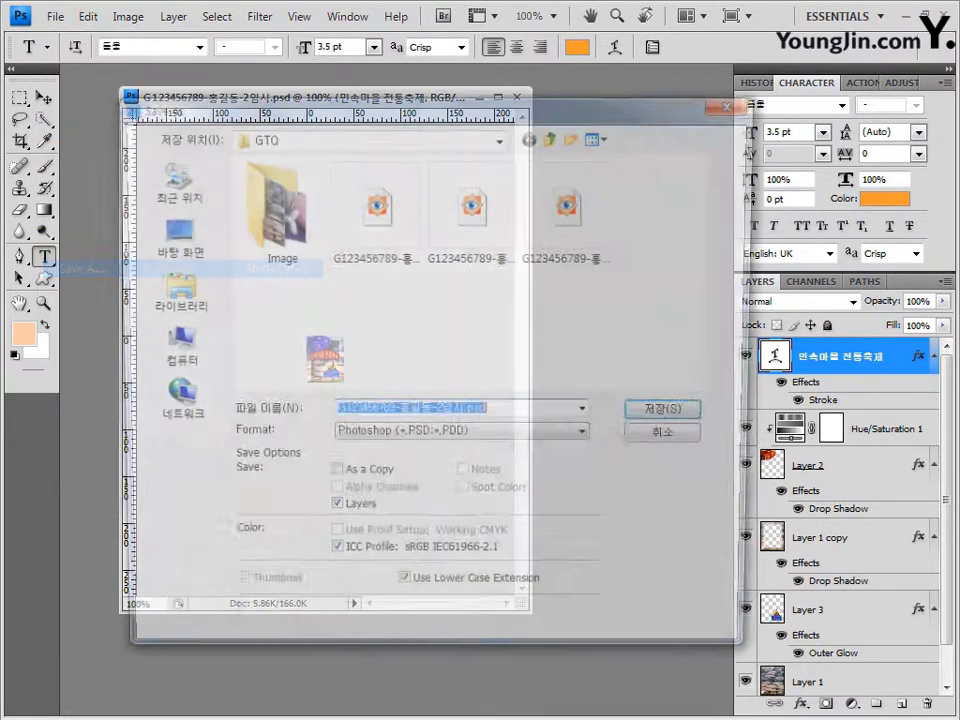
left_click(466, 413)
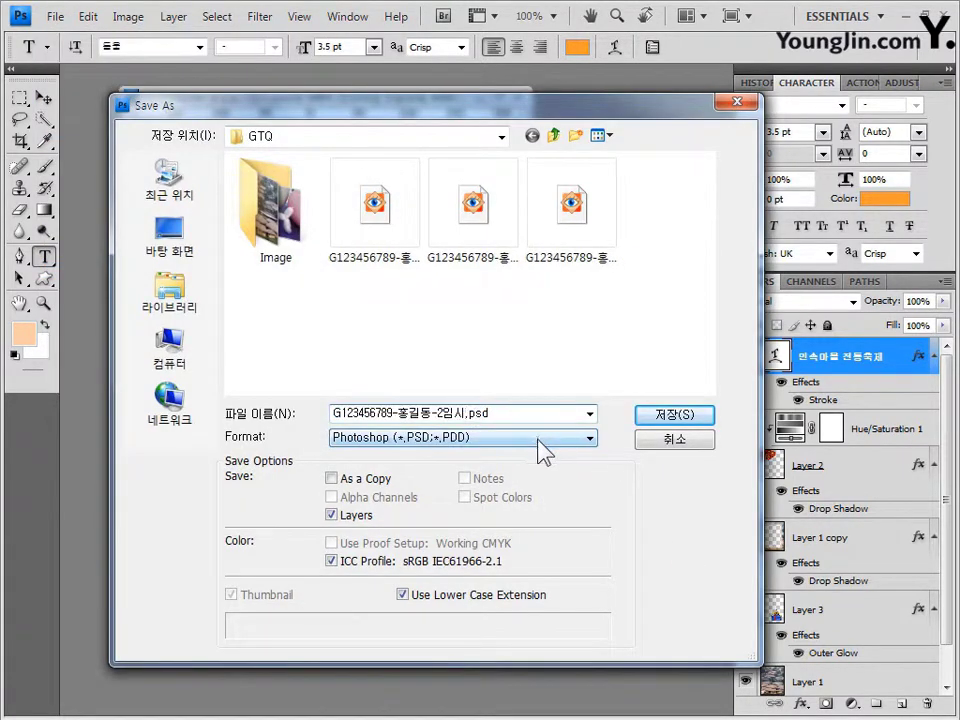
key("BackSpace")
key("BackSpace")
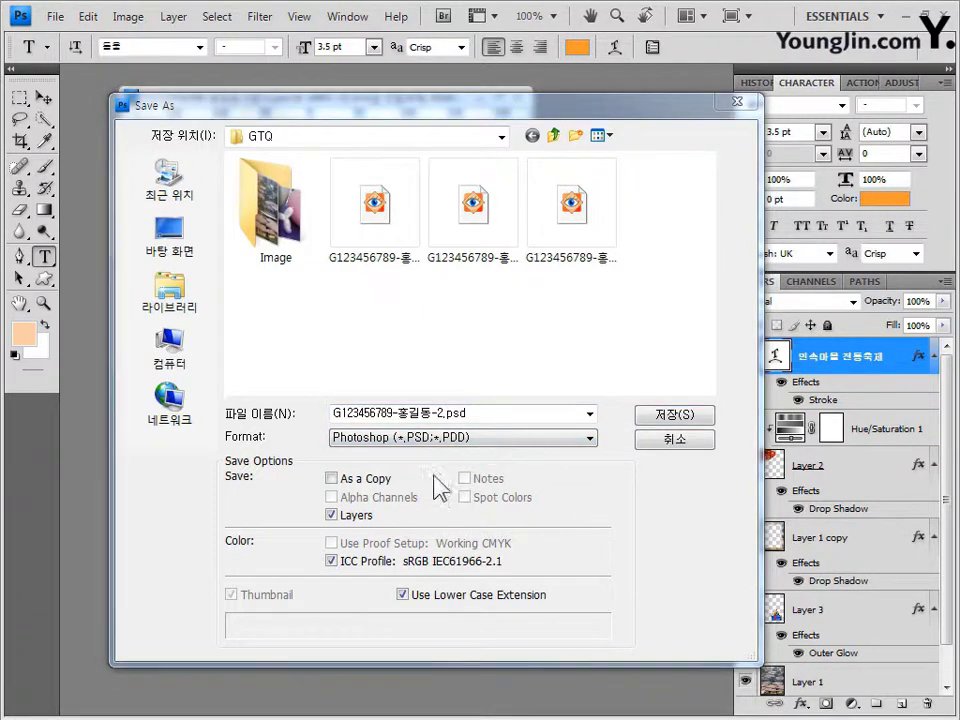
key("Tab")
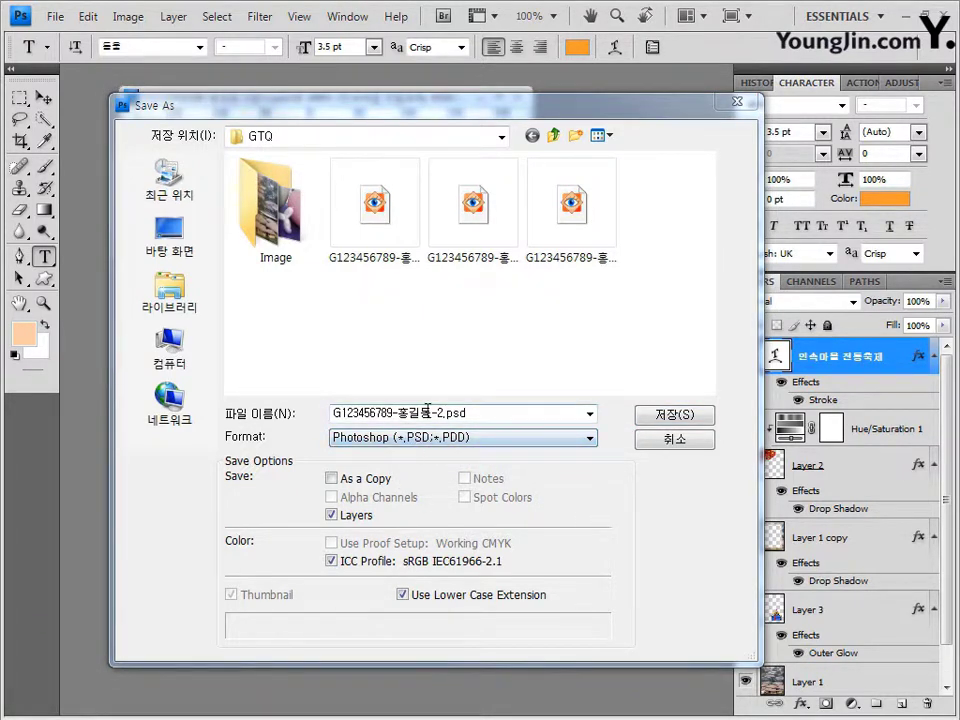
left_click(705, 416)
left_click(690, 226)
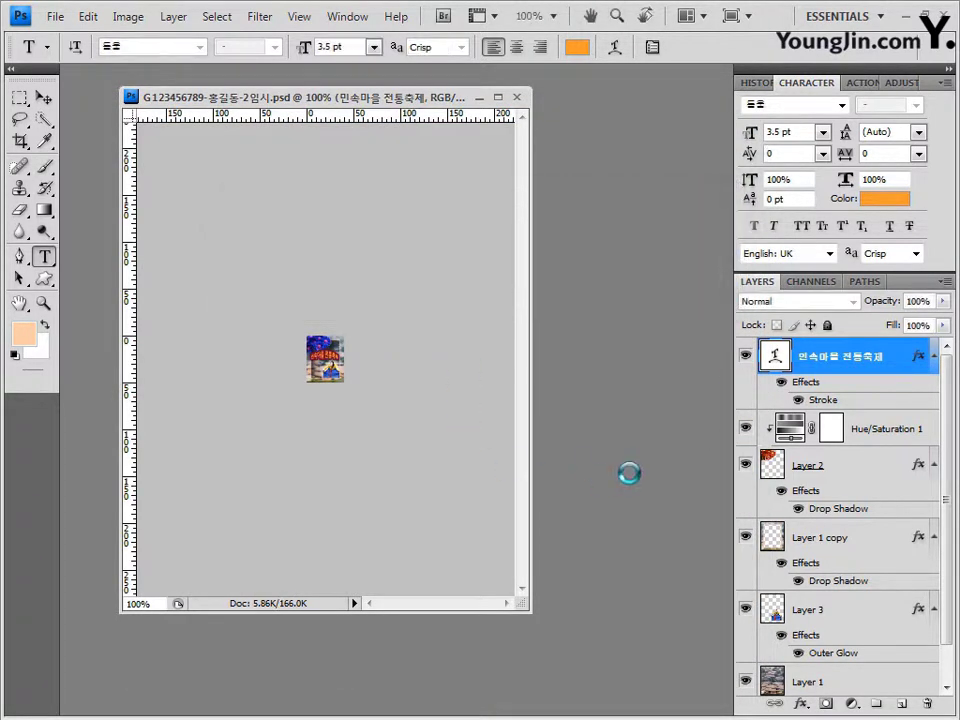
left_click(516, 97)
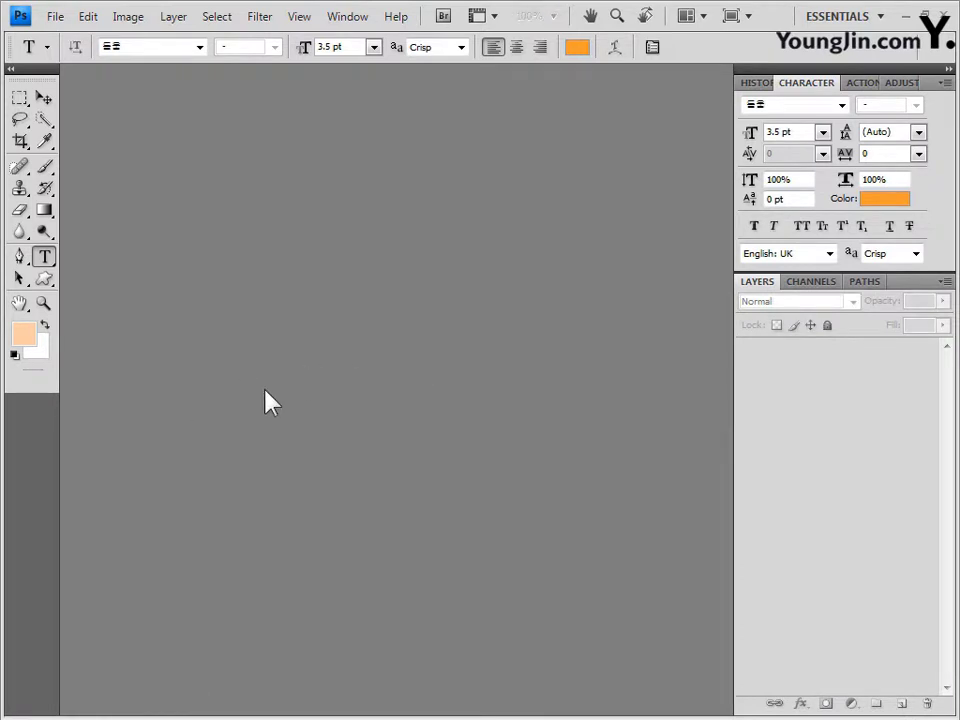
Create a new 600 × 400 pixel RGB document at 72 pixels/inch with white background, and float its window in the workspace.
left_click(55, 16)
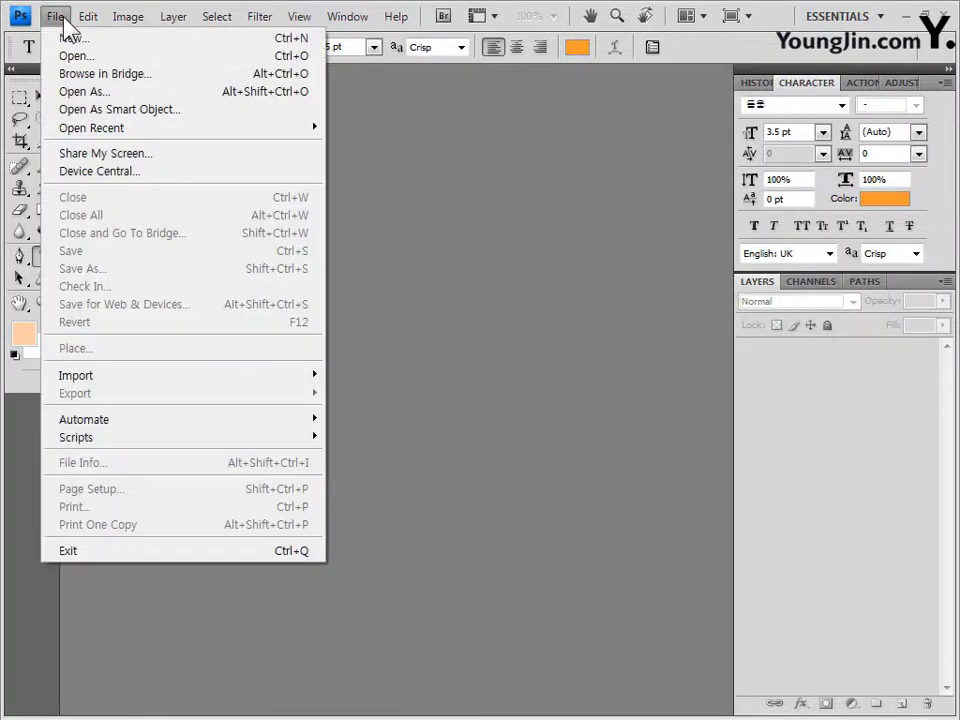
left_click(105, 37)
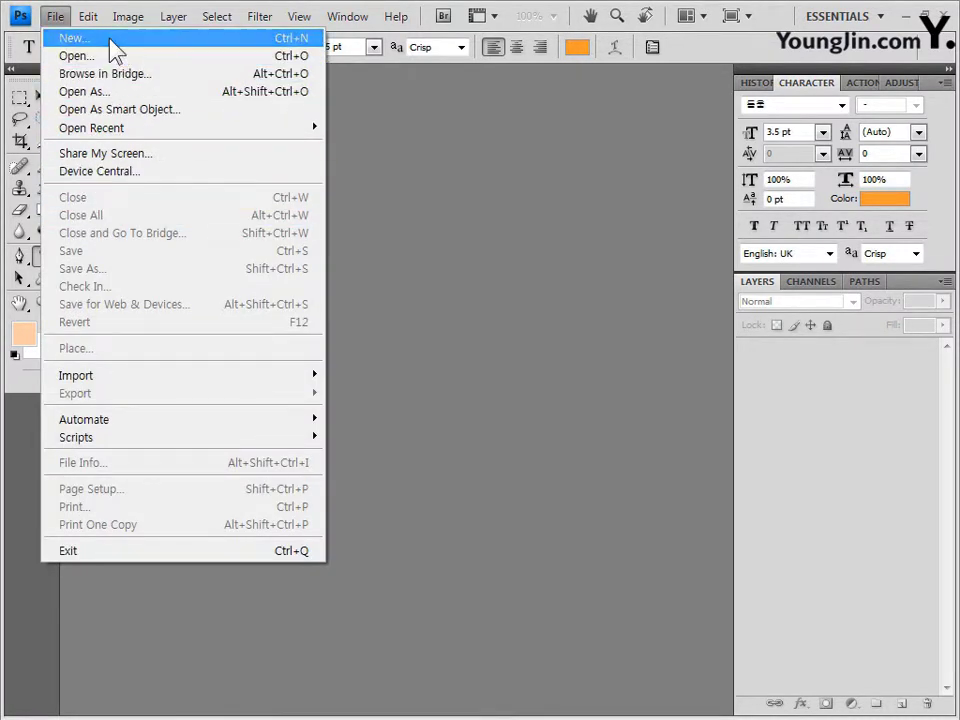
double_click(346, 301)
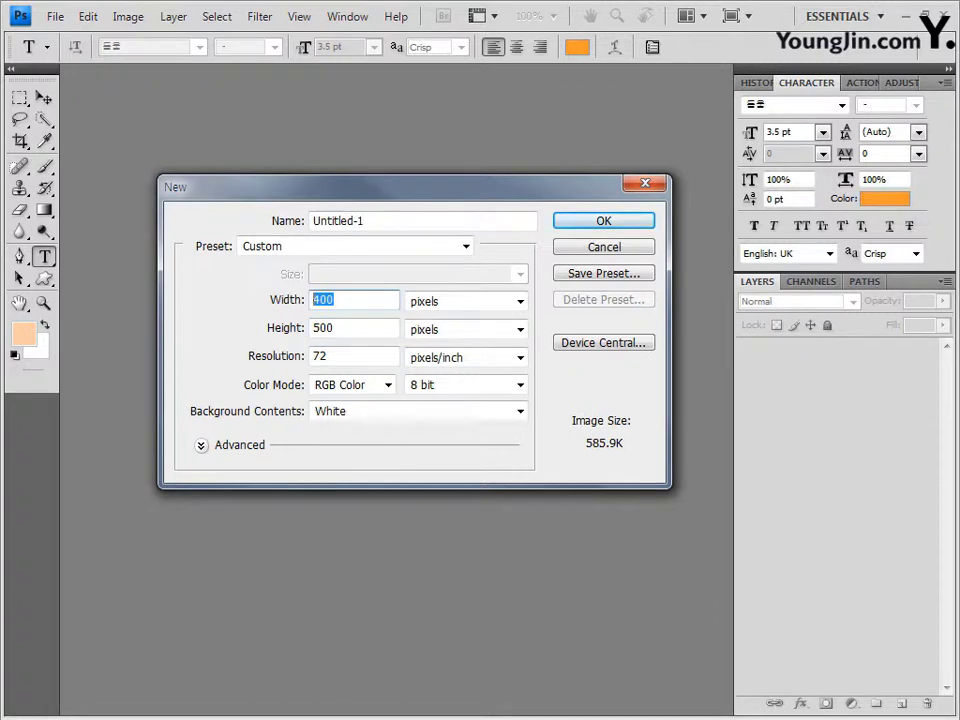
type("600")
double_click(349, 327)
type("4")
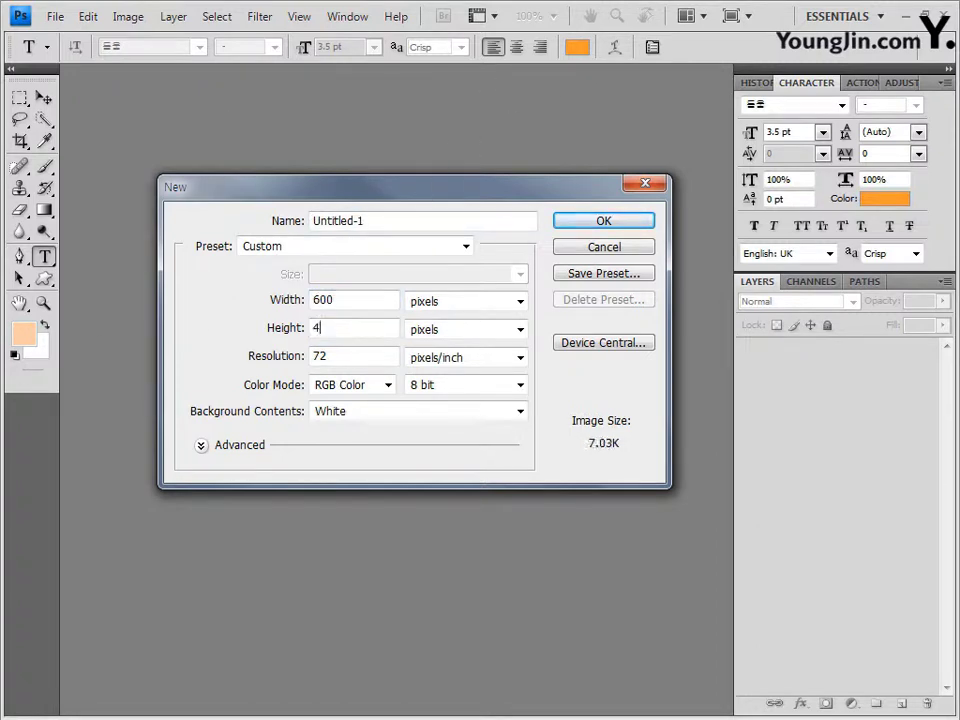
type("00")
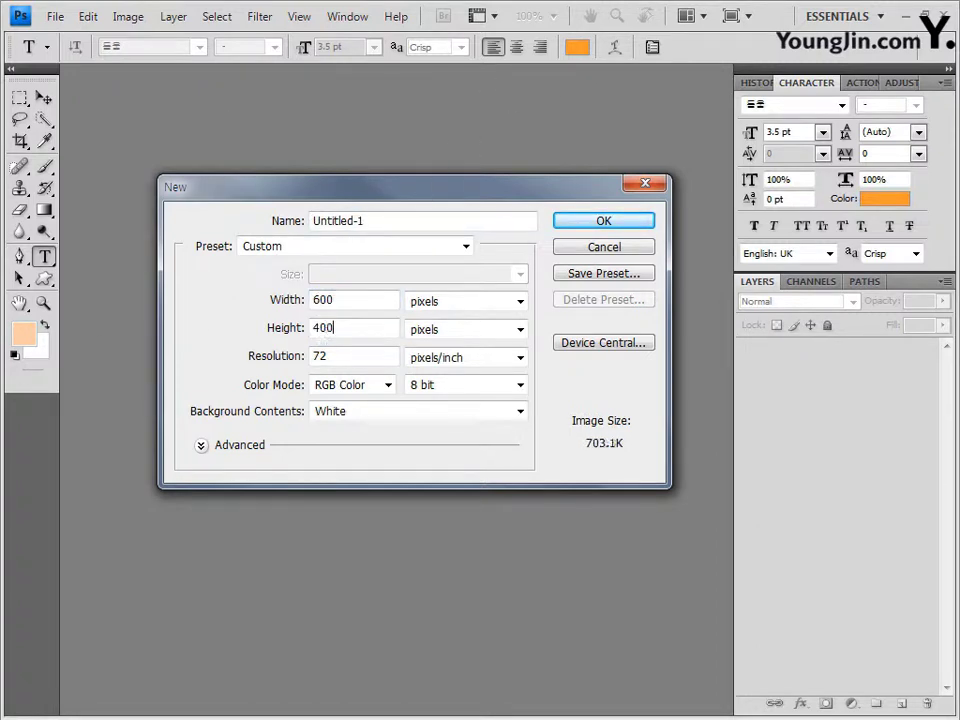
left_click(636, 222)
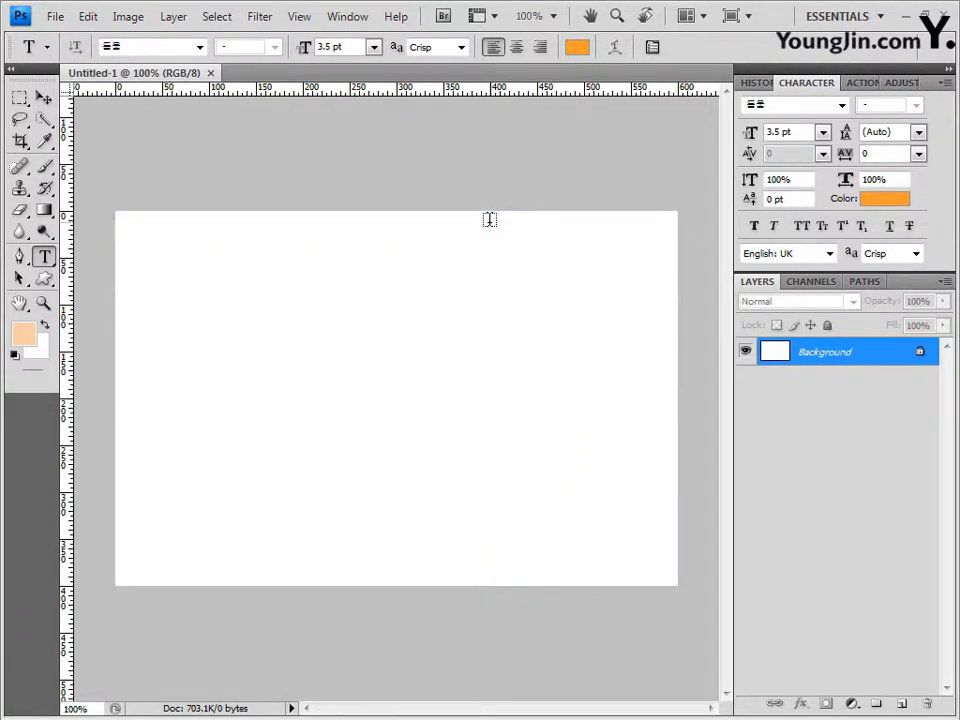
left_click_drag(189, 78, 222, 120)
left_click_drag(305, 117, 313, 154)
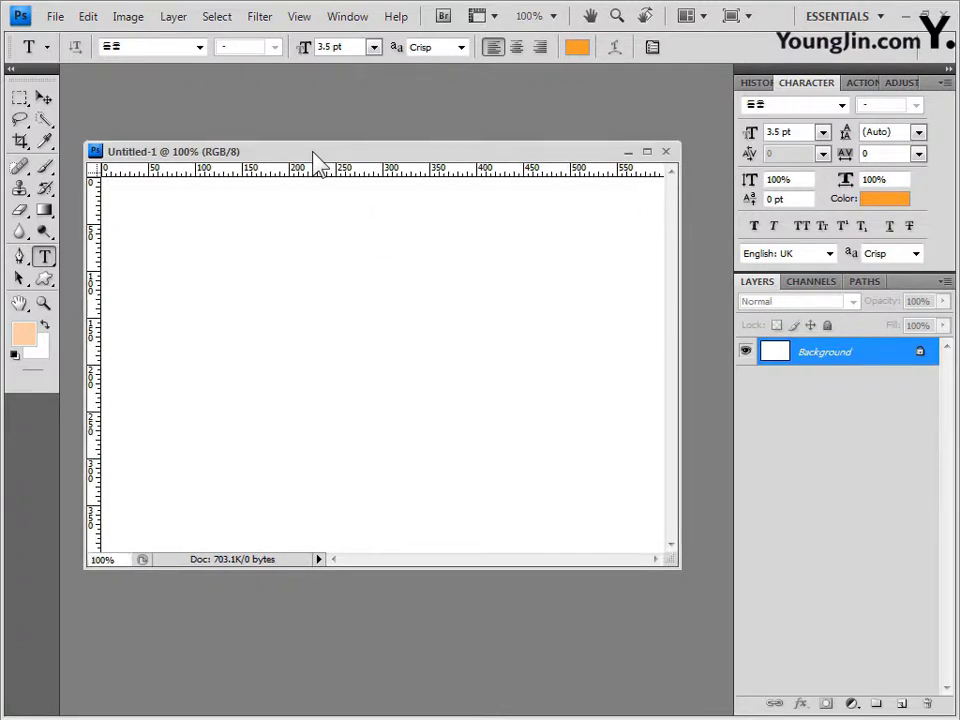
Set the foreground color to CC6633 and fill the background layer with it.
left_click(27, 338)
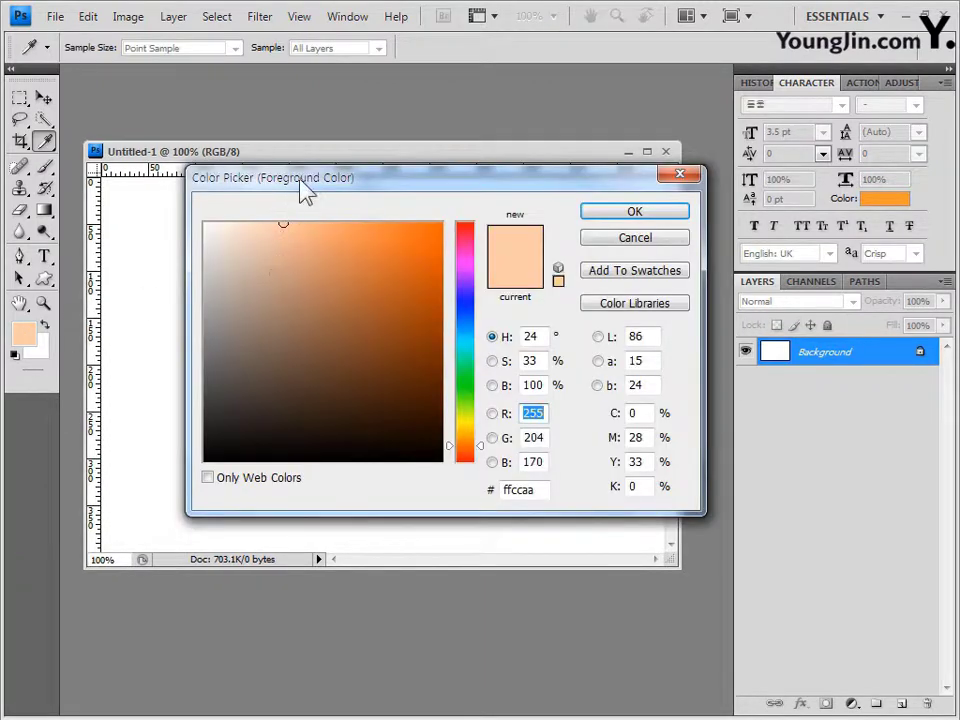
left_click_drag(300, 177, 254, 198)
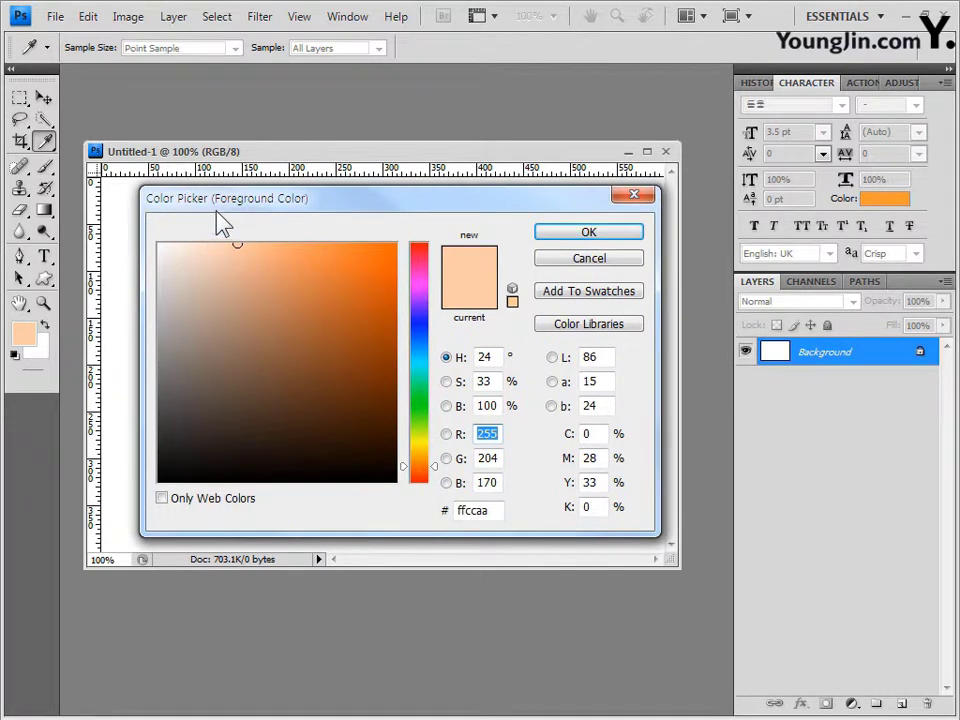
double_click(480, 510)
type("CC6633")
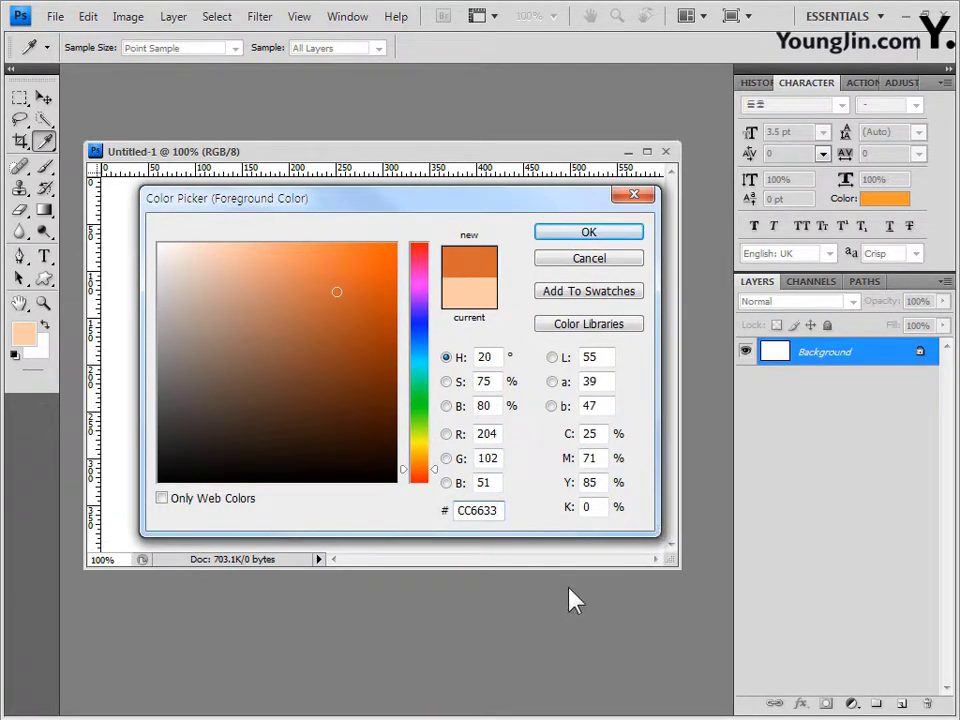
left_click(634, 236)
key("t")
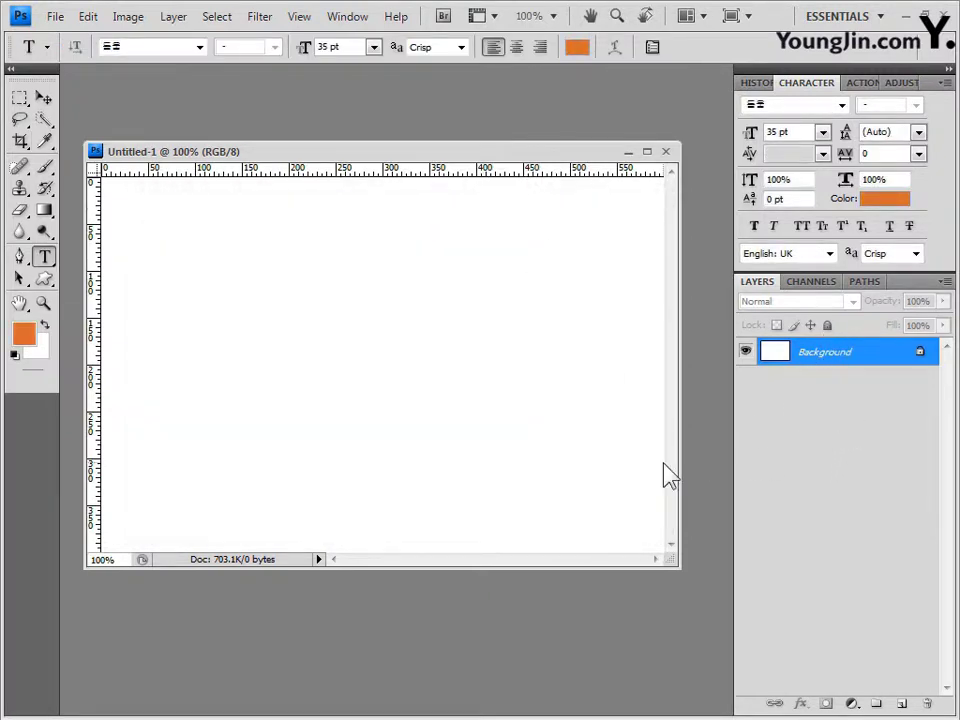
key("alt+BackSpace")
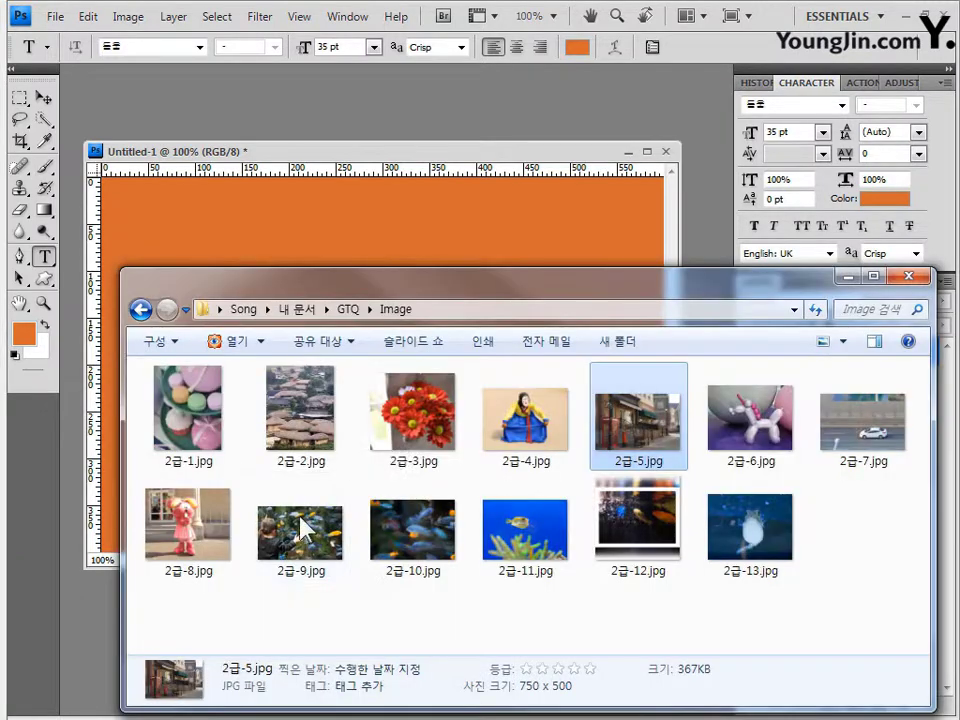
Open 2급-5.jpg from the Image folder, copy the whole picture into the new document, and close the source image.
left_click_drag(677, 420, 604, 212)
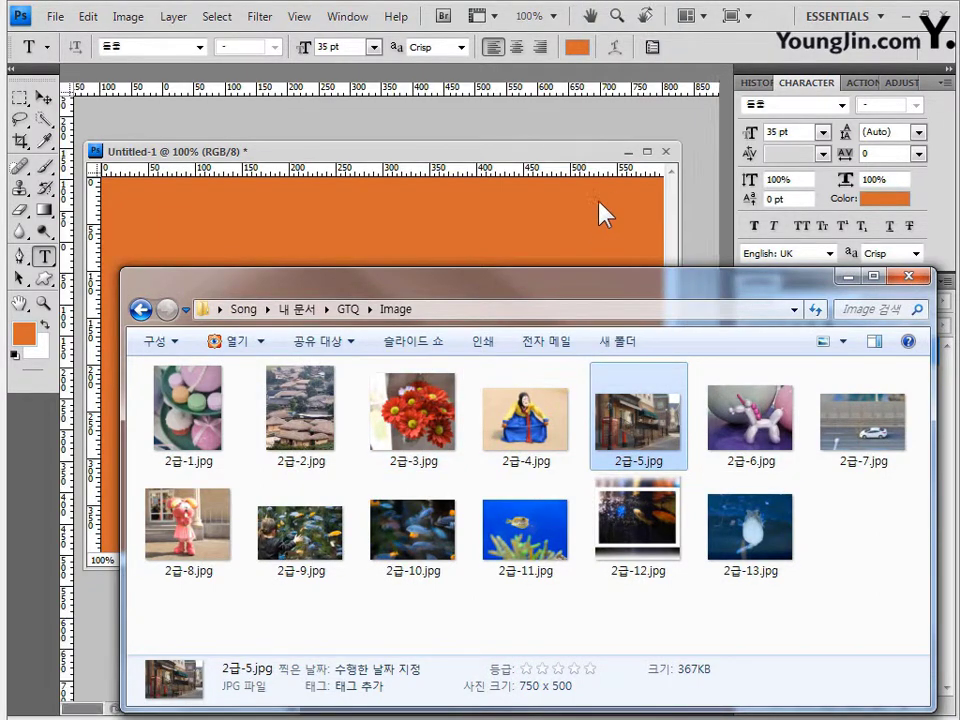
key("ctrl+a")
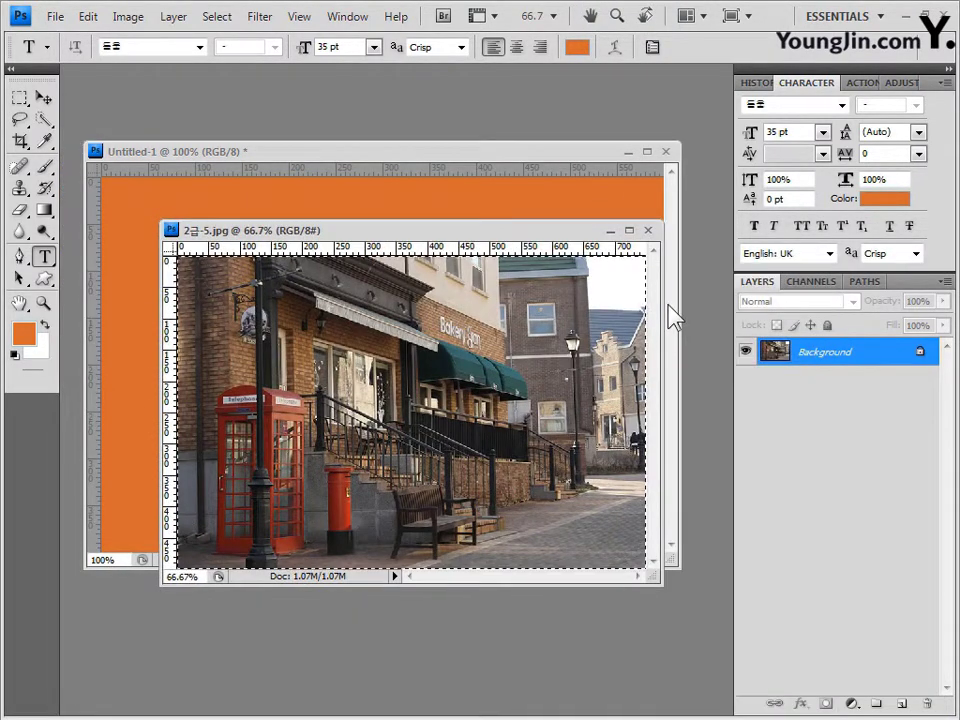
left_click(648, 230)
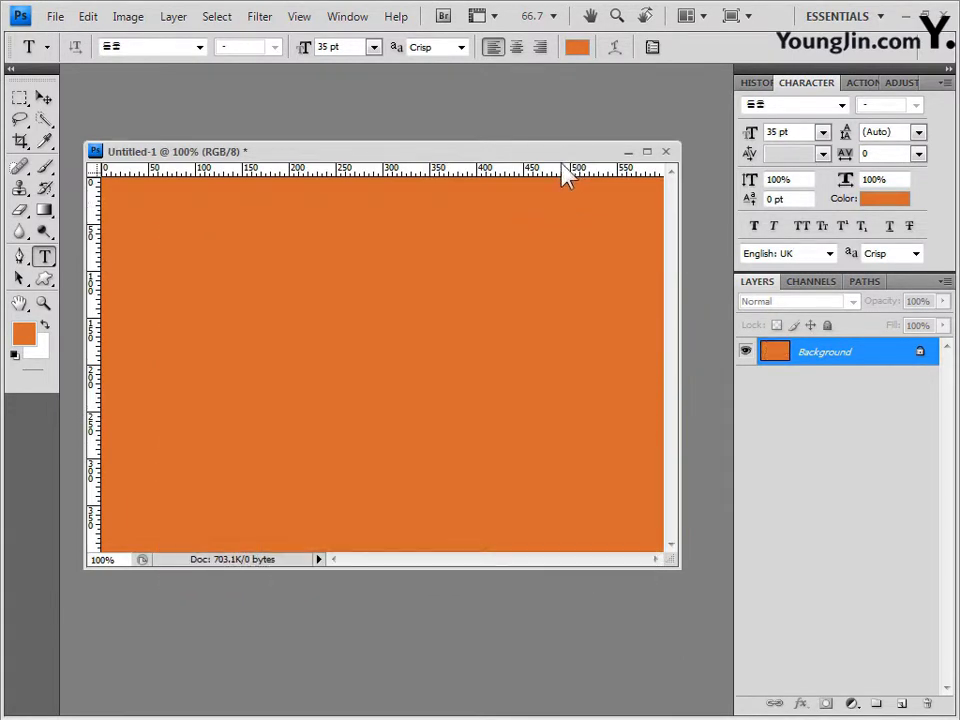
key("ctrl+v")
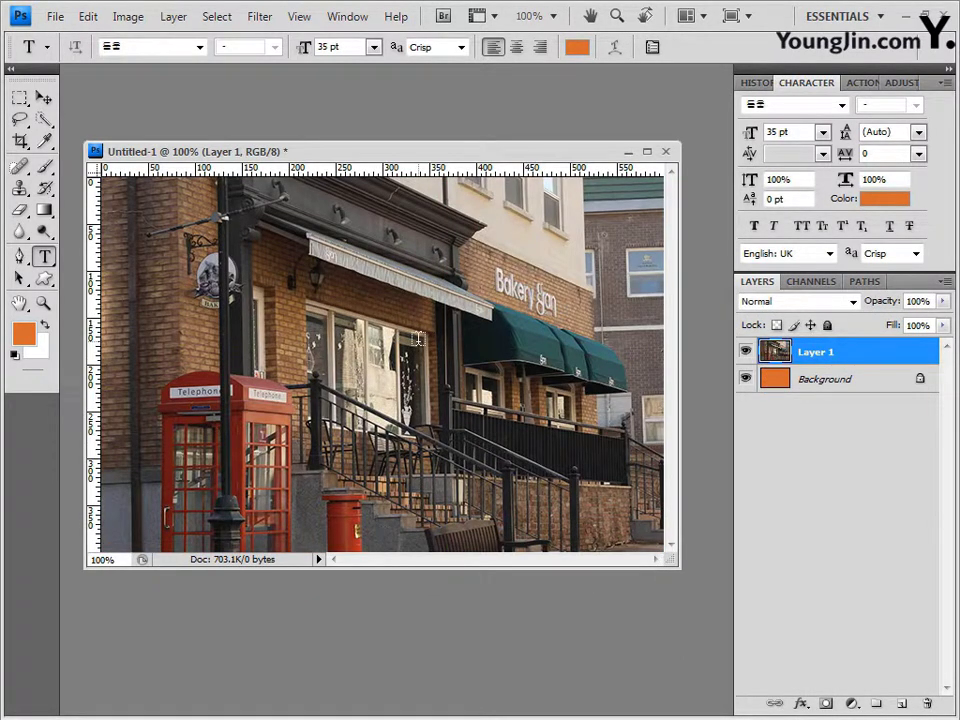
Scale the pasted street photo proportionally to about 80.4% so it fits the canvas from its upper-left corner.
key("ctrl+t")
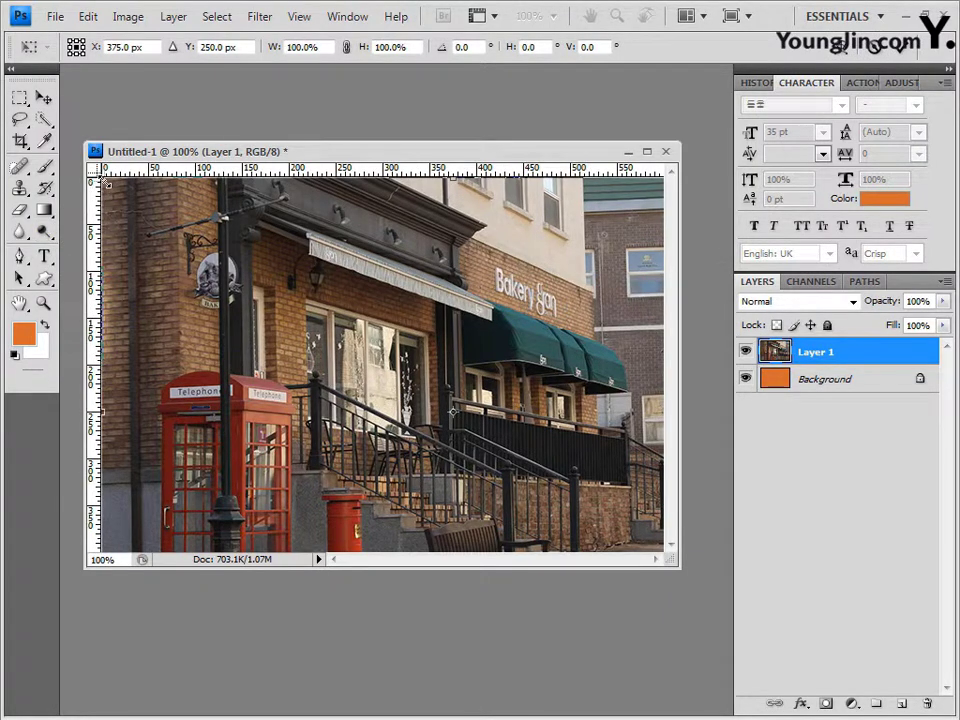
left_click_drag(104, 181, 337, 187)
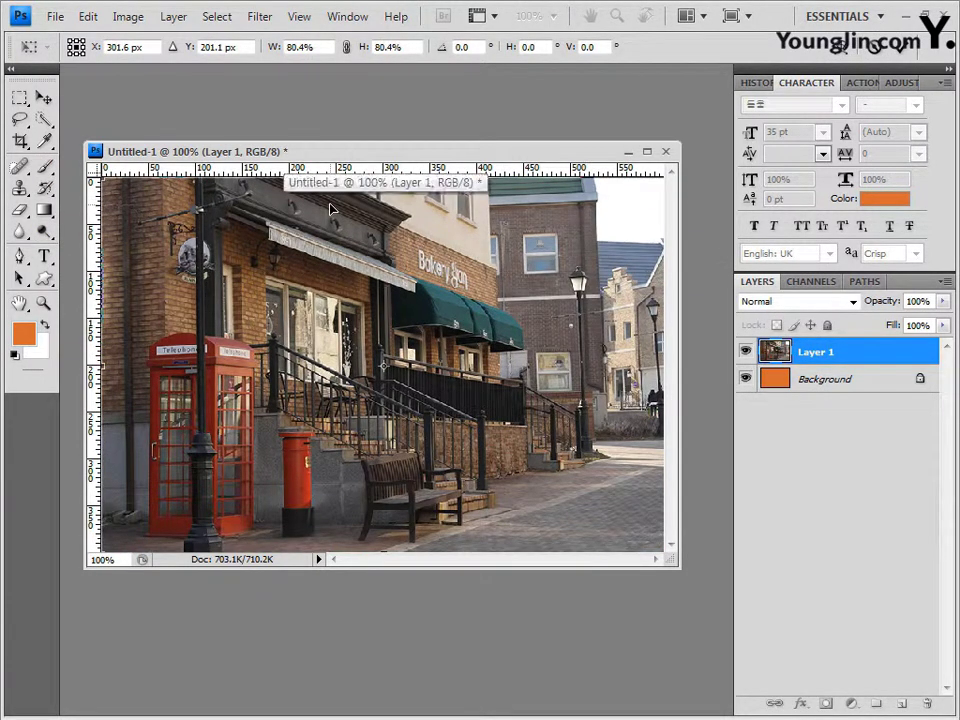
key("Return")
key("t")
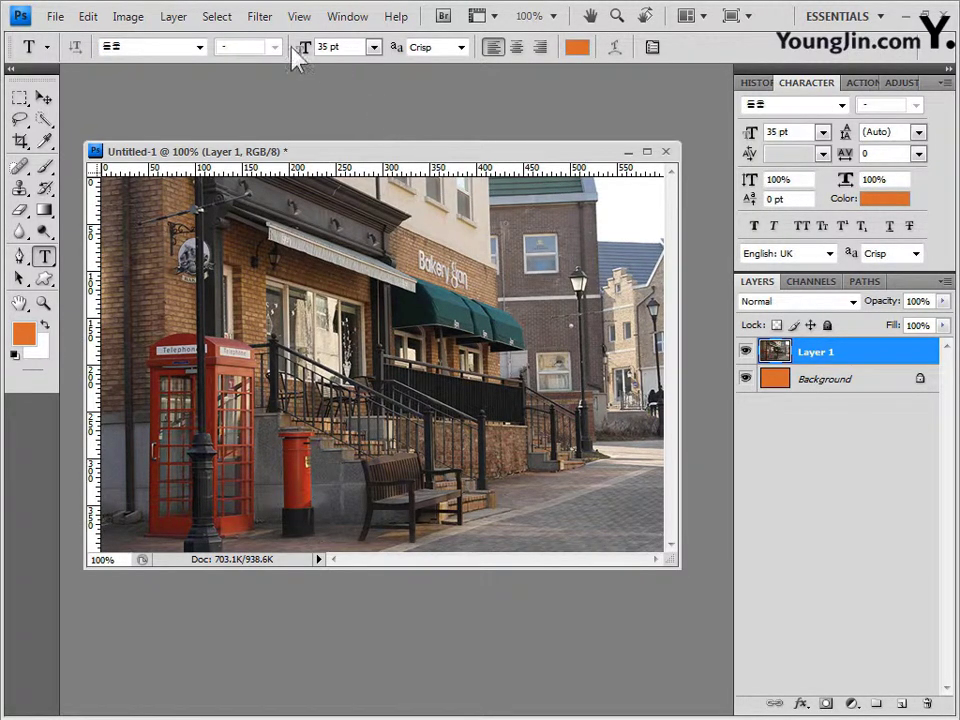
Apply the Crosshatch filter to the street photo with Stroke Length 9, Sharpness 6 and Strength 1.
left_click(264, 24)
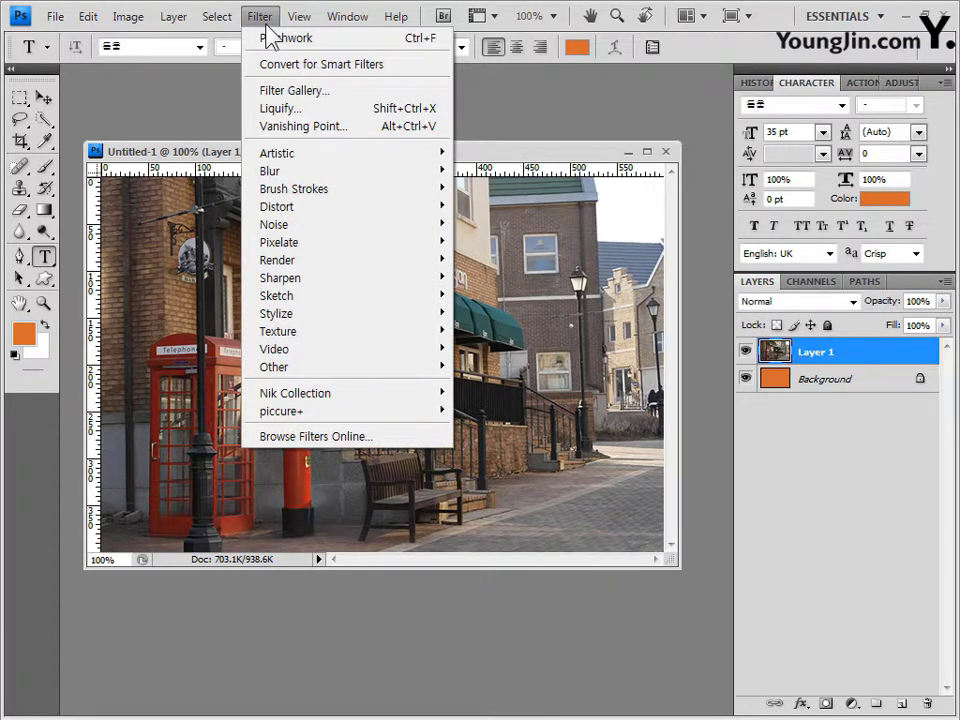
mouse_move(313, 192)
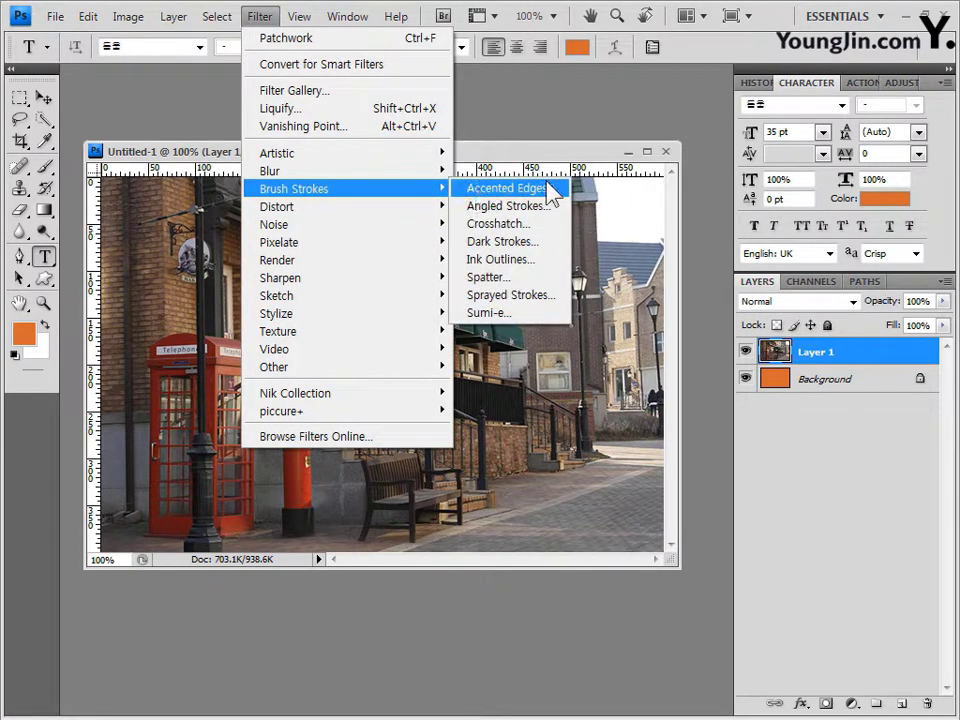
left_click(533, 225)
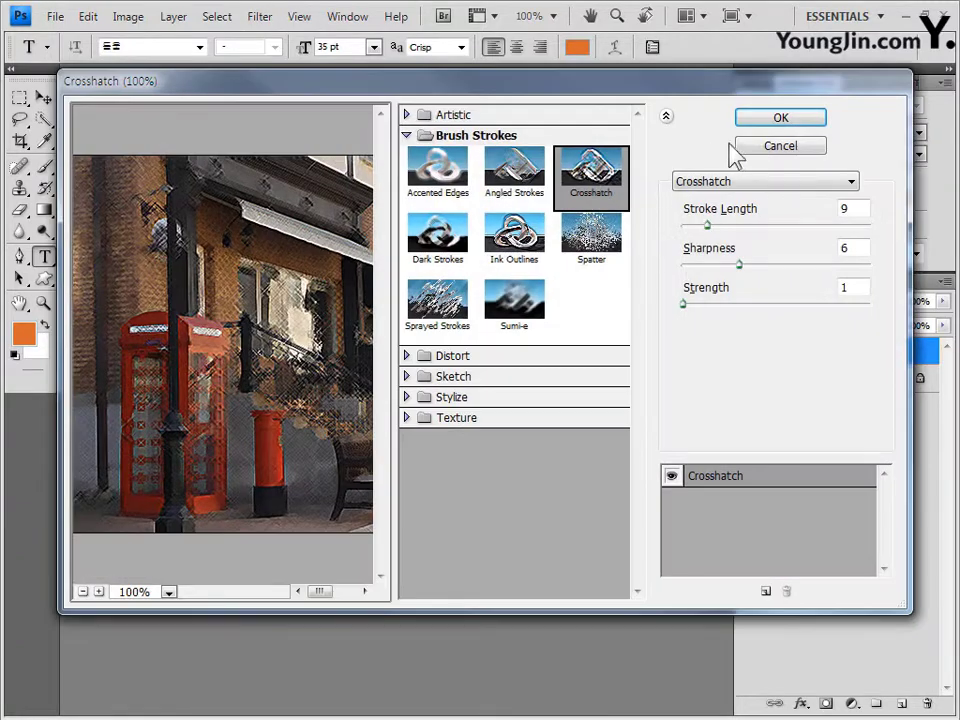
left_click(779, 119)
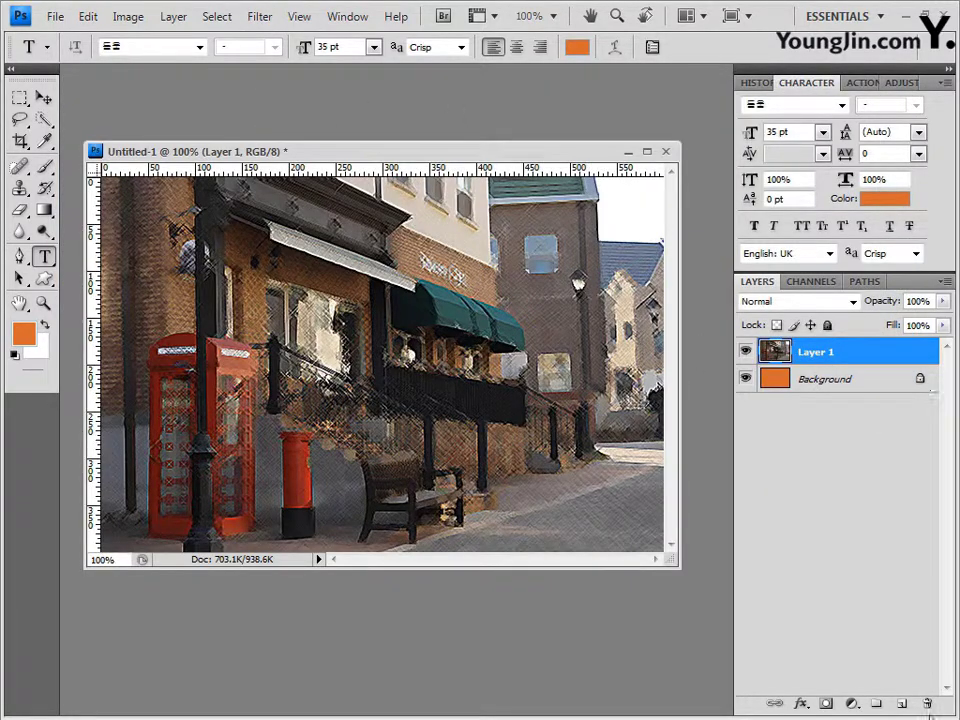
Add a layer mask to the street photo and apply a Black, White linear gradient so the photo fades out toward its right side.
left_click(825, 705)
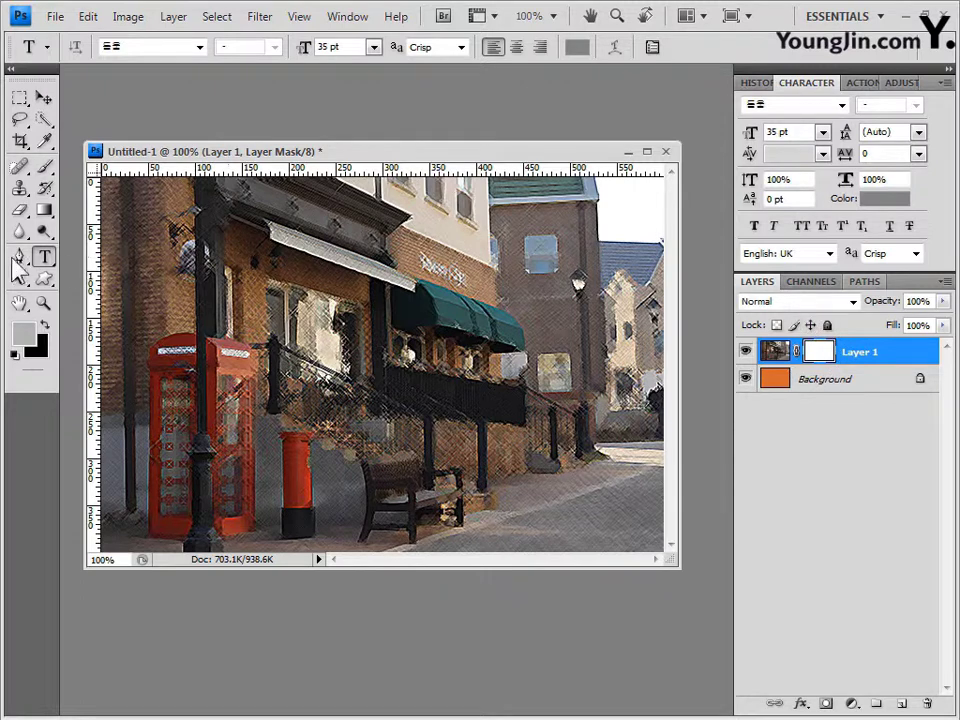
left_click(44, 211)
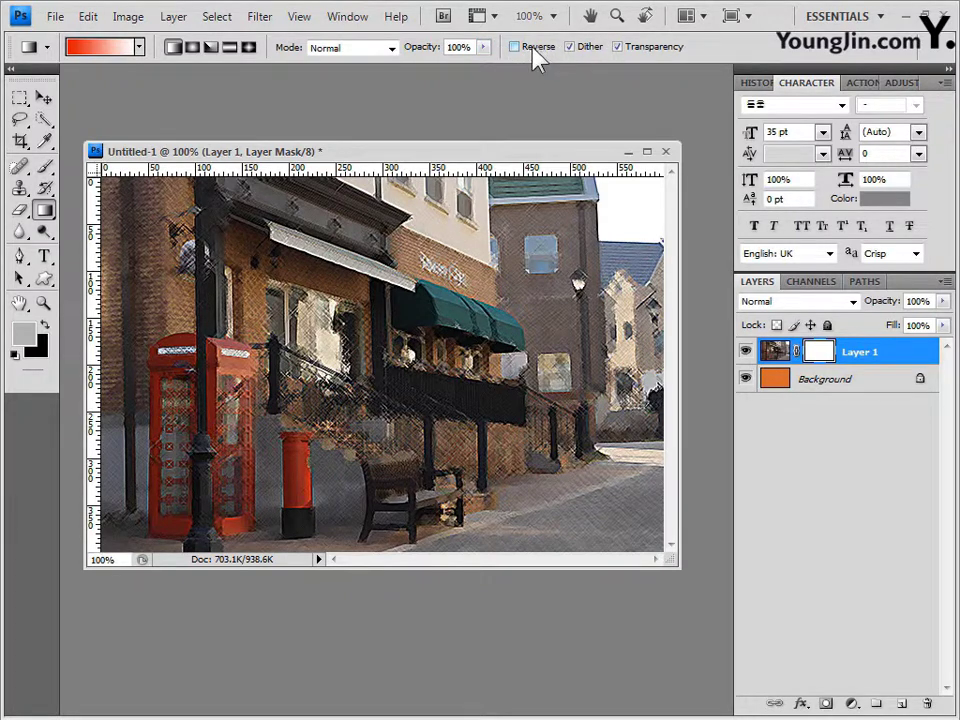
left_click(139, 48)
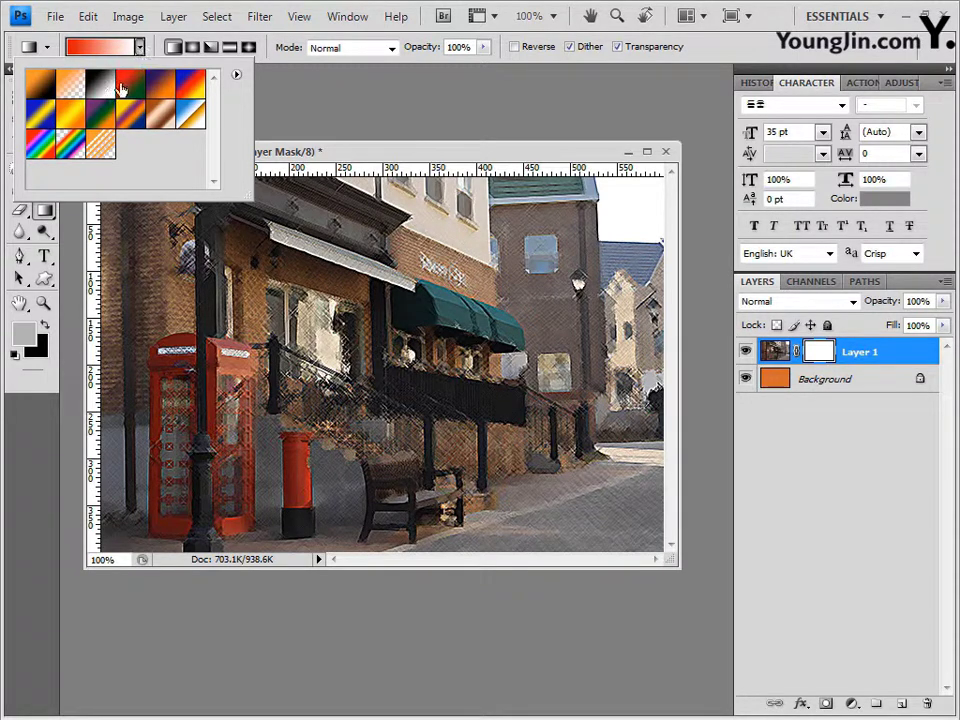
left_click(107, 84)
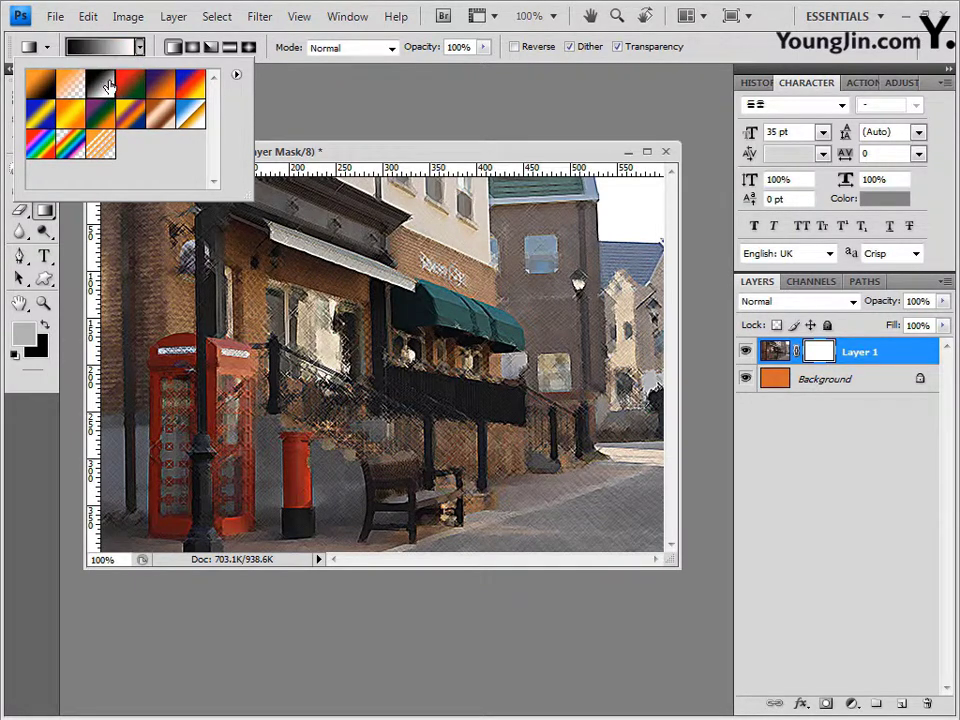
left_click(266, 130)
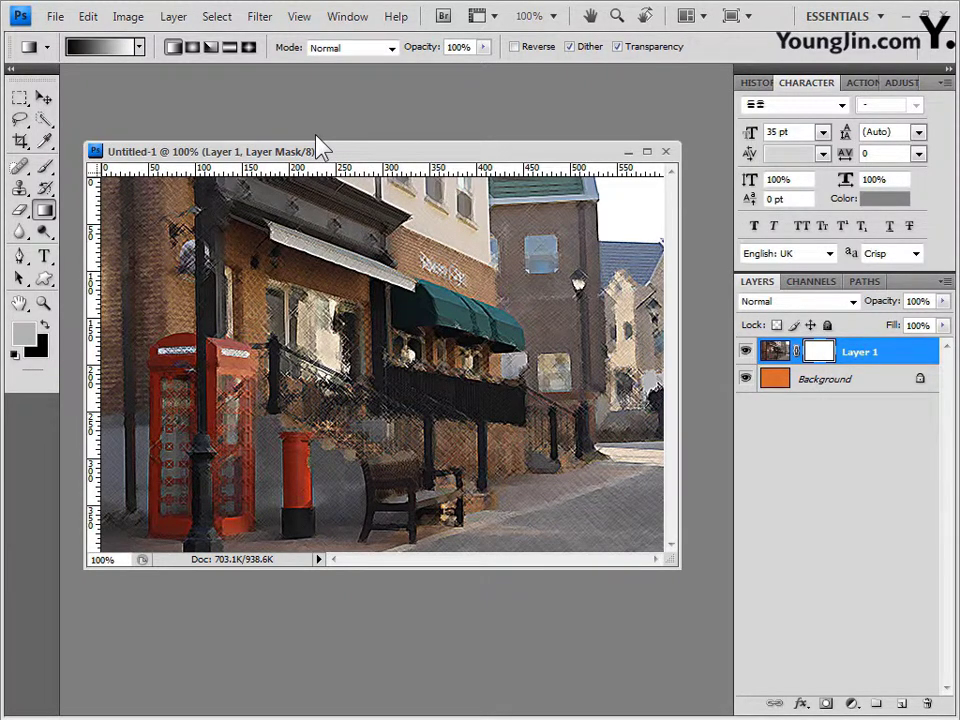
left_click(667, 195)
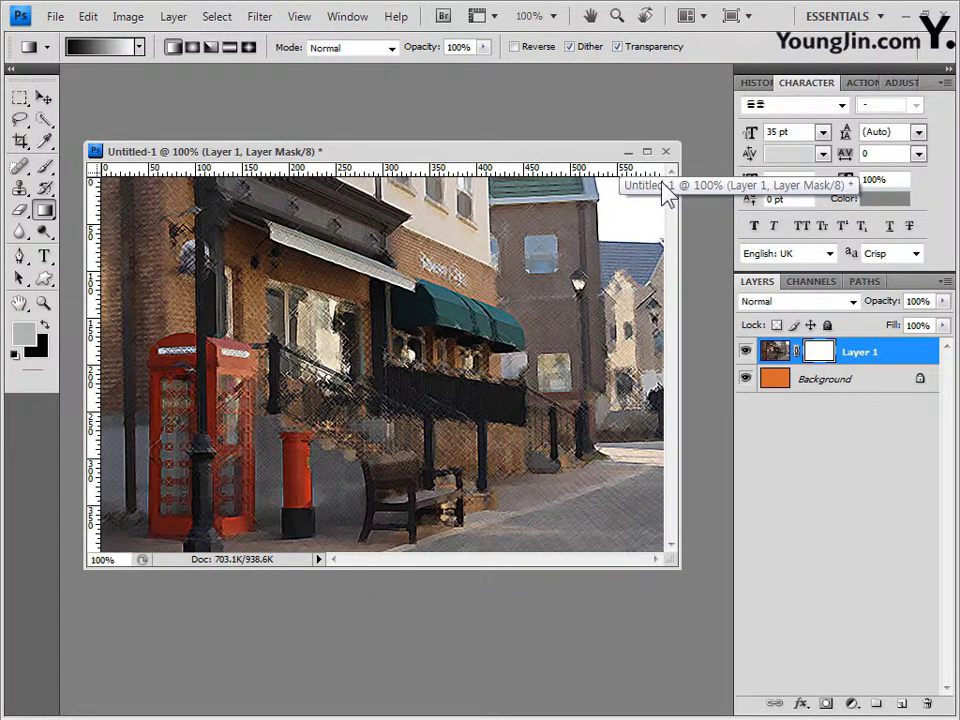
left_click_drag(668, 193, 240, 444)
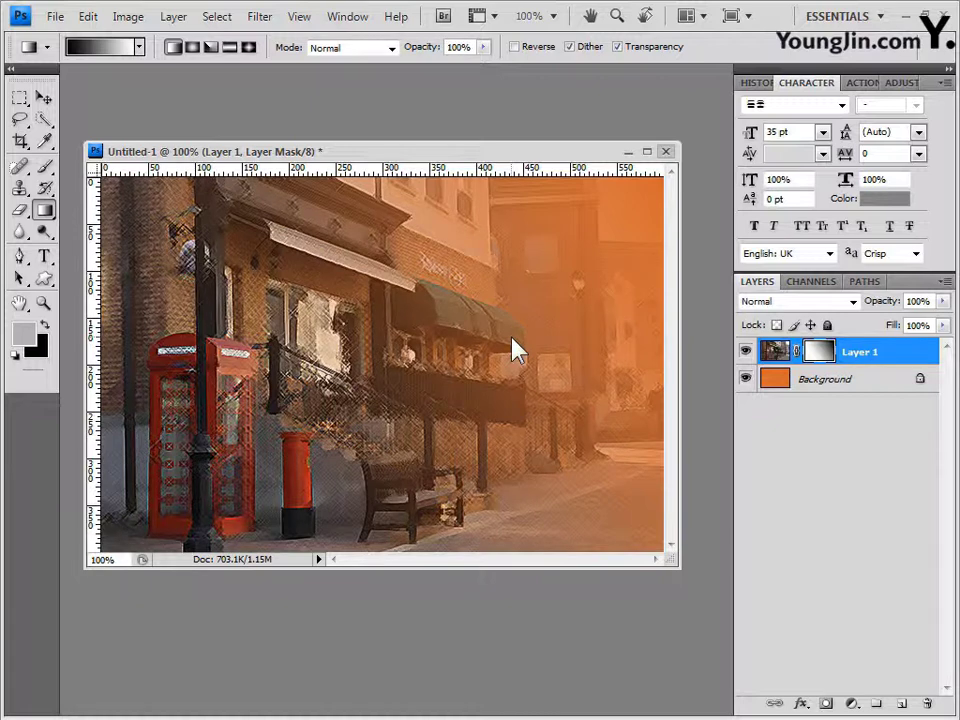
Show the grid over the composition, open 2급-6.jpg, and hide the grid in the opened image.
key("ctrl+apostrophe")
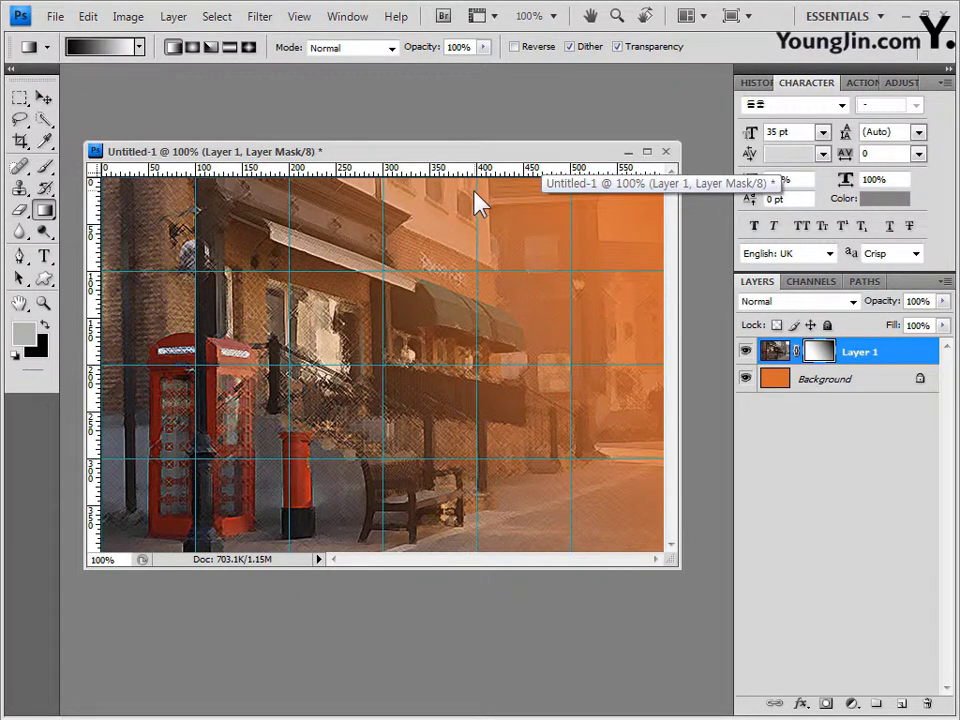
left_click_drag(750, 435, 418, 96)
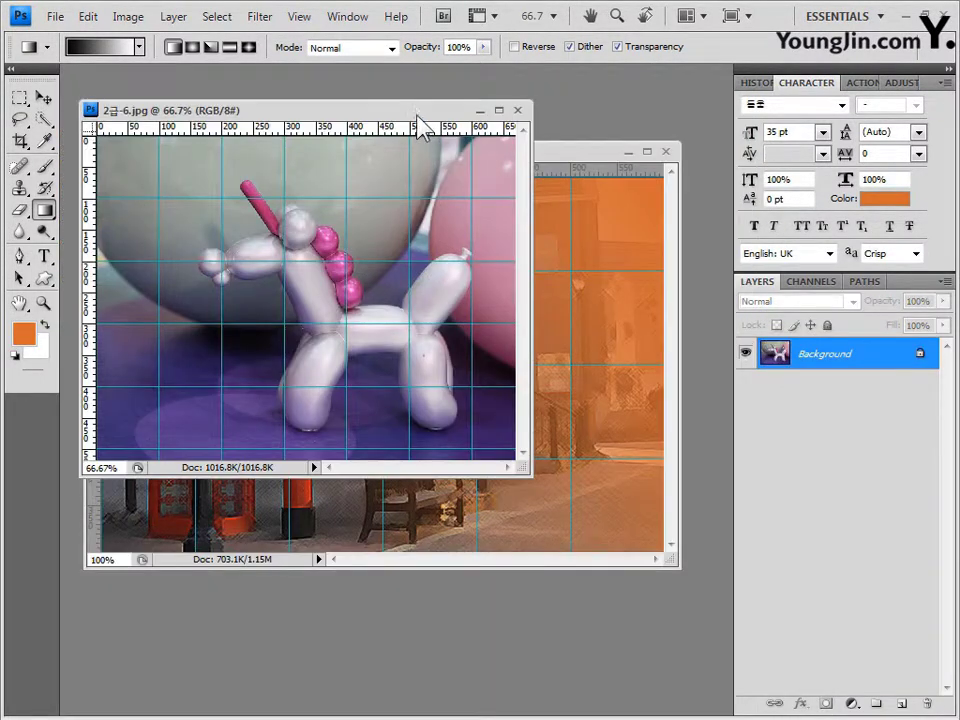
left_click_drag(416, 113, 444, 101)
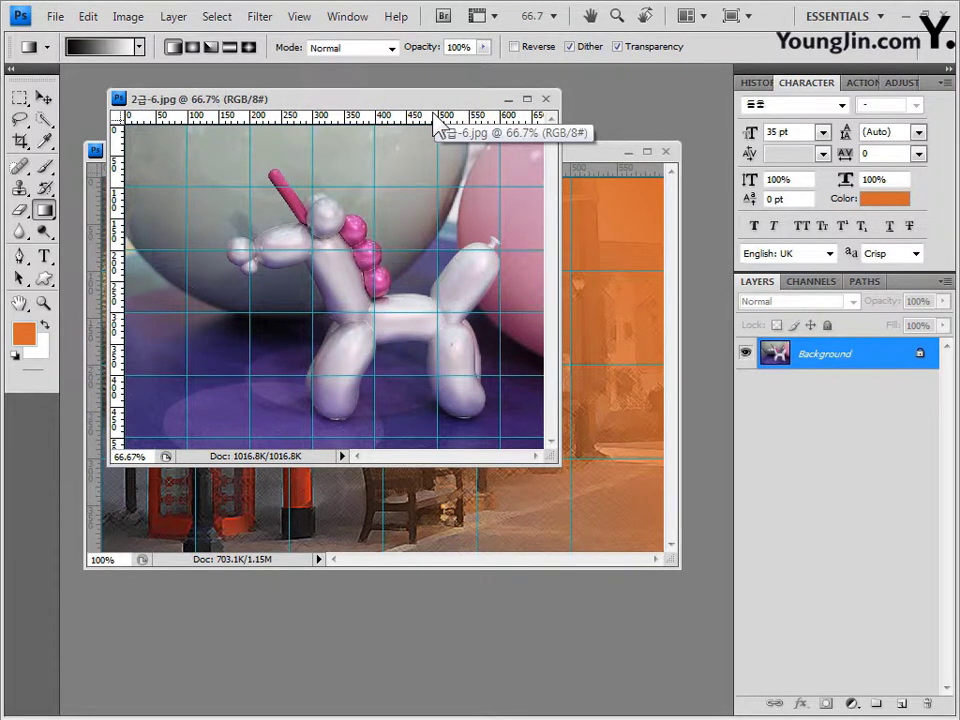
key("ctrl+apostrophe")
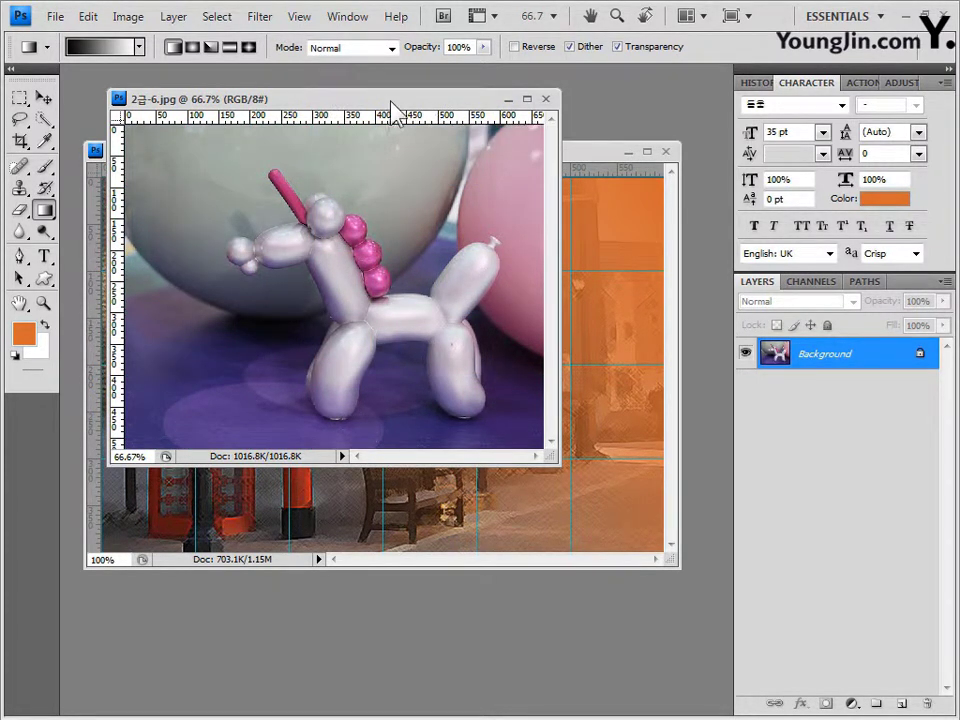
Select the whole balloon animal, including its pink horn and mane, using the Quick Selection tool with a 20 px brush.
left_click(48, 117)
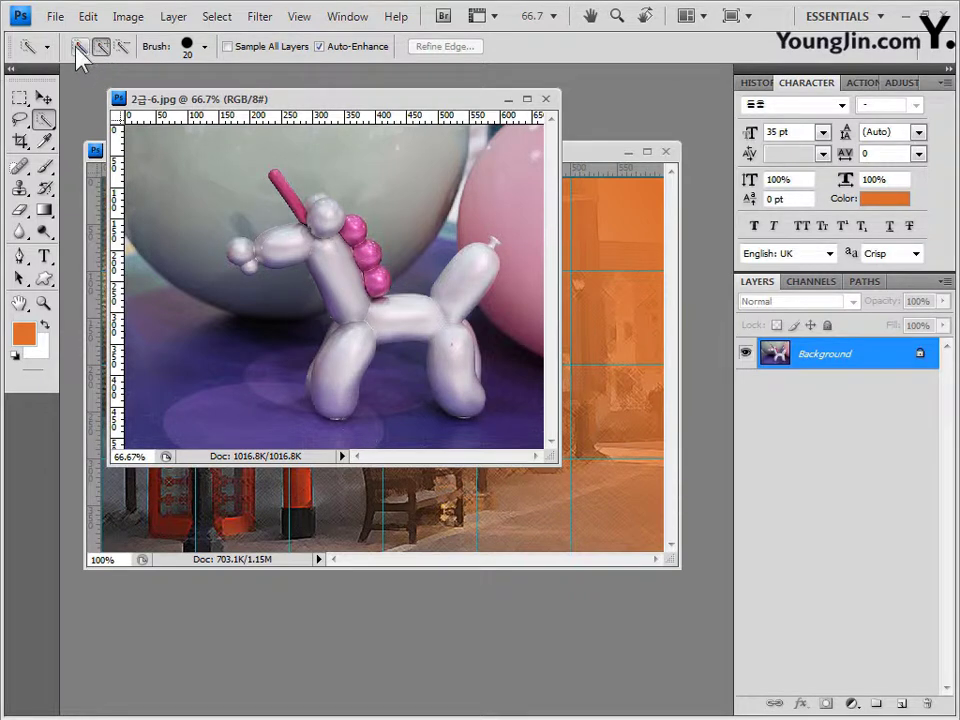
left_click(205, 48)
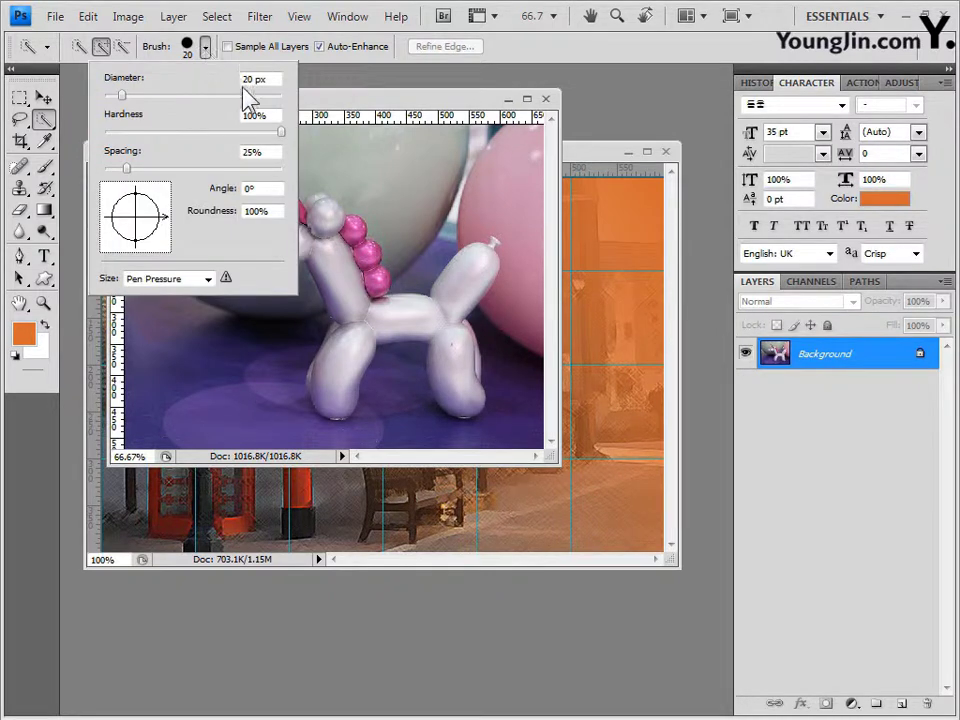
left_click(337, 99)
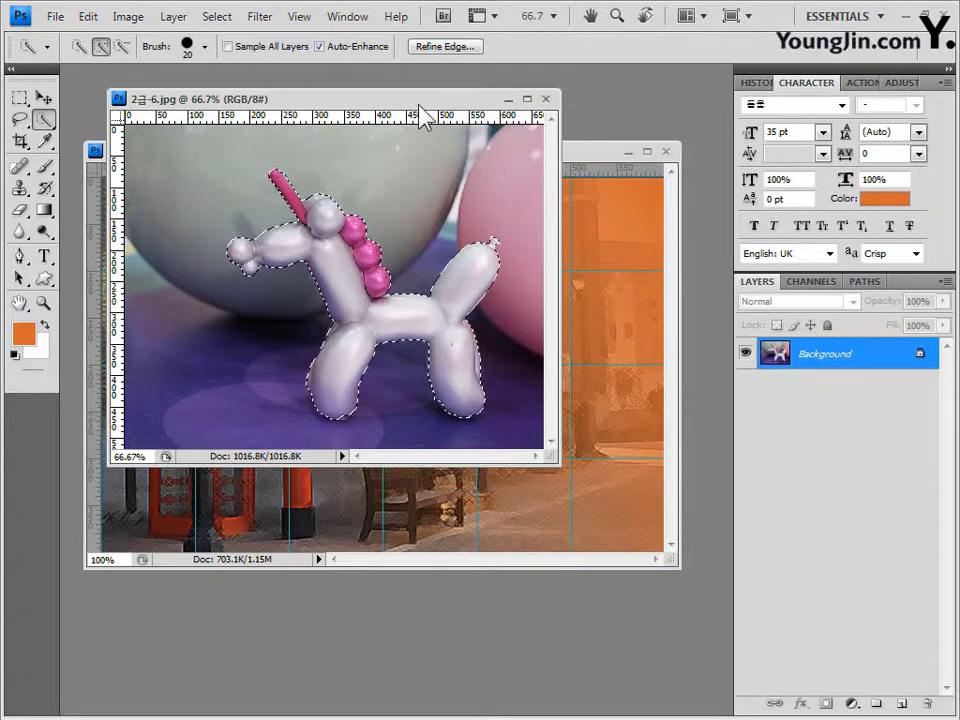
Copy the selected balloon animal into the street composition and close 2급-6.jpg.
left_click(579, 152)
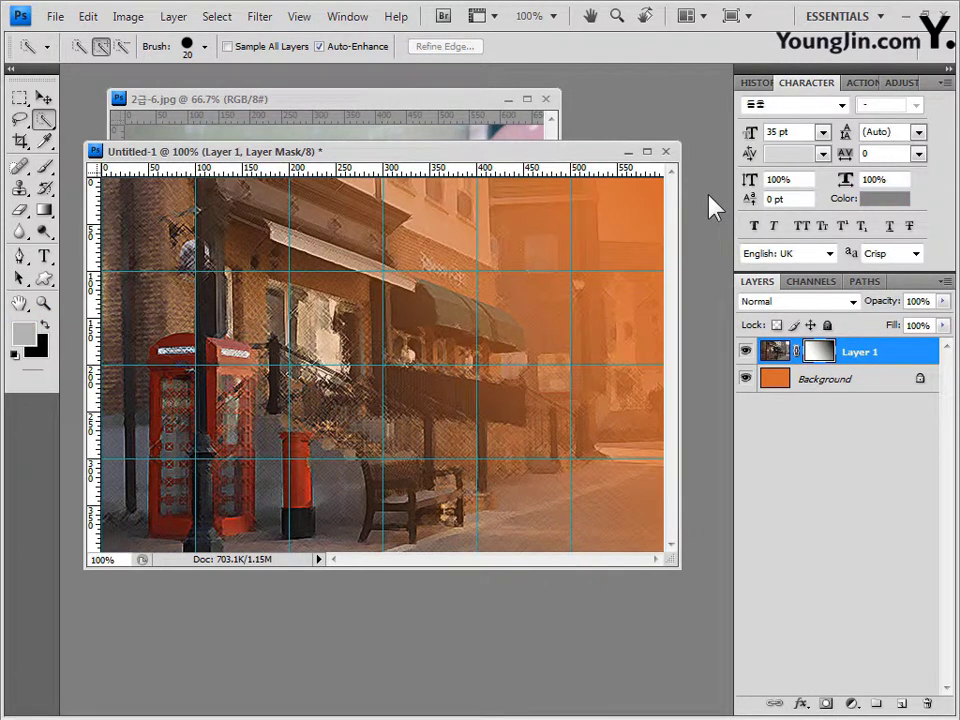
key("ctrl+v")
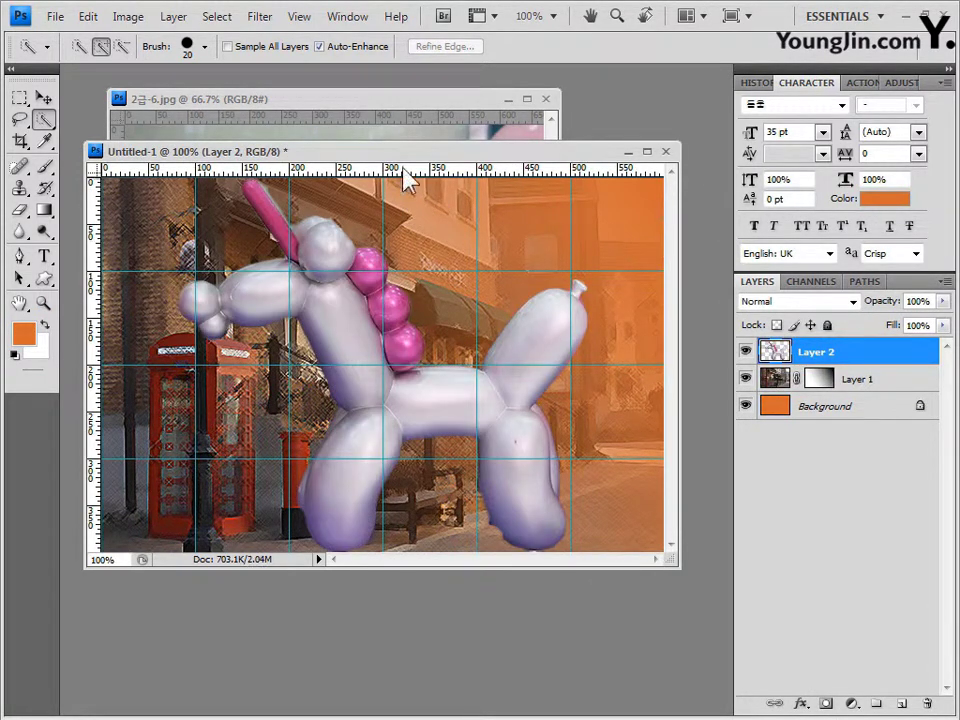
left_click(424, 109)
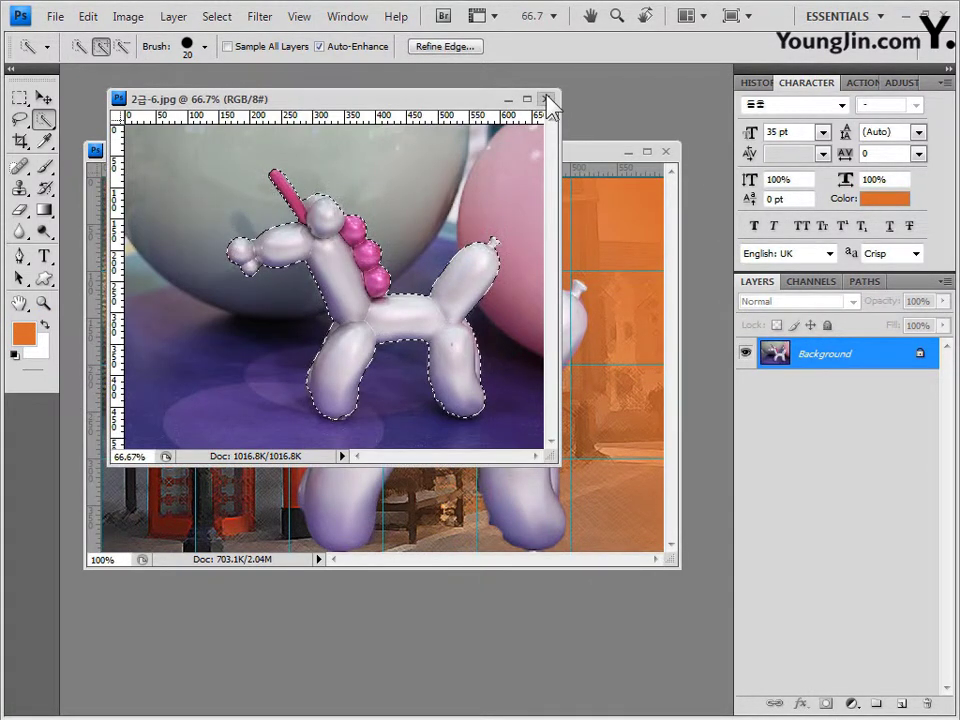
left_click(545, 99)
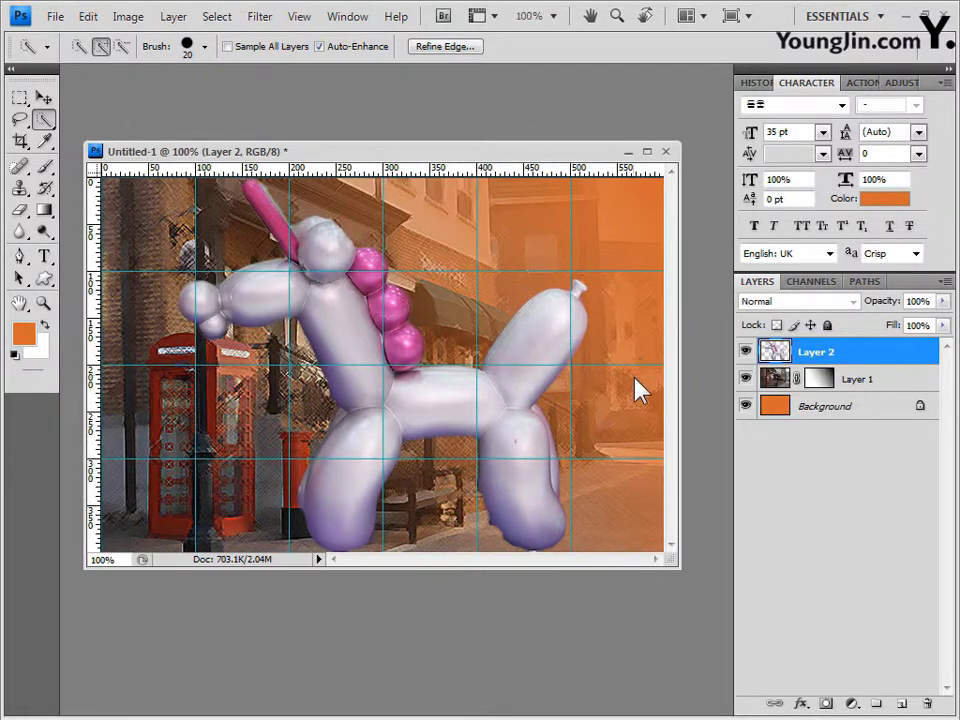
Scale down the balloon animal proportionally, flip it horizontally, and place it at the canvas's lower edge in front of the phone booth.
key("ctrl+t")
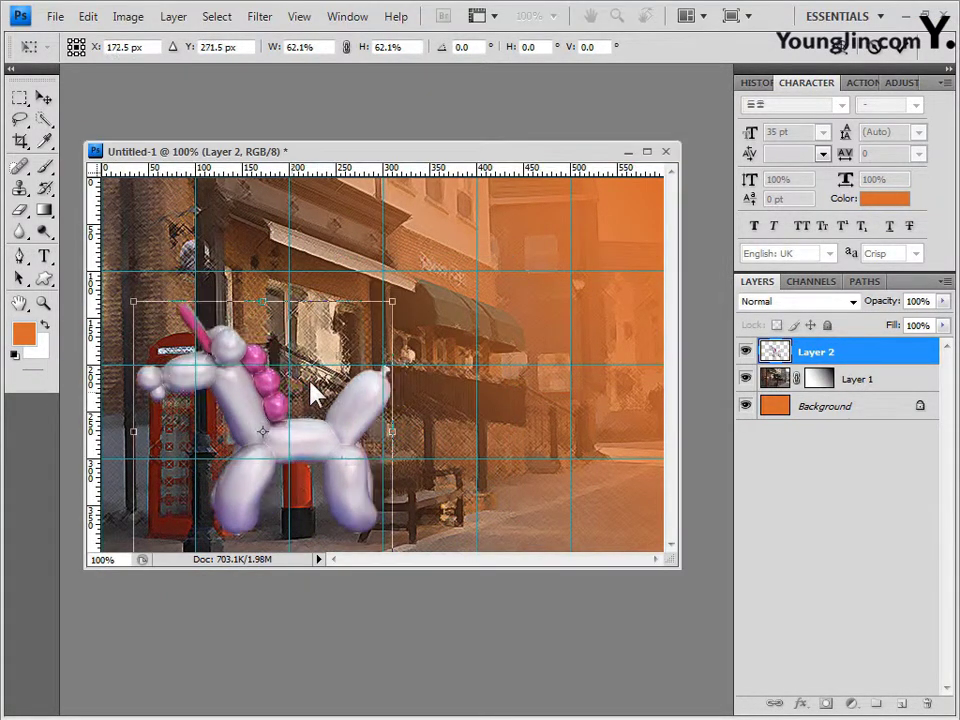
left_click_drag(310, 400, 305, 402)
right_click(281, 381)
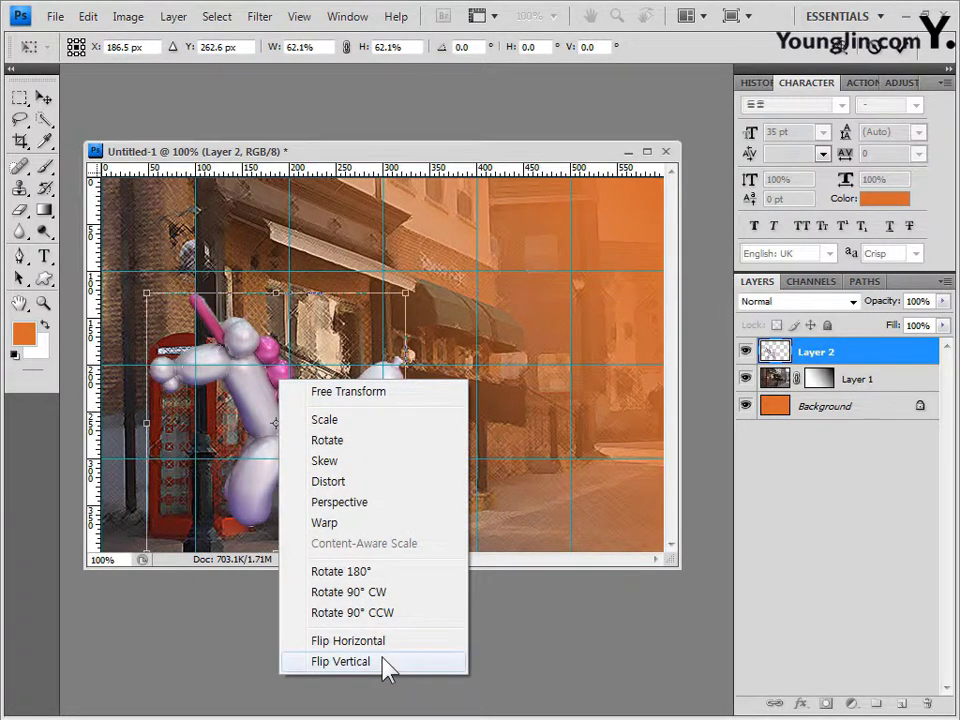
left_click(385, 642)
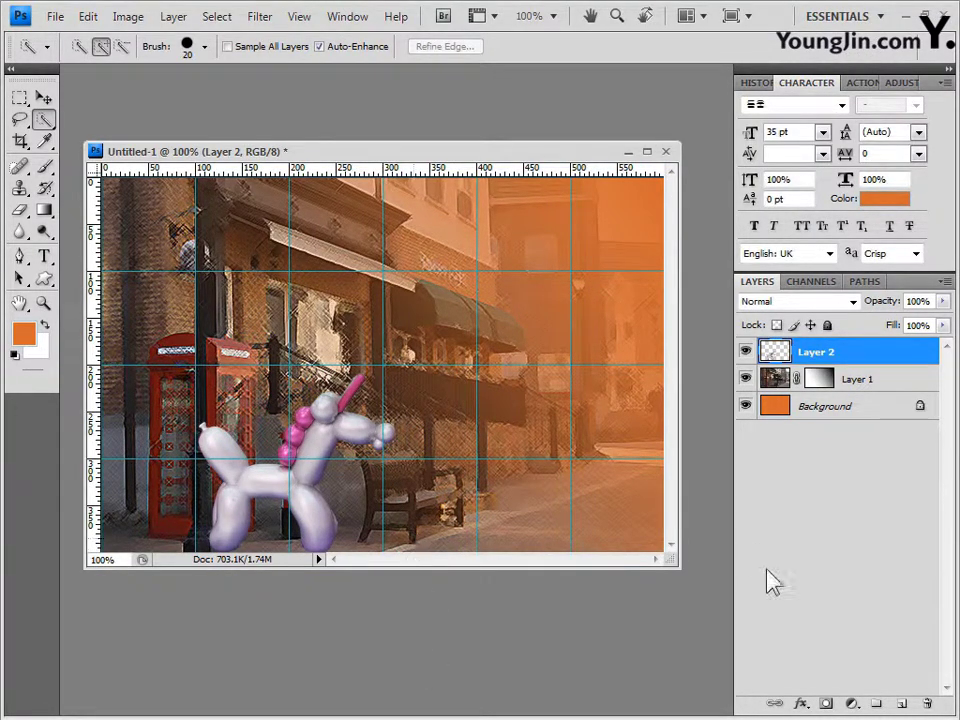
Add a Drop Shadow to the balloon animal with a 120° angle and Use Global Light turned off.
left_click(801, 704)
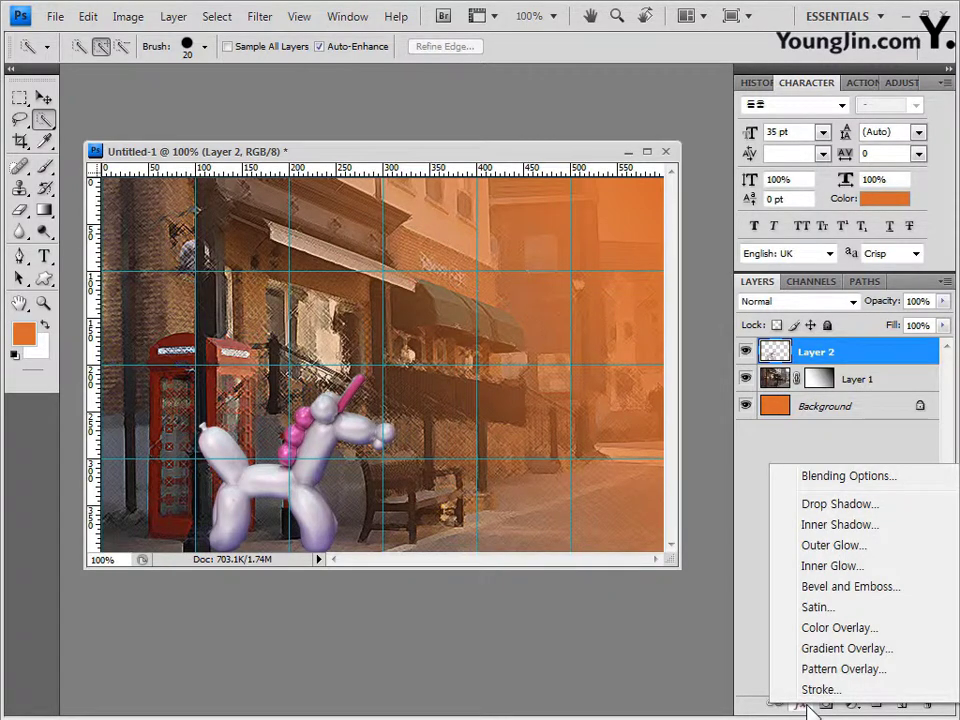
left_click(826, 506)
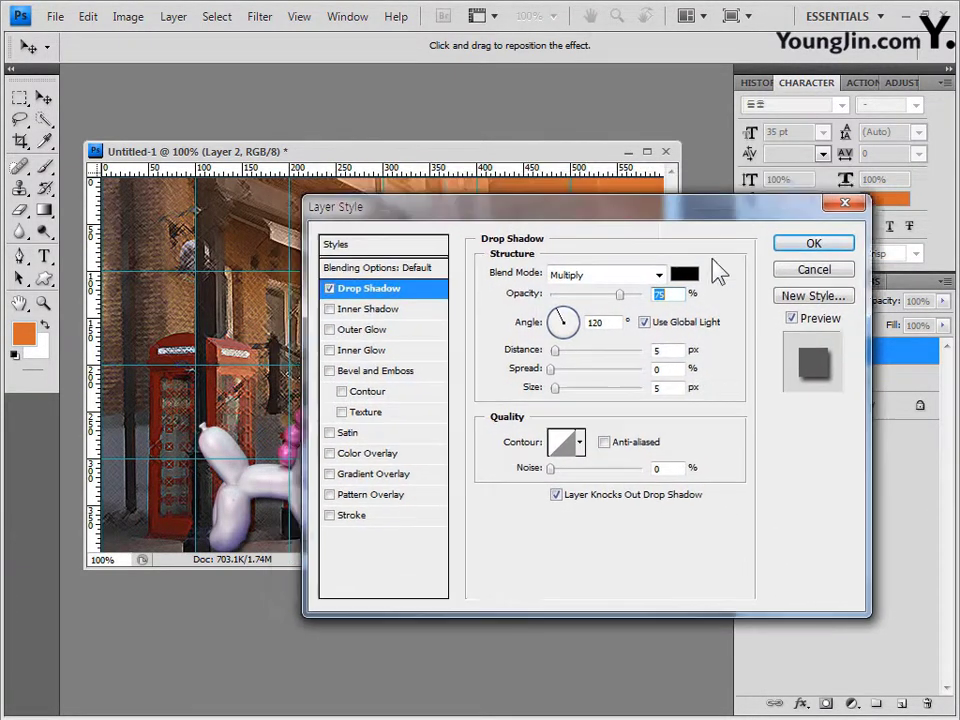
left_click_drag(657, 214, 737, 206)
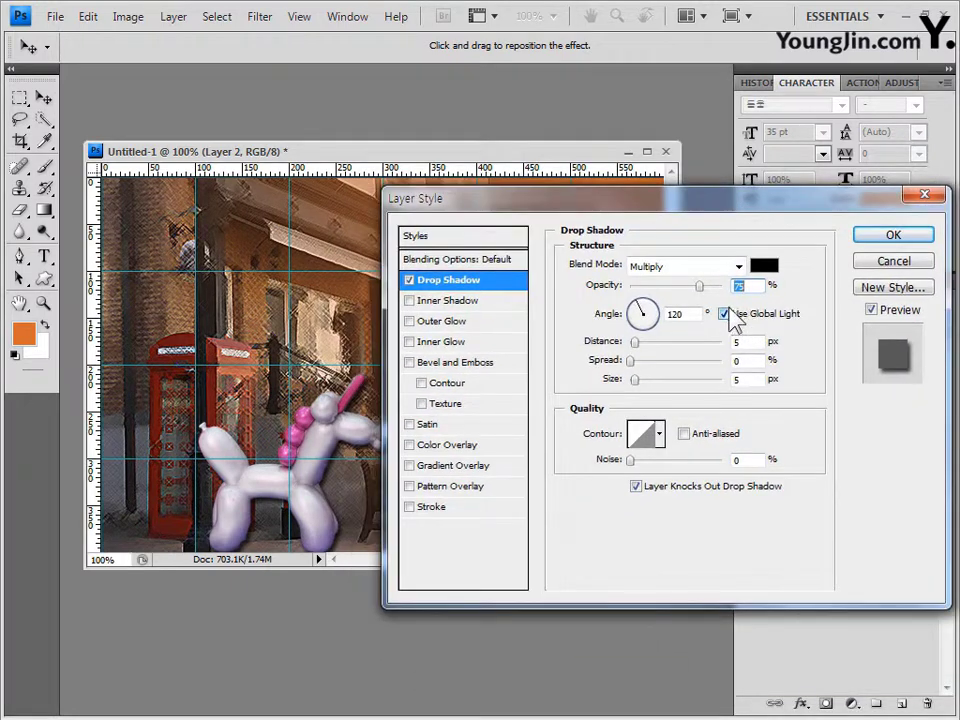
left_click(726, 316)
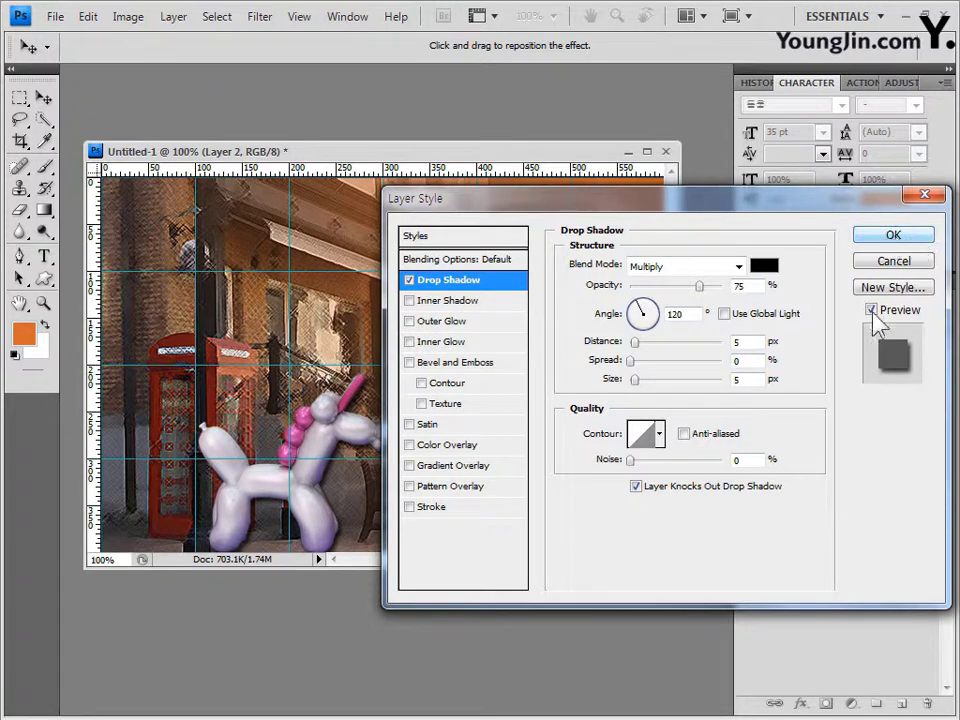
left_click(641, 313)
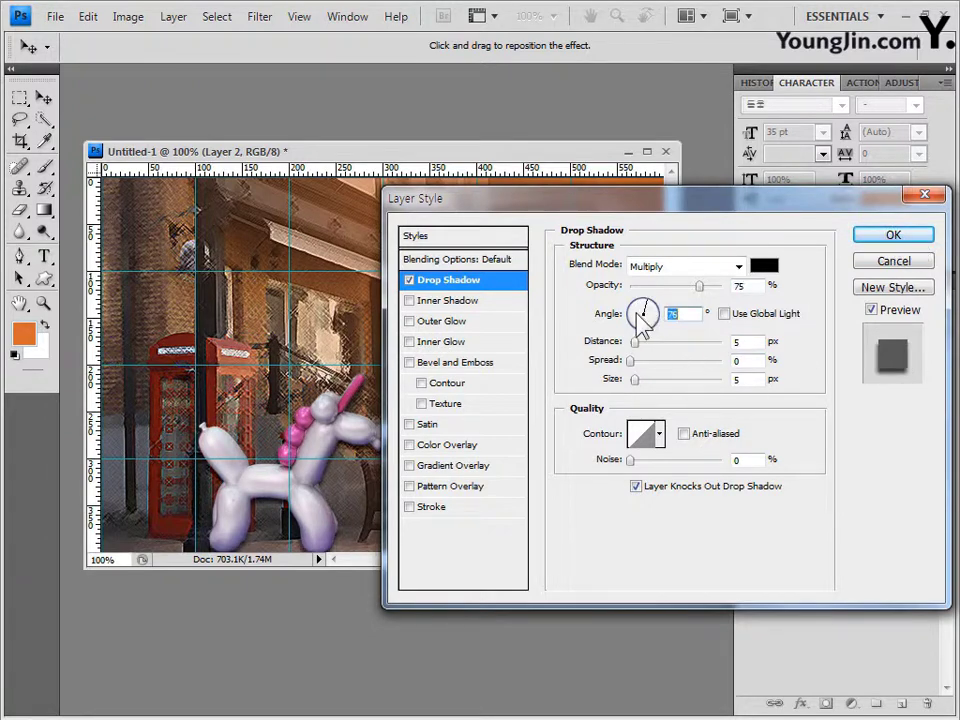
left_click(631, 311)
type("120")
left_click_drag(690, 200, 671, 207)
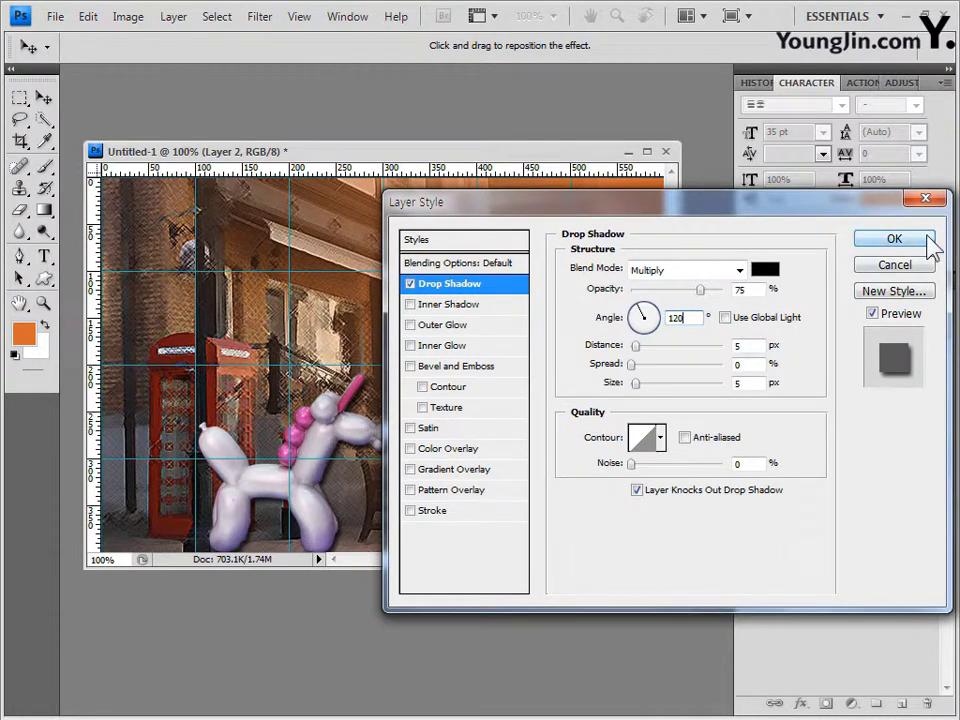
left_click(897, 240)
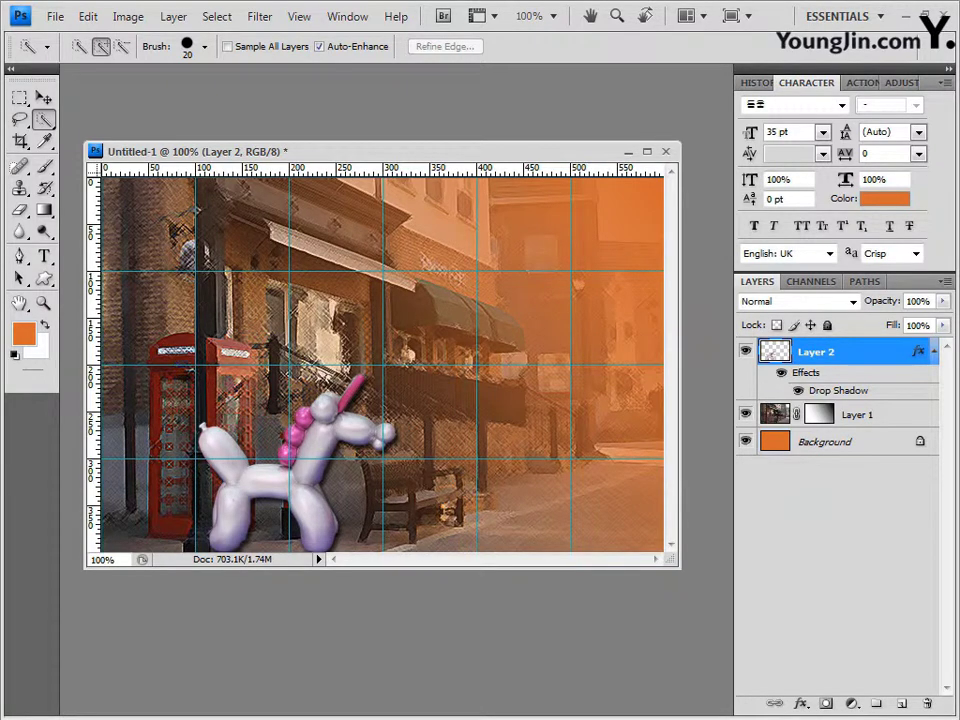
Open 2급-7.jpg from the Image folder, hide its grid, and move its window clear of the composition's title bar.
key("alt+Tab")
left_click(836, 421)
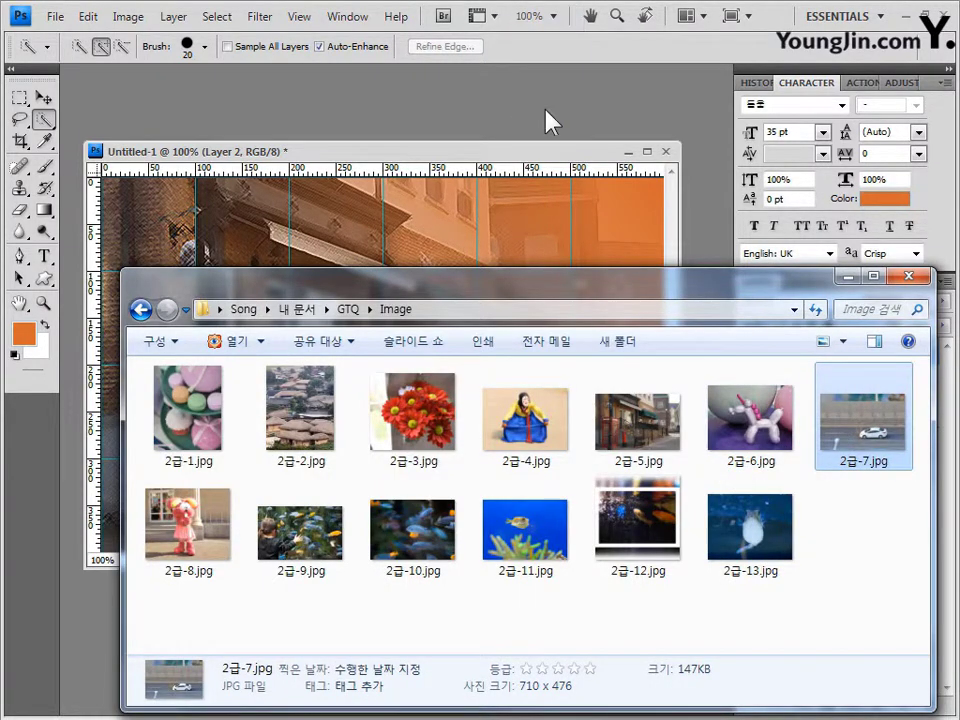
key("Return")
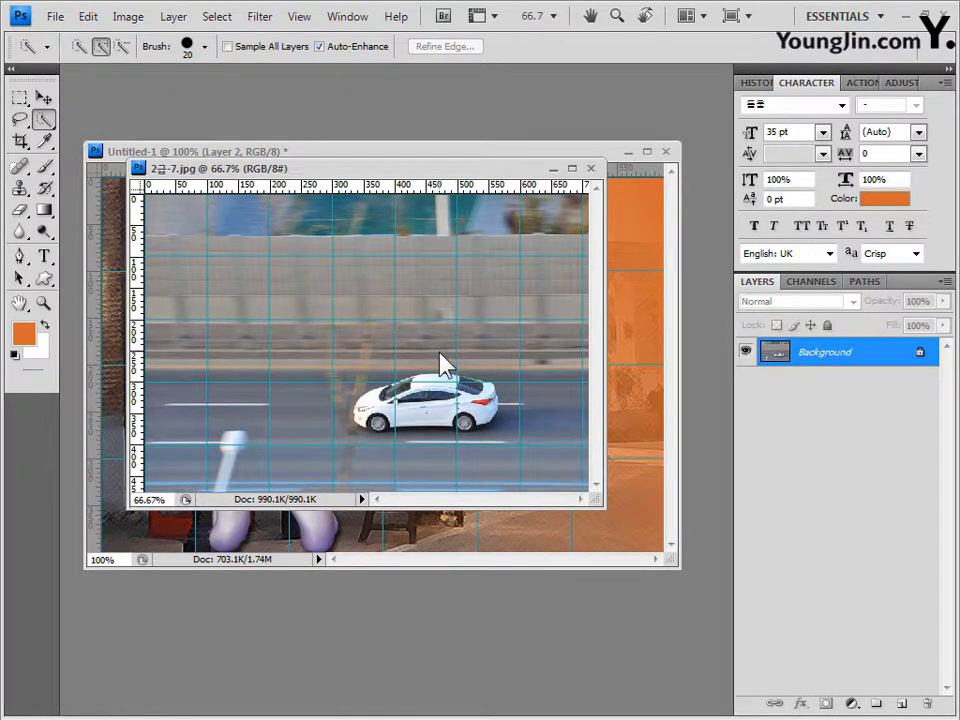
key("ctrl+semicolon")
left_click_drag(415, 173, 467, 263)
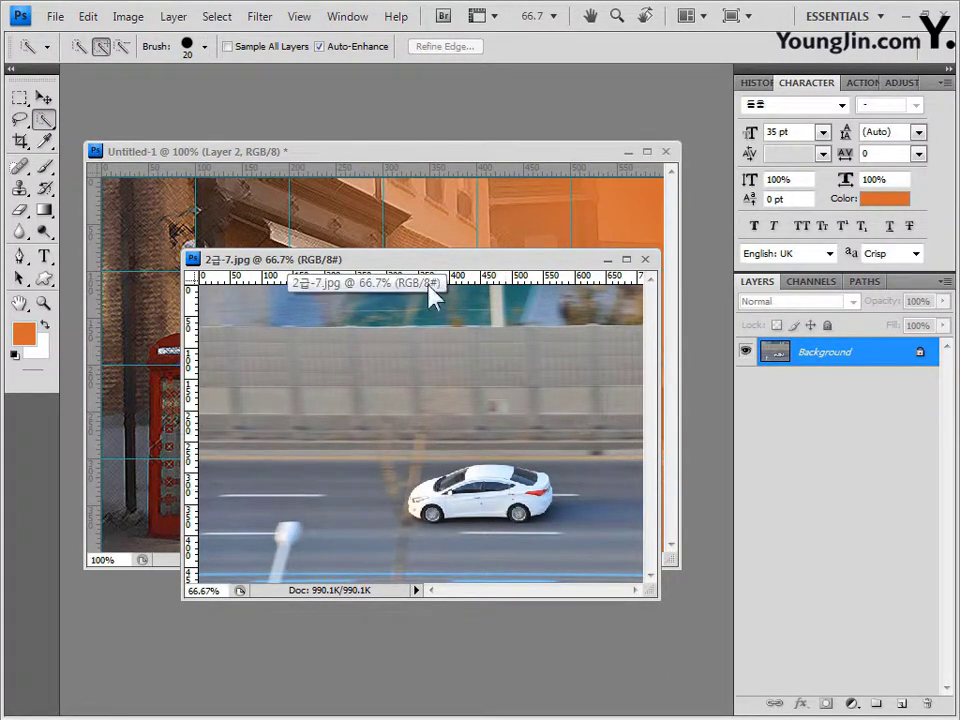
Set the Quick Selection brush diameter to 20 px and select the white car.
left_click(205, 46)
key("Down")
key("Down")
key("Down")
key("Down")
key("Down")
key("Down")
key("Down")
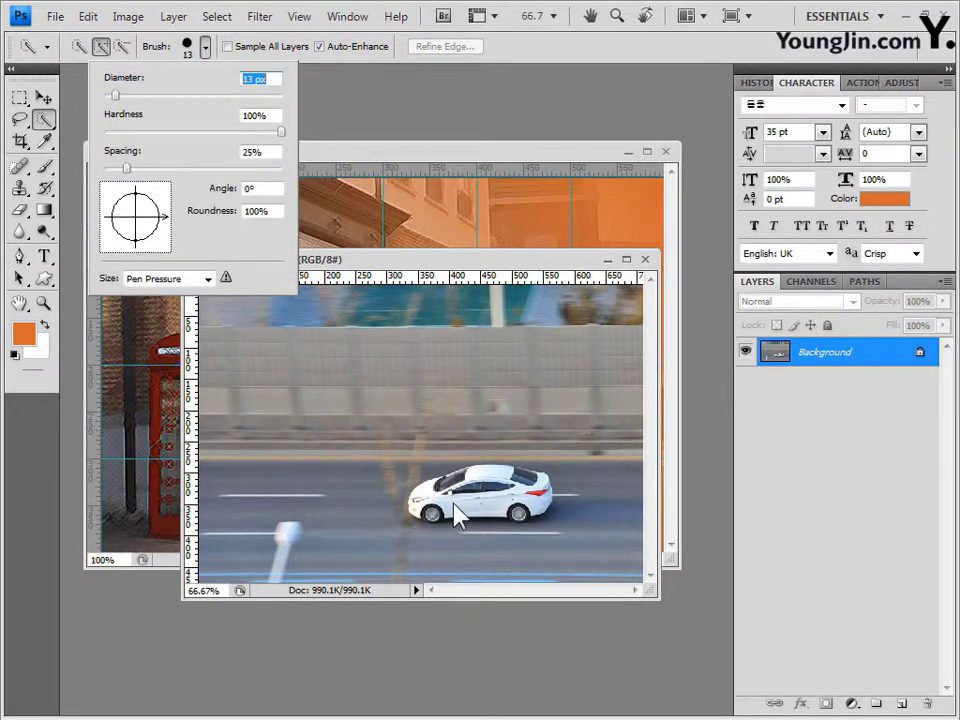
type("20")
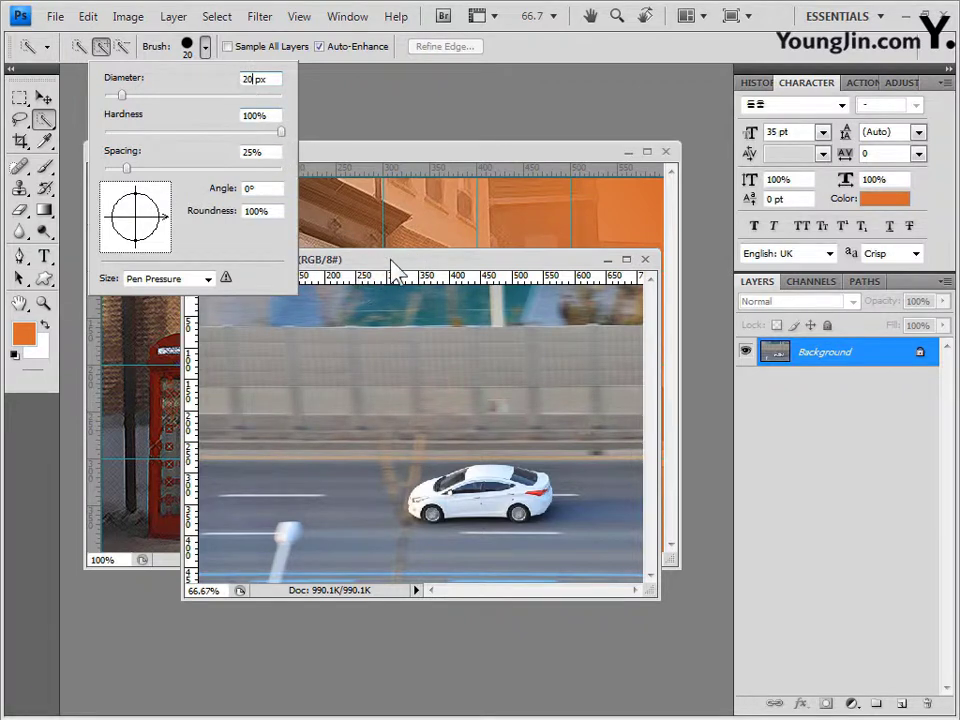
key("Return")
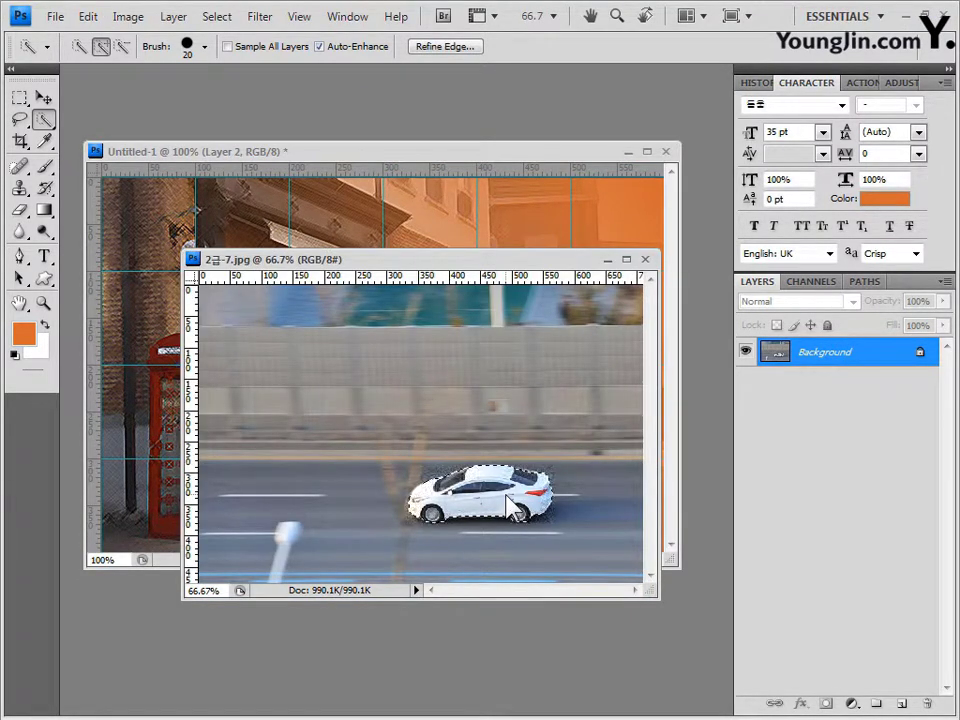
Paste the copied white car into the Untitled-1 composition and close 2급-7.jpg.
left_click(553, 152)
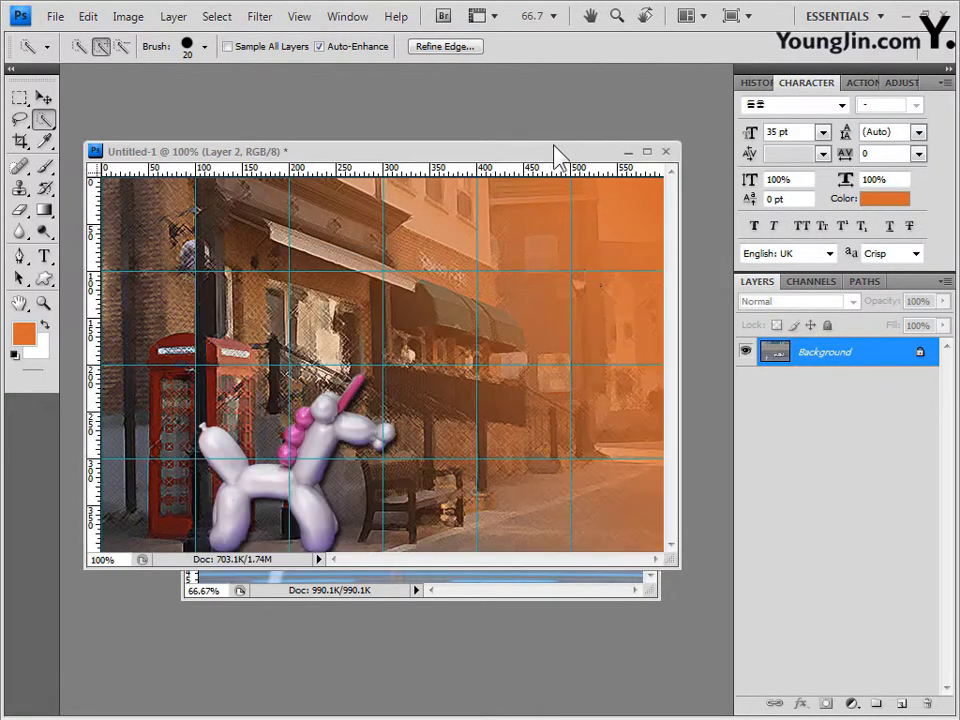
key("ctrl+v")
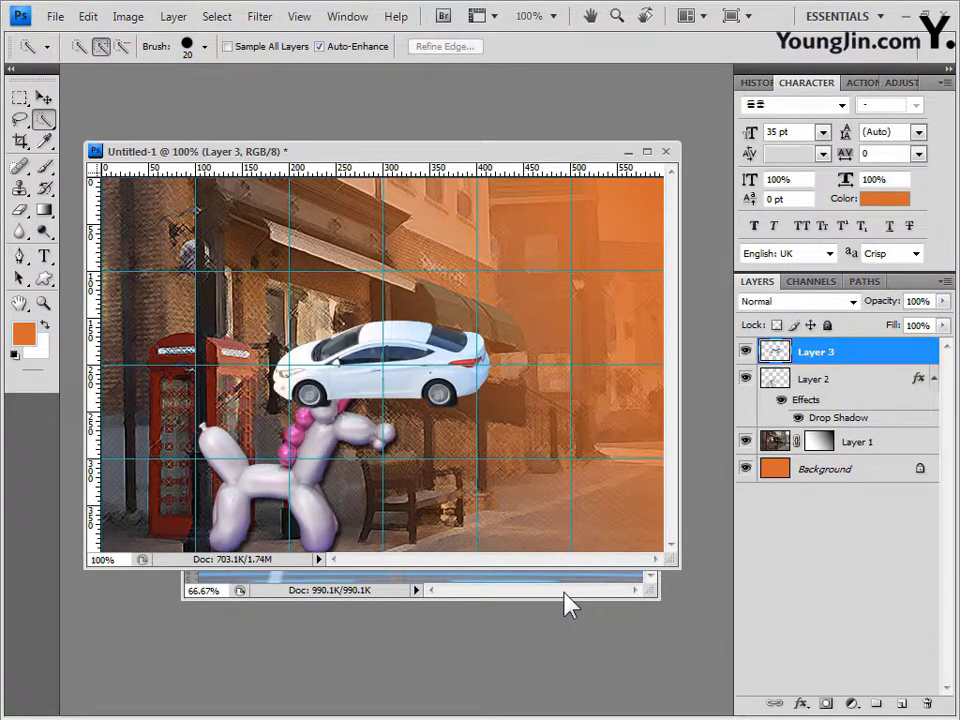
left_click(568, 596)
left_click(645, 259)
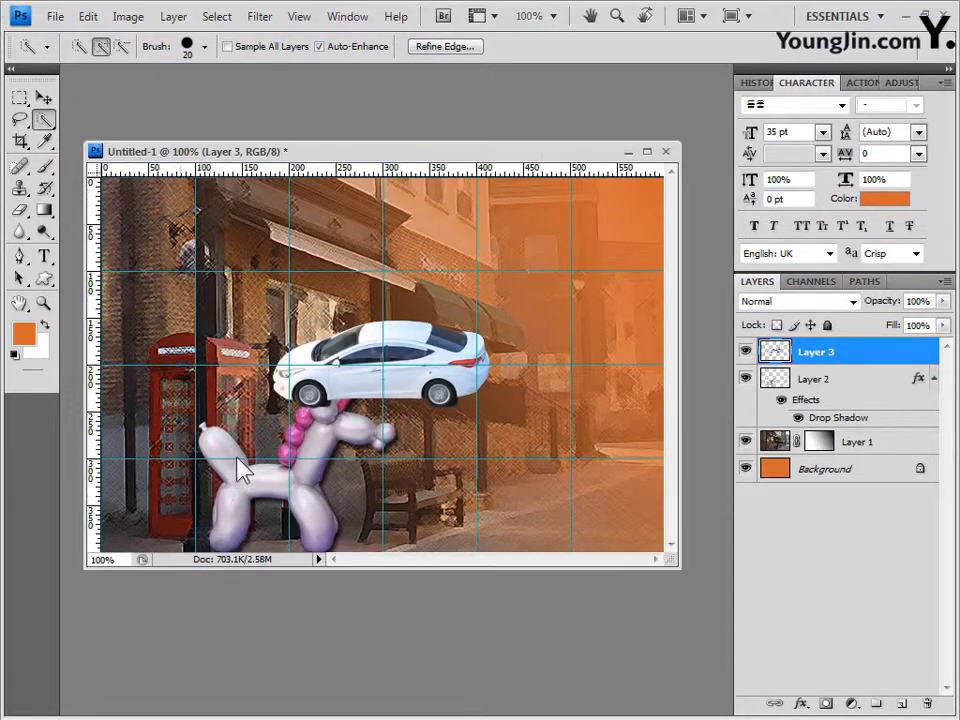
Rotate the white car 90° clockwise, scale it to about 88.7% width and 95.8% height, and place it in the canvas's upper-left corner.
key("ctrl+t")
right_click(381, 339)
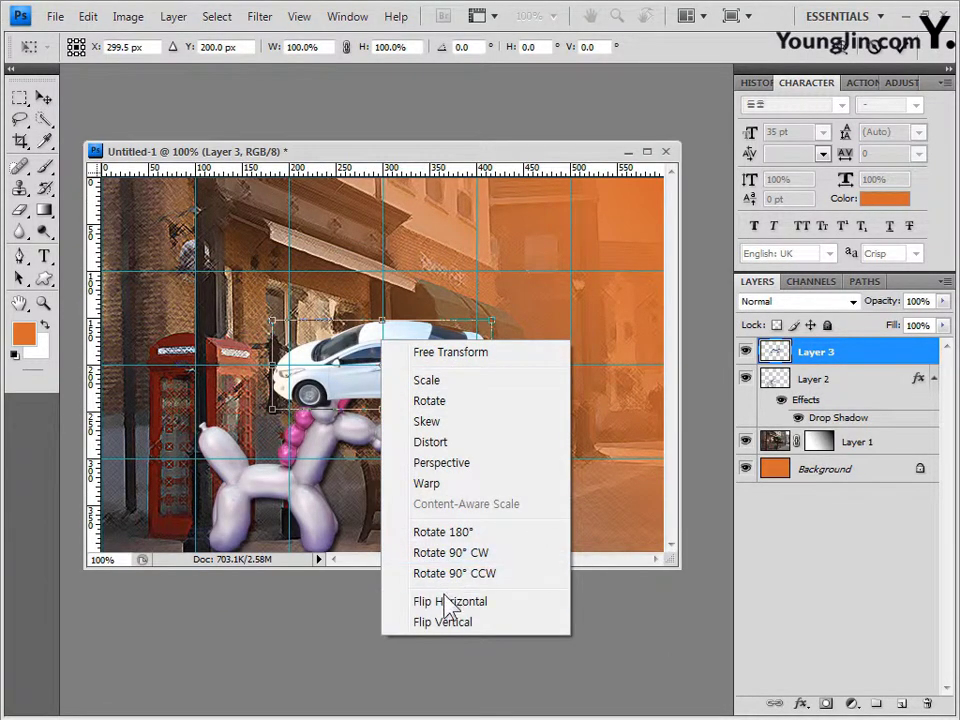
left_click(497, 563)
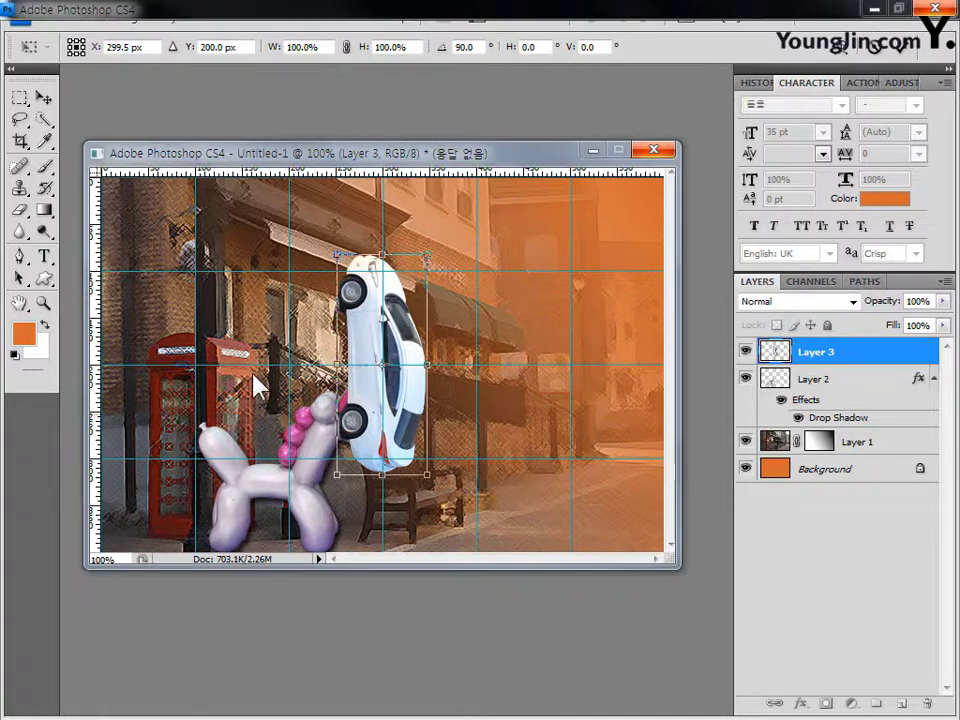
left_click_drag(361, 426, 210, 383)
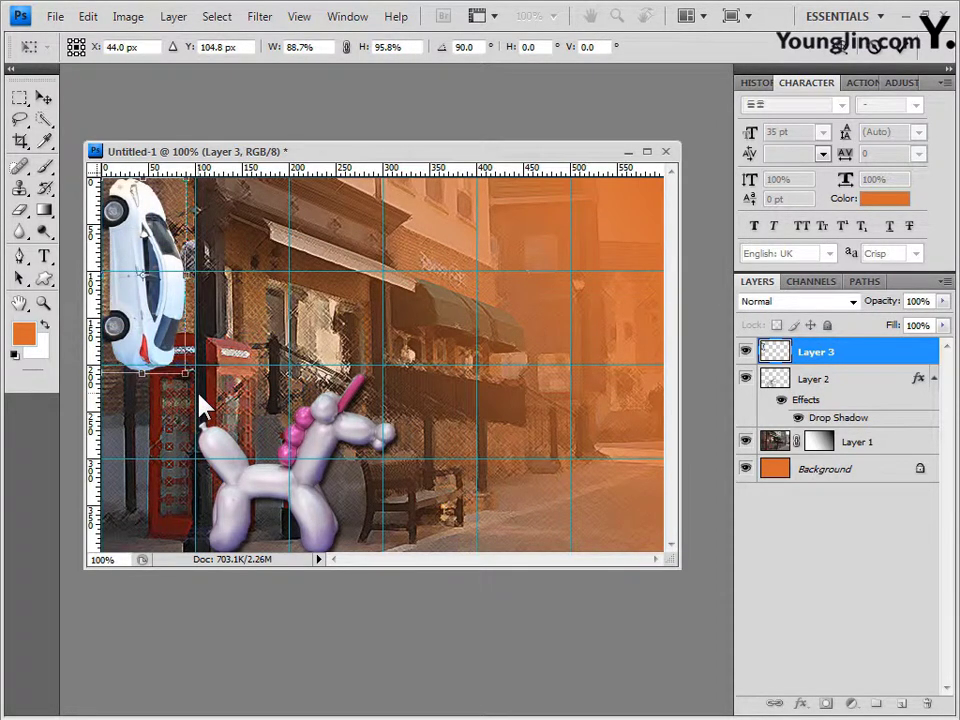
key("Return")
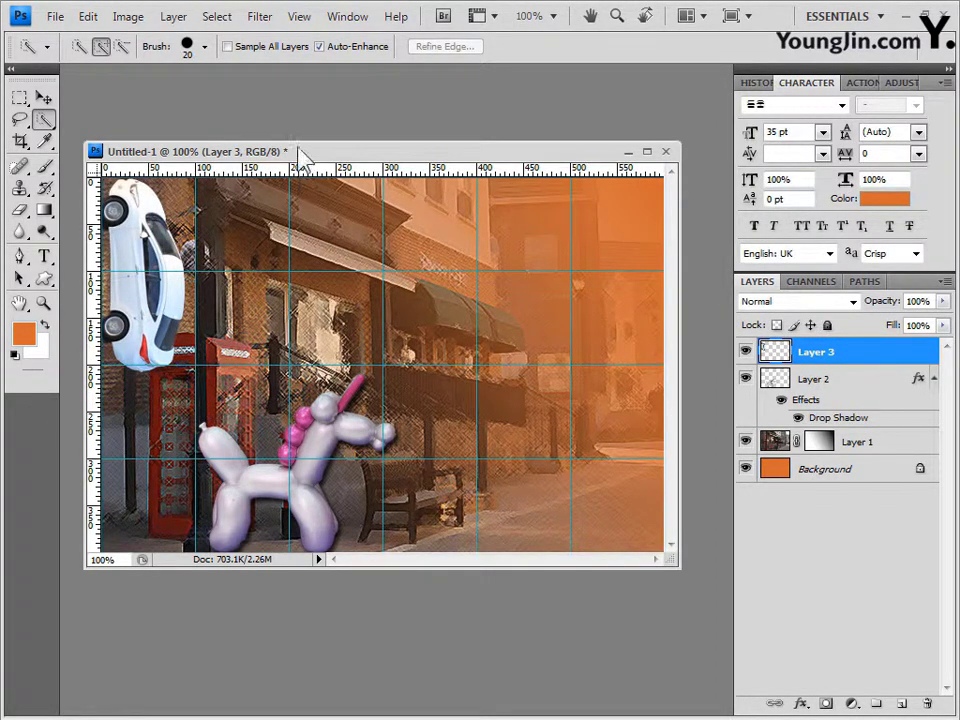
Begin adding a layer effect to the white car's layer.
left_click(800, 706)
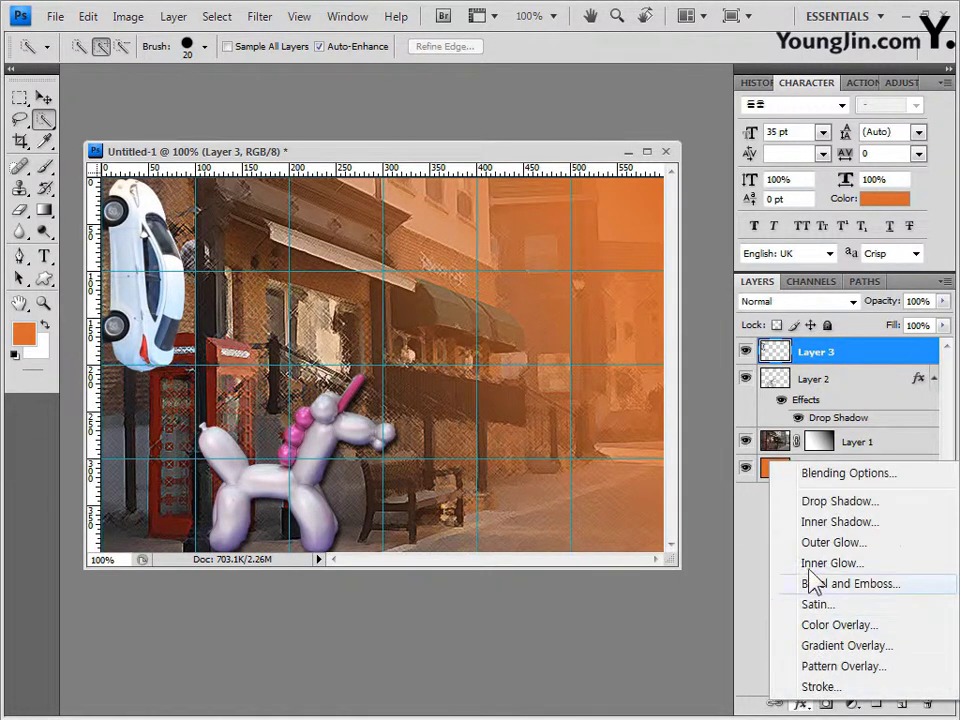
Add an Outer Glow effect with the default settings to the white car's layer.
key("Escape")
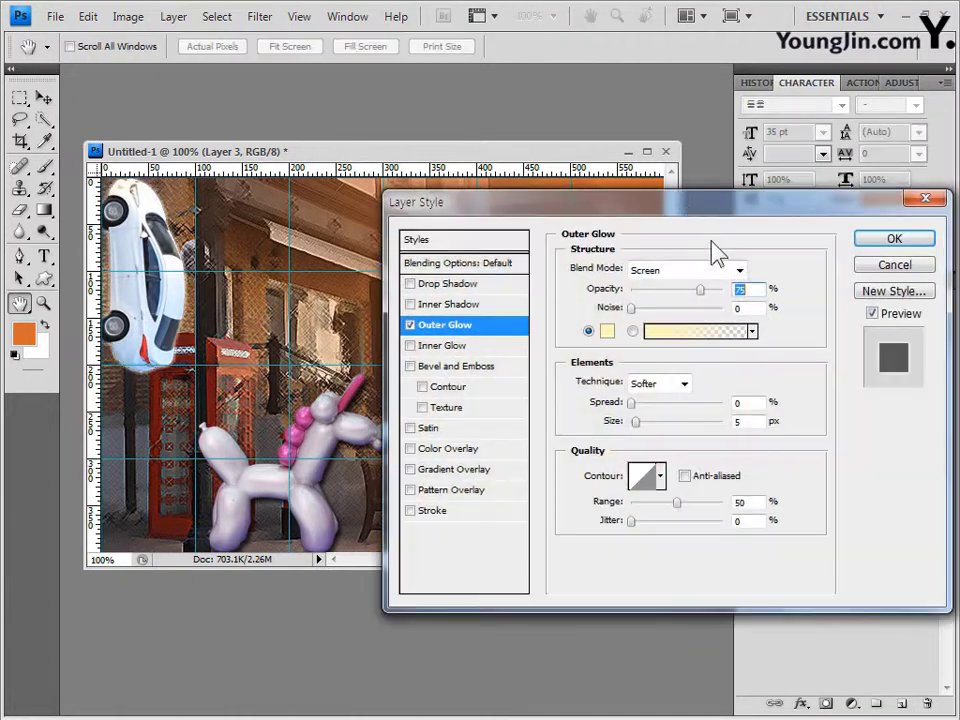
left_click(891, 238)
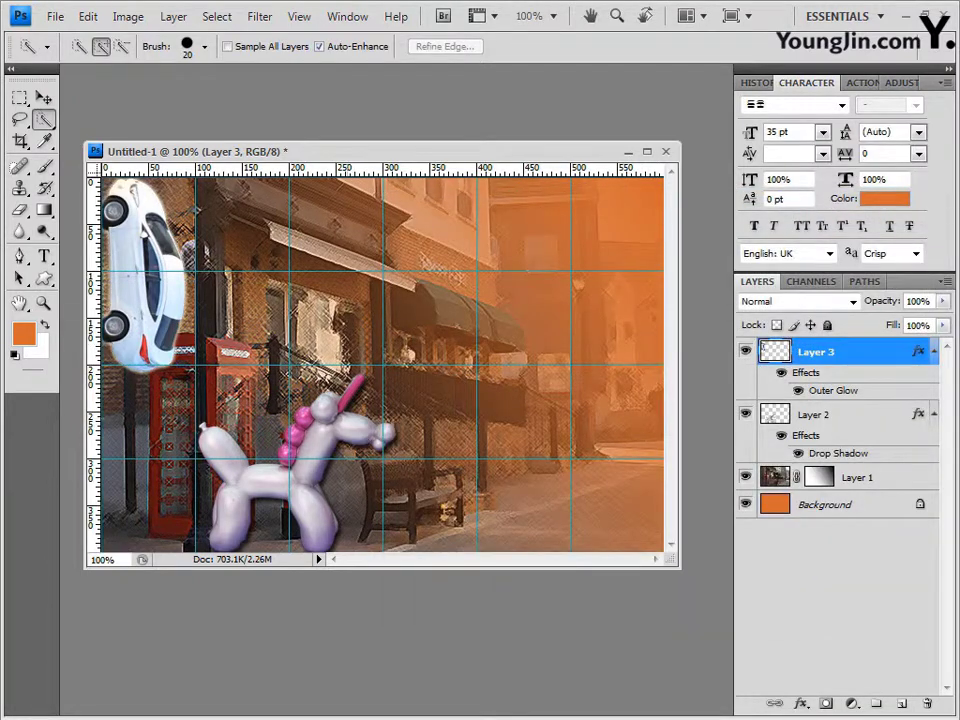
Switch to the Image folder and open the mascot photo 2급-8.jpg in Photoshop.
key("alt+Tab")
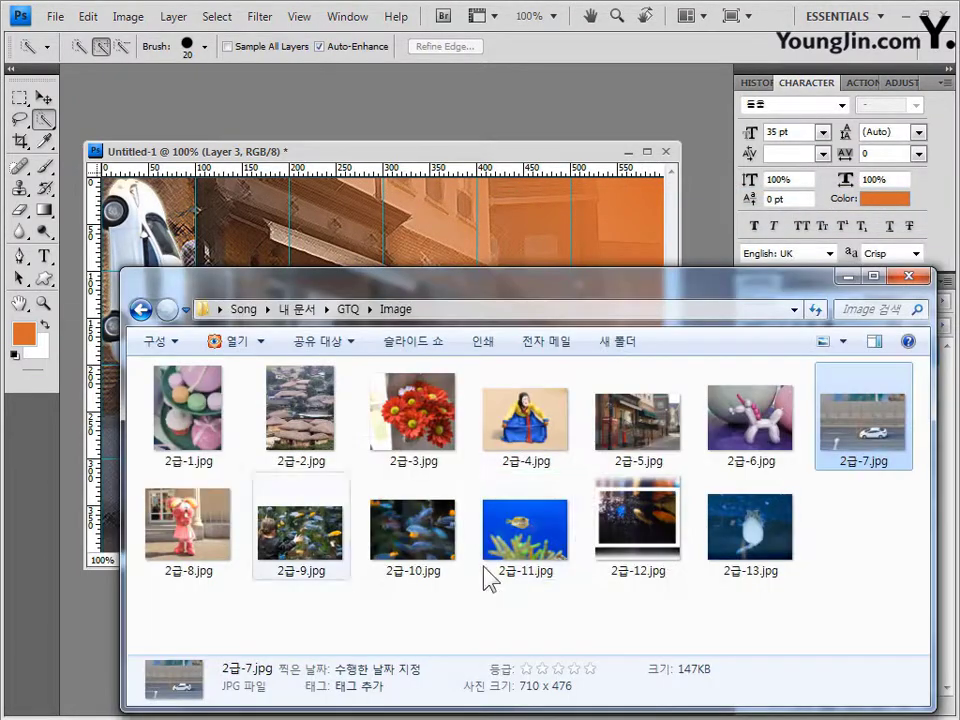
left_click(180, 540)
key("Return")
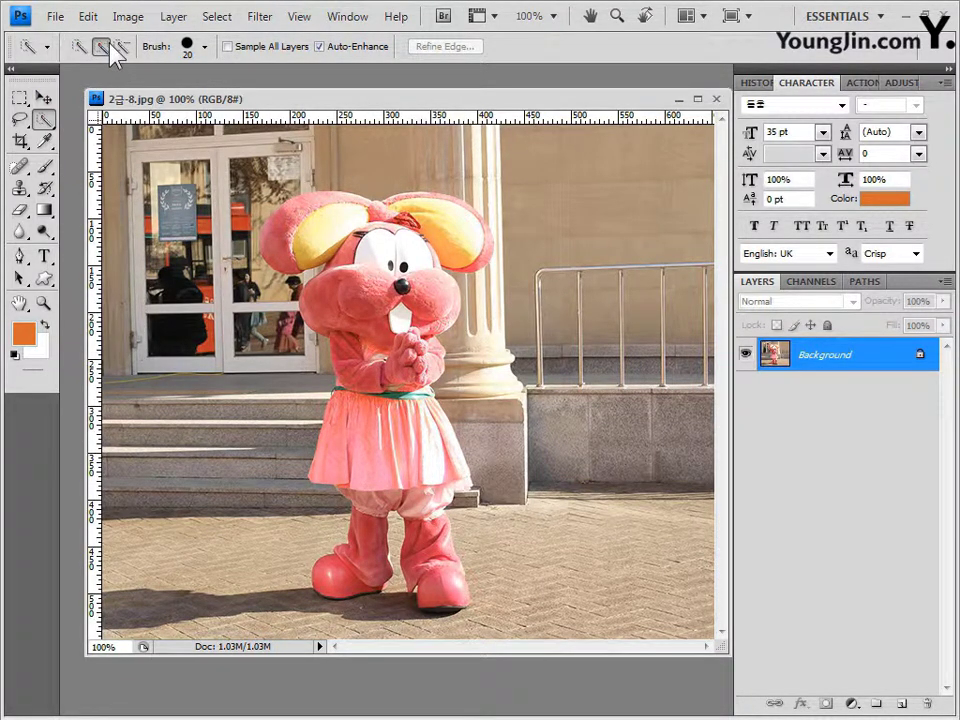
Set the Quick Selection brush diameter to 10 px and select the whole pink mouse mascot.
left_click(205, 47)
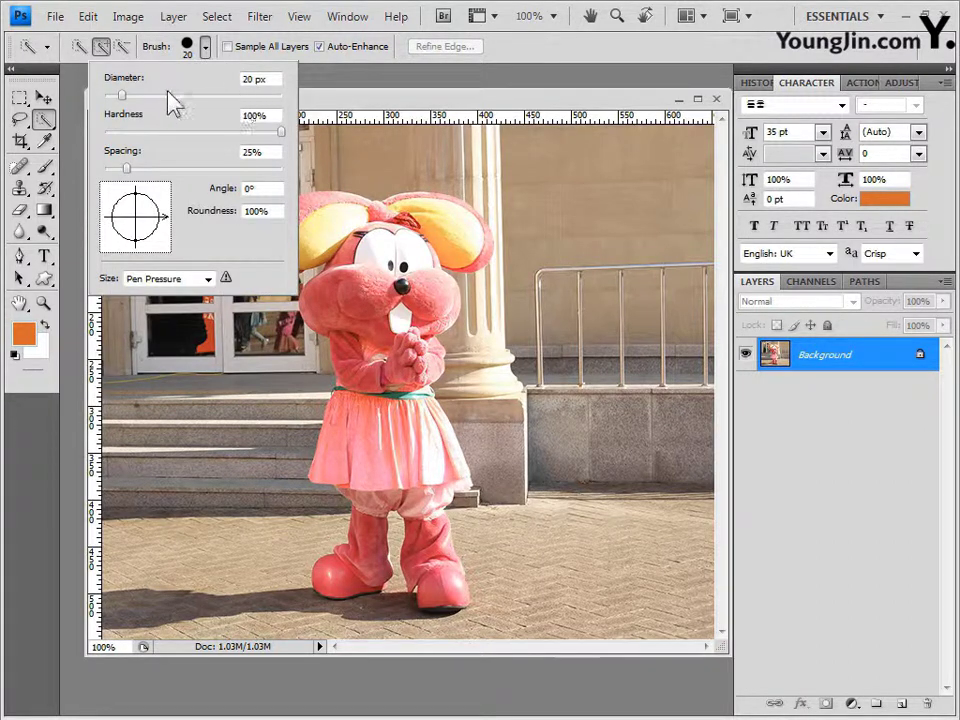
left_click_drag(251, 78, 215, 72)
type("10")
key("Return")
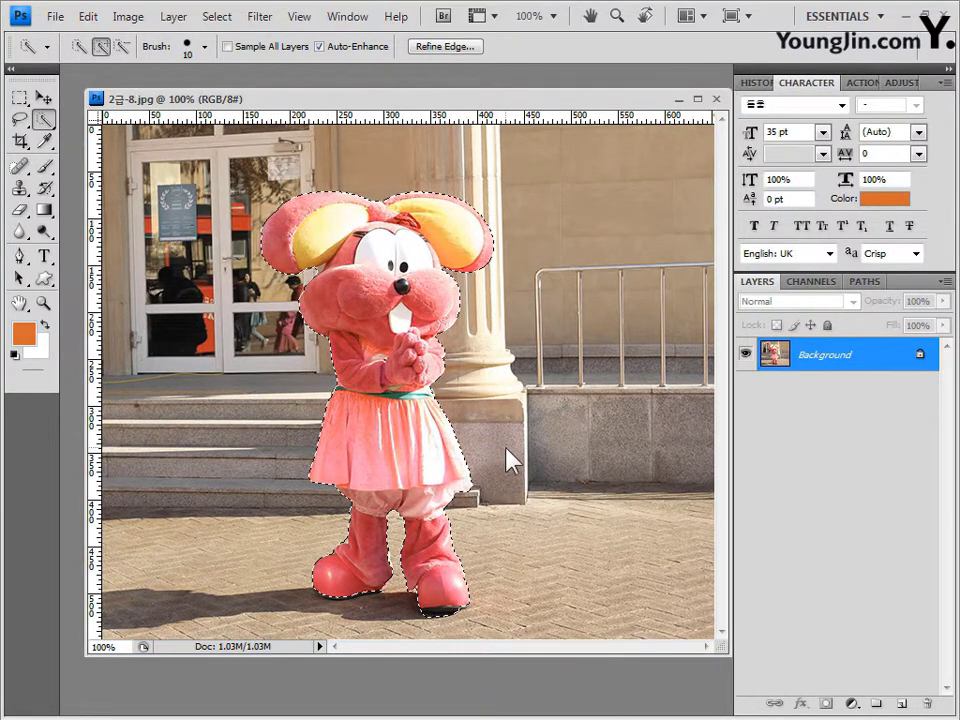
Paste the selected mascot into the Untitled-1 composition as a new layer and close the source photo.
left_click_drag(583, 104, 568, 278)
left_click(521, 156)
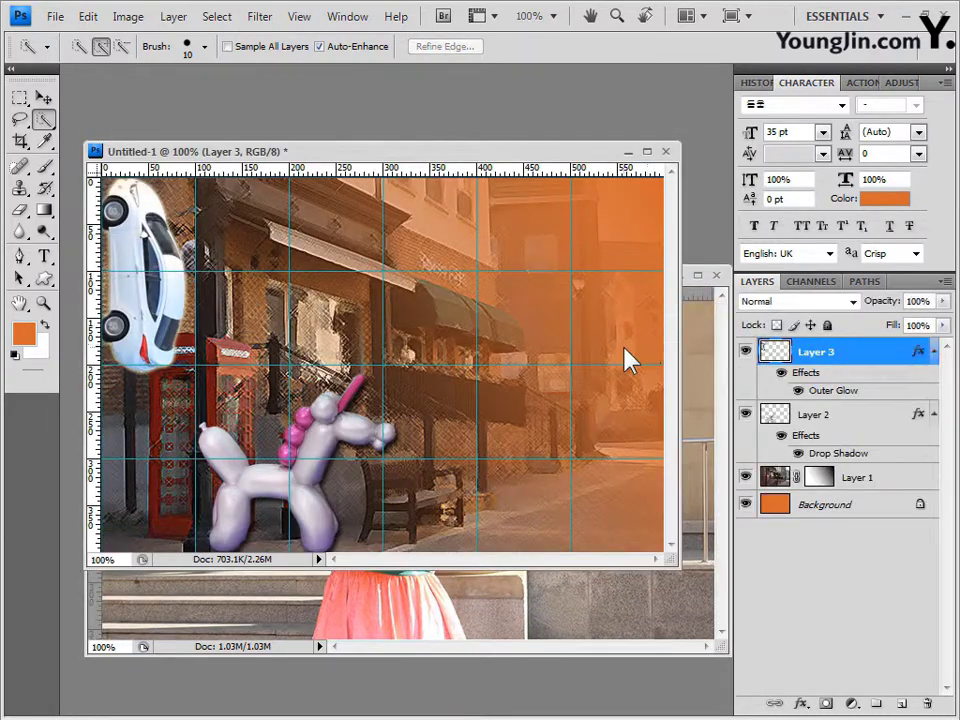
key("ctrl+v")
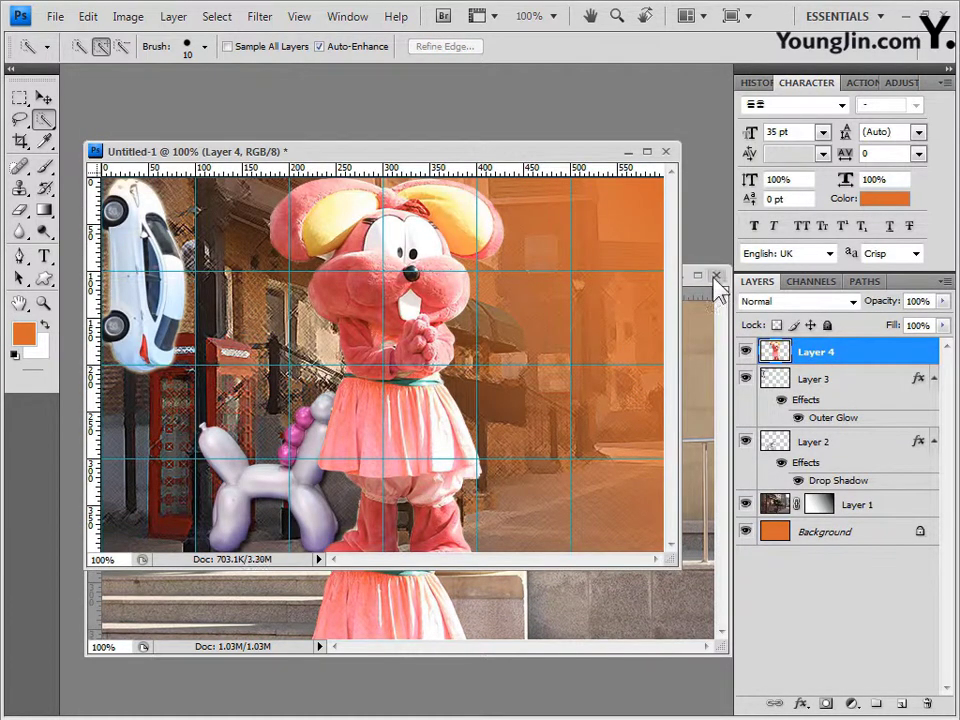
left_click(716, 275)
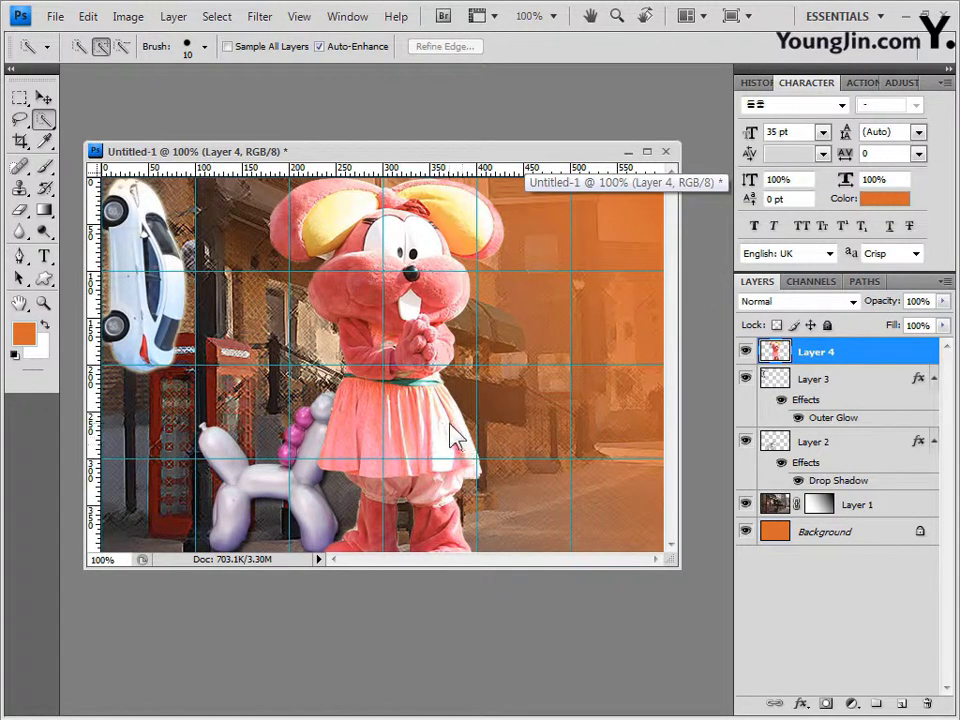
Flip the mascot horizontally, scale it to about 58% width and 67% height, and place it at the right edge of the canvas.
key("ctrl+t")
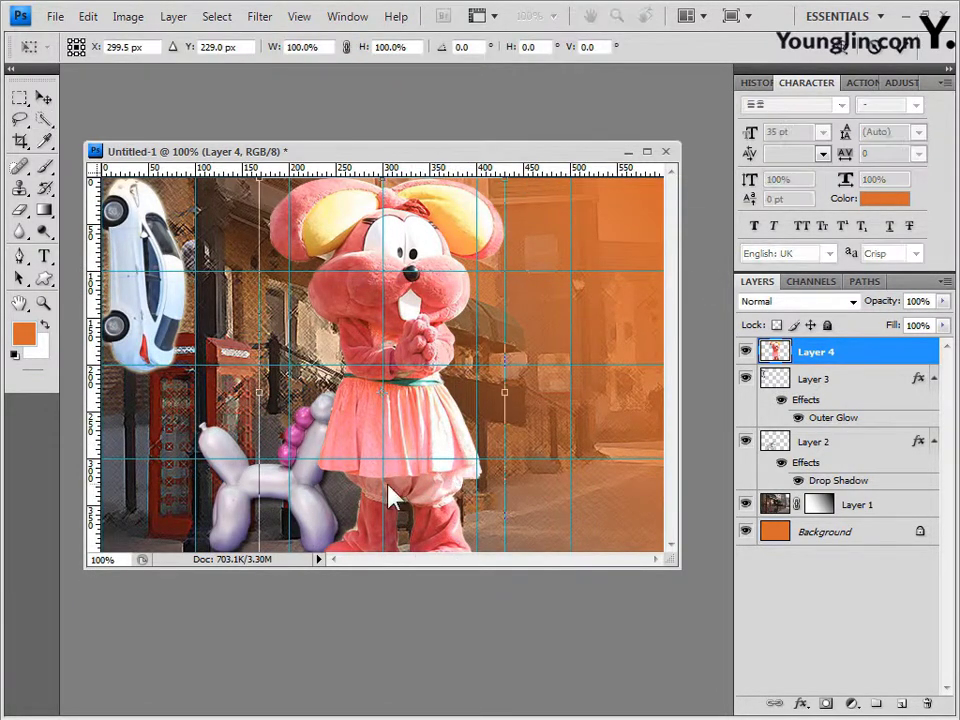
right_click(432, 205)
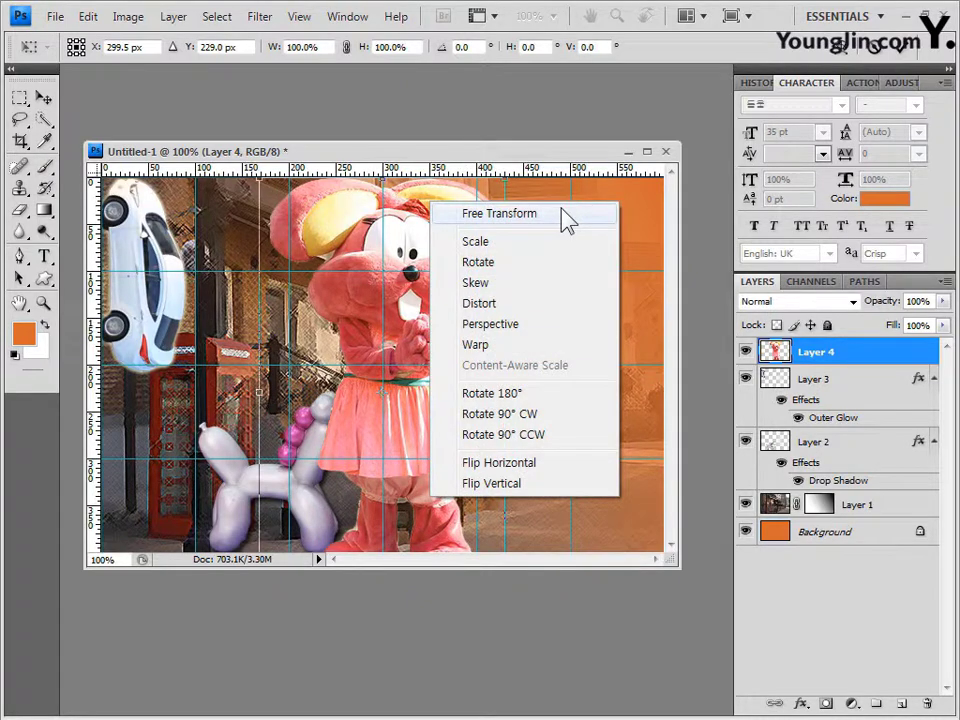
left_click(524, 464)
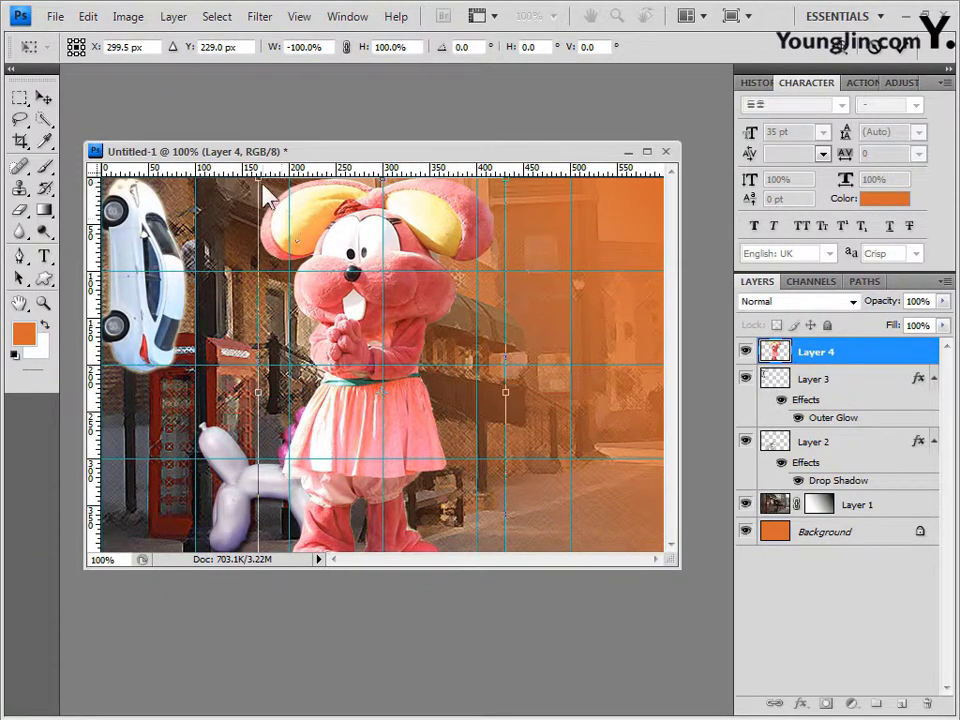
left_click_drag(327, 270, 437, 352)
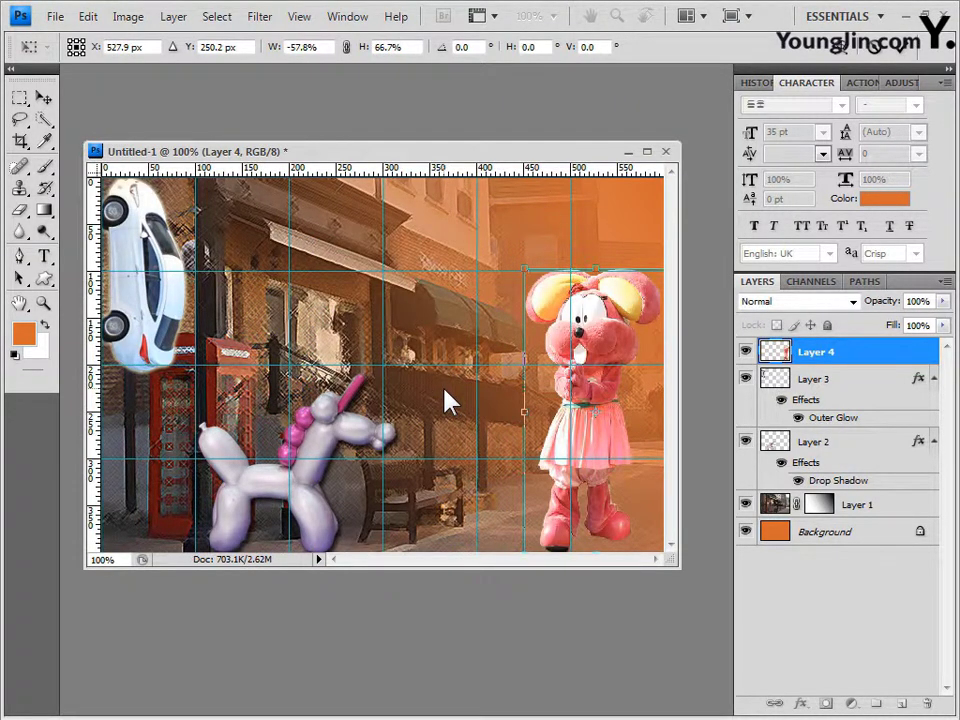
key("Return")
key("w")
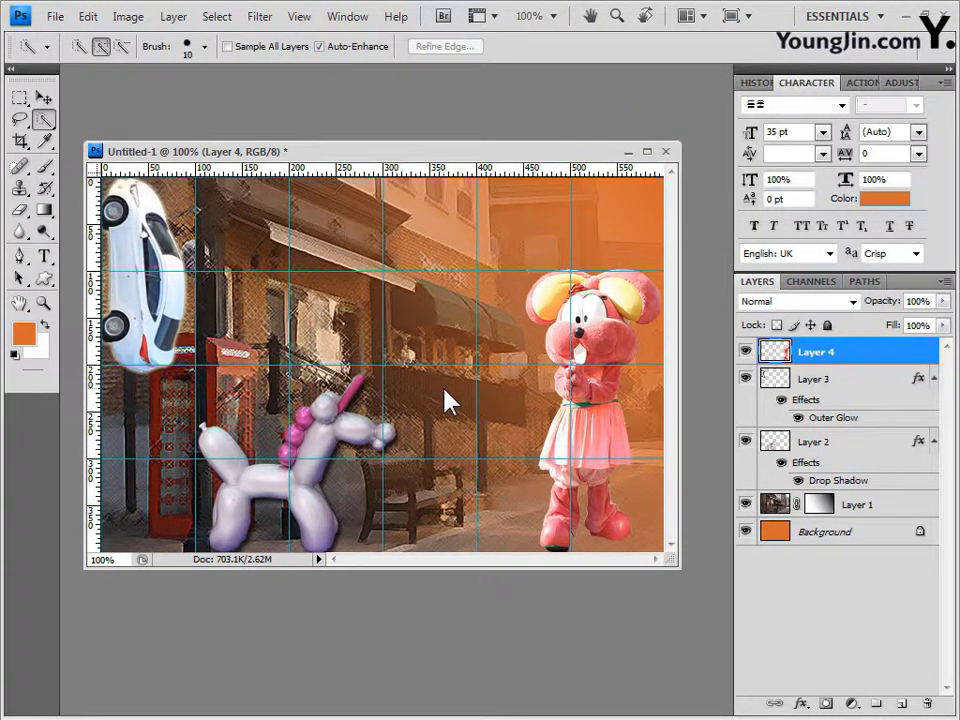
Add a Bevel and Emboss effect to the mascot layer with Use Global Light turned off.
left_click(806, 704)
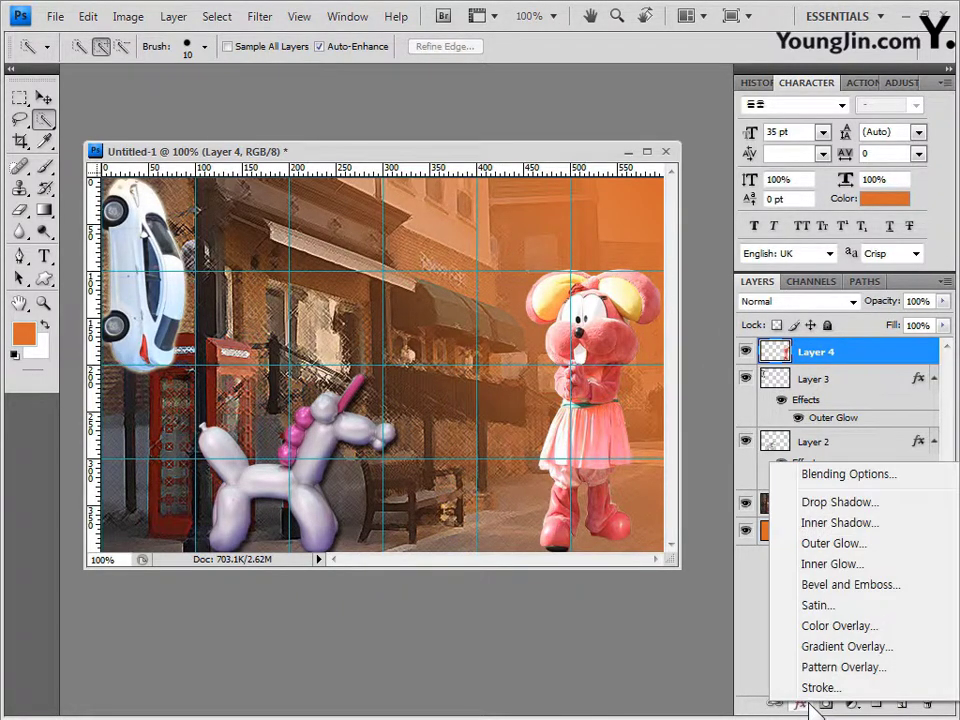
left_click(862, 585)
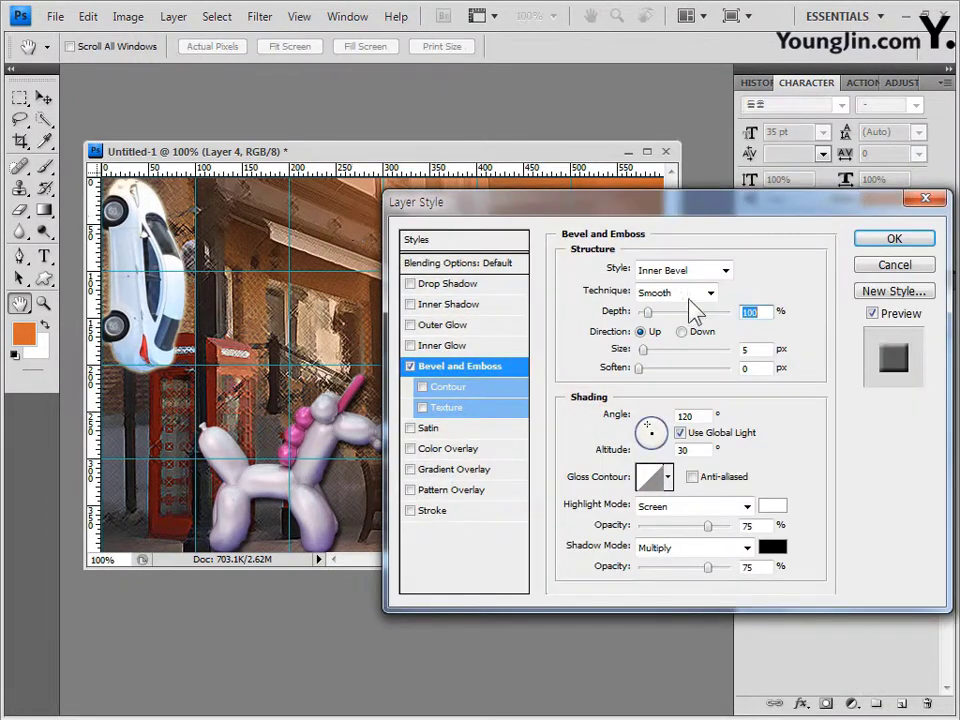
left_click_drag(720, 214, 652, 217)
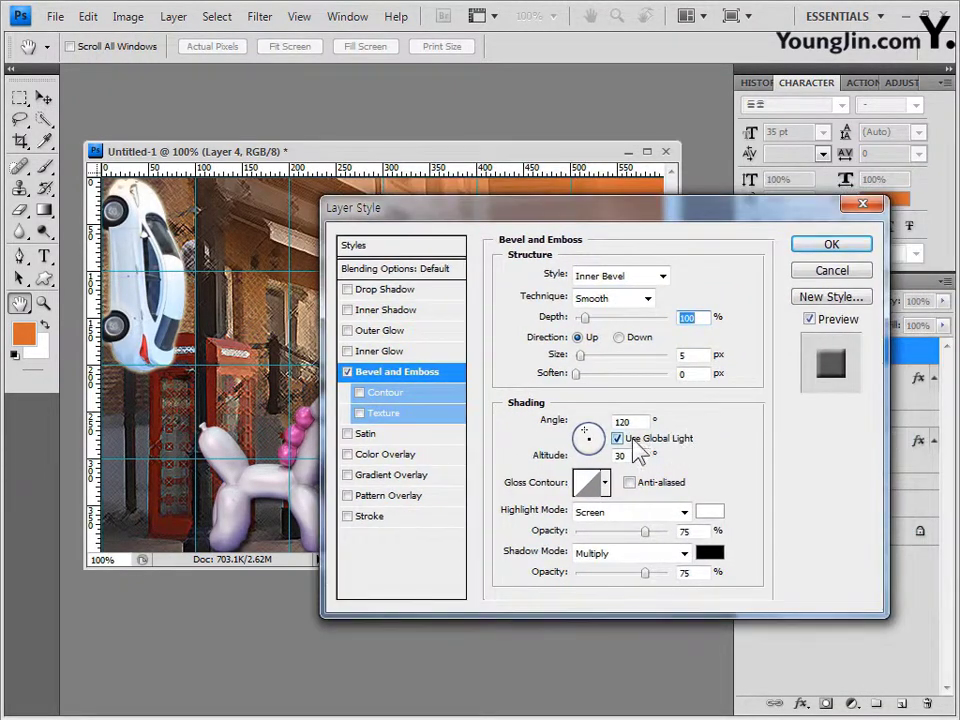
left_click(617, 438)
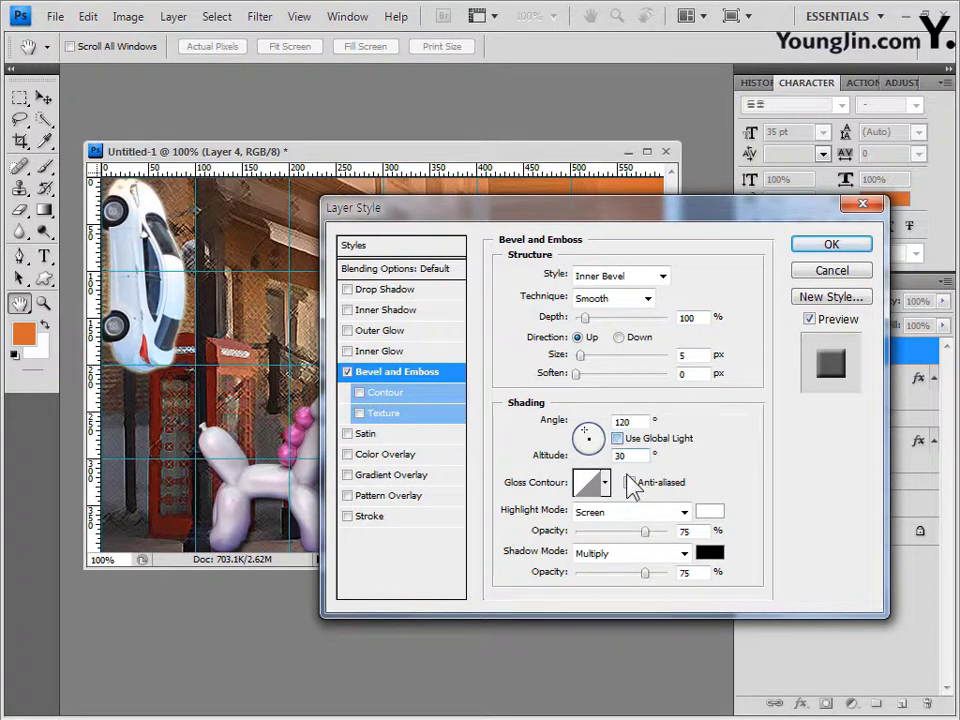
left_click(833, 245)
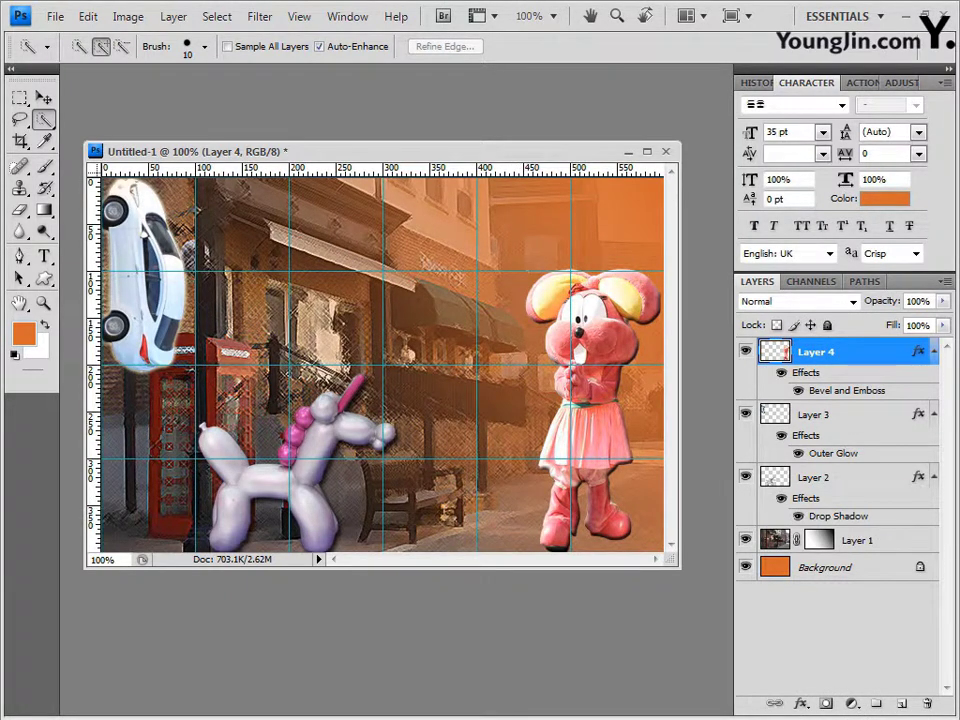
Replace the custom shapes with the Banners and Awards set and choose the solid banner with pointed corners and notched ends.
left_click(44, 279)
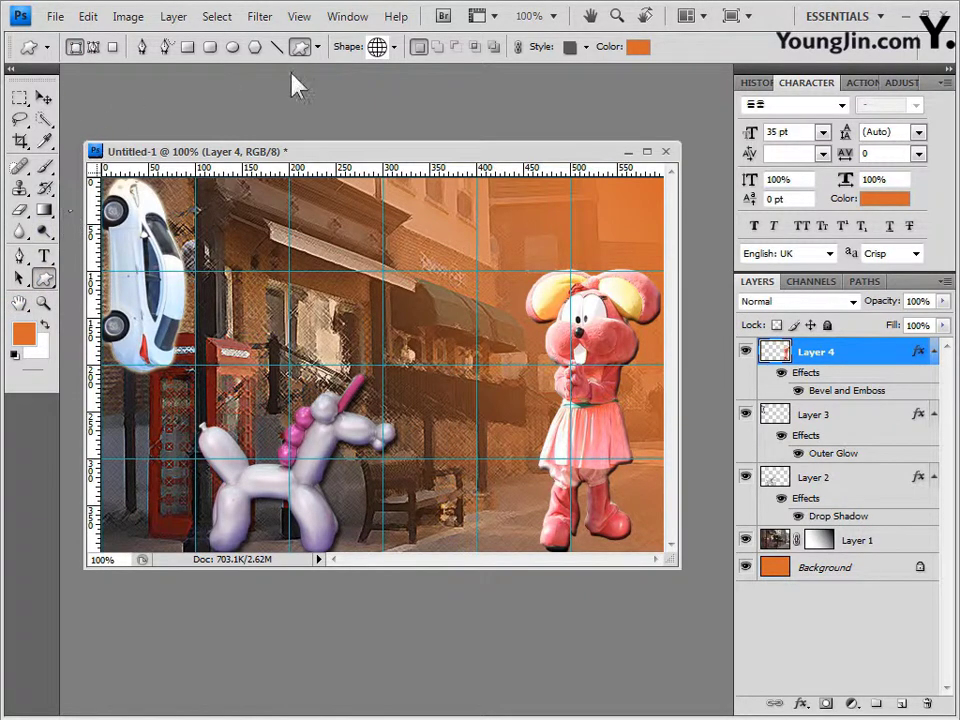
left_click(395, 46)
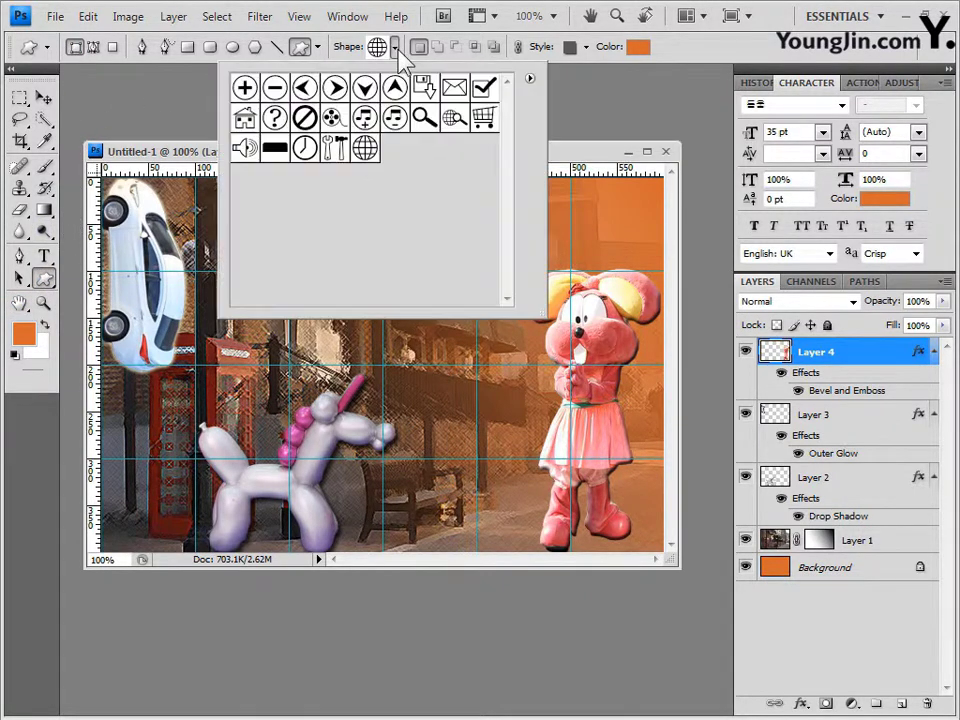
left_click(530, 80)
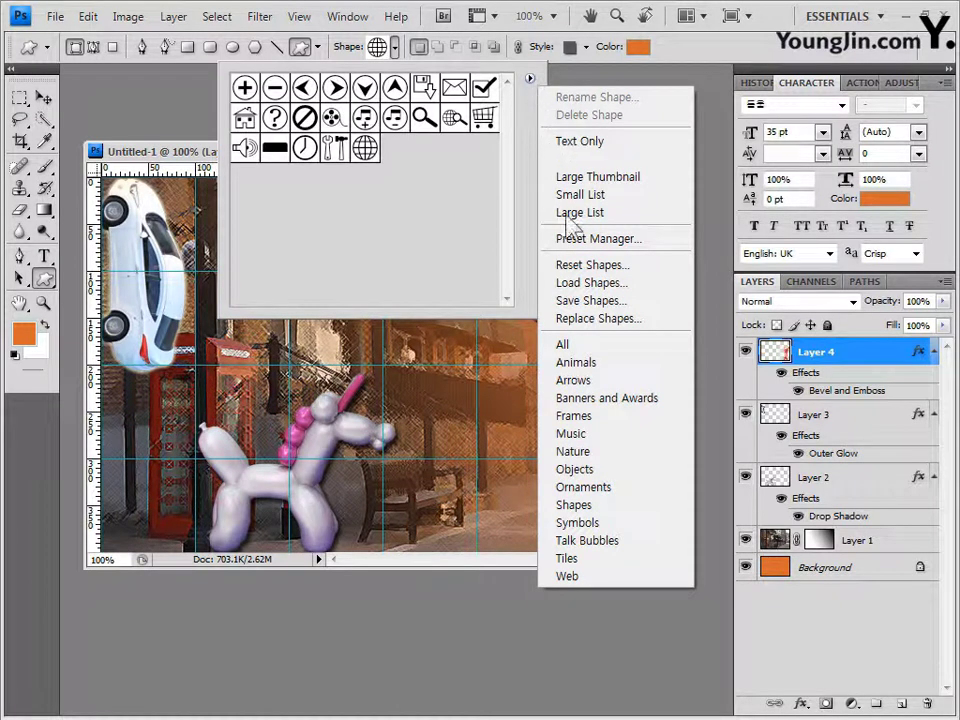
left_click(632, 400)
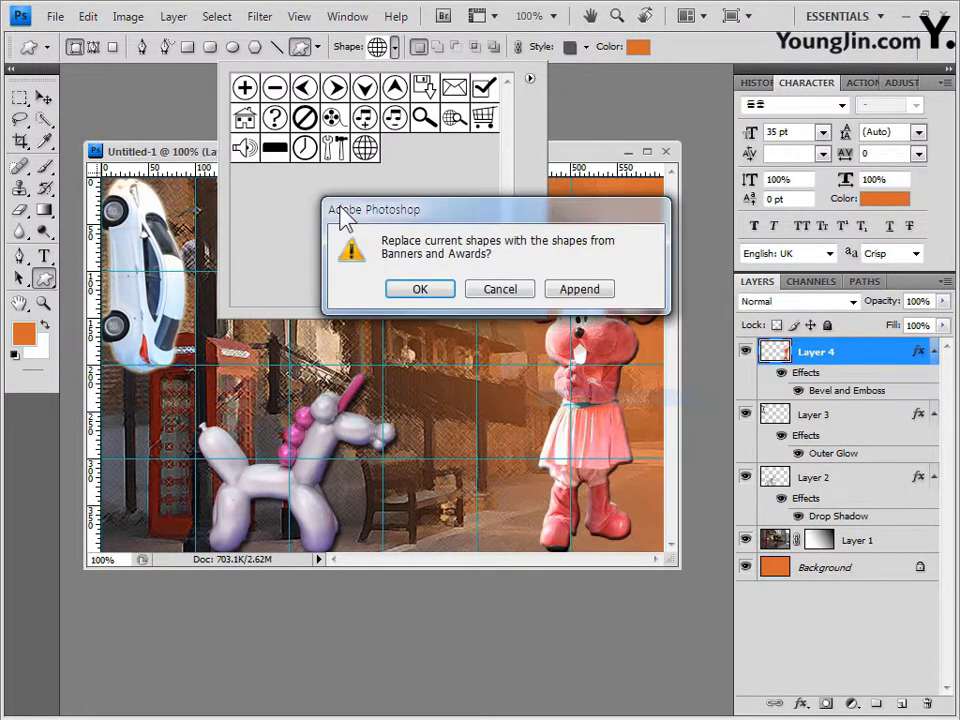
left_click(446, 294)
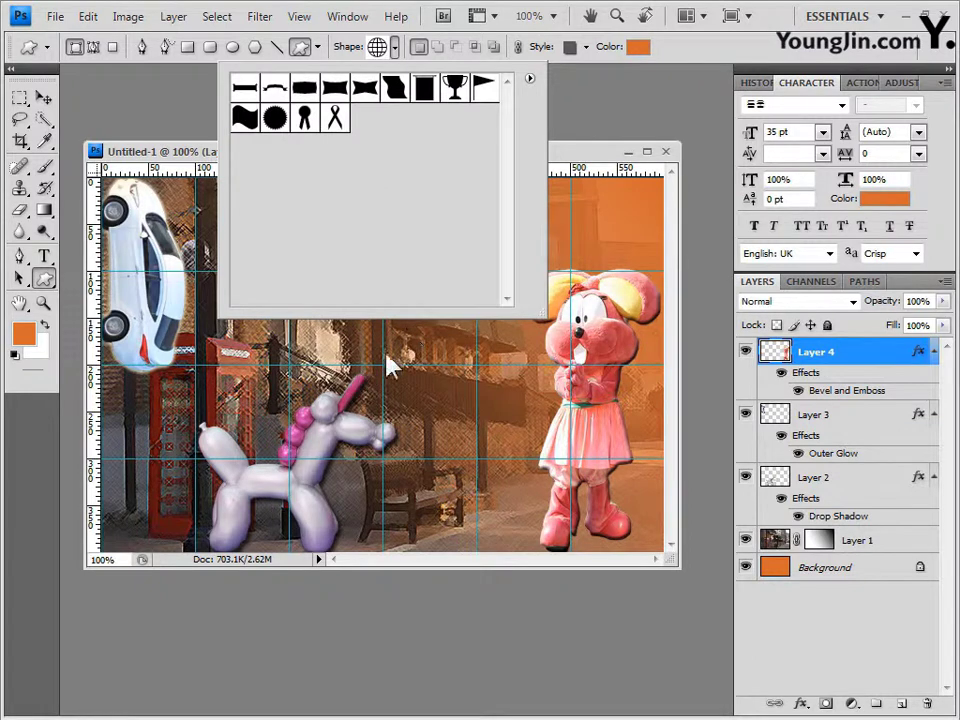
left_click(372, 97)
left_click(157, 112)
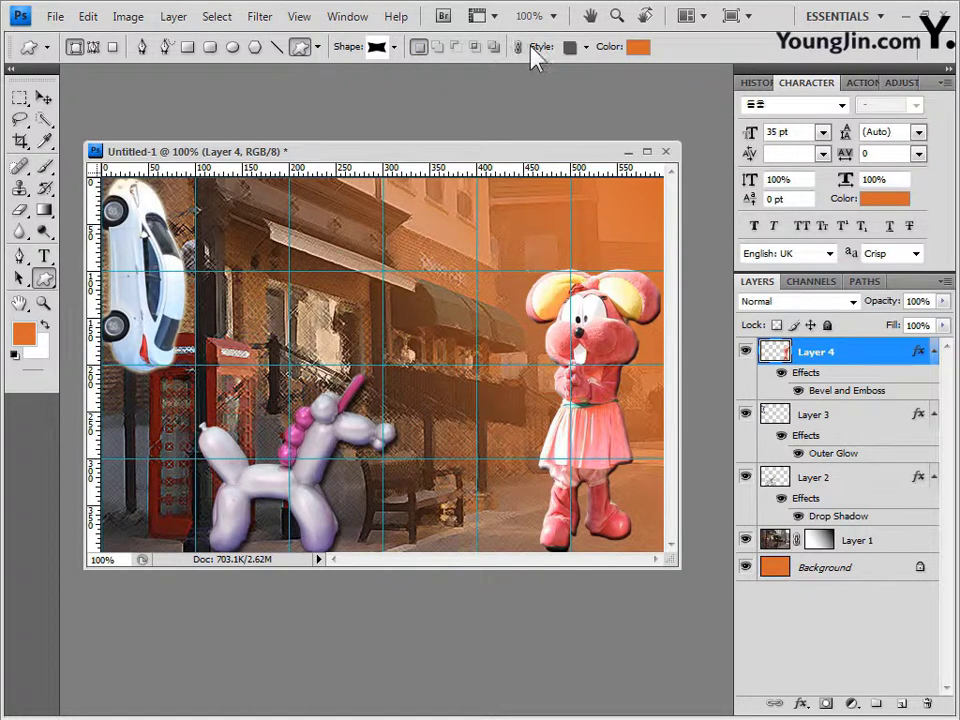
Draw the banner with no layer style above the balloon horse, and transform it to about 270 px wide and 100 px tall.
left_click(583, 48)
left_click(482, 87)
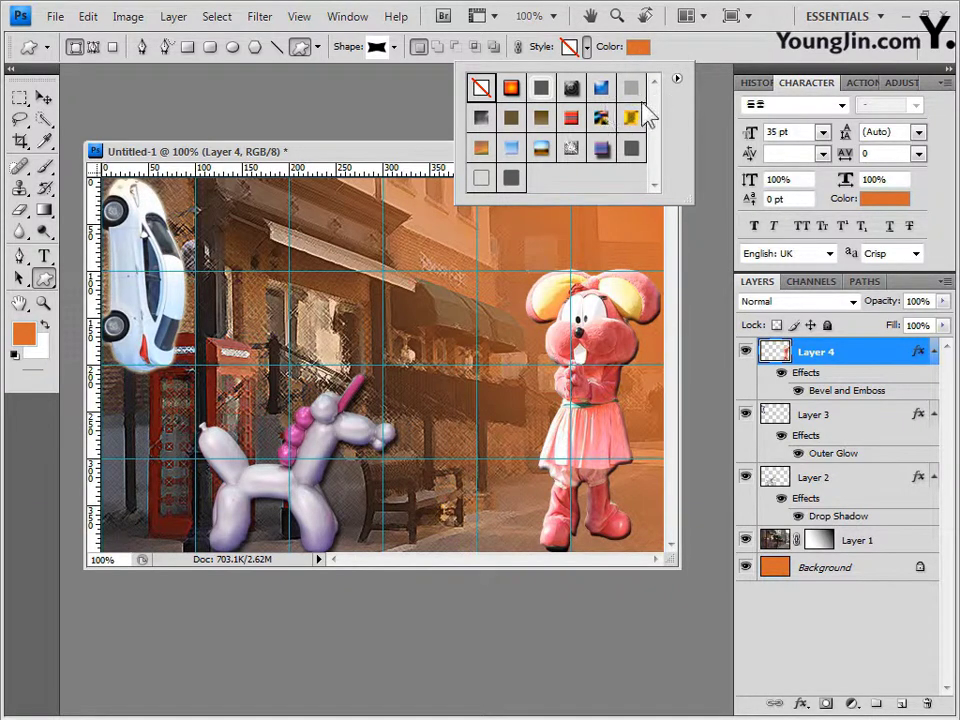
left_click(330, 315)
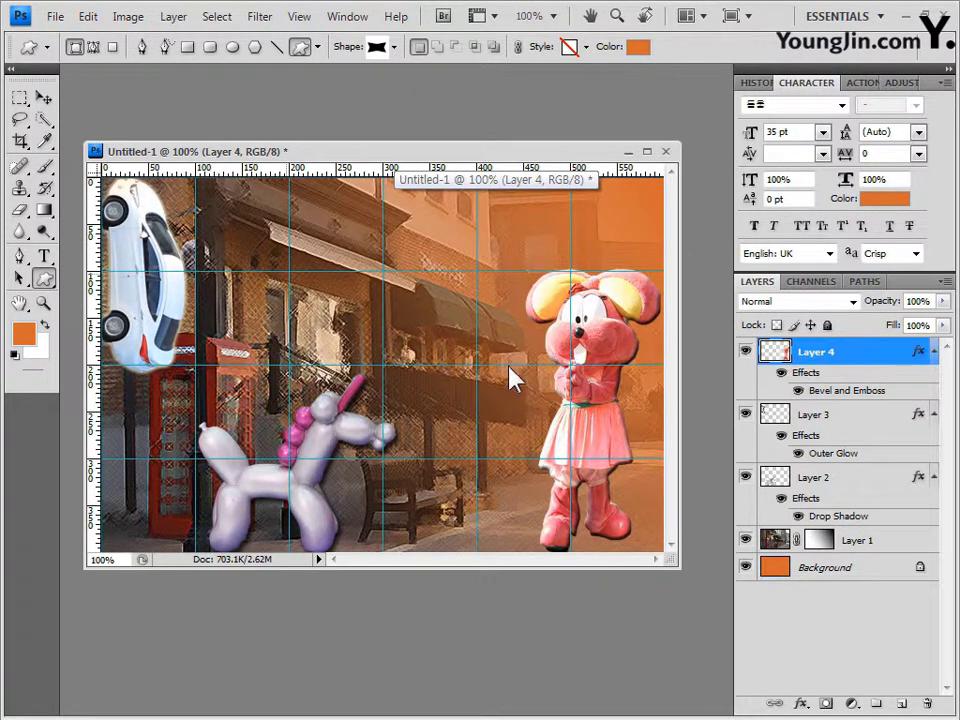
left_click_drag(290, 270, 508, 364)
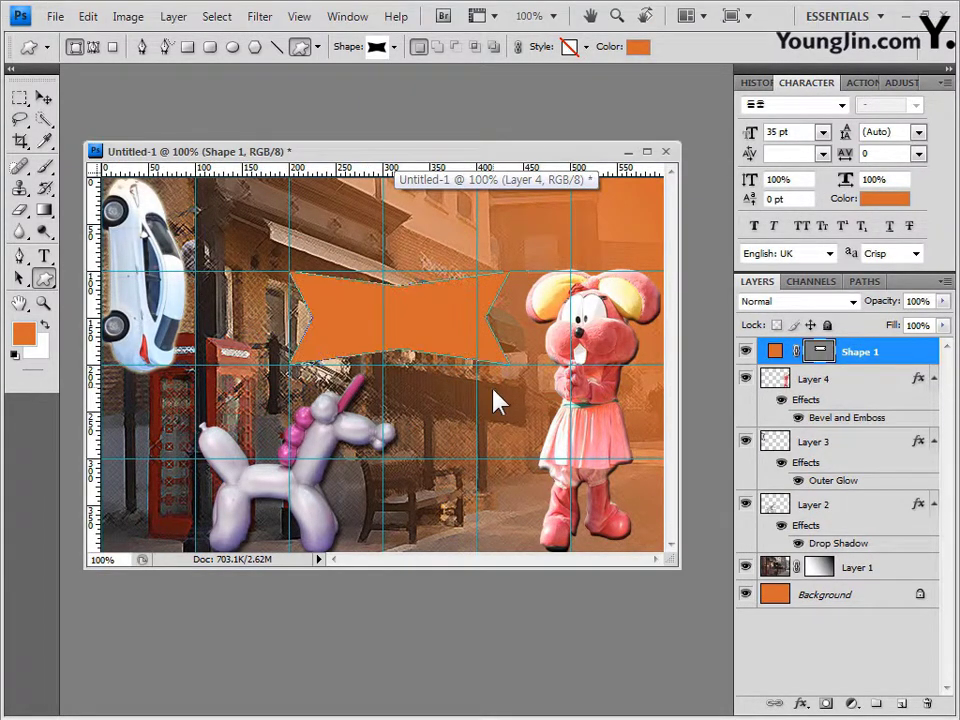
key("ctrl+t")
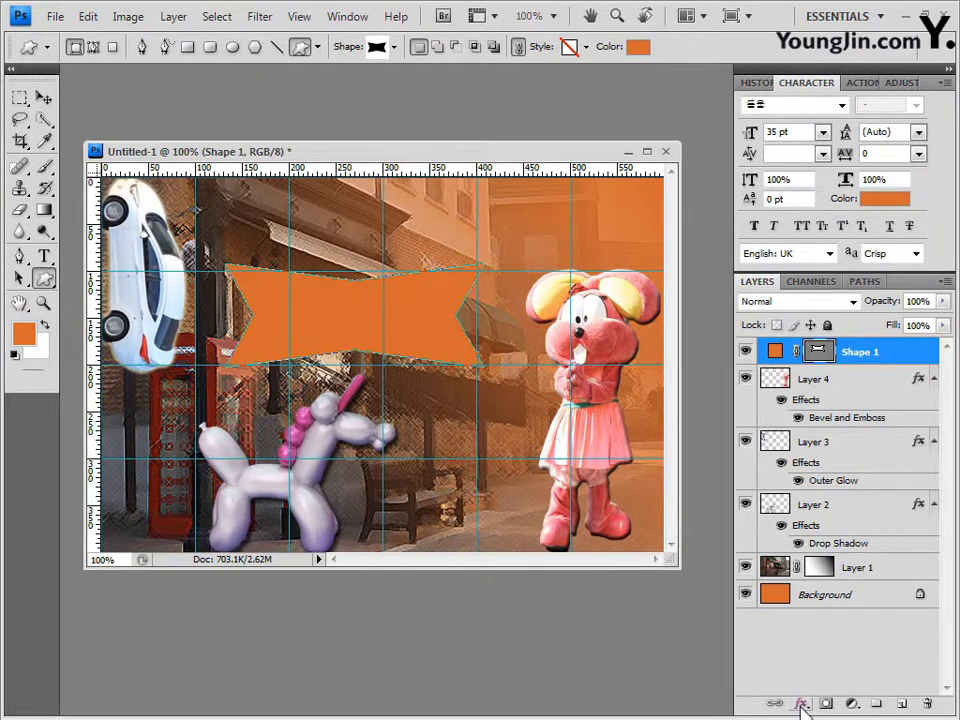
Add a Gradient Overlay to the banner shape layer using the Blue, Red, Yellow preset.
left_click(800, 703)
left_click(838, 652)
left_click_drag(700, 237, 730, 267)
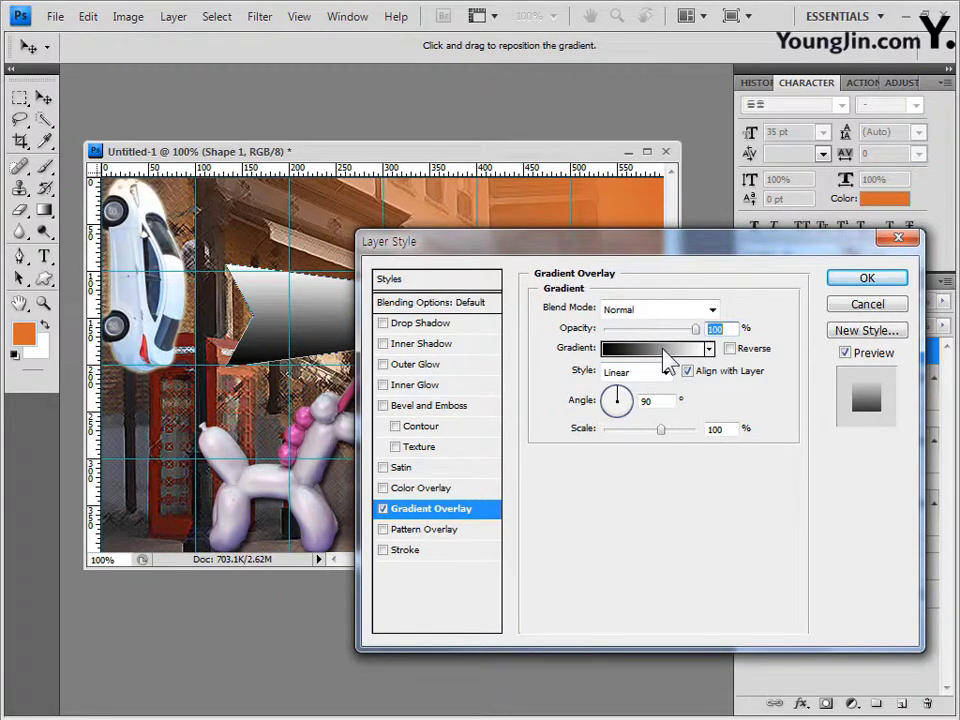
left_click(664, 360)
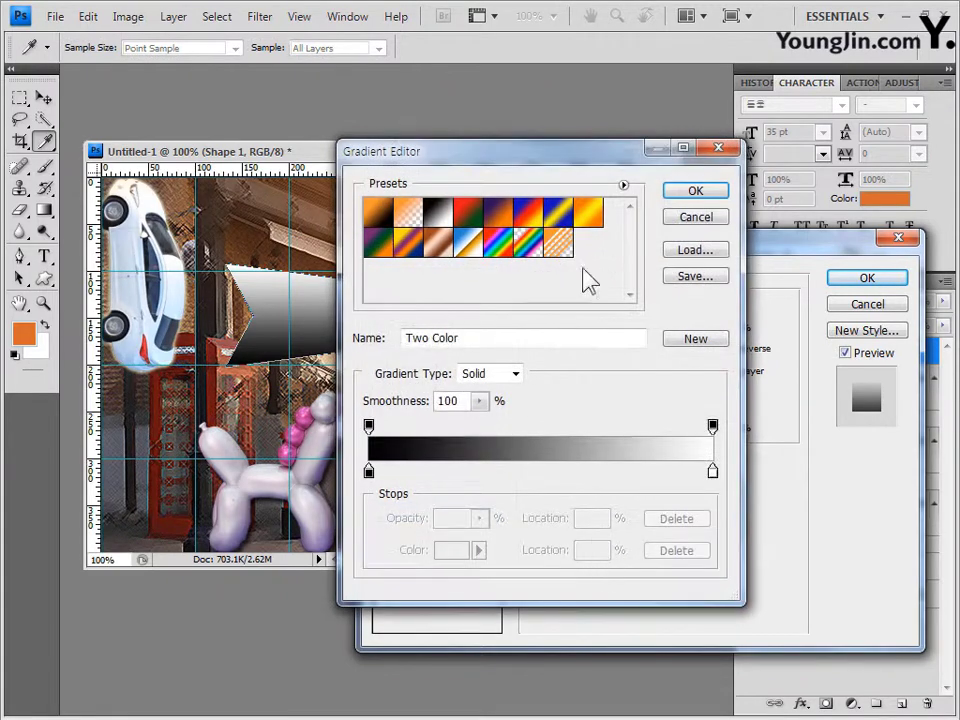
left_click_drag(574, 156, 596, 203)
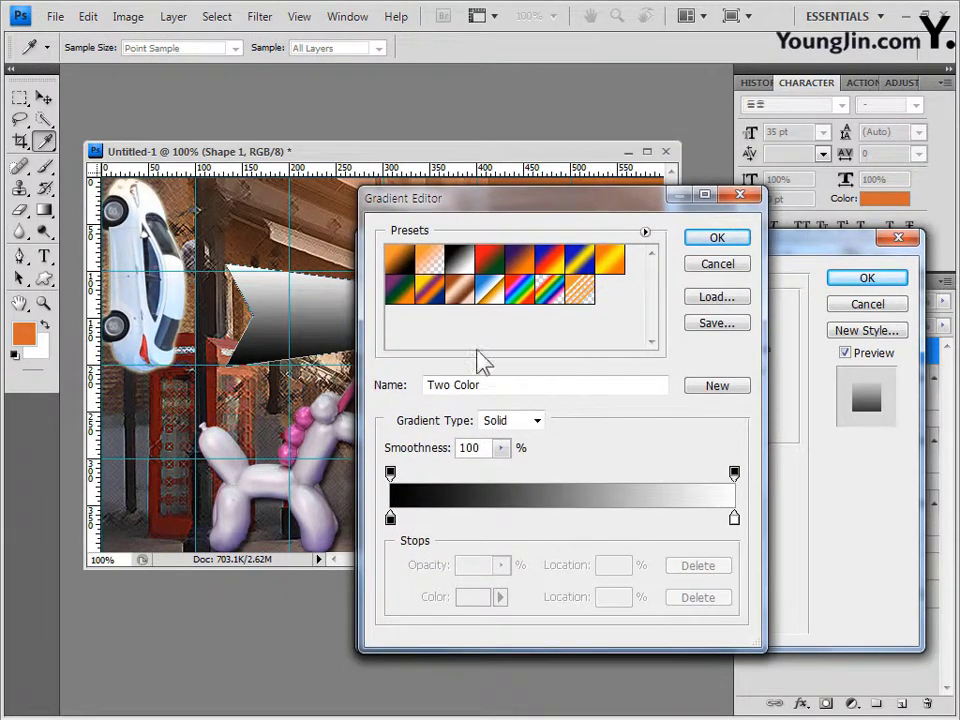
left_click(550, 262)
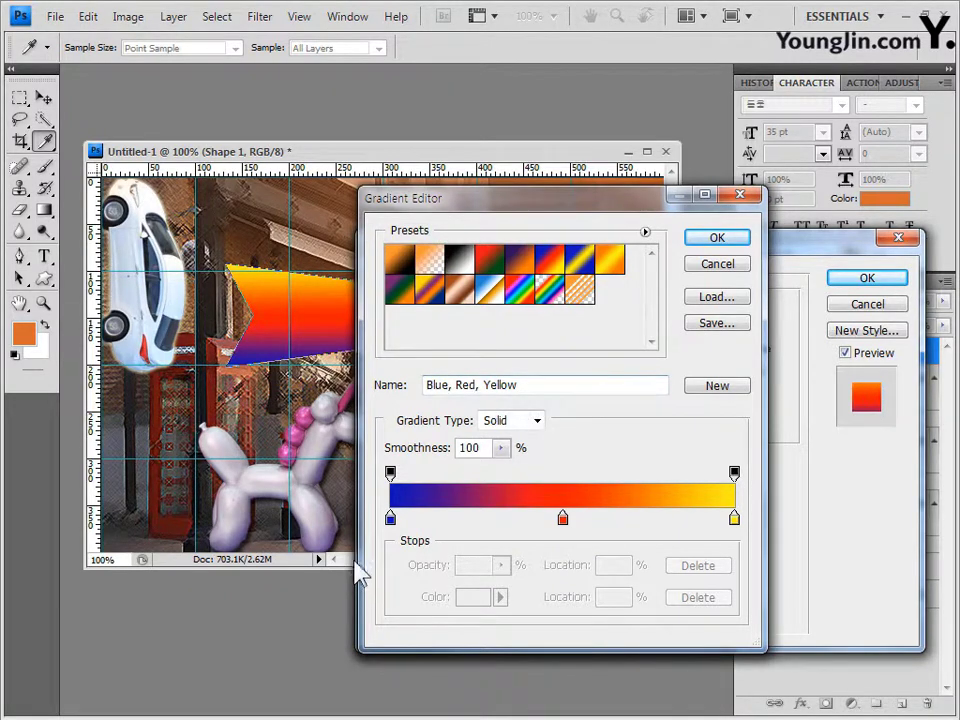
Set the banner gradient's first color stop to ffcc00 and its middle stop to ff0000.
double_click(390, 519)
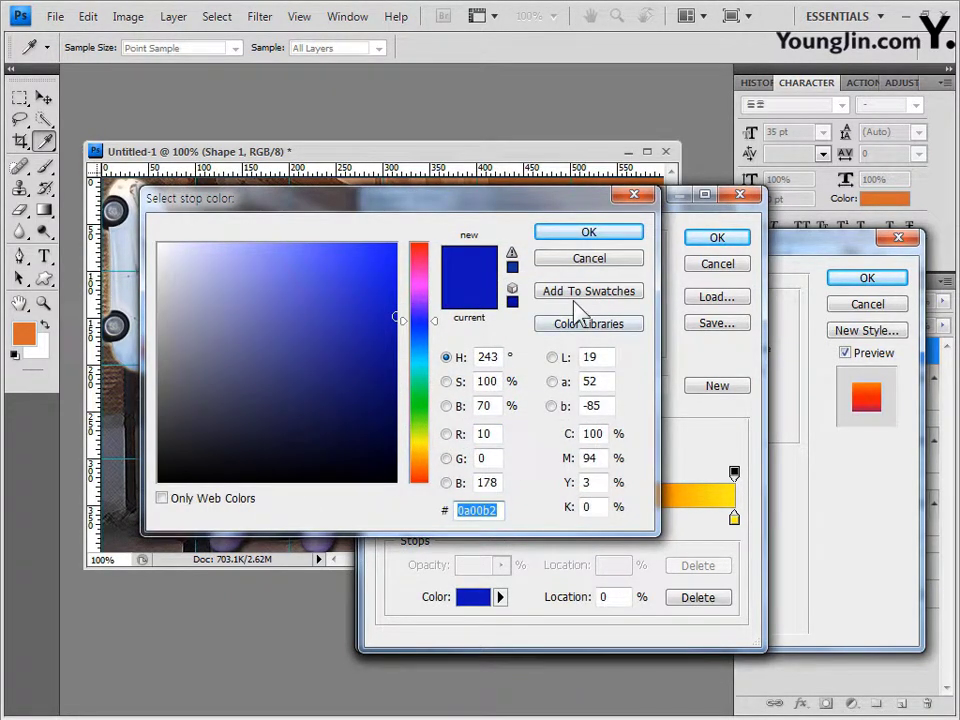
type("ffcc00")
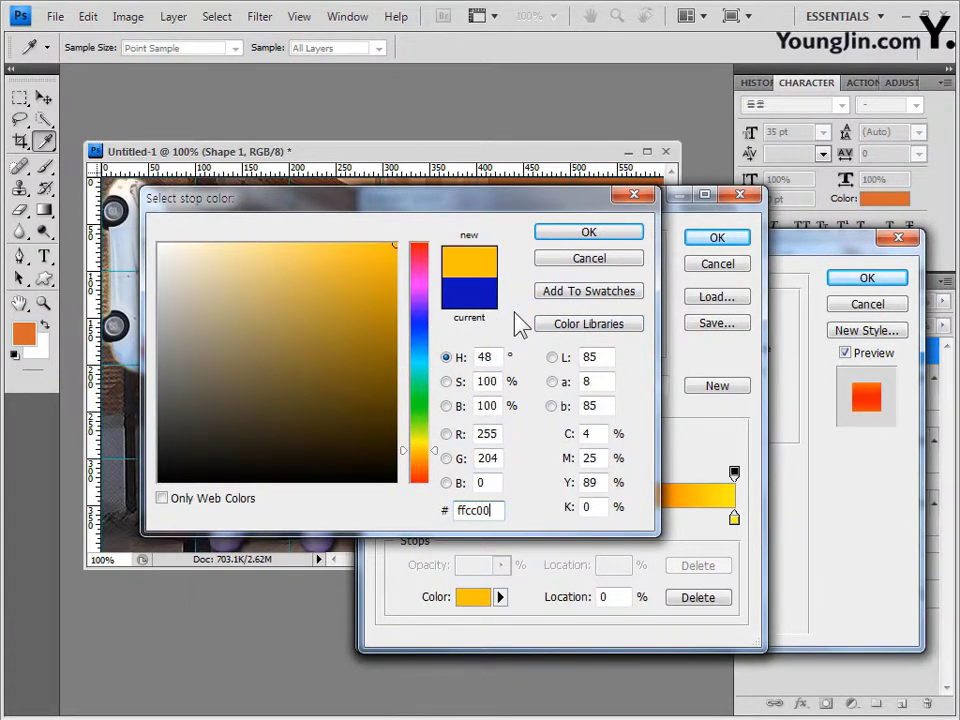
key("Return")
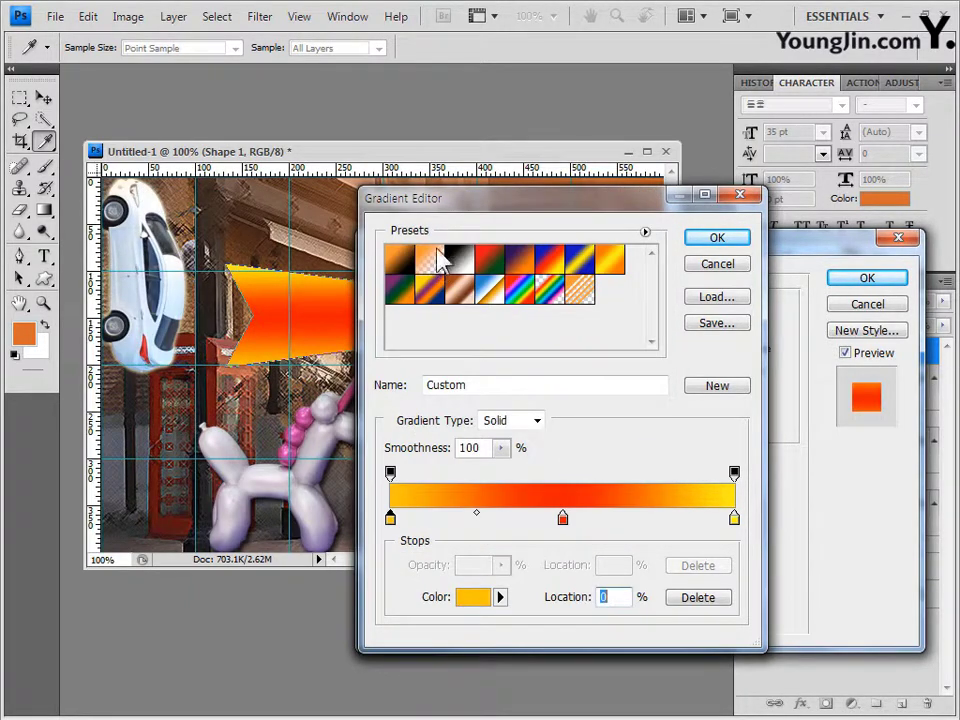
double_click(564, 519)
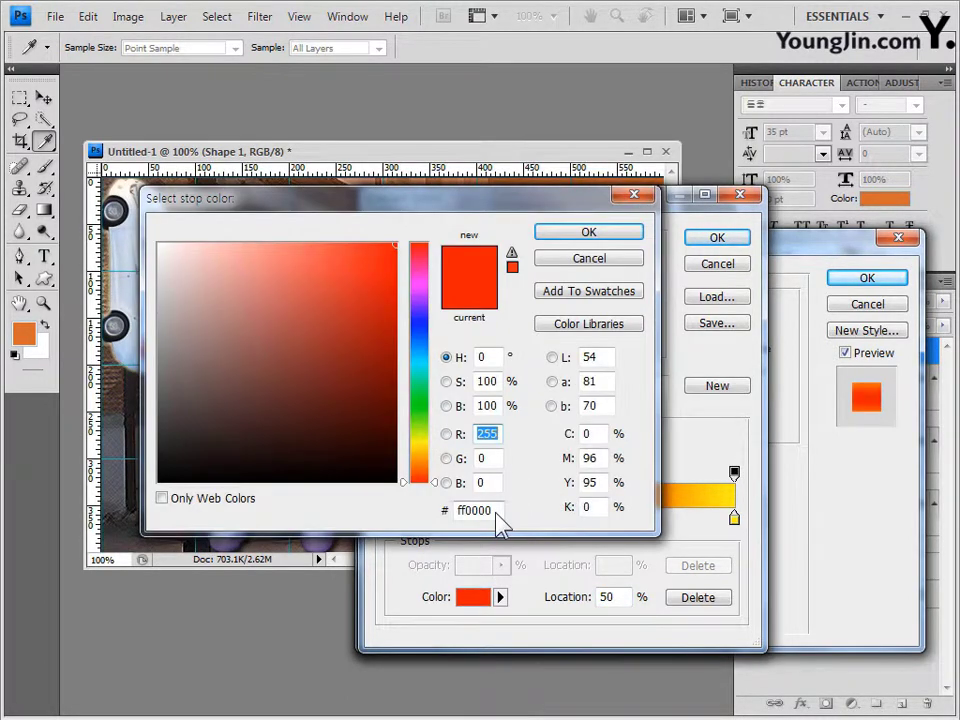
left_click(496, 513)
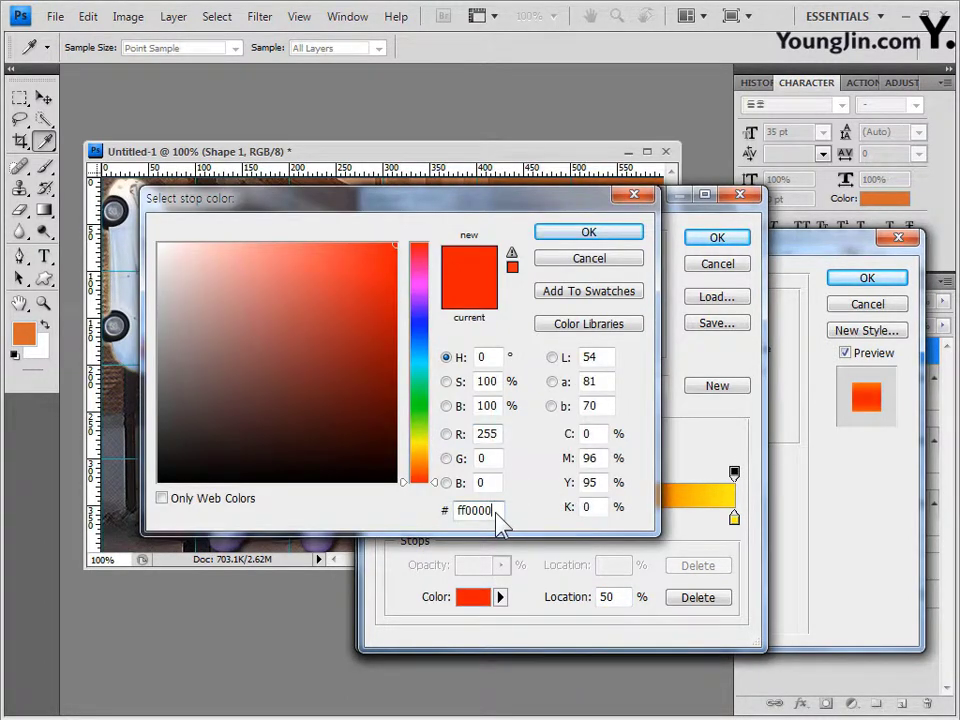
left_click(588, 236)
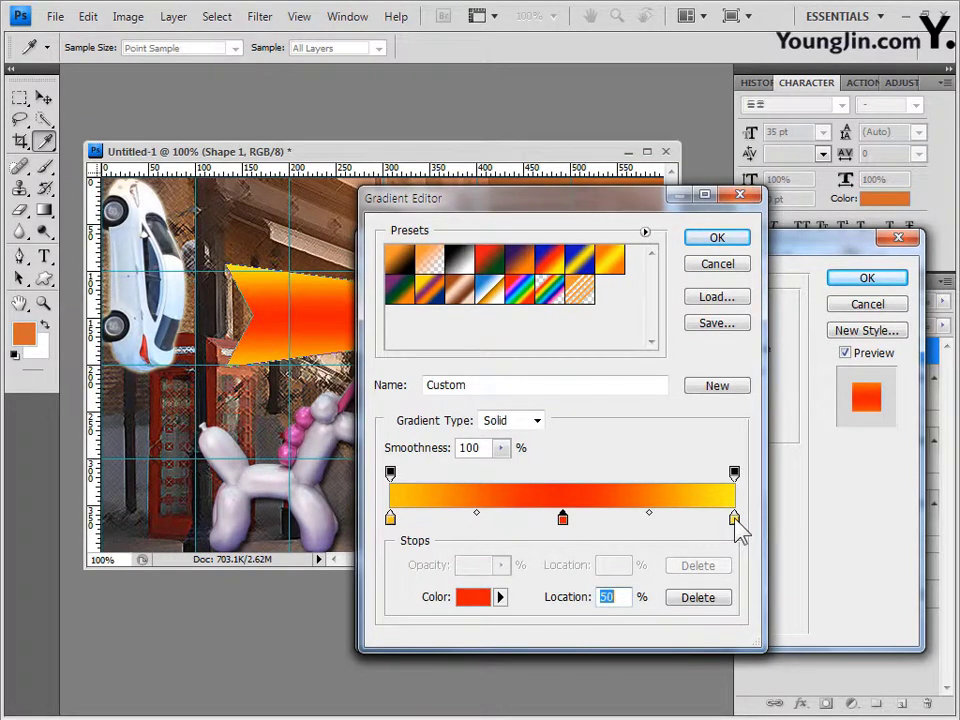
Set the gradient's last color stop to e4aeae and apply the Gradient Overlay to the banner.
double_click(734, 519)
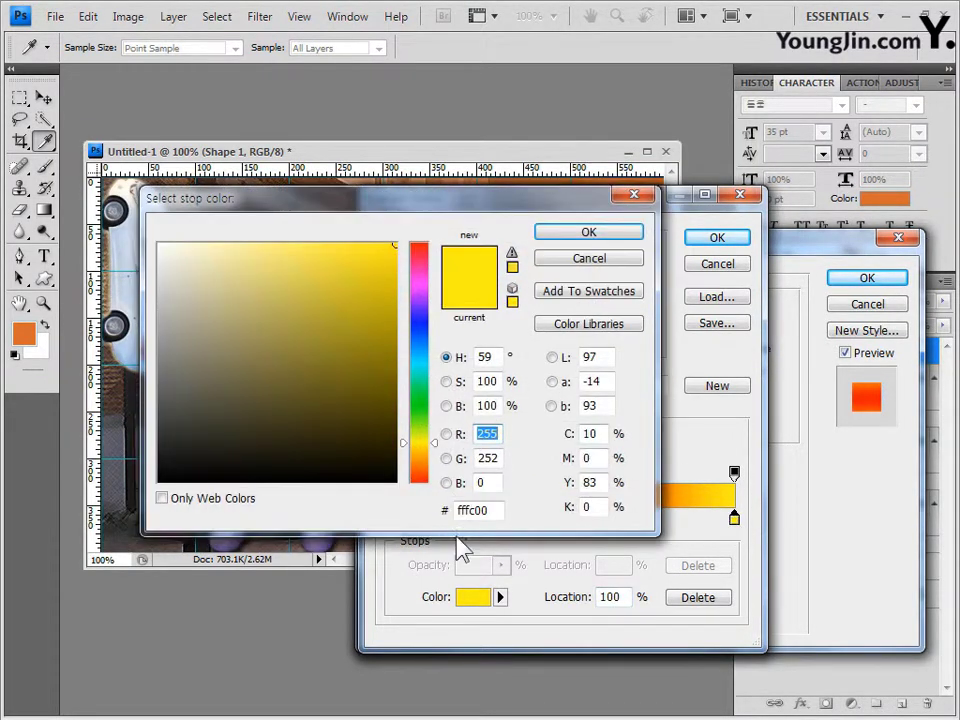
double_click(497, 511)
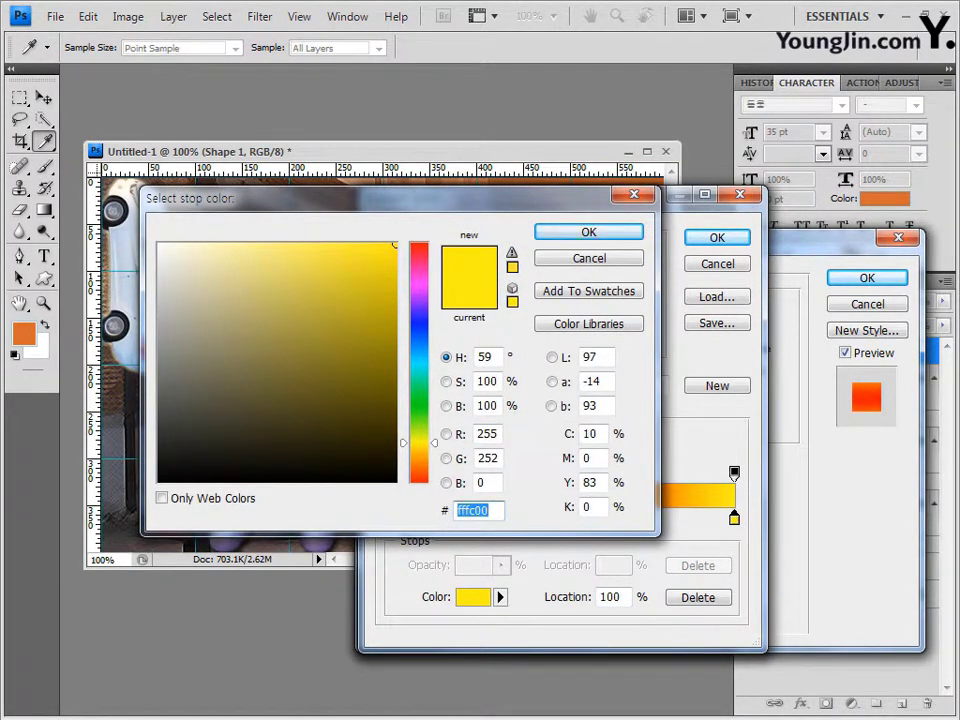
type("e4aeae")
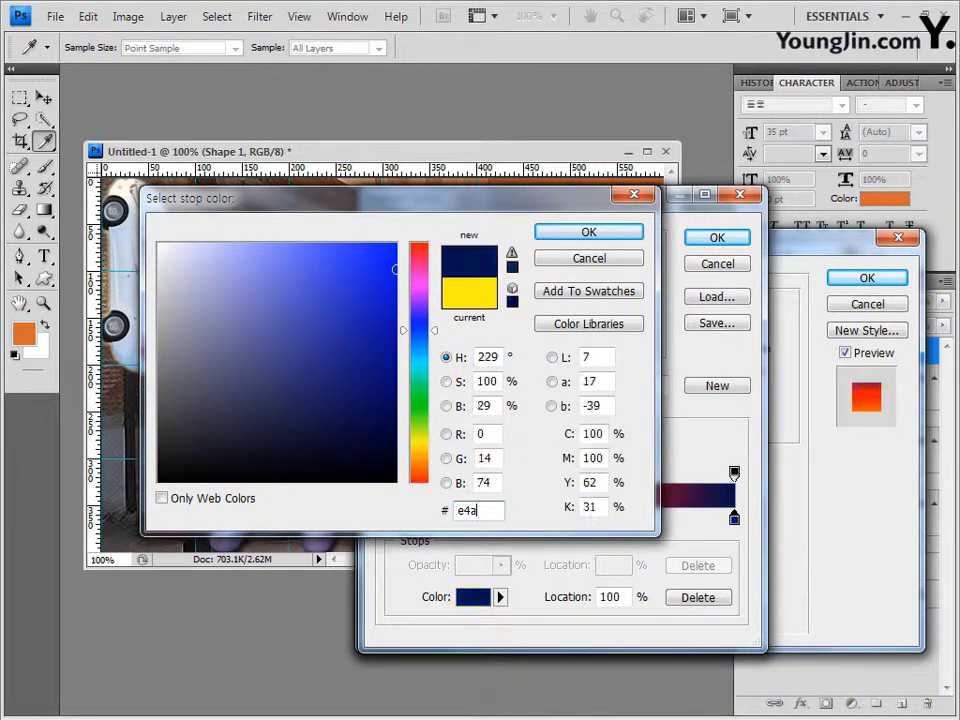
left_click(587, 233)
left_click(725, 240)
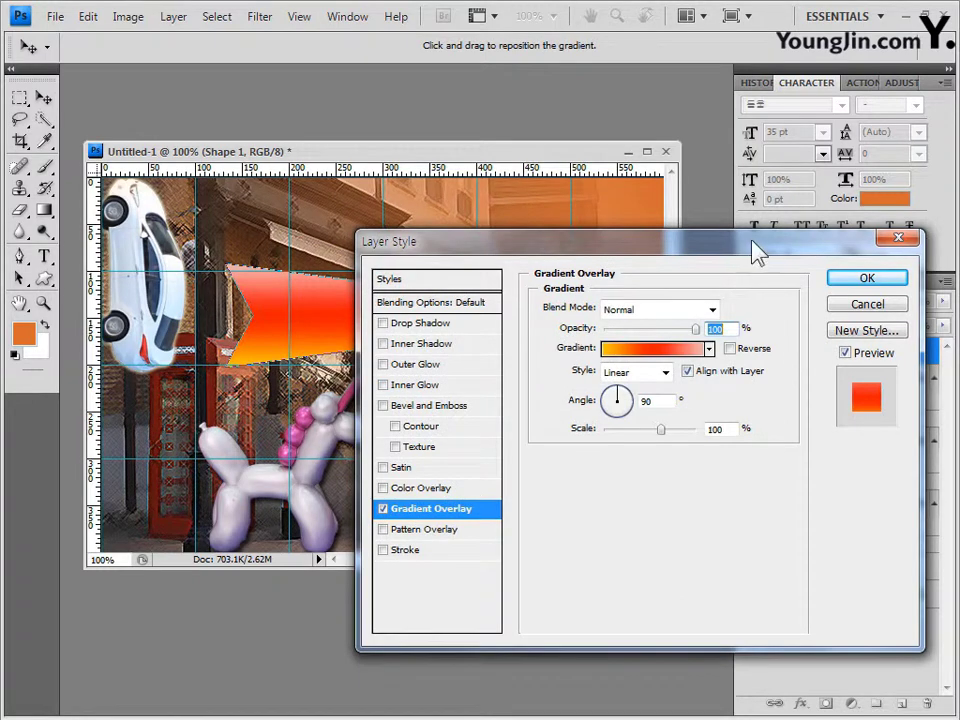
left_click_drag(759, 246, 735, 246)
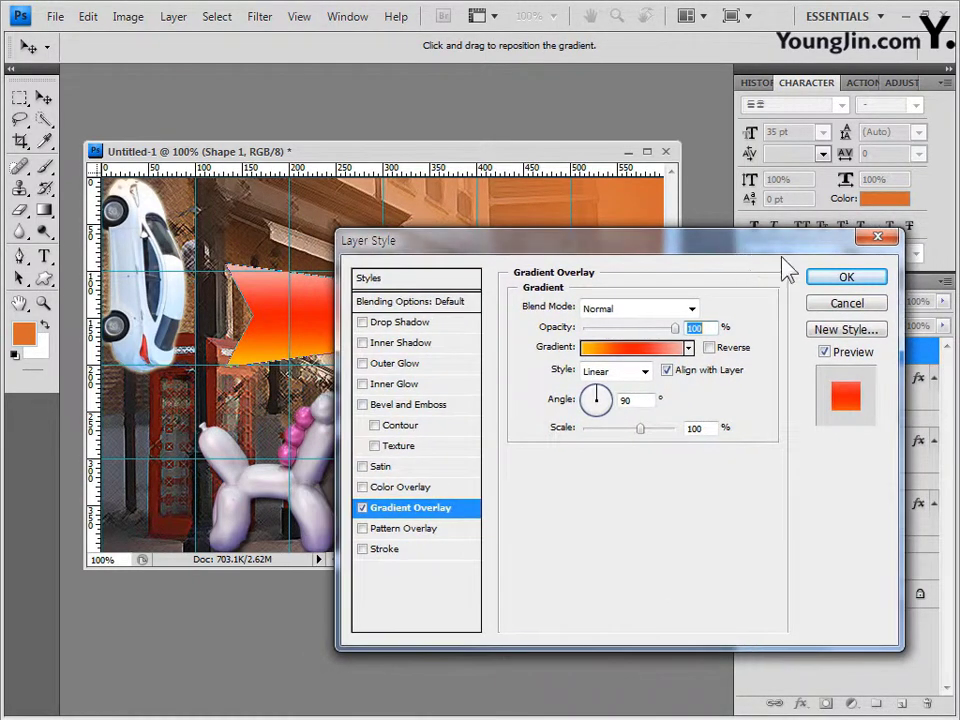
left_click(850, 281)
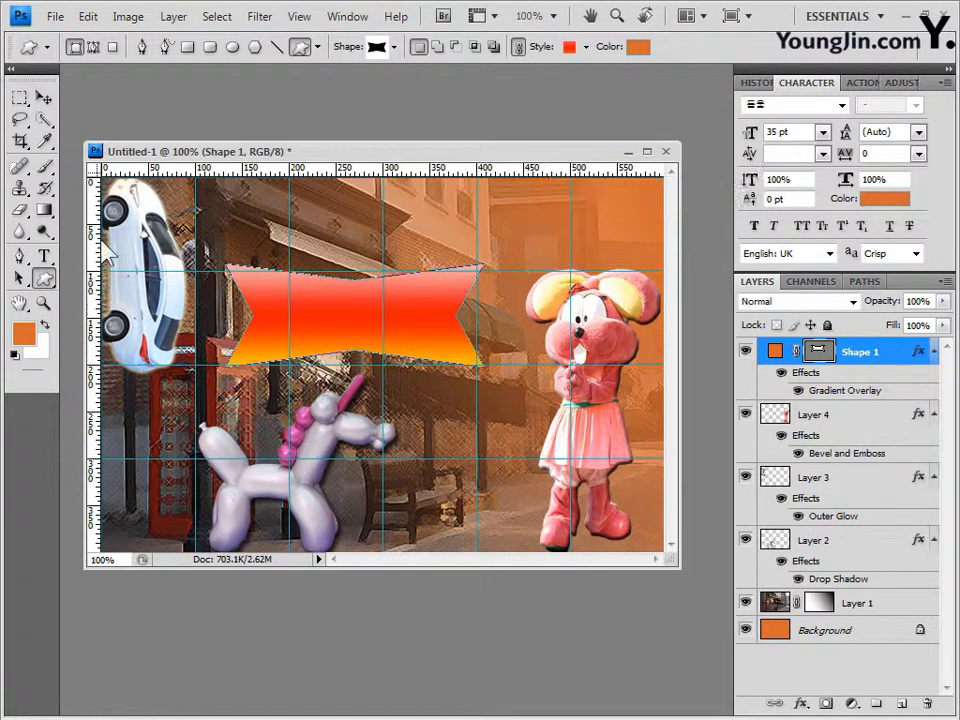
Replace the custom shapes with the Nature set and draw a butterfly about 85 px wide and 115 px tall above the mascot.
left_click(395, 48)
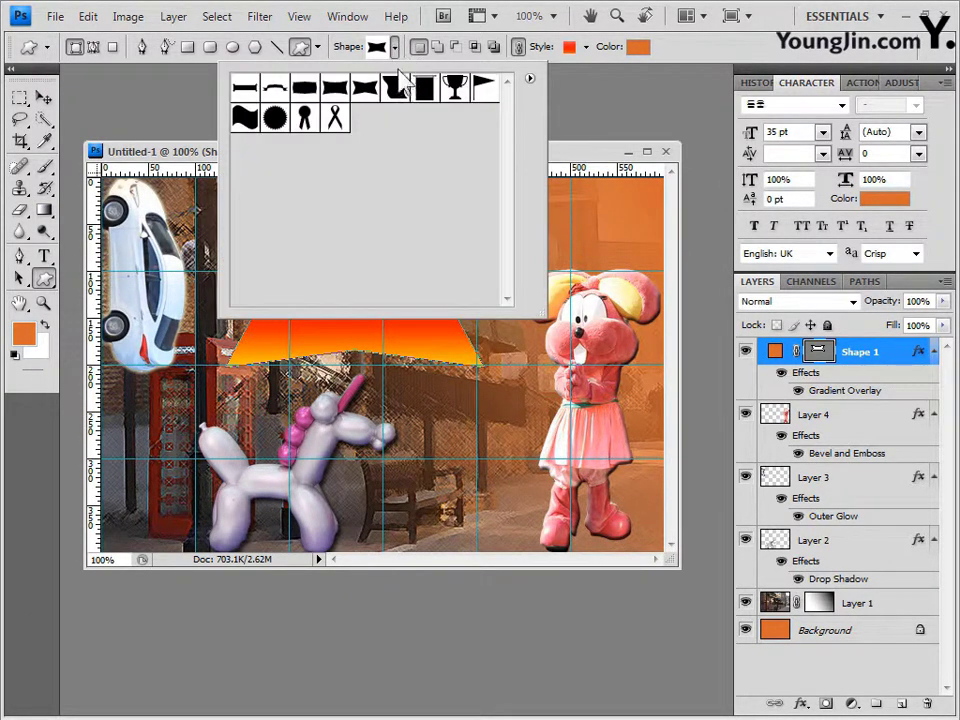
left_click(529, 79)
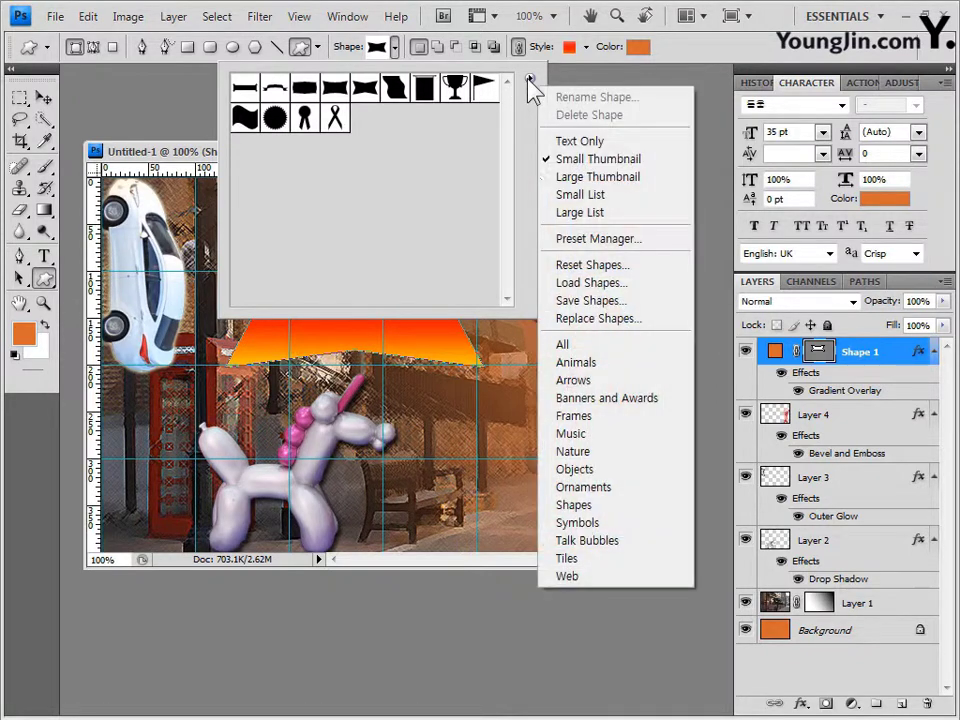
left_click(612, 455)
left_click(437, 285)
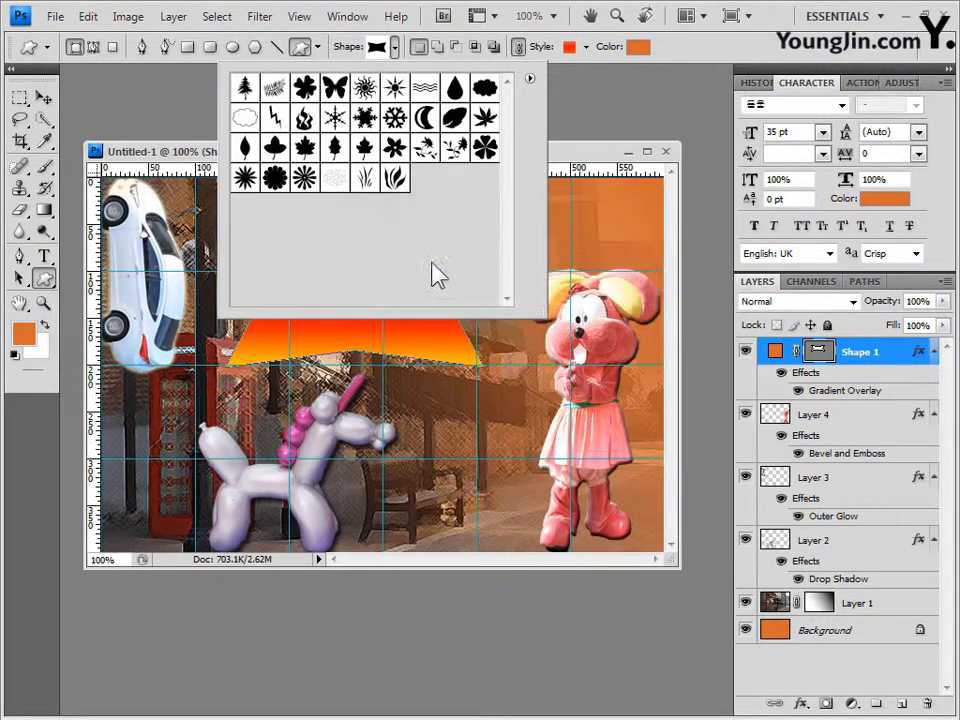
left_click(335, 89)
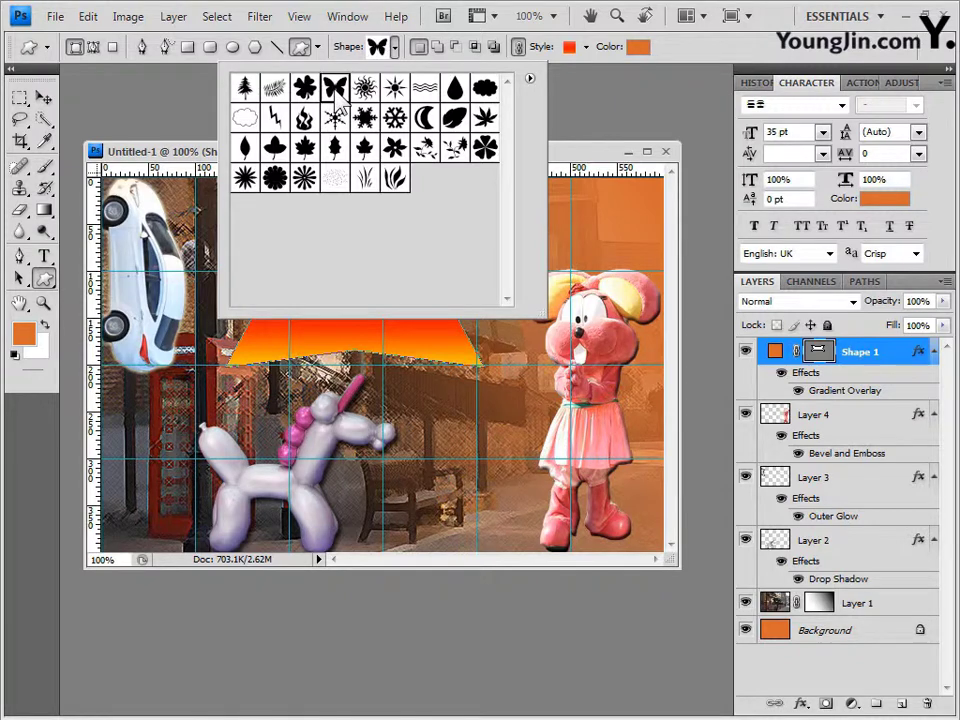
left_click(583, 158)
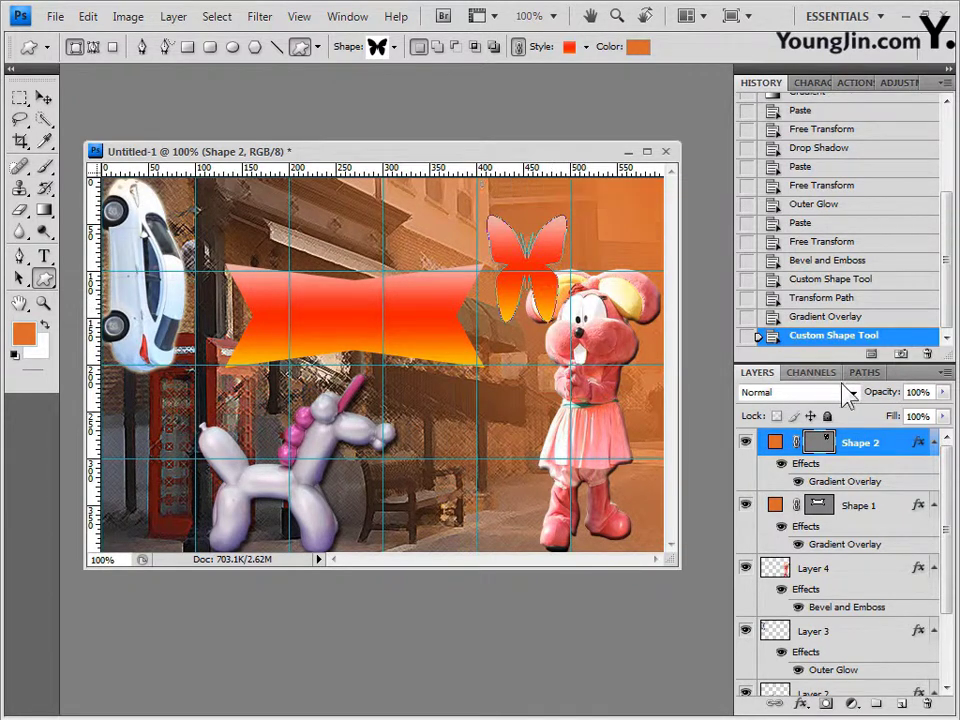
Remove the layer style from the butterfly shape layer.
left_click(586, 48)
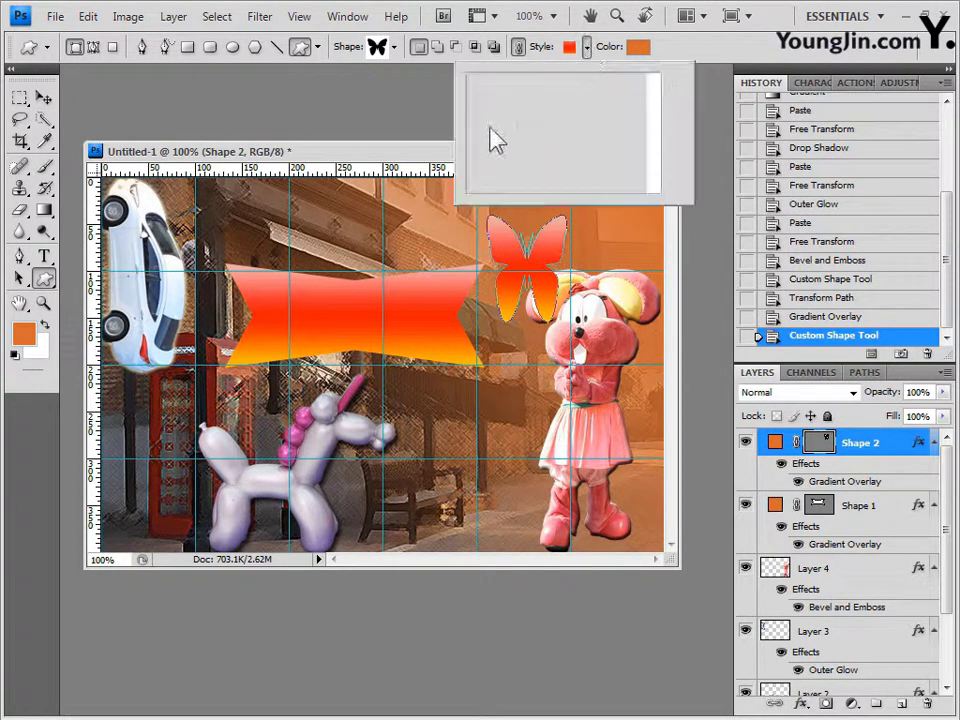
left_click(481, 87)
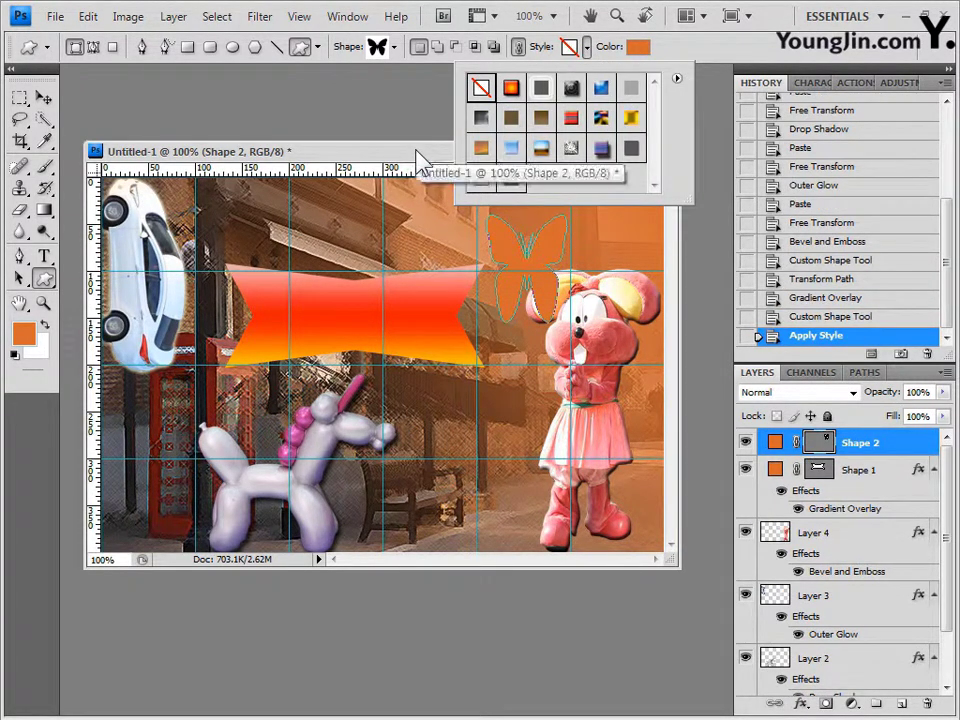
left_click(418, 156)
Change the butterfly's fill color to 00ccff, and transform it to 61.3% height with a 31.7° rotation just above the mascot's head.
left_click(638, 47)
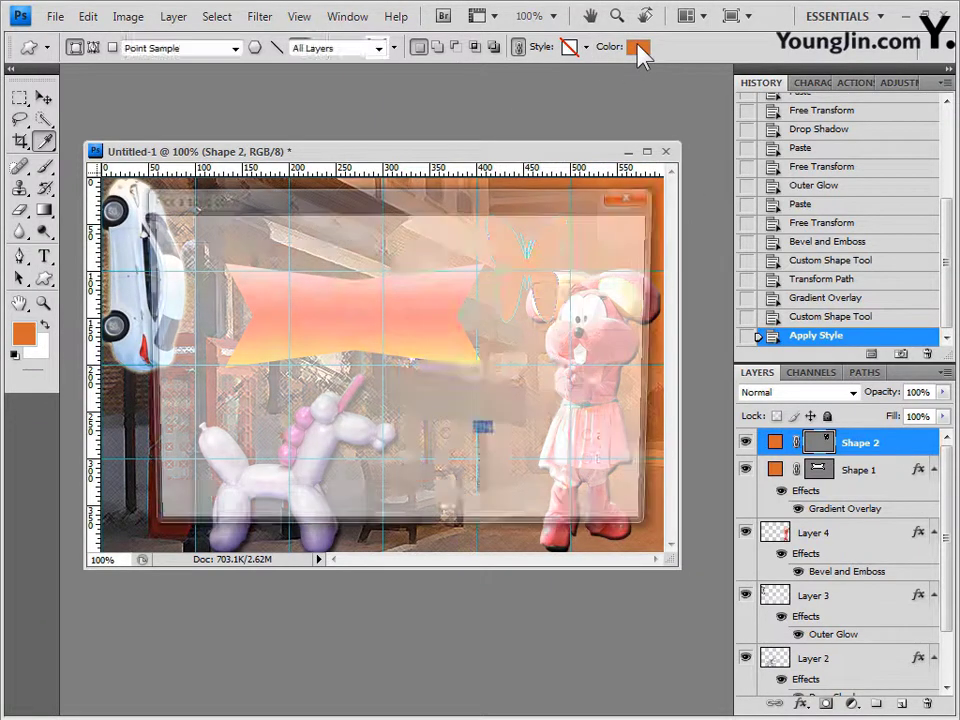
type("00ccff")
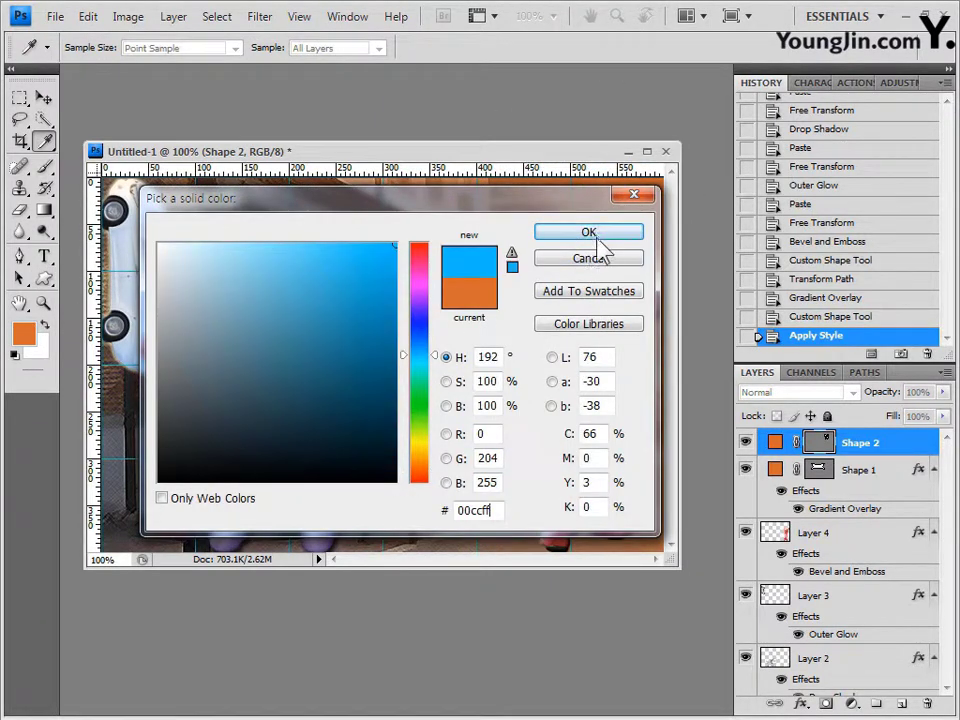
left_click(600, 234)
key("ctrl+t")
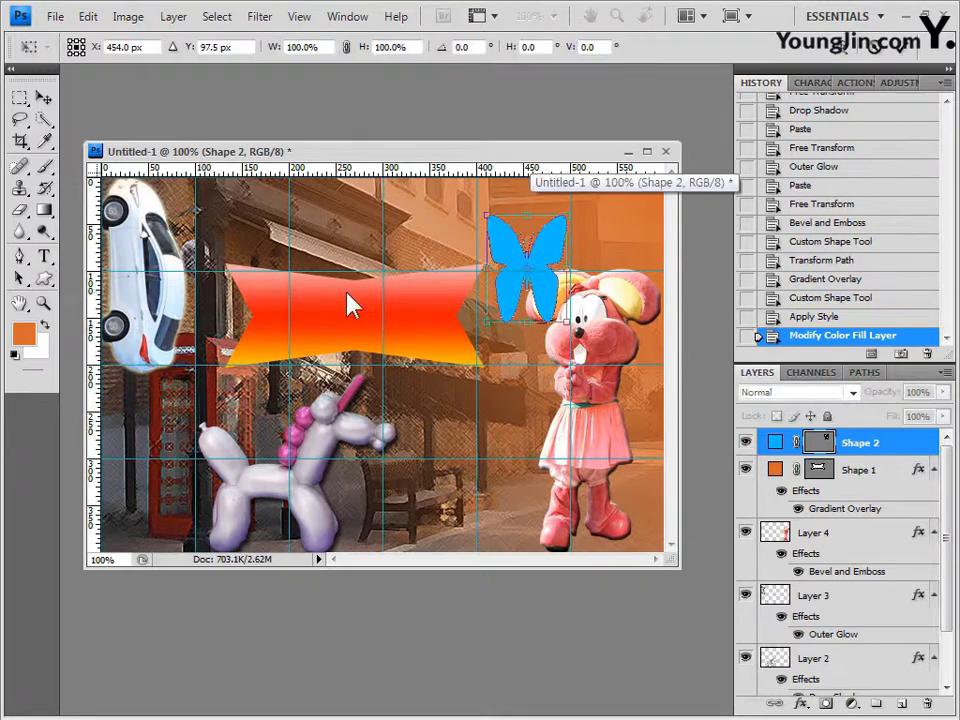
left_click_drag(510, 354, 550, 333)
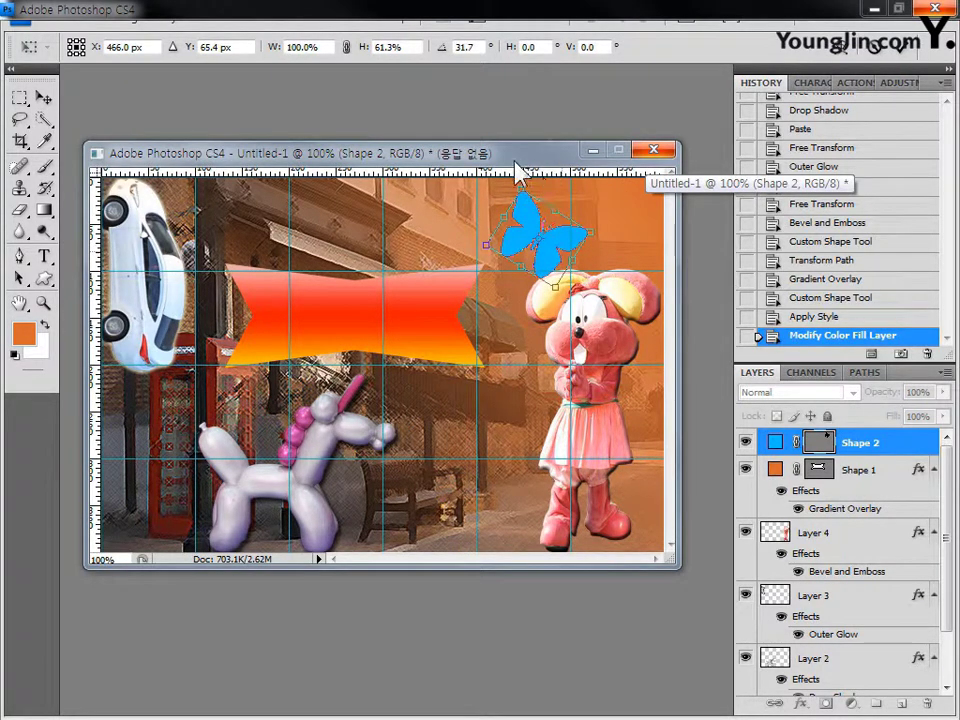
Add a 2 px outside Stroke in color ffffcc to the butterfly shape layer.
left_click(801, 704)
left_click(835, 690)
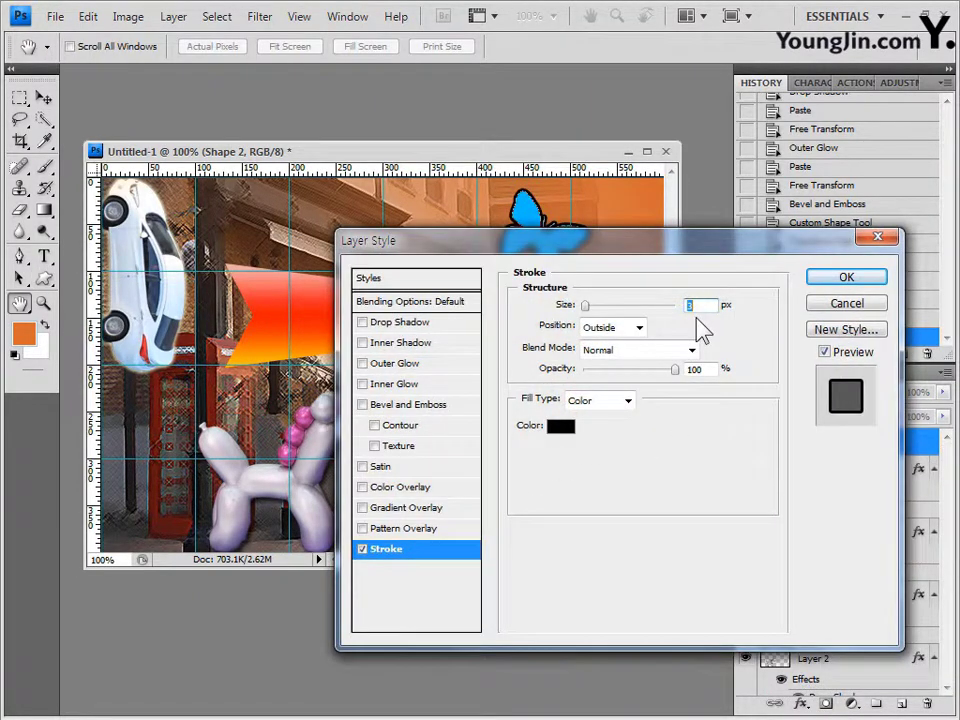
type("2")
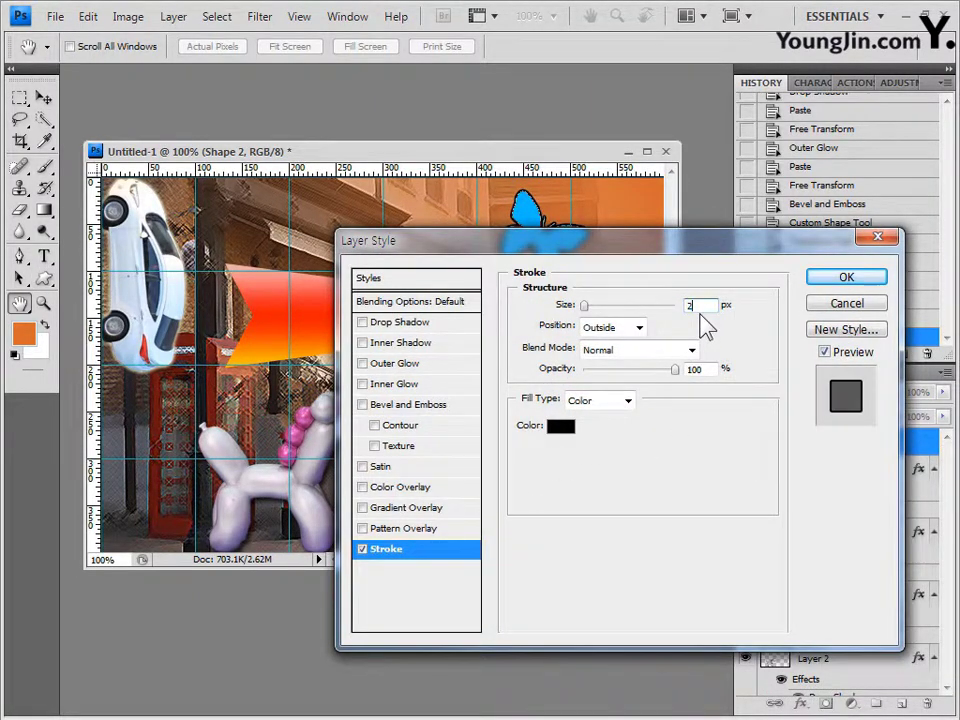
left_click(563, 432)
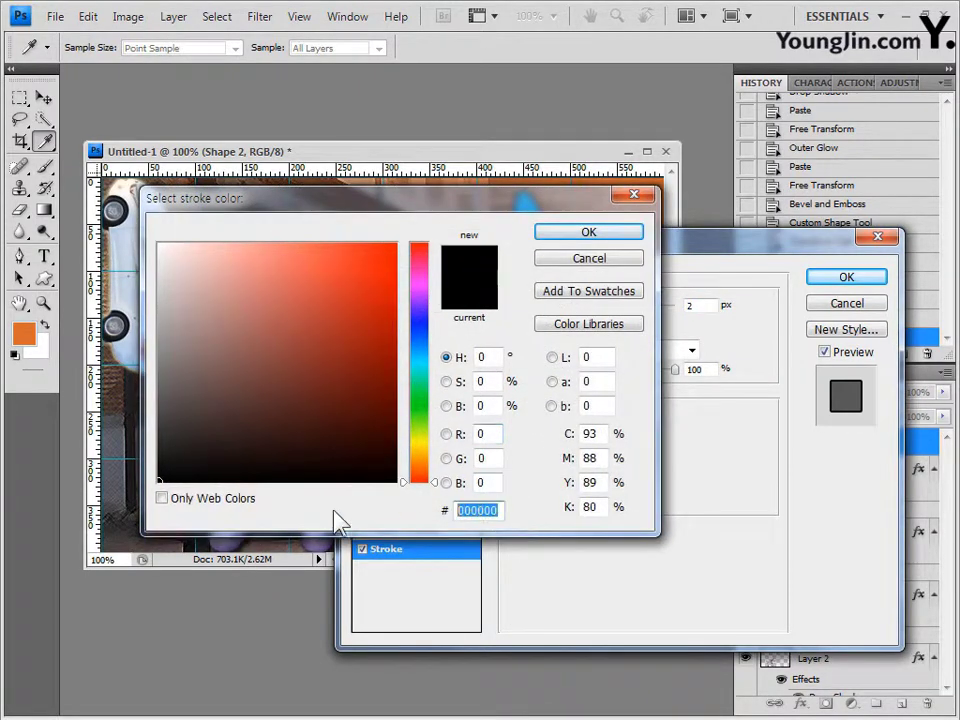
type("ffffcc")
left_click(605, 234)
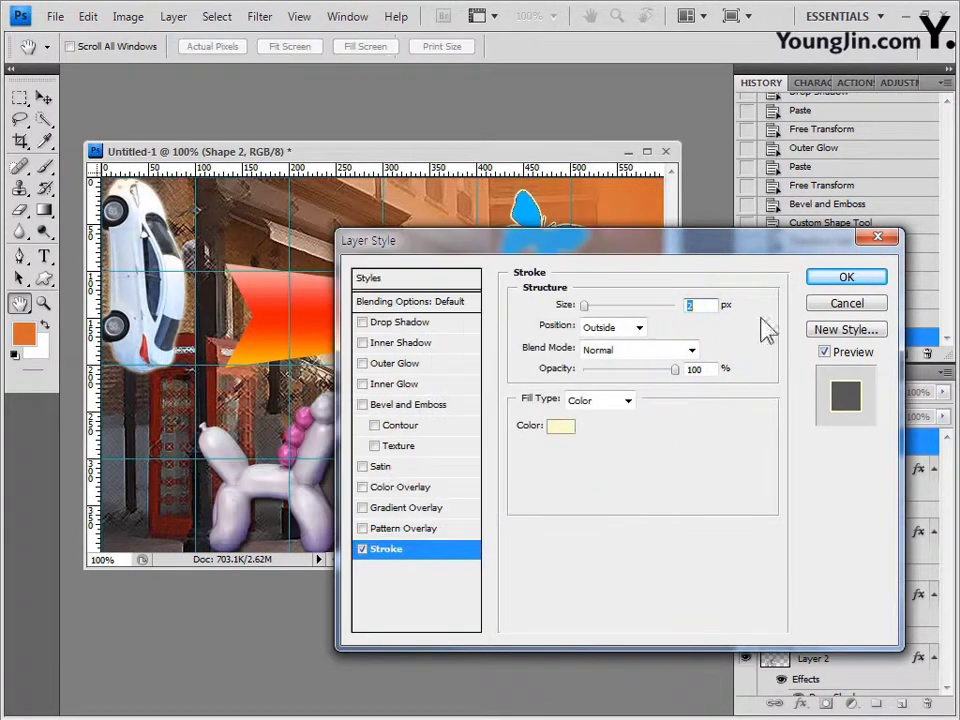
left_click(845, 278)
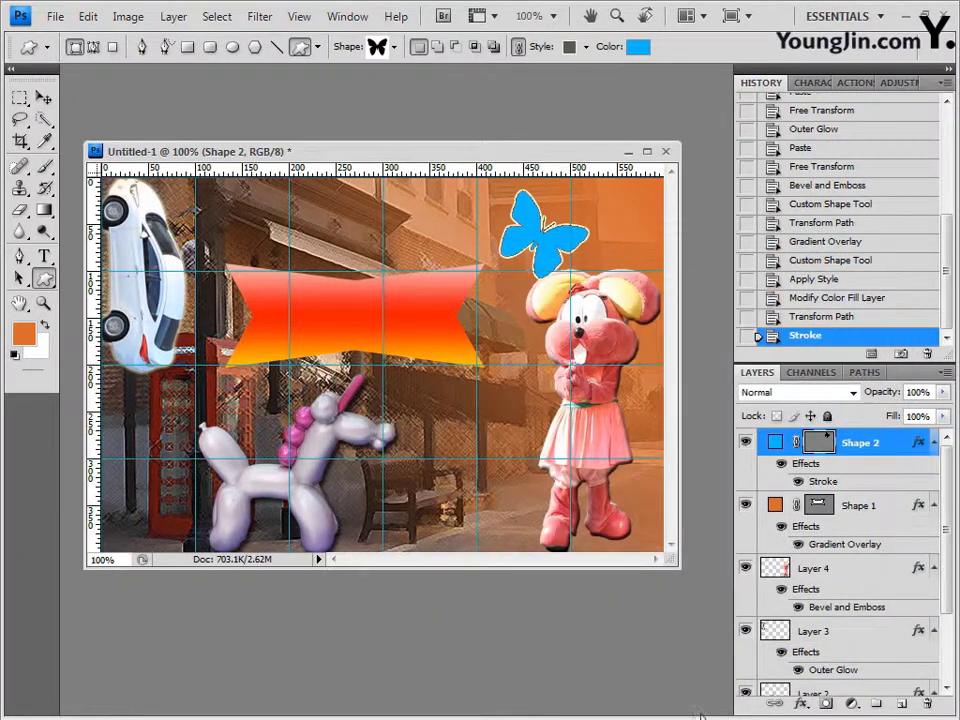
Add the horizontal text "가족과 함께 떠나는" above the banner in the 궁서 font at 30 pt.
left_click(45, 258)
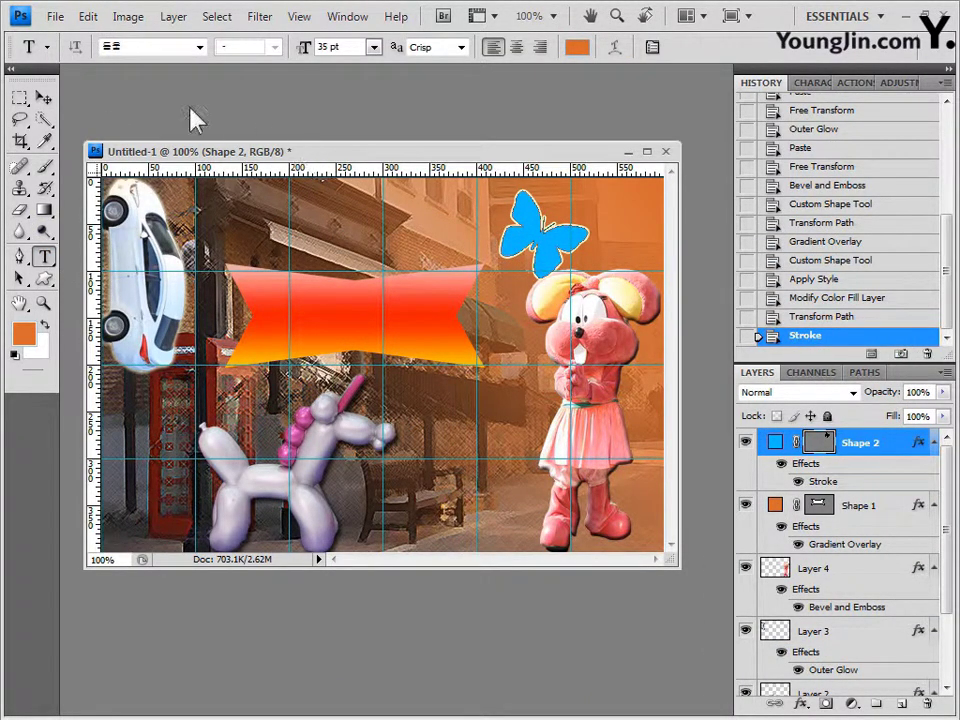
left_click(143, 47)
key("Return")
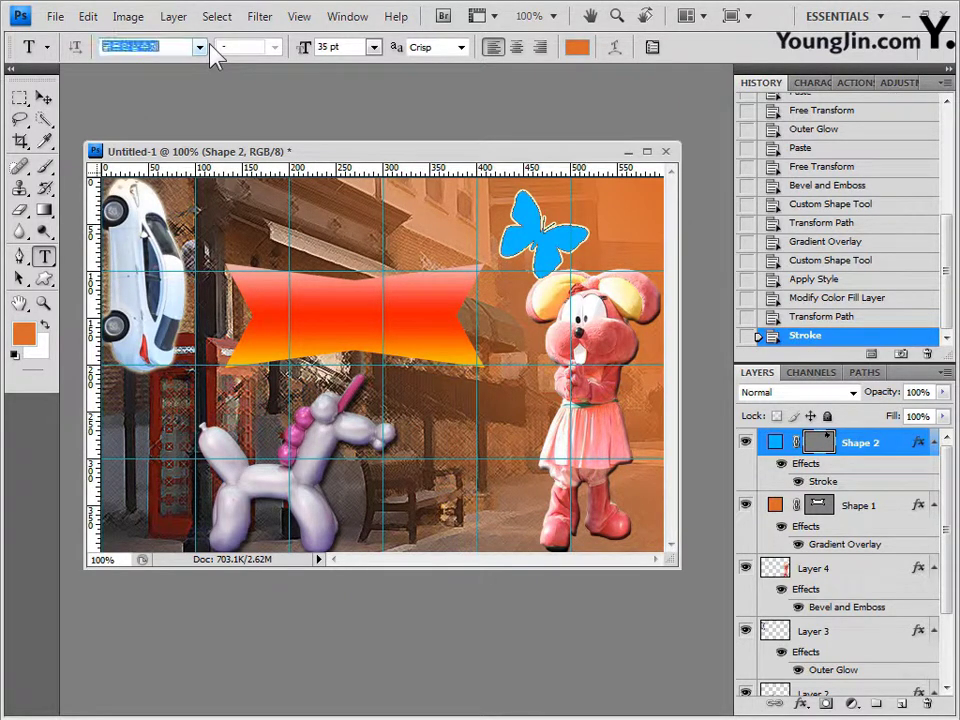
left_click(200, 47)
left_click(199, 87)
left_click(350, 46)
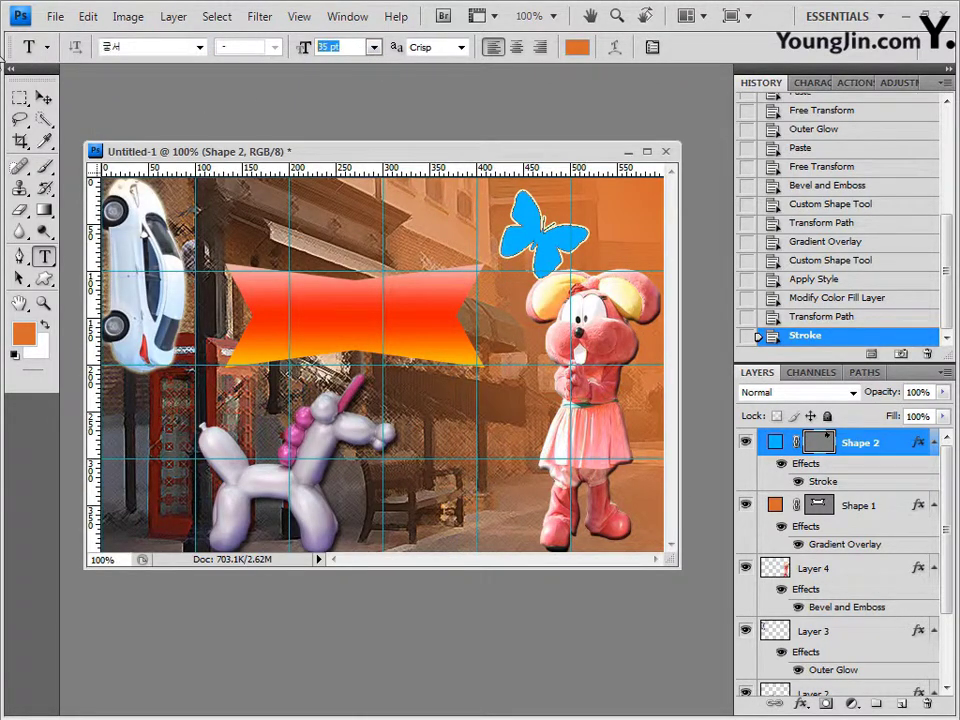
type("30")
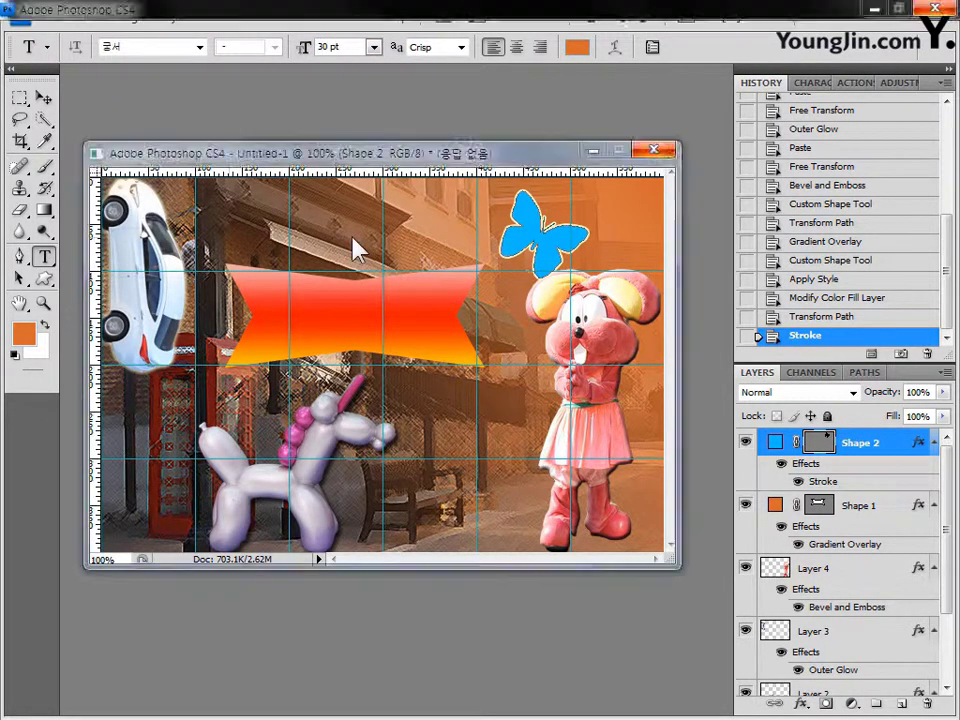
left_click(351, 235)
type("가족과 함께 떠나는")
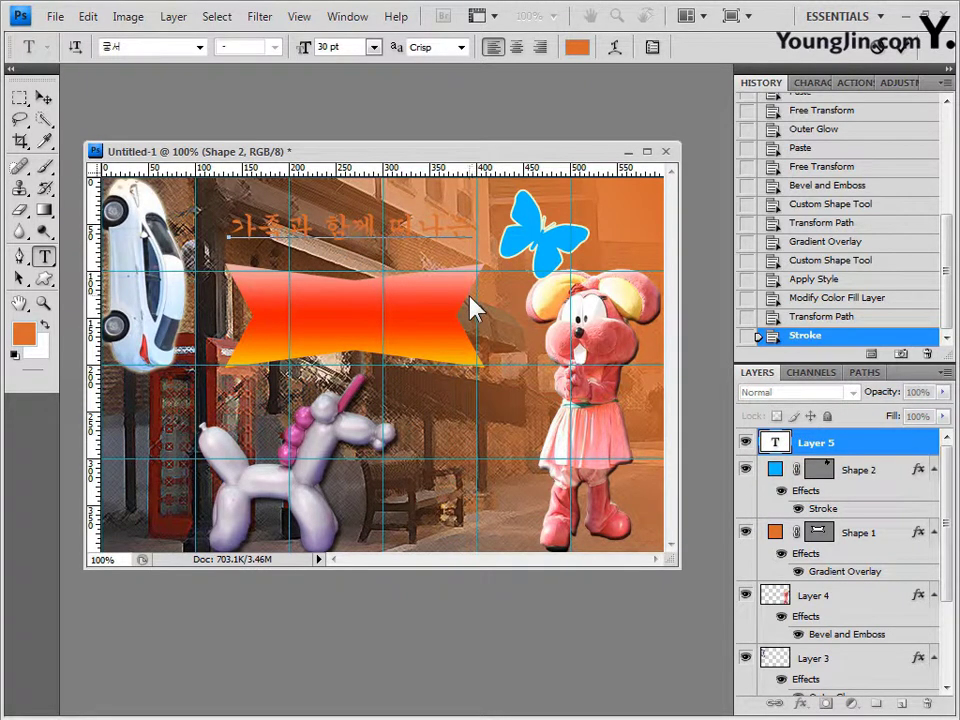
left_click(887, 455)
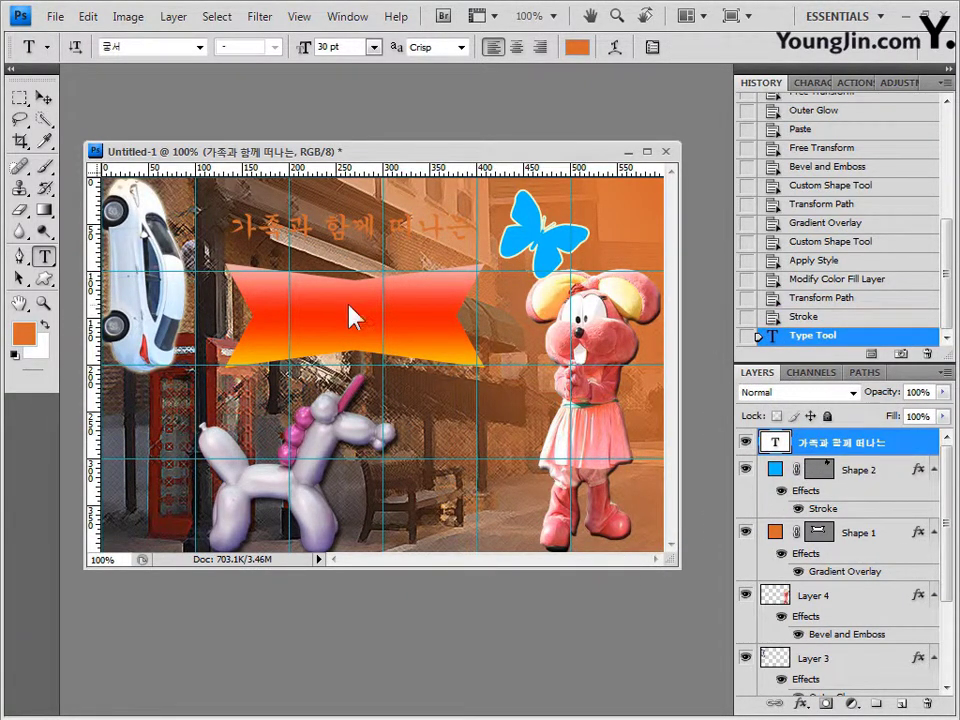
Add a 2 px outside Stroke in color ffffff to the 가족과 함께 떠나는 text layer.
left_click(800, 703)
left_click(821, 691)
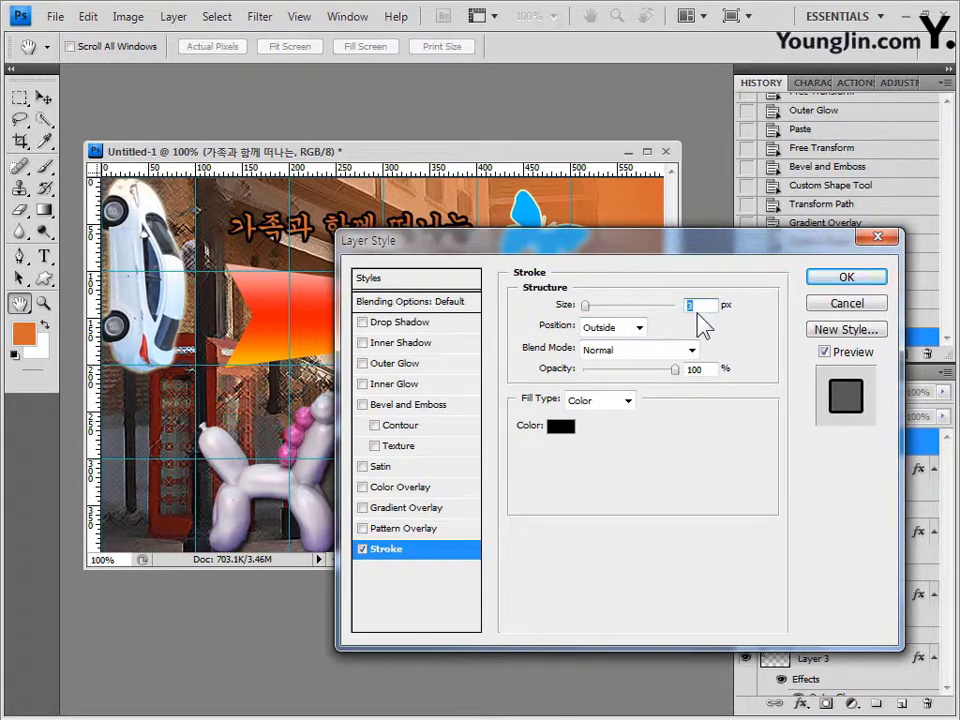
type("2")
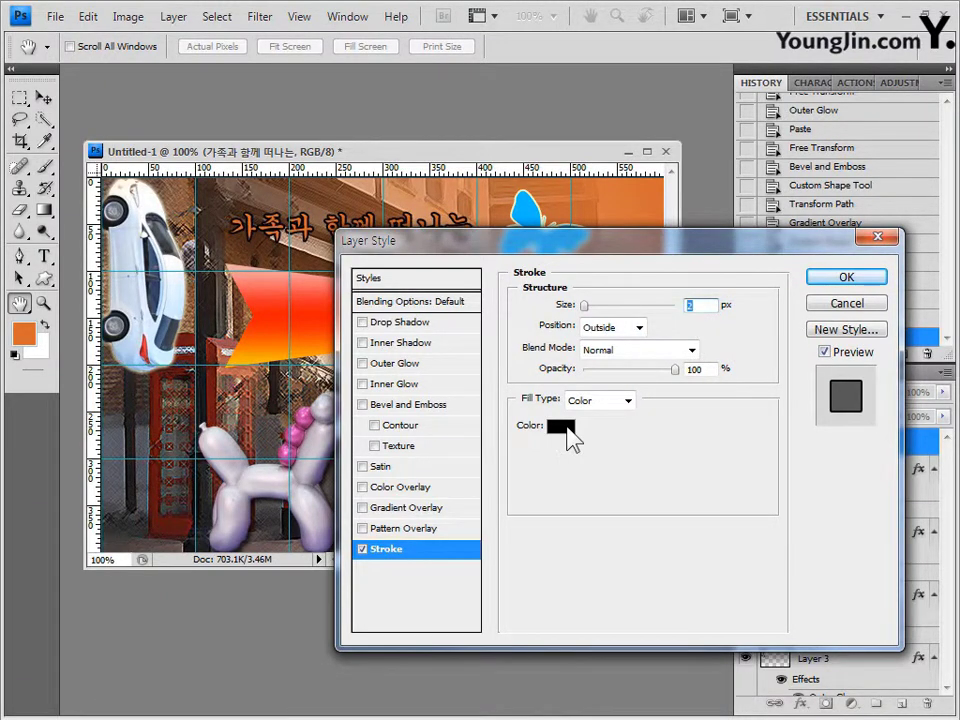
left_click(563, 428)
double_click(490, 512)
type("ffffff")
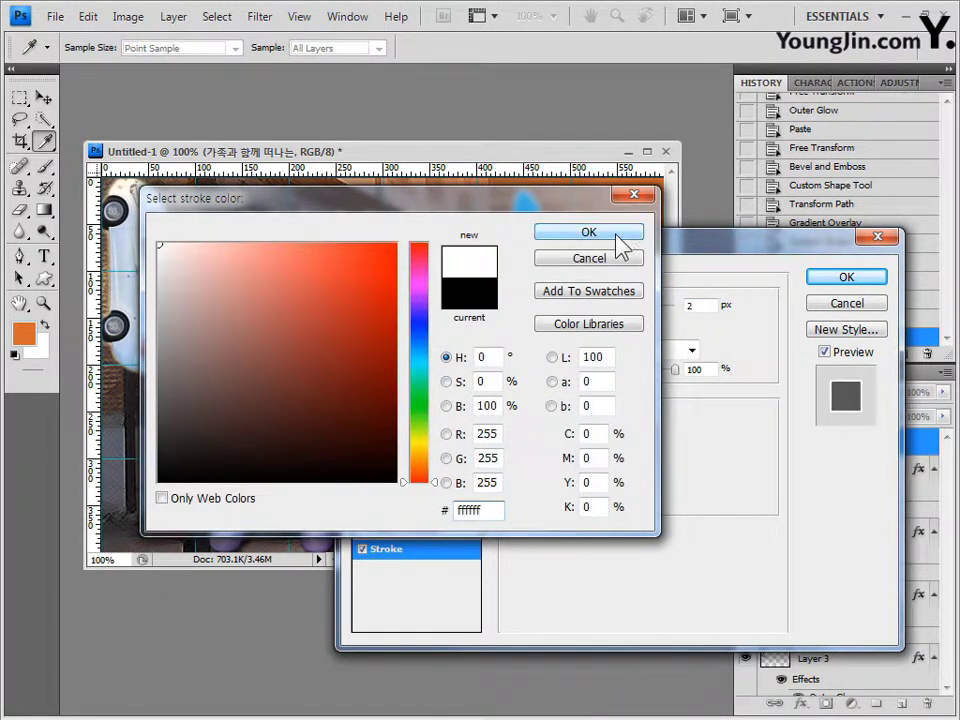
left_click(620, 243)
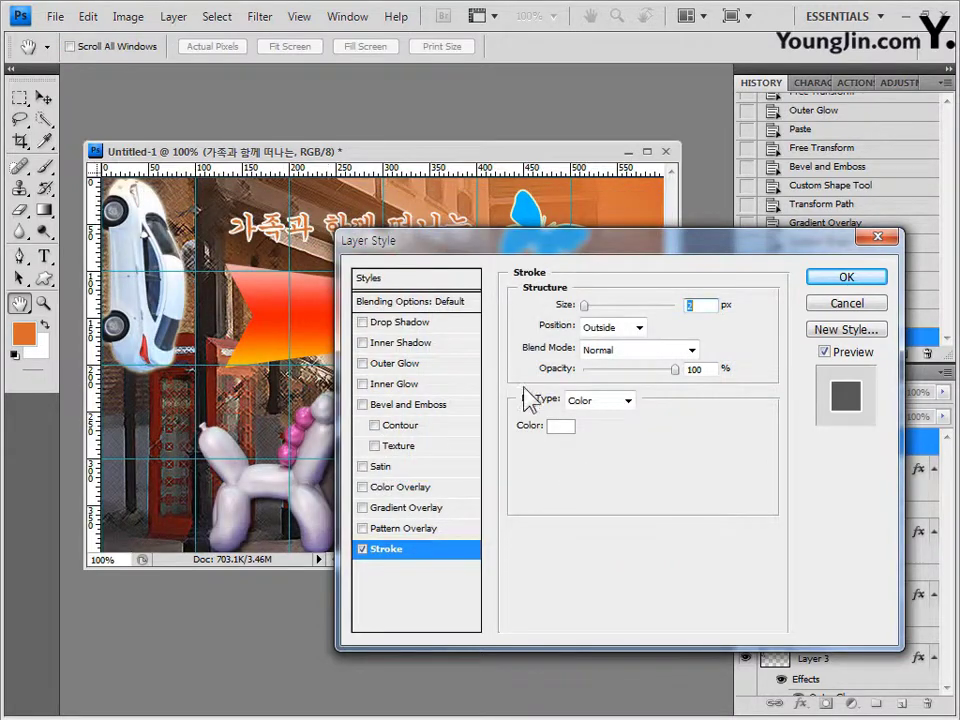
Add a linear 90° Gradient Overlay running from ff0000 to 00ff66 to the same text layer and apply its layer style.
left_click(405, 510)
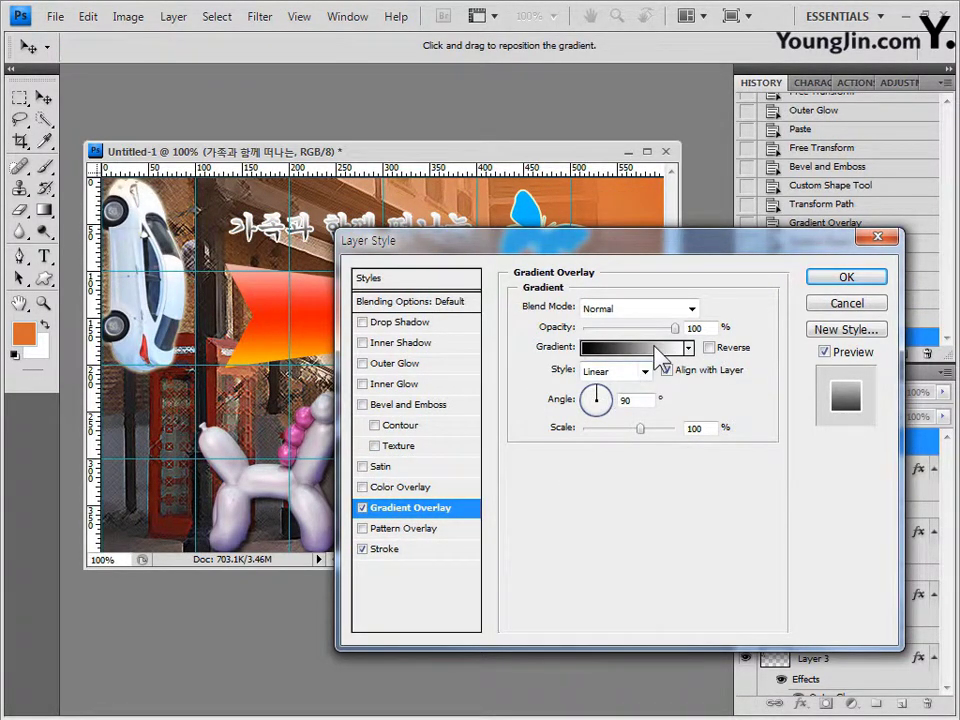
left_click(644, 348)
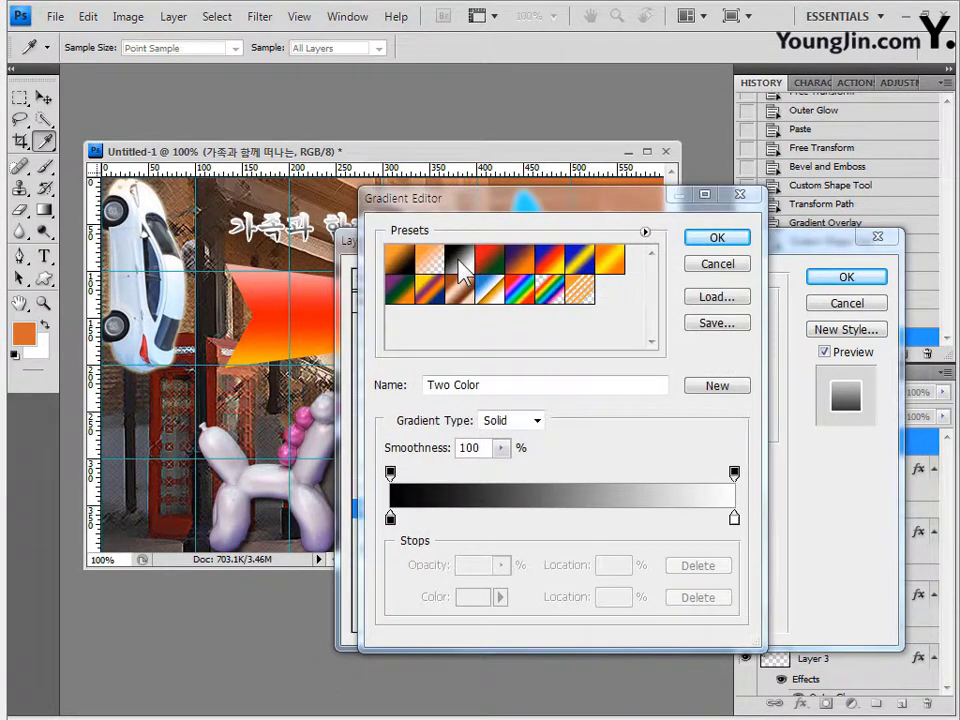
left_click(462, 268)
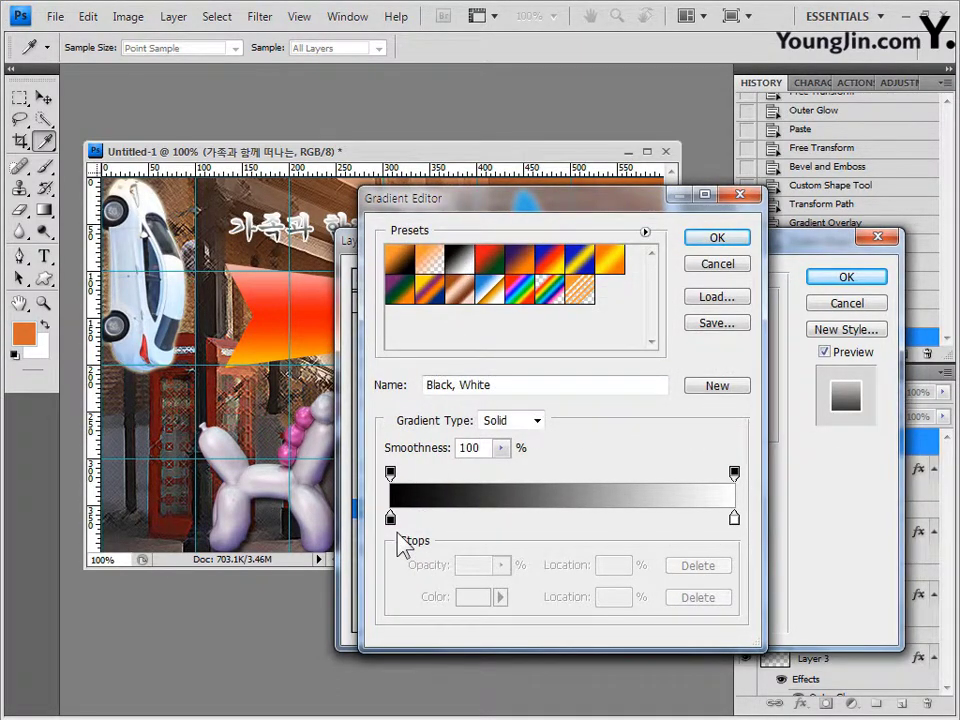
double_click(390, 518)
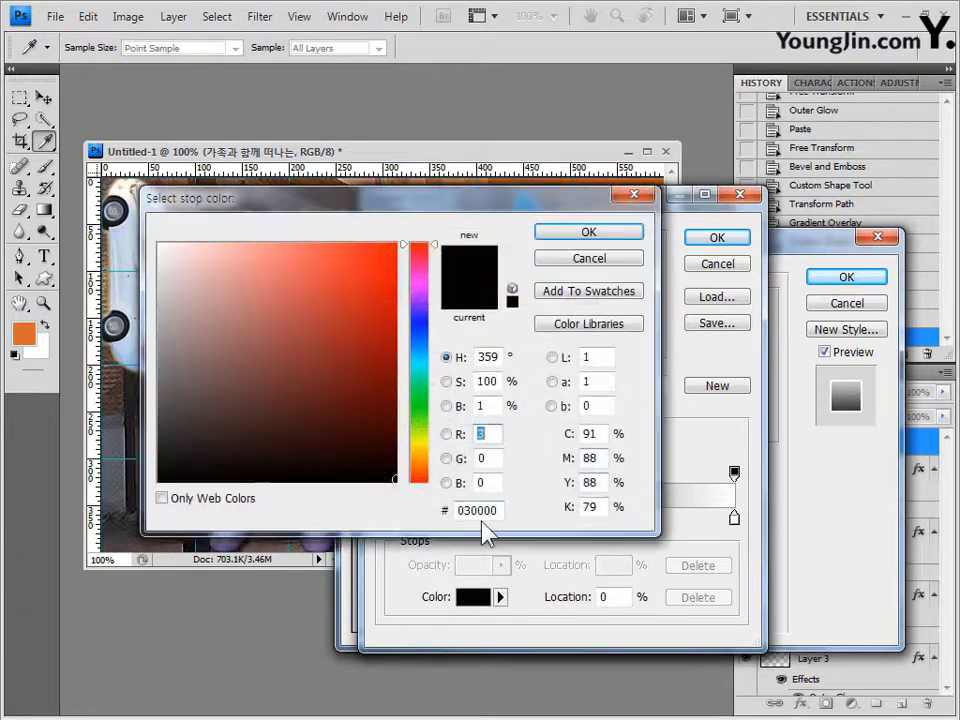
double_click(478, 510)
type("ff0000")
key("Return")
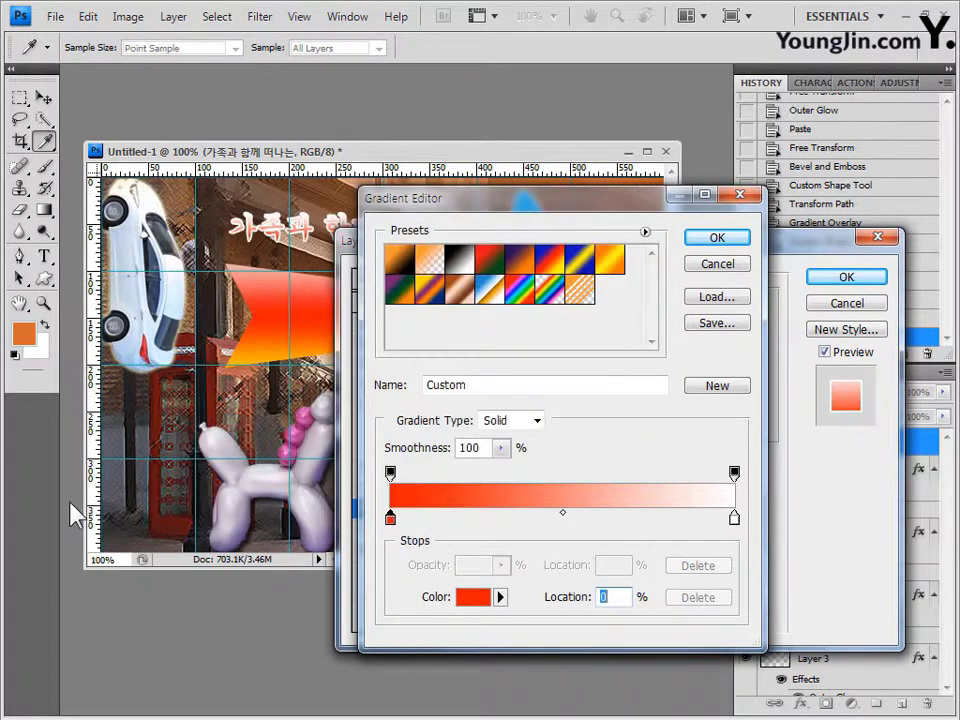
double_click(734, 518)
type("00ff66")
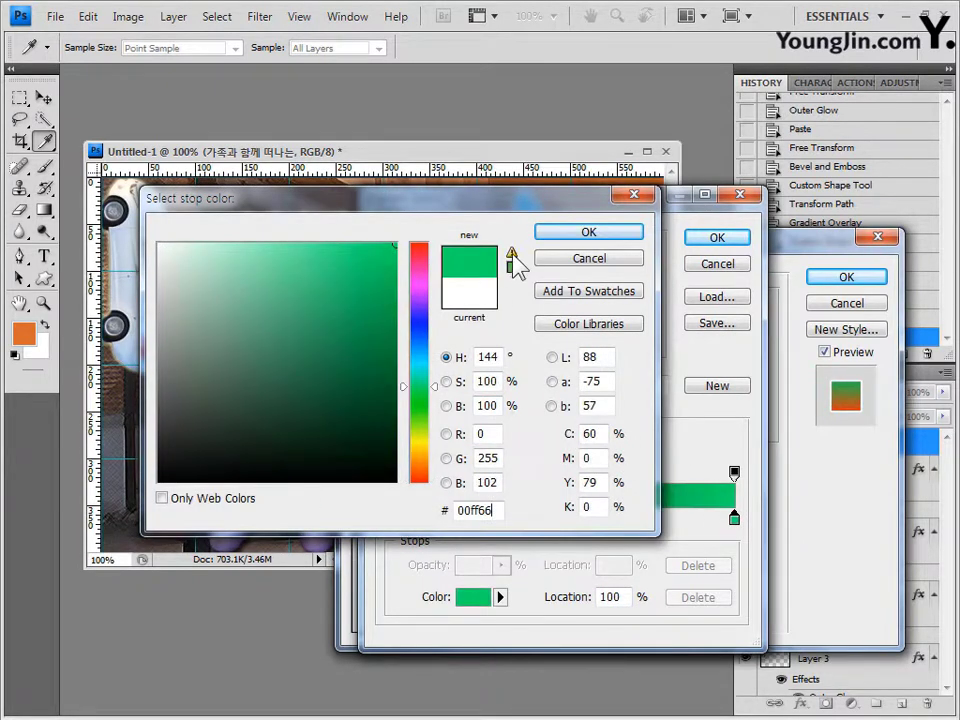
left_click(630, 236)
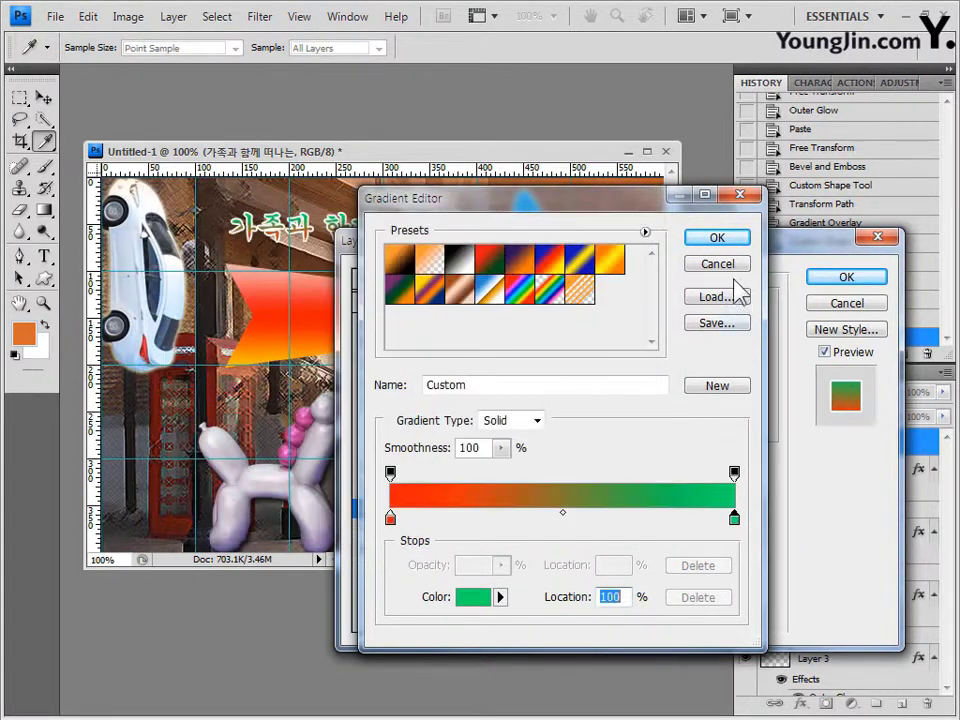
left_click(712, 238)
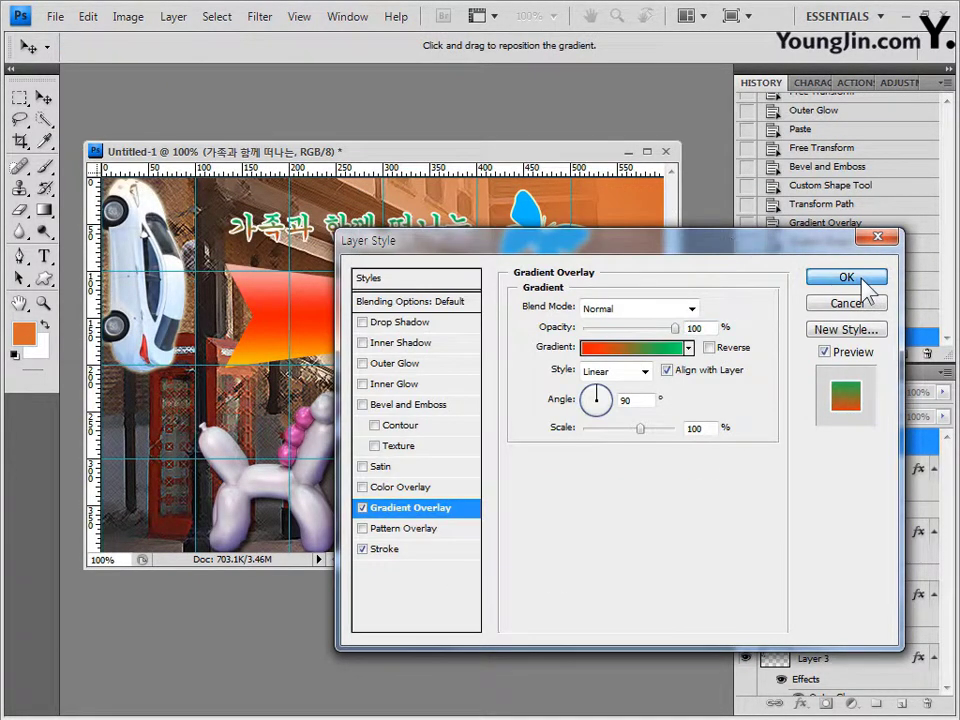
left_click(863, 283)
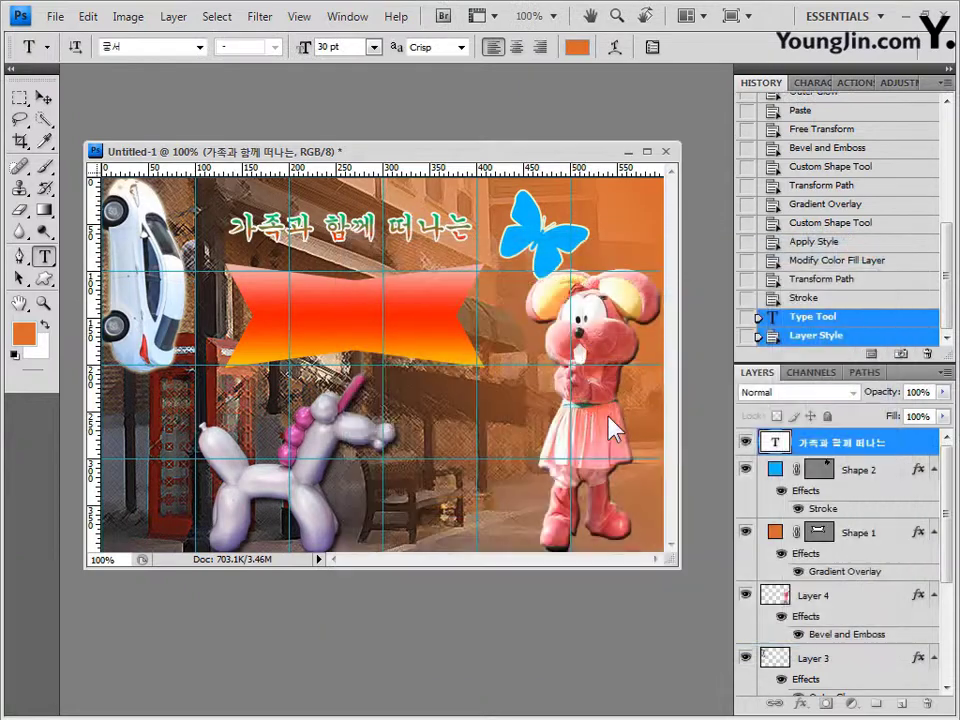
Warp the 가족과 함께 떠나는 text with the horizontal Arc style, curving it upward over the banner.
left_click(614, 47)
left_click(680, 222)
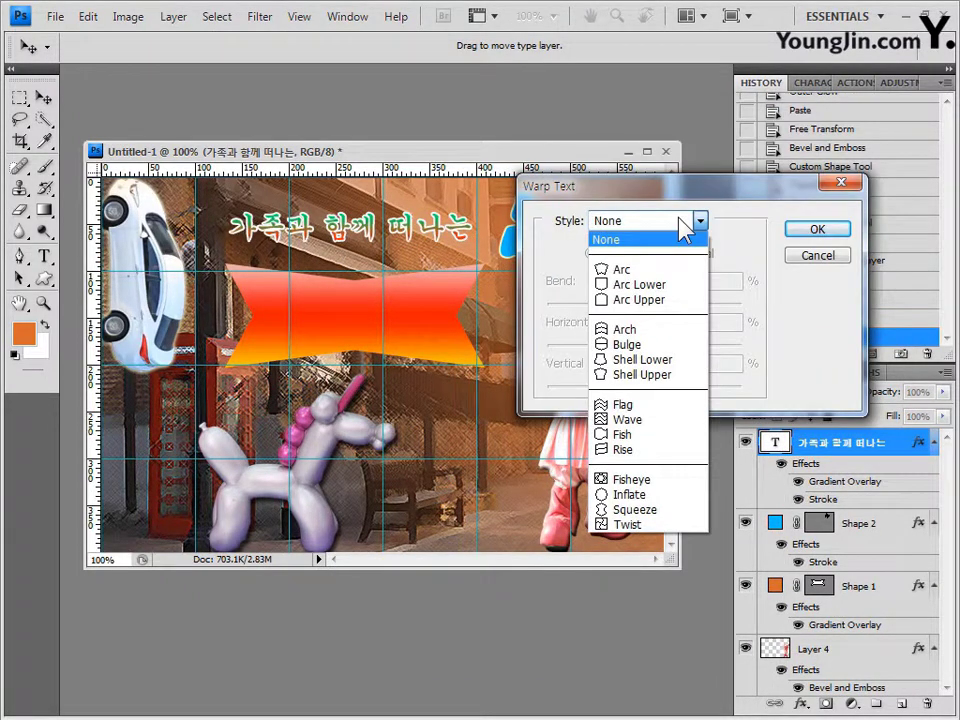
left_click(606, 270)
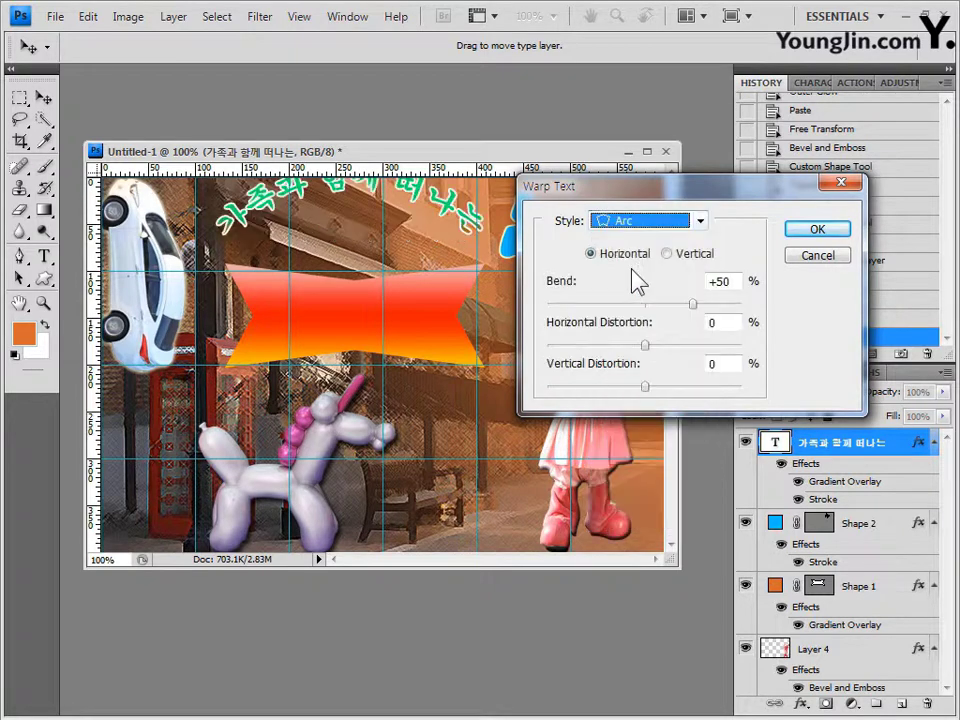
left_click(824, 238)
Nudge the arched text up about 20 px and slightly right so it clears the banner's upper edge.
left_click(44, 97)
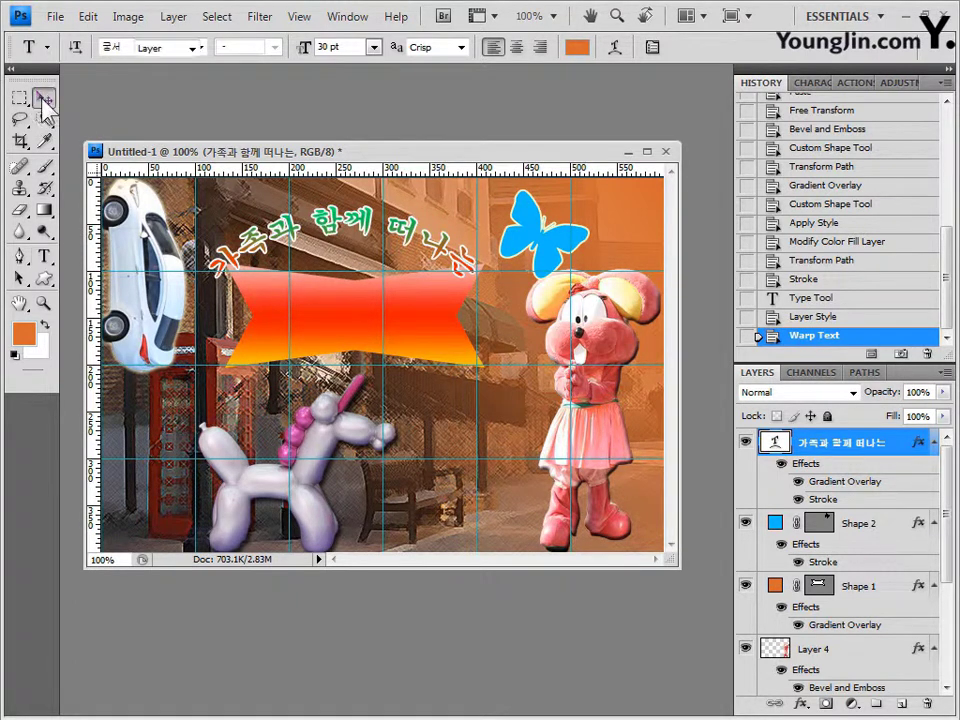
key("Up")
key("Up")
key("Up")
key("Up")
key("Up")
key("Up")
key("Up")
key("Up")
key("Up")
key("Up")
key("Up")
key("Up")
key("Up")
key("Up")
key("Up")
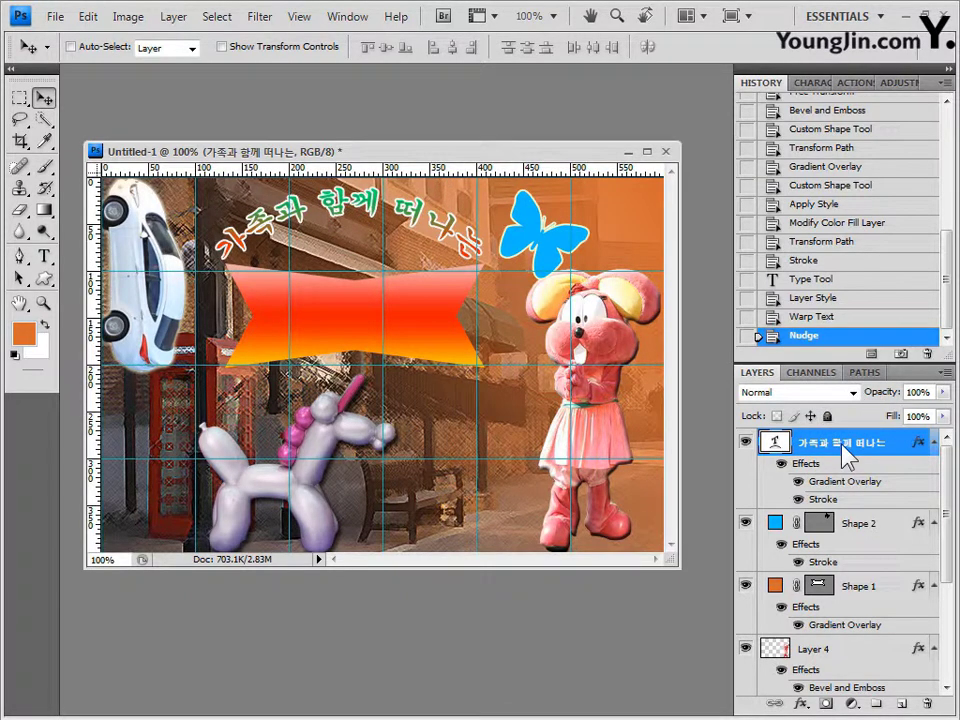
Add the horizontal text "TOUR" as a new text layer over the mascot's ear, just below the butterfly.
left_click(44, 258)
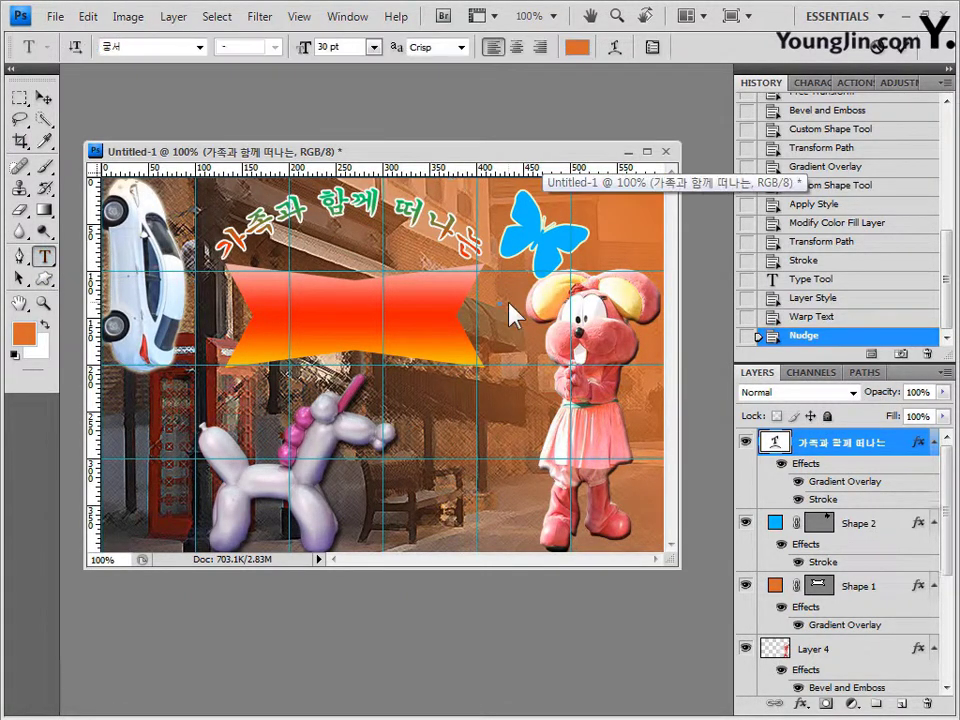
left_click(510, 315)
type("TOUR")
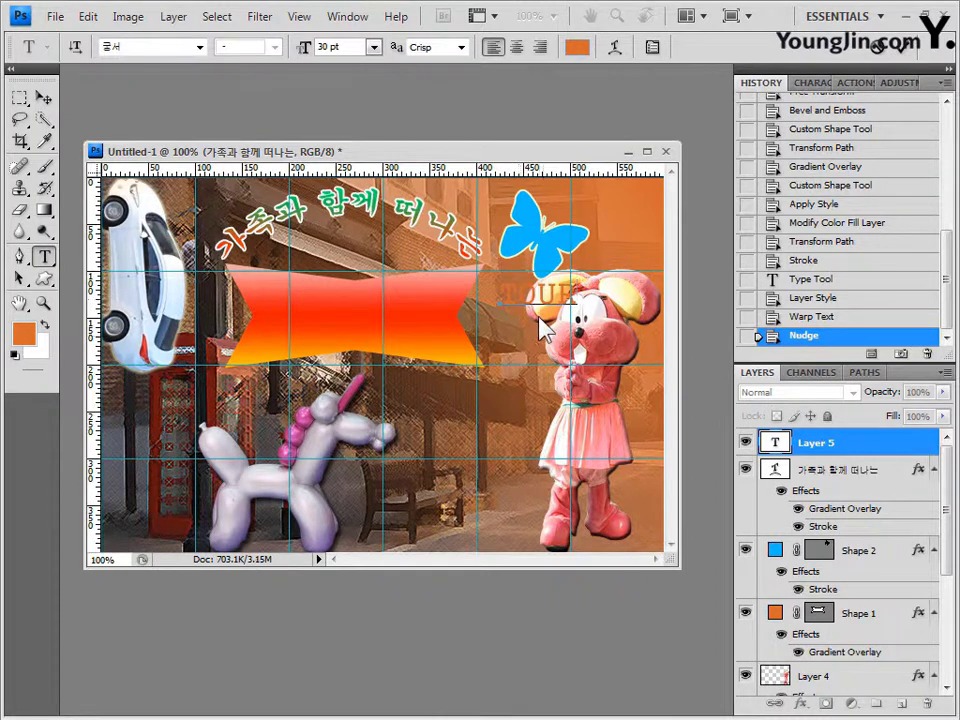
left_click(877, 452)
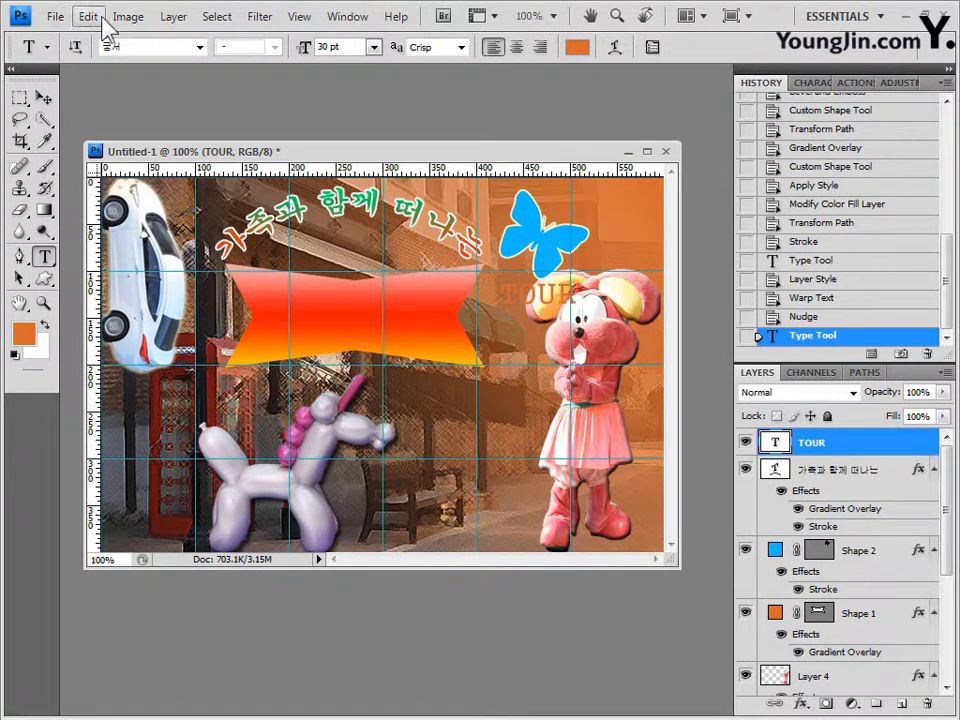
Set the TOUR text to the Arial Regular font at 50 pt.
double_click(538, 296)
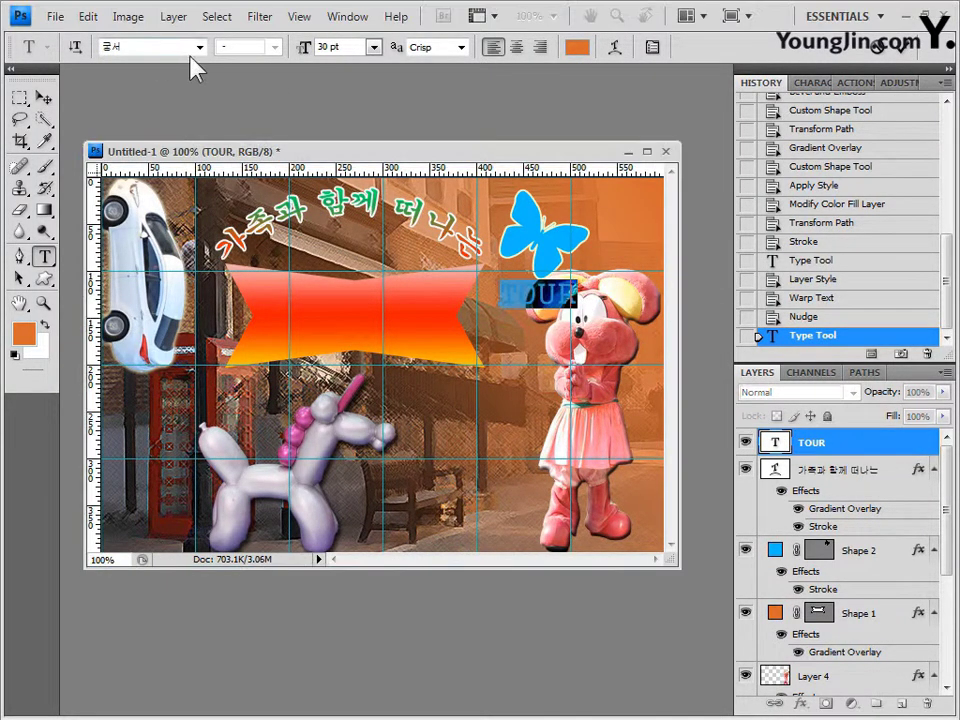
left_click(200, 47)
mouse_move(440, 193)
left_mouse_down()
mouse_move(418, 510)
mouse_move(428, 396)
mouse_move(410, 368)
mouse_move(439, 369)
left_mouse_up()
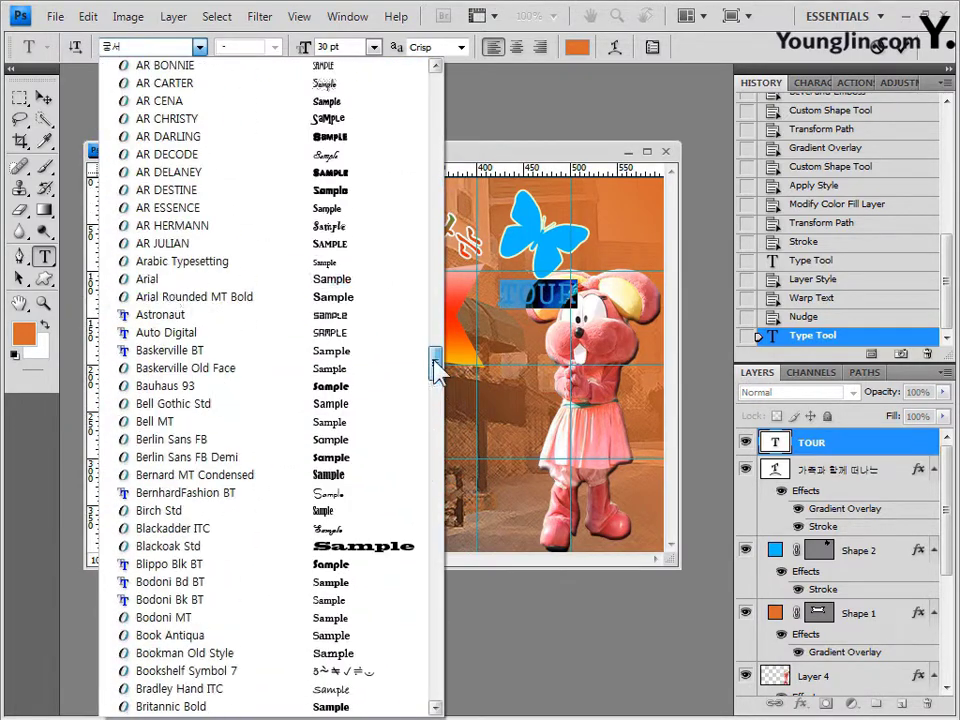
left_click(150, 278)
left_click(272, 47)
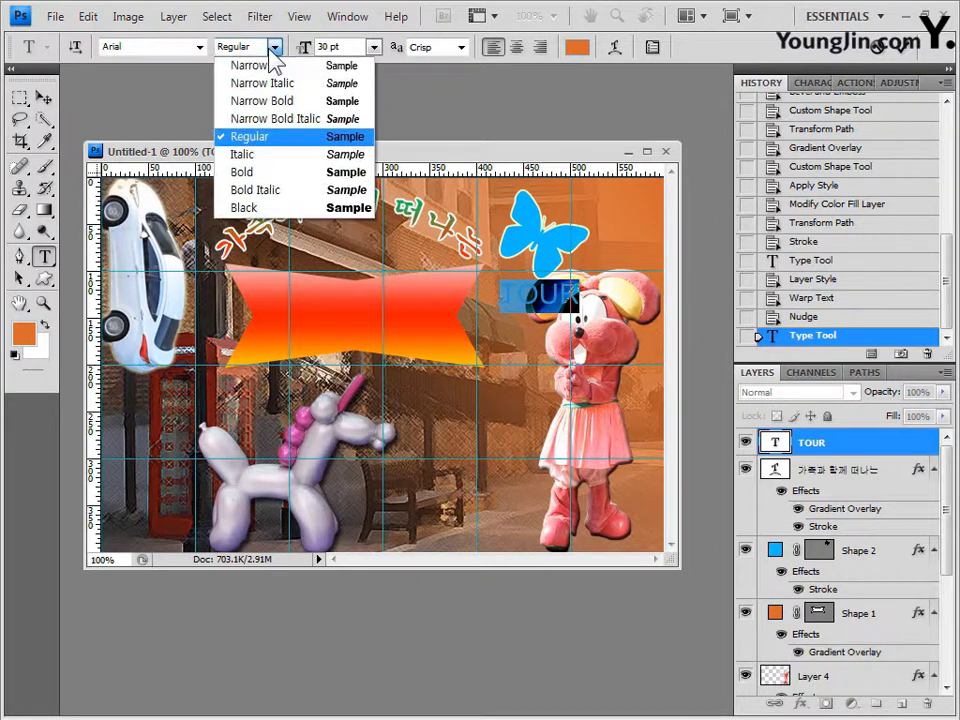
left_click(270, 50)
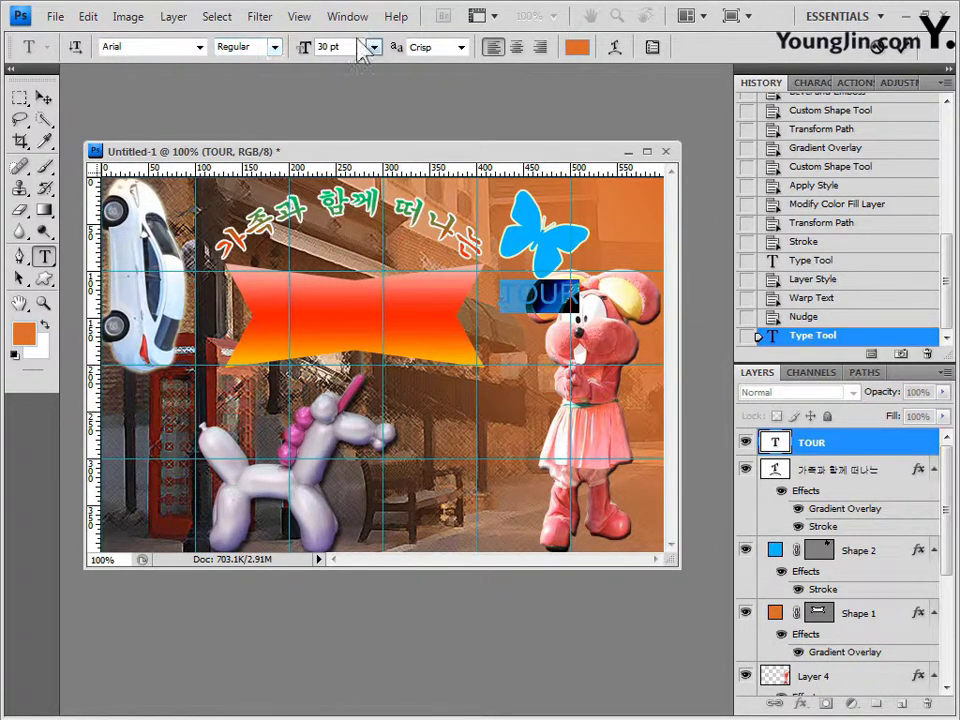
left_click(356, 50)
type("5")
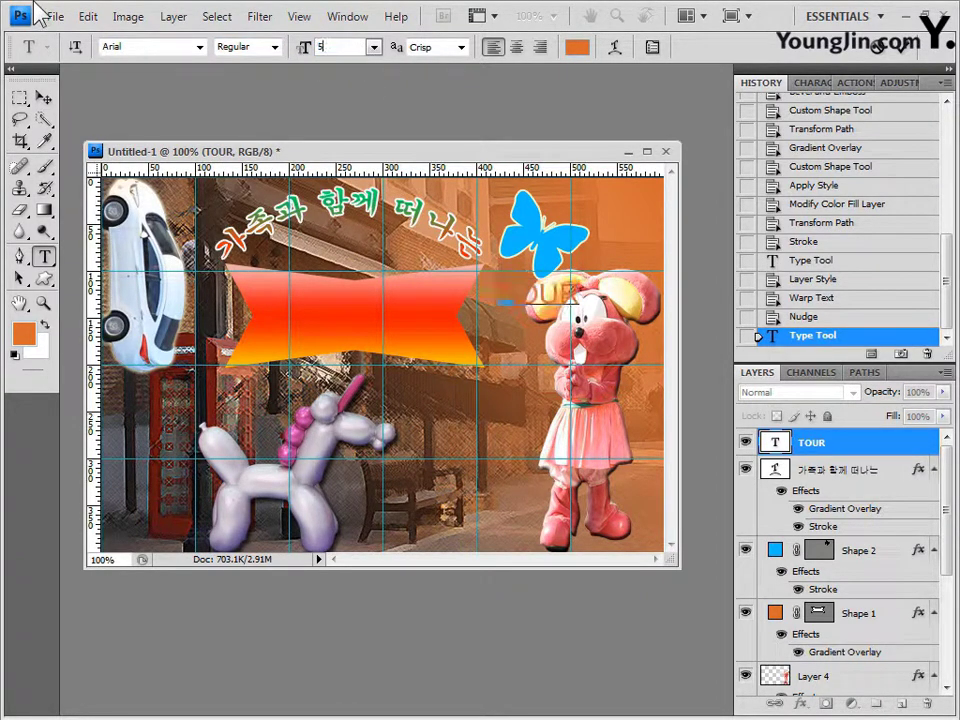
type("0")
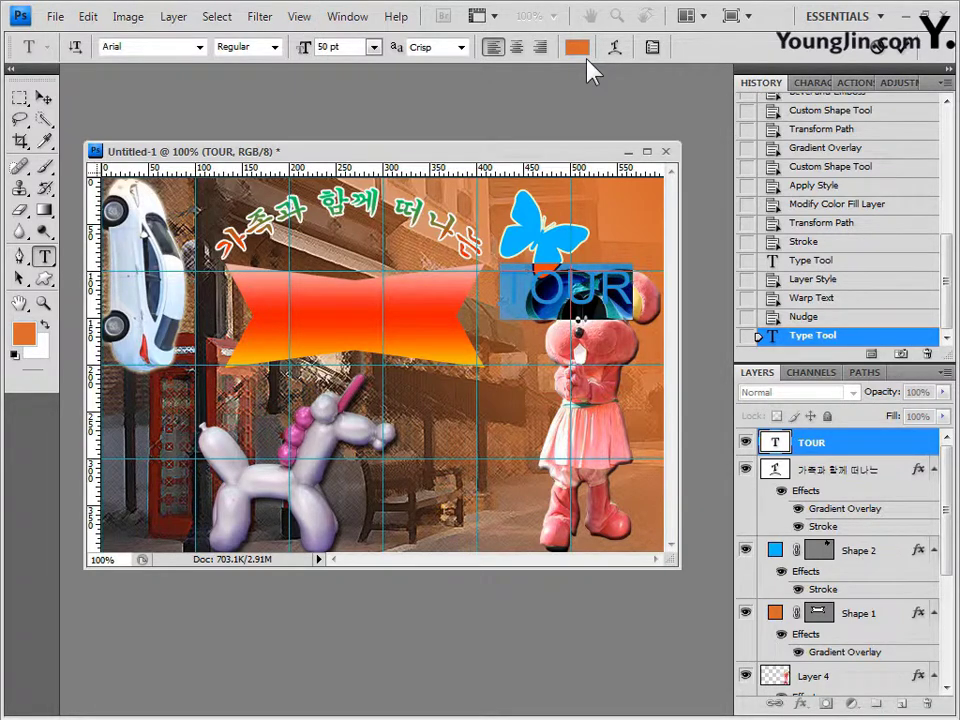
Change the TOUR text color to 336666 and commit the text edit.
left_click(577, 47)
double_click(477, 512)
key("BackSpace")
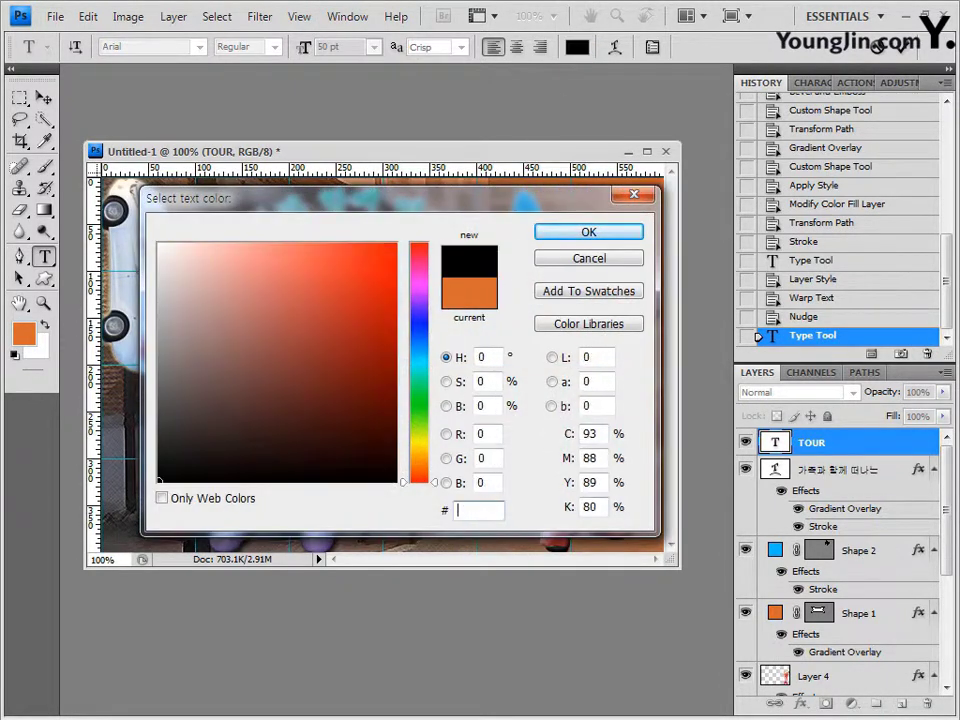
type("336666")
left_click(630, 234)
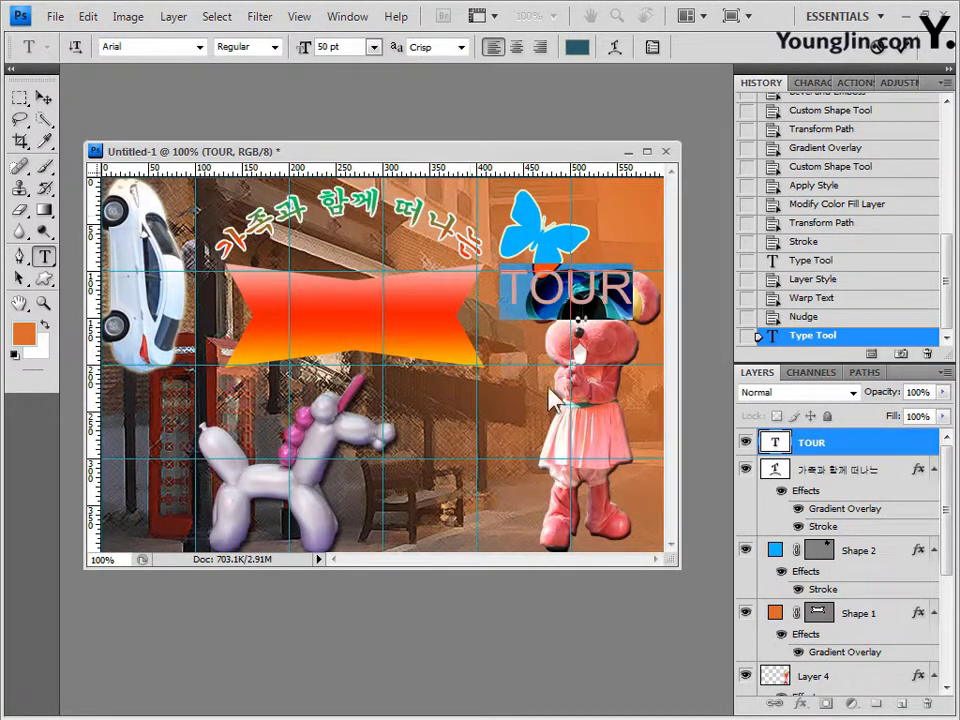
left_click(893, 452)
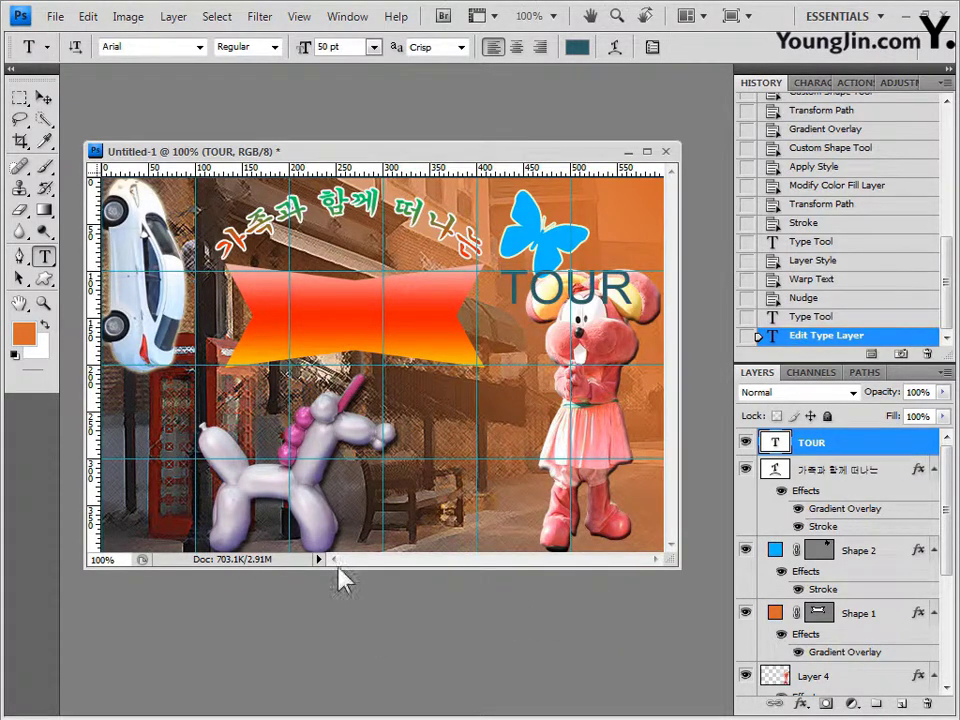
Add a Drop Shadow to the TOUR text layer with Use Global Light turned off.
left_click(801, 705)
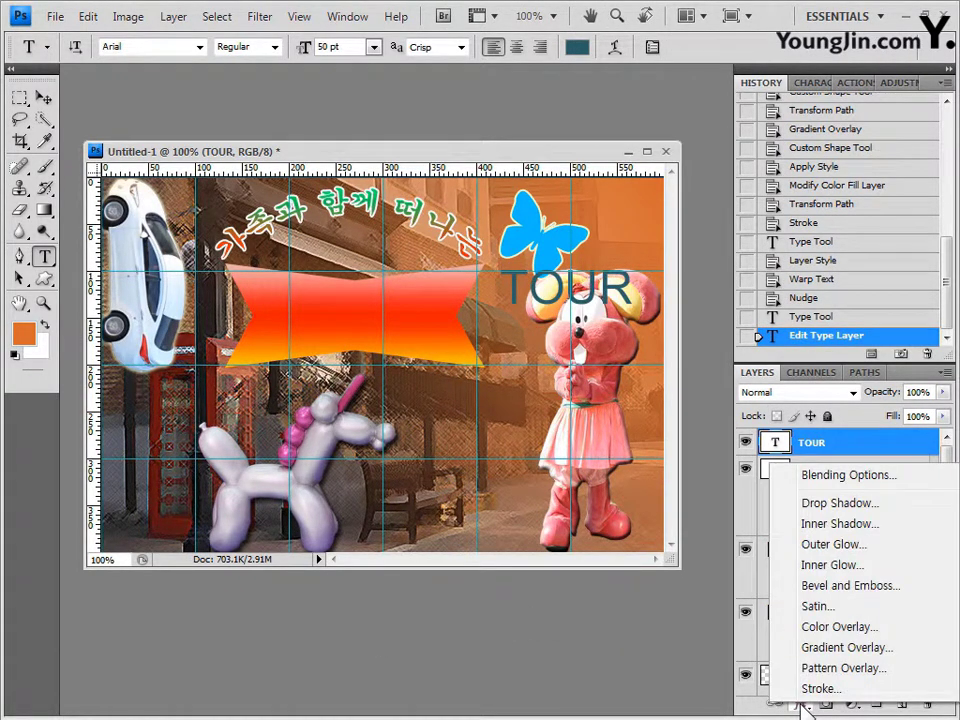
left_click(838, 503)
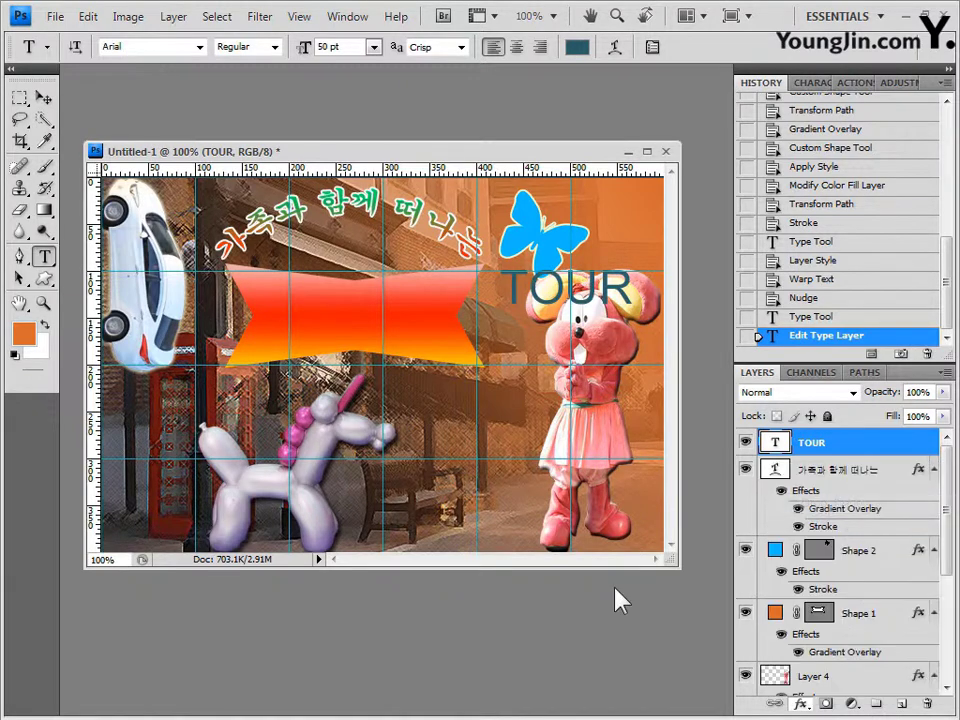
left_click(680, 357)
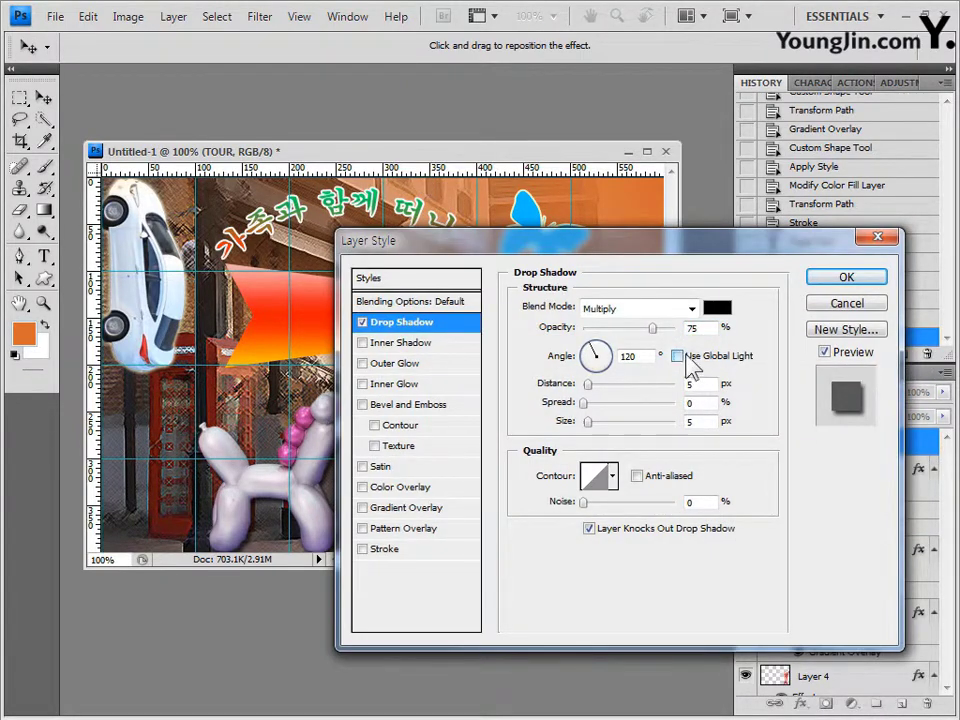
Add a 3 px outside Stroke in color ccff00 to the TOUR text and apply the layer style.
left_click(390, 552)
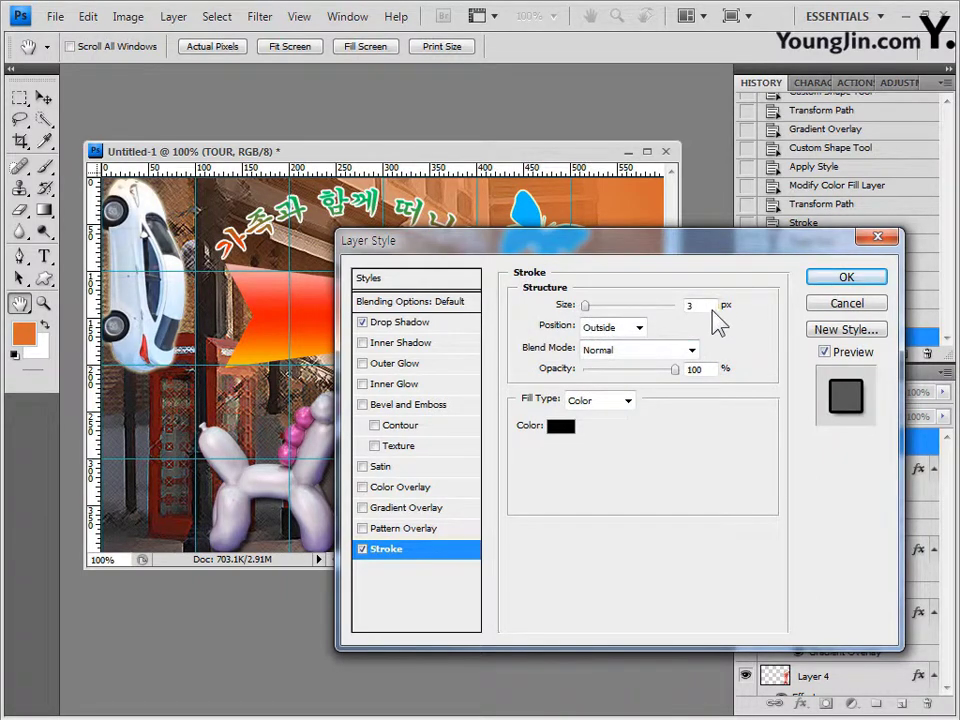
left_click(561, 426)
key("Tab")
type("ccff00")
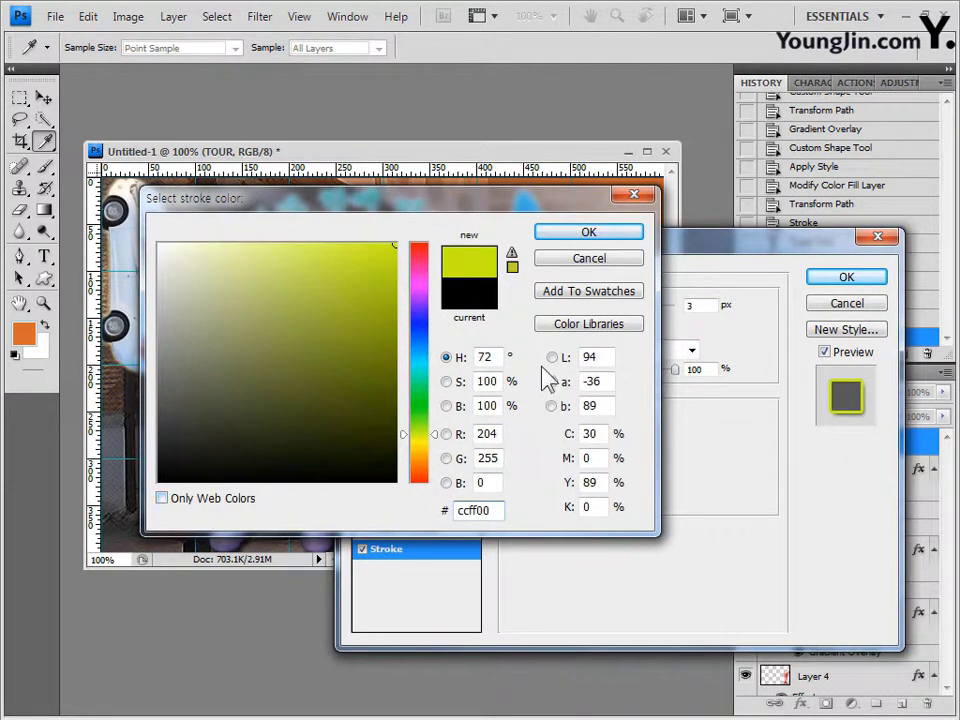
left_click(621, 238)
left_click(845, 277)
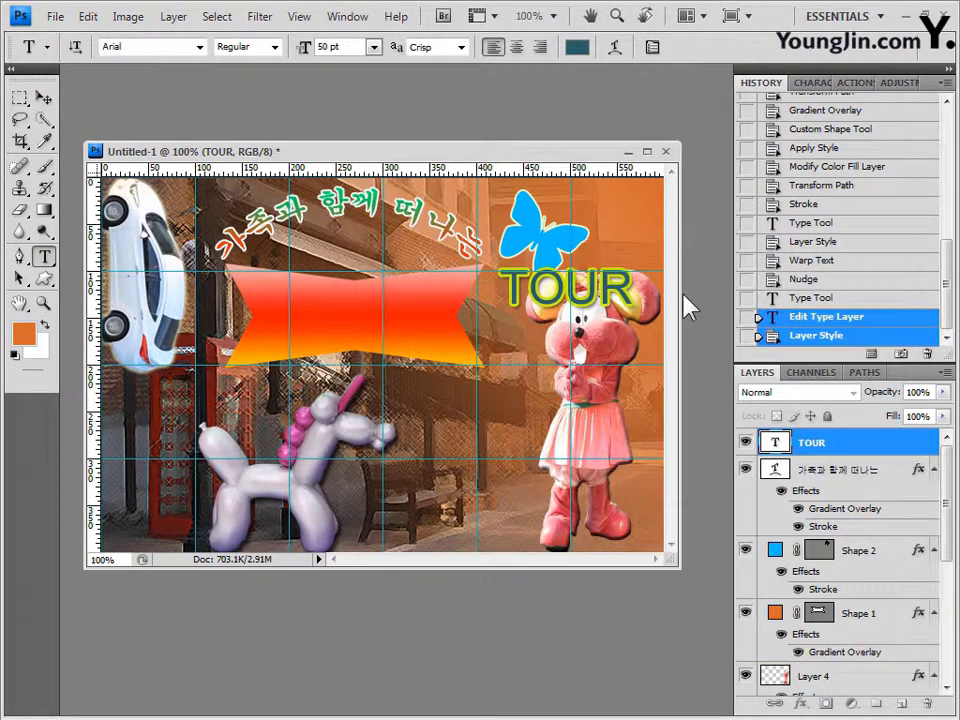
Move the TOUR text onto the middle of the red-orange banner shape.
left_click(44, 97)
left_click_drag(605, 300, 388, 327)
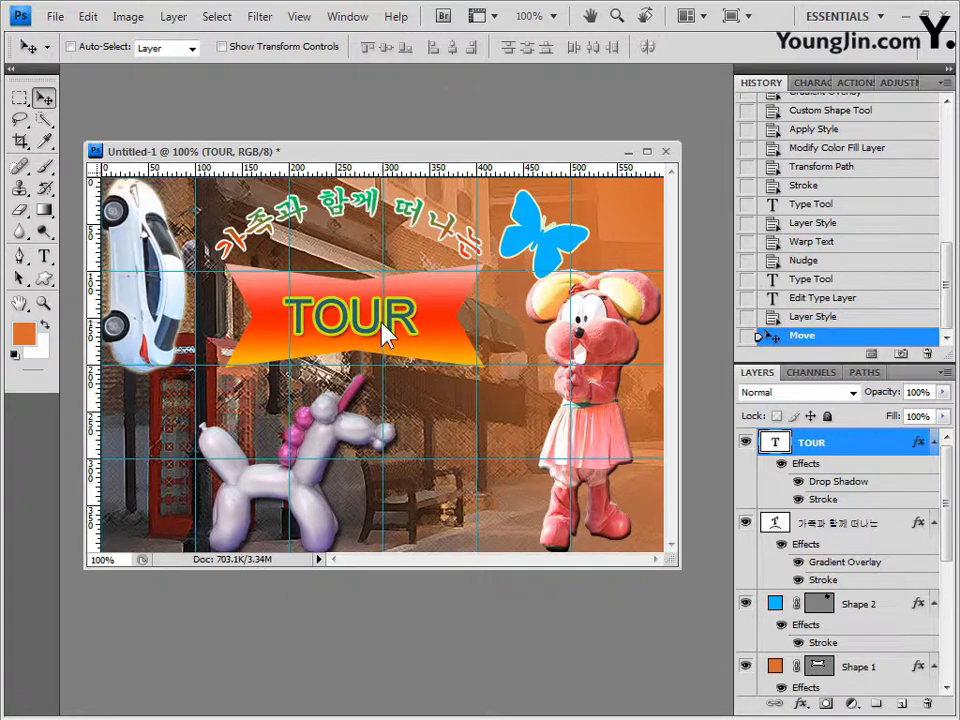
Save the composite as a layered PSD in the GTQ folder, reusing the examinee number and name with the suffix -3임시.
left_click(58, 17)
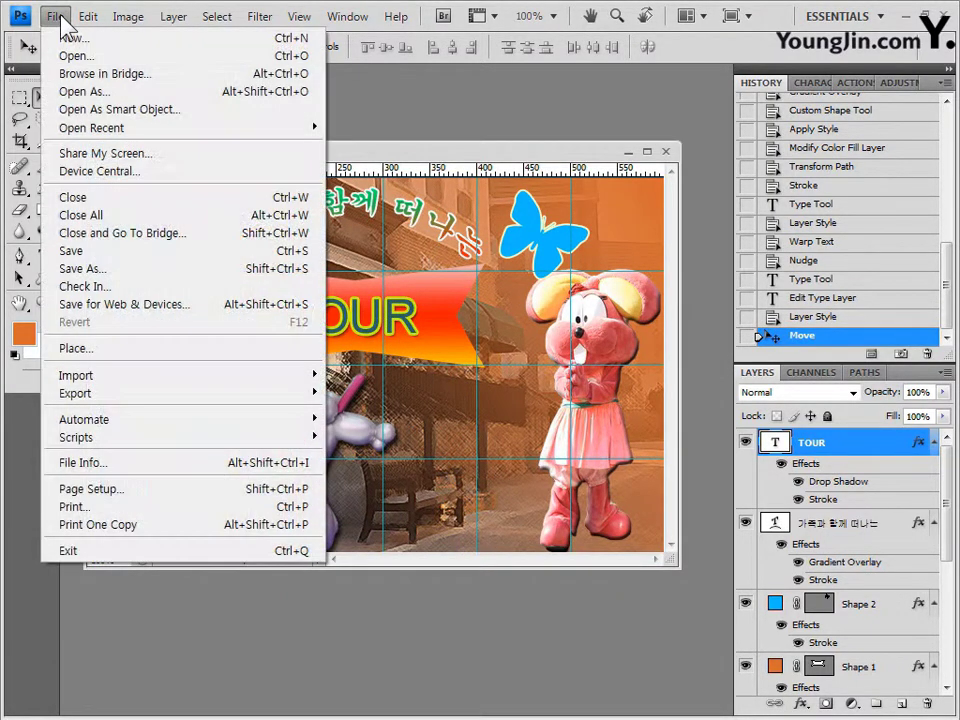
left_click(84, 276)
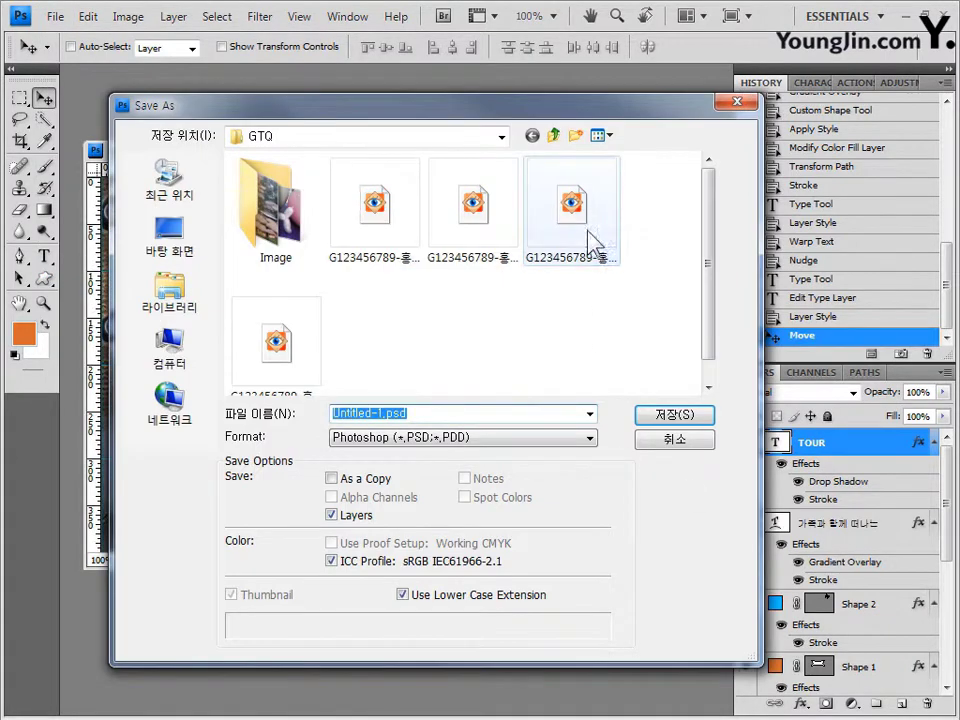
left_click(578, 238)
double_click(442, 414)
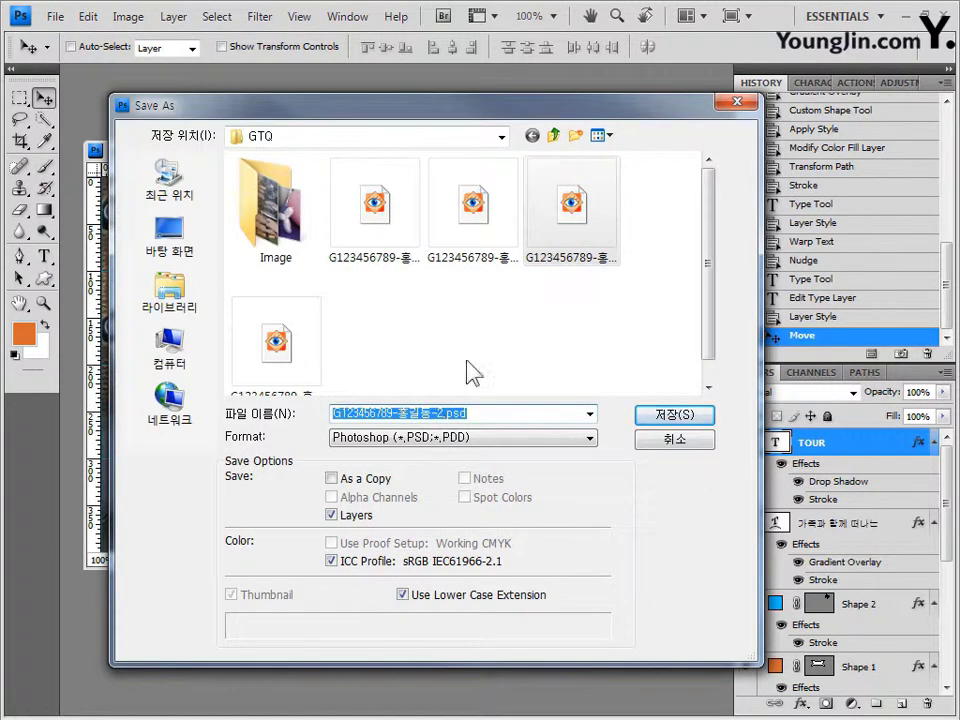
left_click(485, 240)
double_click(455, 414)
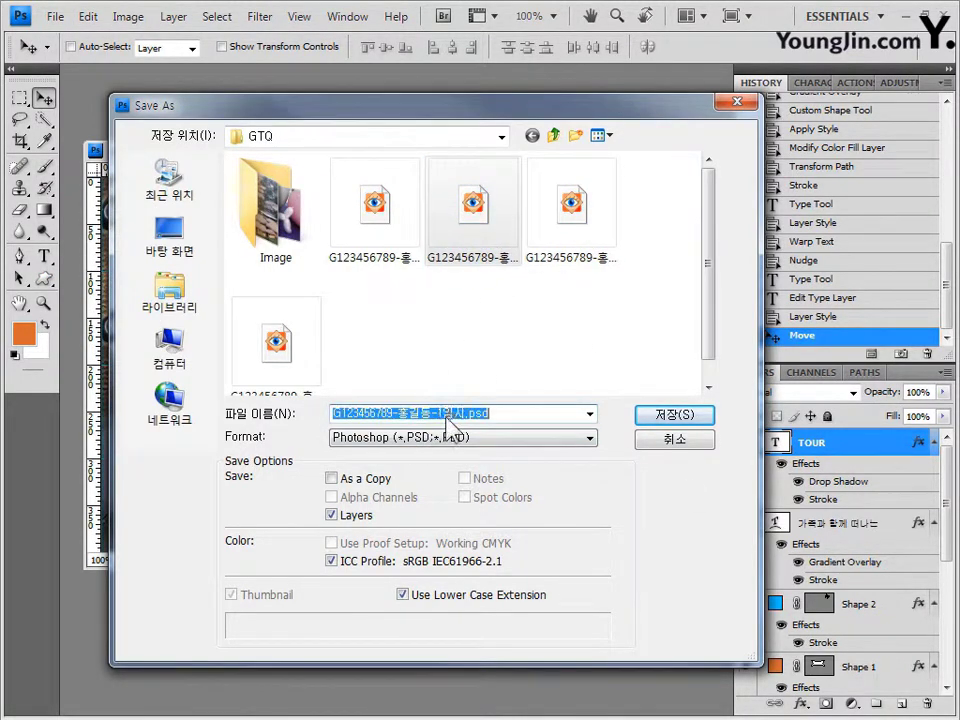
left_click(460, 414)
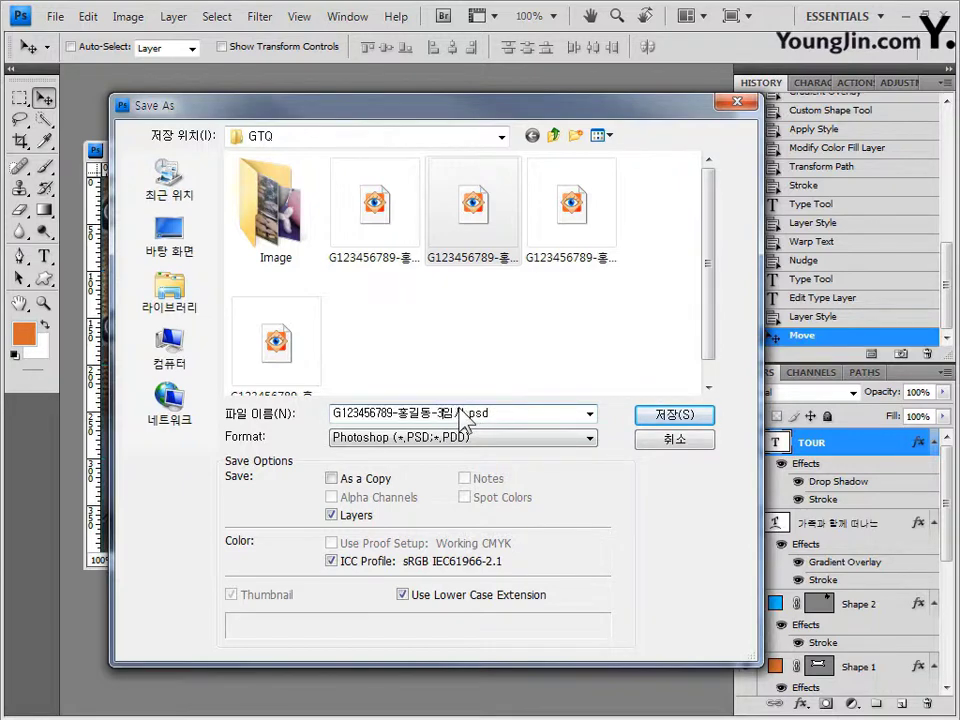
key("Return")
key("Return")
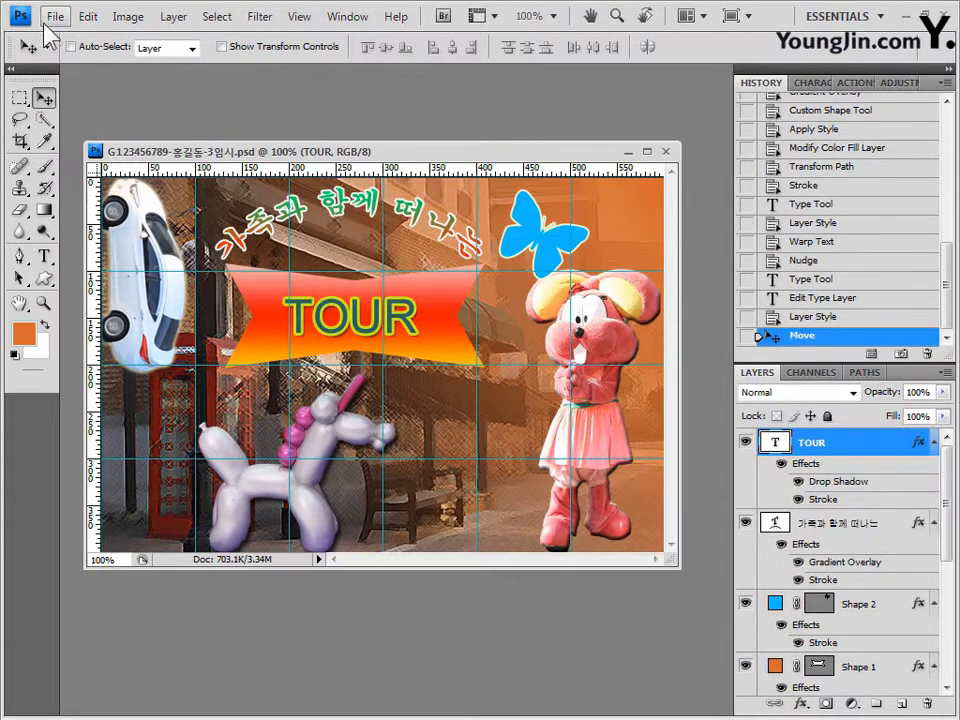
Save a JPEG copy of the composite in the GTQ folder, with the examinee number and name followed by -3.
left_click(54, 17)
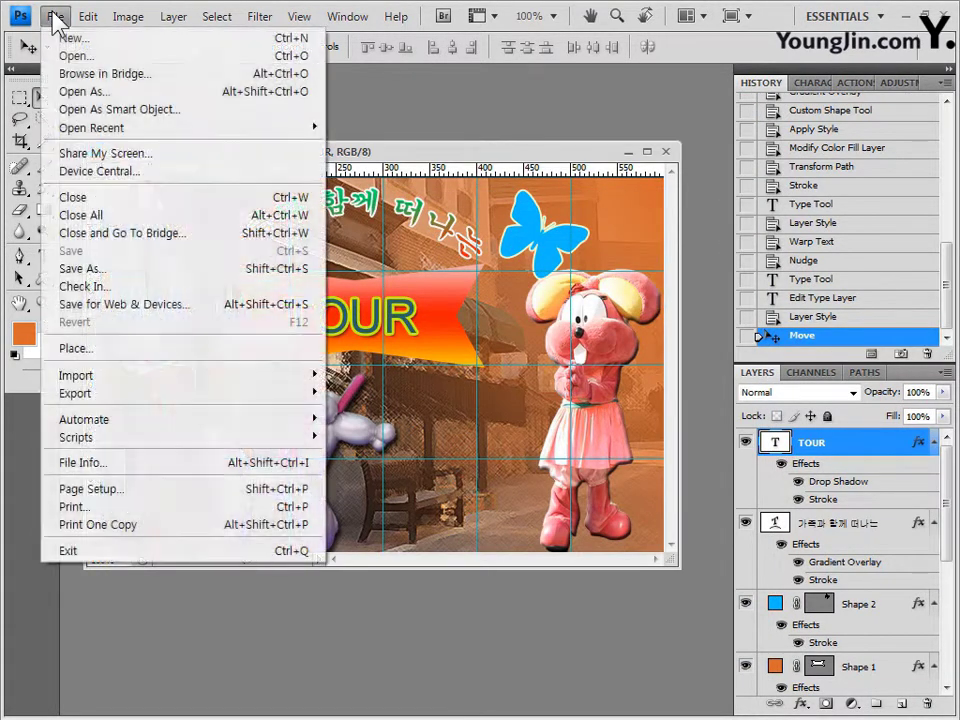
left_click(81, 272)
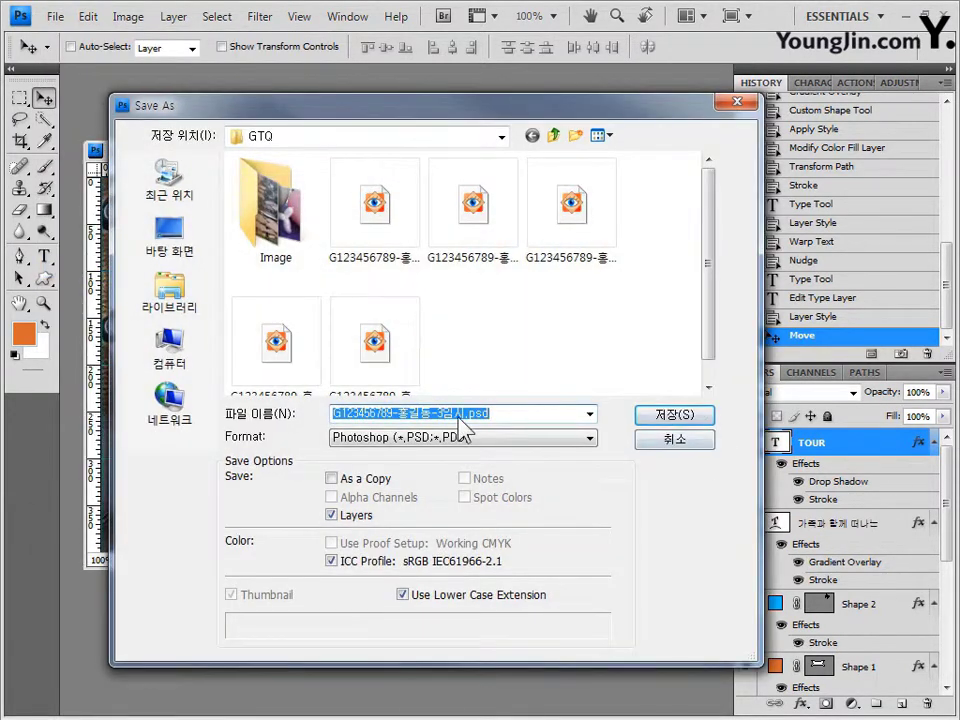
left_click(456, 419)
left_click(450, 437)
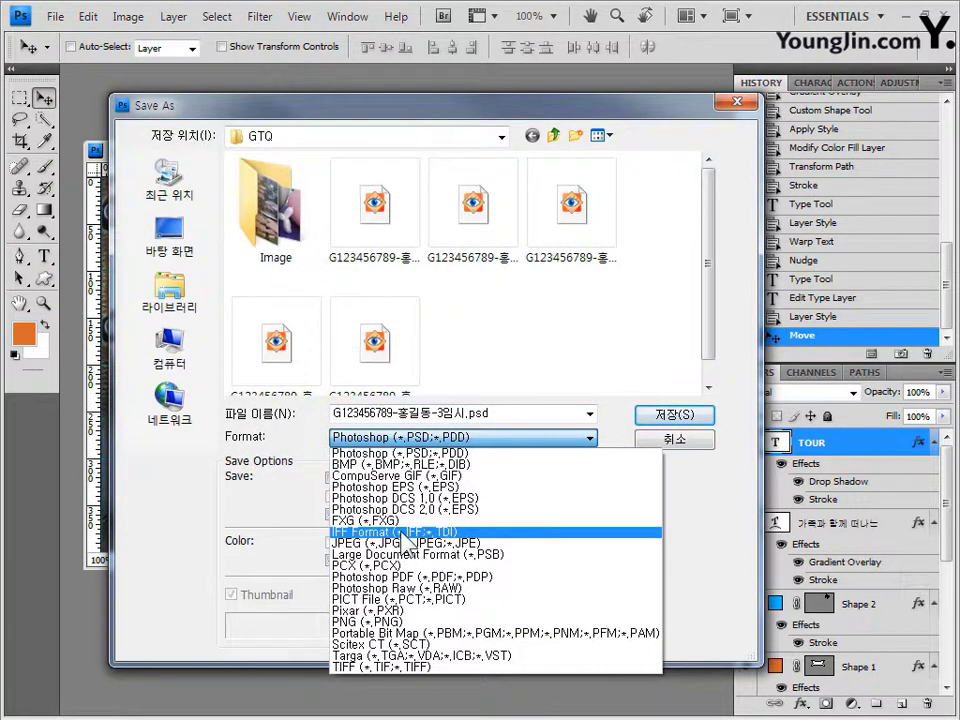
left_click(410, 545)
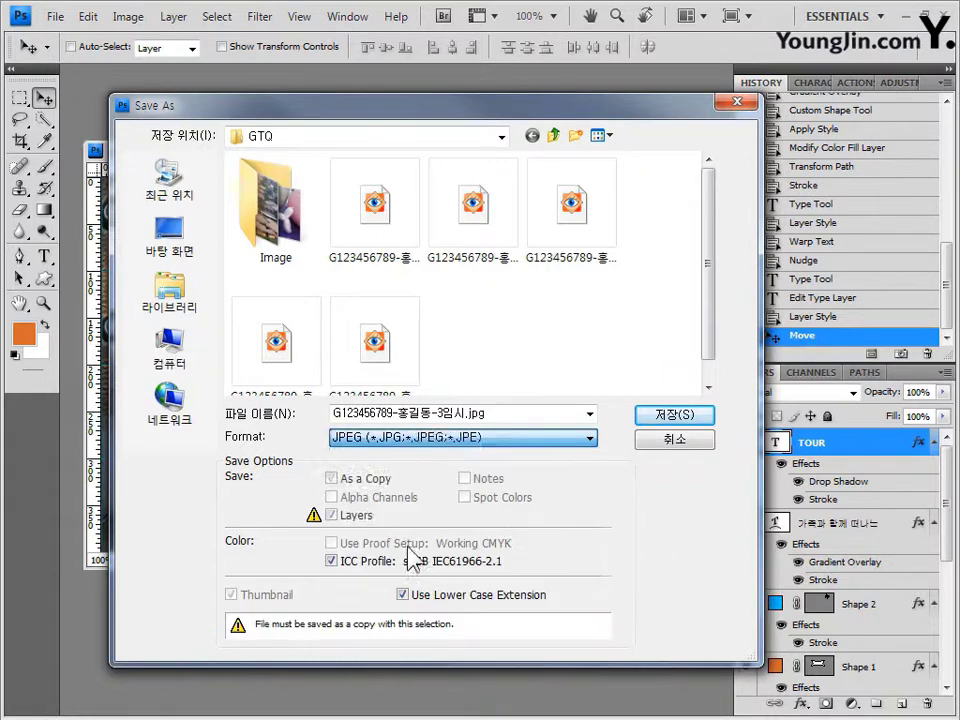
left_click(447, 420)
left_click_drag(447, 420, 787, 430)
key("BackSpace")
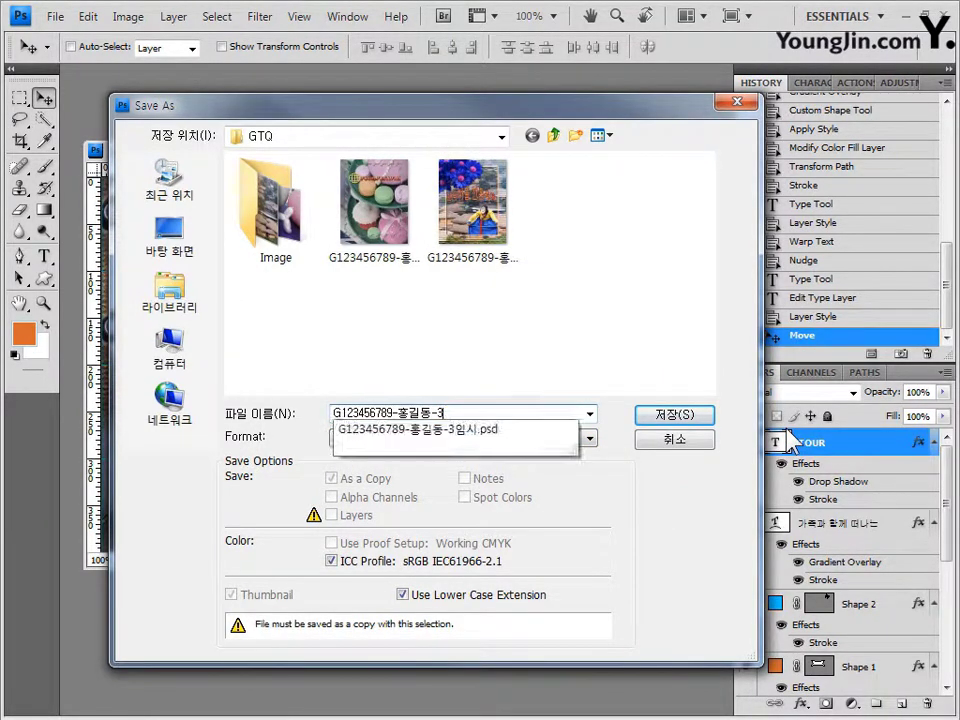
left_click(684, 415)
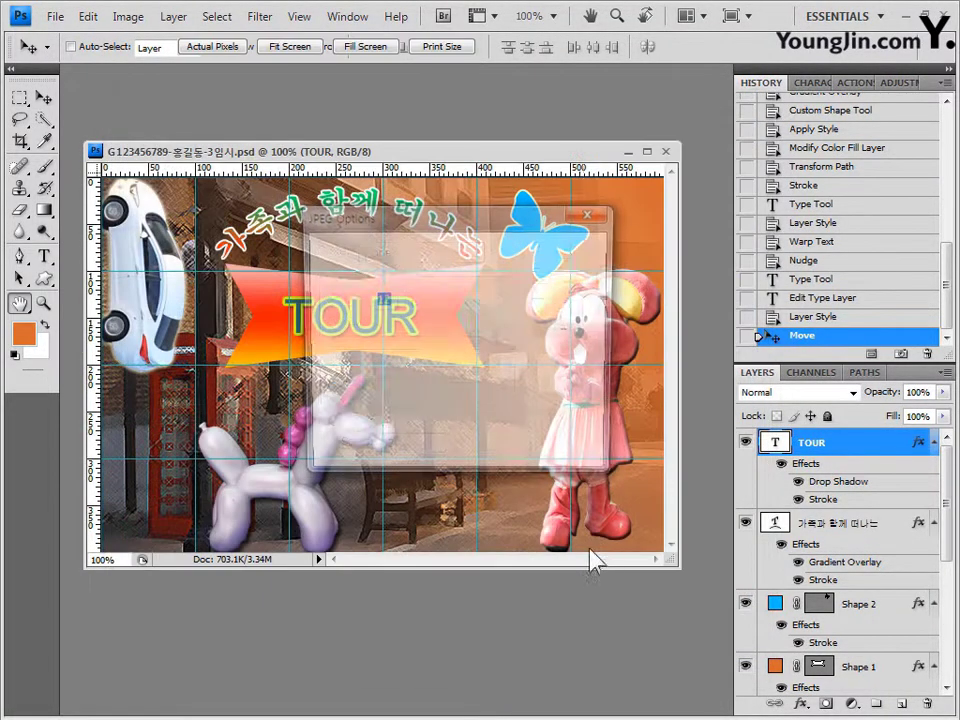
left_click(567, 255)
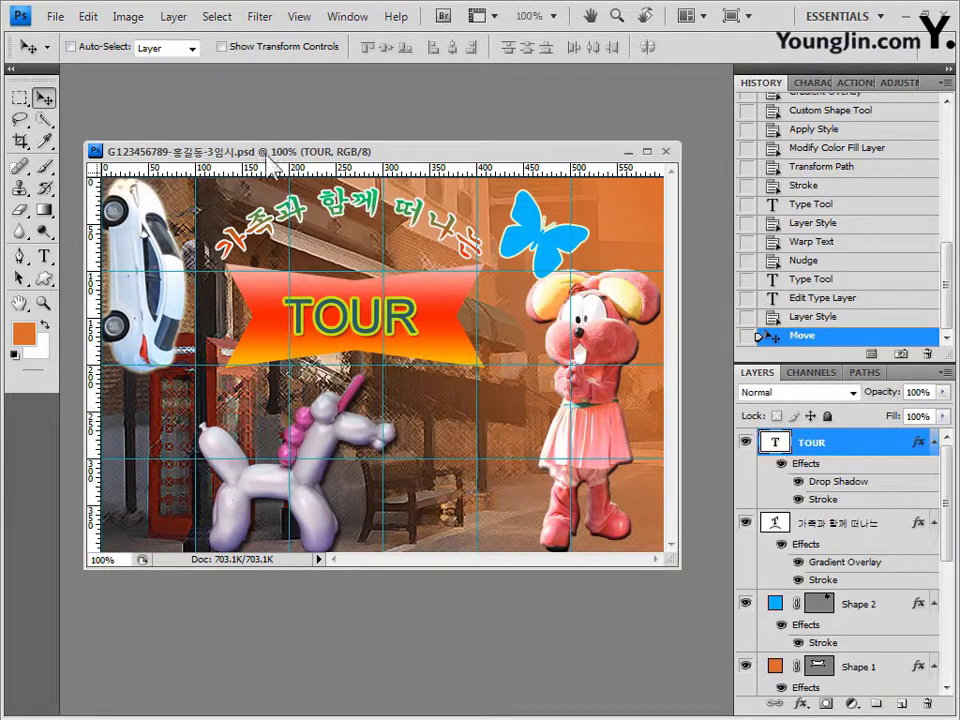
Resize the image to a width of 60 pixels with proportions constrained.
left_click(128, 16)
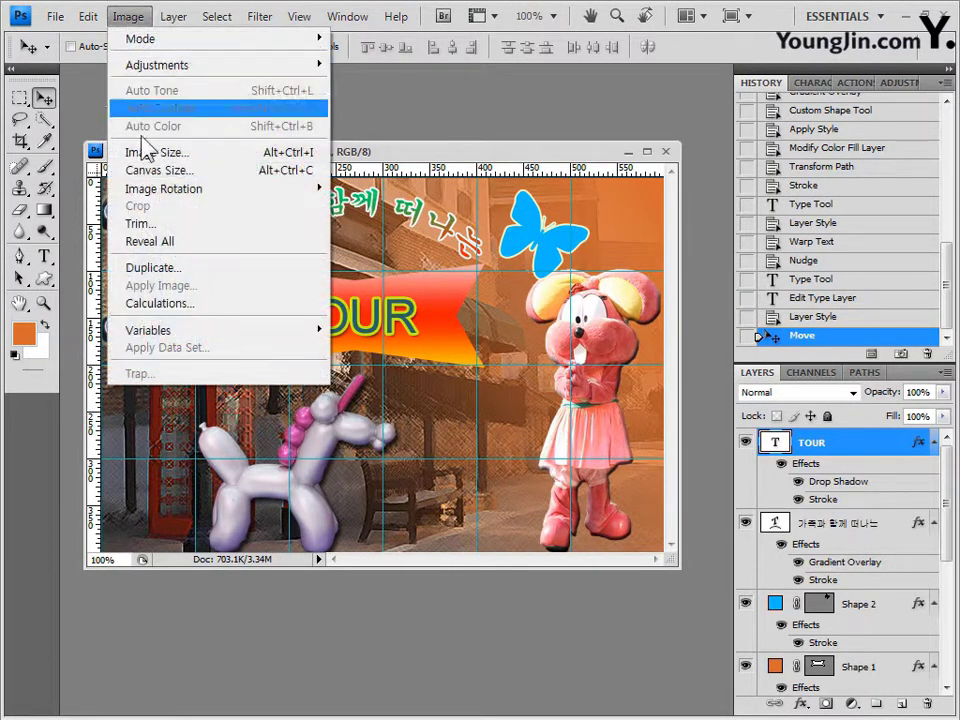
left_click(133, 153)
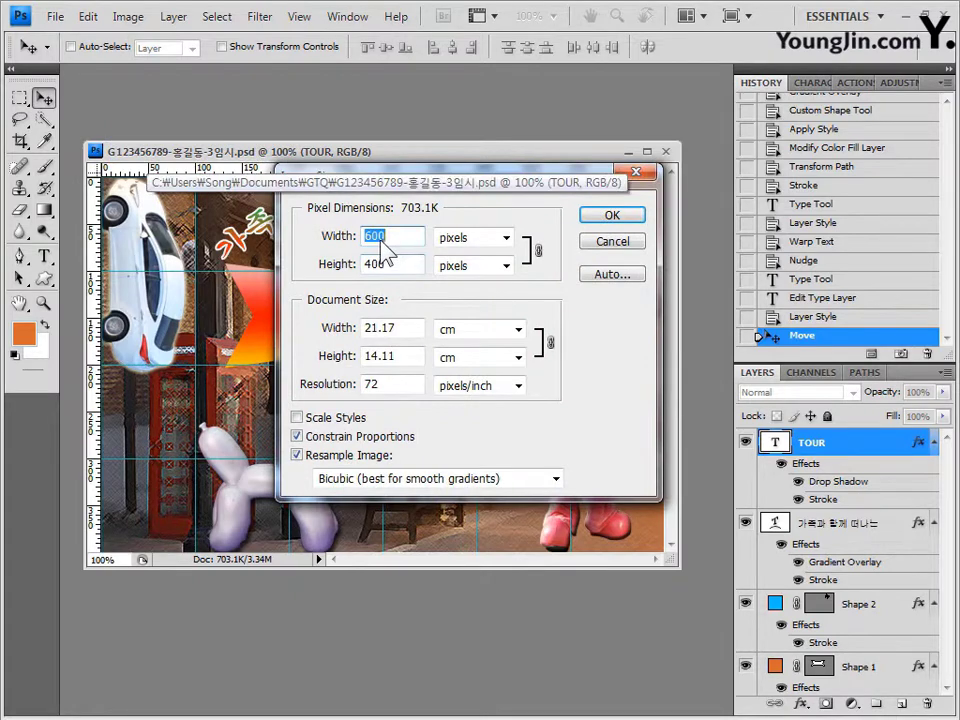
type("60")
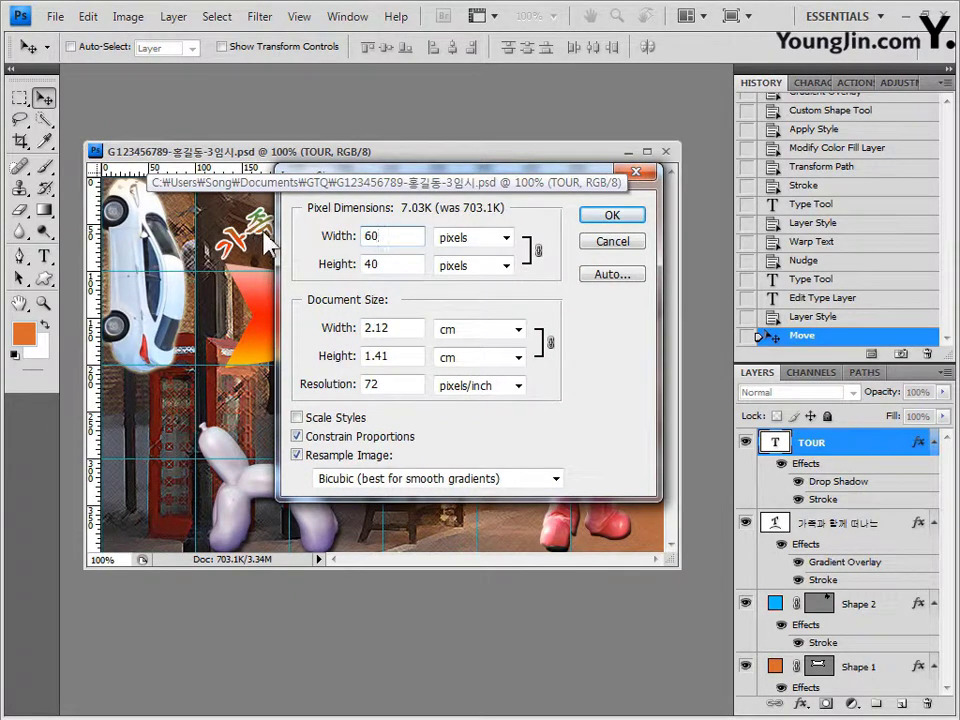
left_click(626, 213)
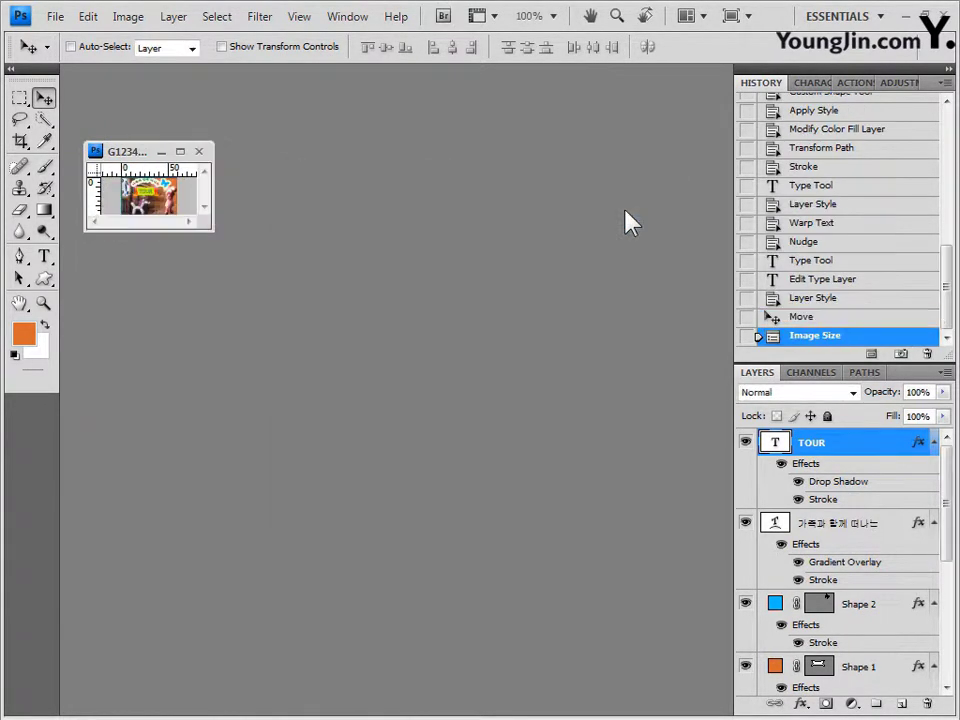
Save the reduced image as a PSD with the suffix -3 after the examinee number and name, maximizing compatibility, and close the document.
left_click(57, 17)
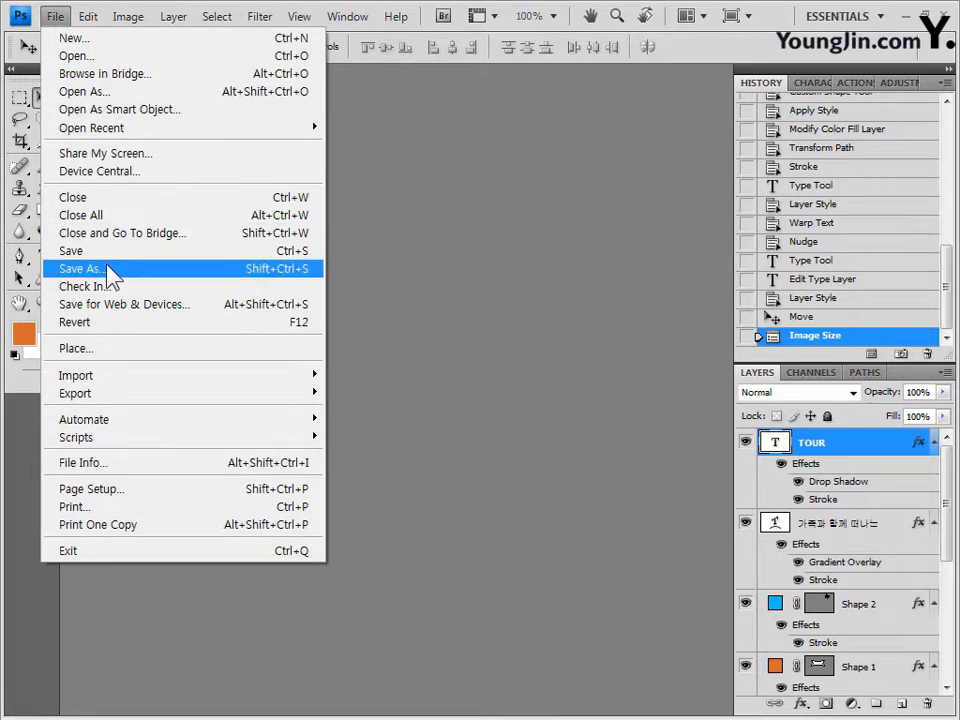
left_click(108, 270)
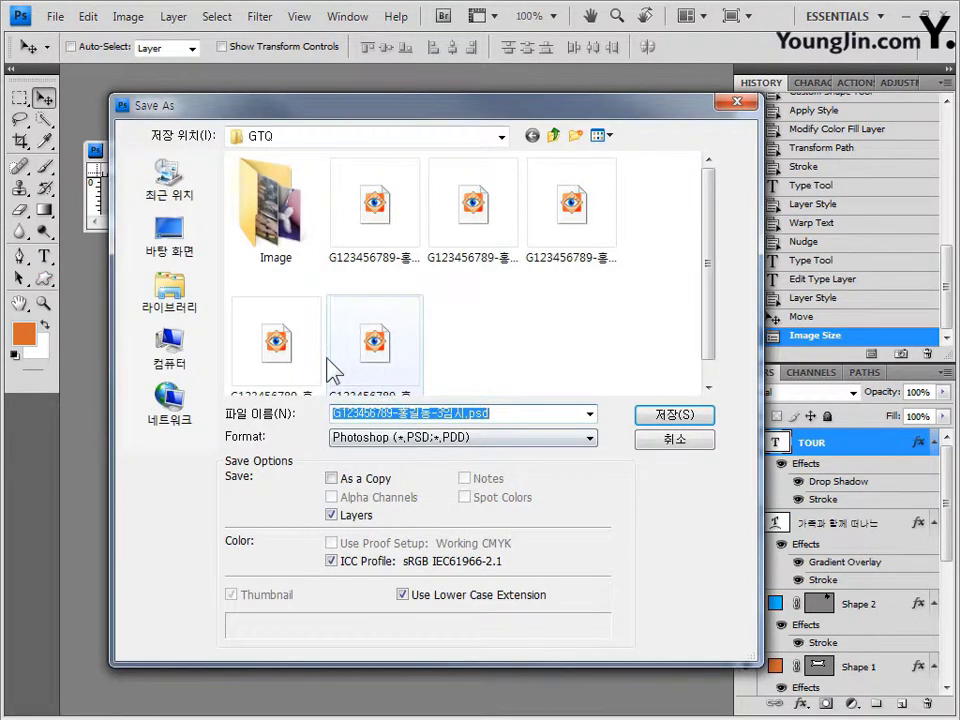
left_click(355, 358)
left_click(305, 350)
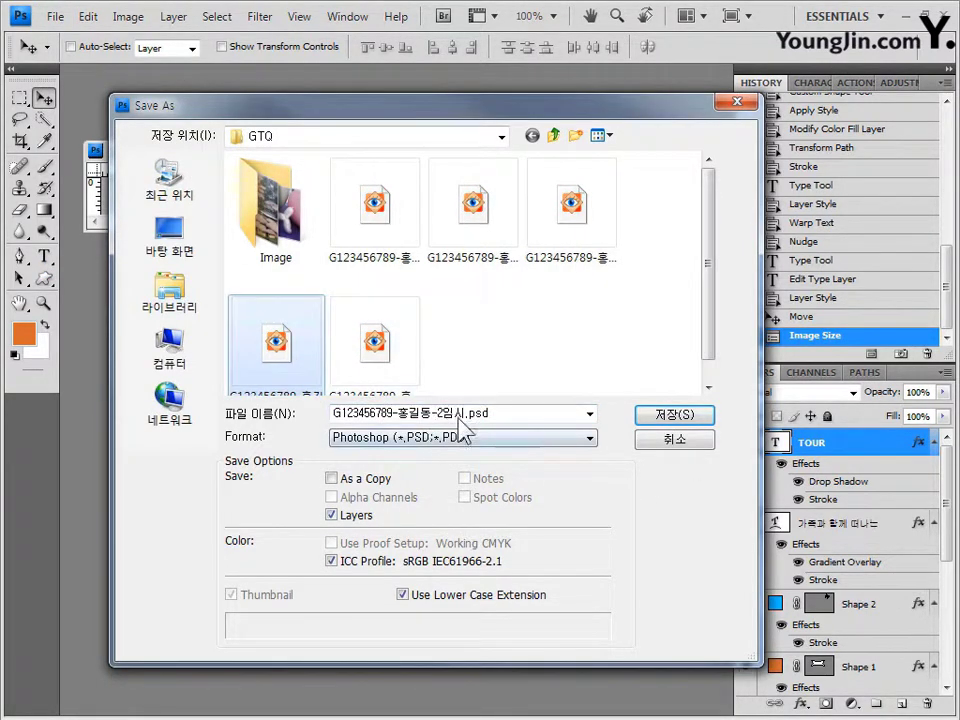
left_click(364, 358)
left_click(443, 414)
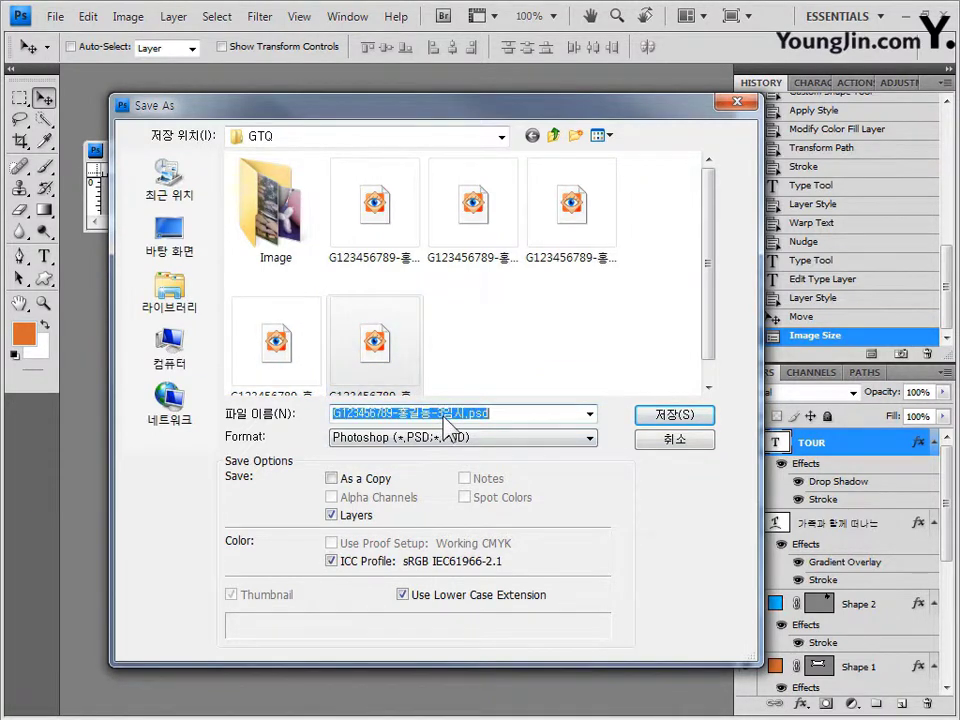
left_click_drag(443, 414, 697, 443)
key("BackSpace")
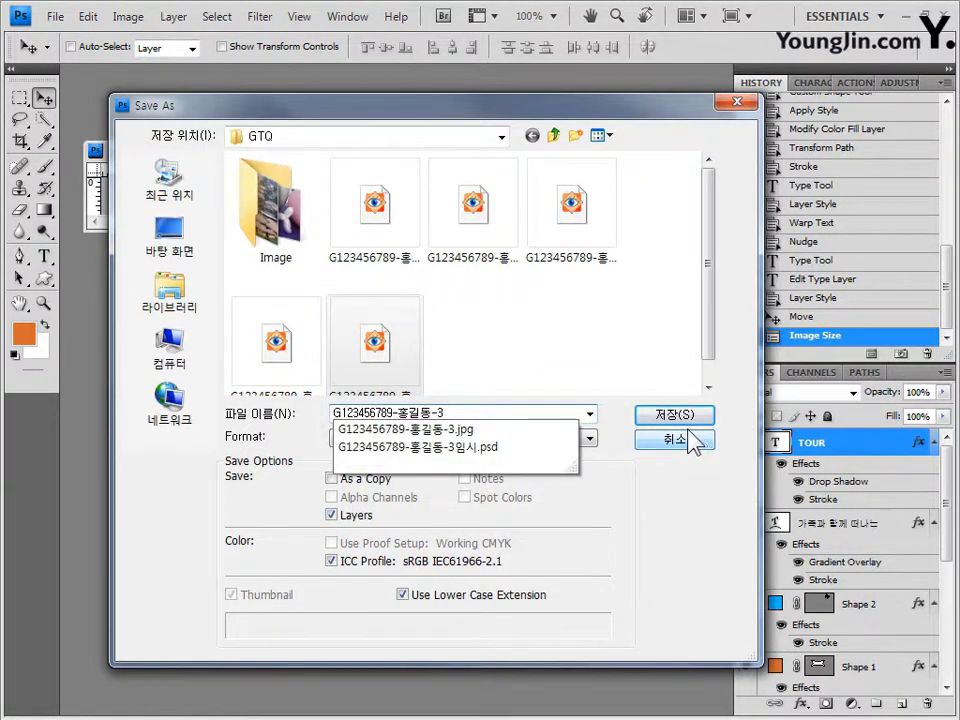
key("Tab")
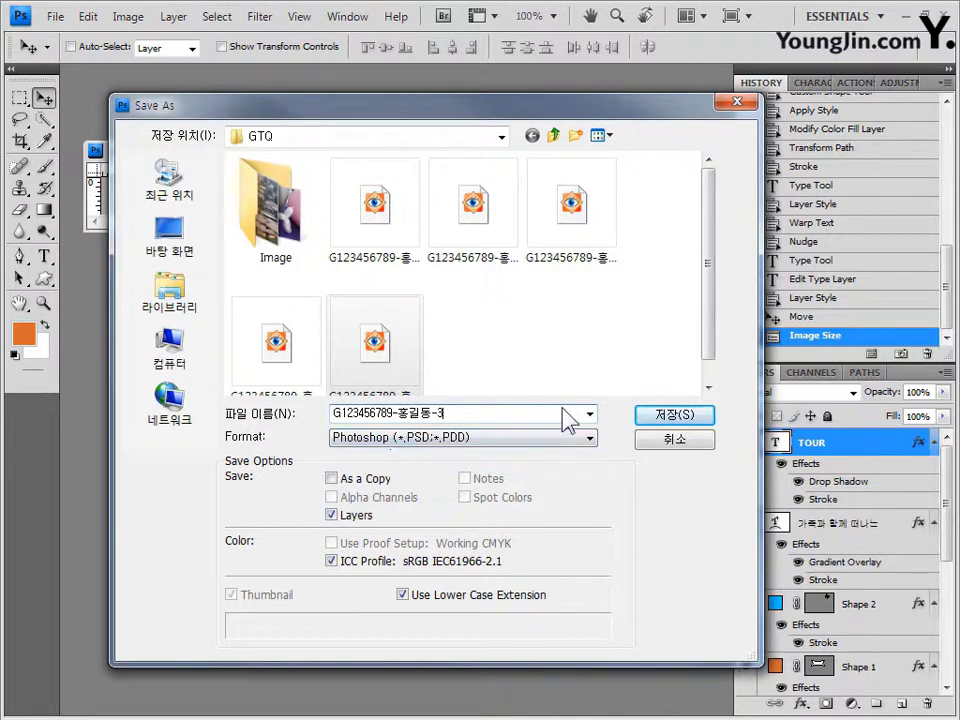
left_click(700, 415)
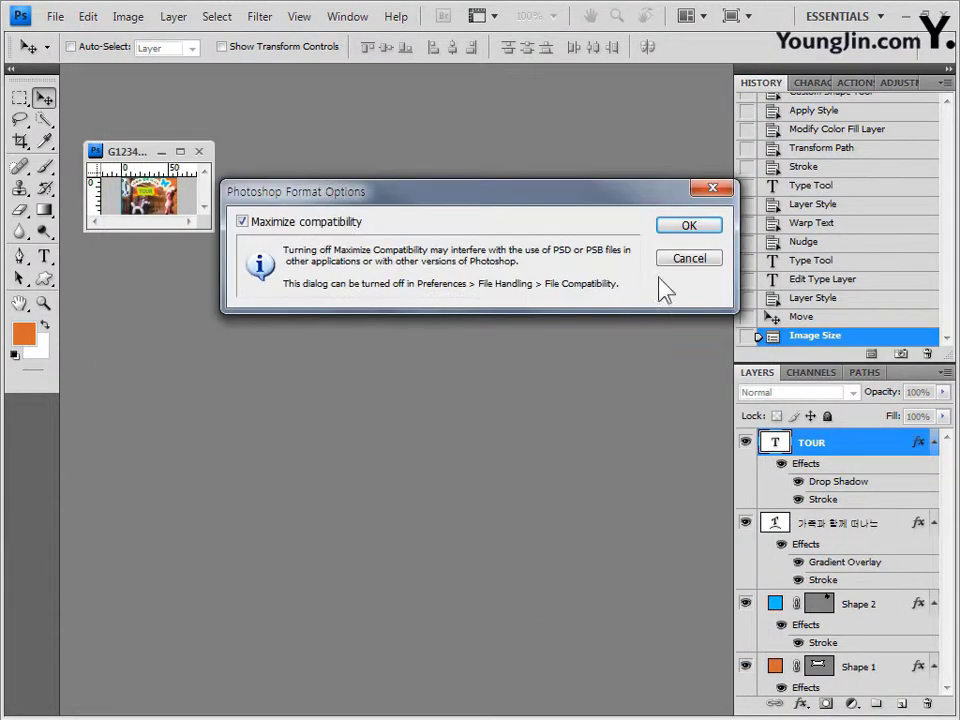
left_click(680, 226)
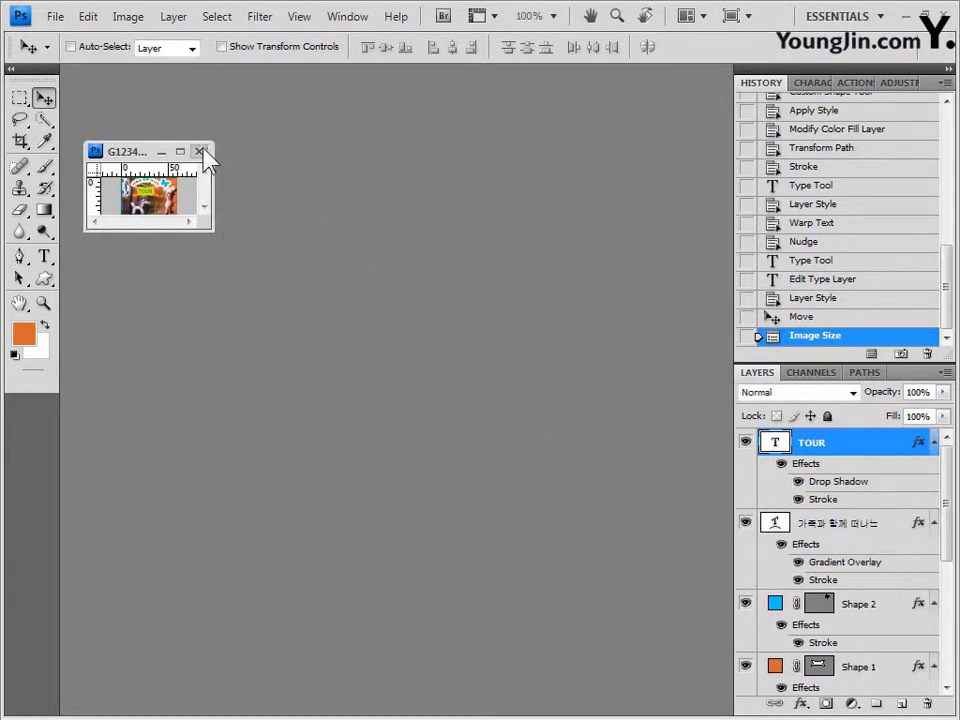
left_click(200, 152)
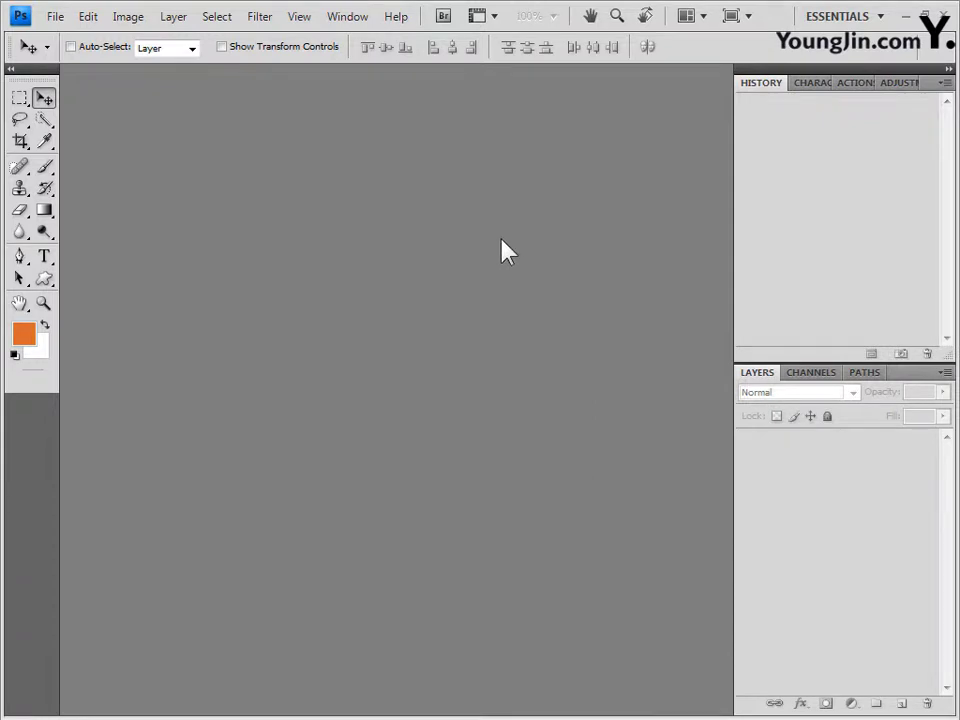
Create a 600 x 400 pixel RGB document at 72 pixels/inch with a white background, and float its window.
key("m")
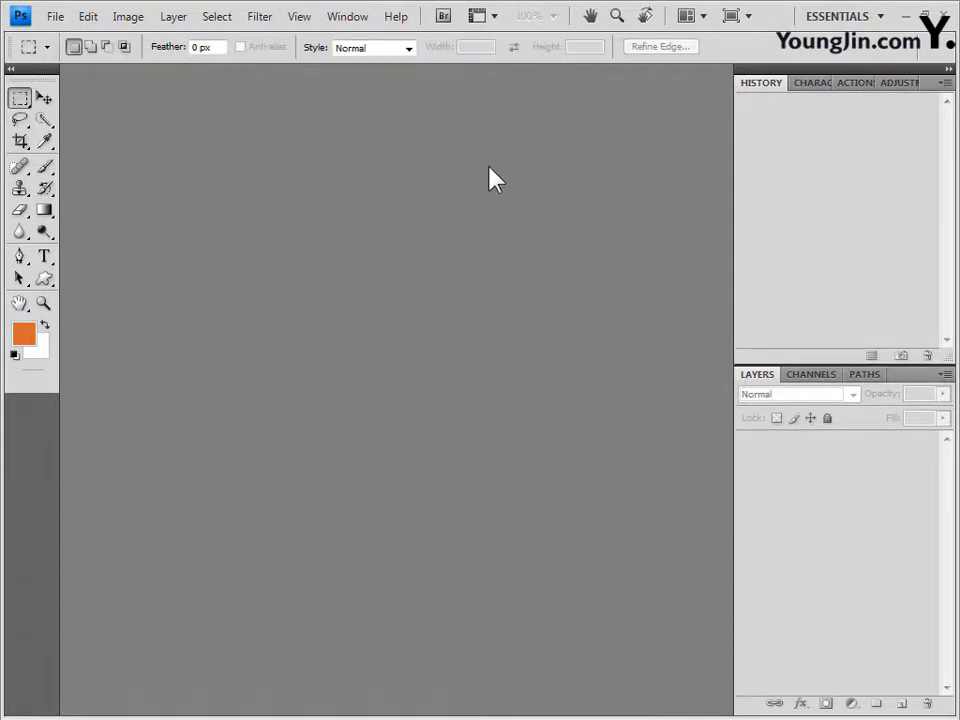
key("ctrl+n")
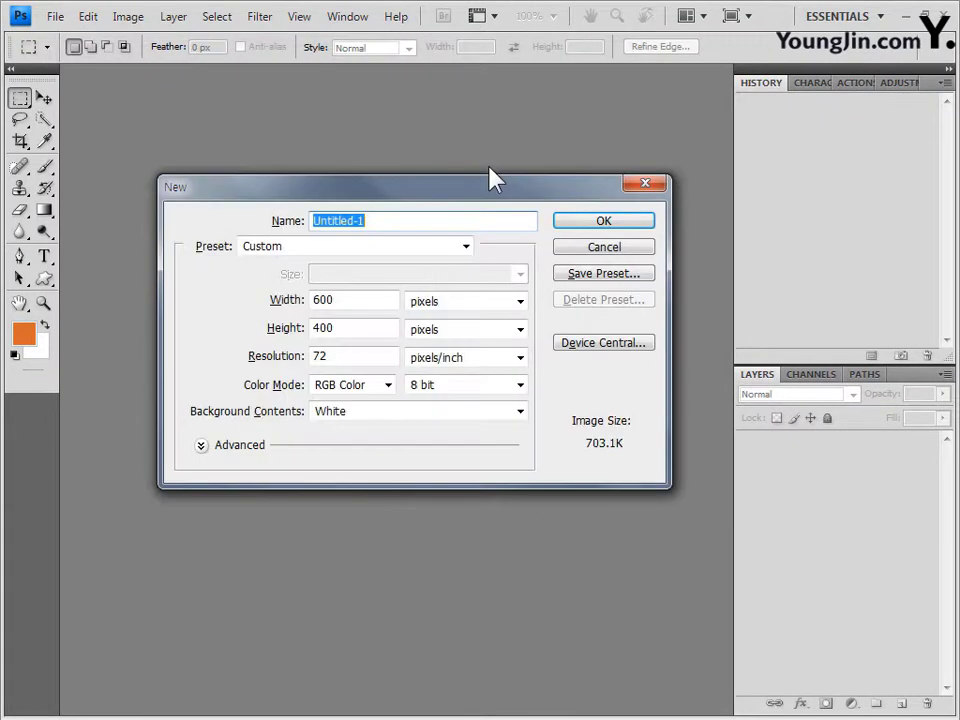
left_click_drag(488, 200, 469, 174)
left_click(313, 301)
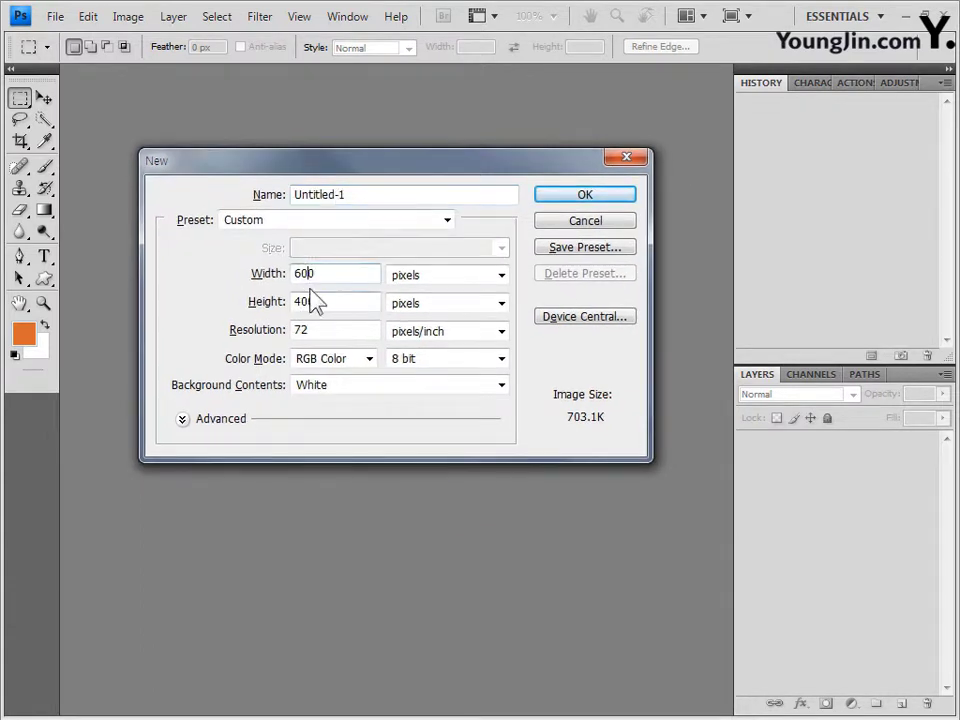
left_click(585, 196)
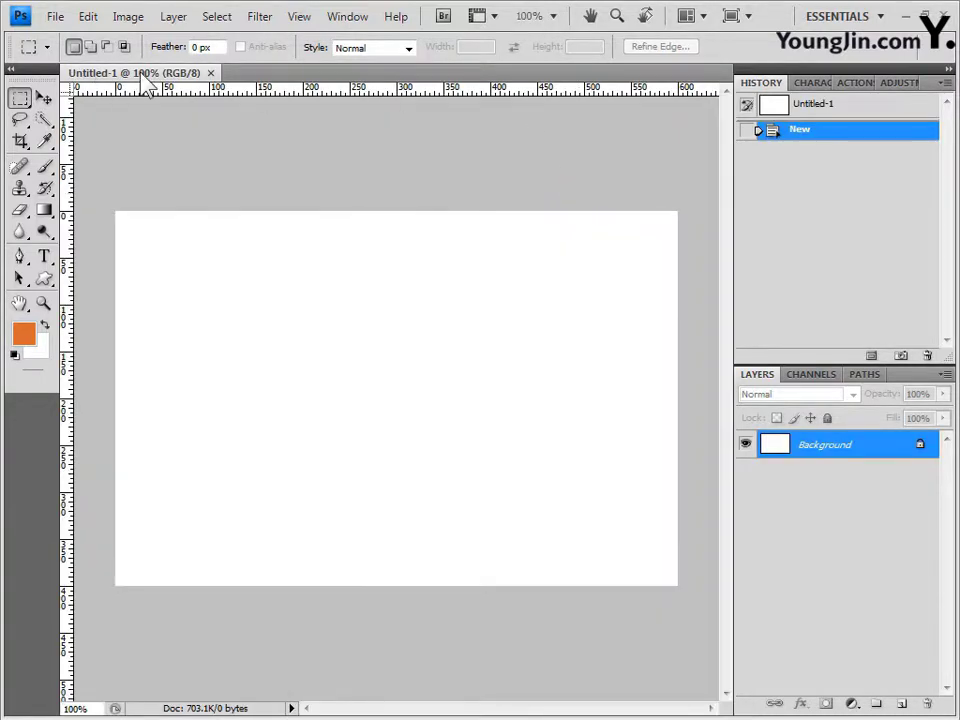
left_click_drag(110, 60, 194, 113)
Save the blank document as a PSD in the GTQ folder, with the examinee number and name followed by -4임시.
left_click(58, 20)
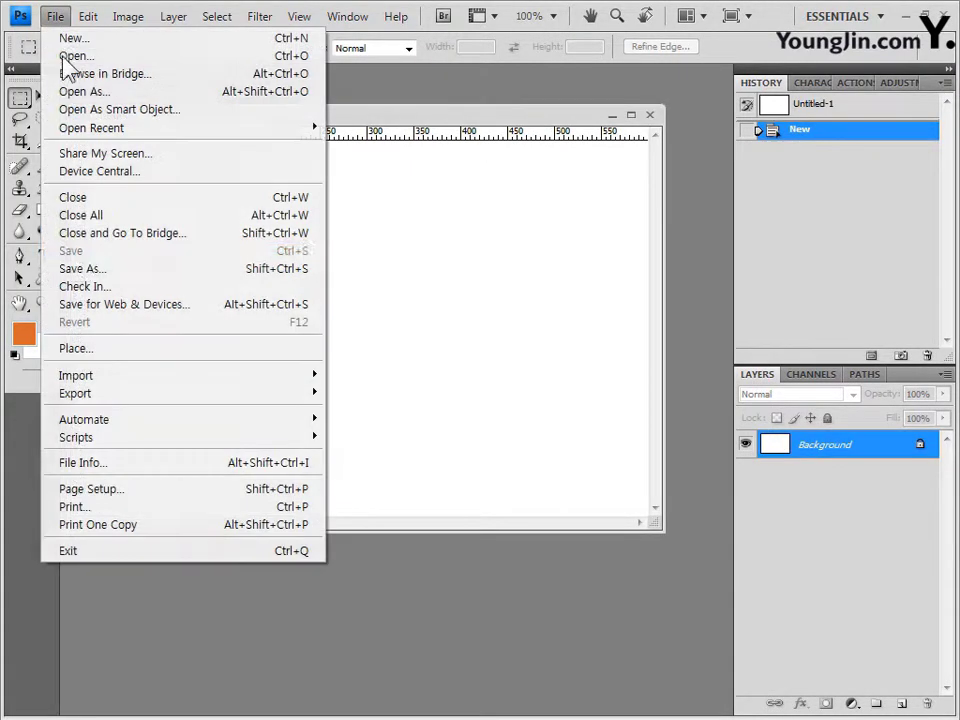
left_click(92, 272)
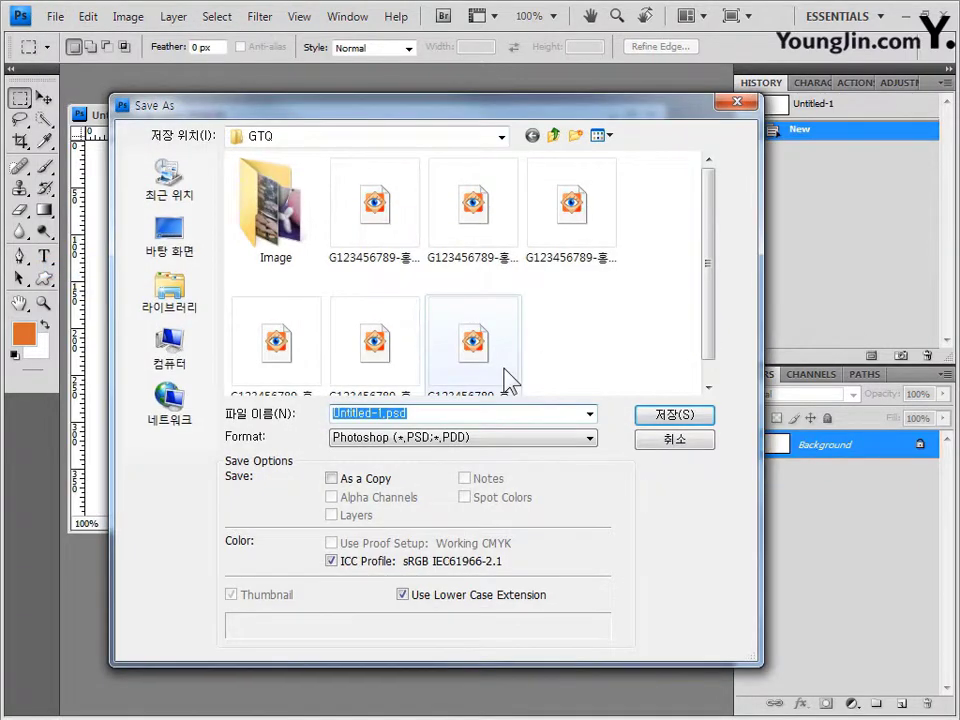
left_click(505, 375)
left_click(449, 414)
left_click(529, 412)
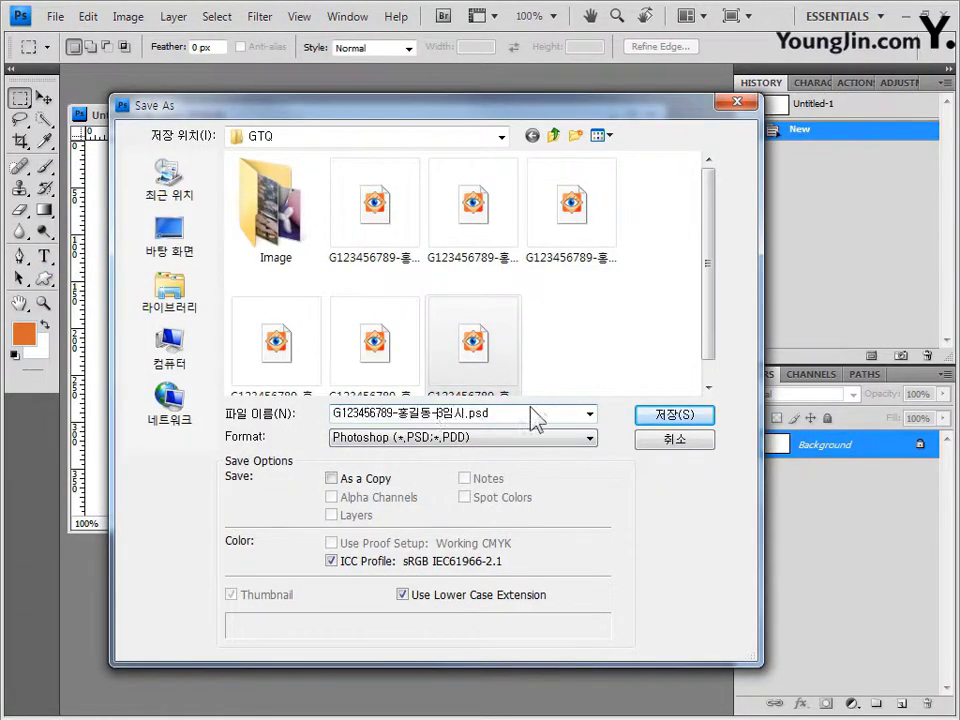
left_click(663, 416)
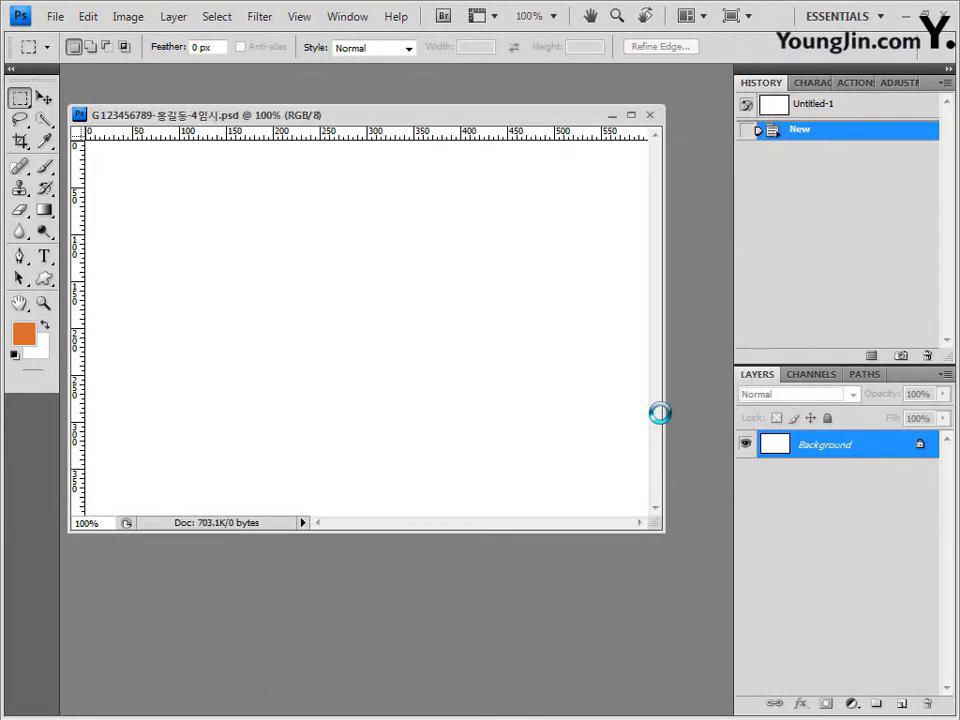
Open 2급-9.jpg, copy the whole picture, close it, and paste it into the blank -4임시 document.
key("alt+Tab")
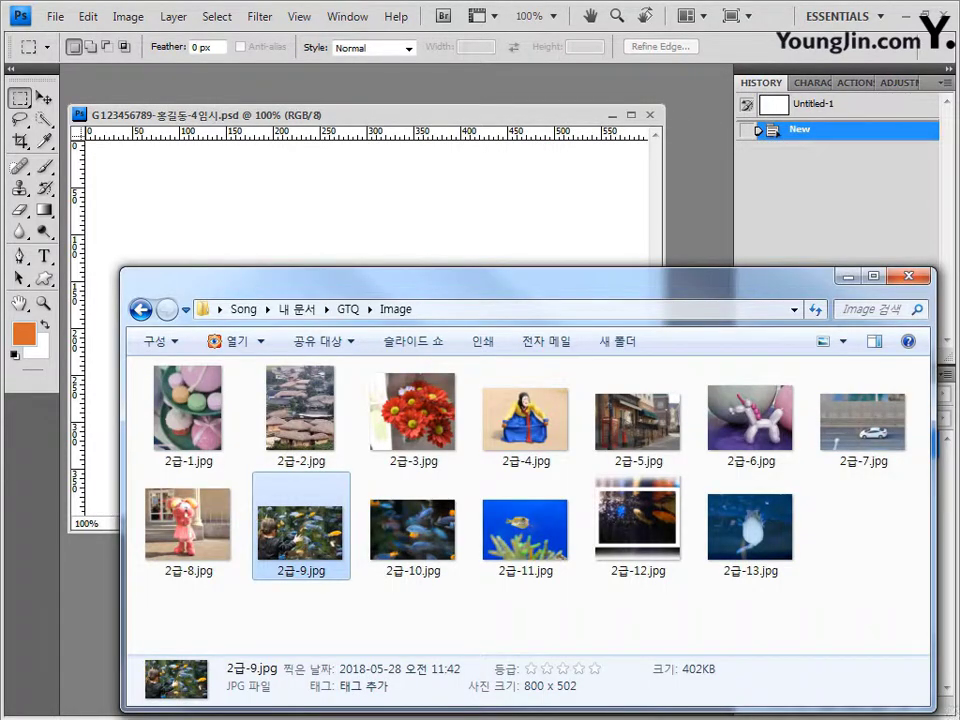
left_click_drag(280, 555, 357, 95)
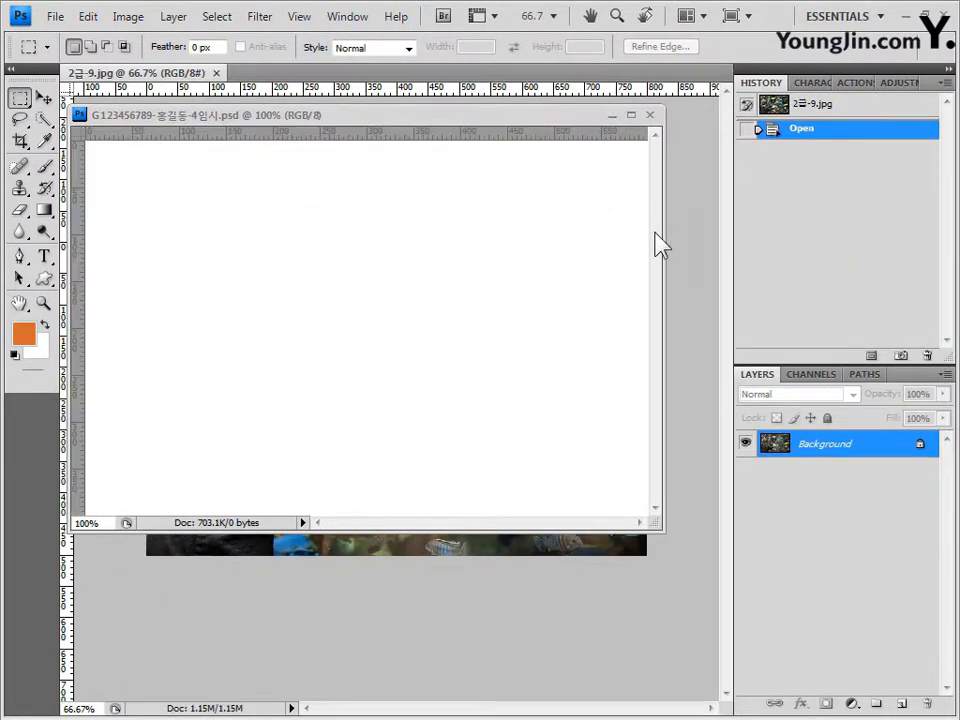
key("ctrl+a")
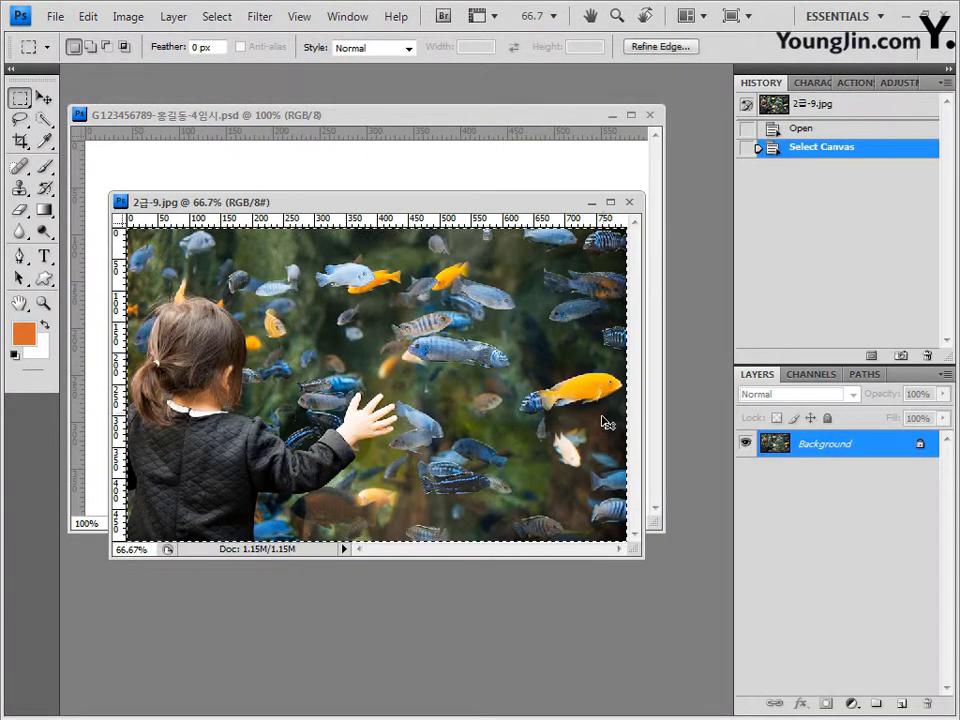
left_click(629, 202)
key("ctrl+v")
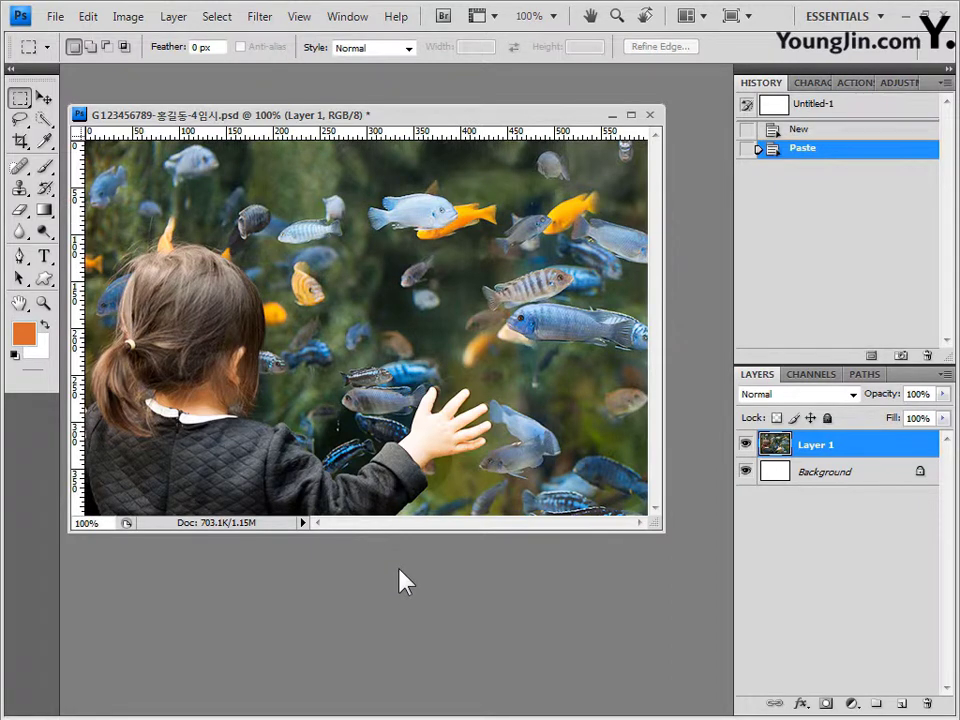
Show the grid and scale down the pasted aquarium photo so the girl and the fish fill the canvas.
key("ctrl+apostrophe")
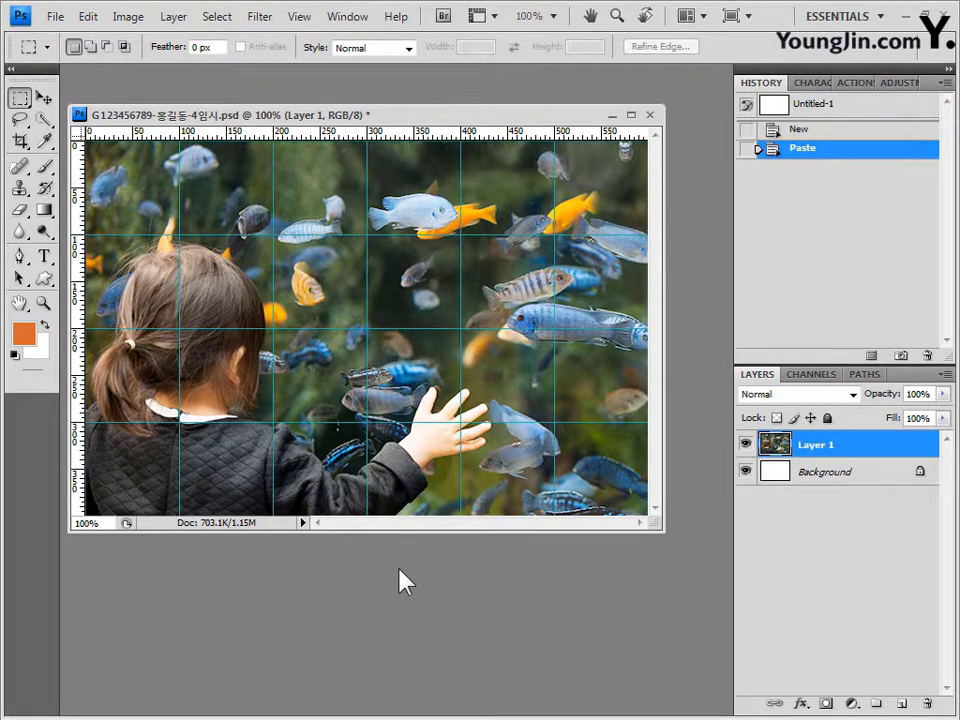
key("ctrl+t")
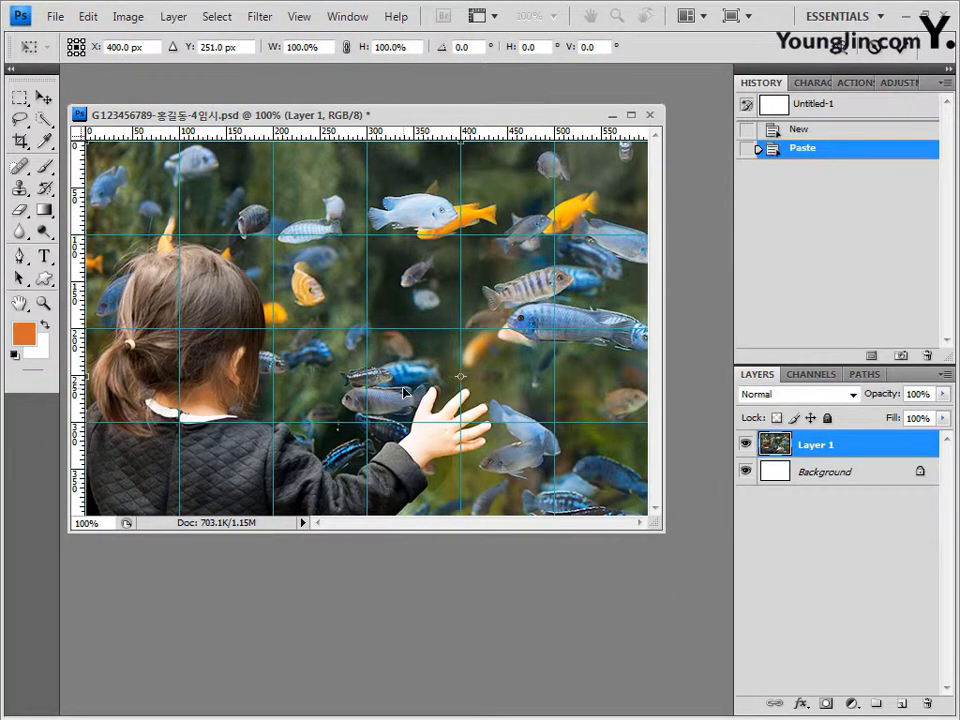
left_click_drag(405, 392, 405, 392)
key("Return")
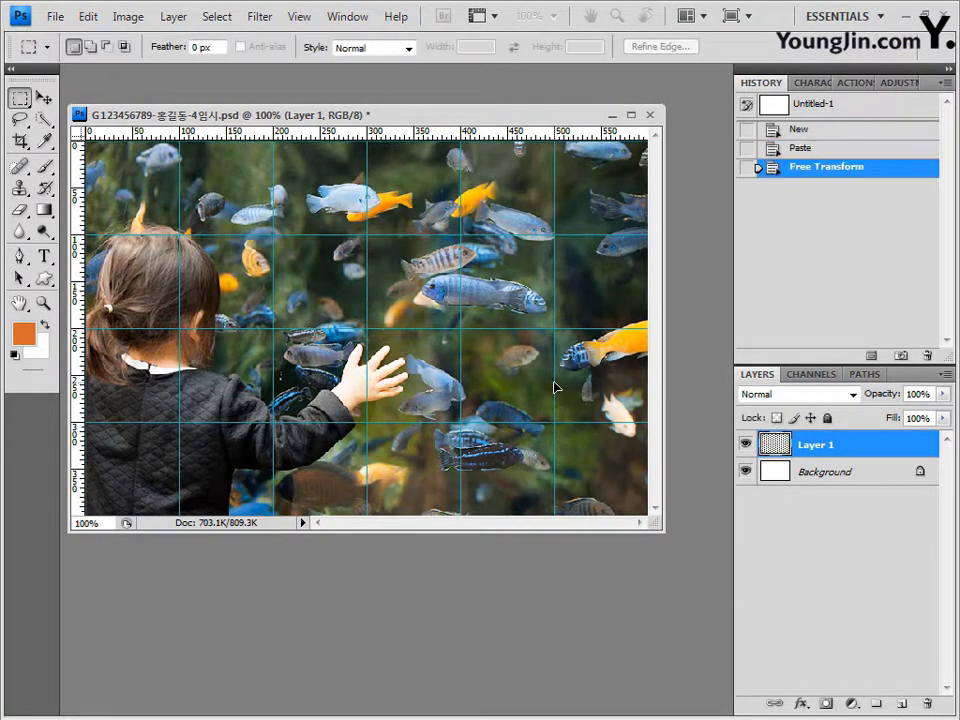
Apply the Facet pixelate filter to the aquarium photo layer.
left_click(260, 16)
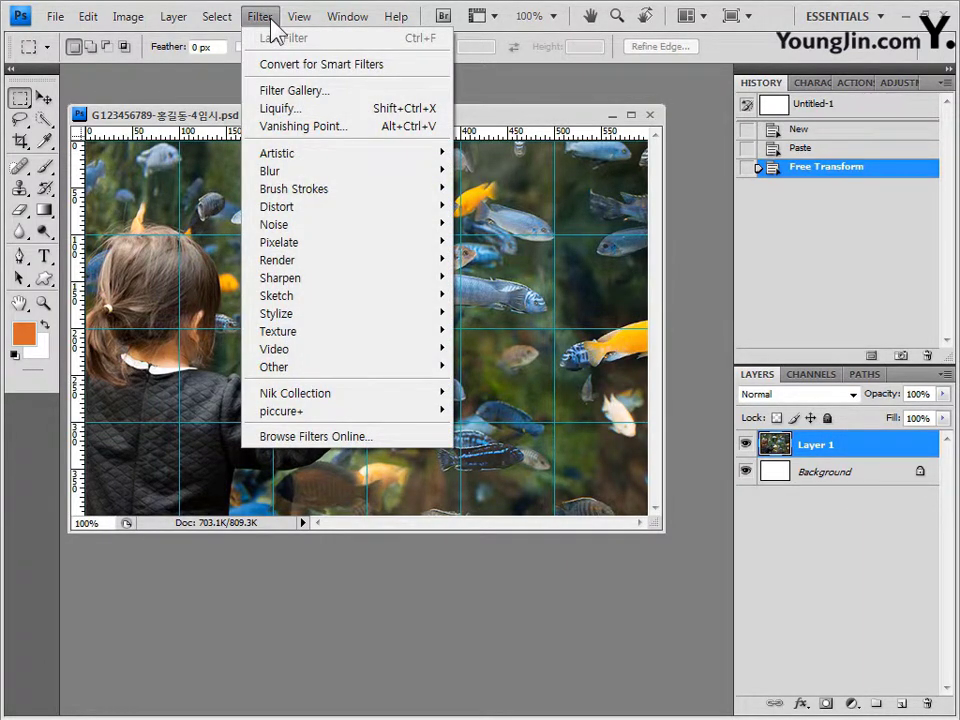
mouse_move(420, 242)
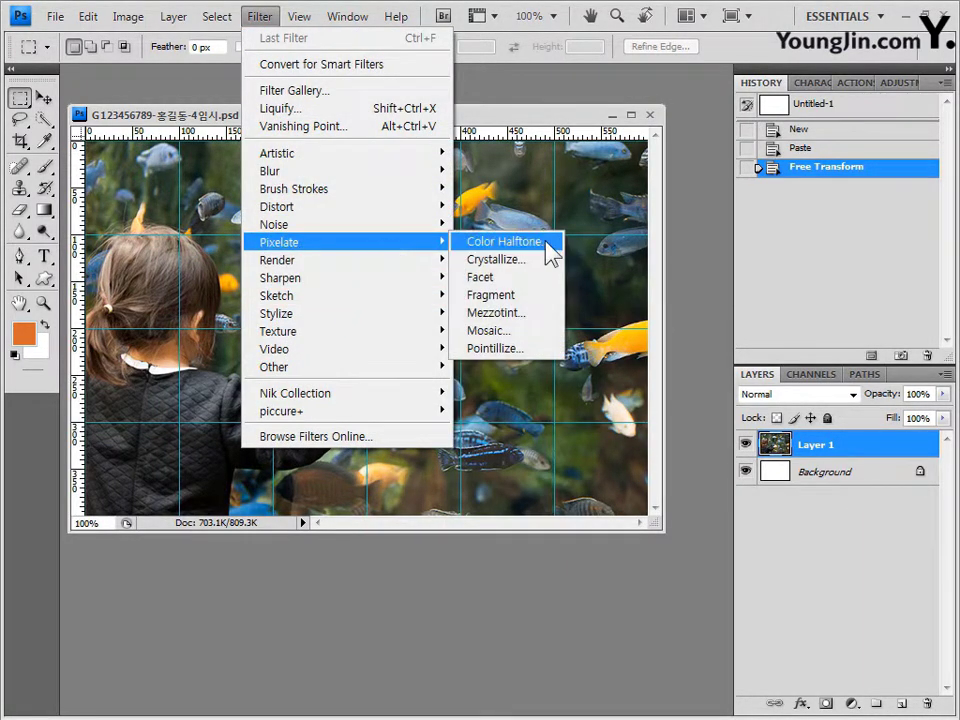
left_click(531, 277)
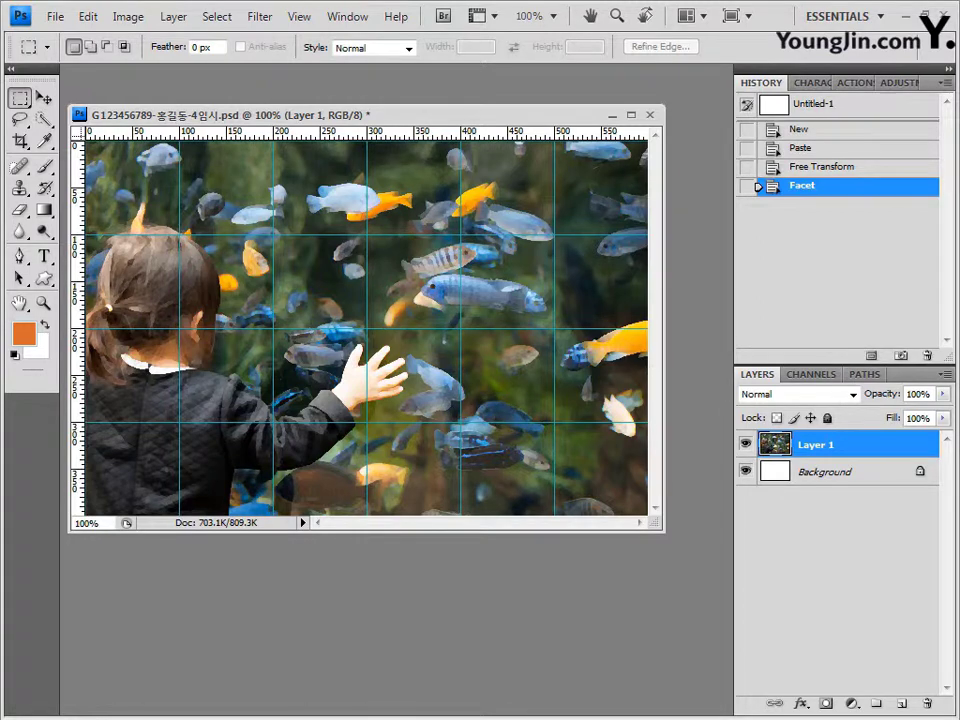
Open 2급-10.jpg in its own floating window with the grid hidden, and ready the Quick Selection tool in add mode.
key("alt+Tab")
left_click_drag(439, 553, 718, 246)
left_click(476, 82)
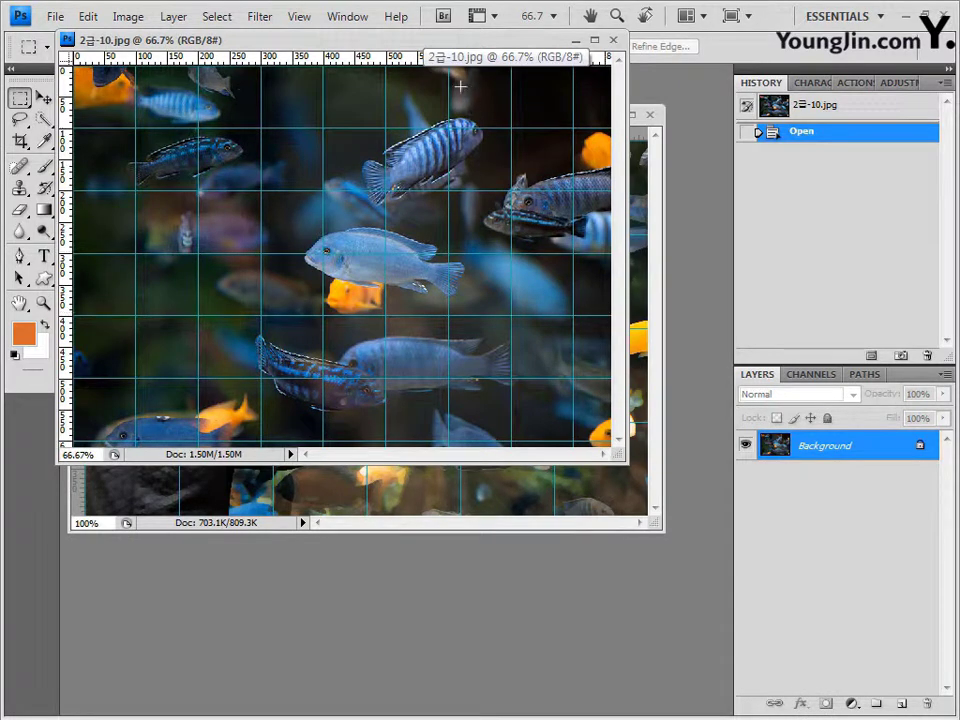
left_click_drag(456, 42, 516, 148)
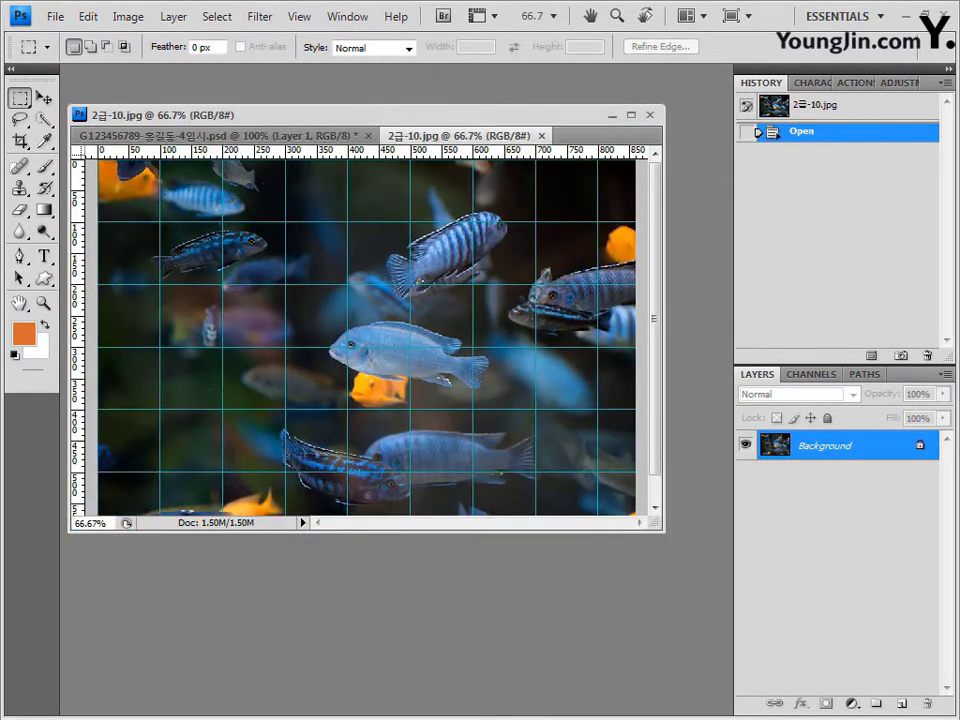
left_click(45, 118)
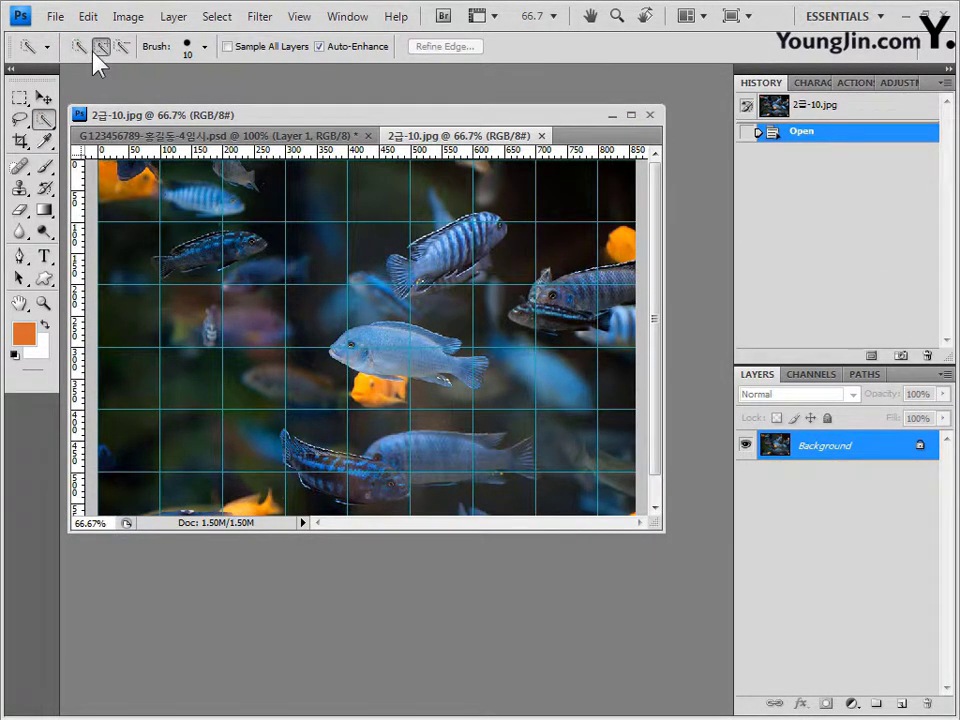
left_click(100, 46)
left_click_drag(410, 135, 480, 300)
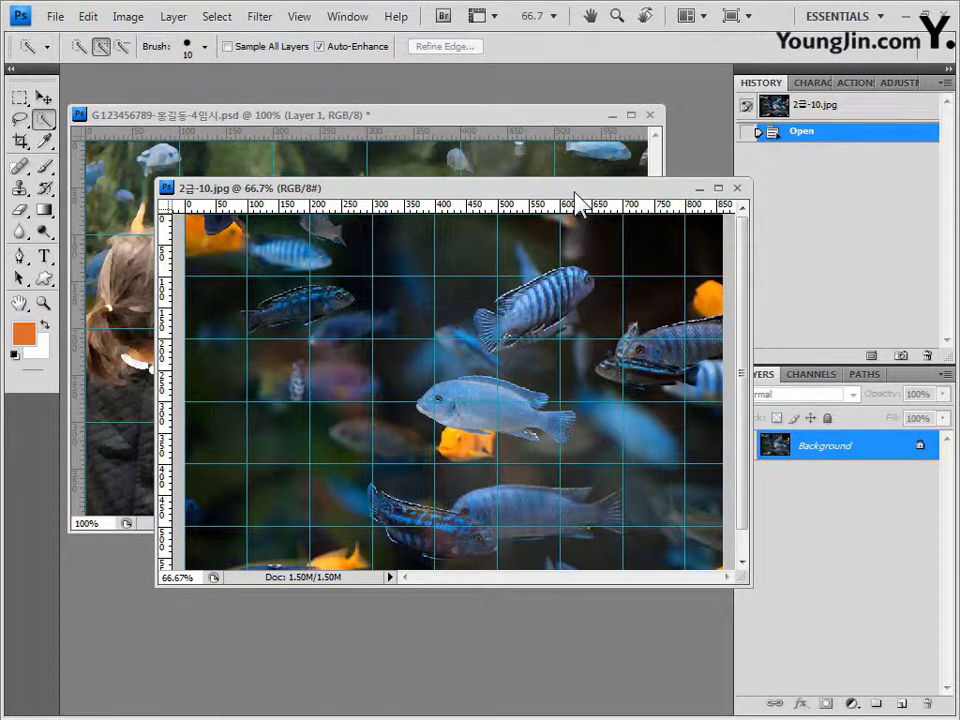
key("ctrl+apostrophe")
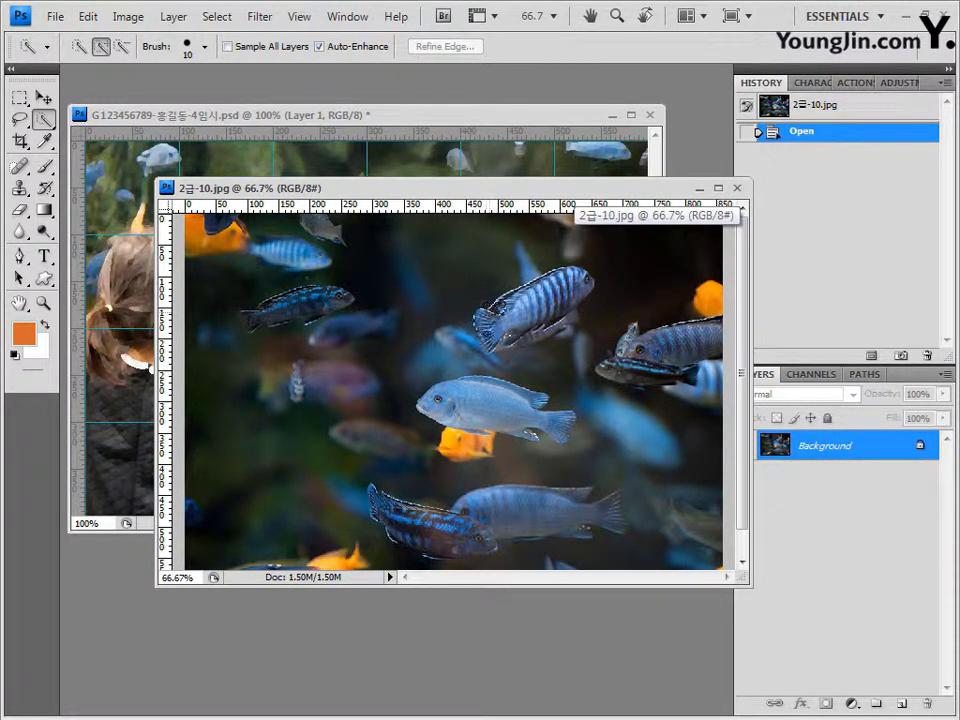
Select the striped blue fish in the upper middle of 2급-10.jpg with Quick Selection, adding and subtracting areas to refine its outline.
key("ctrl+shift+d")
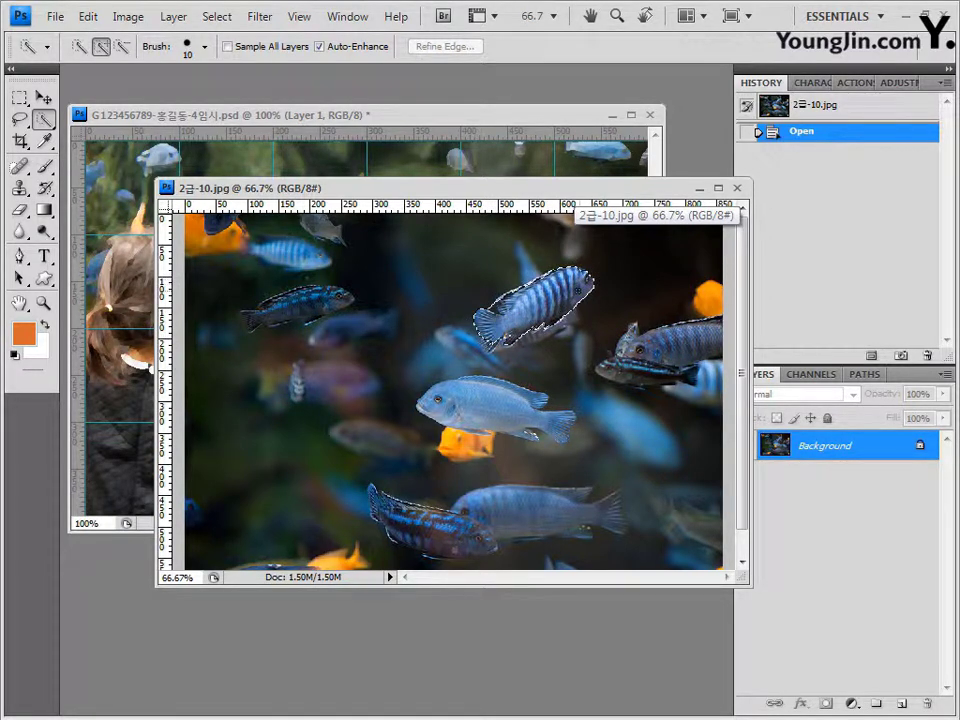
left_click(497, 369)
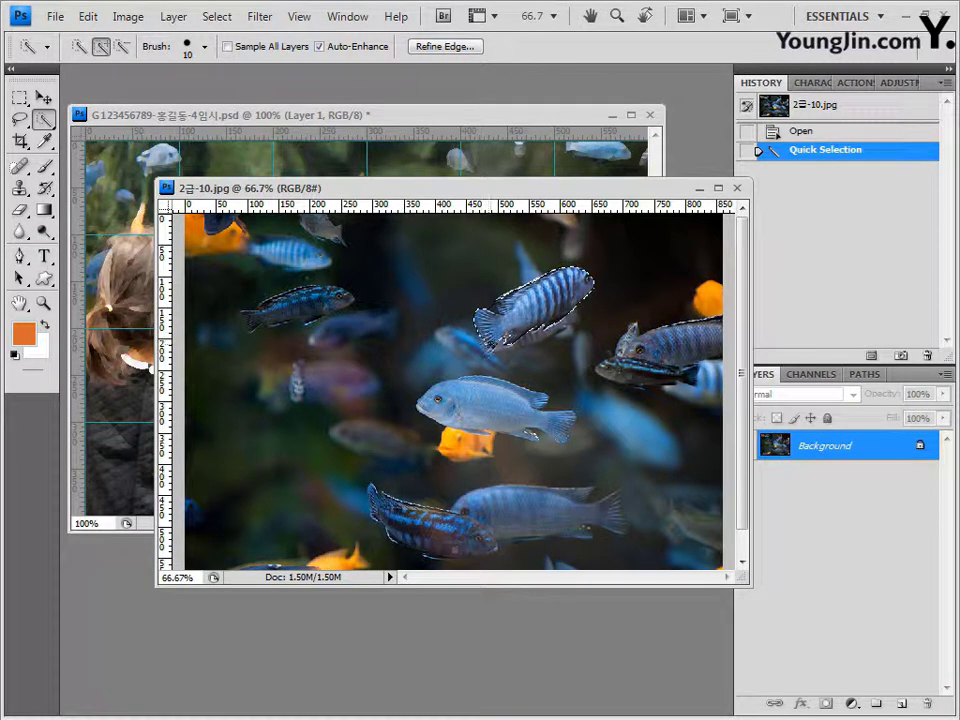
left_click(574, 276)
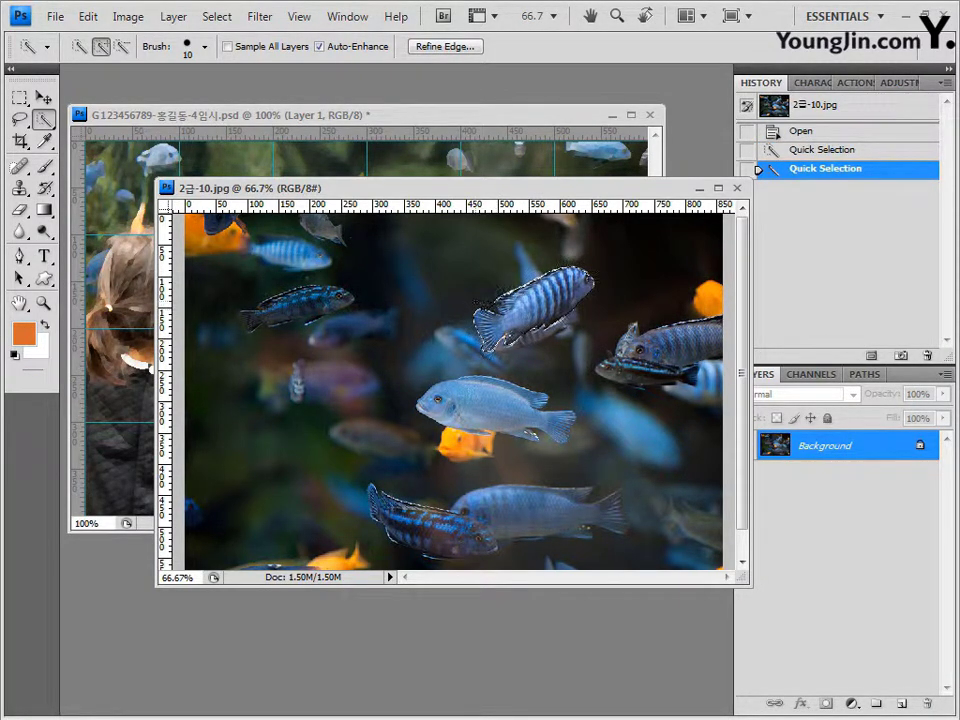
left_click(121, 46)
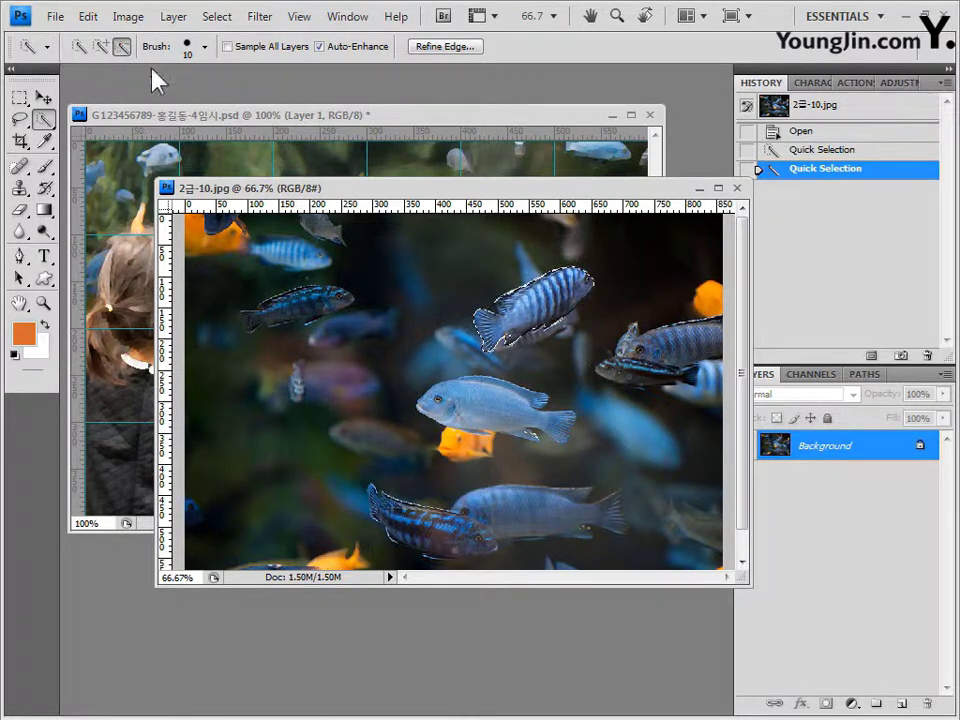
left_click(411, 328)
left_click(101, 46)
left_click(516, 352)
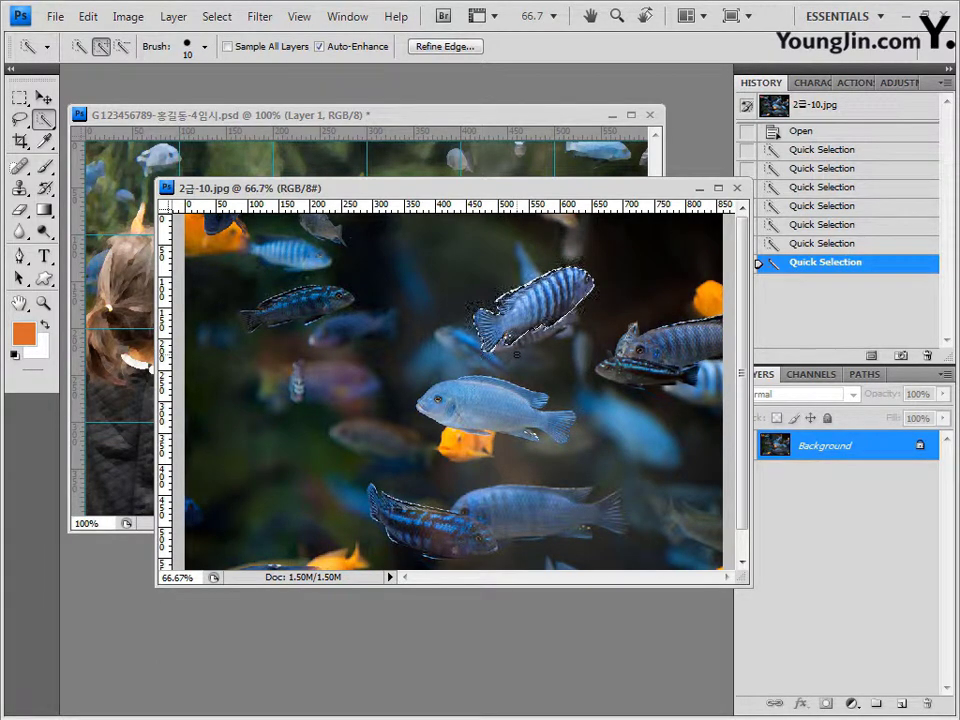
Copy the selected striped fish into the -4임시 document as a new layer and close 2급-10.jpg.
left_click(418, 118)
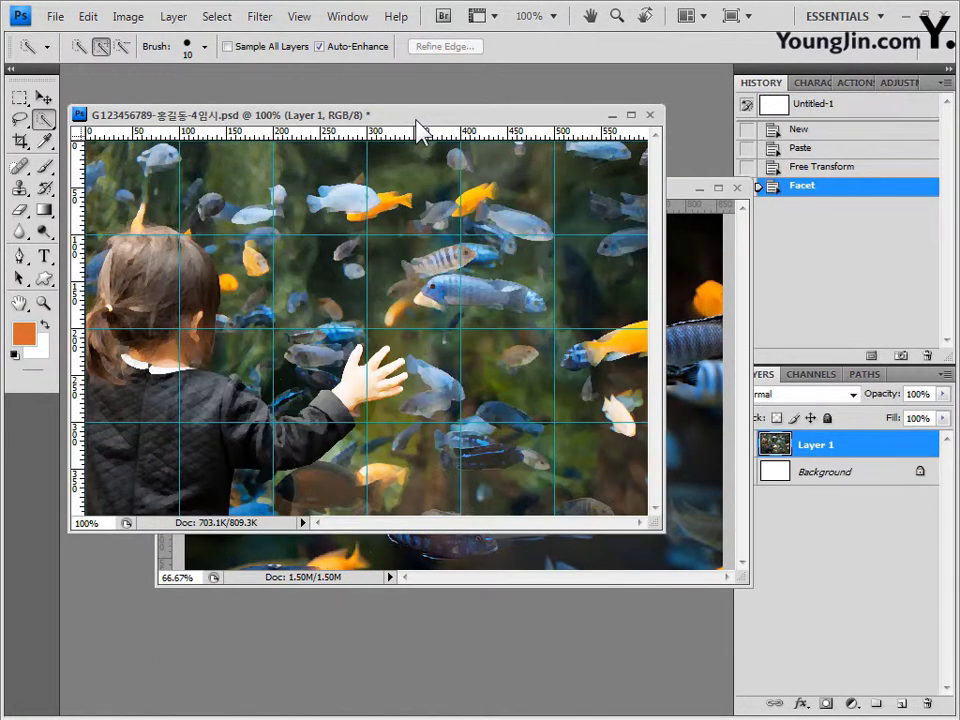
key("ctrl+v")
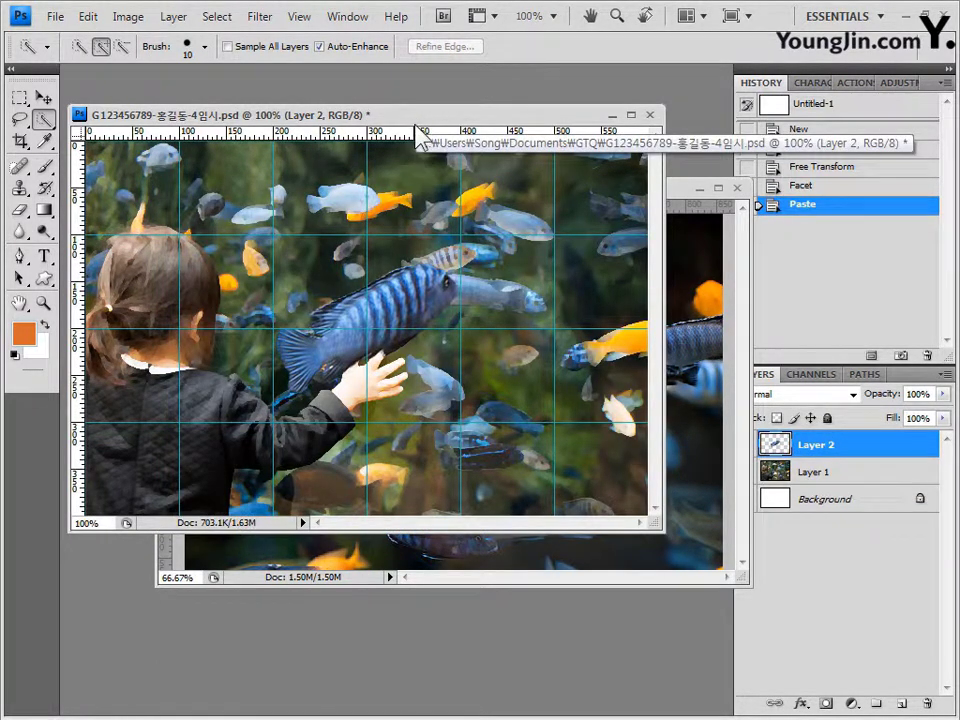
left_click(690, 212)
left_click(736, 189)
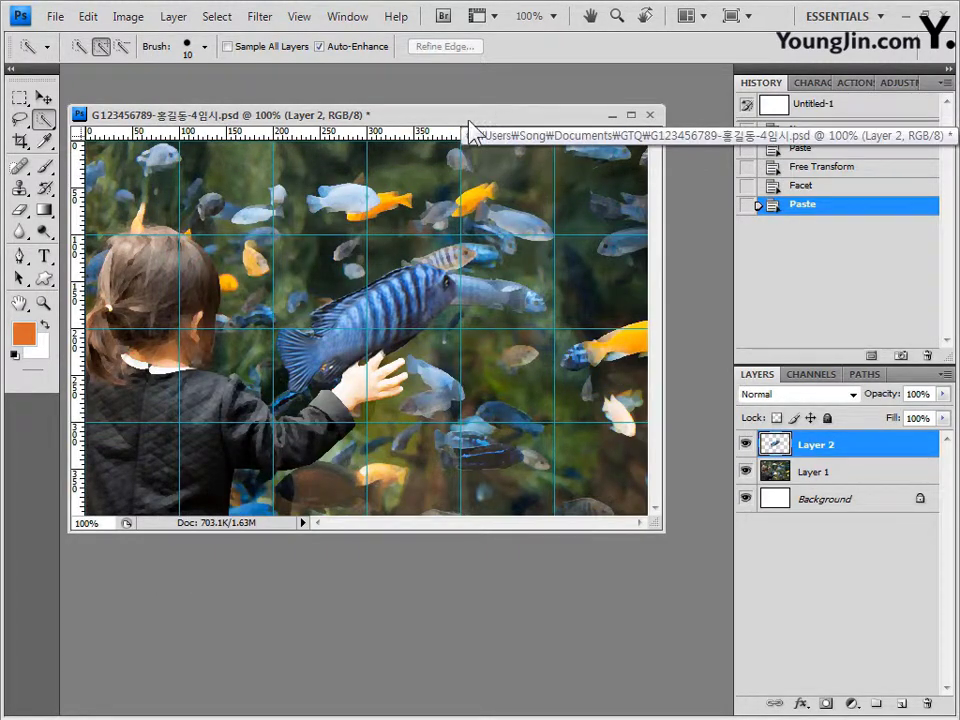
Scale down the striped fish and place it beside the girl's head, above her raised hand.
key("ctrl+t")
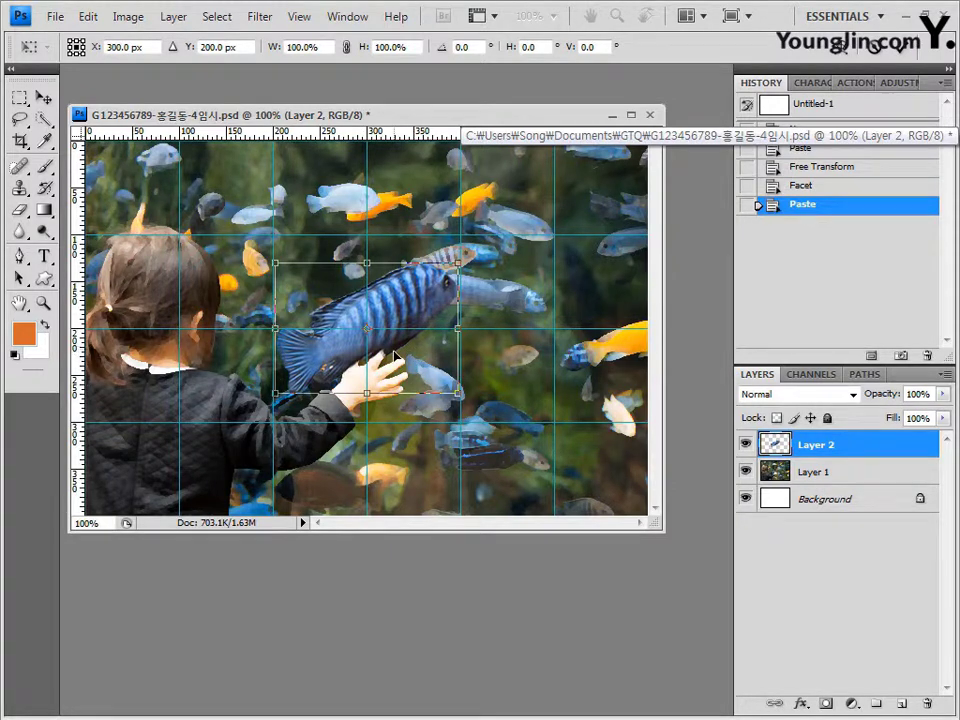
left_click_drag(395, 355, 316, 300)
key("Return")
key("w")
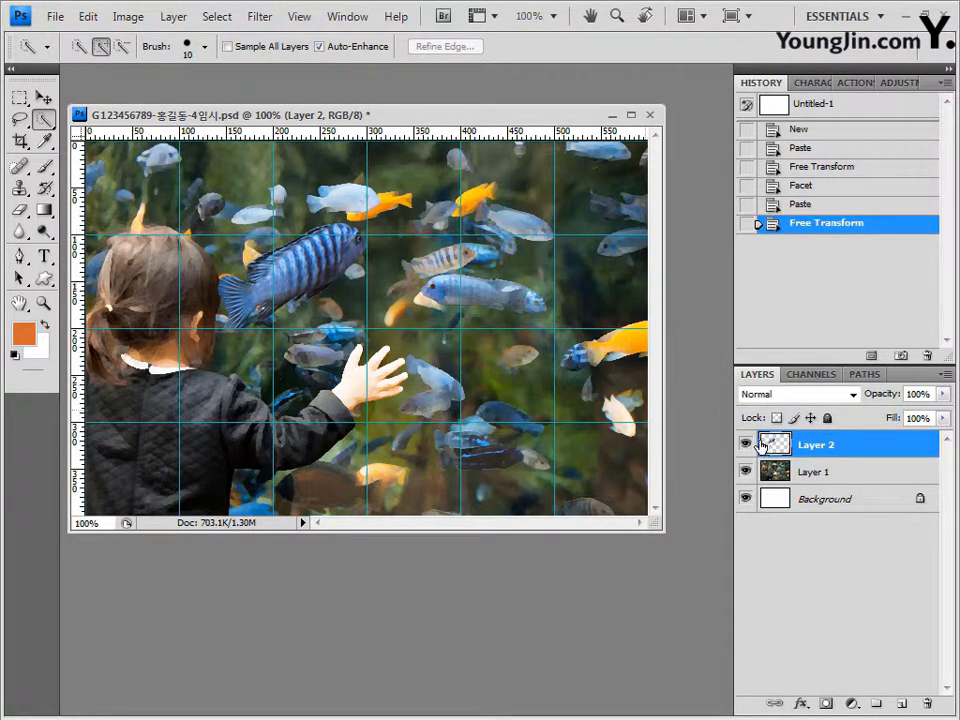
Add Inner Glow and Drop Shadow layer styles with their default settings to the striped fish layer.
left_click(802, 704)
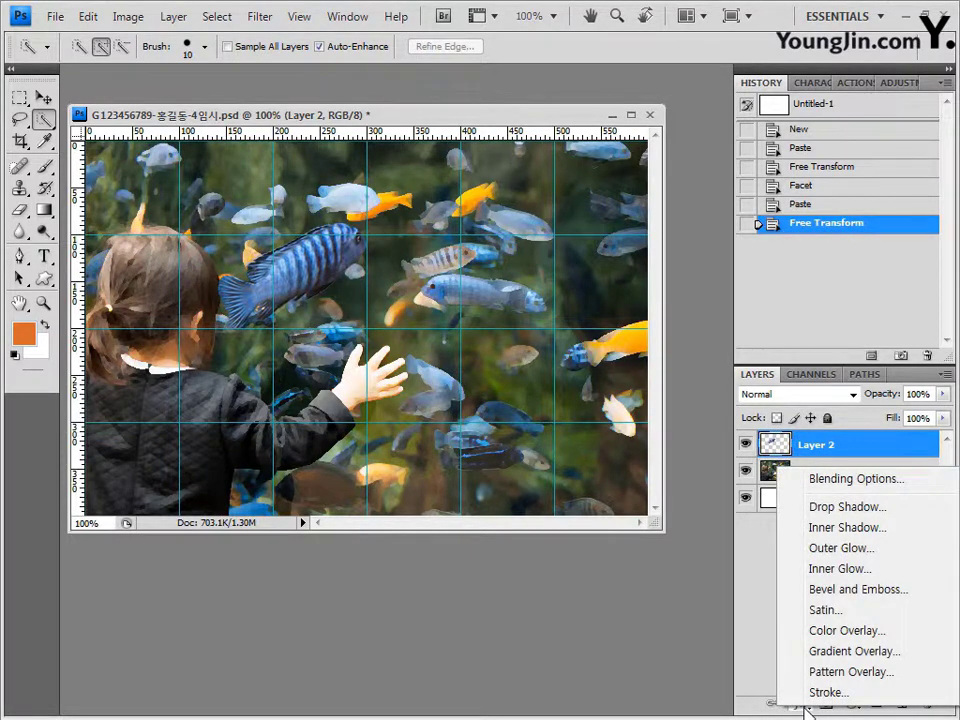
left_click(840, 572)
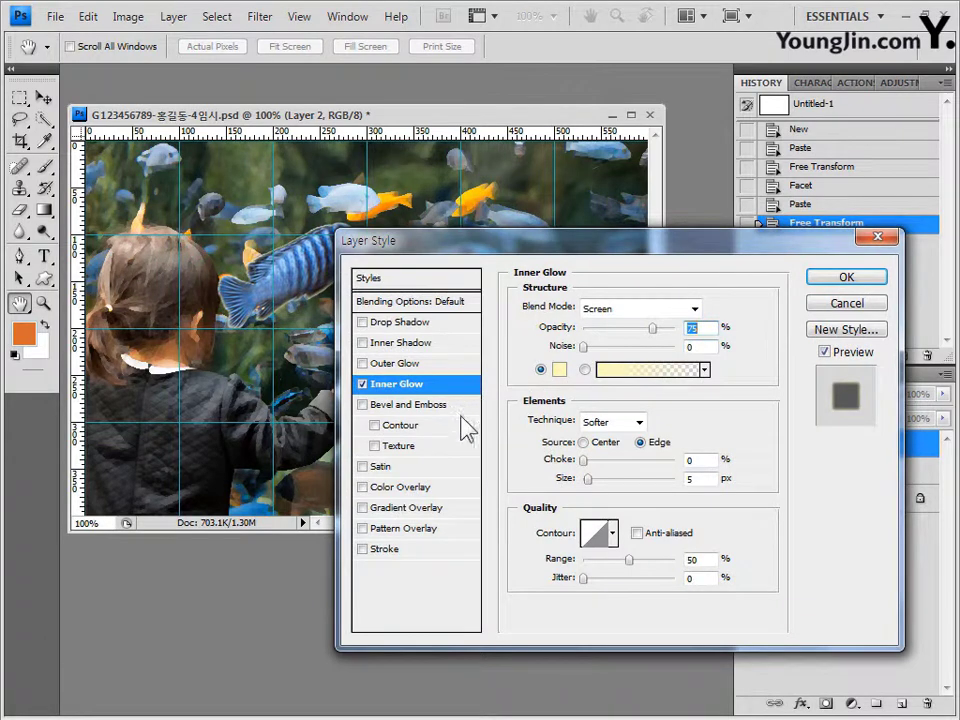
left_click(415, 323)
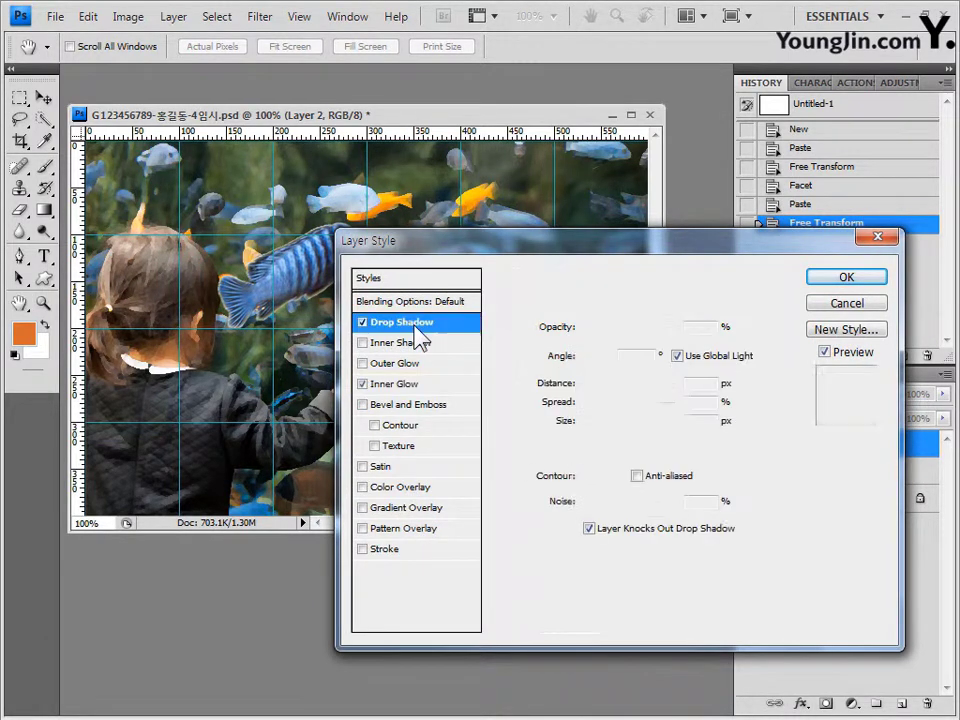
key("Return")
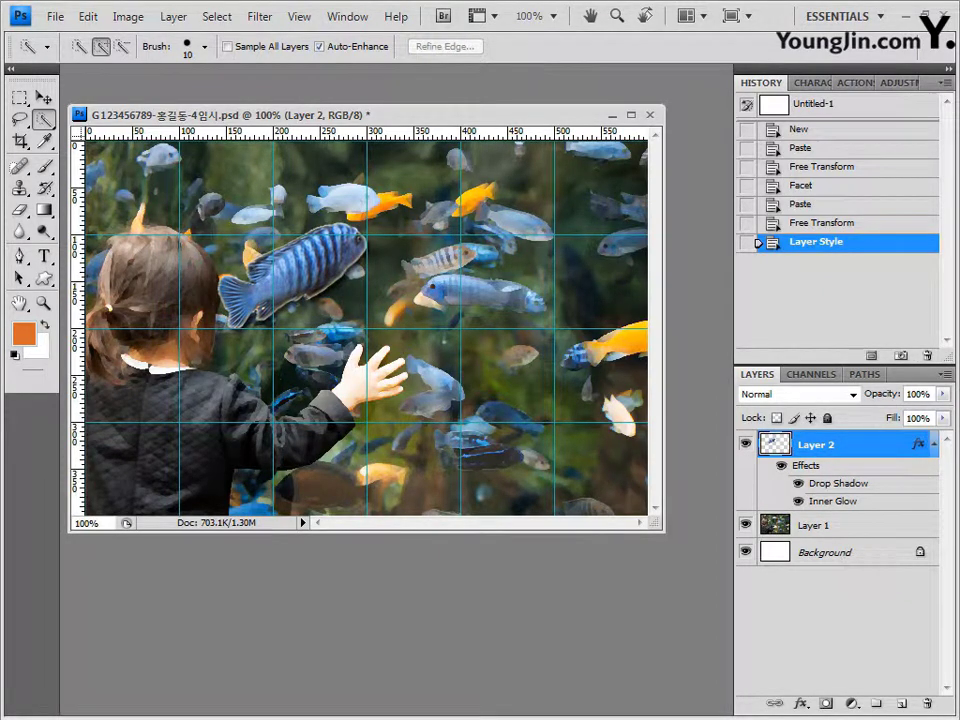
Reopen 2급-10.jpg, select the pale blue fish in its center with Quick Selection, and paste it into the -4임시 document.
key("alt+Tab")
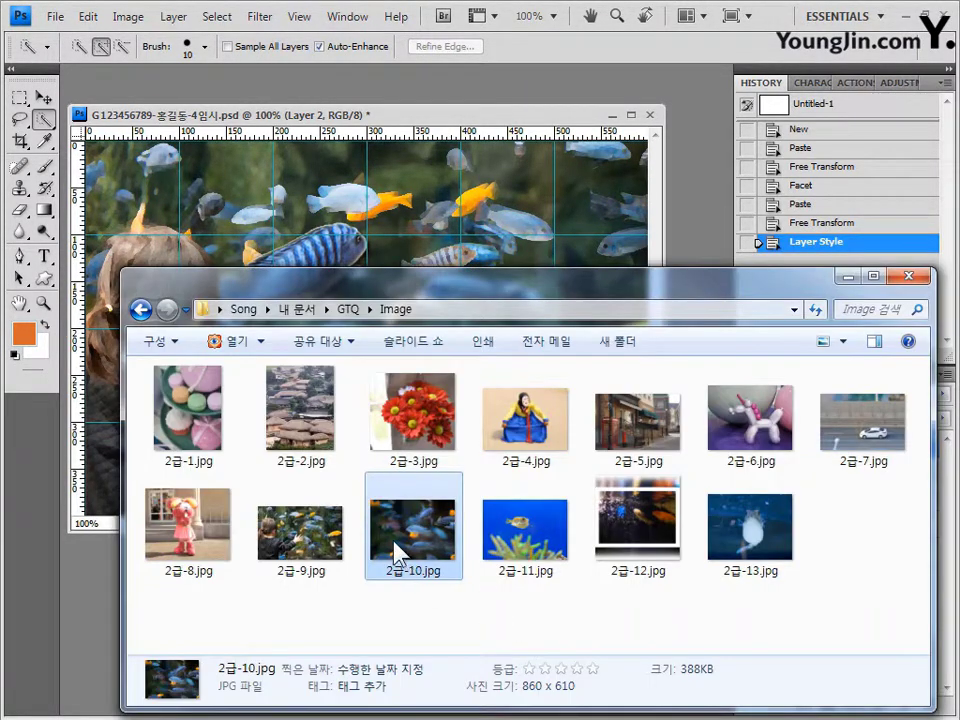
key("Return")
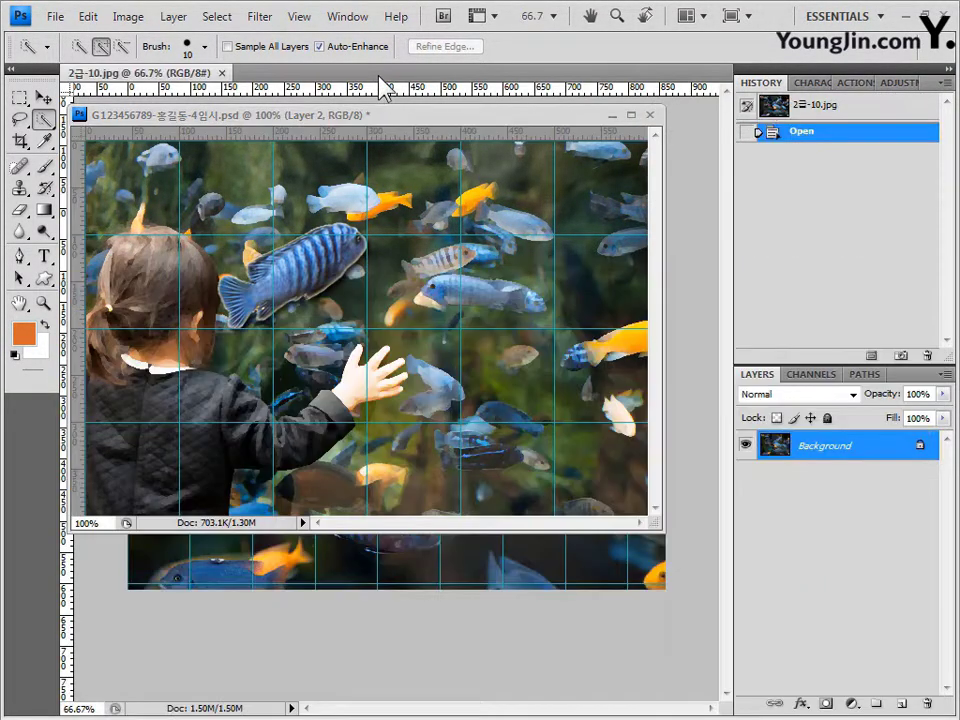
left_click_drag(378, 74, 512, 266)
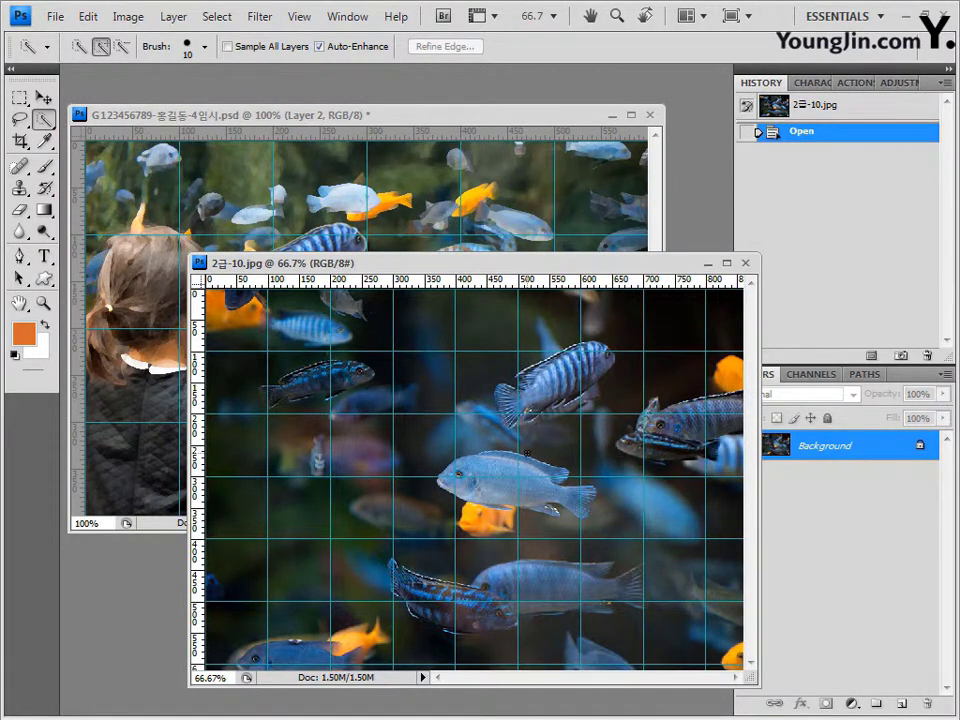
key("ctrl+apostrophe")
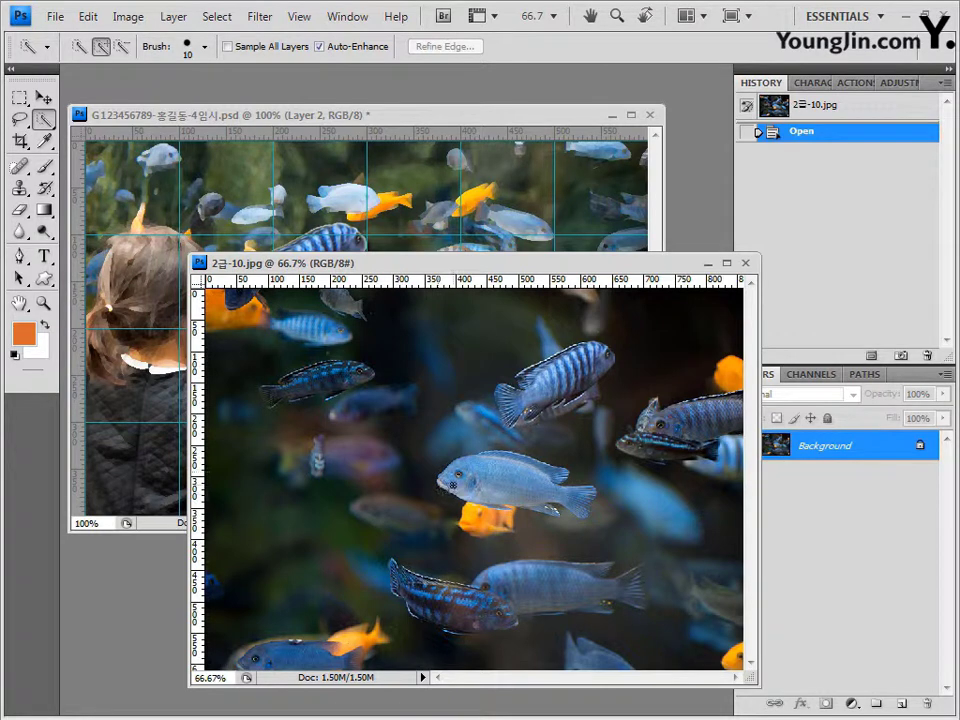
left_click(521, 468)
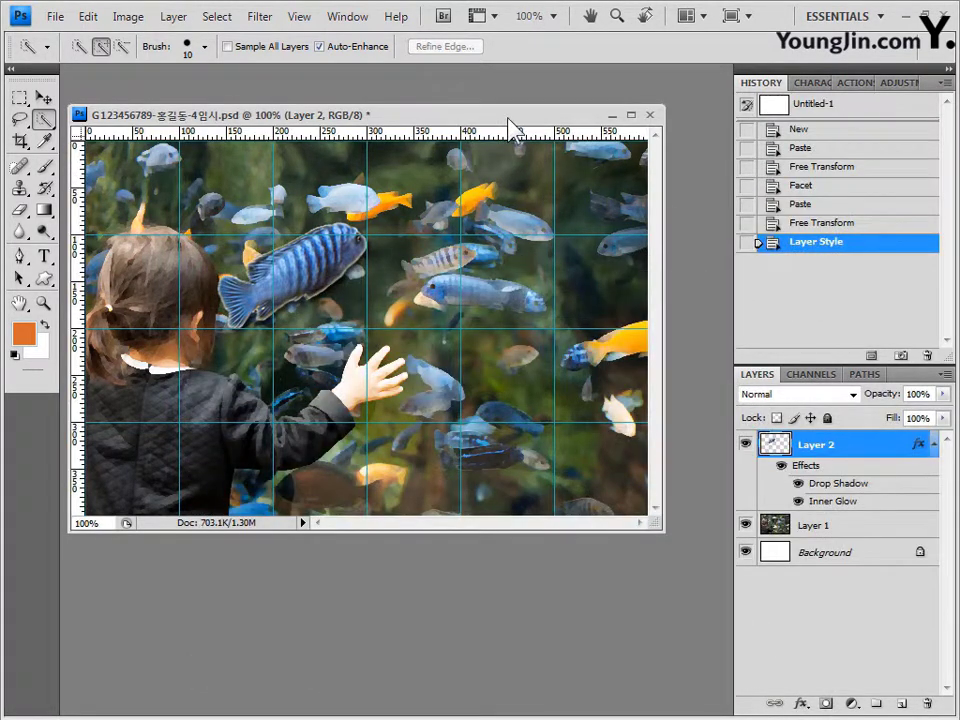
key("ctrl+v")
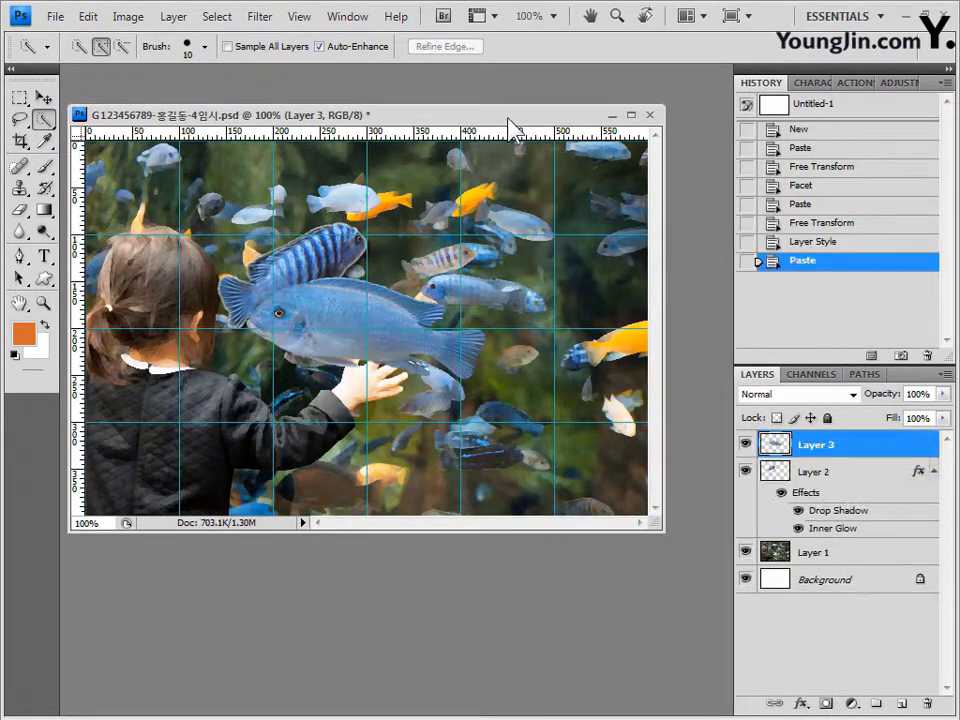
Scale the pasted pale blue fish to 65.6% and place it below the girl's raised hand.
key("ctrl+t")
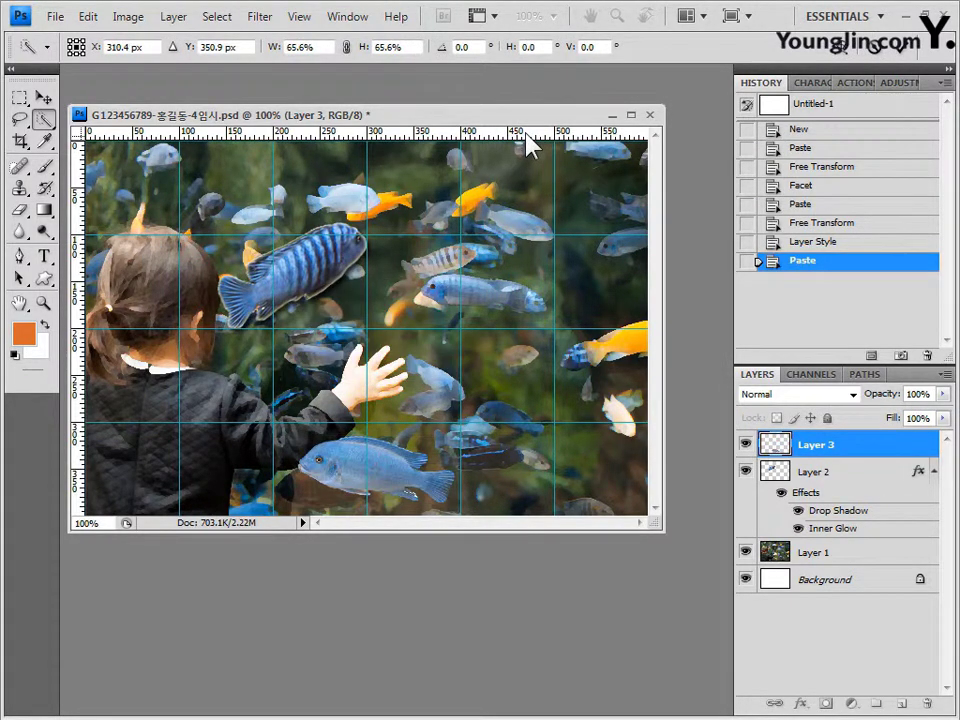
key("Return")
key("w")
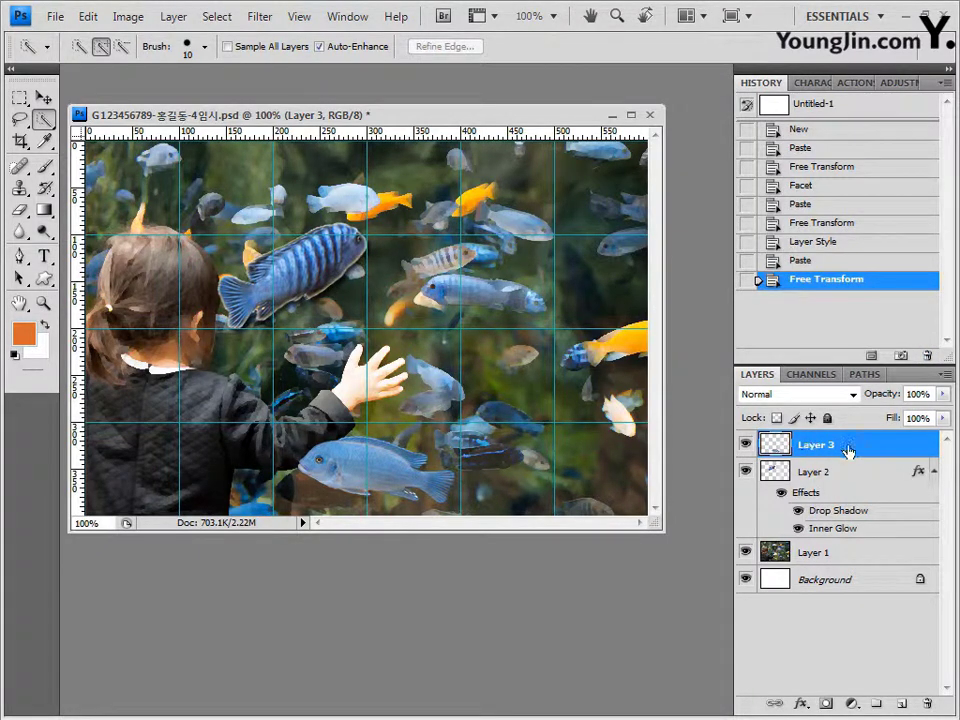
Add Inner Glow and Drop Shadow layer styles with default settings to the pale blue fish layer.
left_click(801, 703)
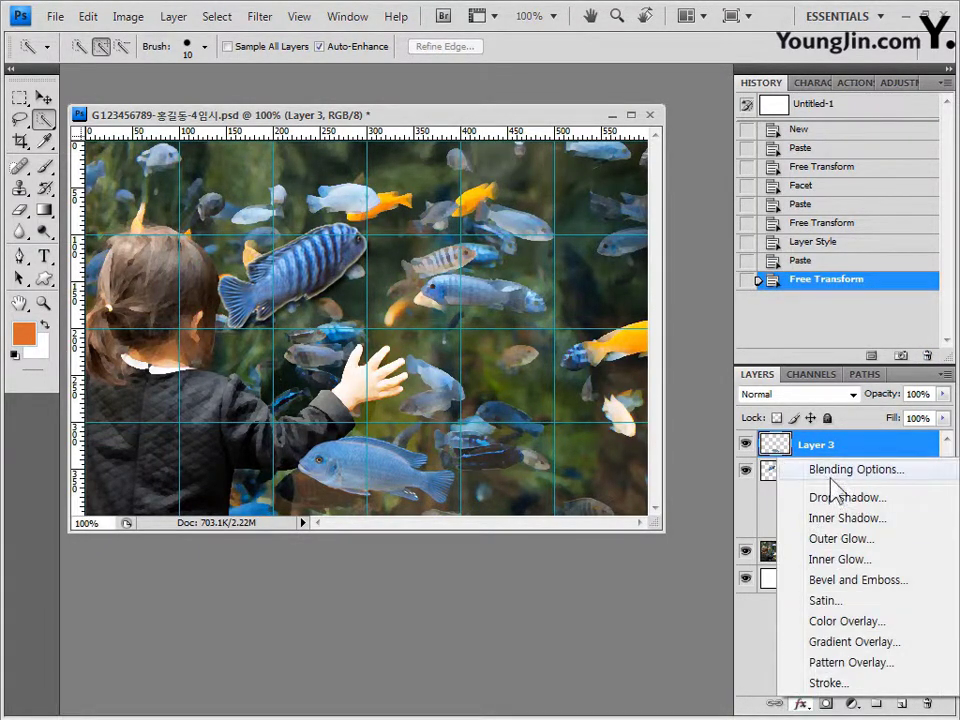
left_click(855, 562)
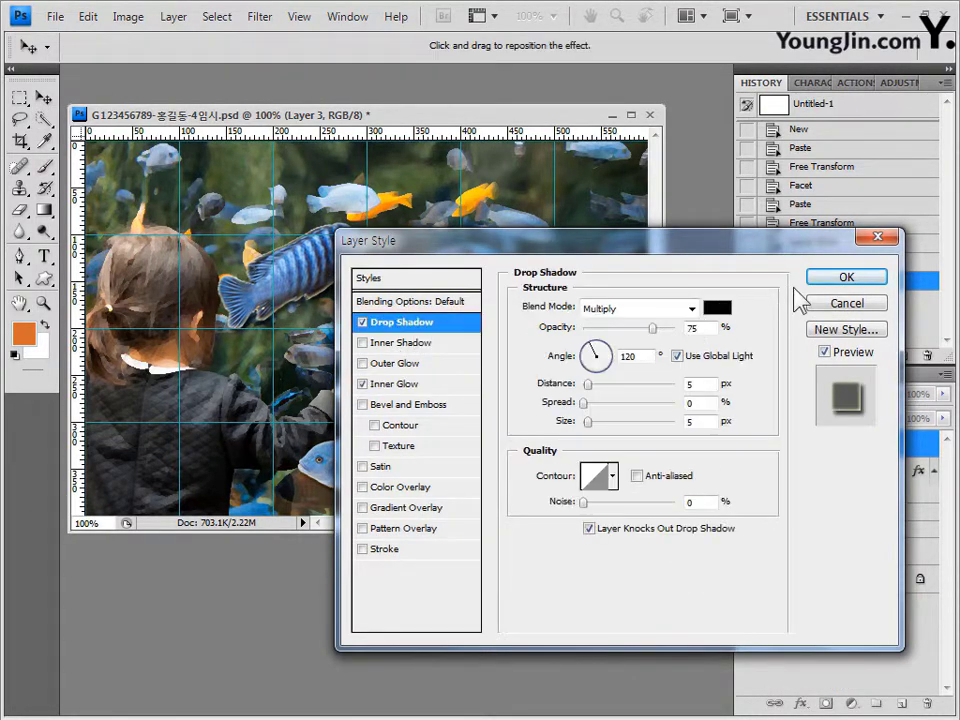
left_click(843, 280)
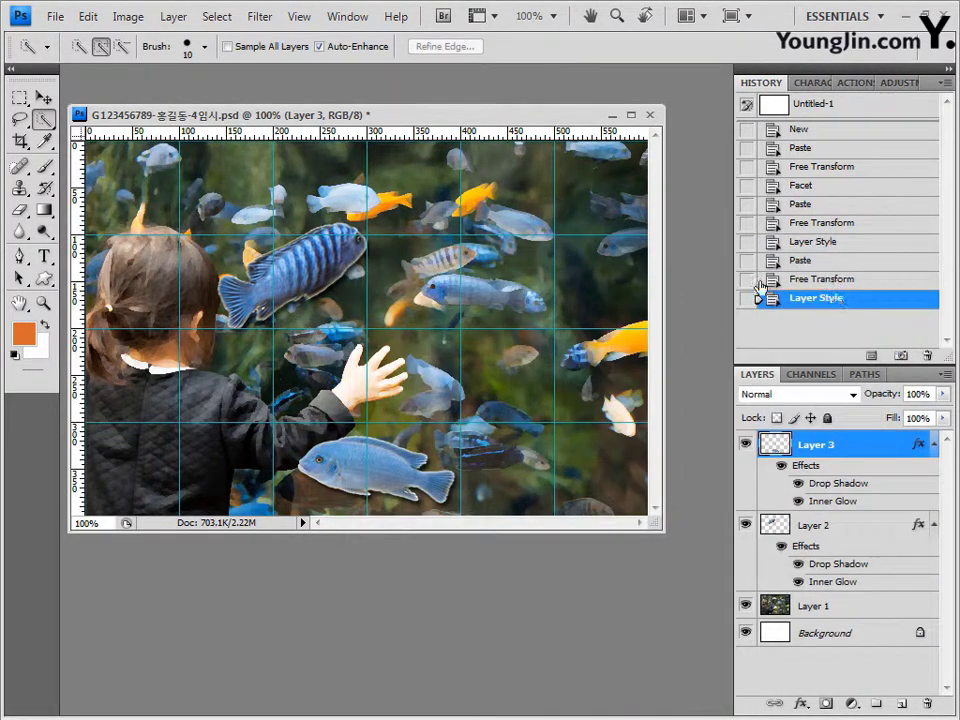
Replace the custom shapes with the Objects set and choose the upright puzzle piece with knobs above, below and on its left side.
left_click(46, 279)
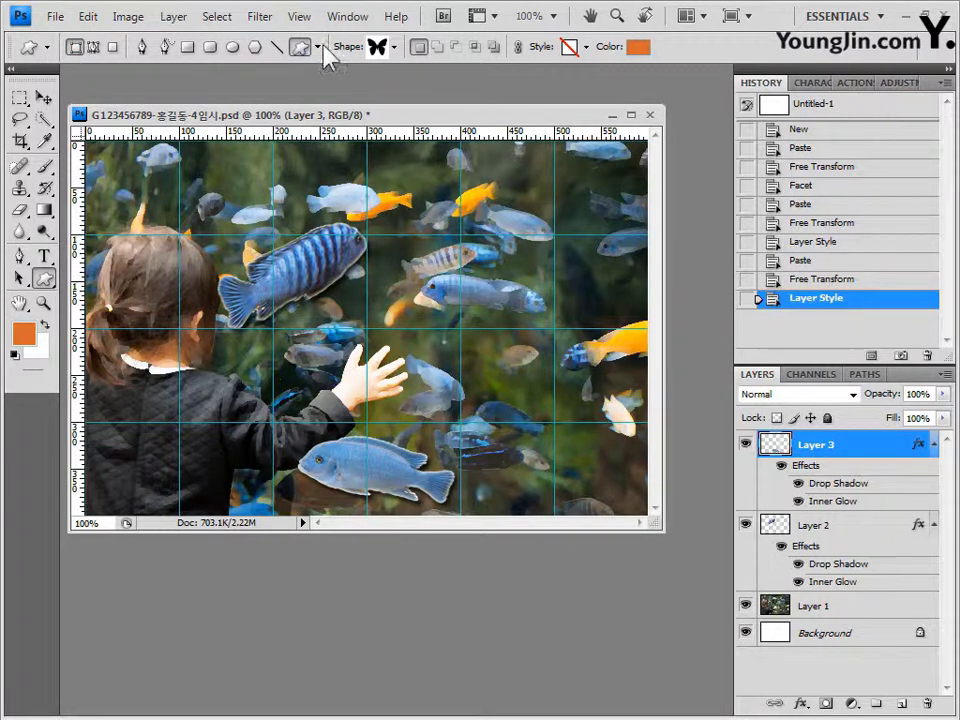
left_click(394, 47)
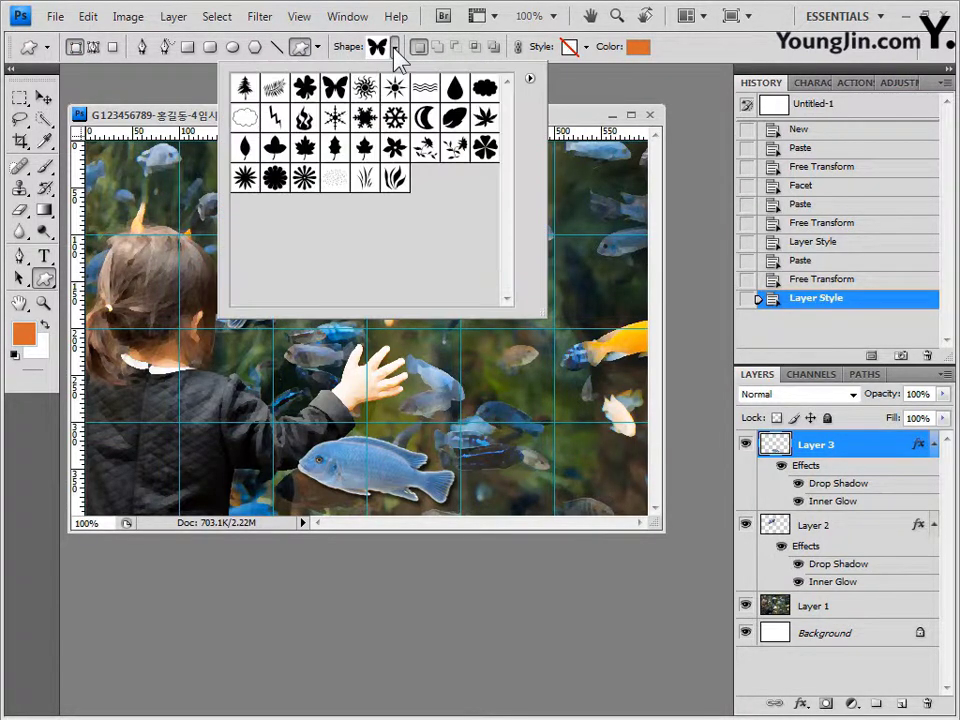
left_click(531, 79)
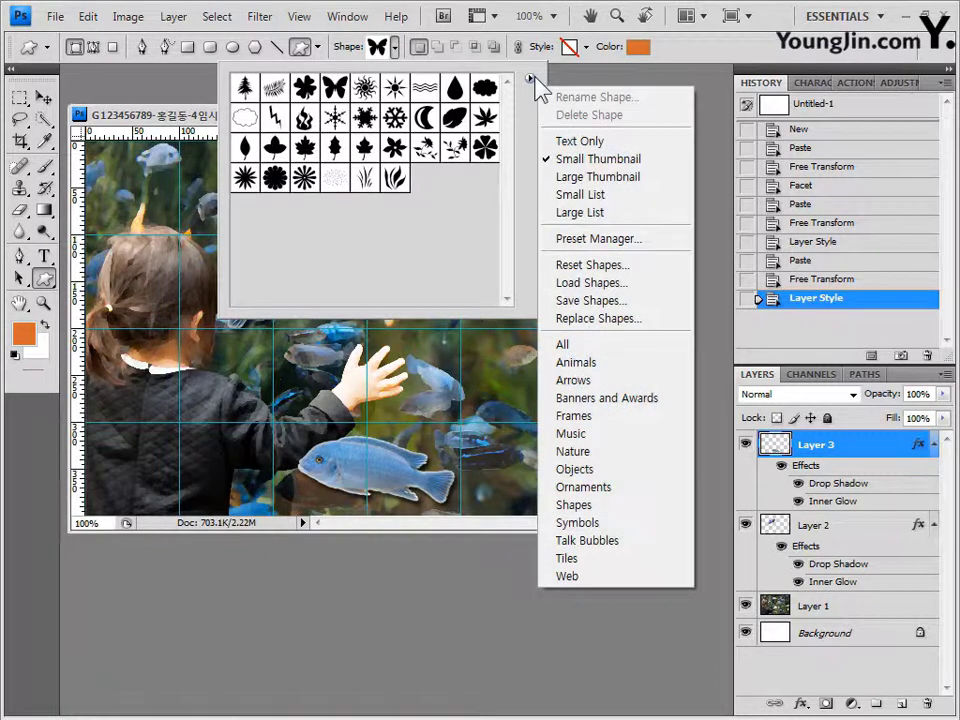
left_click(619, 476)
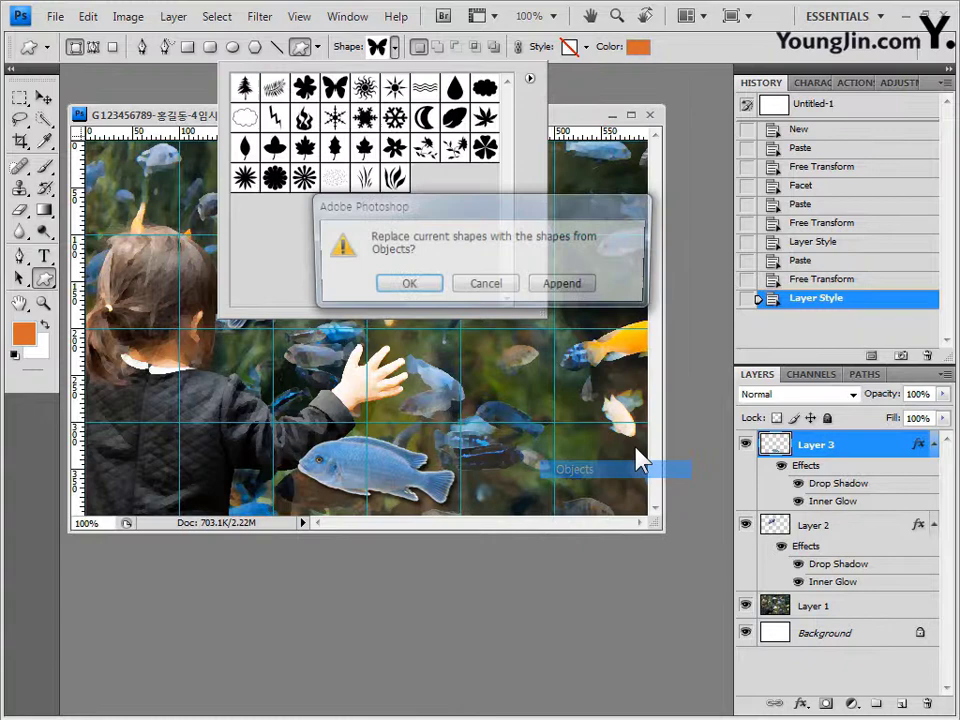
left_click(405, 286)
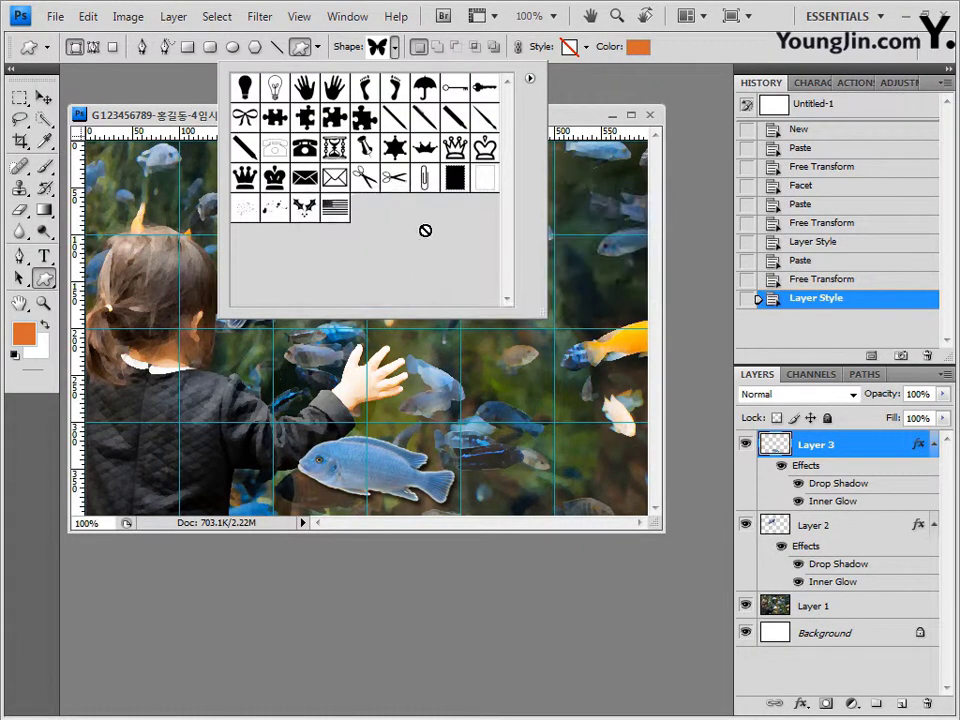
left_click(310, 125)
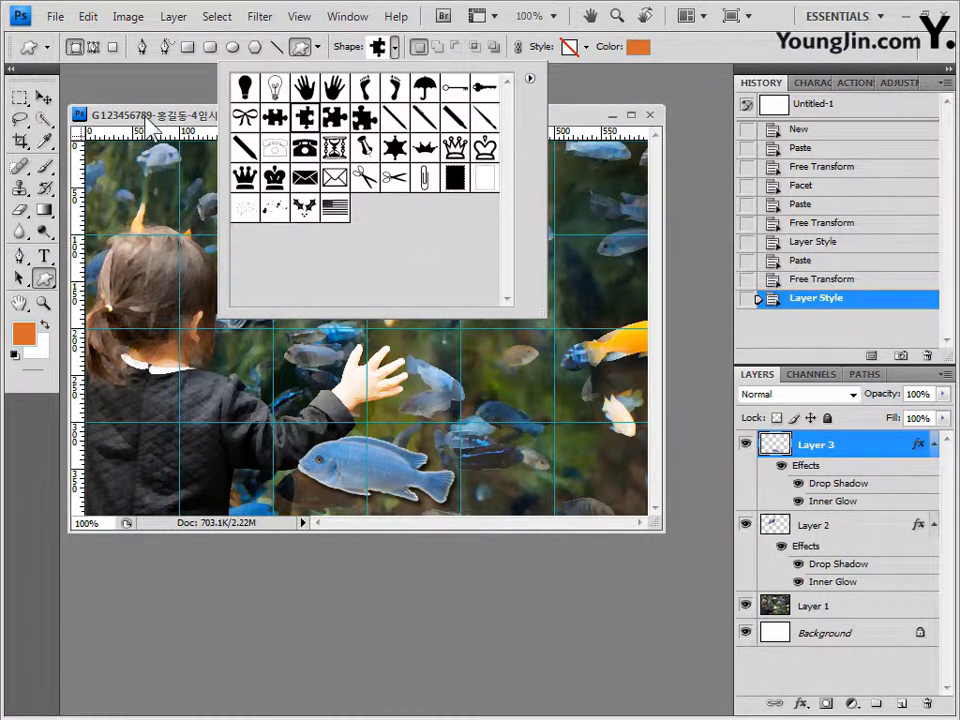
left_click(112, 108)
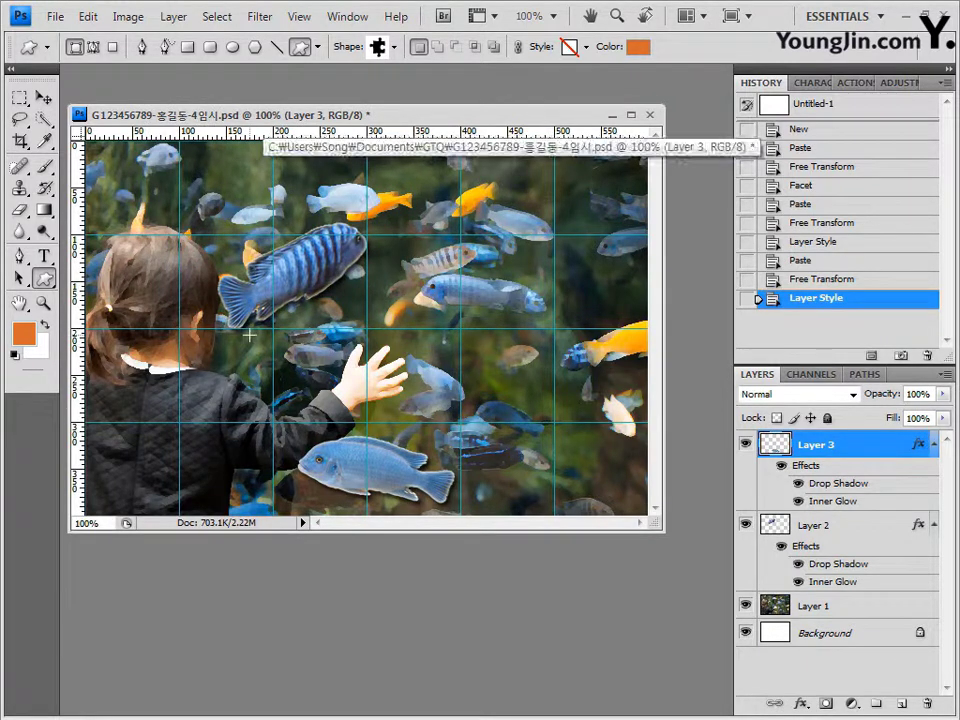
Draw an orange puzzle piece with no preset style over the girl's back as a shape layer.
left_click(586, 46)
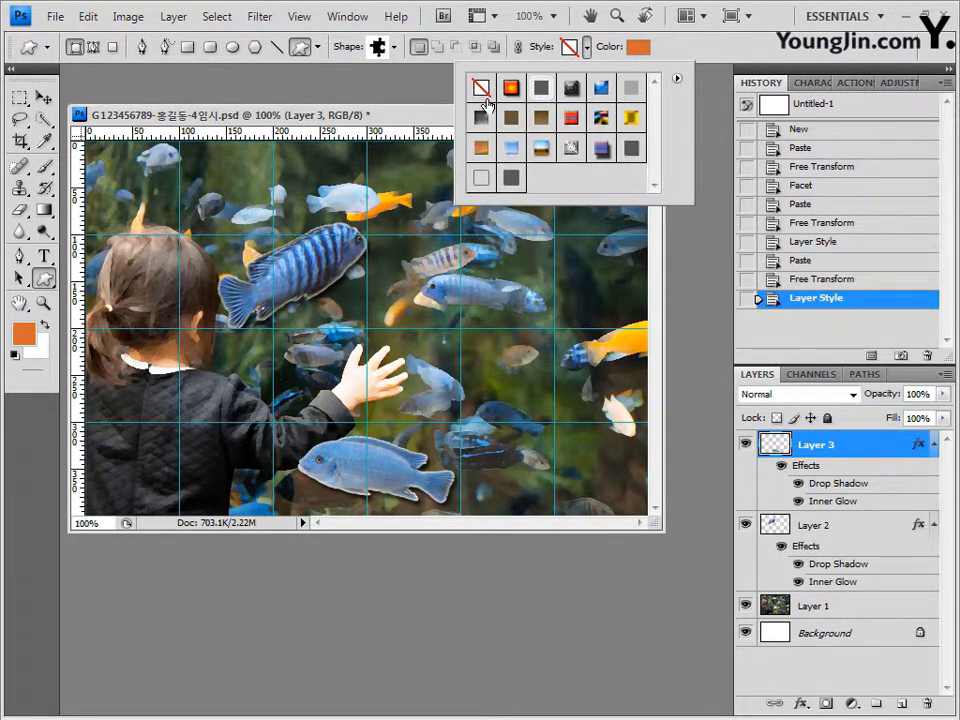
left_click(422, 123)
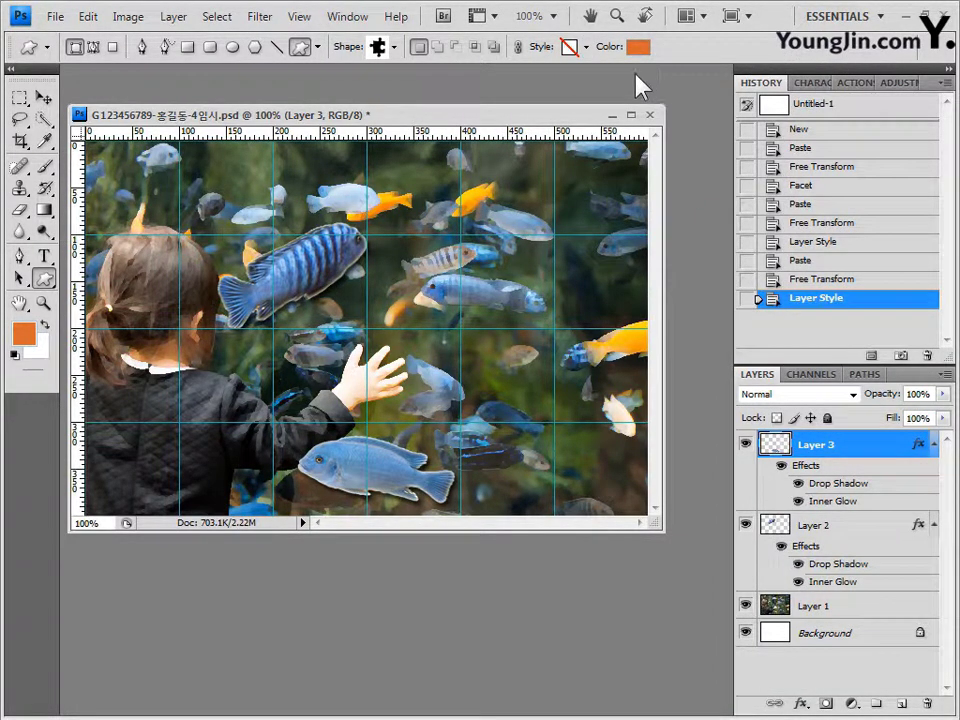
left_click_drag(116, 345, 218, 506)
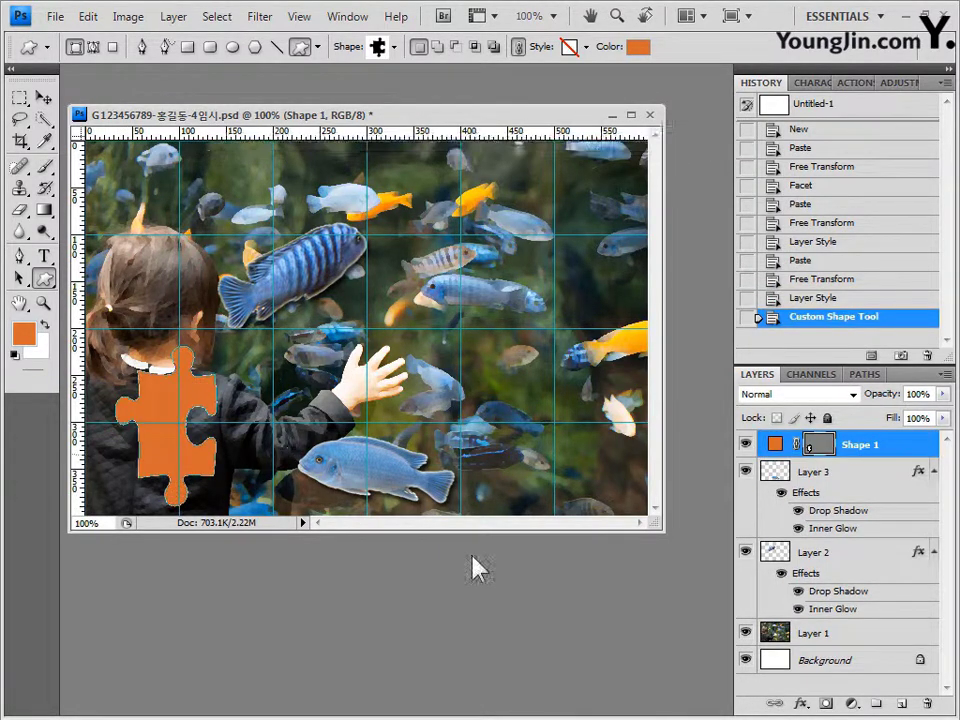
Add a 7 px white (#ffffff) outside Stroke and a default Bevel and Emboss to the puzzle piece layer.
left_click(801, 703)
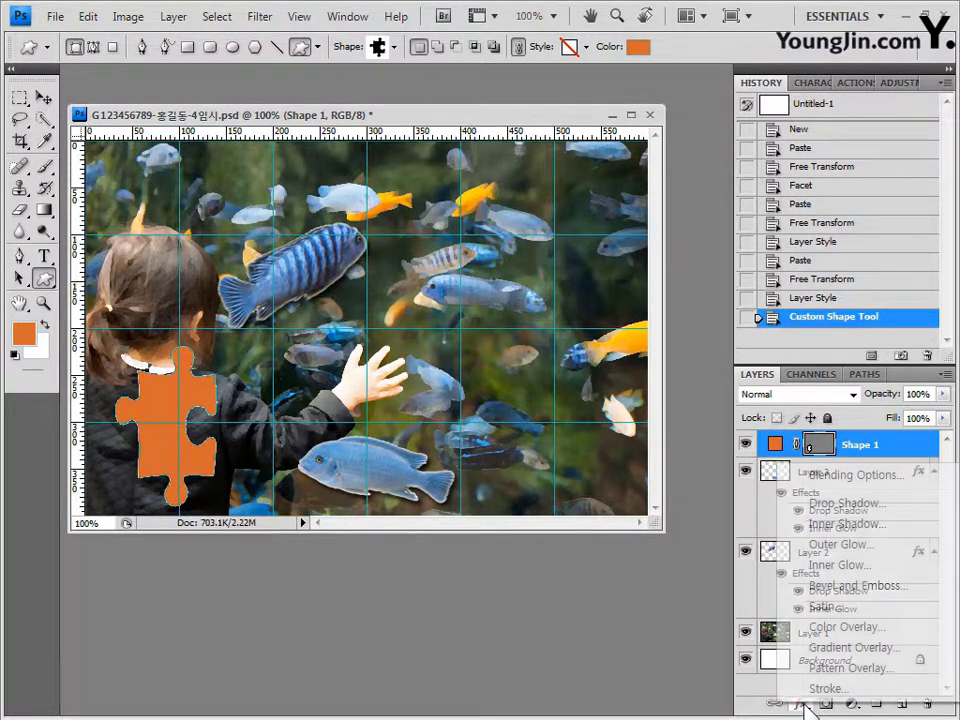
left_click(858, 689)
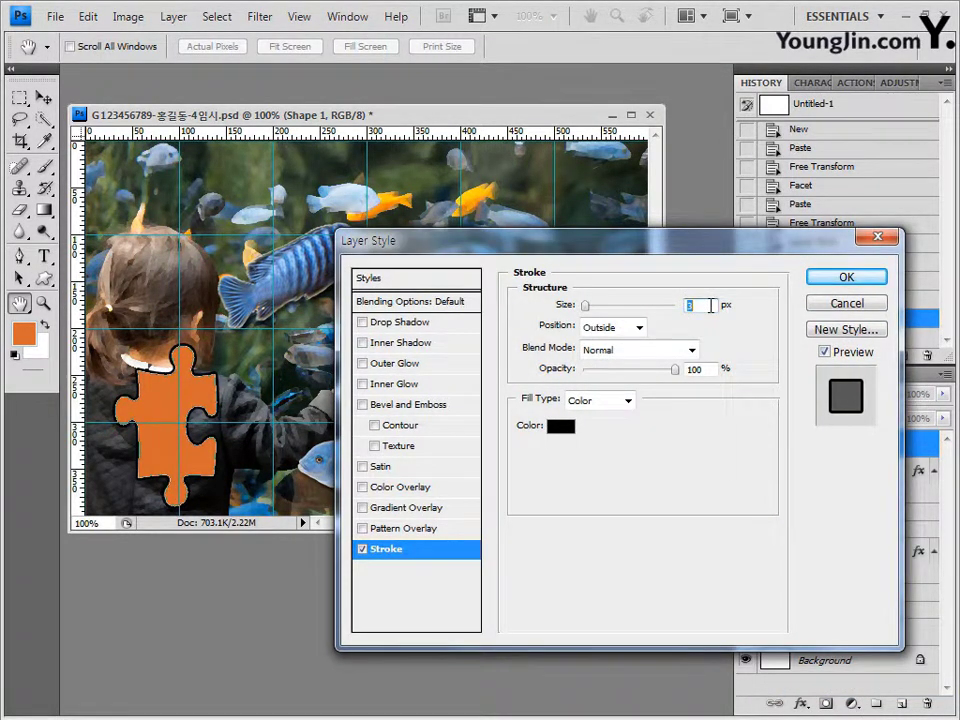
type("7")
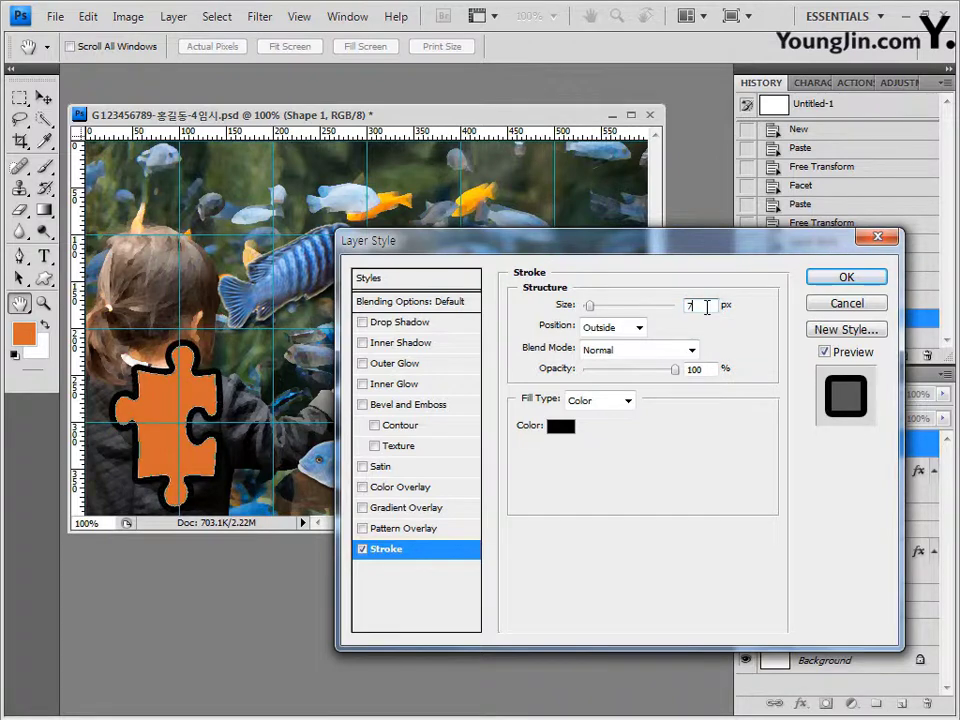
left_click(562, 428)
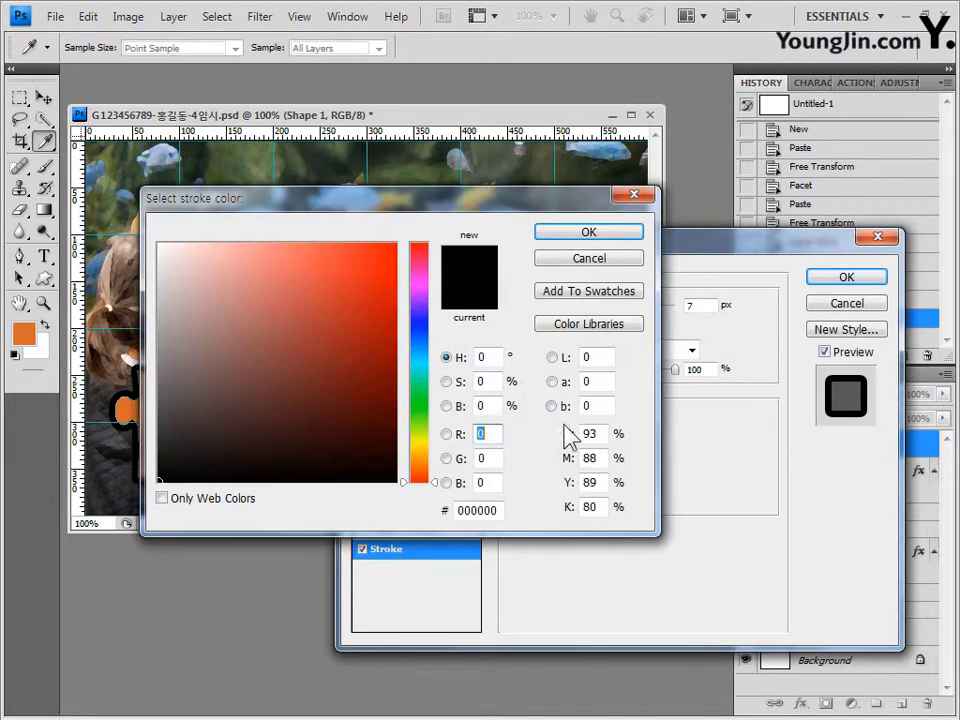
double_click(502, 514)
type("ffffff")
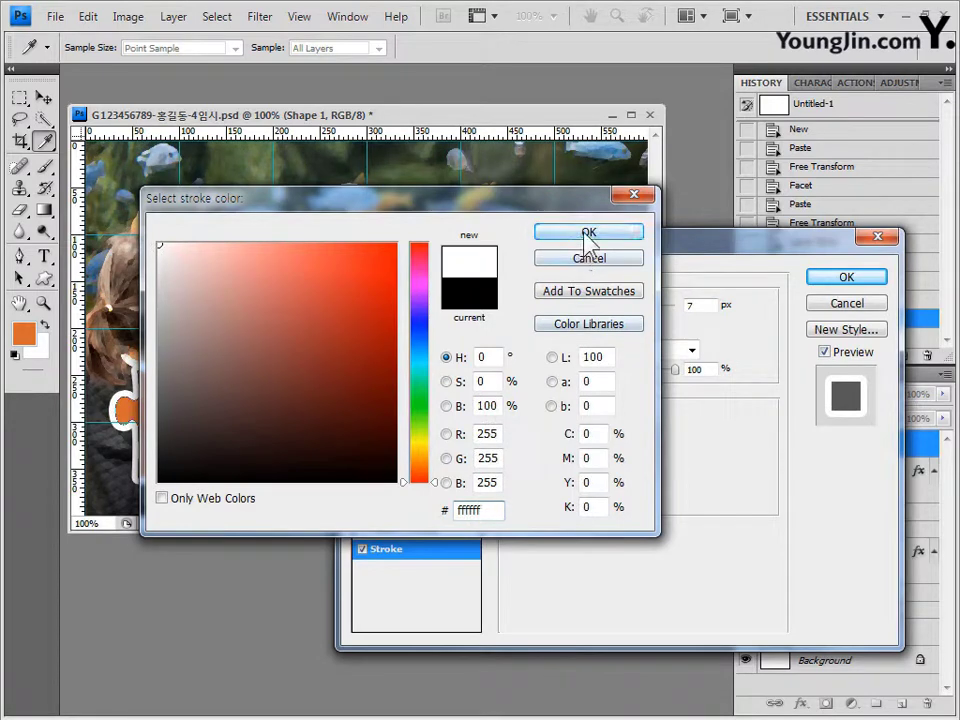
left_click(589, 232)
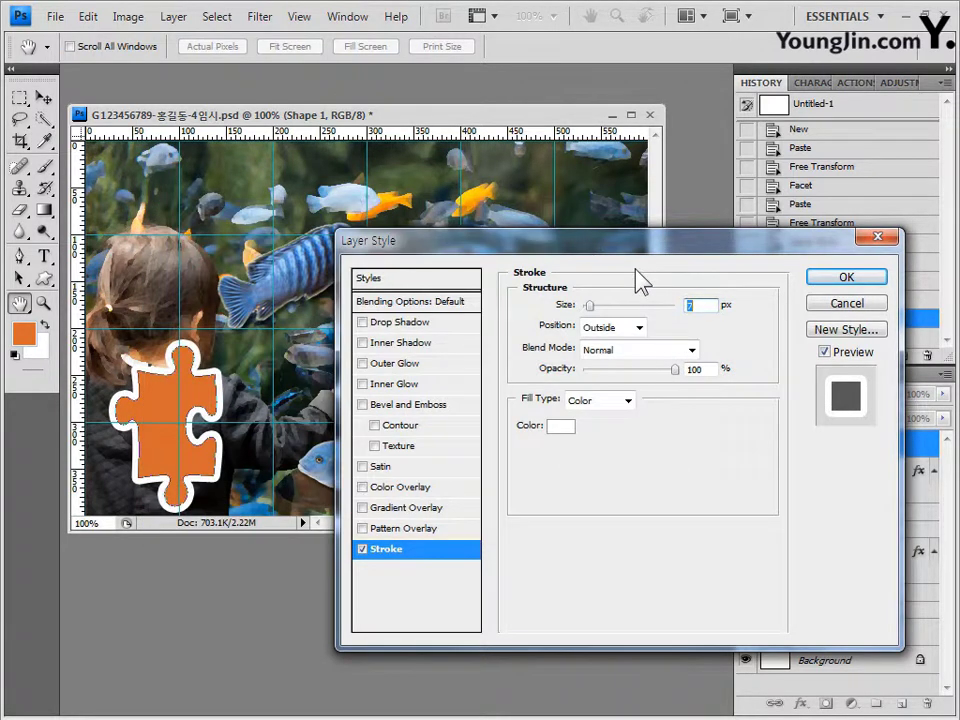
left_click(420, 405)
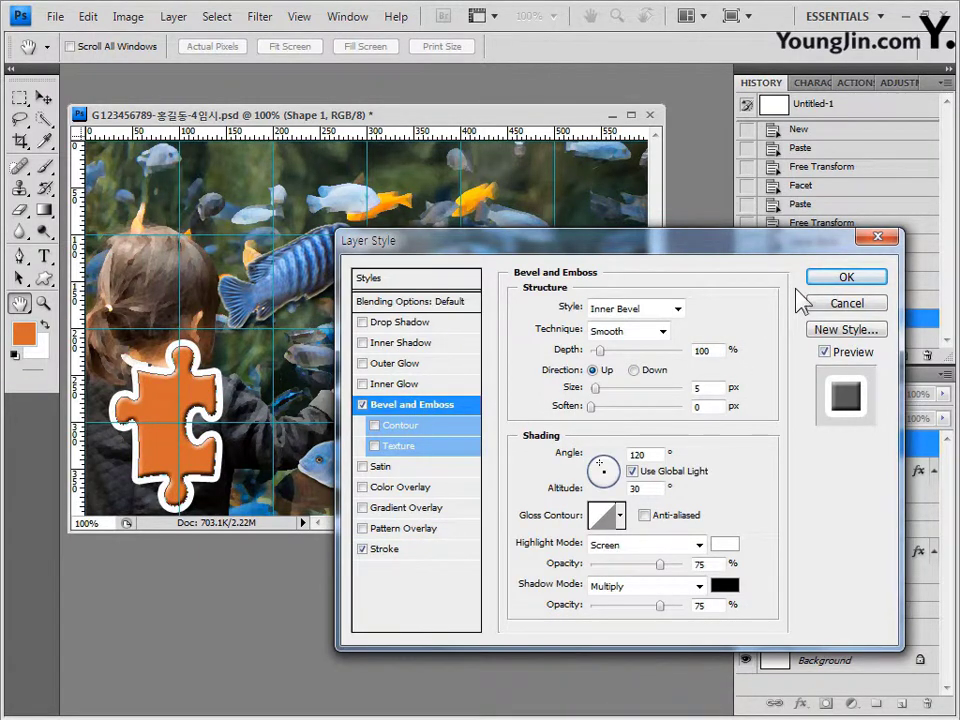
left_click(858, 284)
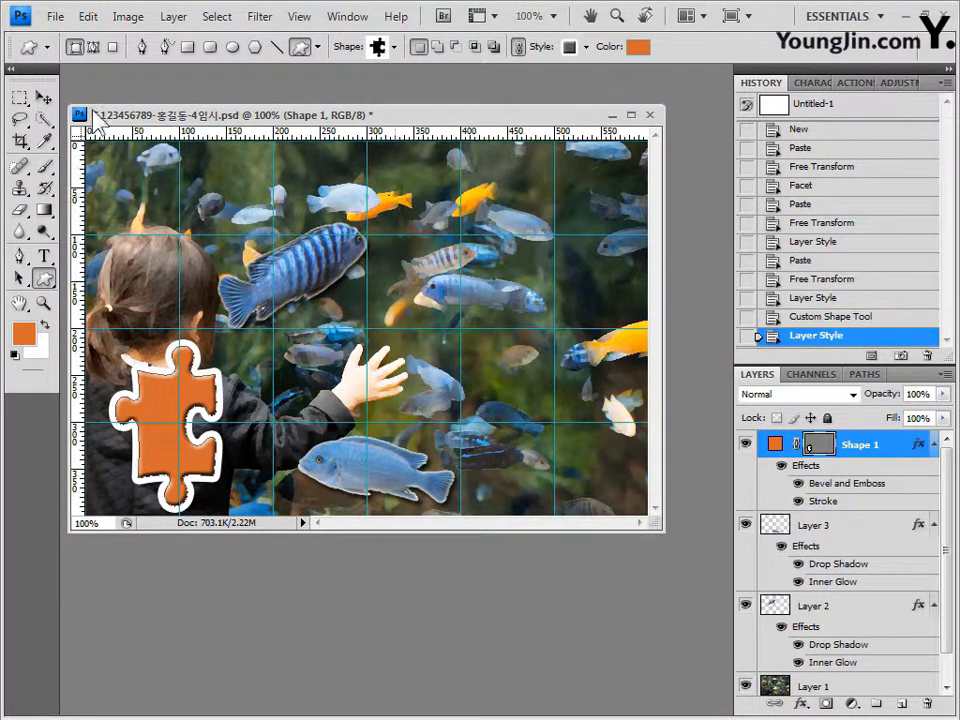
Reposition the puzzle piece on the girl's back and transform it to be slightly wider and shorter.
left_click(44, 97)
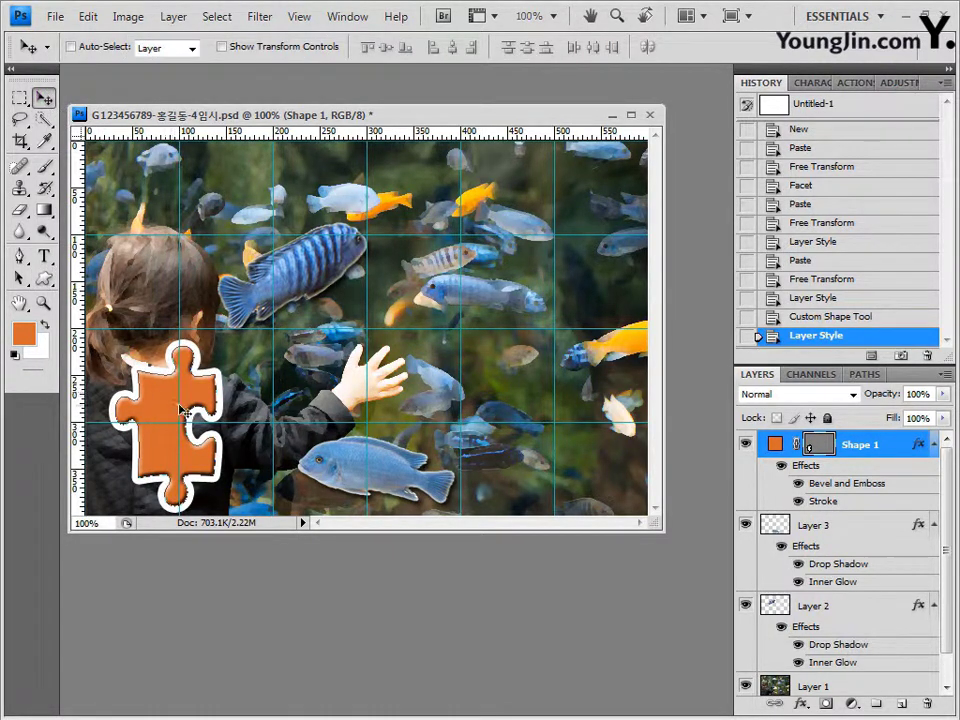
mouse_move(169, 398)
left_mouse_down()
mouse_move(157, 398)
mouse_move(185, 403)
left_mouse_up()
key("ctrl+t")
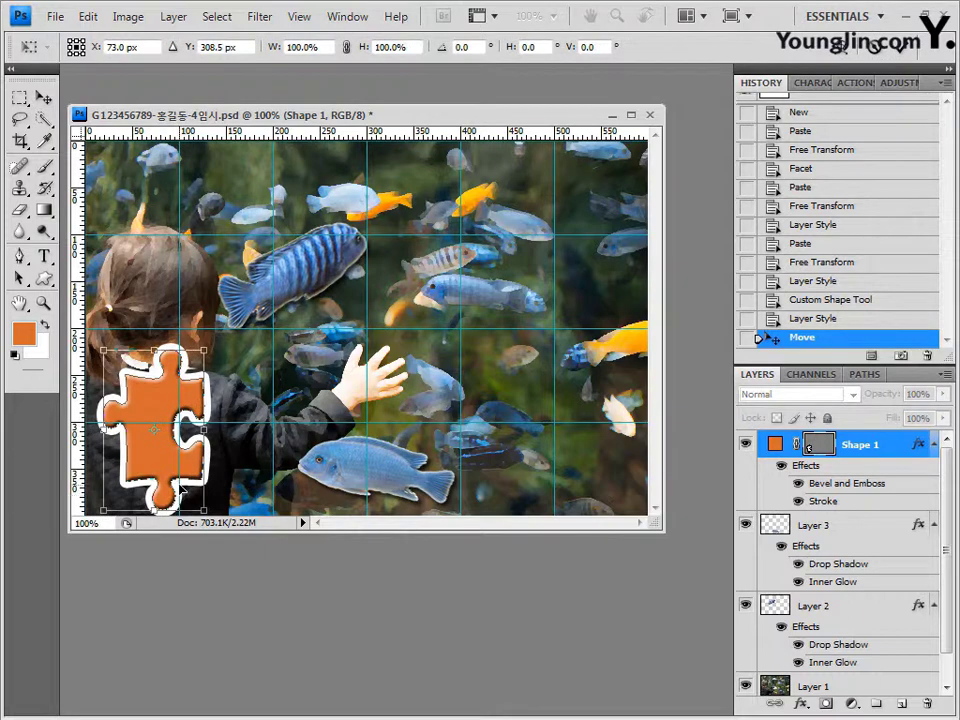
left_click_drag(138, 370, 178, 488)
key("Return")
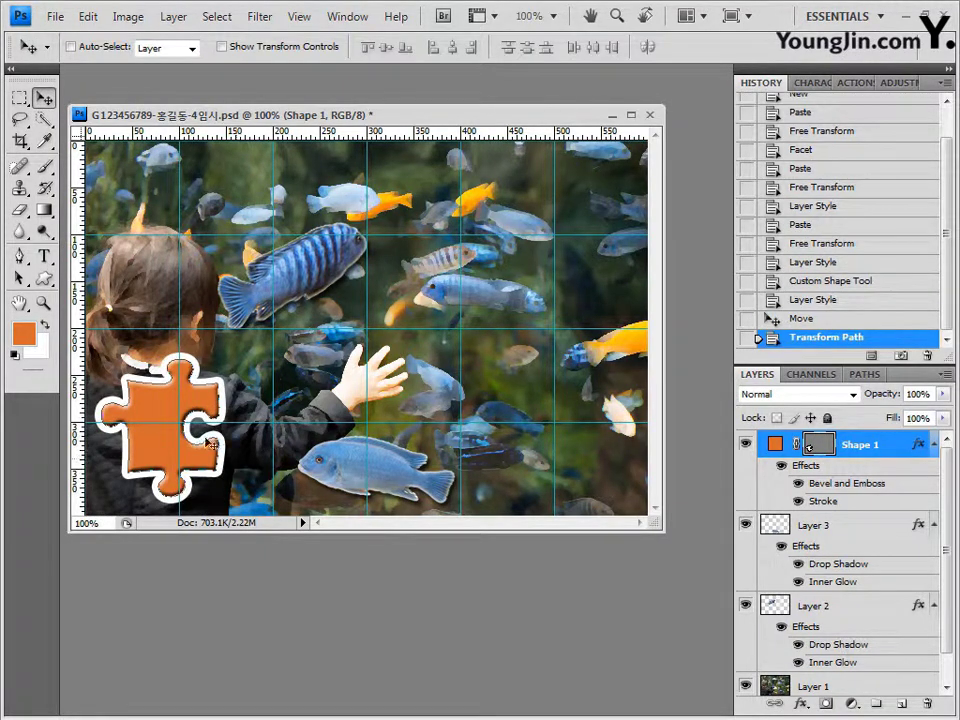
Open 2급-11.jpg, copy the whole image, close it and paste it into the -4임시 document as a new layer.
key("alt+Tab")
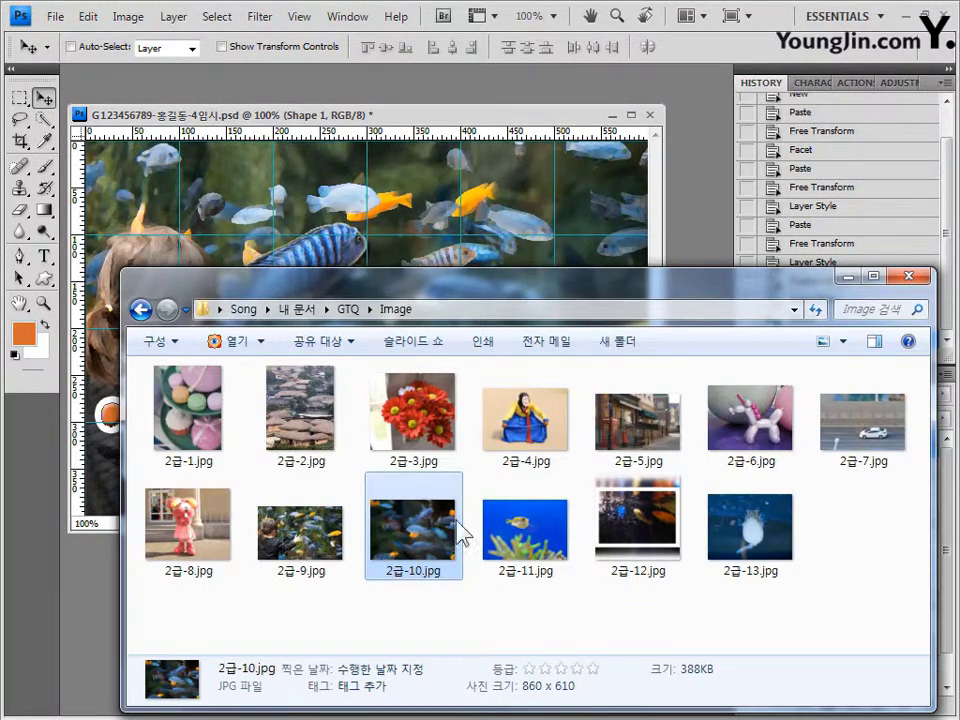
left_click_drag(538, 545, 688, 238)
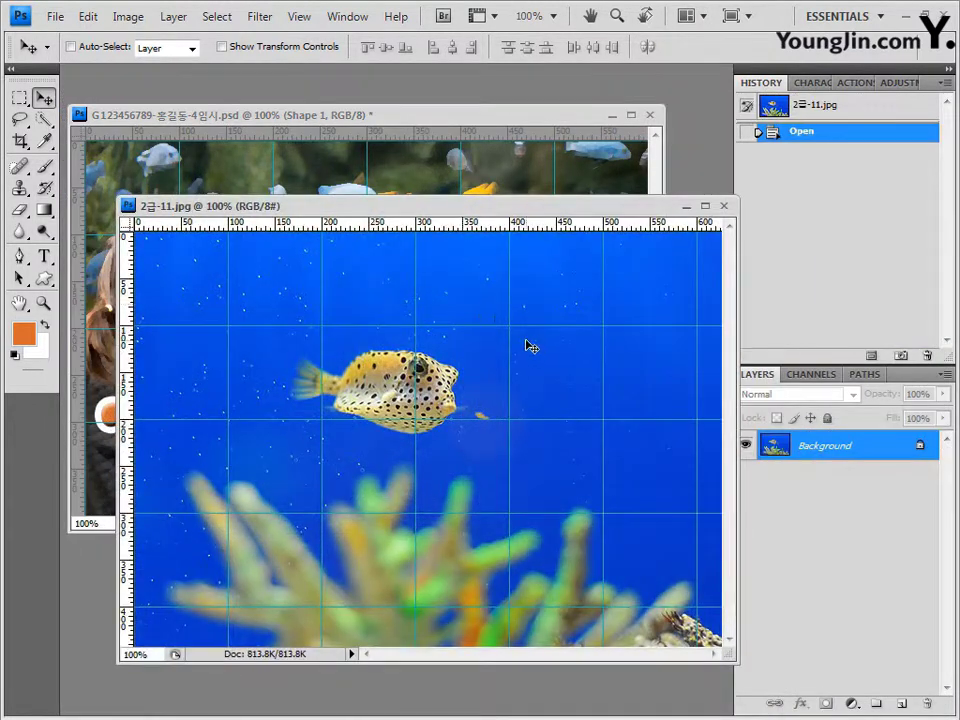
key("ctrl+a")
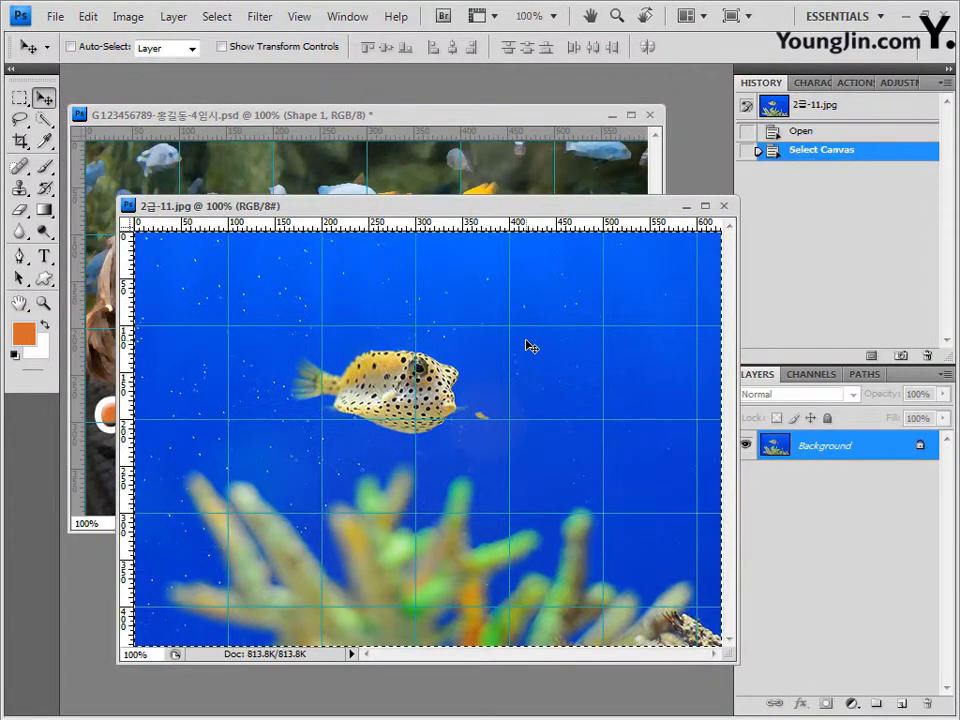
left_click(724, 207)
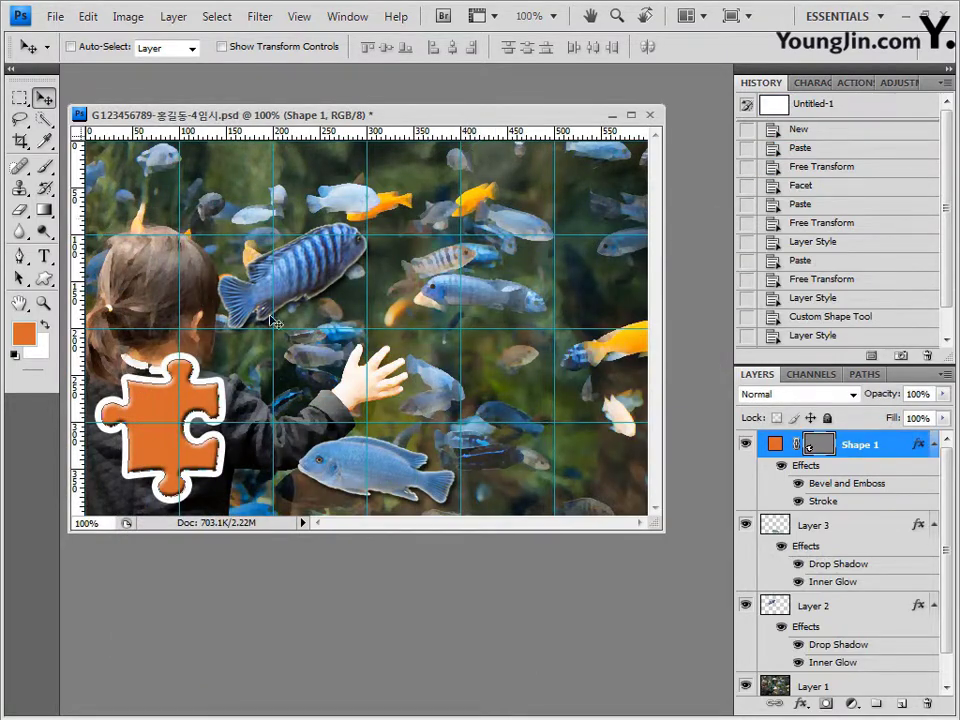
key("ctrl+v")
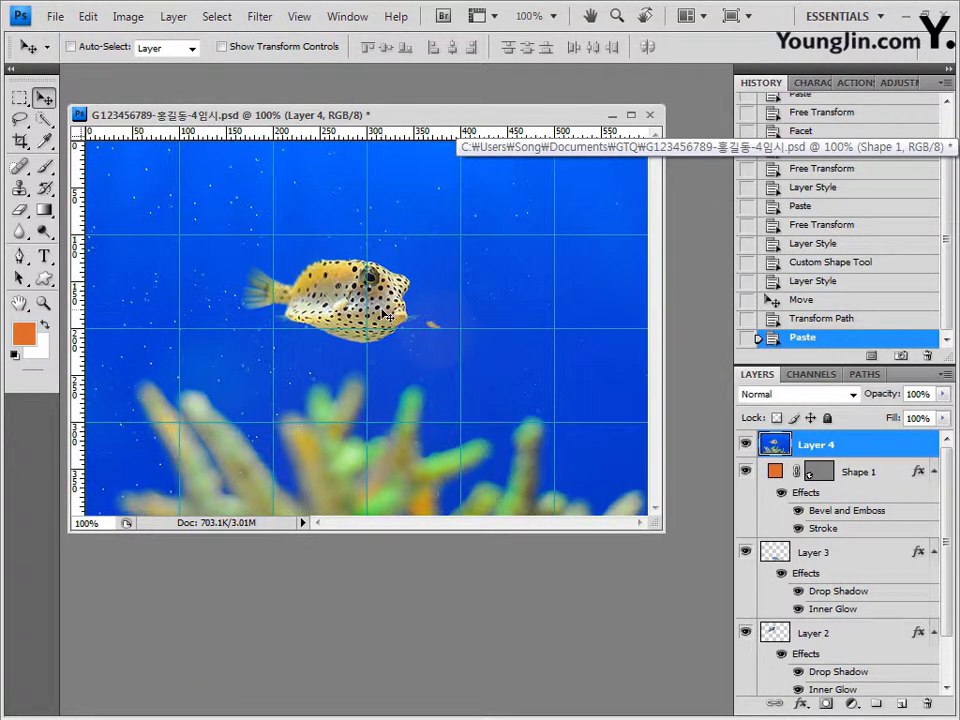
Scale the pasted yellow spotted fish image to 65% and position it so that it covers the puzzle piece.
key("ctrl+t")
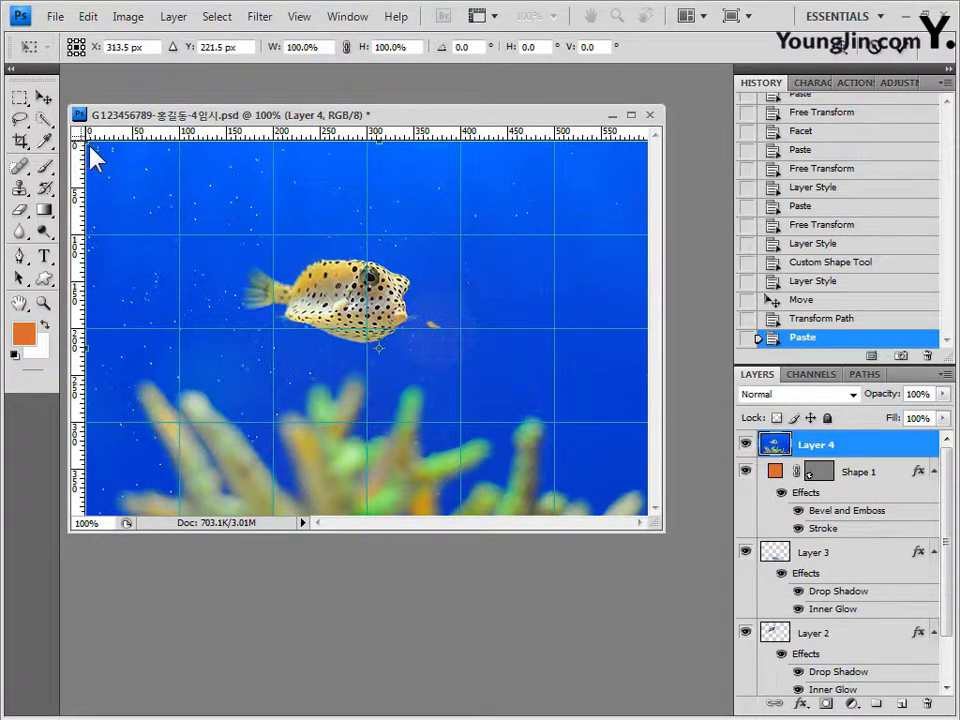
left_click_drag(102, 155, 226, 240)
left_click_drag(452, 370, 333, 415)
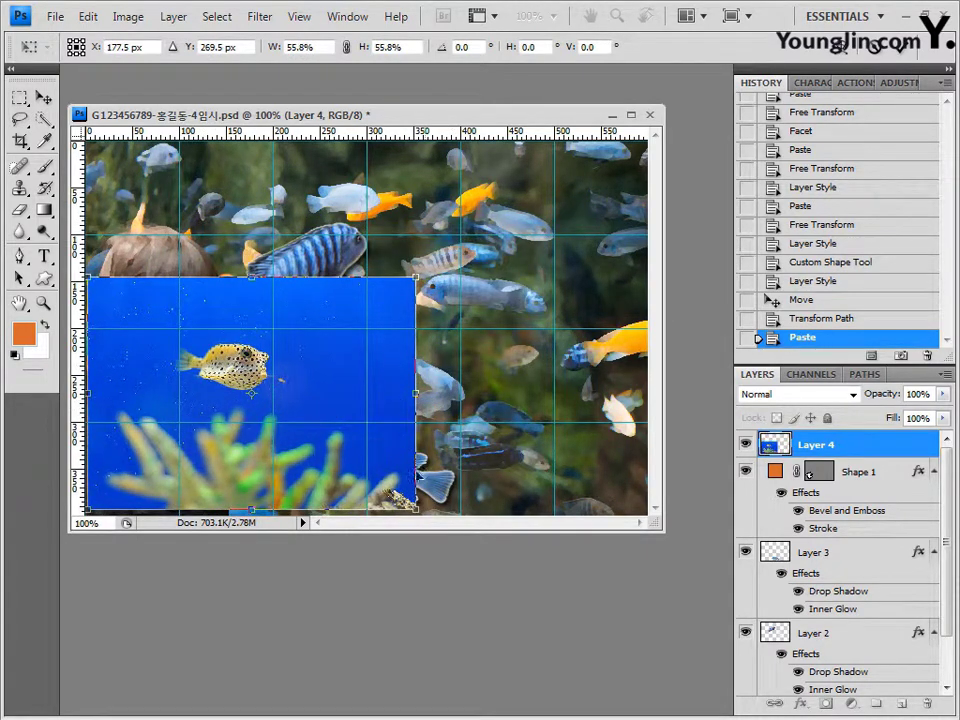
left_click_drag(409, 508, 443, 528)
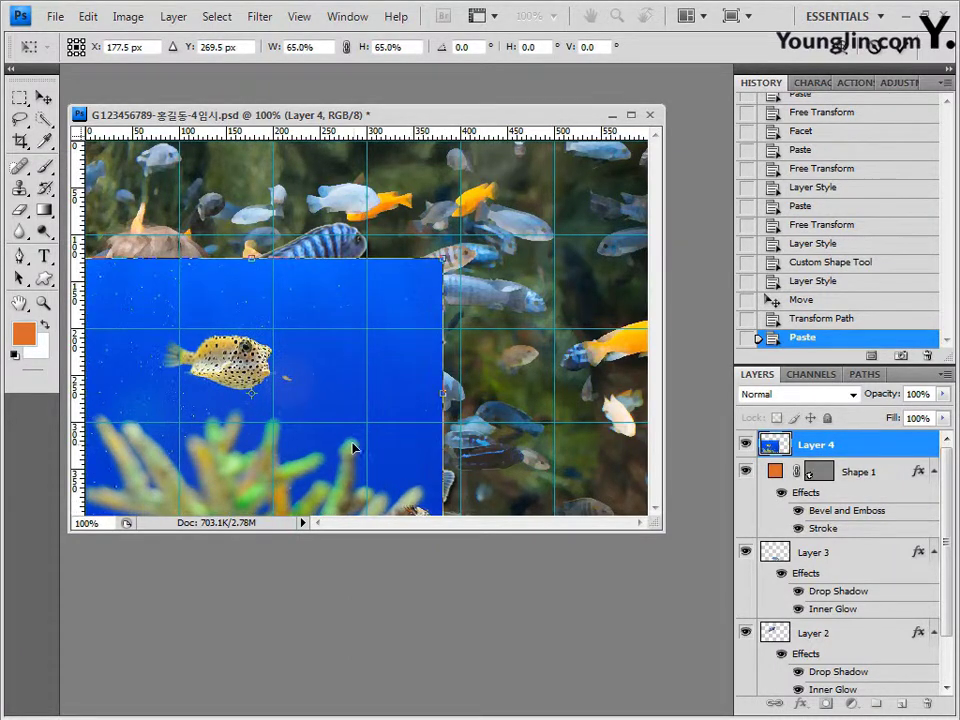
key("Return")
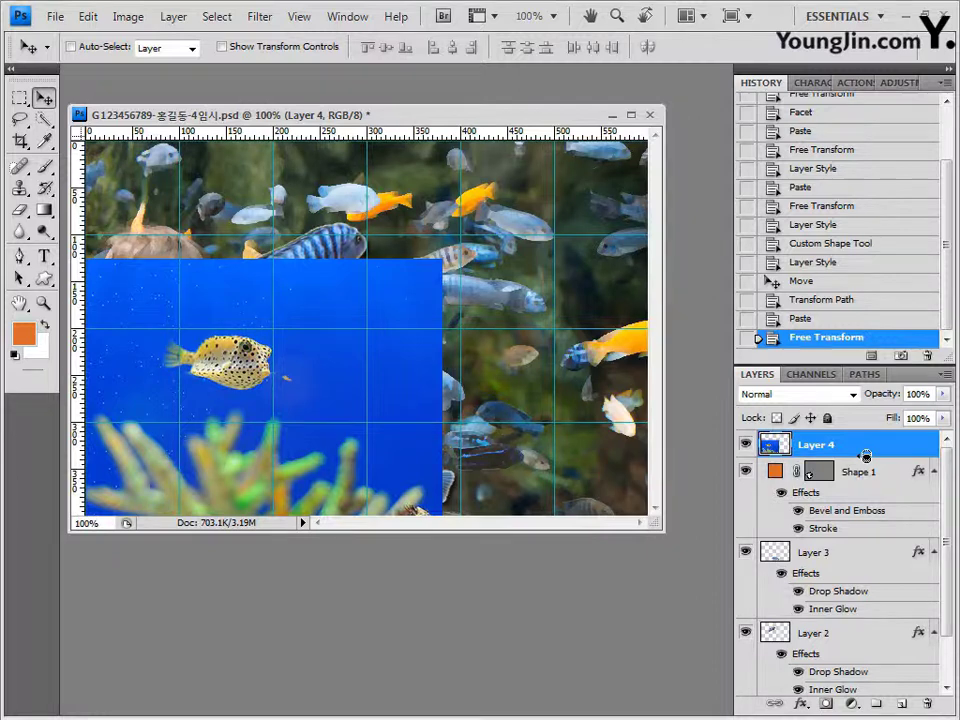
Clip the yellow spotted fish image to the puzzle piece and scale it down so the fish and coral sit inside the piece.
left_click(866, 456, "alt")
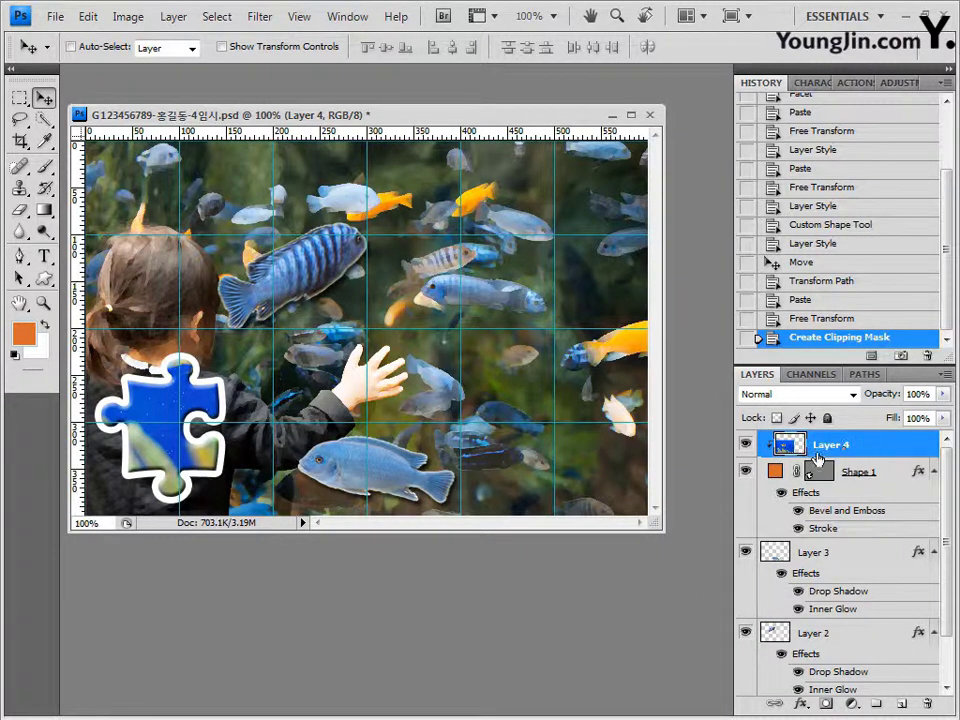
key("ctrl+t")
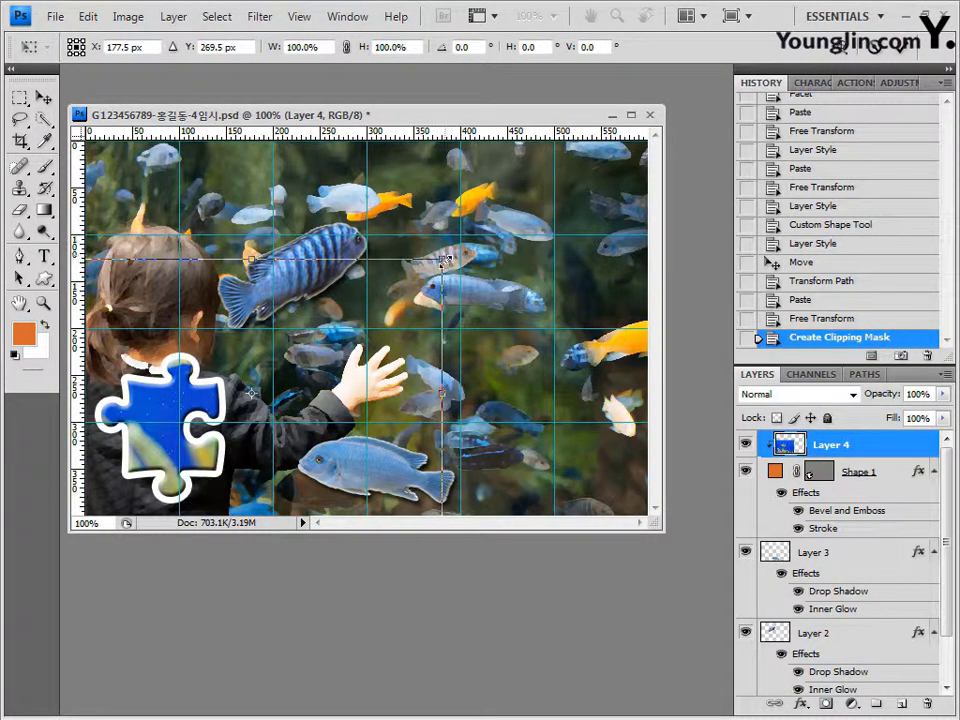
left_click_drag(443, 260, 372, 308)
left_click_drag(326, 383, 265, 415)
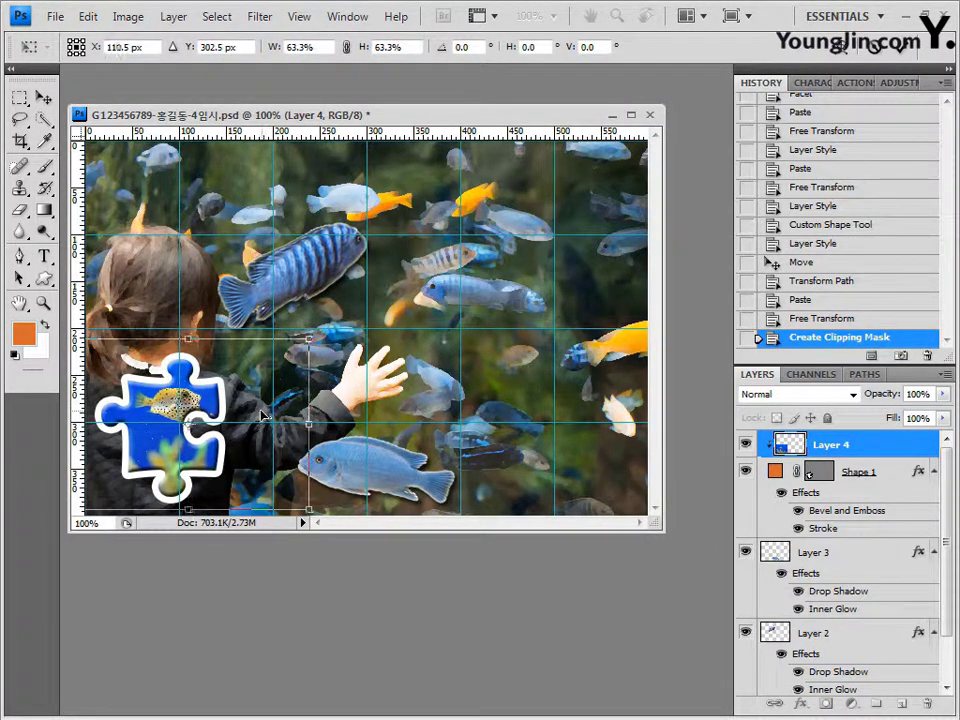
left_click_drag(311, 339, 272, 357)
key("Return")
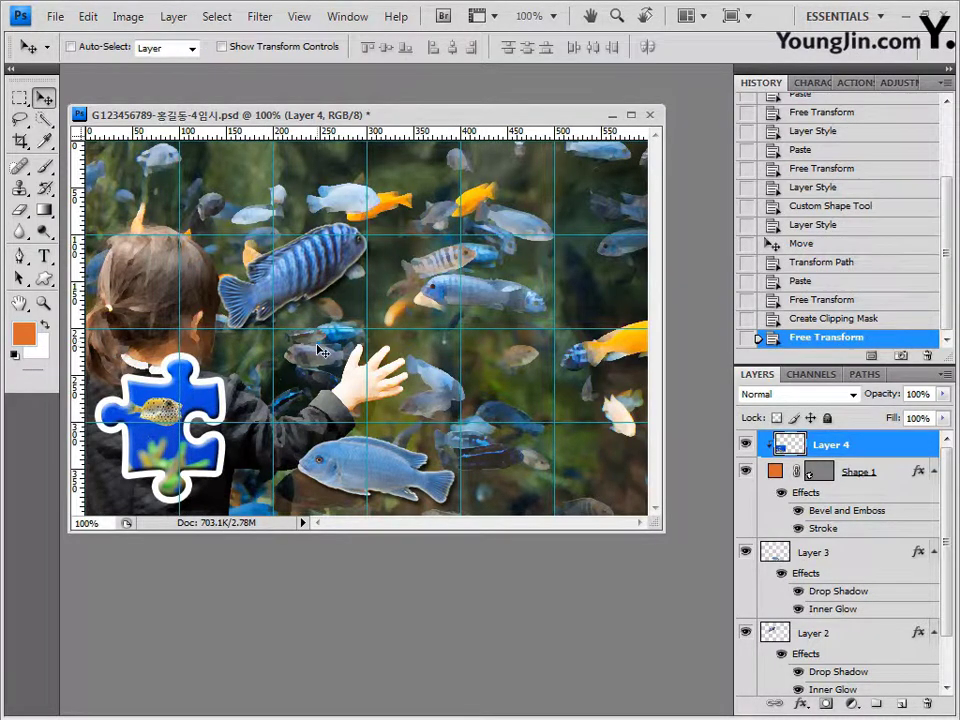
Apply the Add Noise filter to the clipped fish image with an amount of 20% and Uniform distribution.
left_click(262, 22)
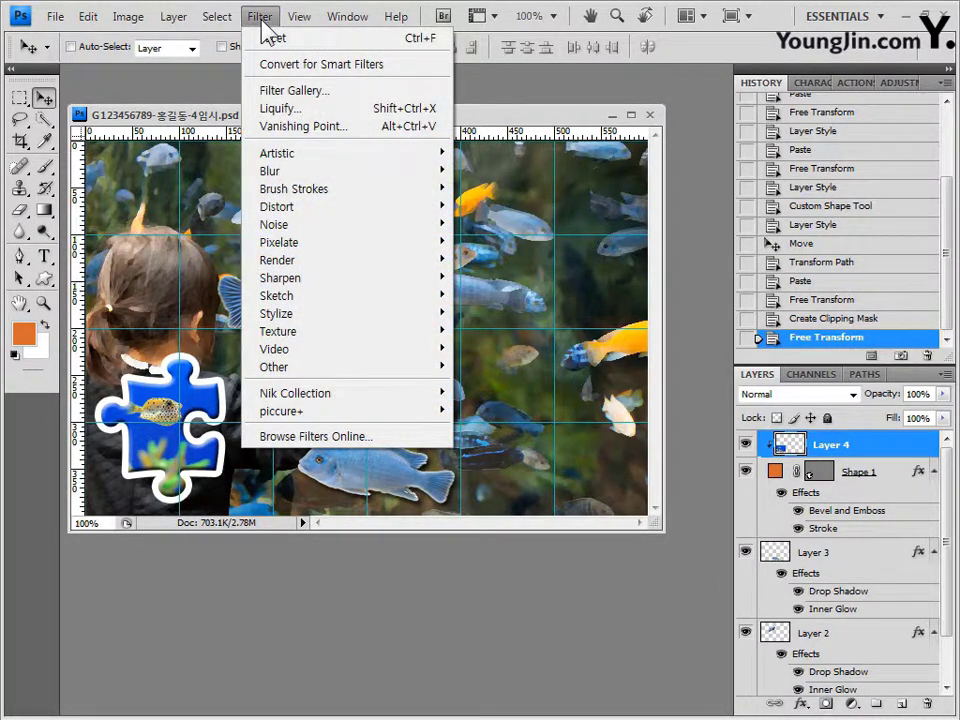
mouse_move(298, 226)
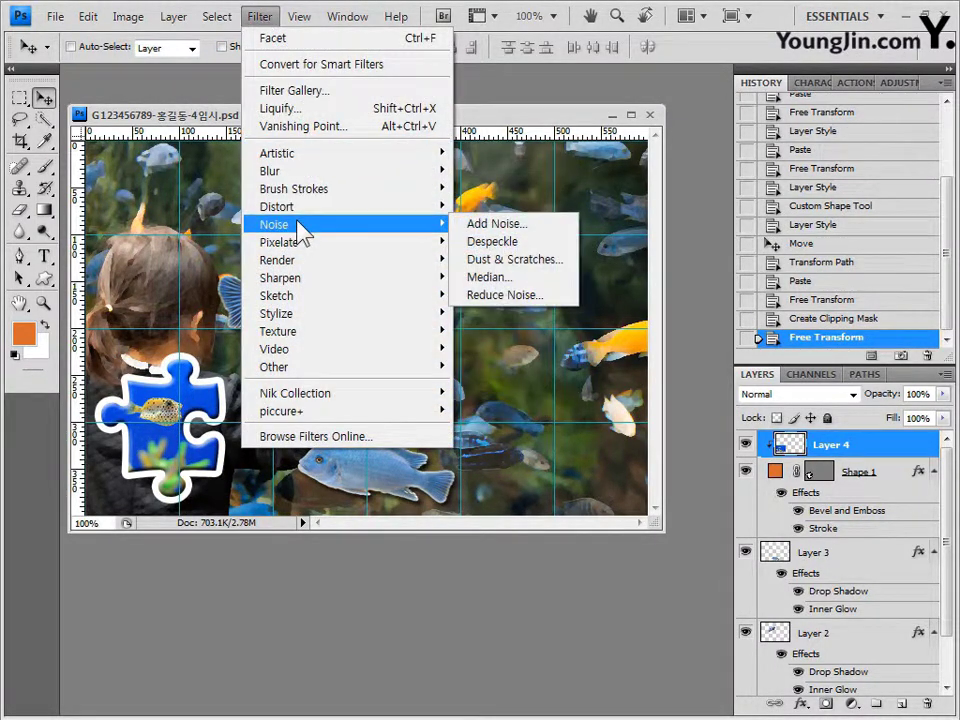
left_click(517, 228)
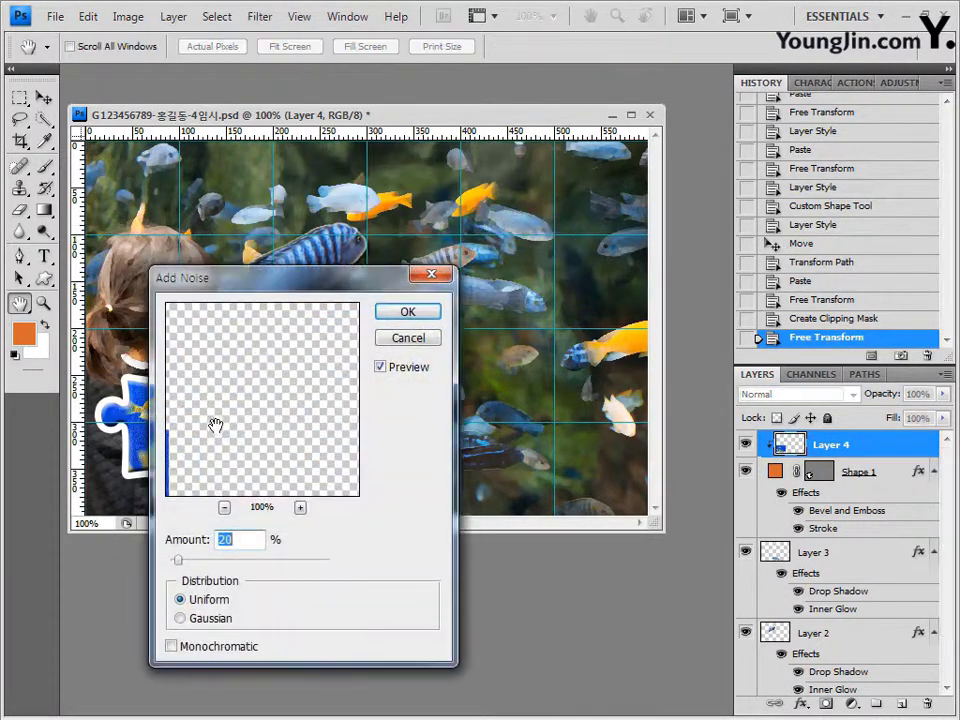
left_click_drag(300, 277, 506, 229)
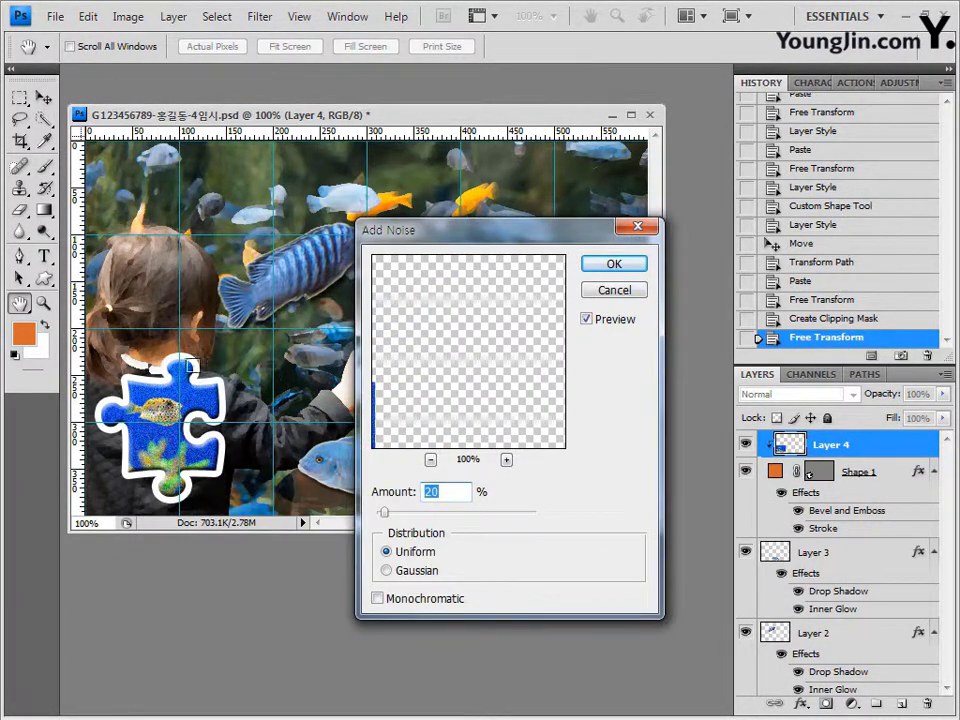
left_click(636, 270)
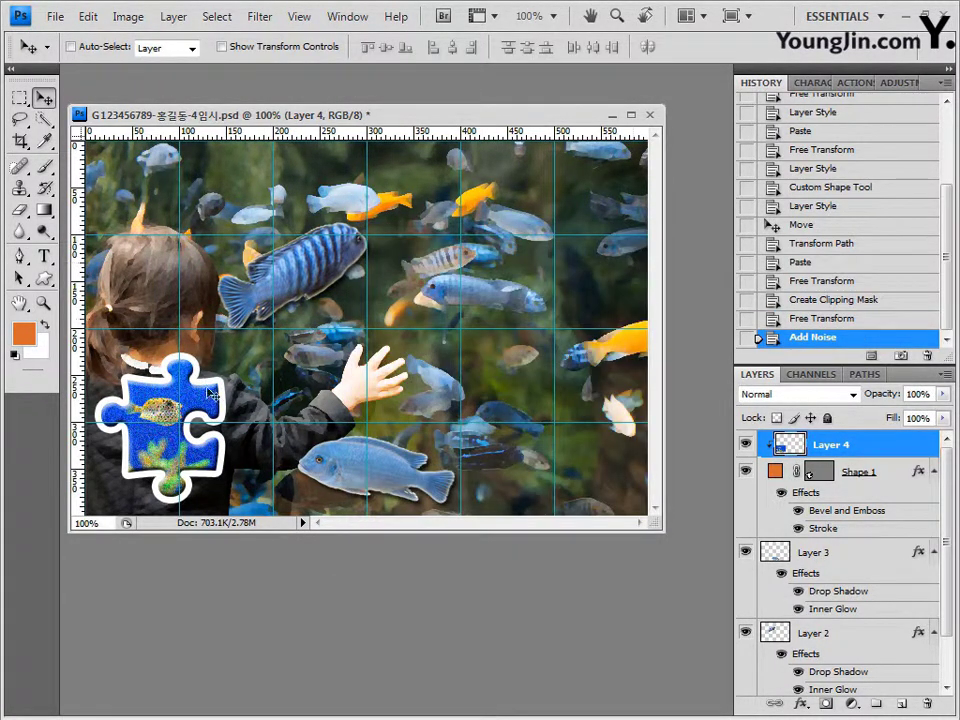
Open 2급-12.jpg from the Image folder, hide its guides and widen its document window around the canvas.
key("alt+Tab")
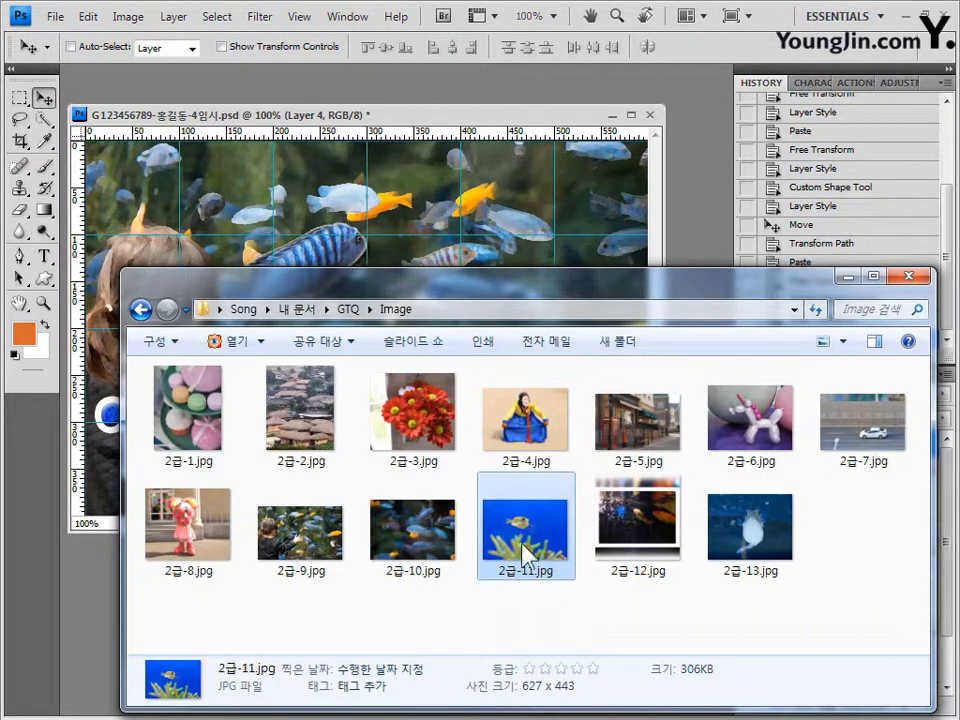
left_click_drag(637, 525, 587, 175)
mouse_move(251, 82)
left_mouse_down()
mouse_move(265, 172)
mouse_move(262, 158)
left_mouse_up()
left_click(44, 119)
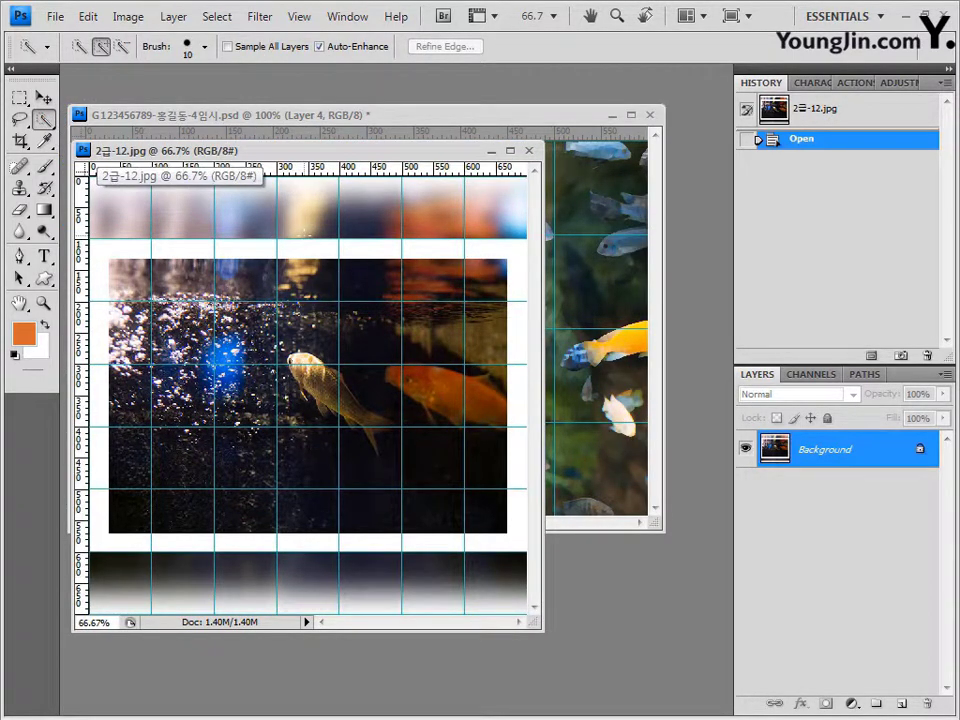
key("ctrl+h")
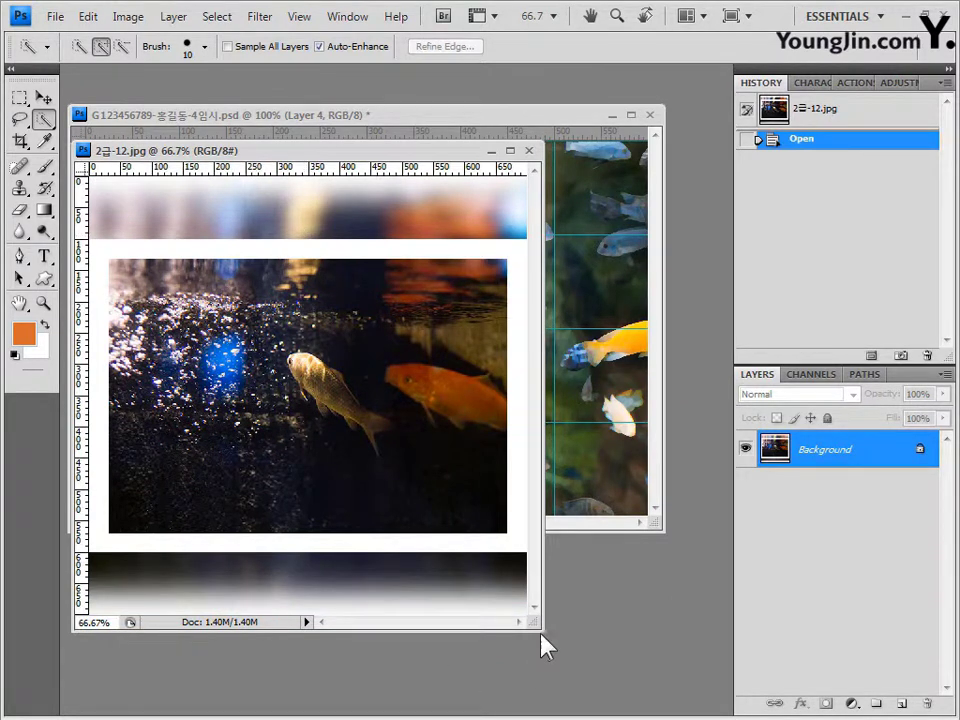
left_click_drag(549, 641, 692, 636)
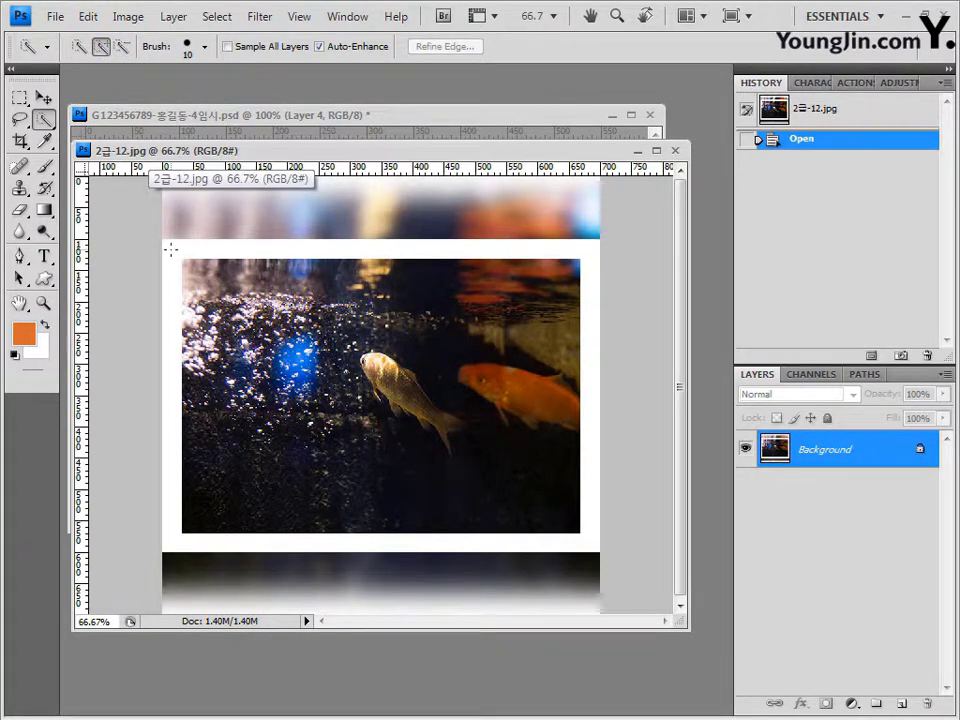
Select the goldfish photo together with its white frame using Quick Selection, excluding the blurred bands above and below.
left_click_drag(170, 248, 560, 250)
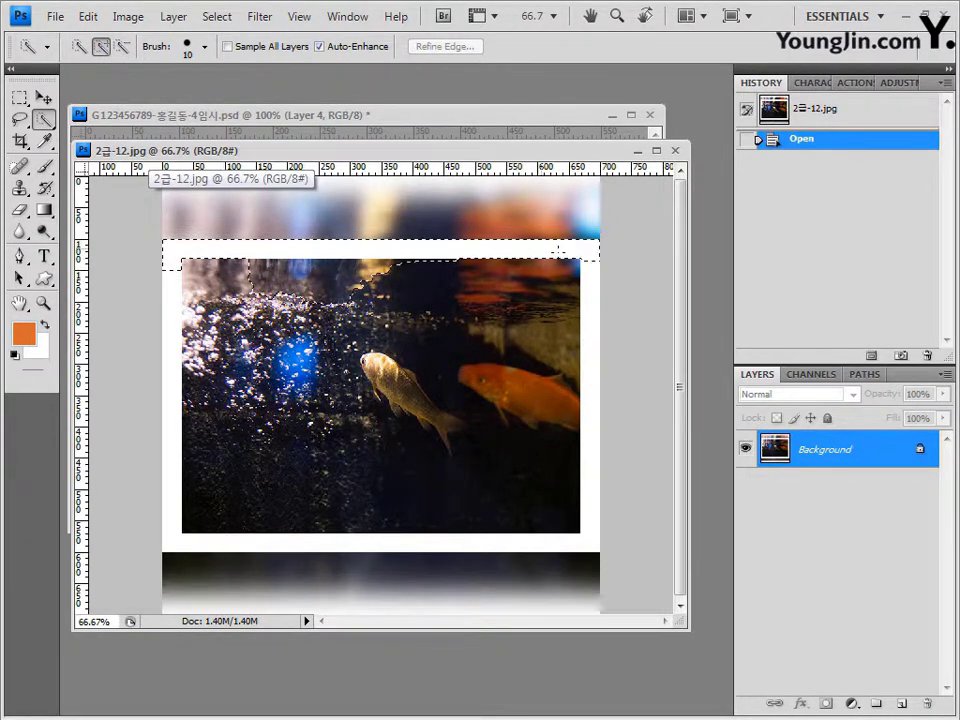
left_click_drag(580, 297, 586, 472)
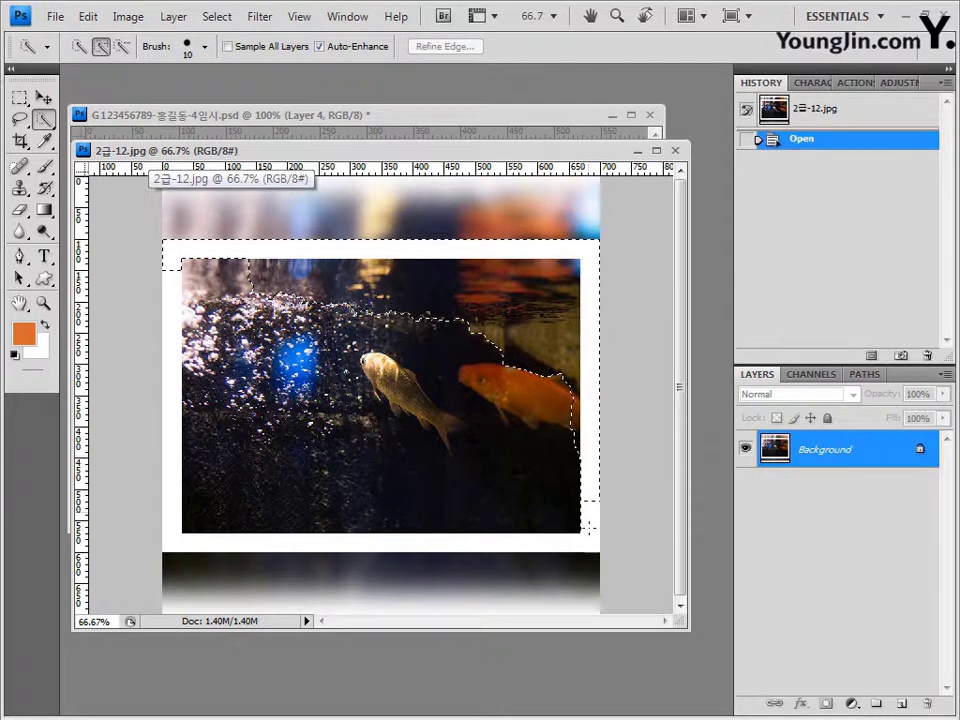
left_click_drag(588, 527, 583, 543)
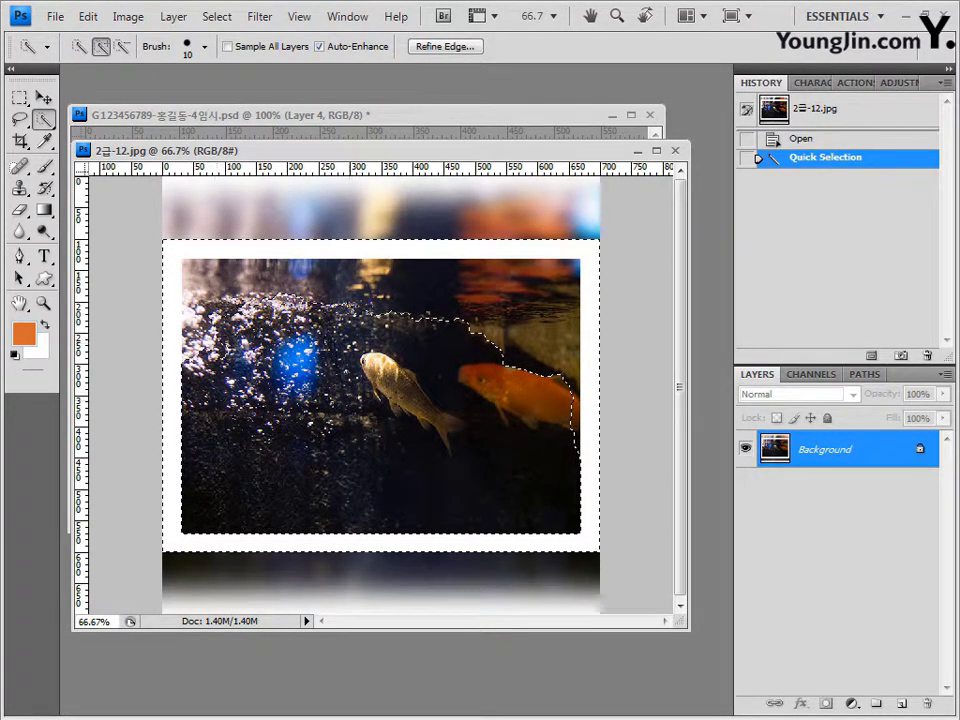
left_click_drag(215, 240, 245, 317)
left_click_drag(425, 190, 563, 253)
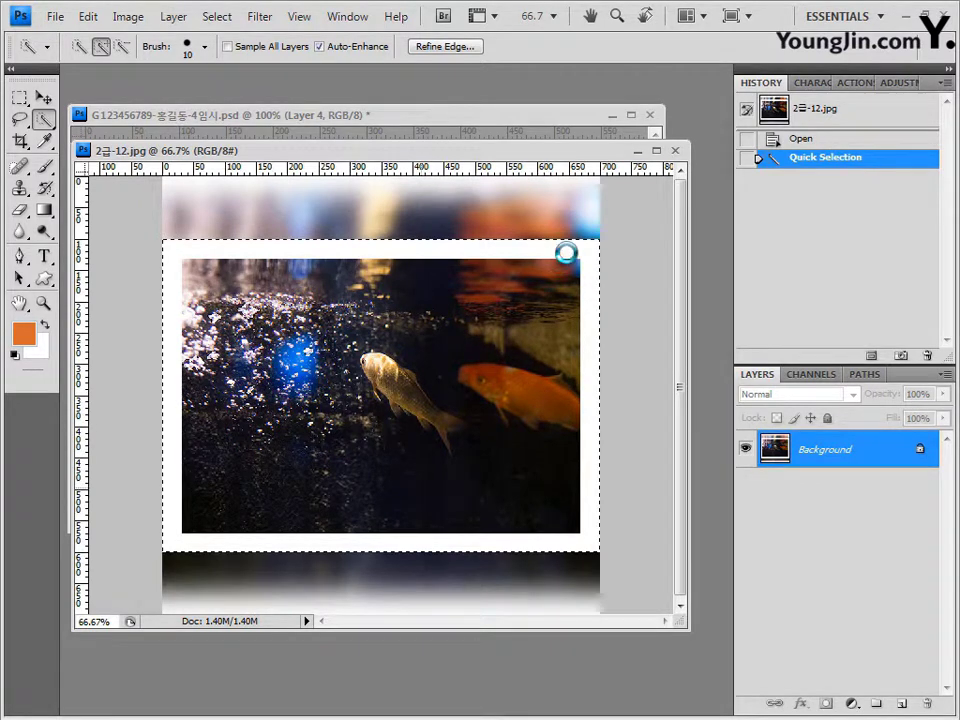
Close the source file, paste the framed photo into the -4임시 composite, scale it to 43.2% and rotate it 10.1° over the right side.
left_click(677, 149)
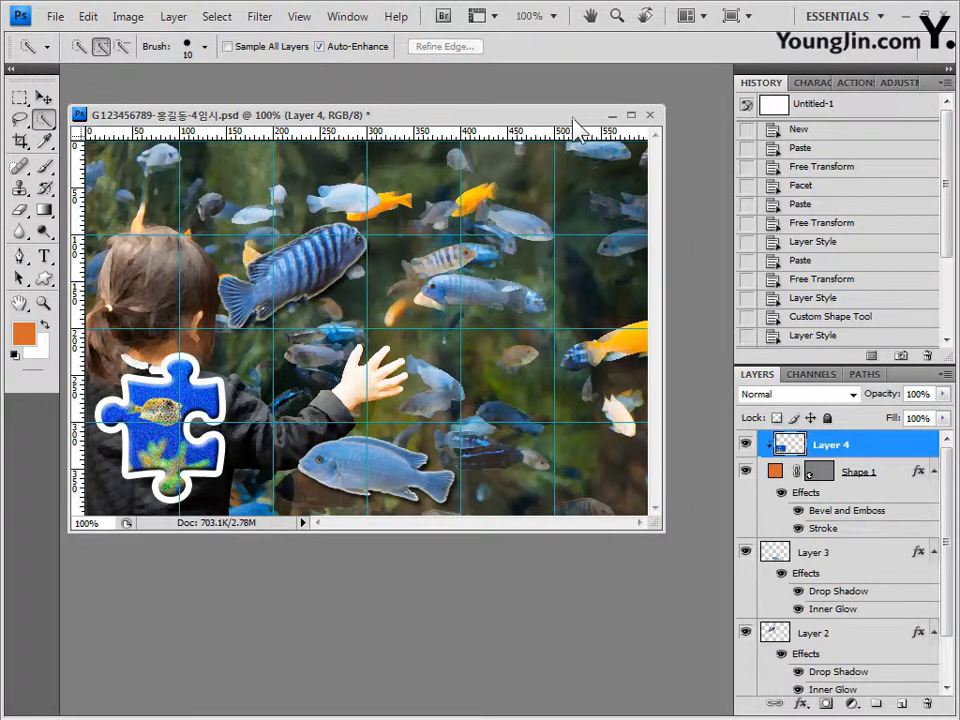
key("ctrl+v")
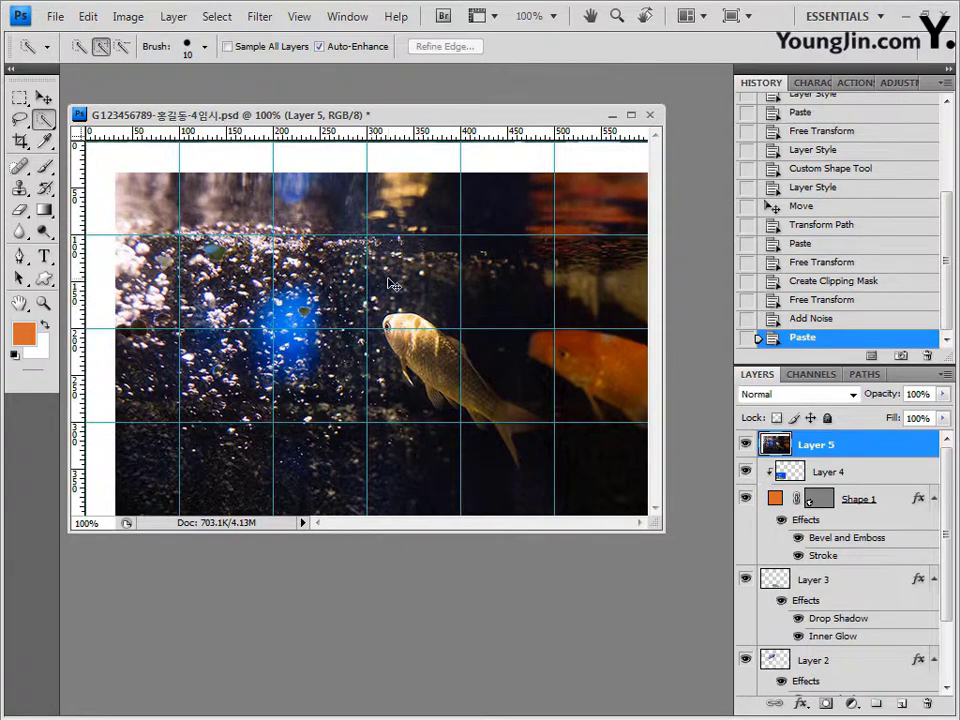
key("ctrl+t")
left_click_drag(92, 146, 251, 260)
left_click_drag(482, 398, 528, 402)
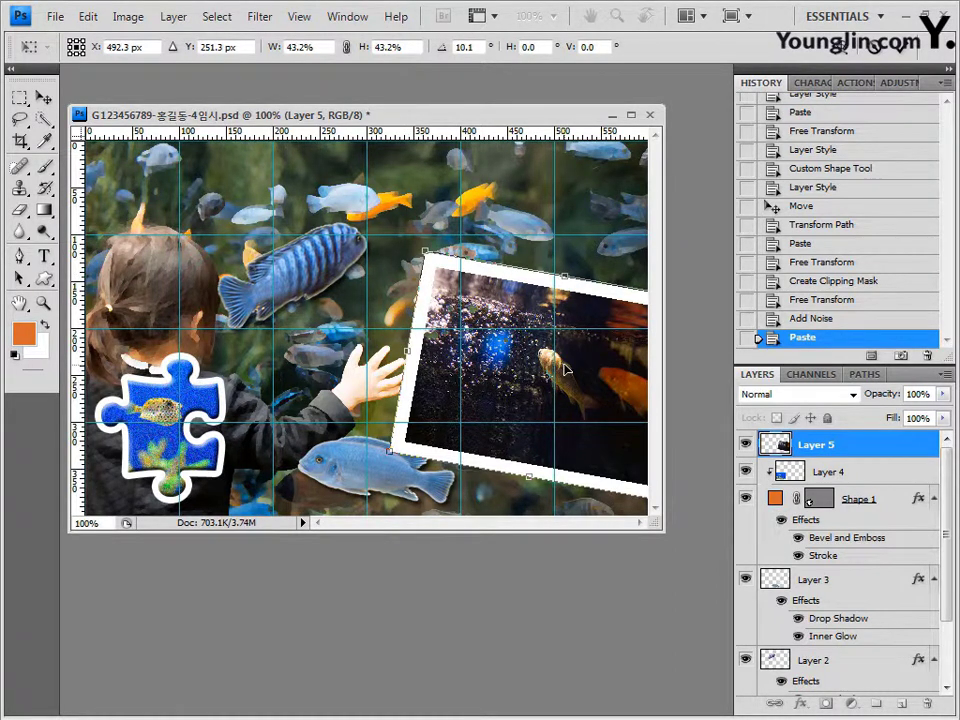
key("Return")
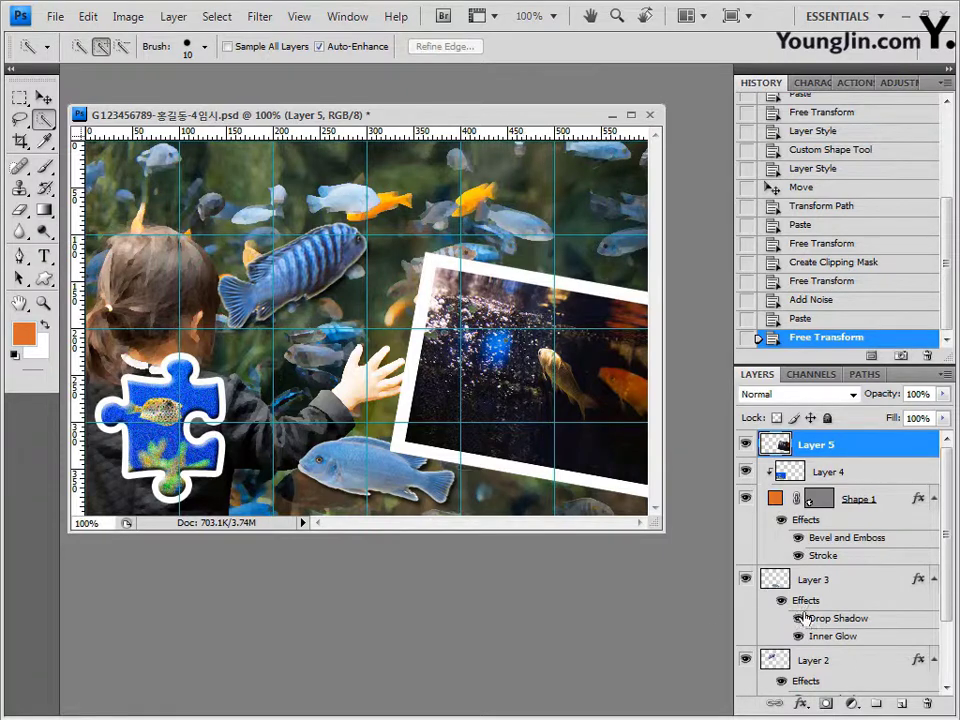
Add a default Inner Shadow to the framed photo layer and set the layer's opacity to 70%.
left_click(812, 705)
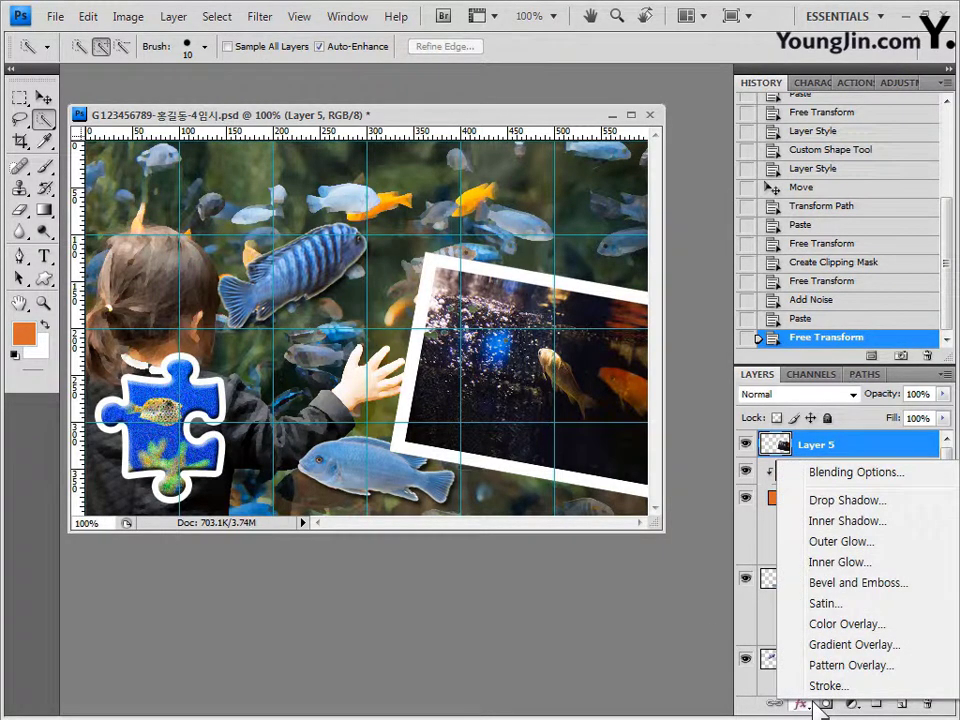
left_click(862, 522)
left_click(871, 283)
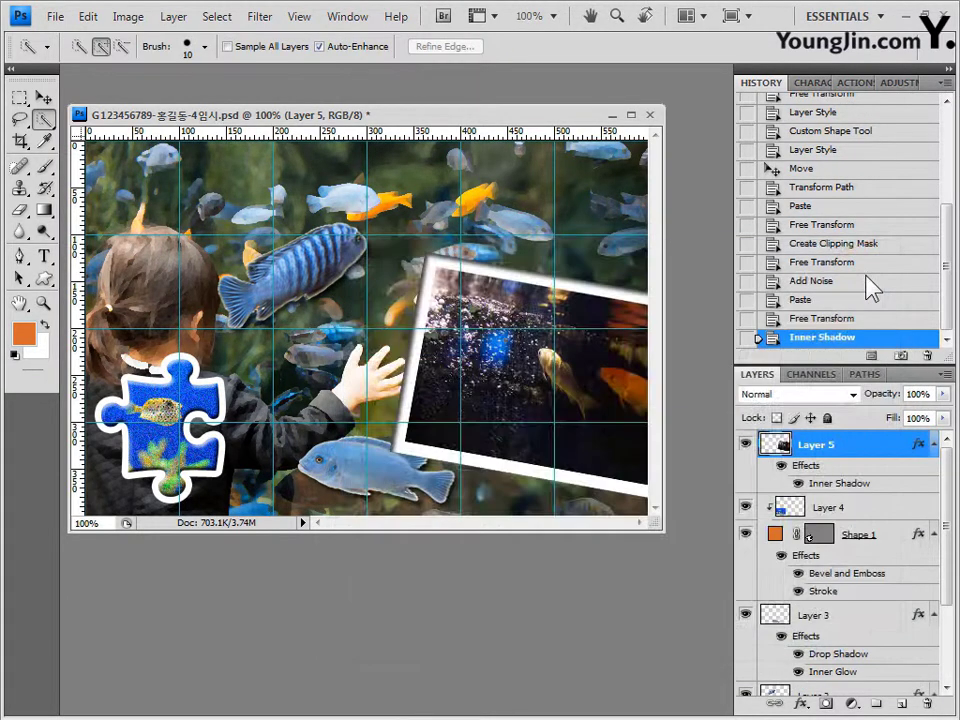
left_click(929, 393)
type("70")
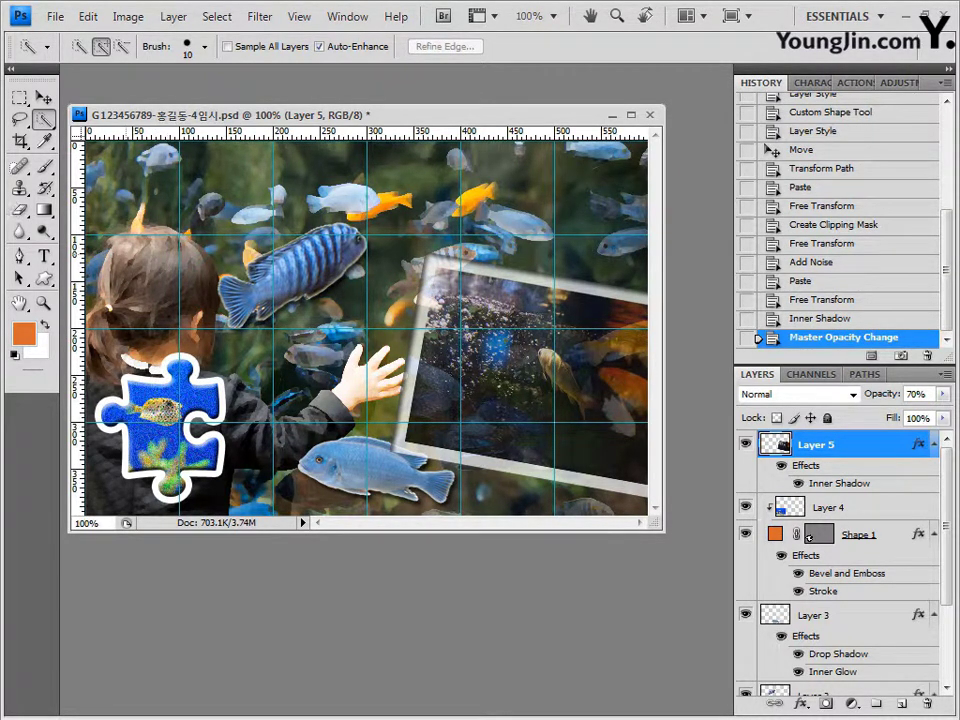
Open 2급-13.jpg from the Image folder, bring the whole image into view and hide its guides.
key("alt+Tab")
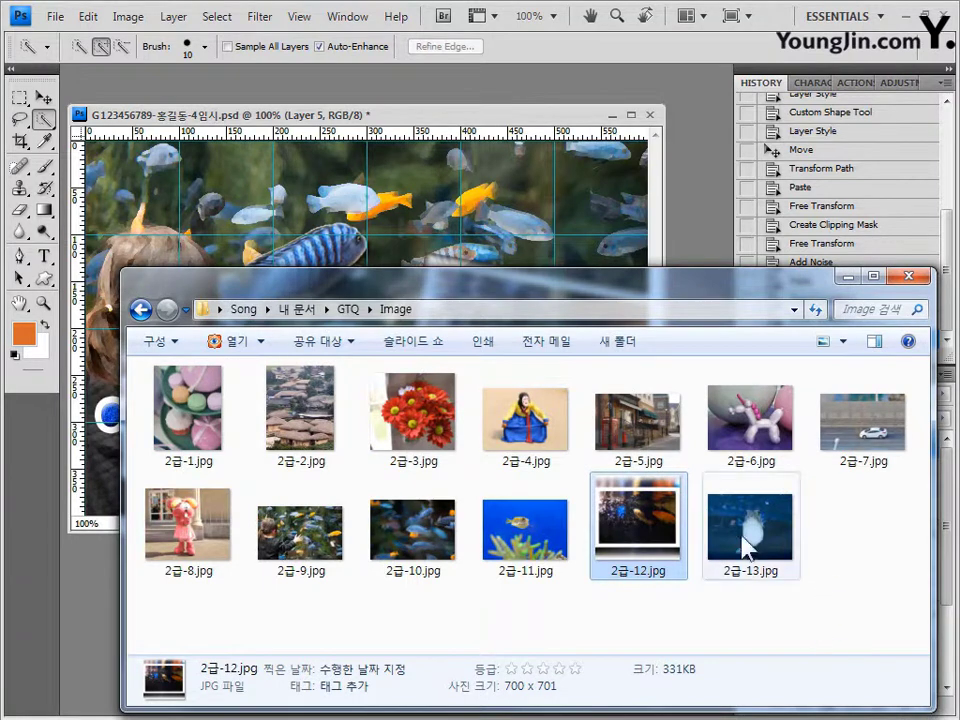
left_click_drag(744, 546, 714, 181)
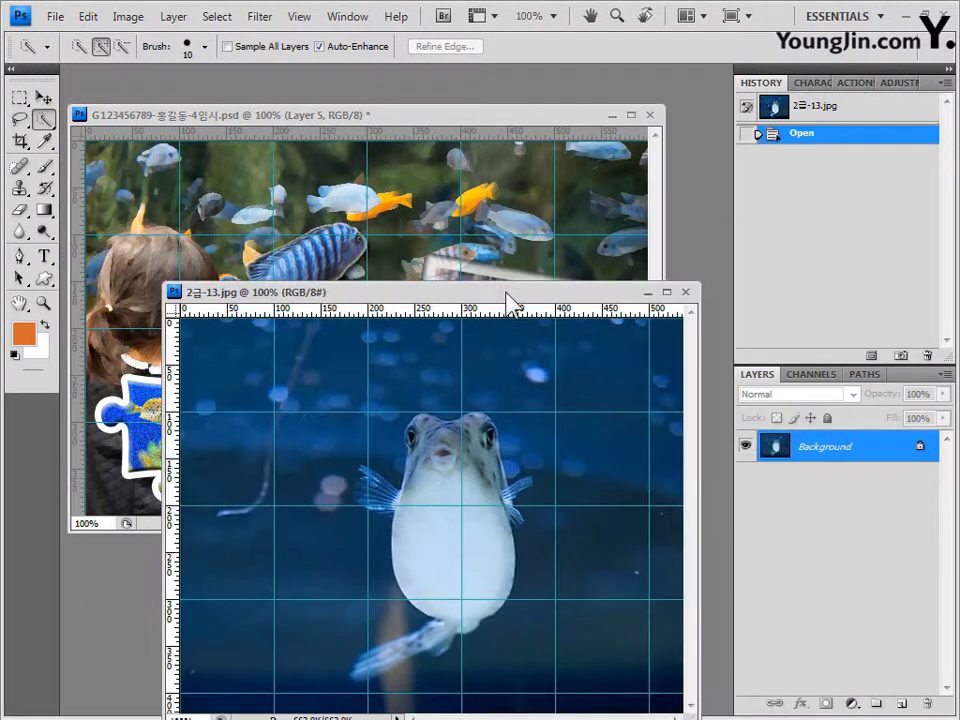
left_click_drag(506, 292, 508, 209)
key("ctrl+apostrophe")
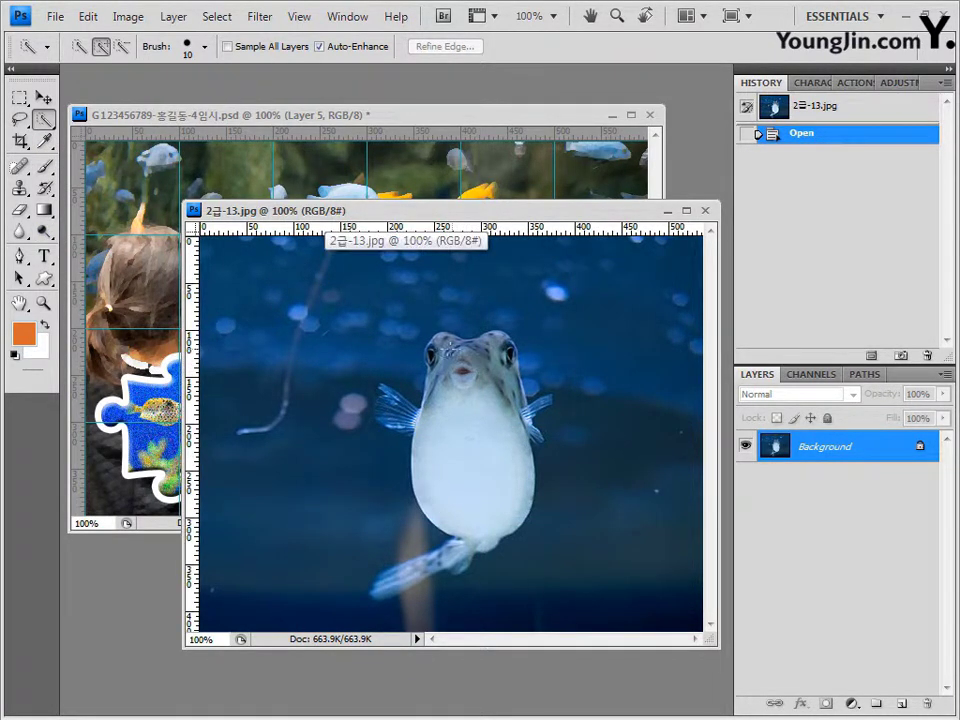
Select the white-bellied pufferfish with its fins and tail using Quick Selection, copy it and paste it into the -4임시 composite.
mouse_move(458, 395)
left_mouse_down()
mouse_move(476, 476)
mouse_move(426, 427)
left_mouse_up()
left_click(398, 410)
left_click(532, 412)
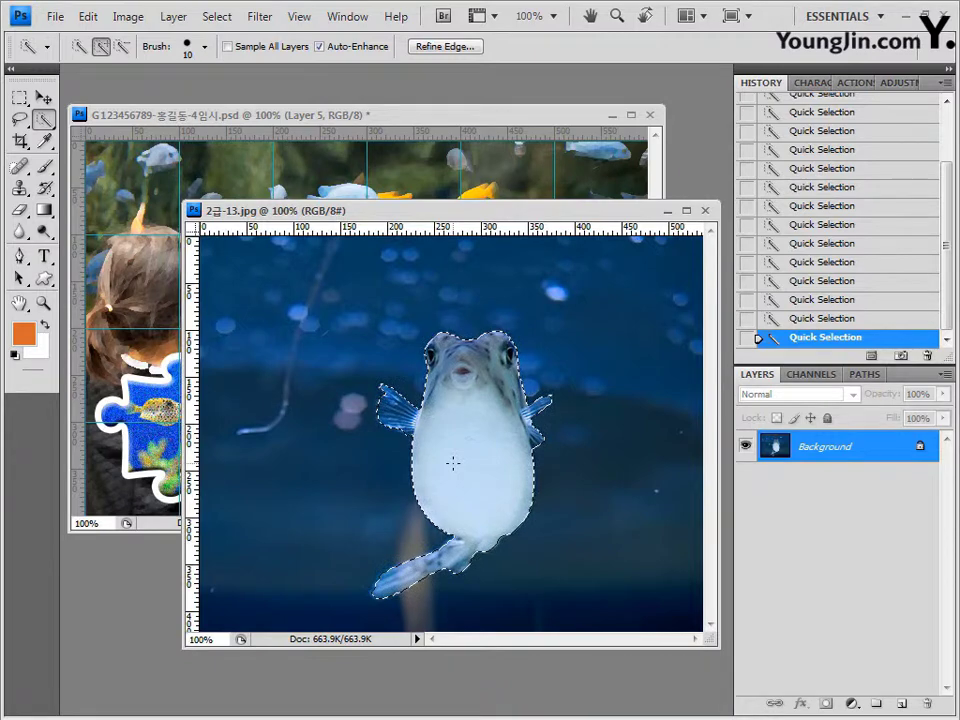
left_click(705, 210)
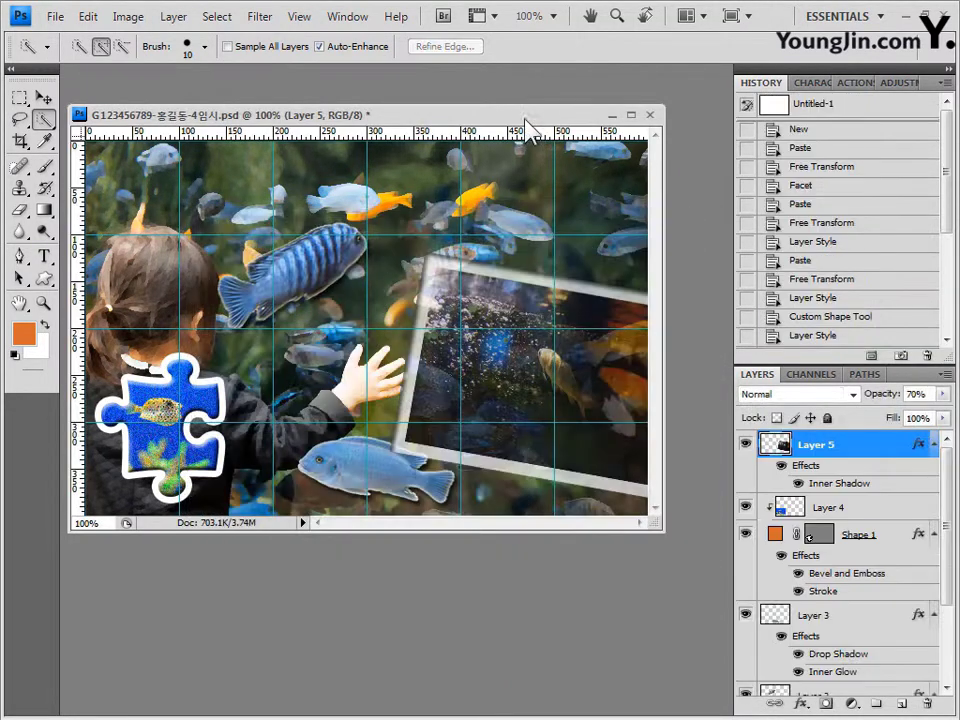
key("ctrl+v")
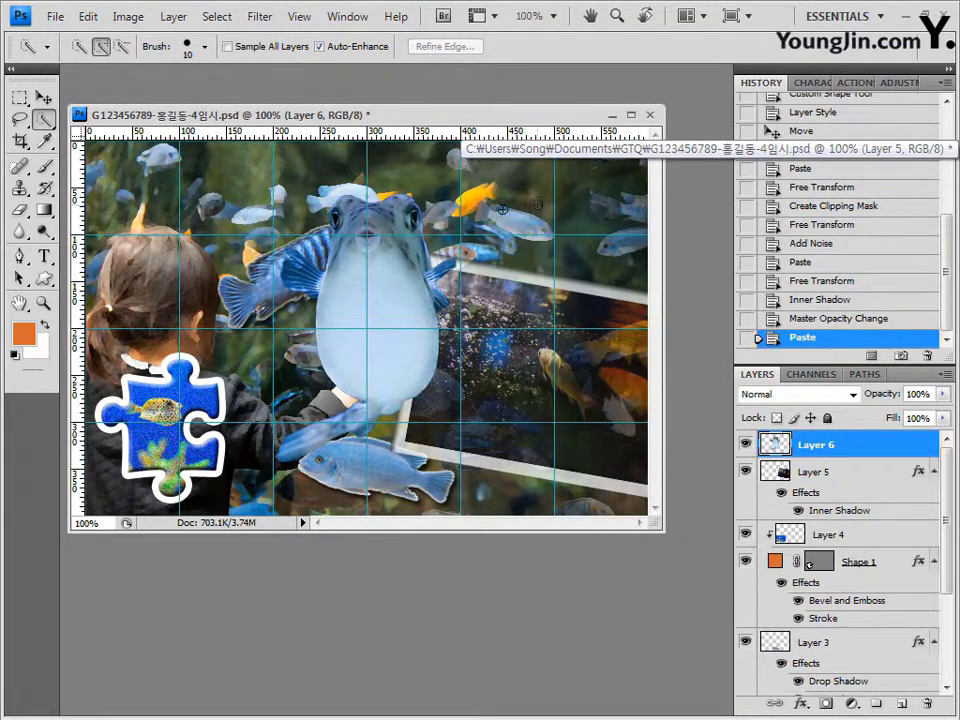
Scale the pasted pufferfish to 65.5% and place it over the lower-right corner of the framed photo.
key("ctrl+t")
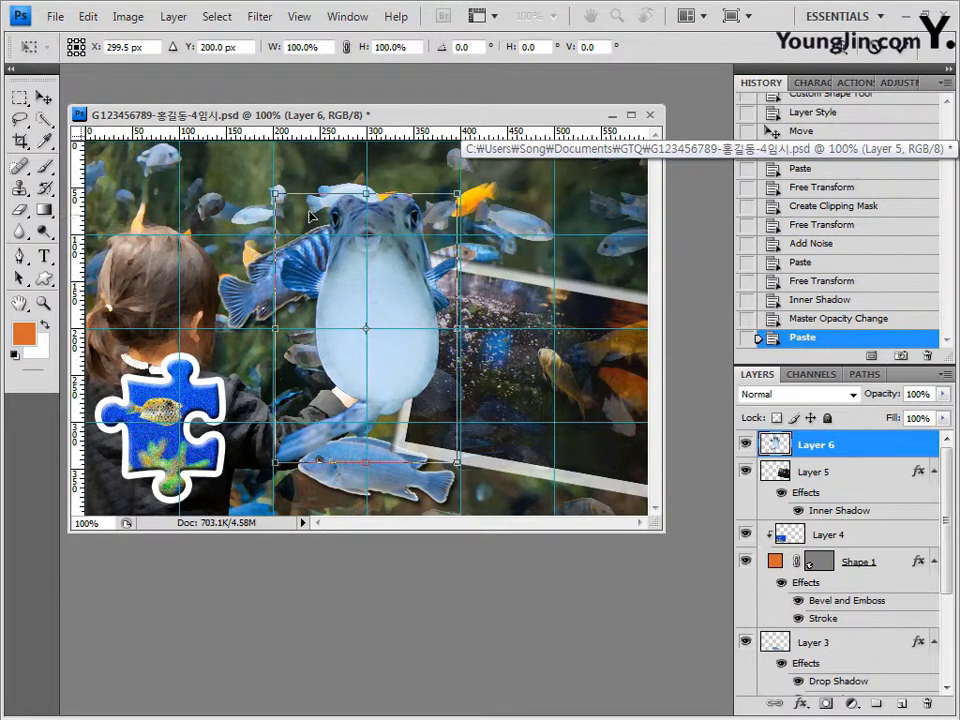
left_click_drag(276, 193, 303, 235)
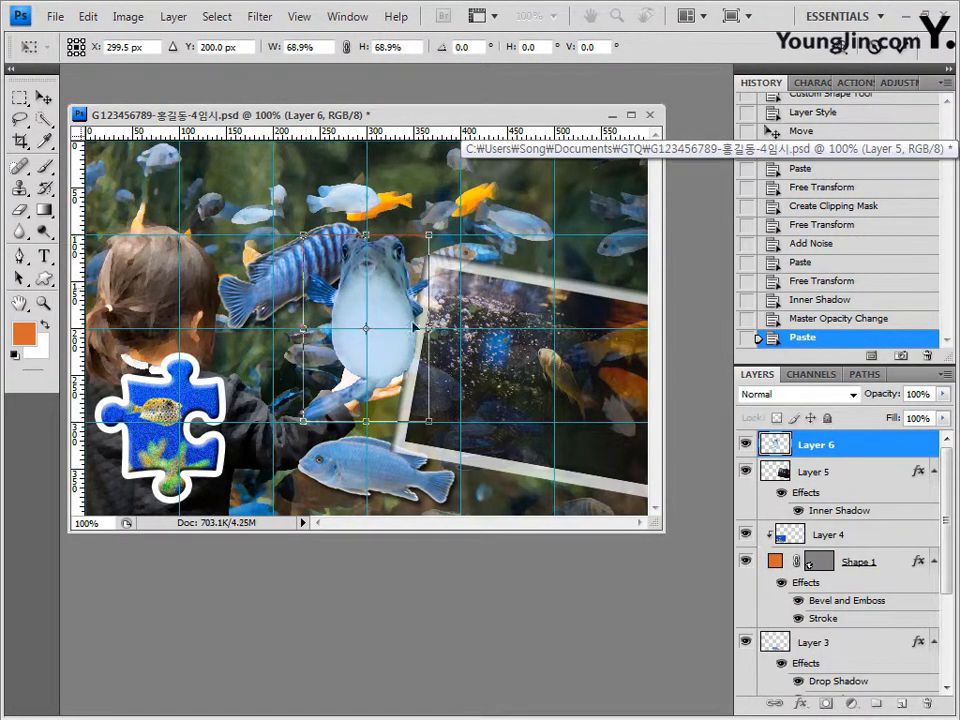
left_click_drag(418, 321, 595, 432)
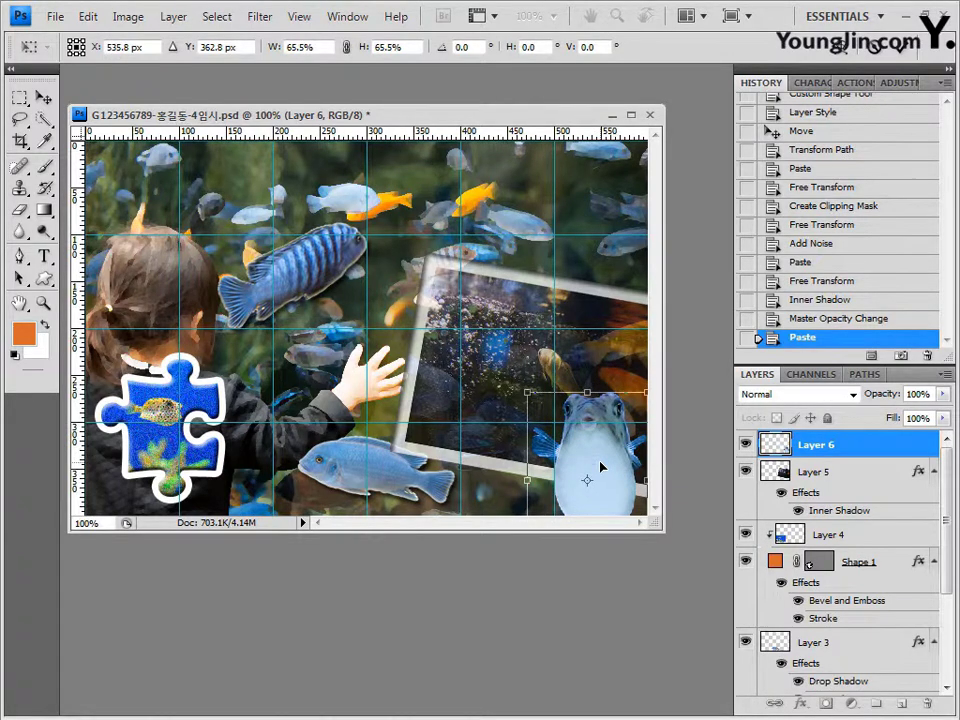
key("Return")
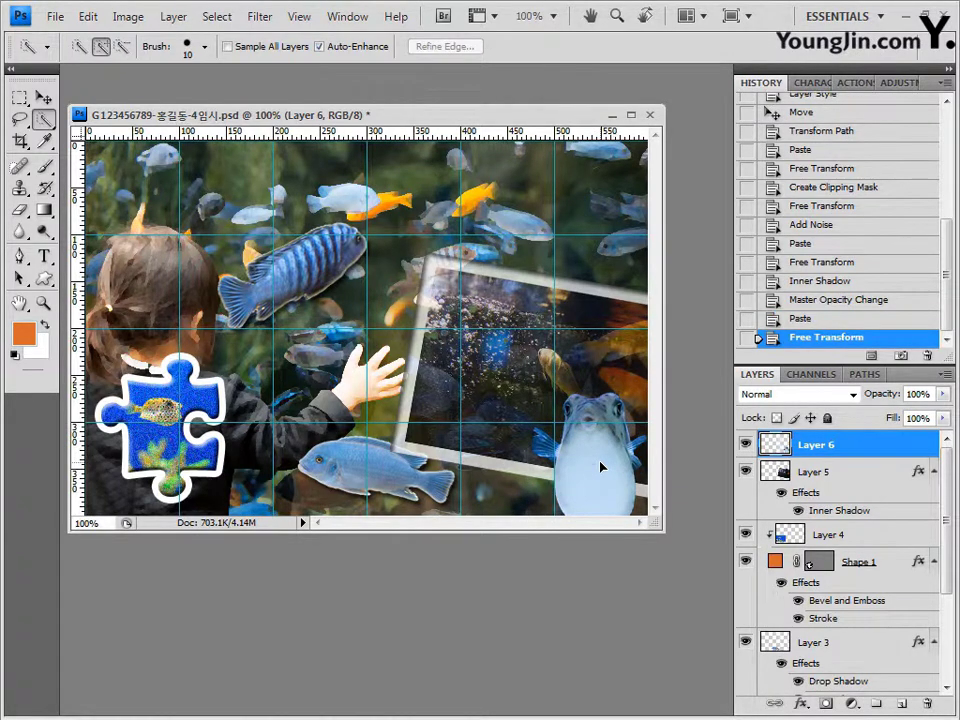
Add an Outer Glow to the pasted pufferfish layer, fine-tuning the glow size.
left_click(801, 704)
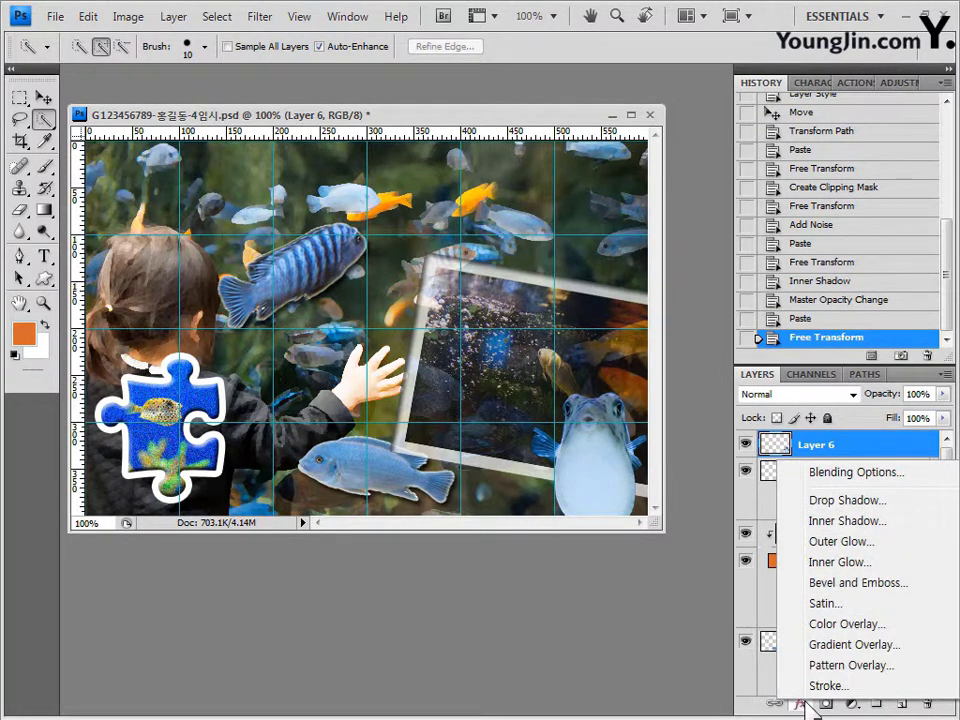
left_click(848, 546)
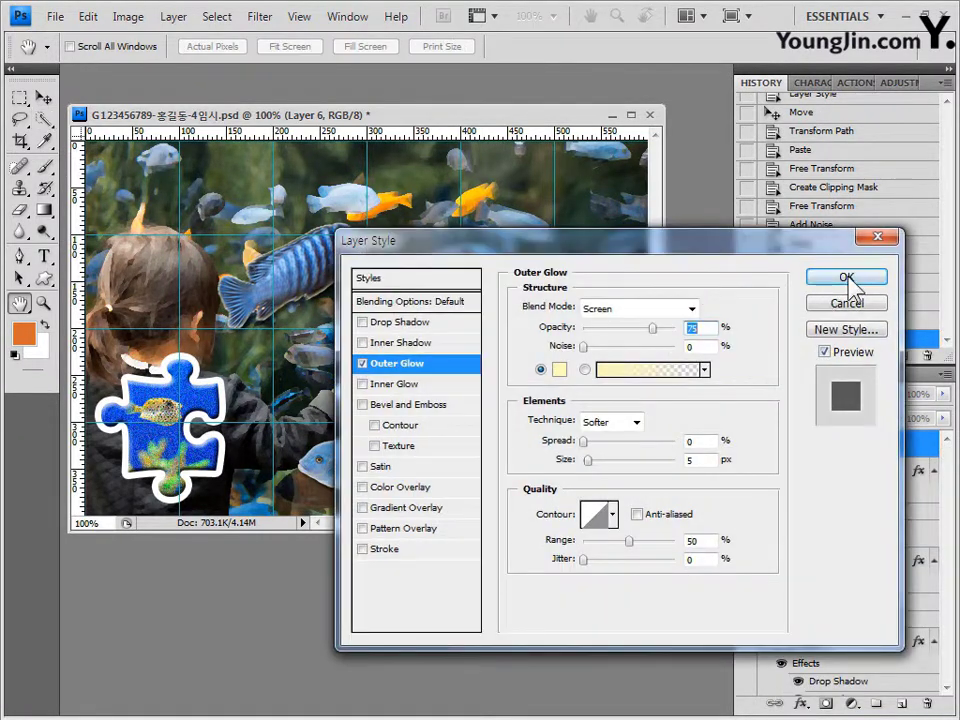
left_click_drag(797, 255, 396, 251)
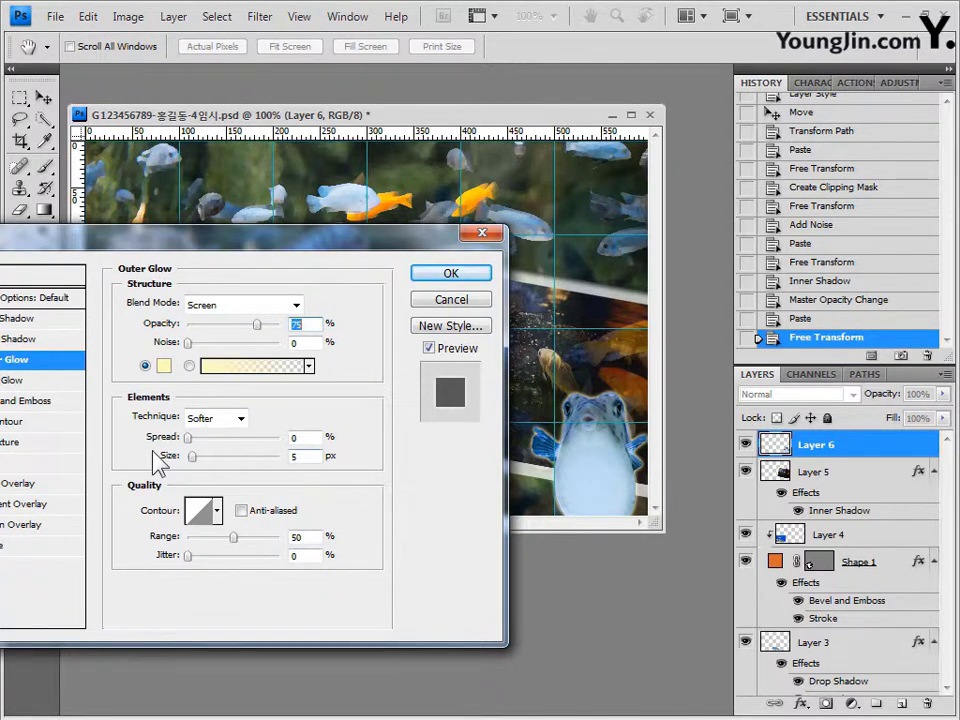
left_click_drag(189, 459, 192, 460)
left_click(476, 280)
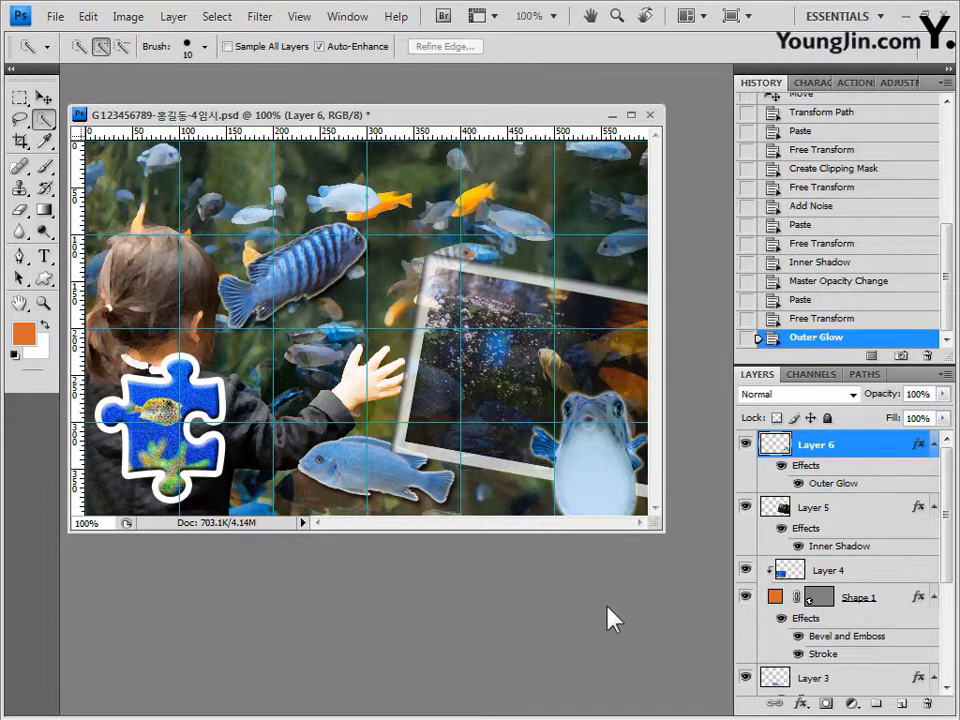
Replace the custom shape set with Symbols and choose the walking pedestrian shape.
left_click(44, 278)
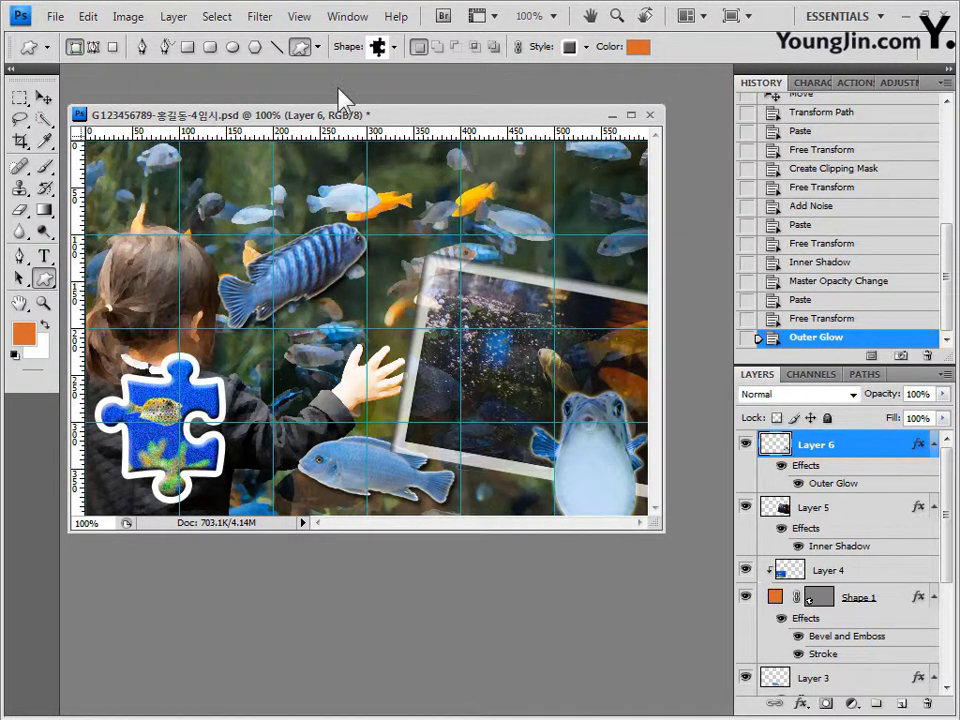
left_click(394, 48)
left_click(530, 79)
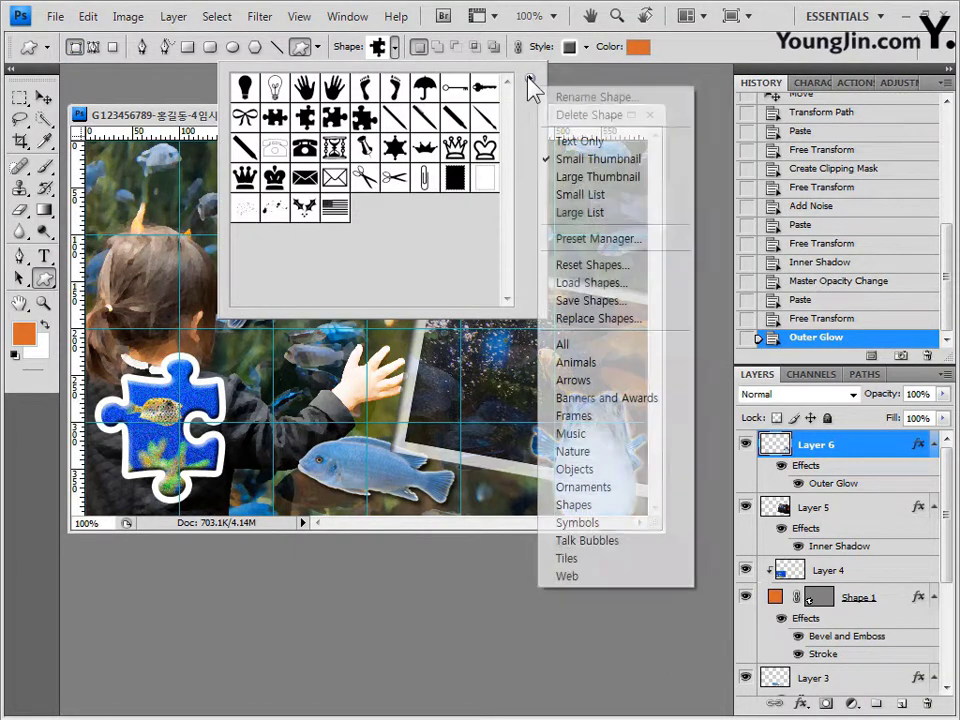
left_click(652, 530)
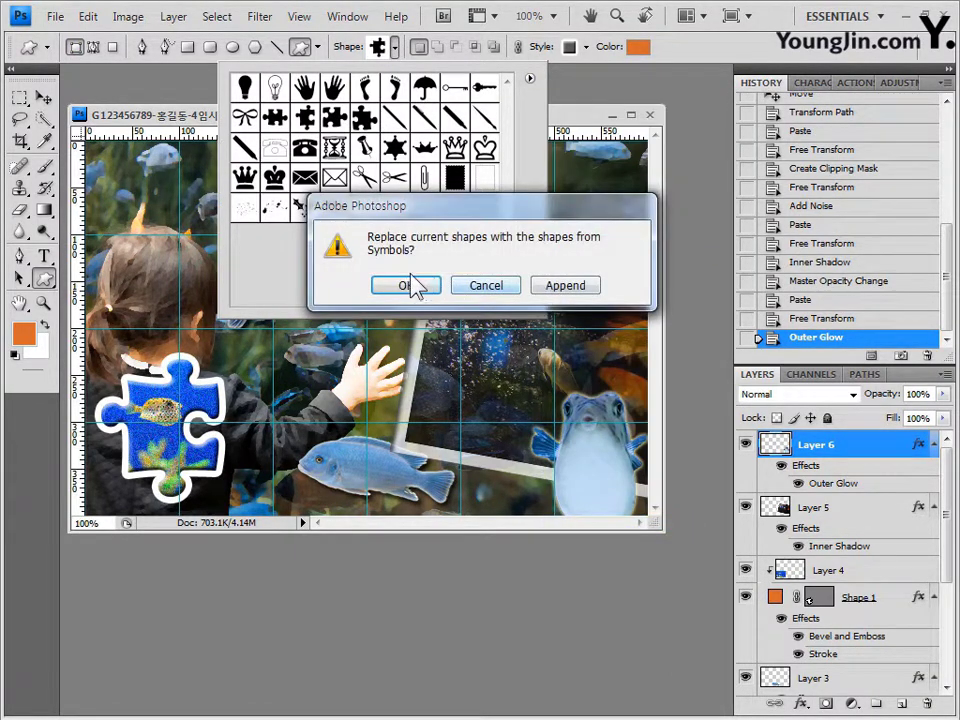
left_click(410, 287)
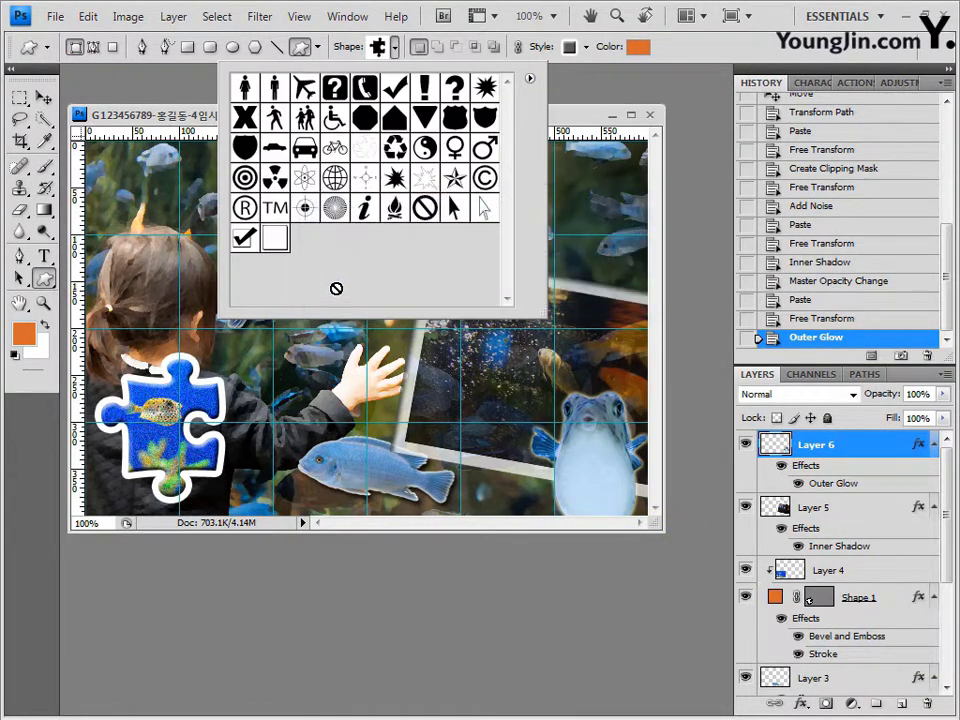
left_click(275, 117)
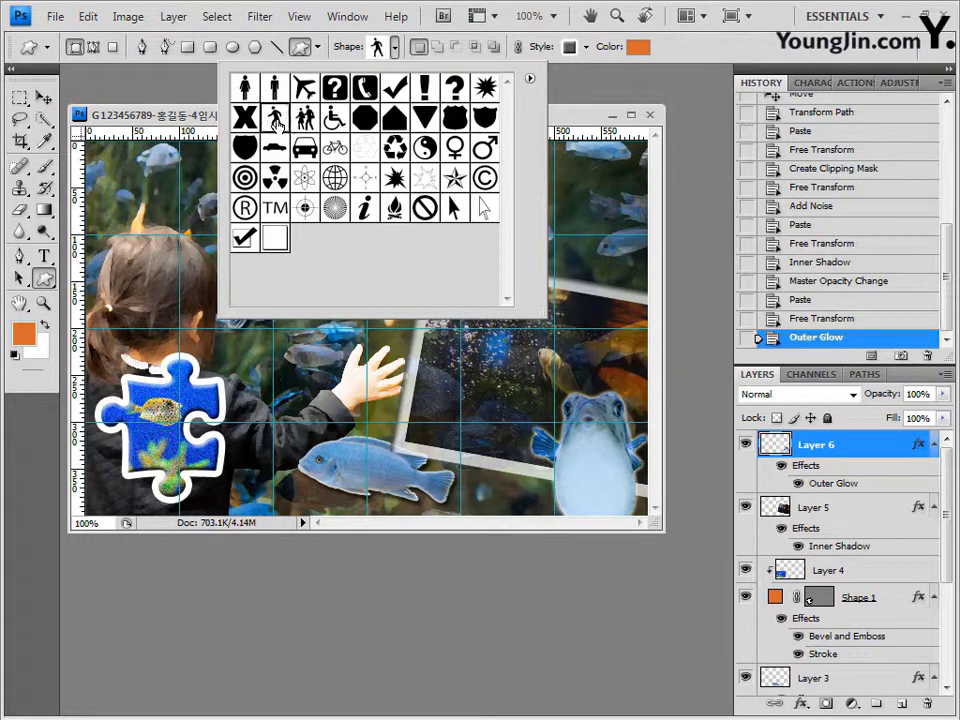
Set the new shape's style to none and its fill colour to ffffff.
left_click(575, 122)
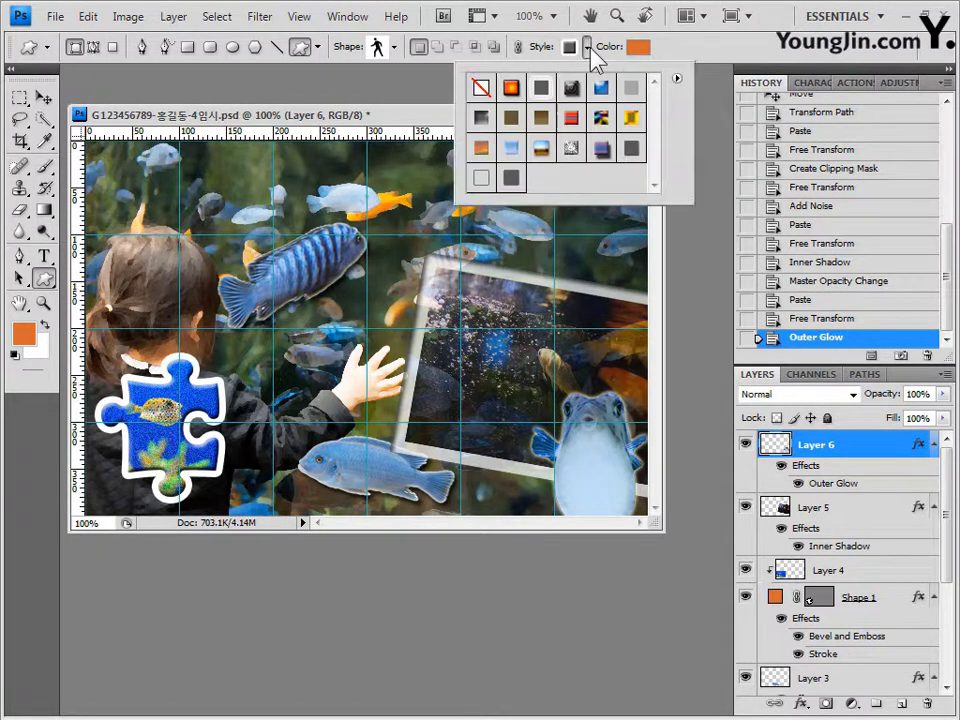
left_click(481, 87)
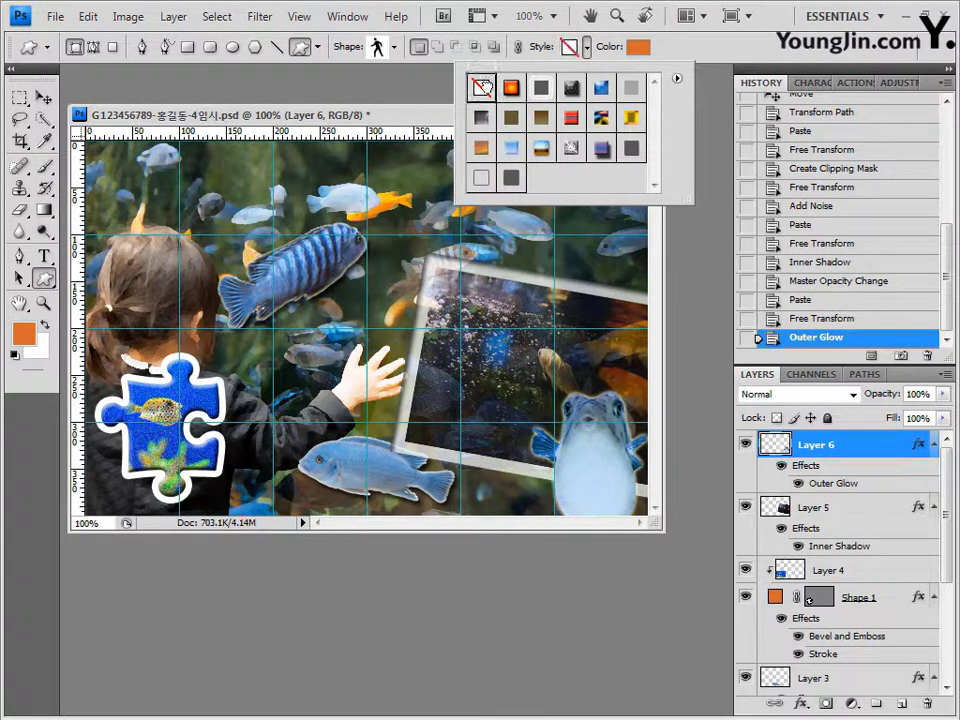
left_click(445, 118)
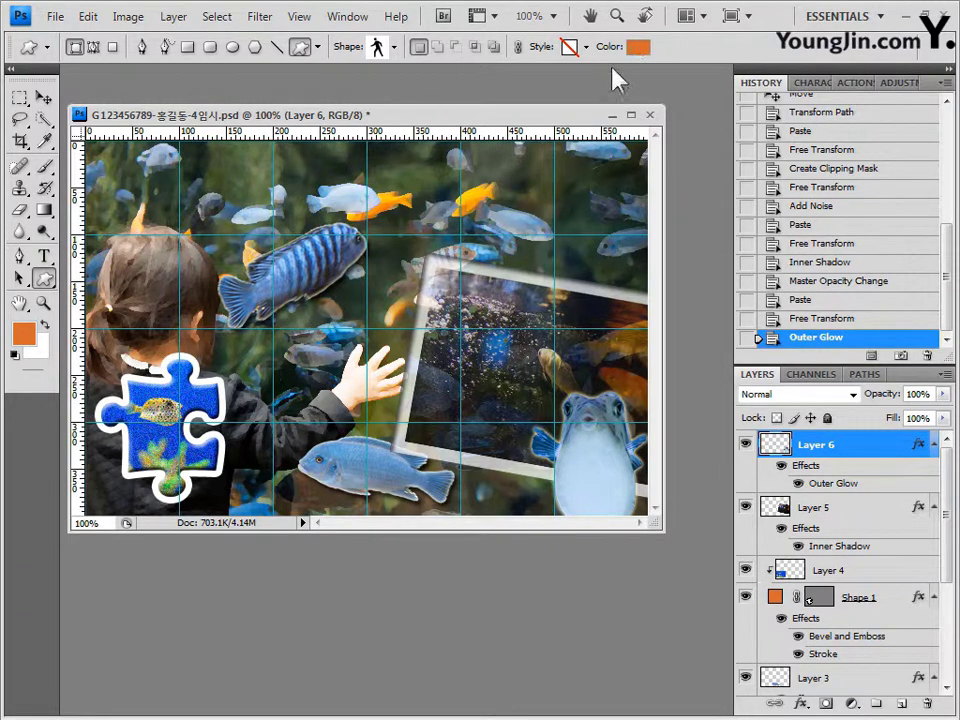
left_click(640, 47)
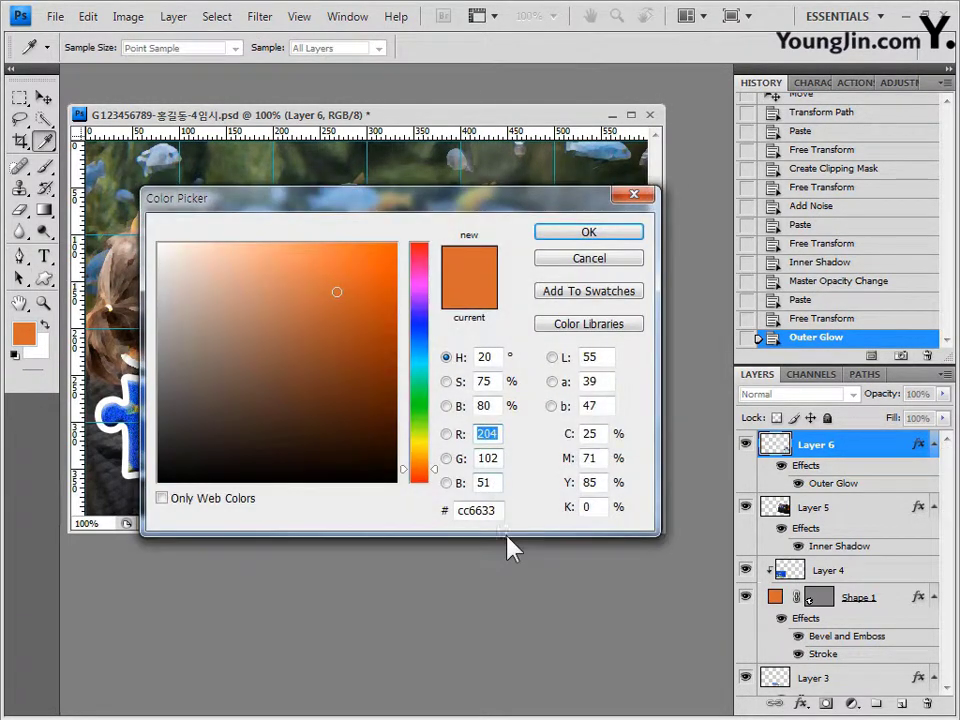
double_click(490, 511)
type("ffffff")
left_click(608, 233)
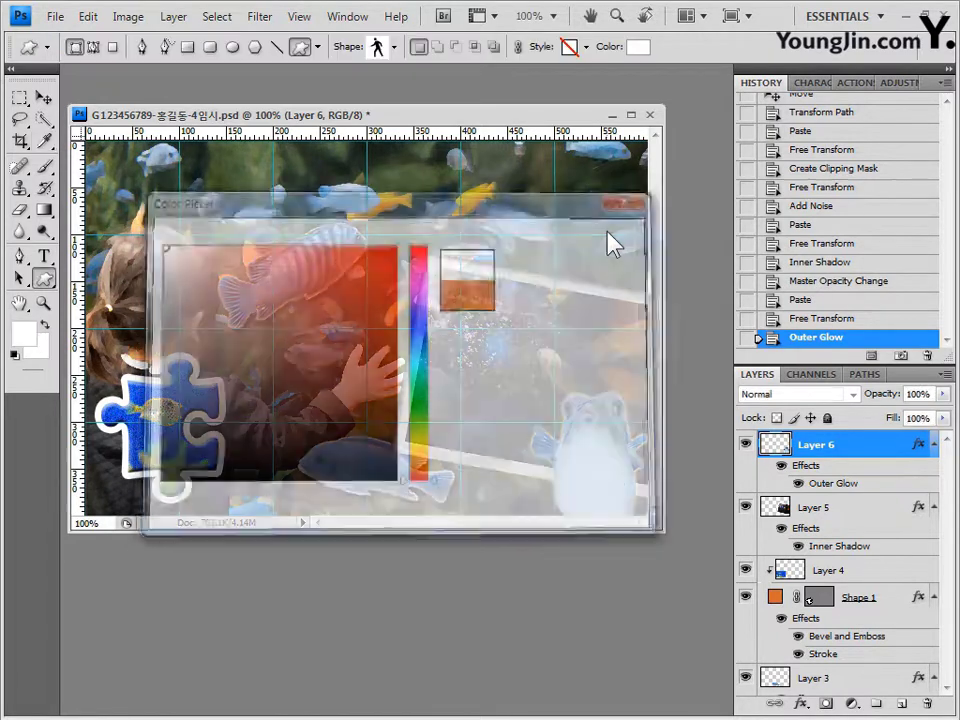
Draw the pedestrian above the child's head, scale it to 139.6% by 108.2%, and add a default Drop Shadow.
left_click_drag(185, 157, 255, 243)
key("ctrl+t")
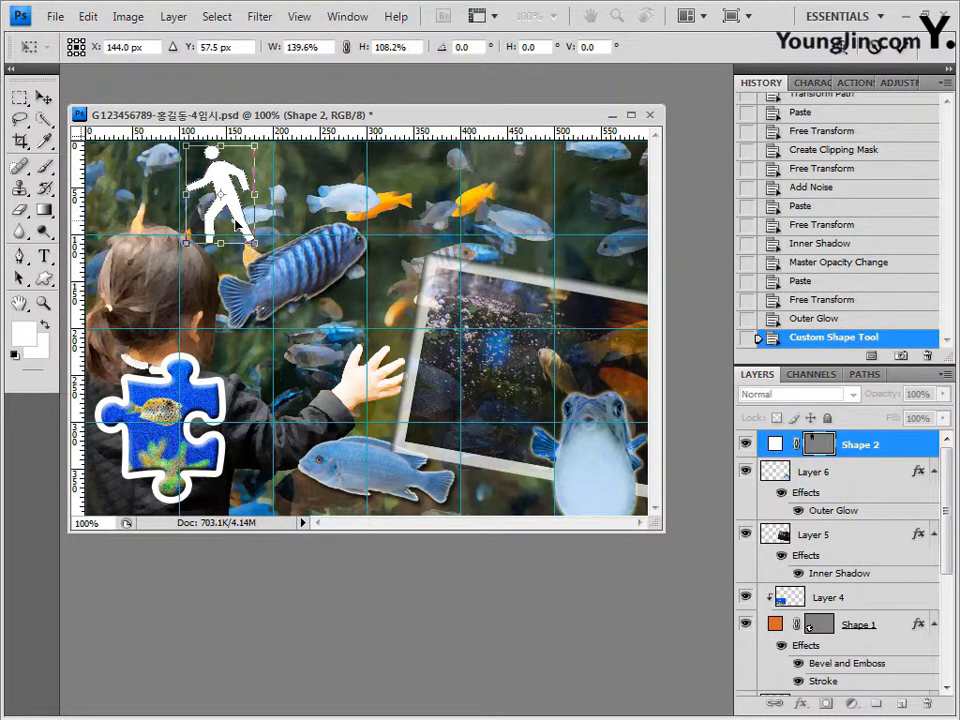
key("Return")
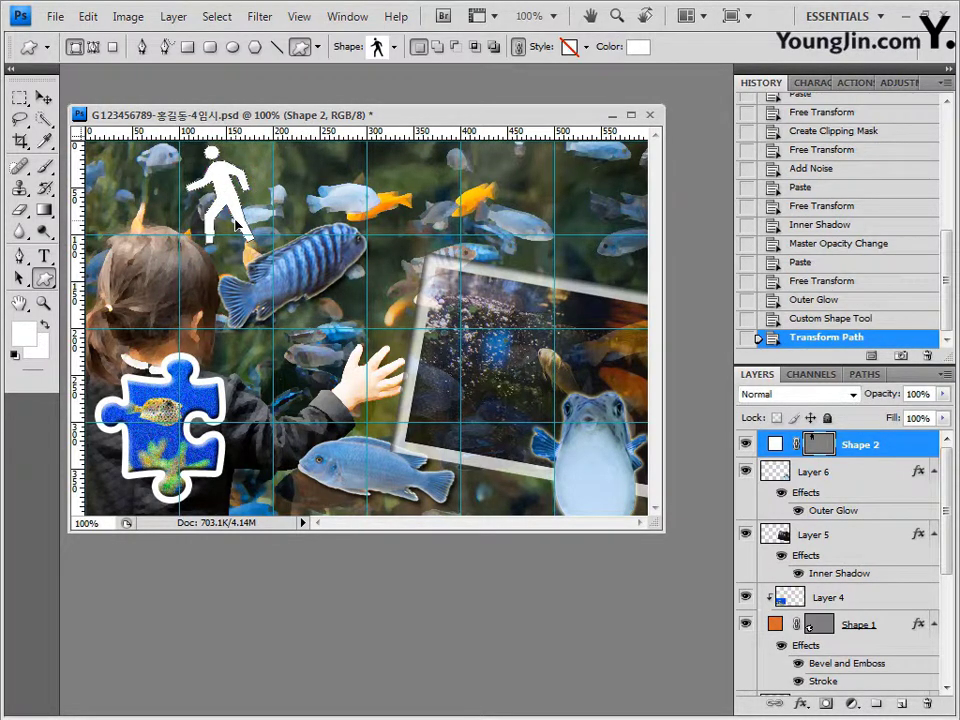
left_click(801, 704)
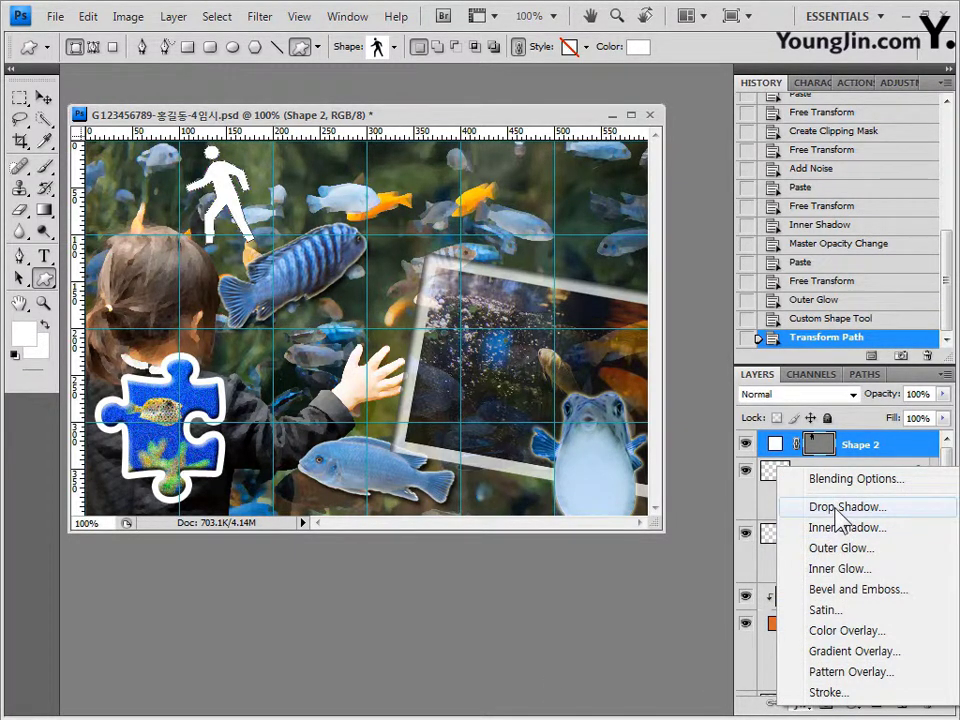
left_click(790, 507)
left_click(476, 273)
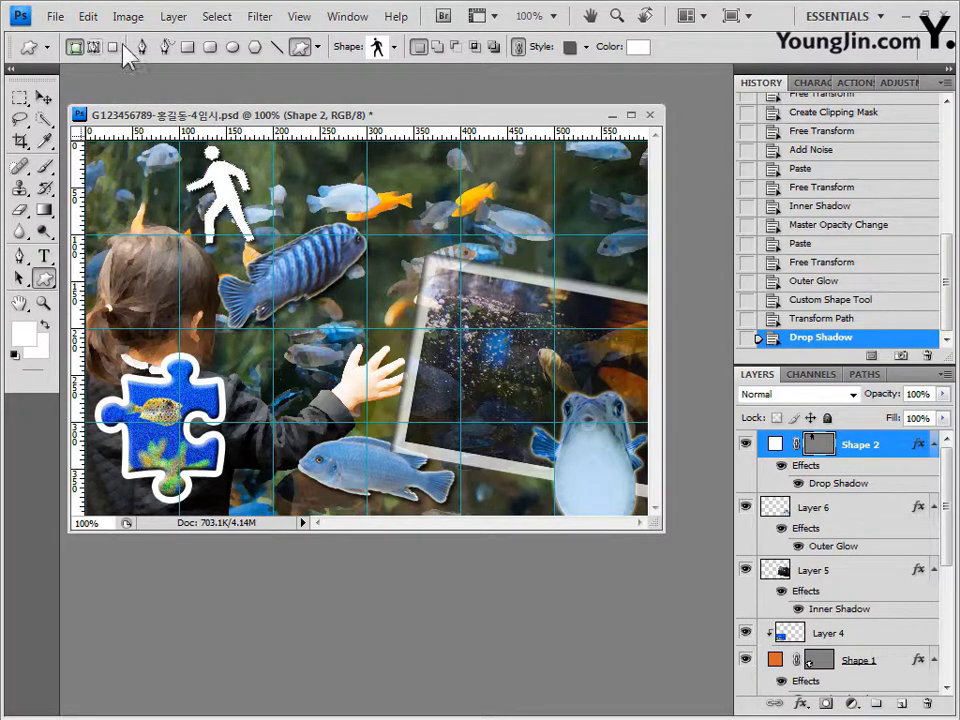
Replace the custom shape set with Nature and choose the three-line waves shape.
left_click(395, 47)
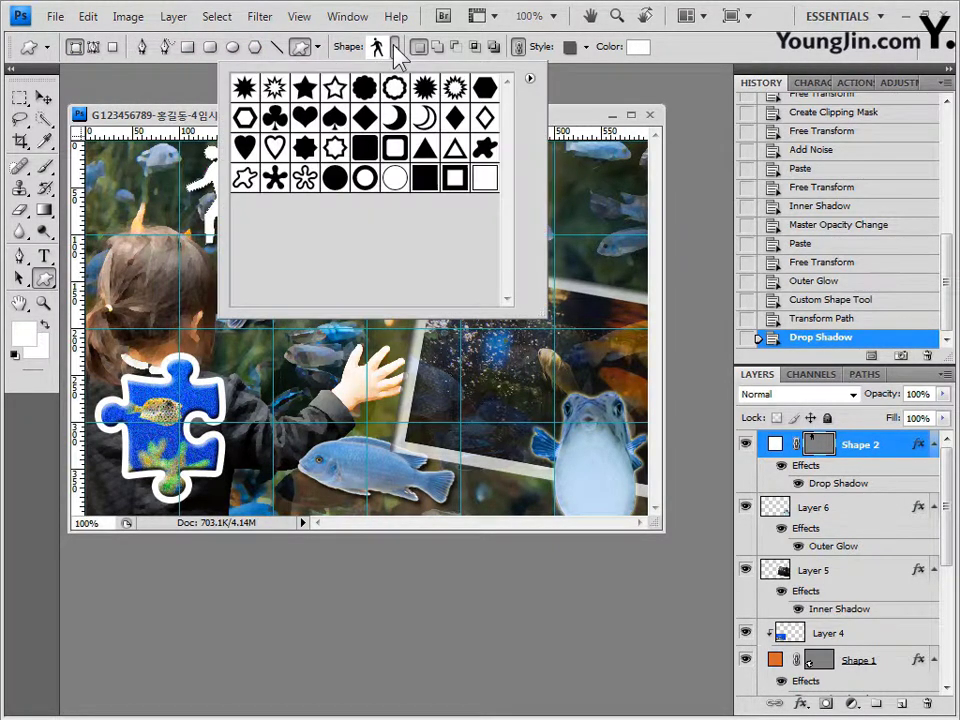
left_click(530, 78)
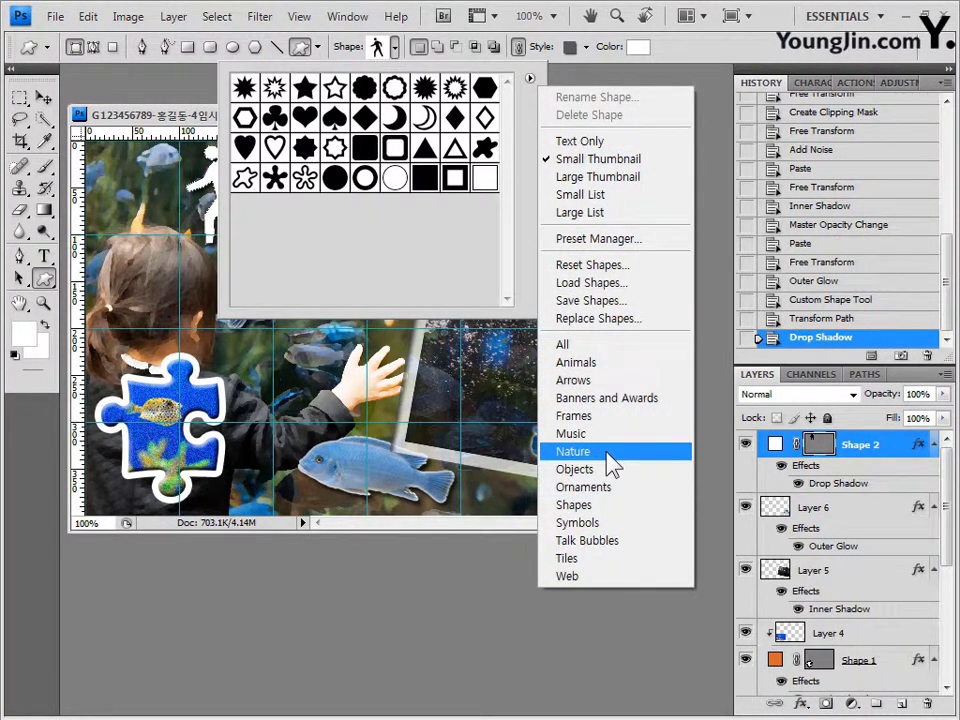
left_click(575, 451)
left_click(433, 285)
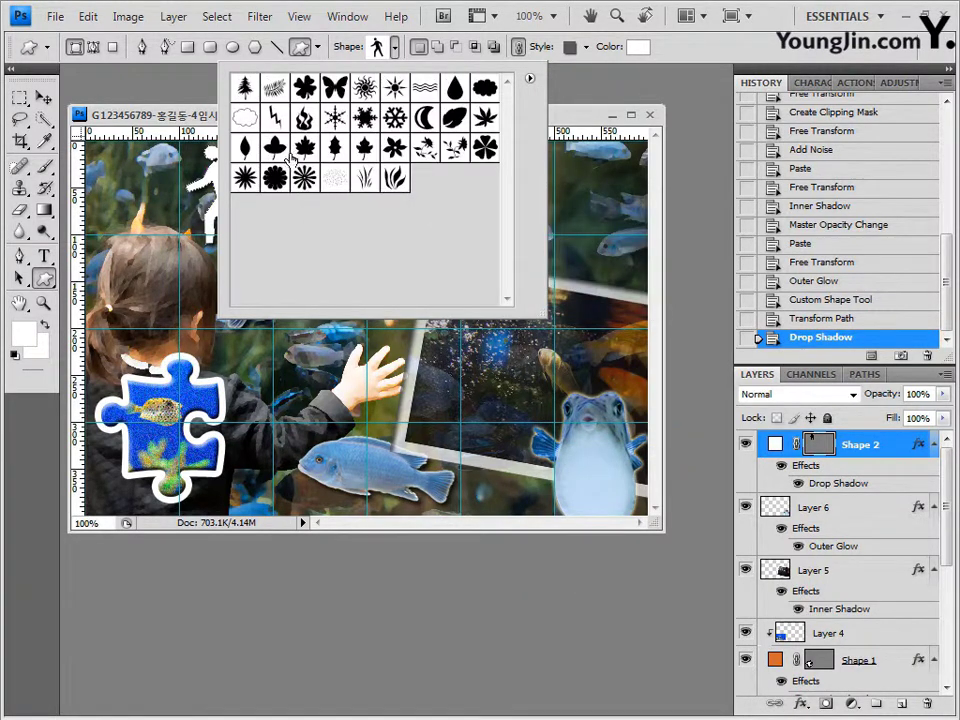
left_click(425, 92)
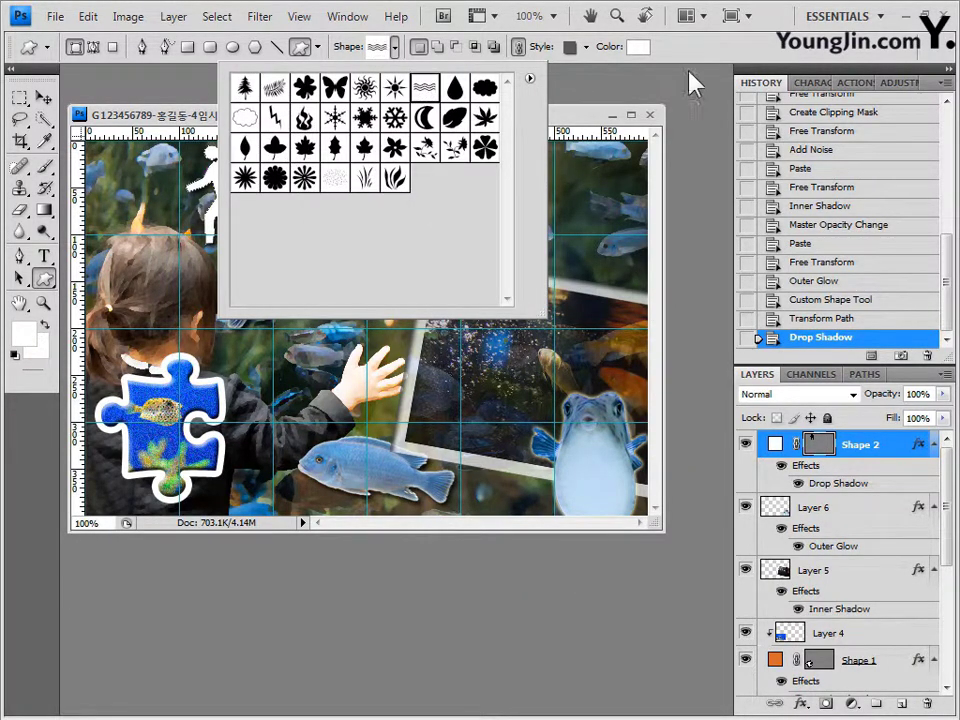
key("Return")
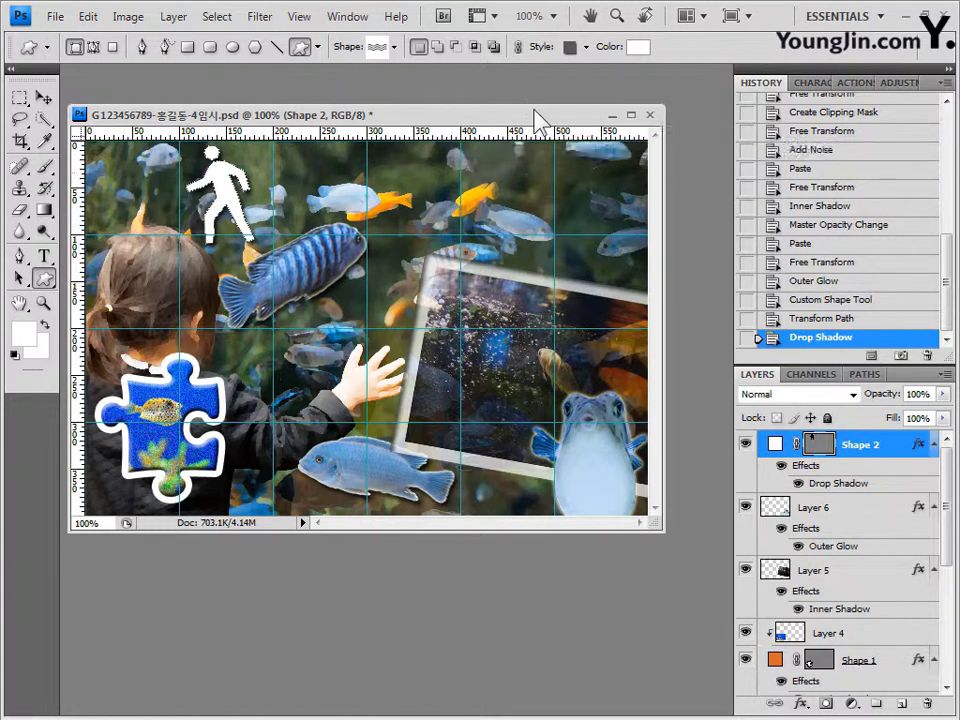
Unlink the shape settings from the pedestrian layer, set the style to none and the fill colour to ccffff.
left_click(518, 47)
left_click(586, 47)
left_click(482, 89)
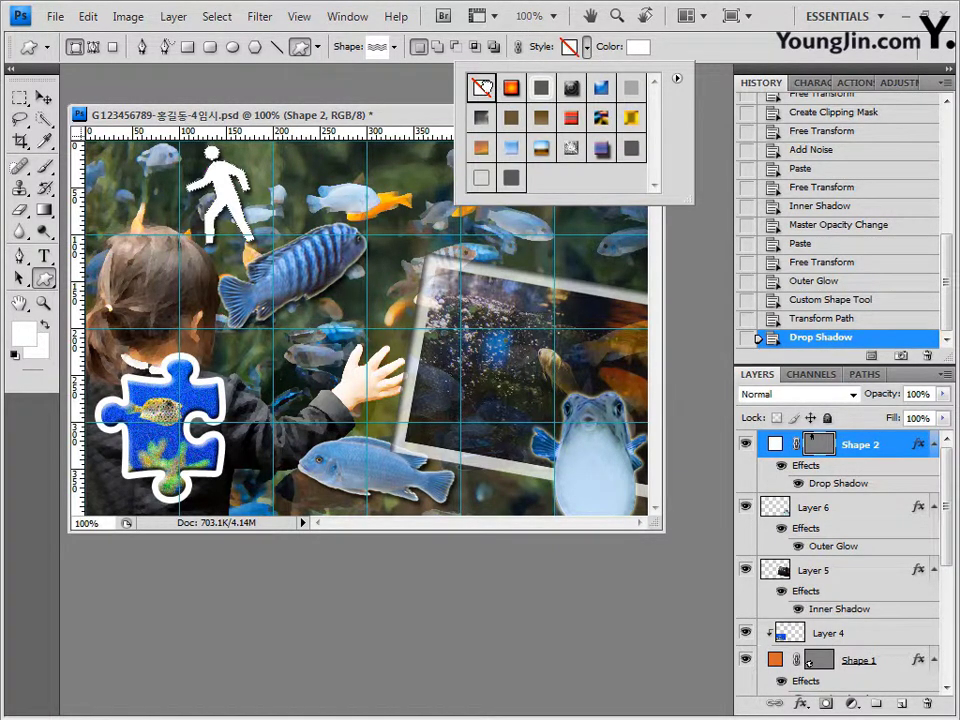
left_click(420, 114)
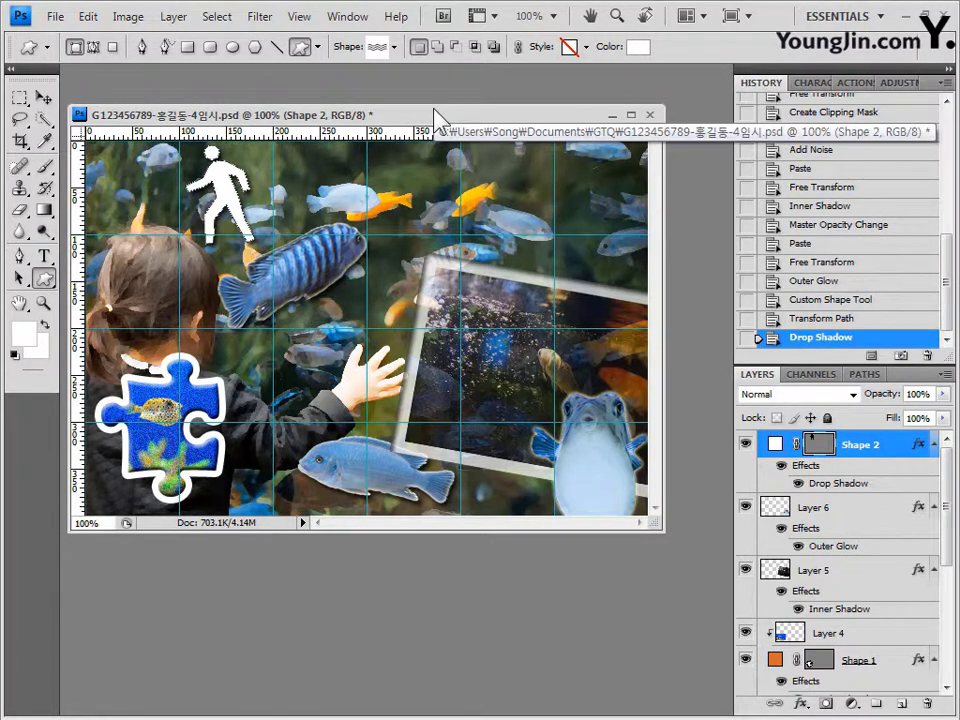
left_click(637, 48)
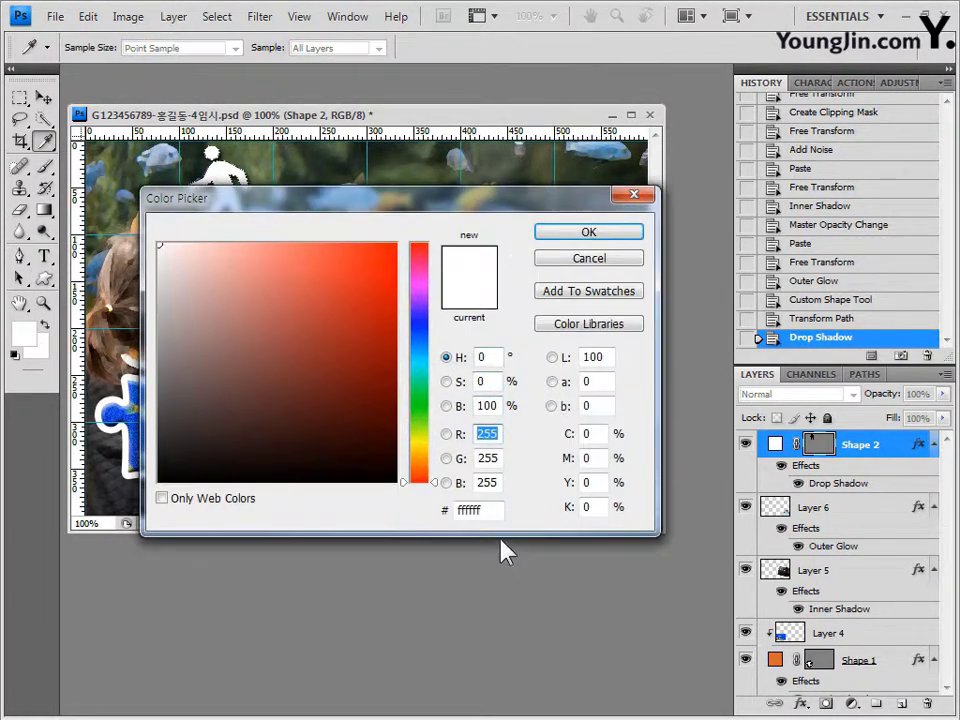
type("ccffff")
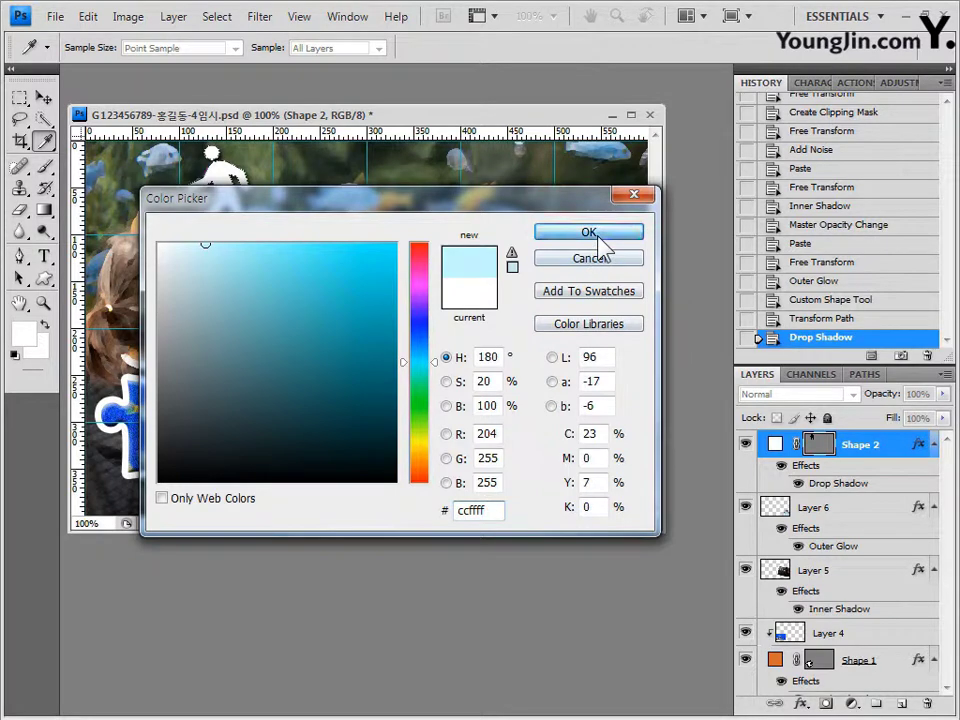
left_click(589, 232)
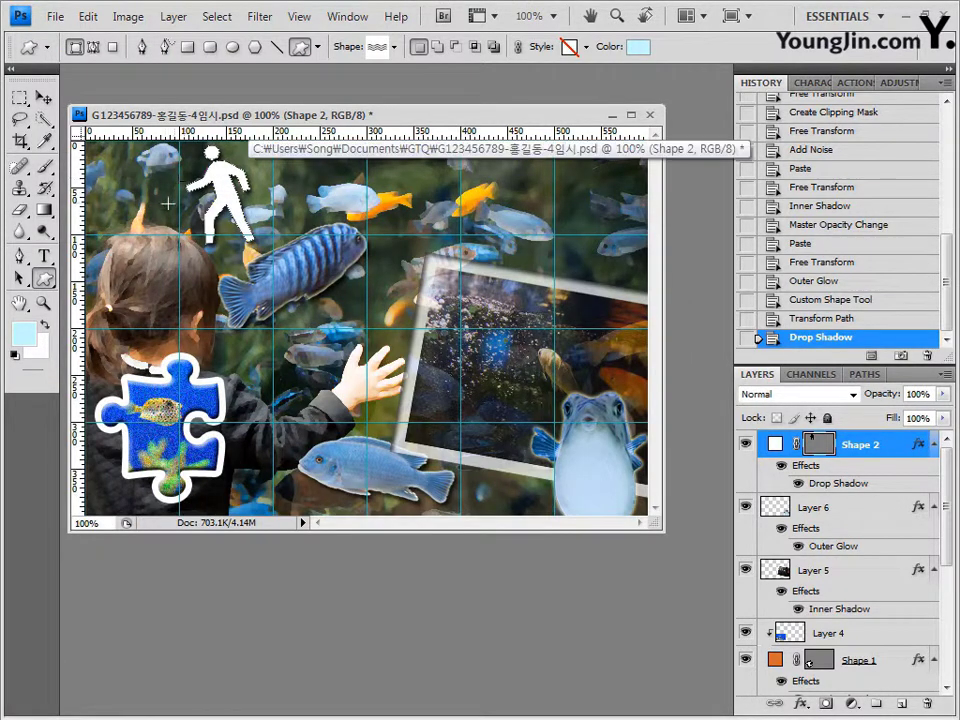
Draw the waves shape across the pedestrian's legs and shrink it to extend slightly past the figure on both sides.
left_click_drag(141, 193, 306, 245)
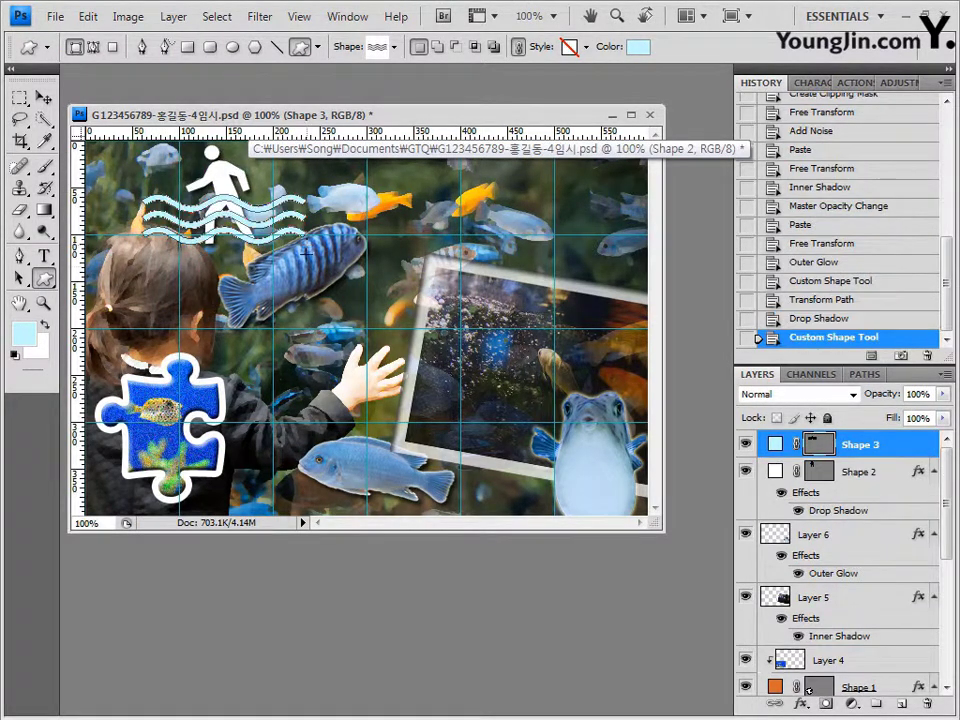
key("ctrl+t")
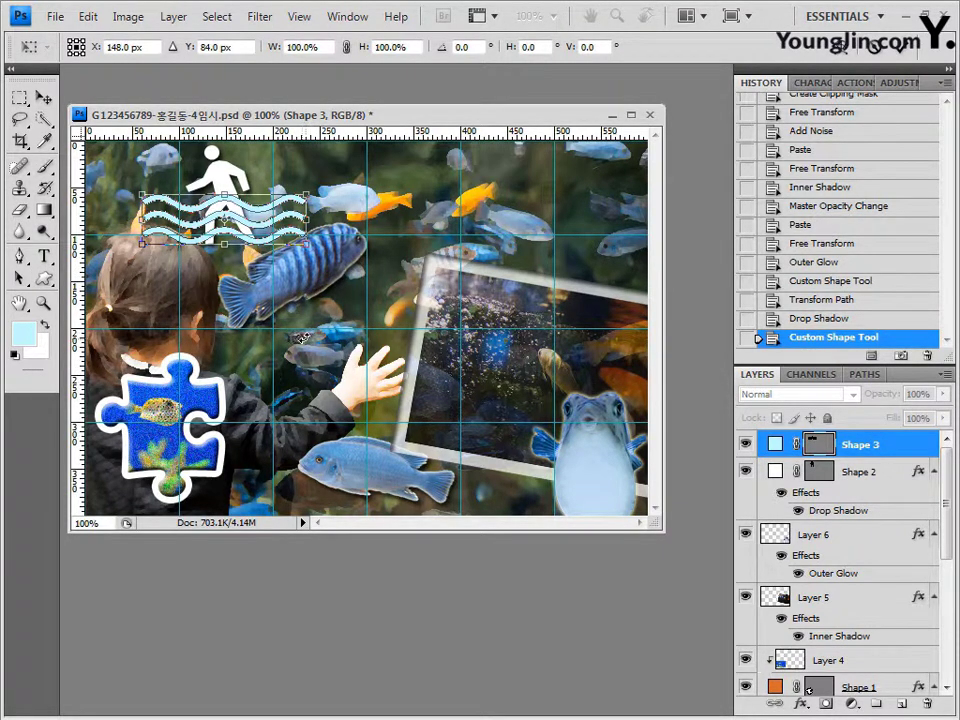
left_click_drag(223, 252, 224, 254)
key("Return")
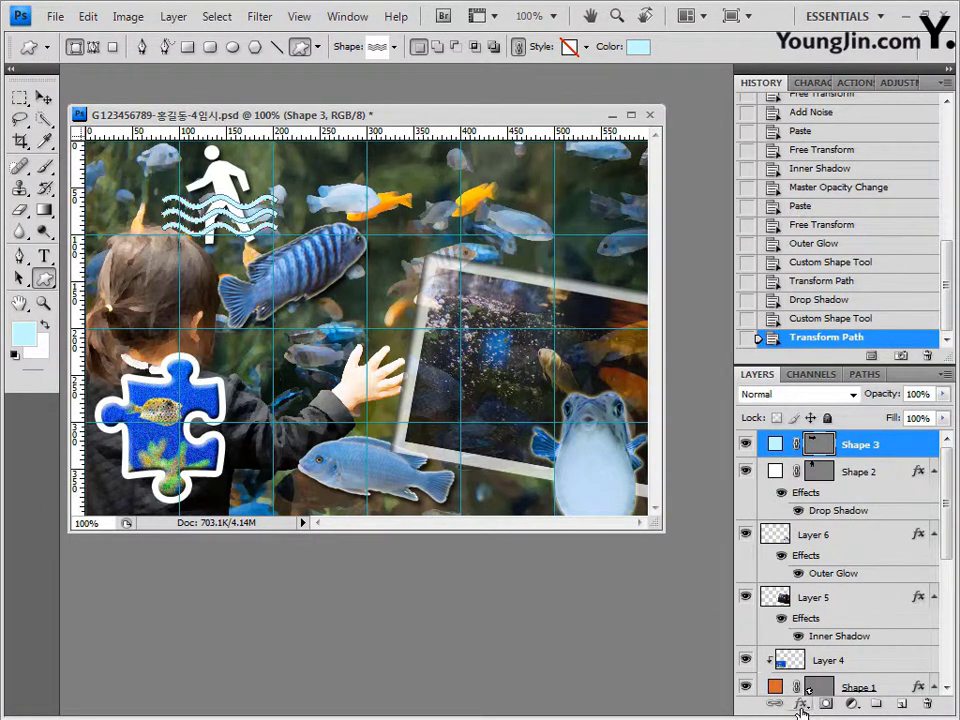
Add a default Outer Glow to the waves shape layer and duplicate the layer.
left_click(802, 704)
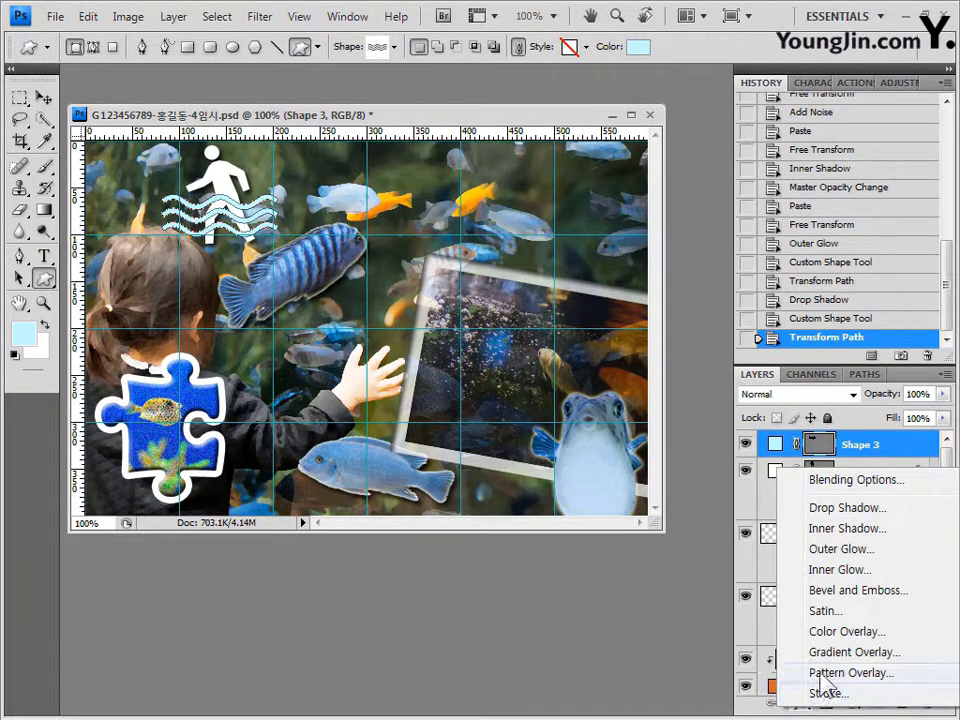
key("Escape")
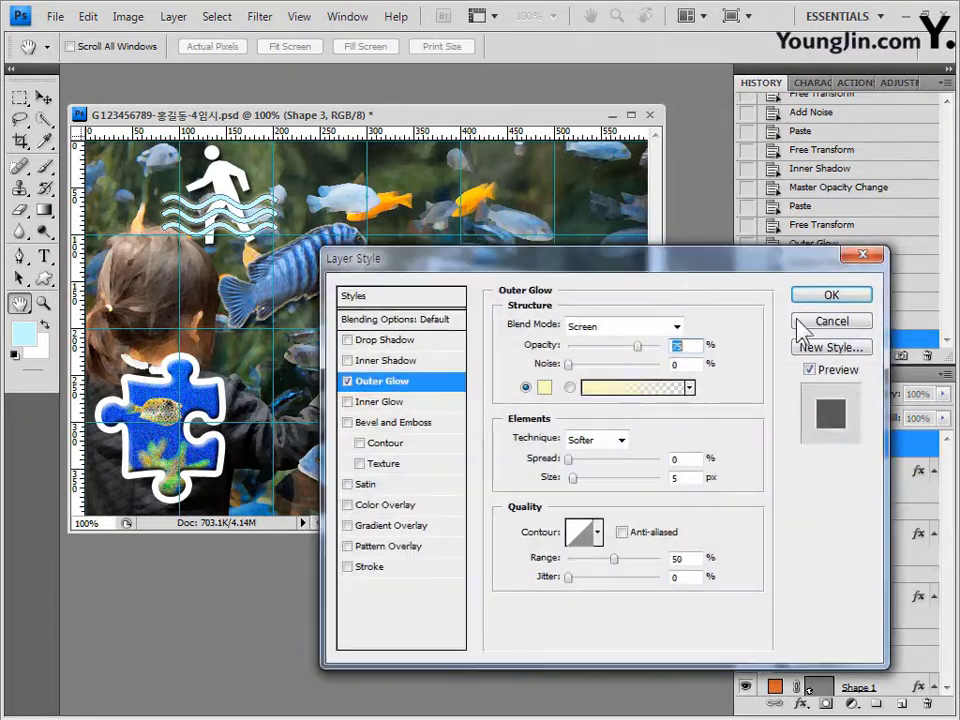
left_click(842, 296)
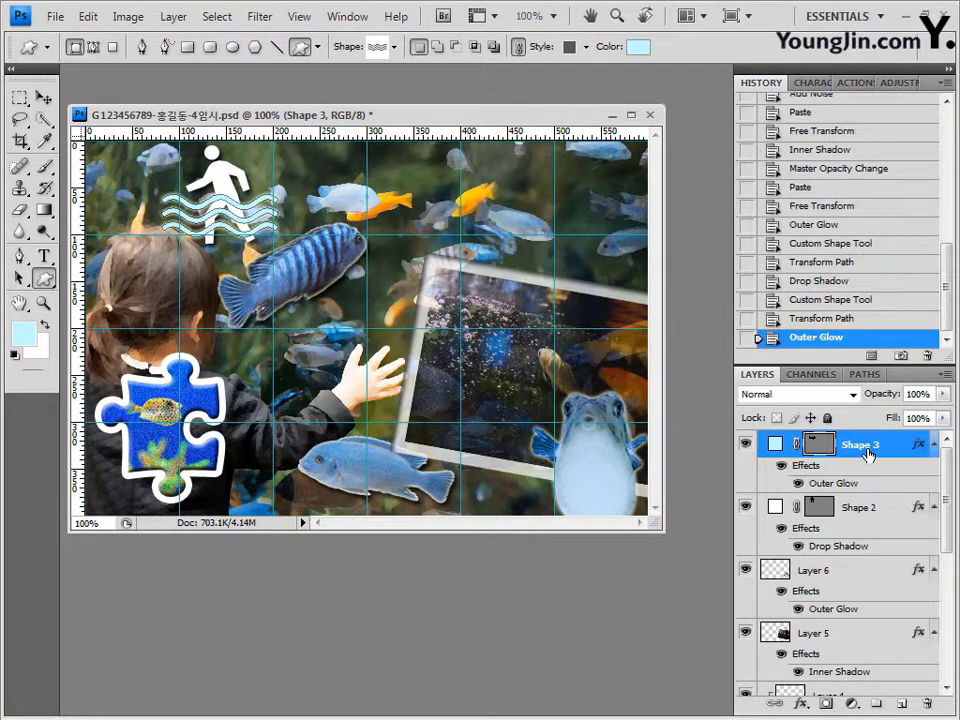
key("ctrl+j")
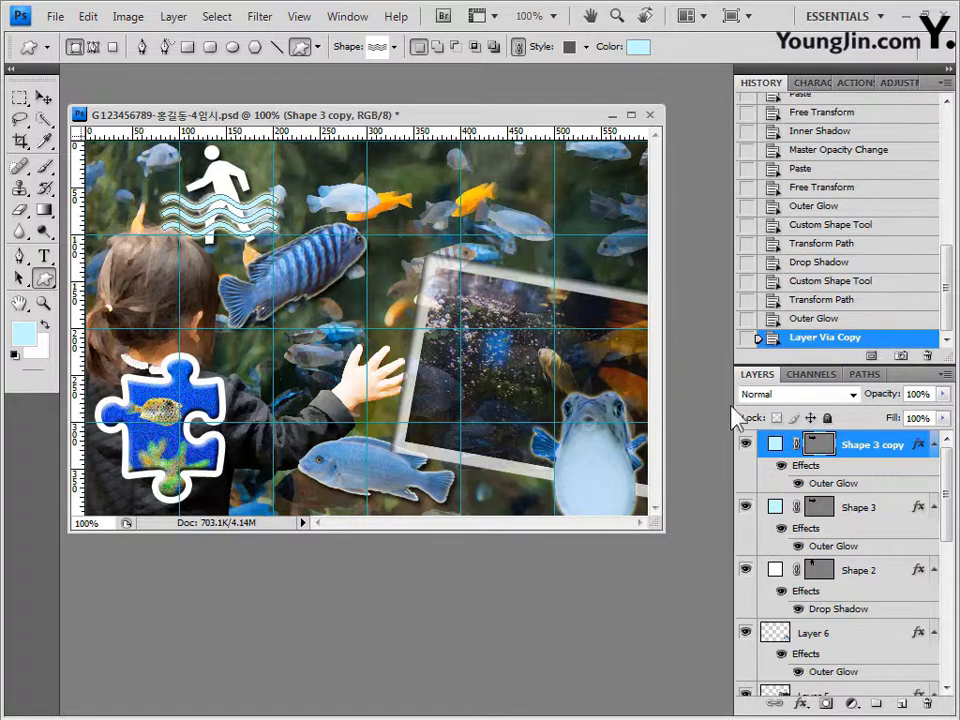
Change the duplicated waves shape's fill to ffffff and move it down over the back of the child's head.
double_click(775, 447)
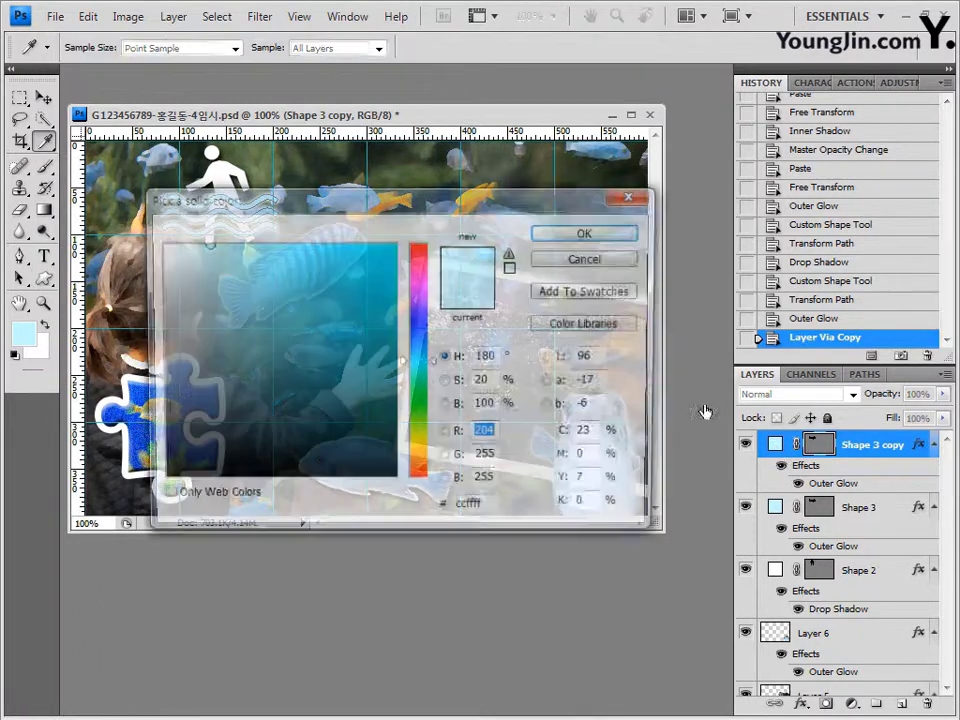
left_click(497, 508)
type("ffffff")
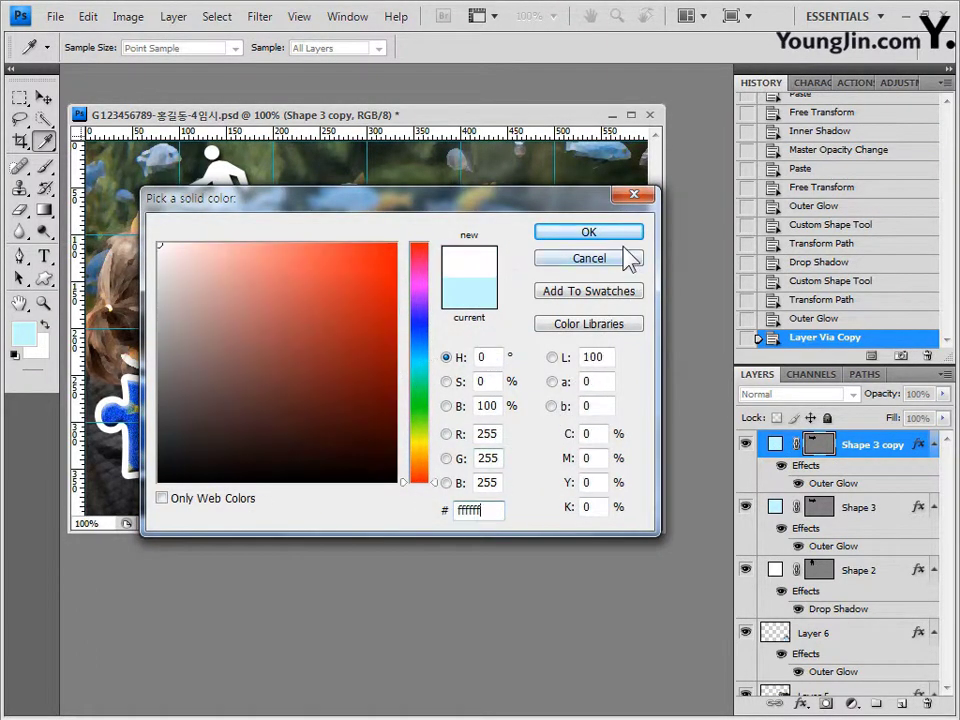
left_click(615, 235)
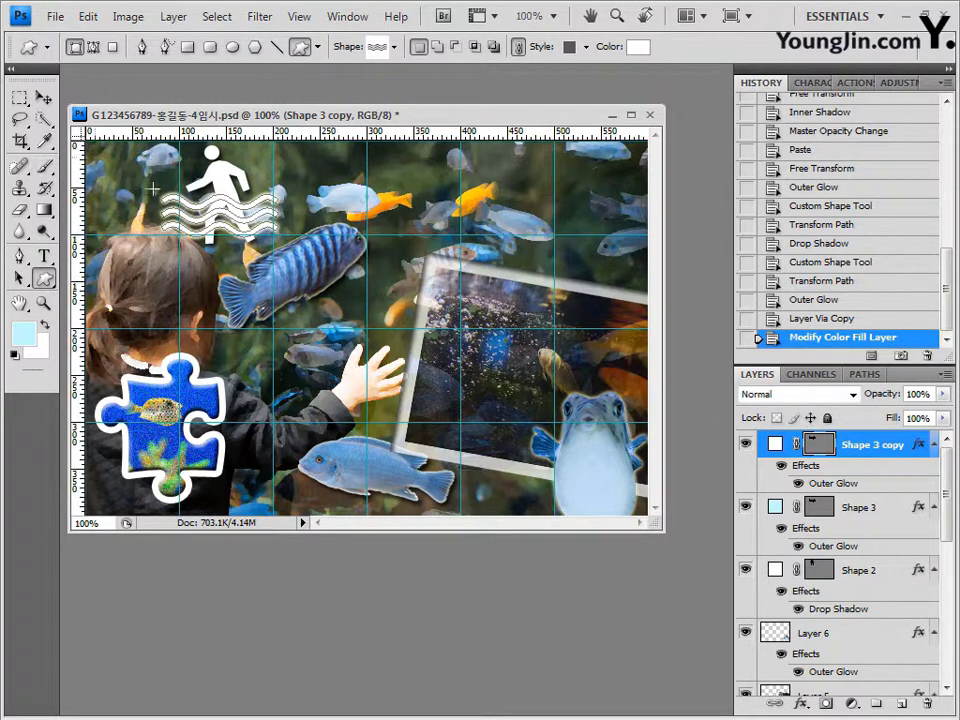
left_click(43, 97)
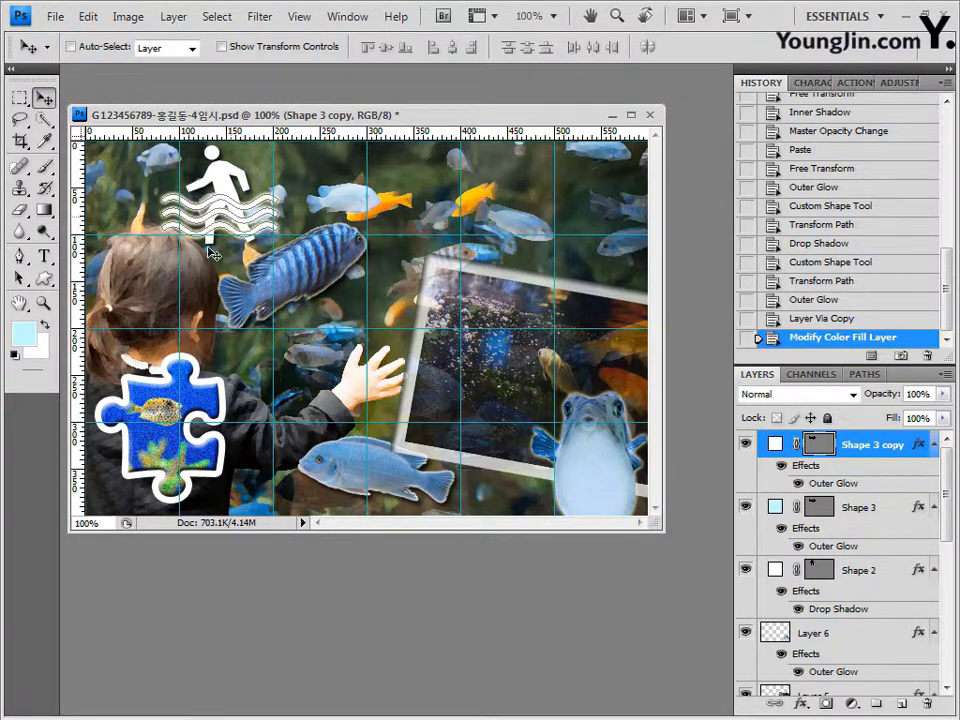
left_click_drag(170, 190, 189, 275)
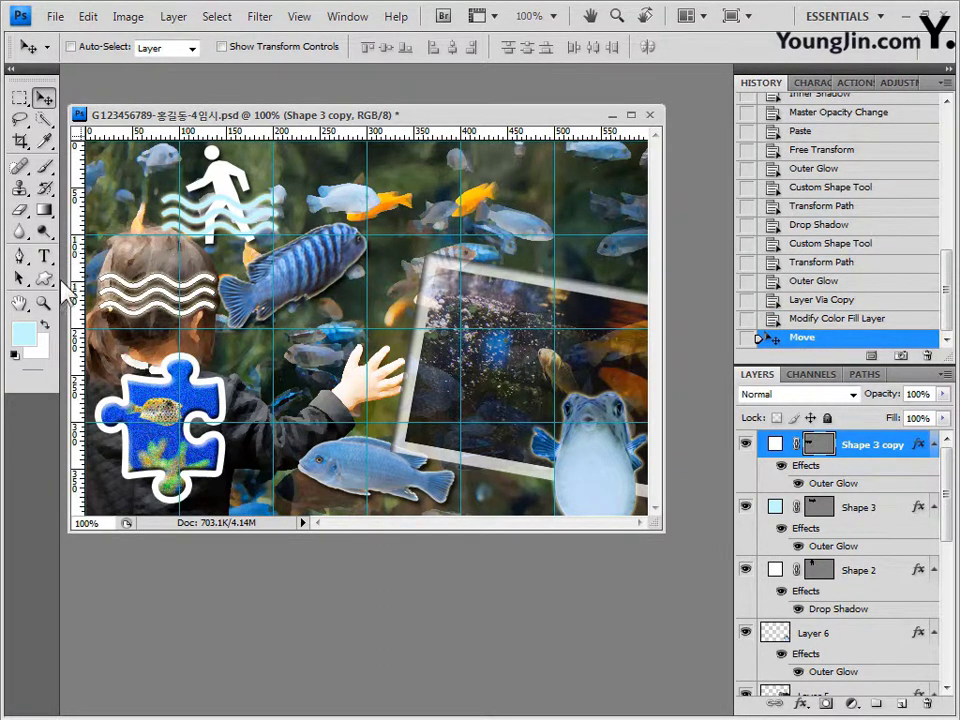
Set up the Type tool with Arial Bold, 38 pt and text colour ffff44.
left_click(44, 257)
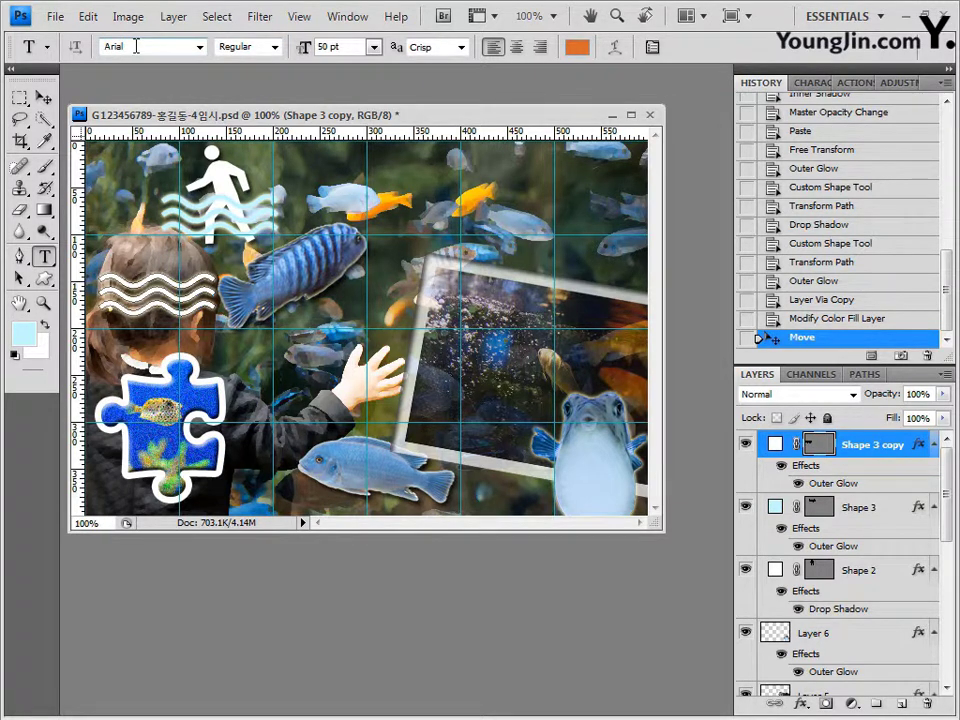
left_click(274, 47)
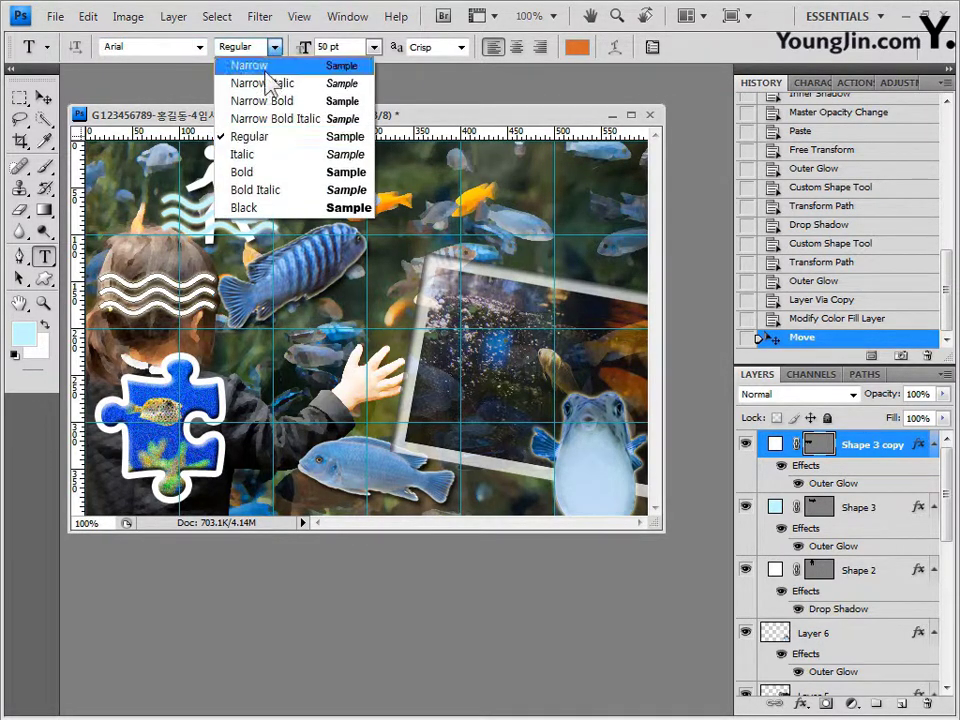
left_click(248, 172)
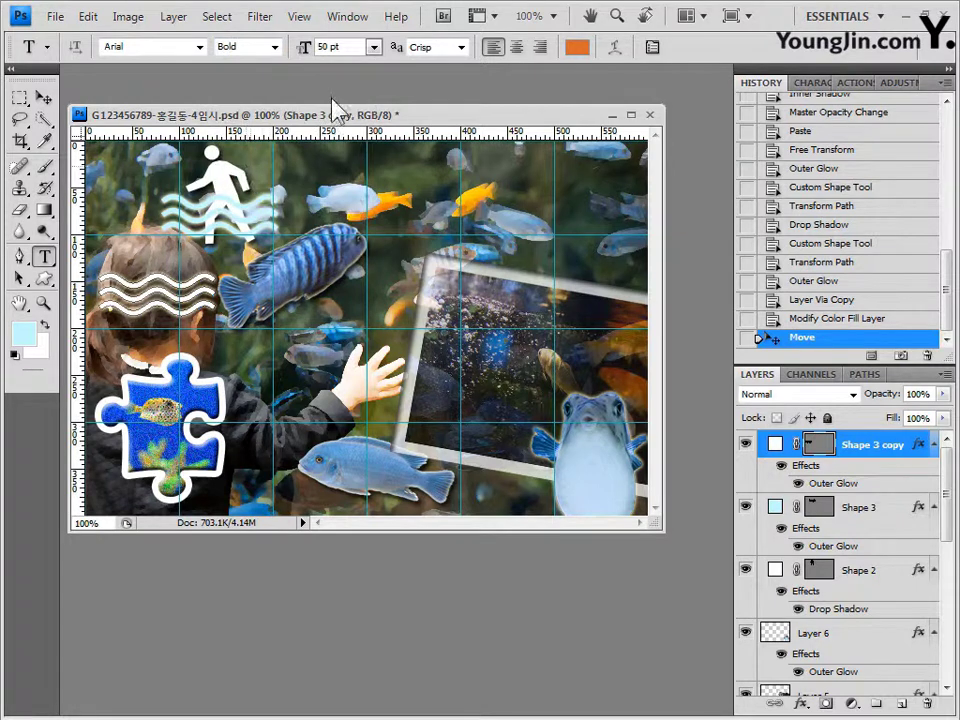
left_click(351, 47)
type("38")
left_click(578, 49)
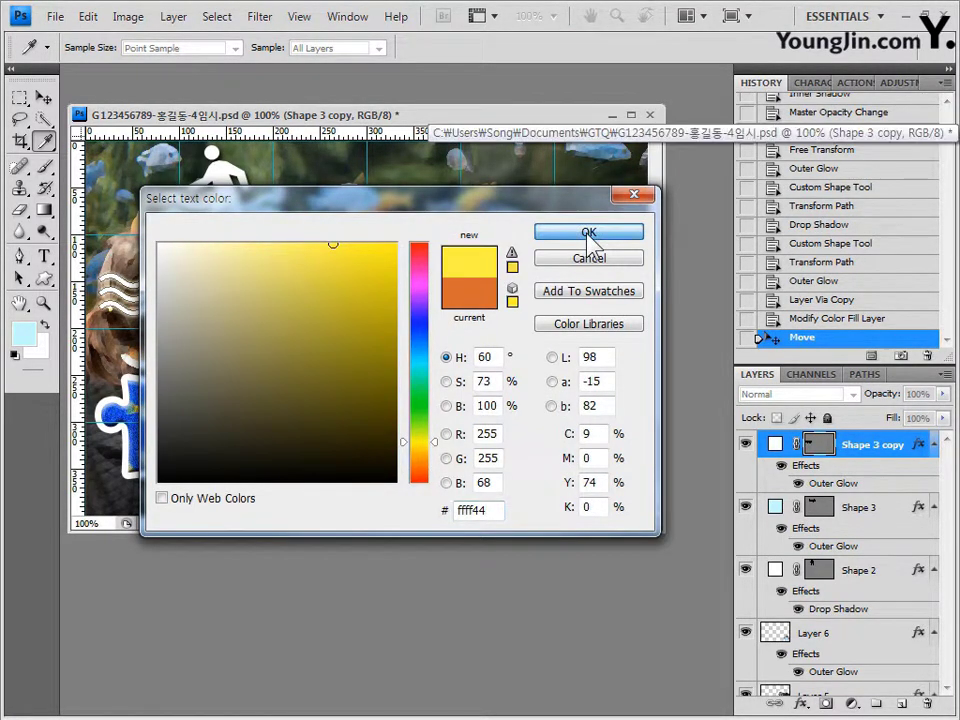
left_click(588, 232)
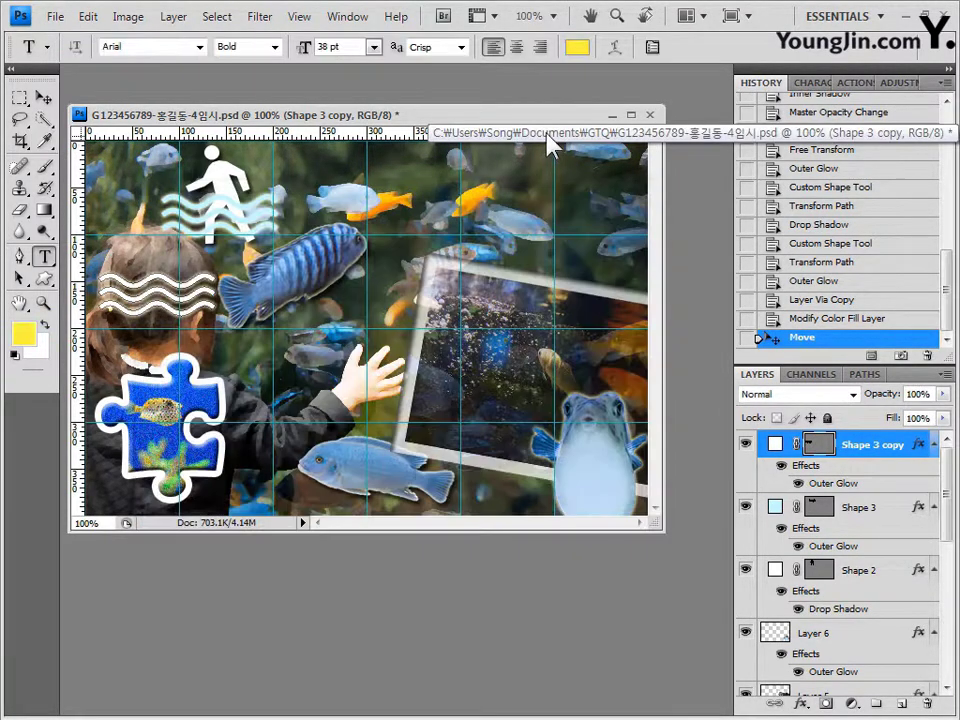
Add the title ACUA WORLD in the upper-right area of the image, shifted to fit inside the canvas.
left_click(407, 182)
type("ACUA WORLD")
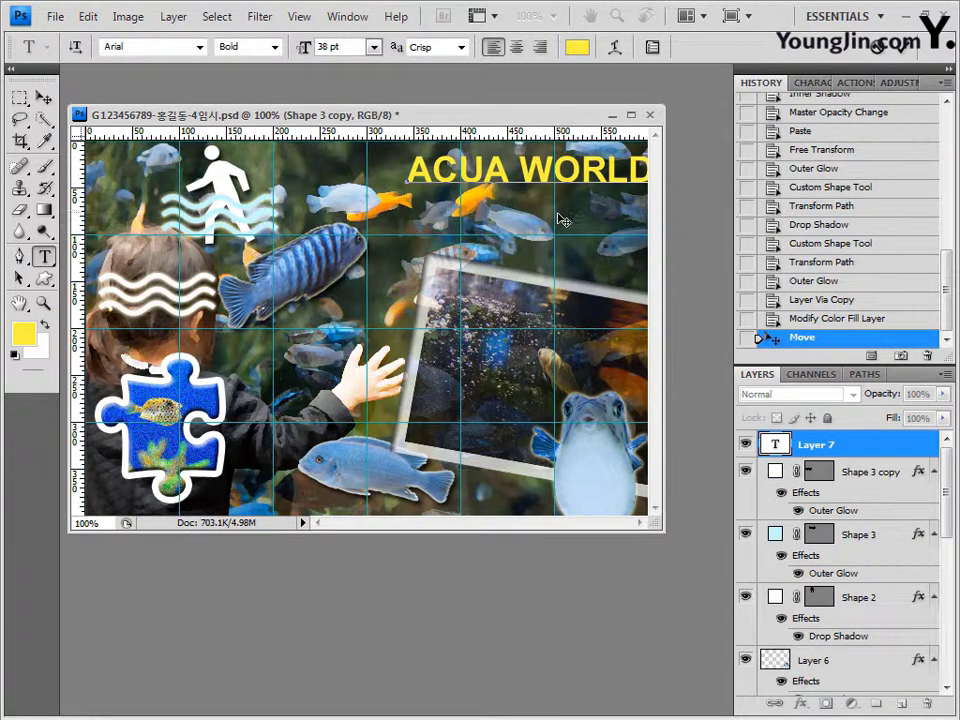
left_click_drag(528, 170, 500, 187)
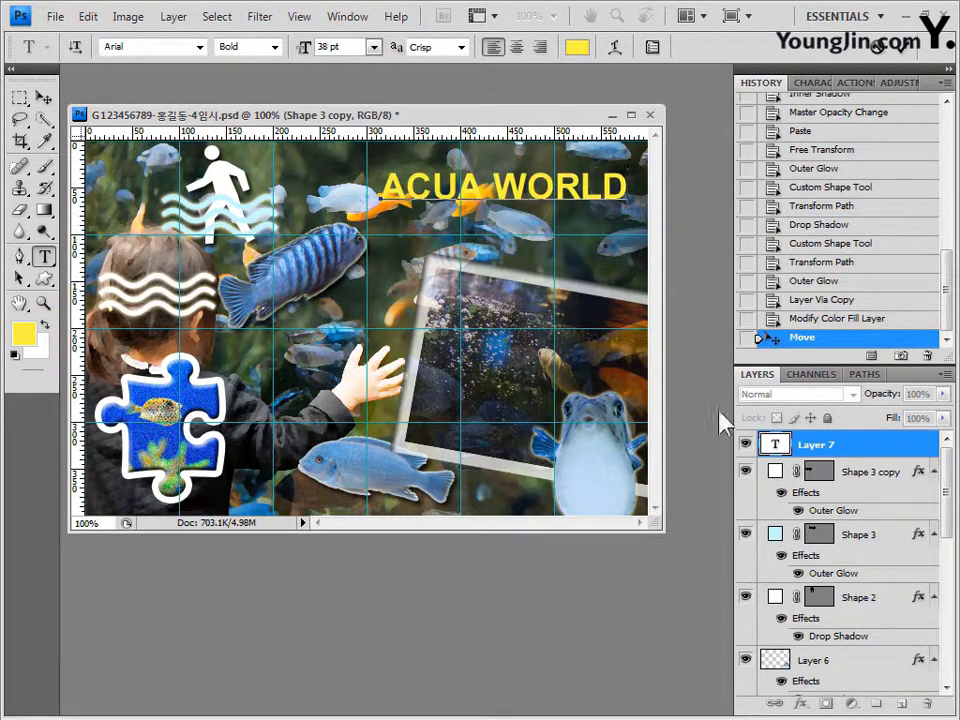
left_click(856, 443)
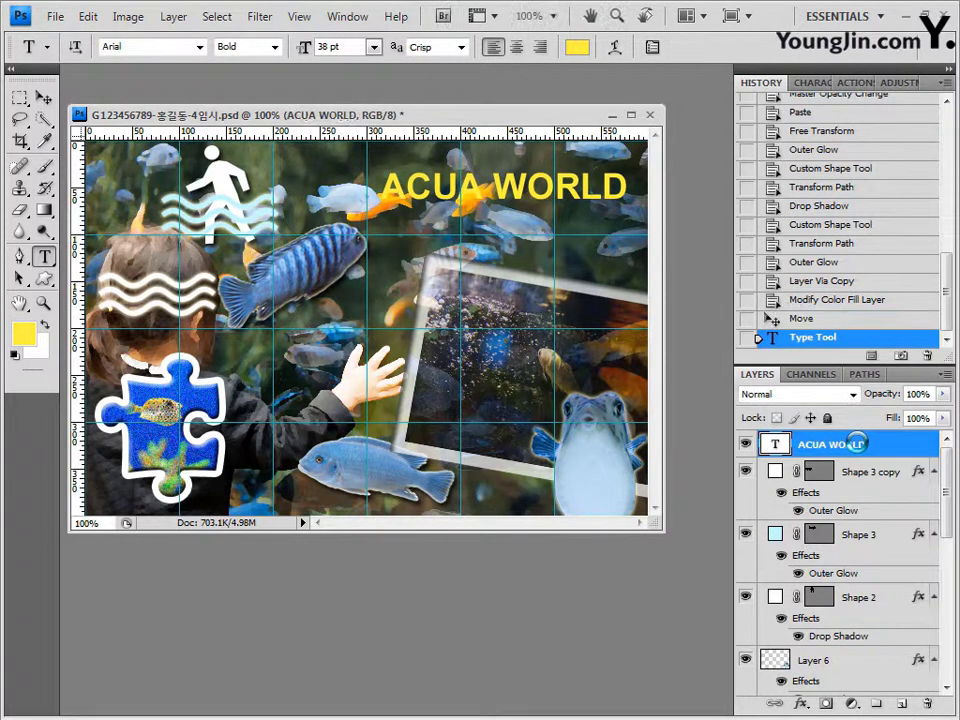
Give the ACUA WORLD title a default Drop Shadow and a 4 px Stroke in 333366, and move it slightly up.
left_click(798, 703)
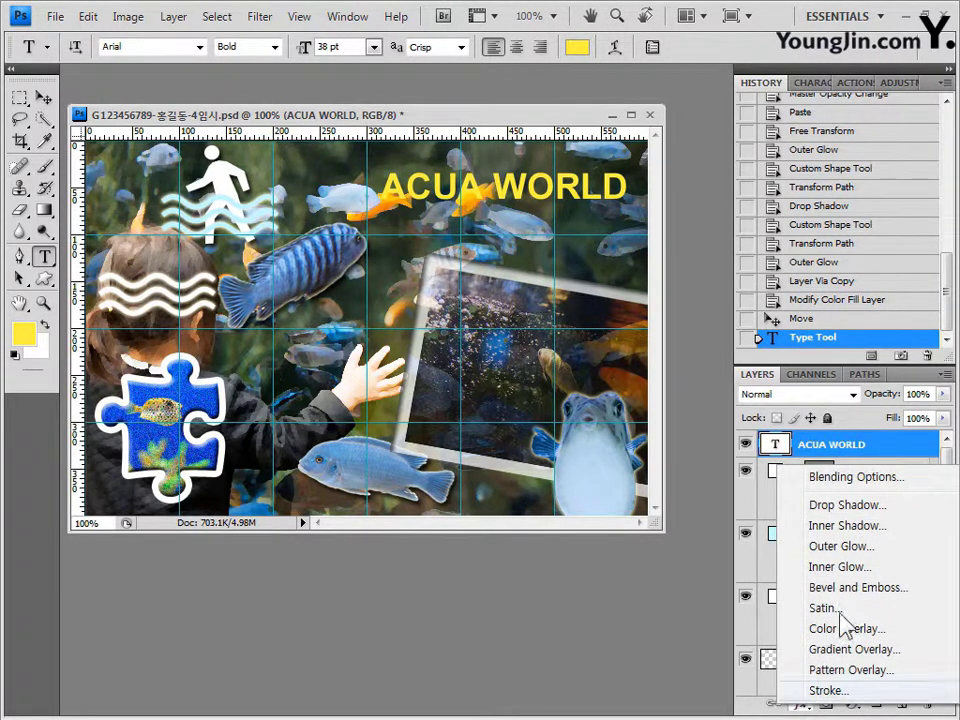
left_click(876, 514)
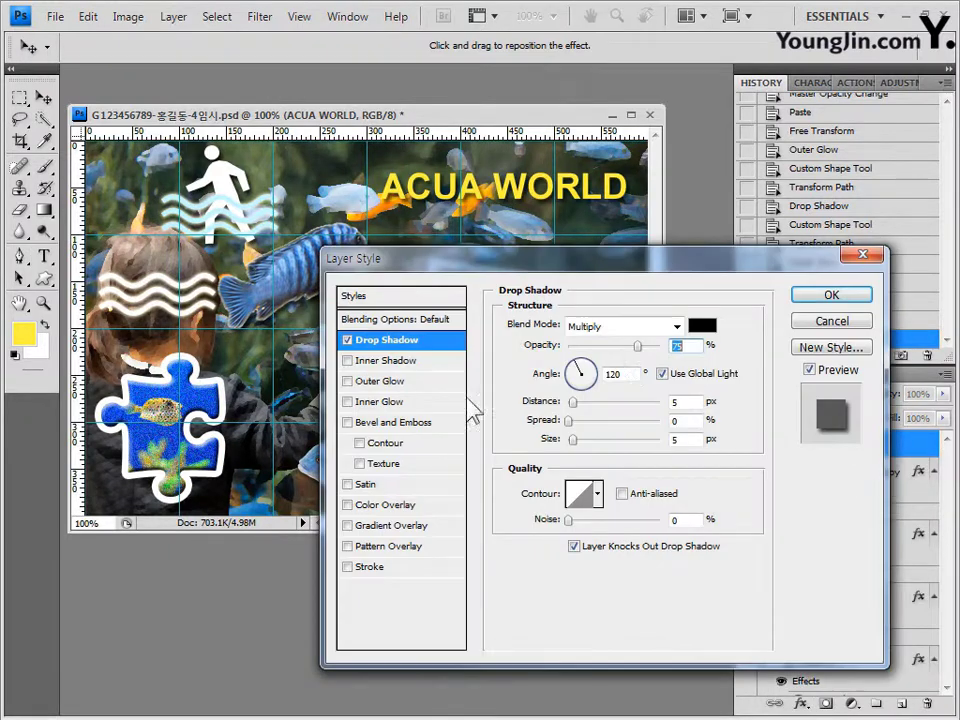
left_click(378, 572)
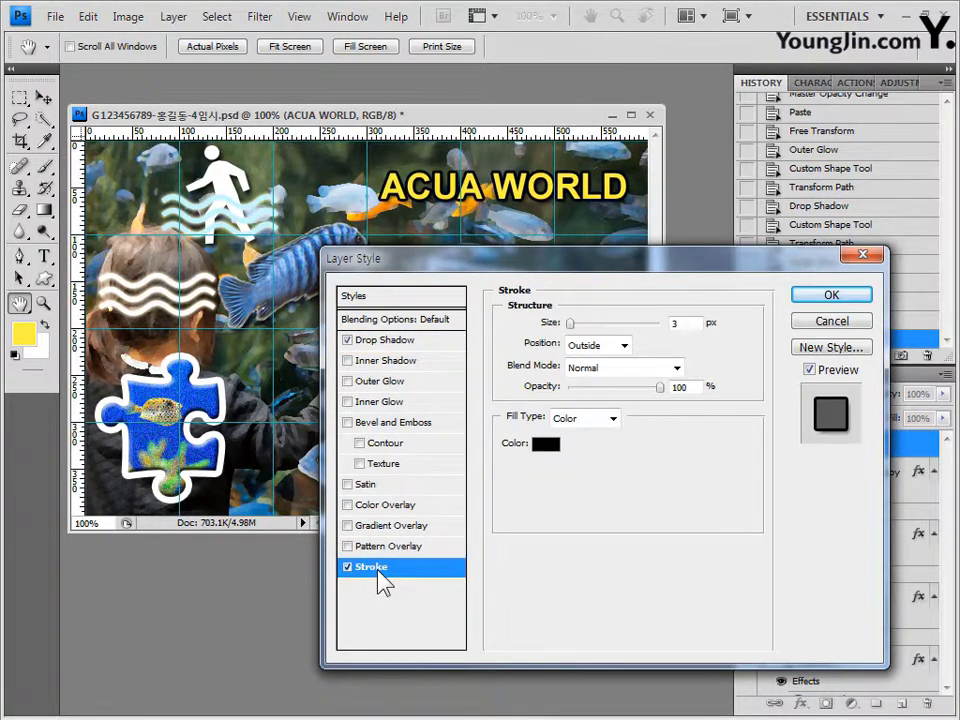
double_click(680, 324)
type("4")
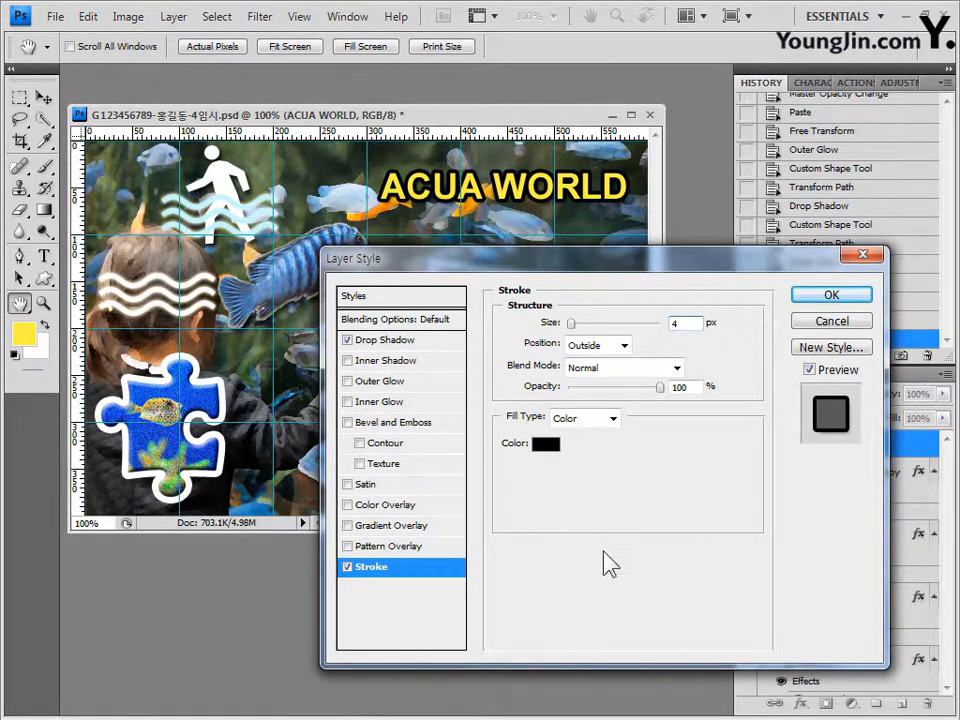
left_click(545, 443)
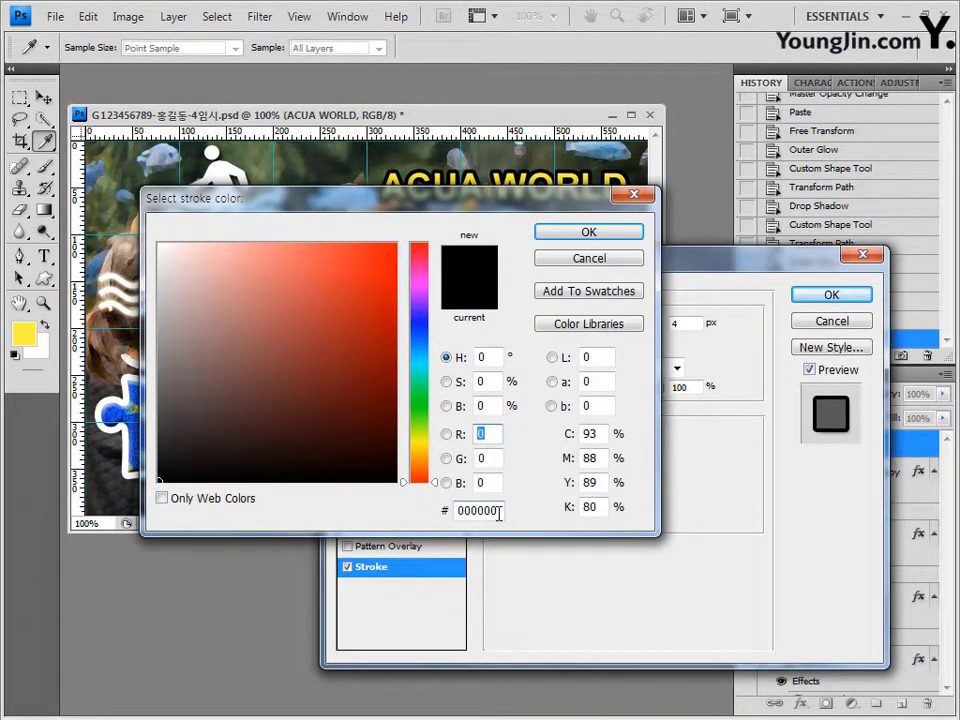
type("333366")
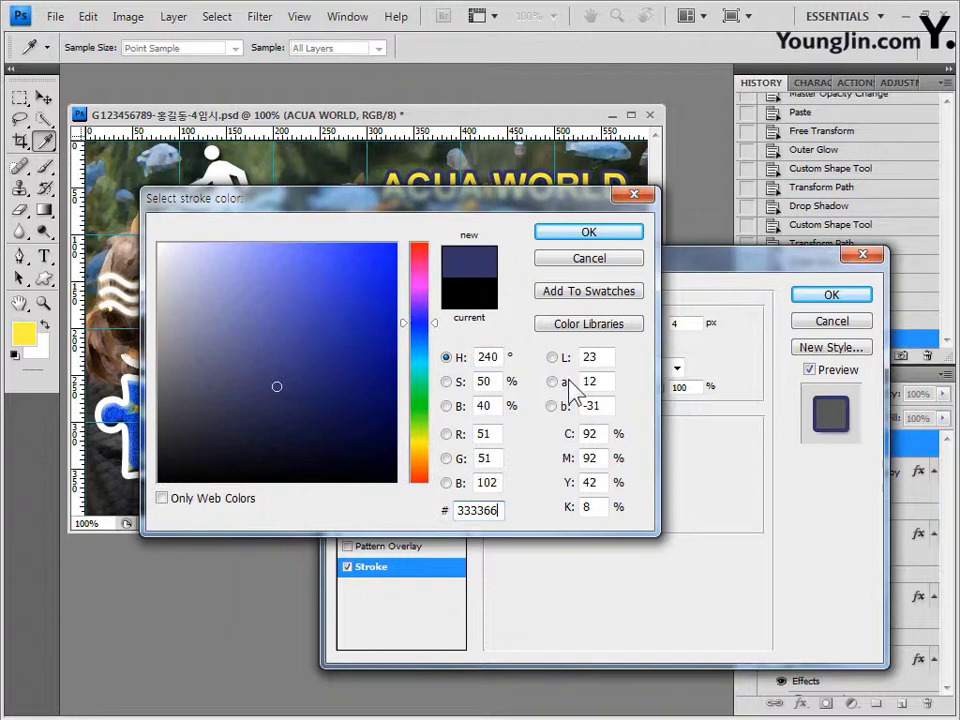
left_click(607, 232)
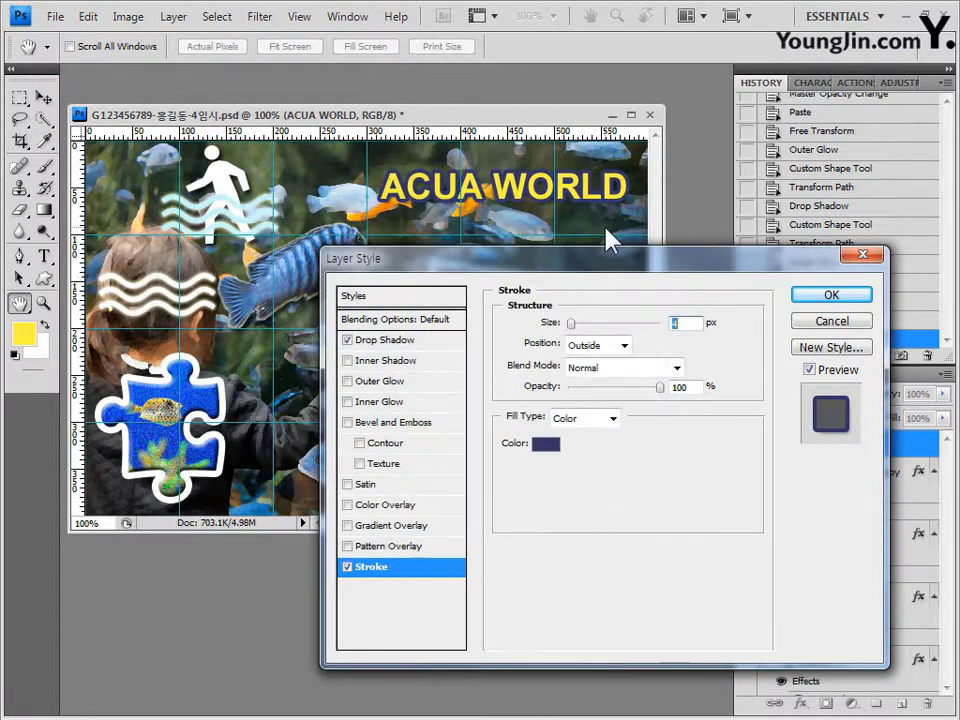
left_click(834, 294)
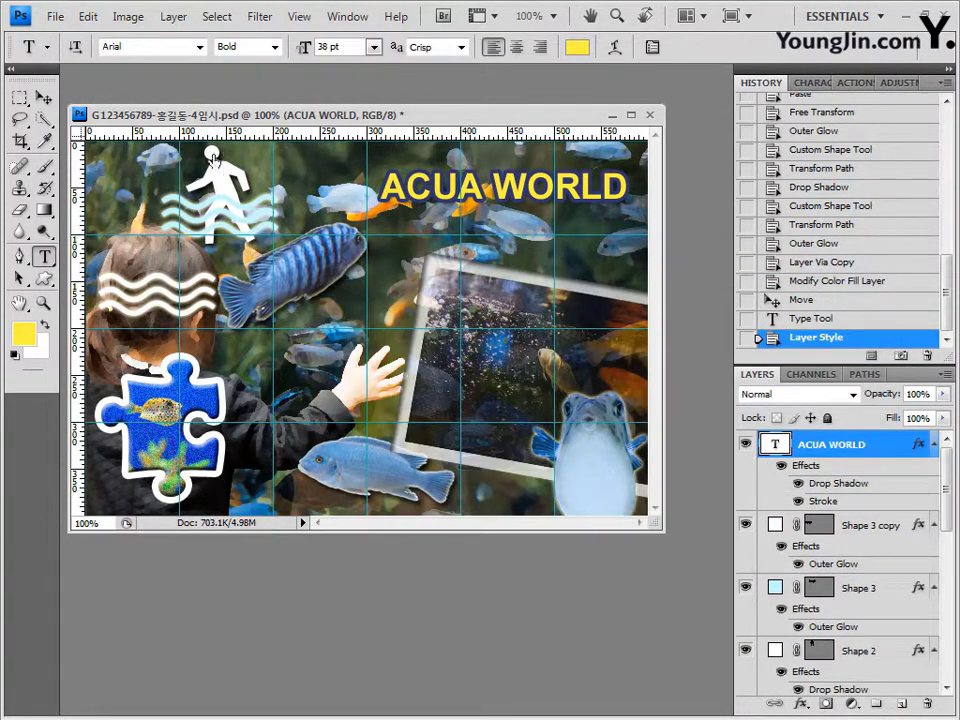
left_click(40, 97)
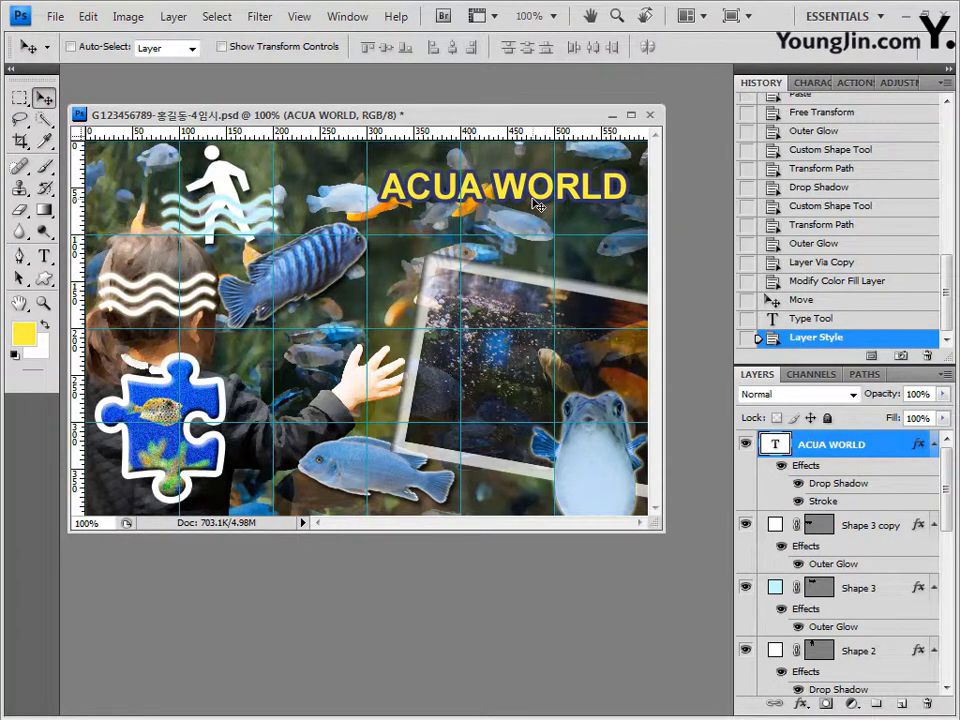
left_click_drag(545, 201, 535, 187)
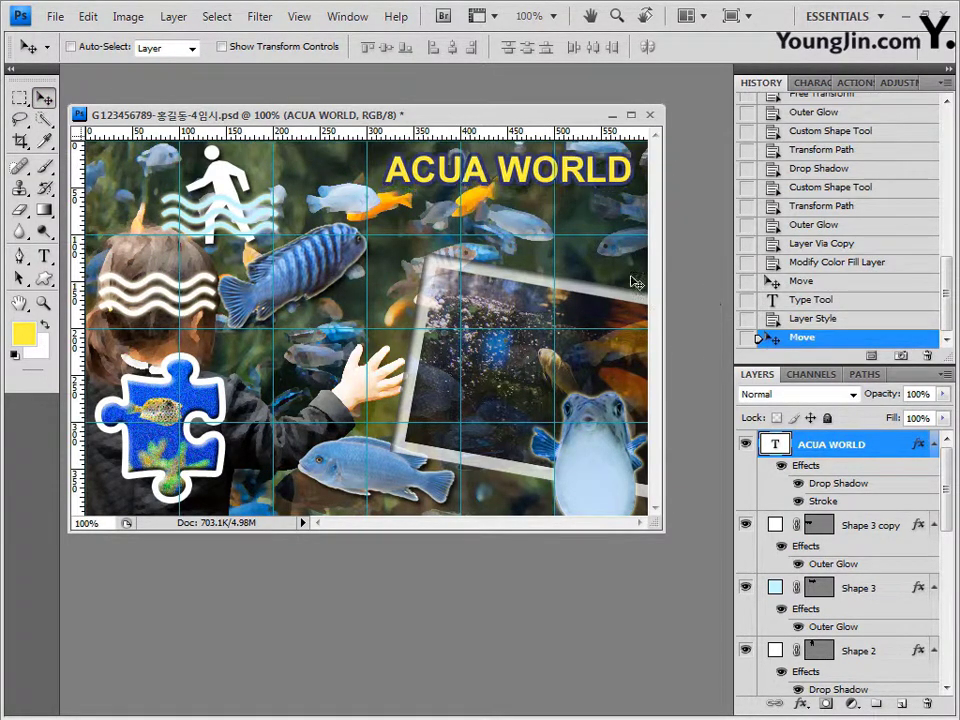
Add the text line 바닷속 특별한 경험, 아쿠아월드 below the title and shift it left to fit the canvas.
left_click(52, 258)
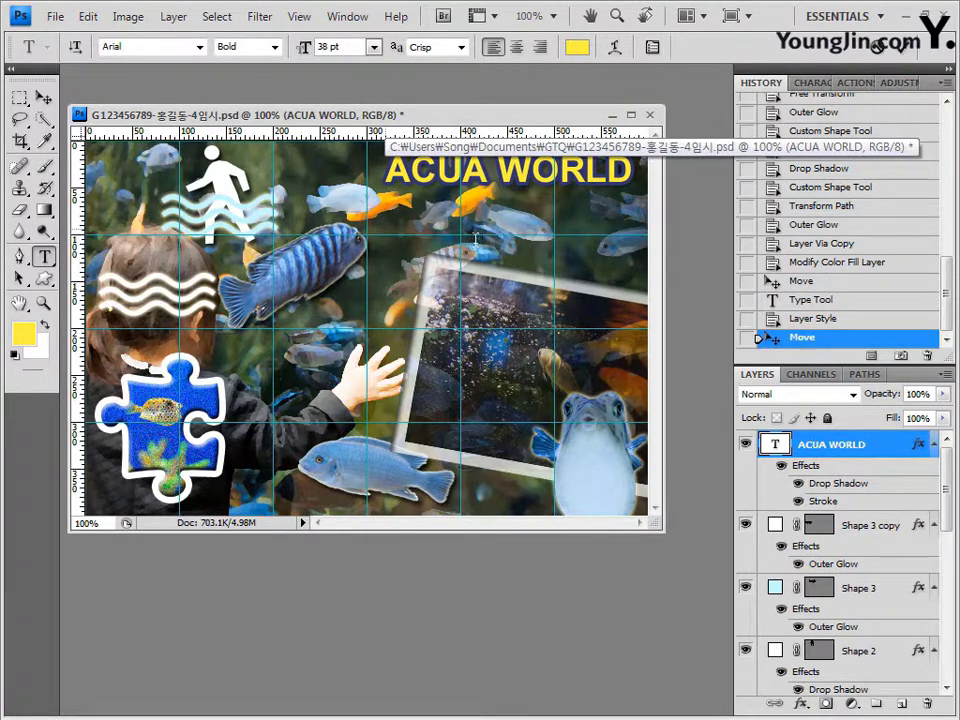
left_click(385, 228)
type("바닷속 특별한 경")
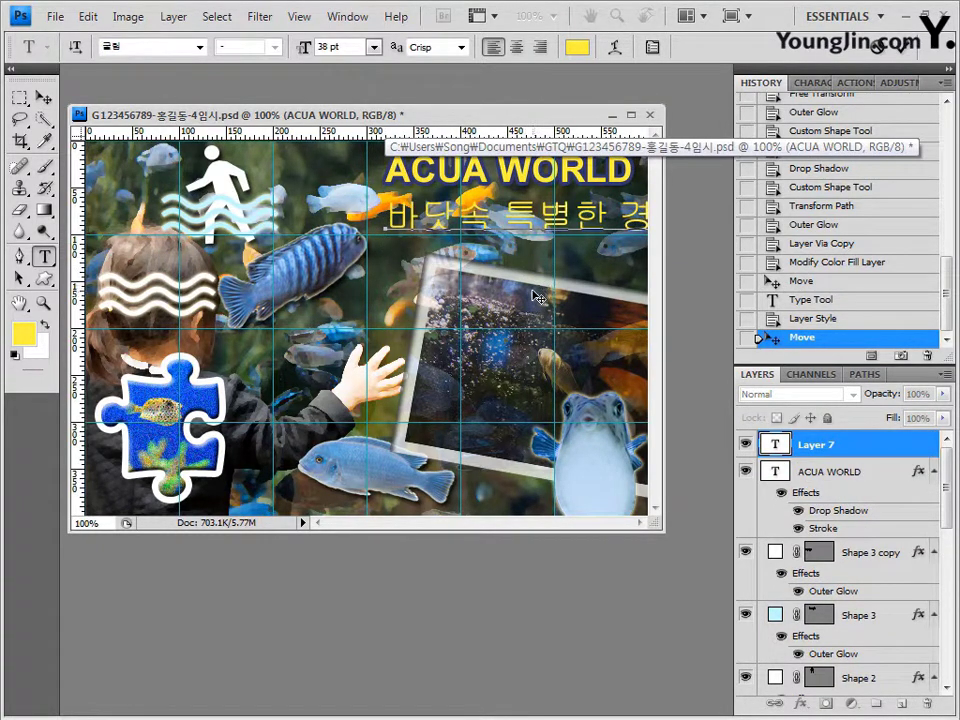
left_click_drag(528, 260, 267, 272)
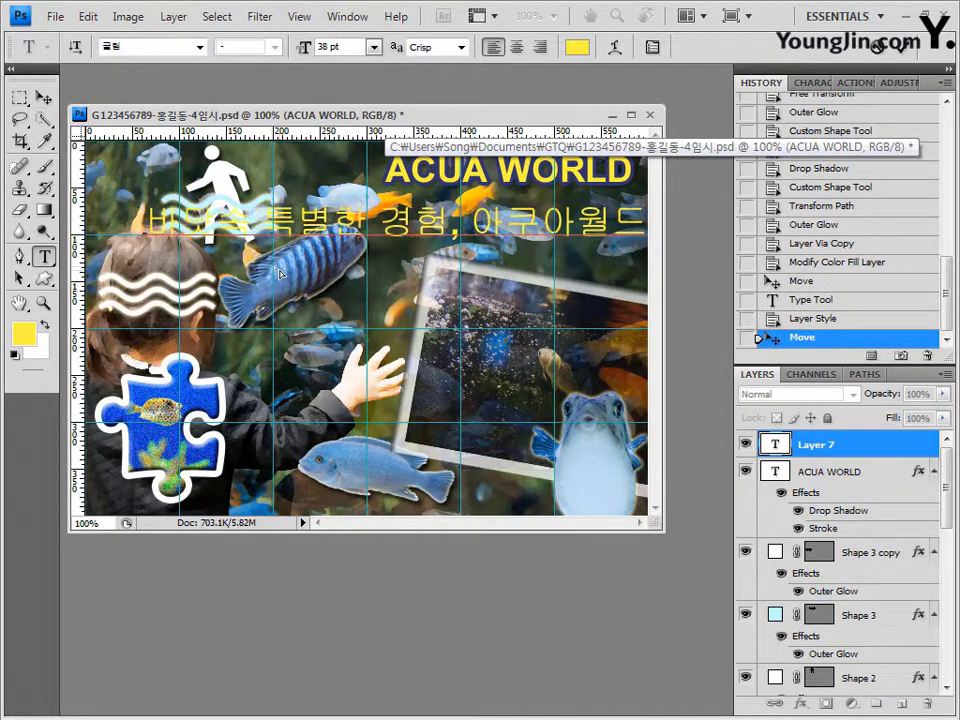
Format the Korean text line with the 궁서 font, 24 pt and colour 660066.
triple_click(300, 205)
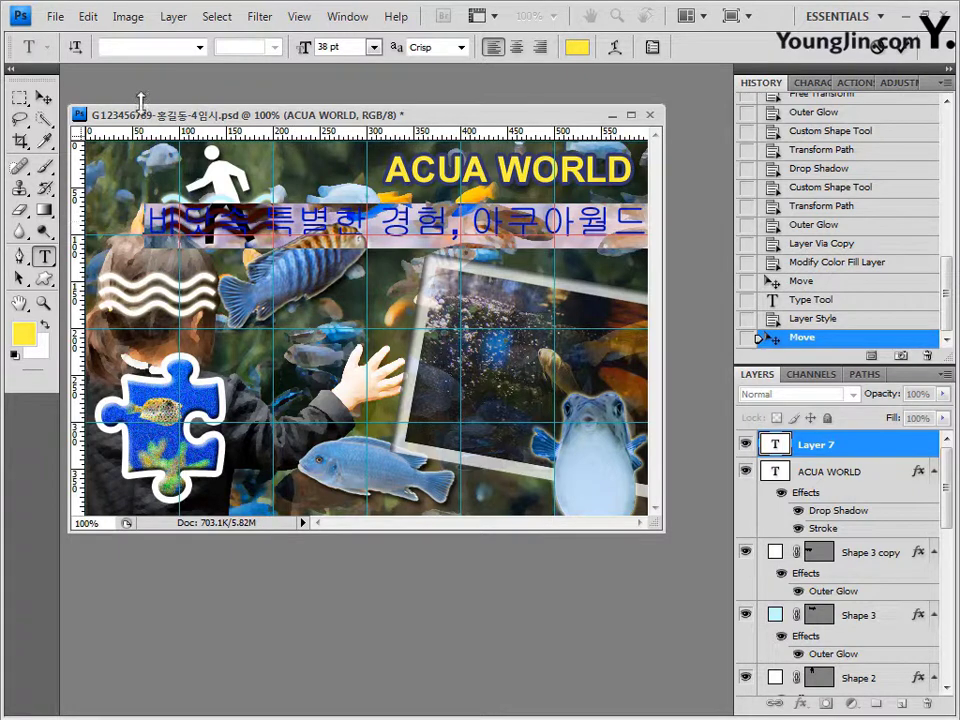
left_click(199, 47)
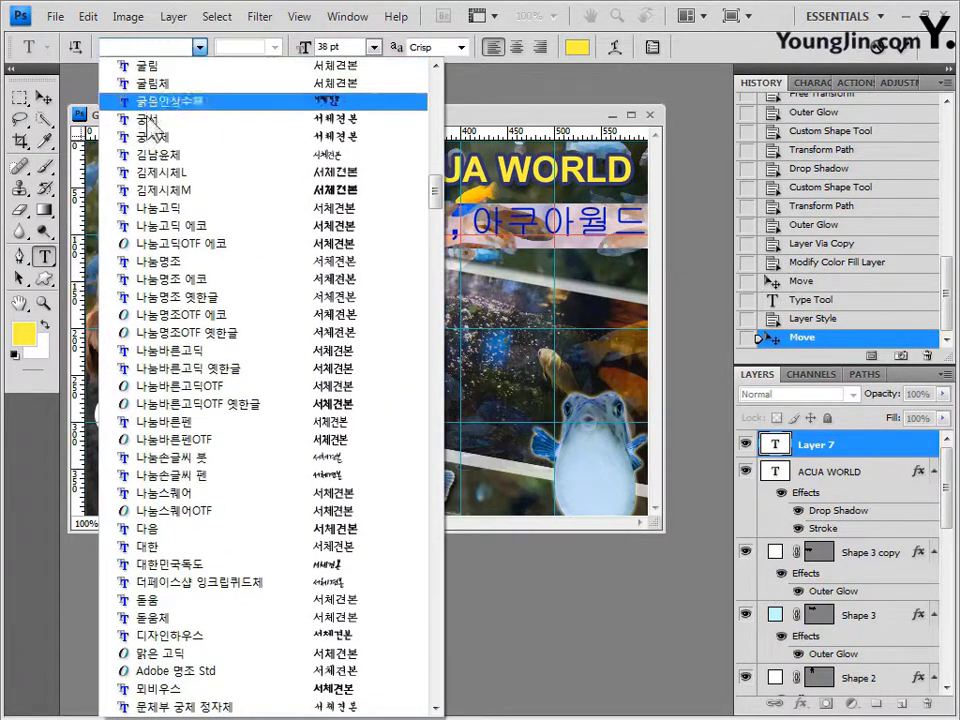
left_click(150, 119)
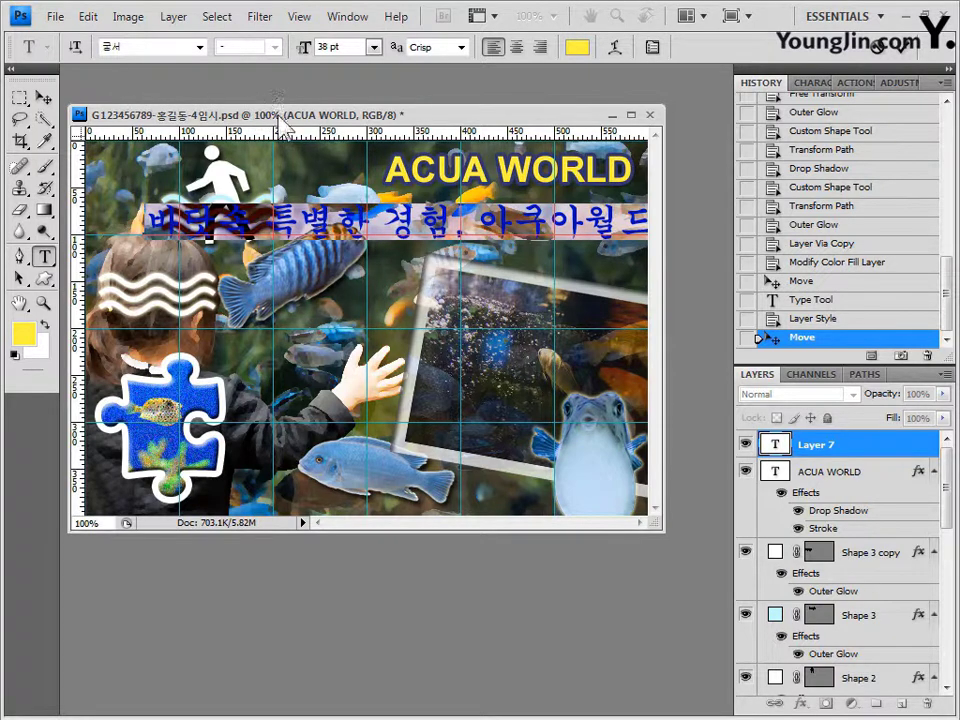
left_click_drag(289, 47, 180, 36)
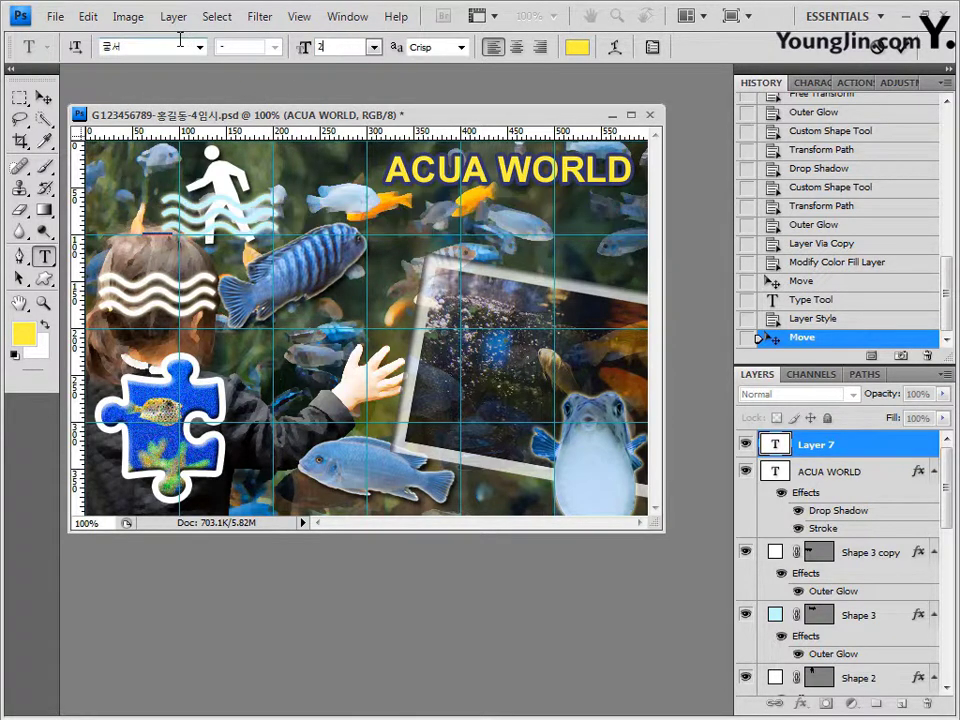
left_click(577, 47)
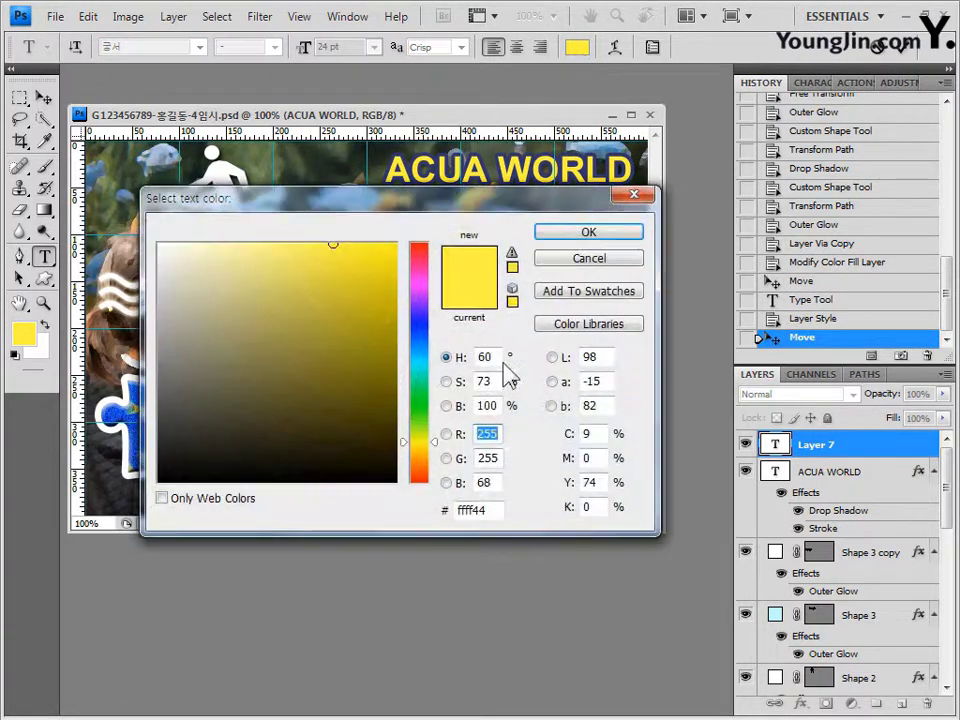
double_click(478, 510)
type("660066")
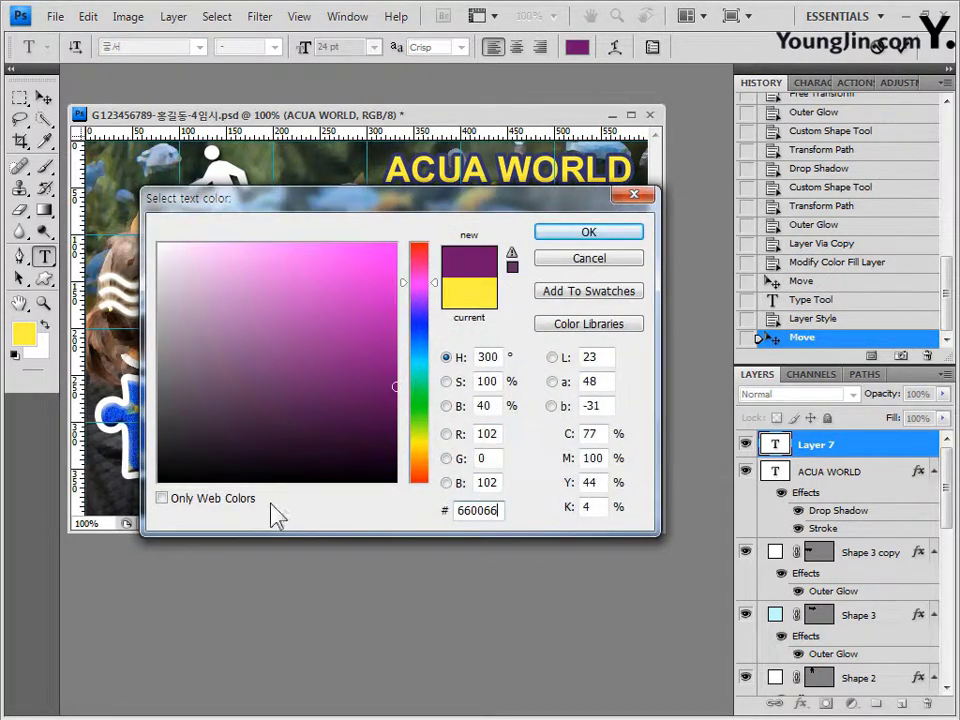
left_click(598, 234)
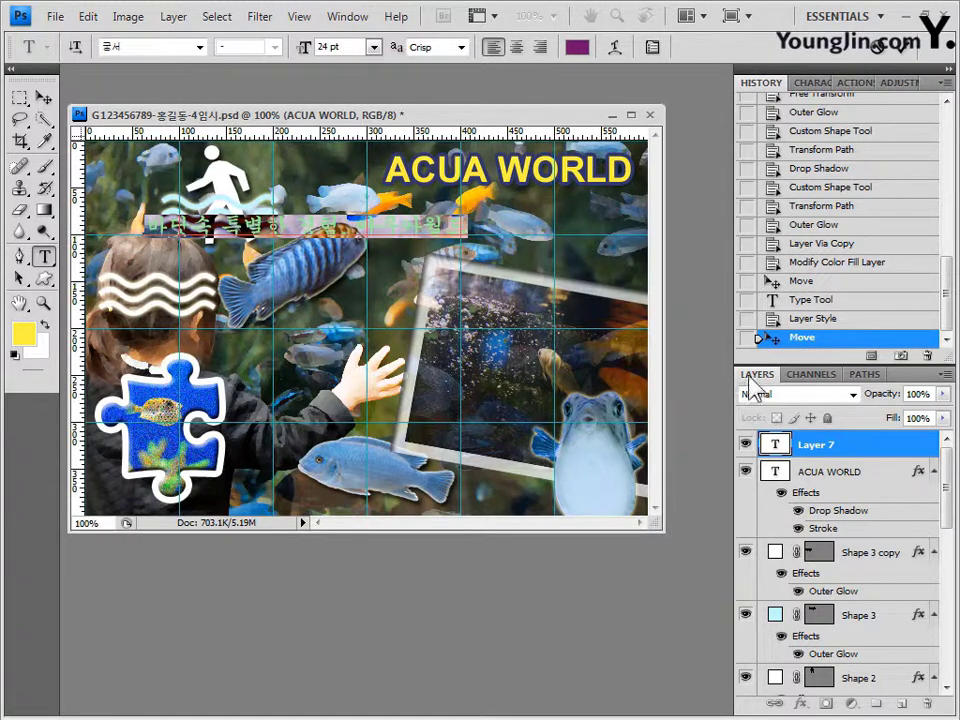
left_click(889, 452)
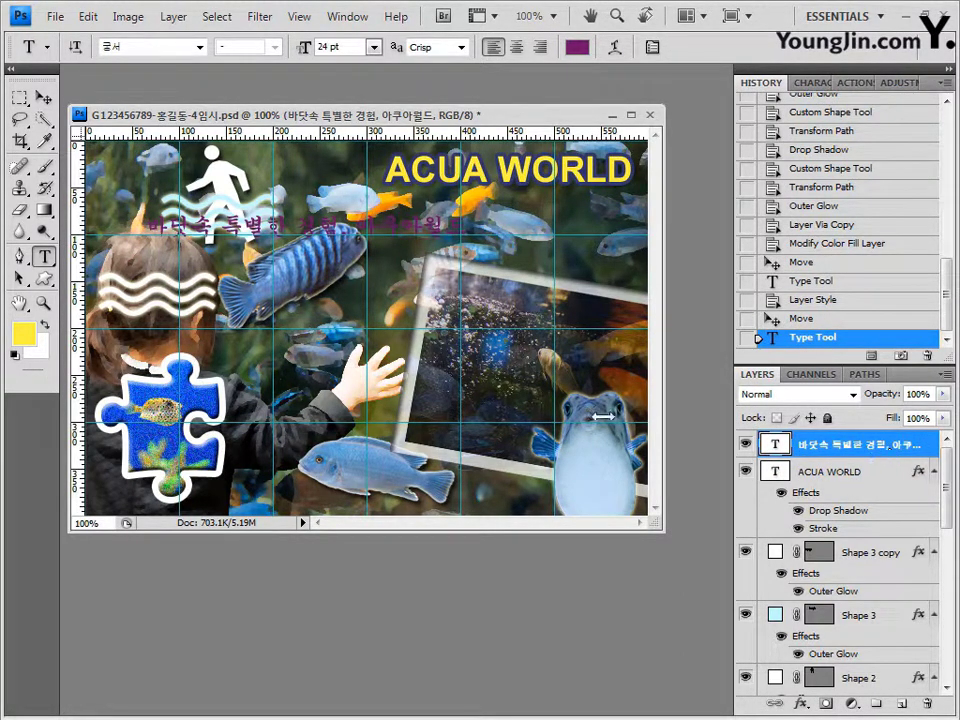
Move the Korean text line right so it sits beneath the title, and warp it with the Flag style at +50% bend.
left_click(44, 97)
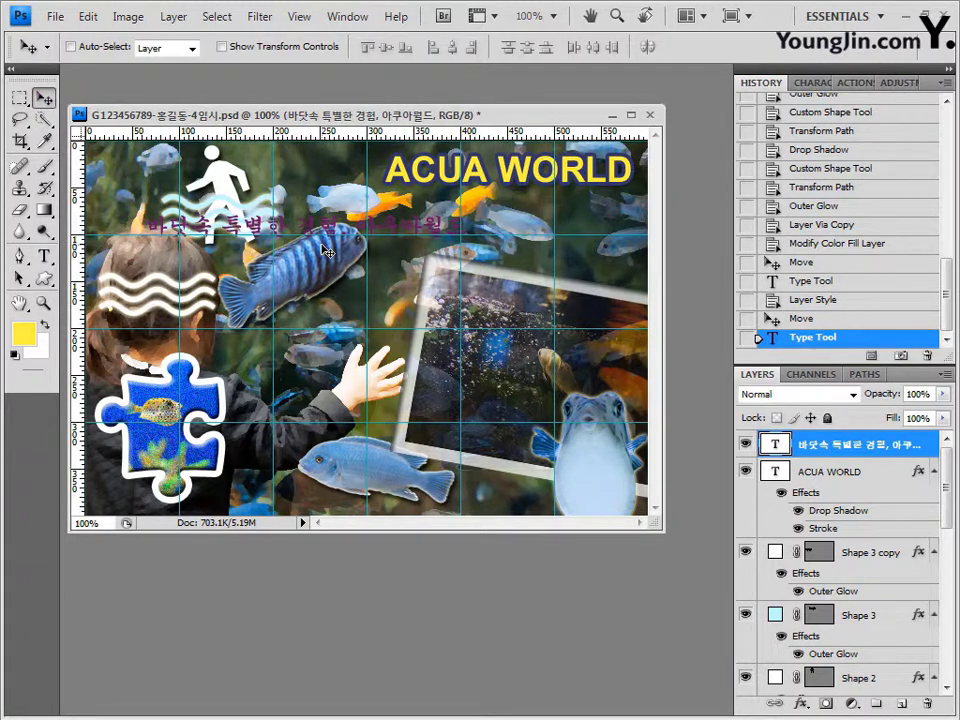
left_click_drag(456, 256, 598, 258)
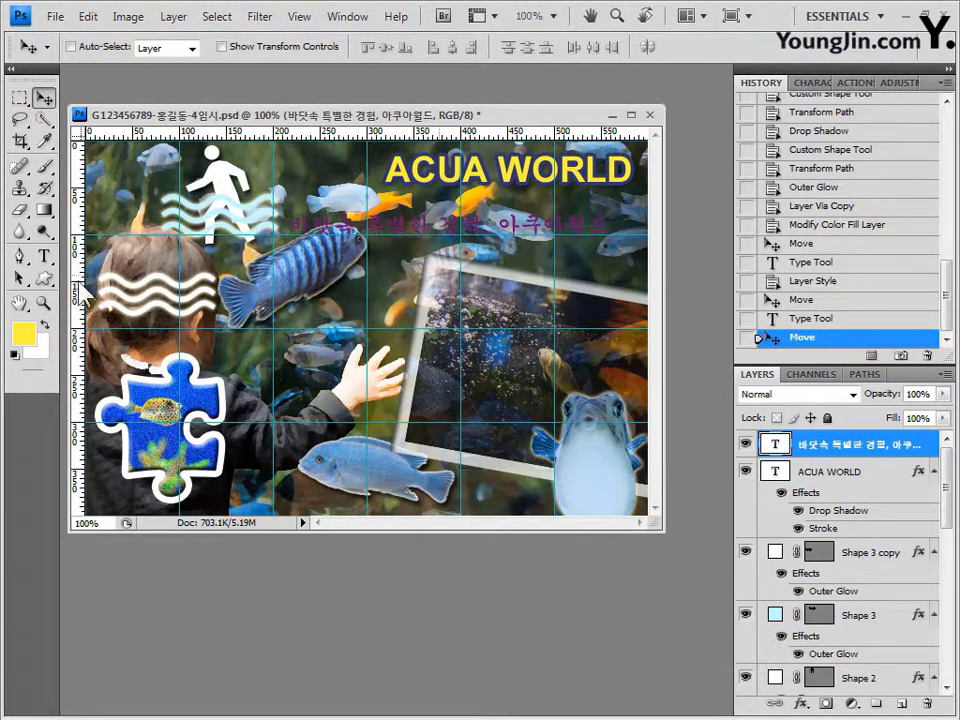
left_click(44, 256)
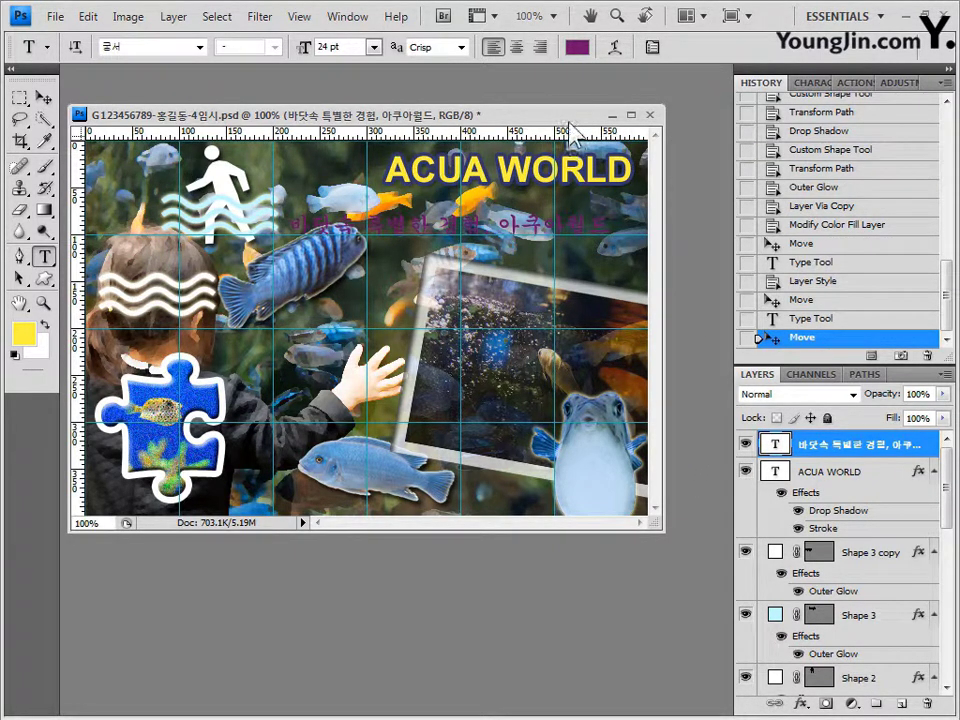
left_click(617, 50)
left_click_drag(672, 293, 537, 353)
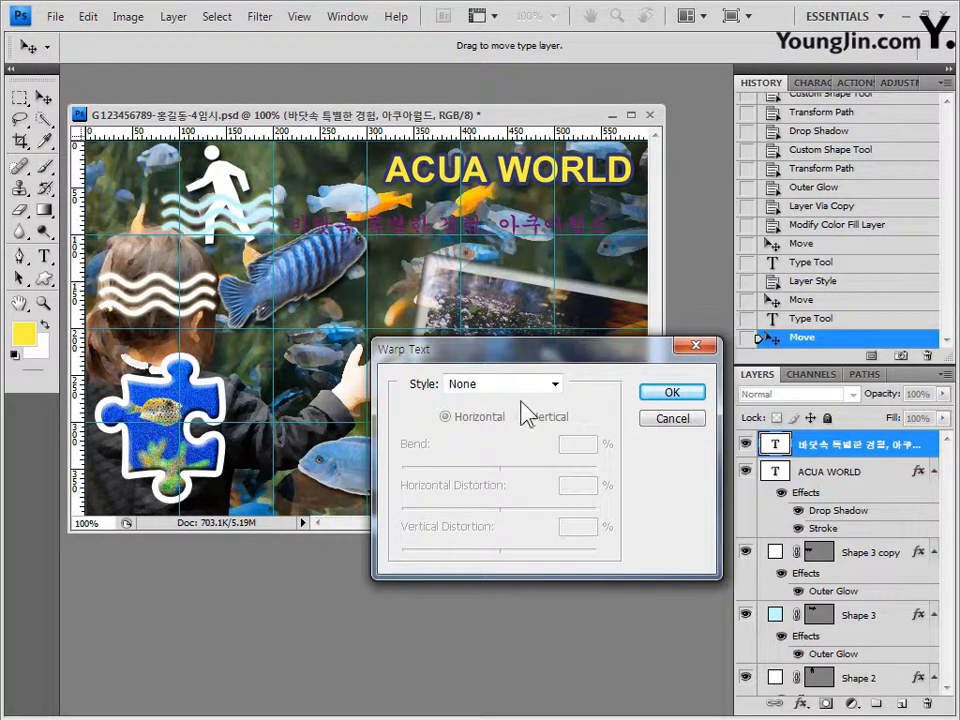
left_click(530, 386)
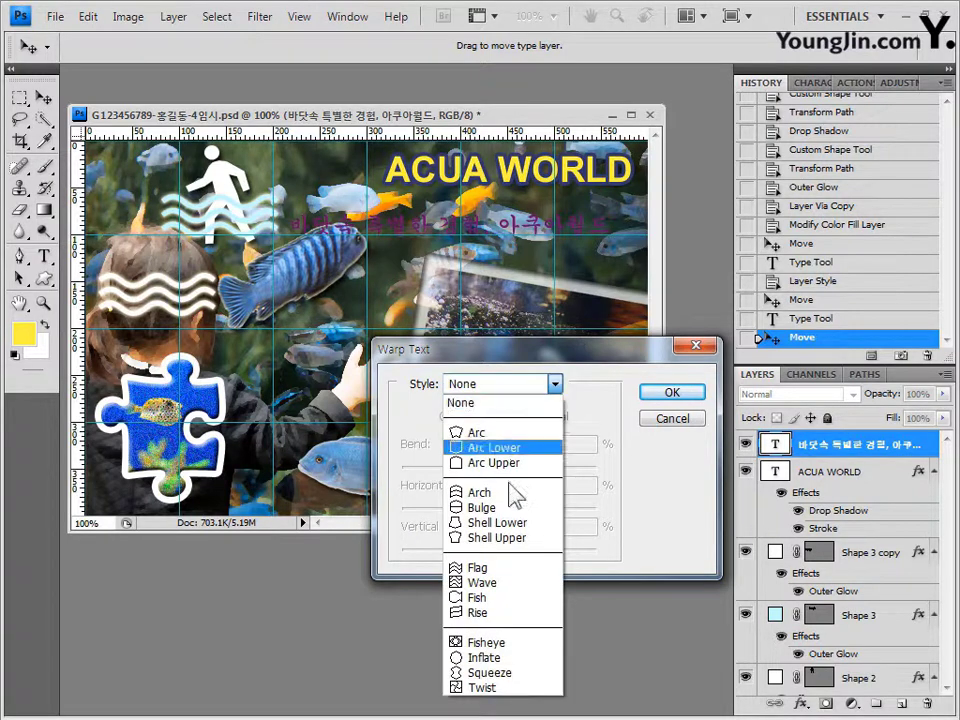
left_click(510, 567)
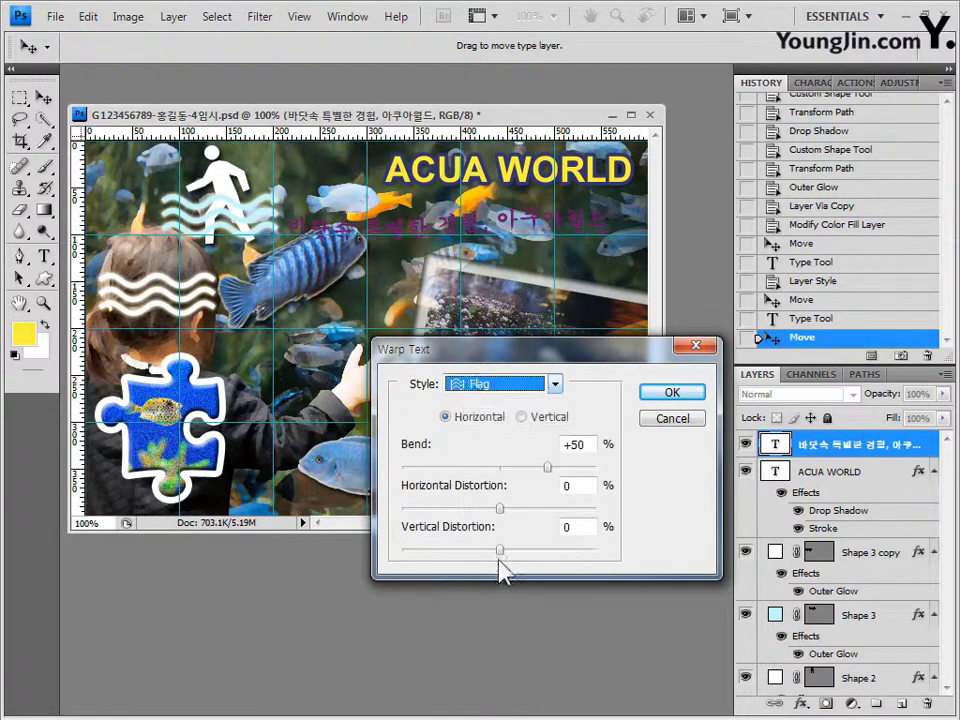
left_click(672, 392)
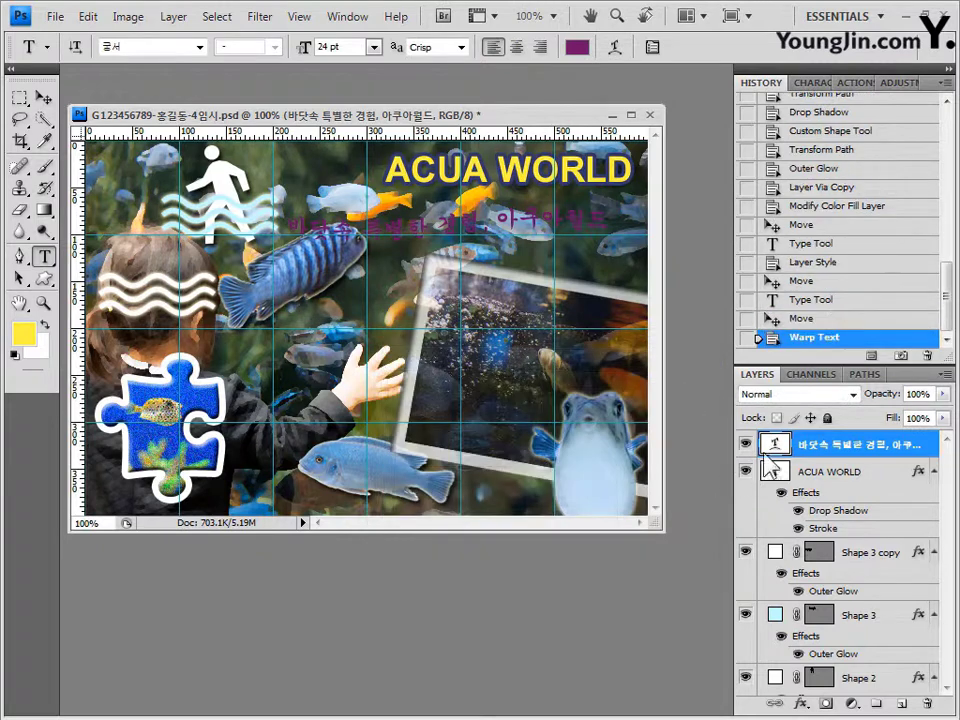
Give the Korean text line a 4 px Stroke in ffffff and shift it slightly up and to the right.
left_click(803, 703)
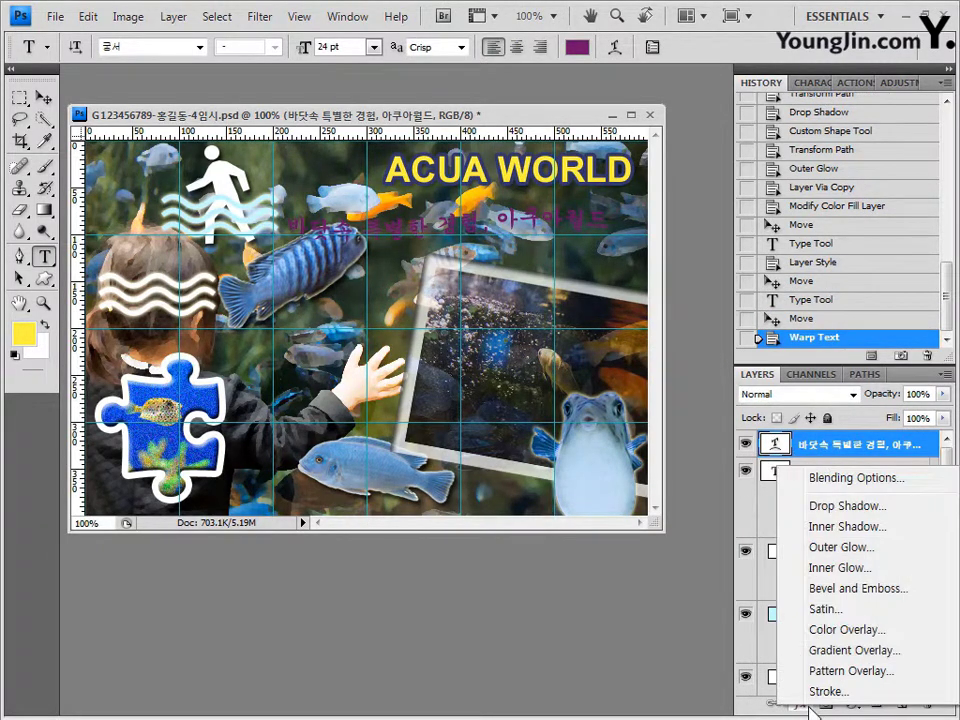
left_click(840, 692)
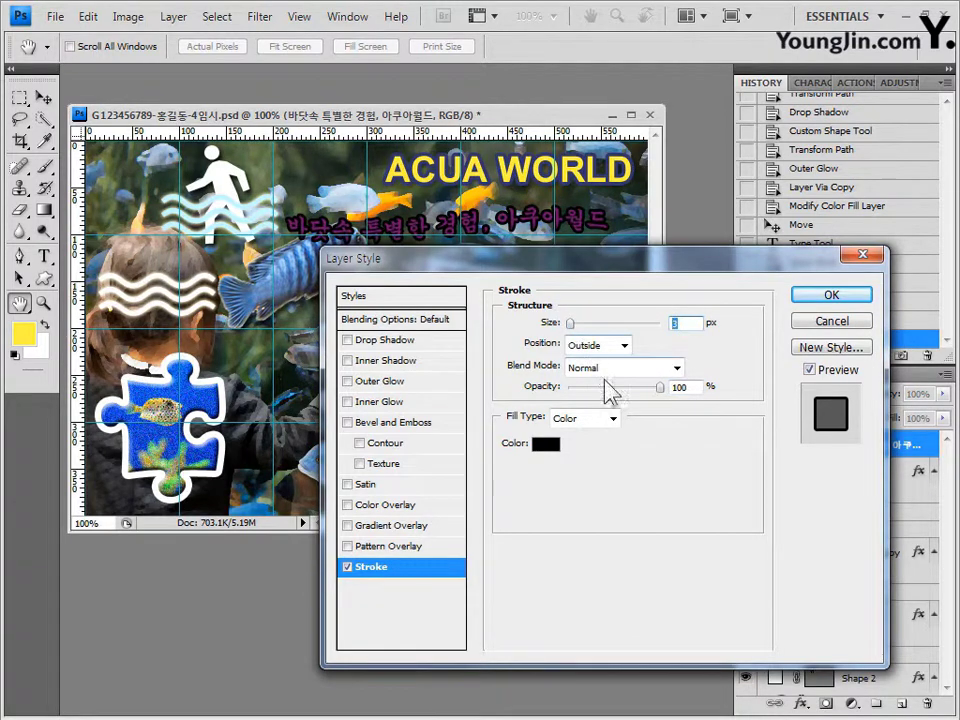
type("4")
left_click(540, 447)
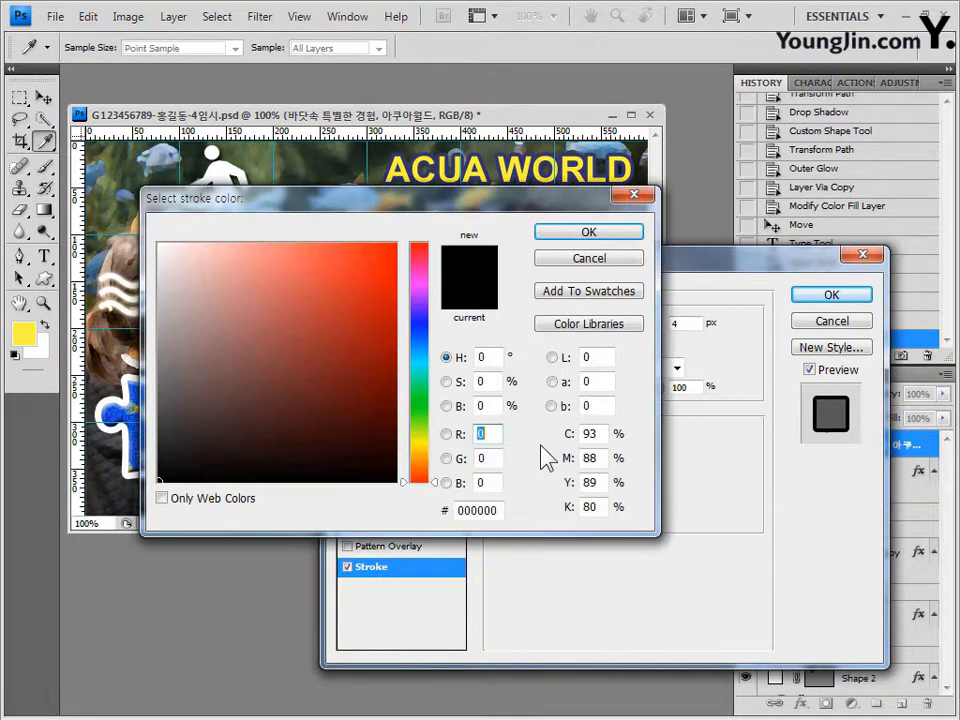
type("ffffff")
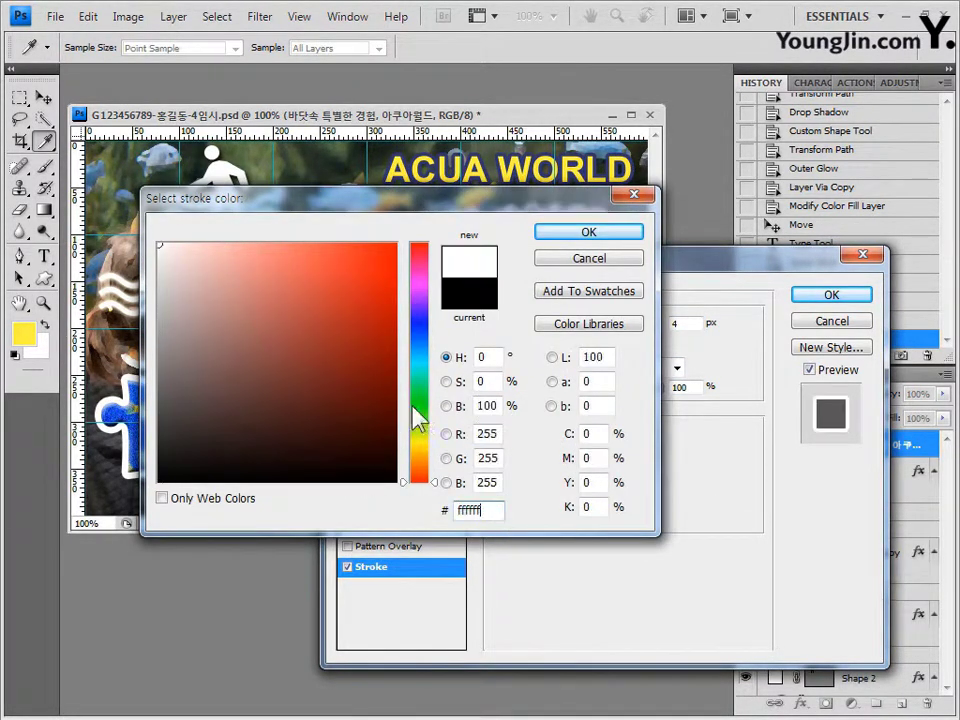
left_click(588, 232)
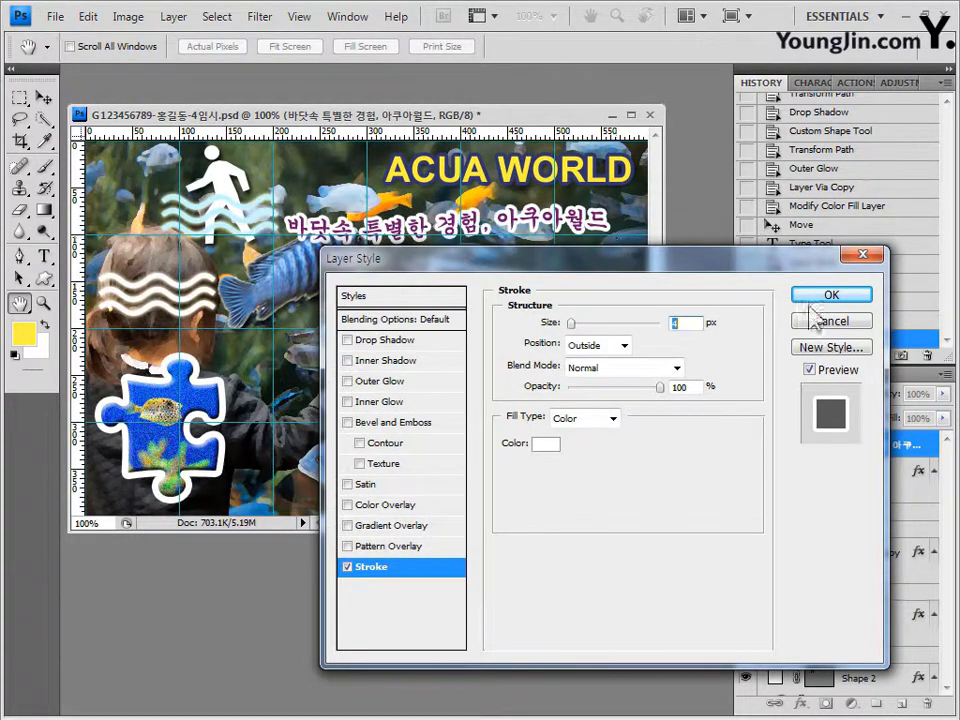
left_click(830, 295)
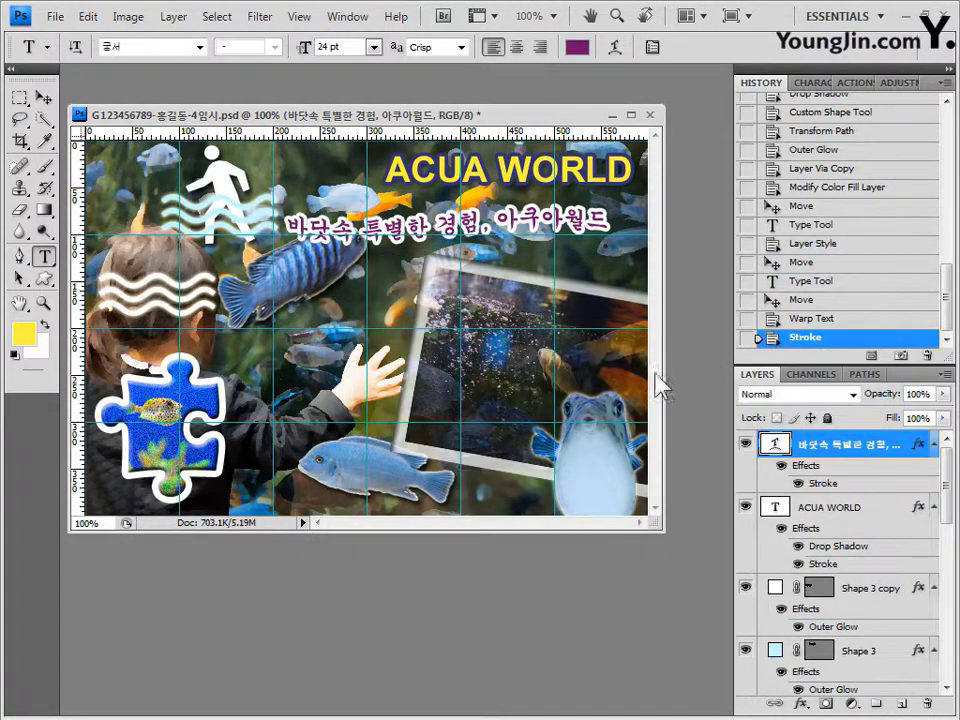
left_click(43, 97)
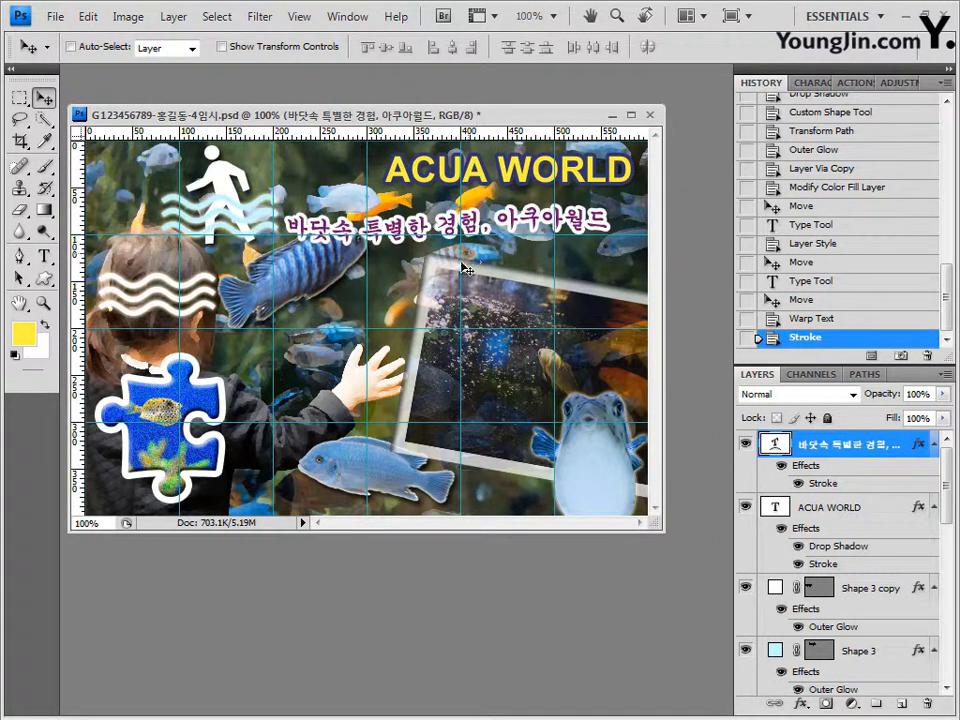
left_click_drag(466, 269, 493, 256)
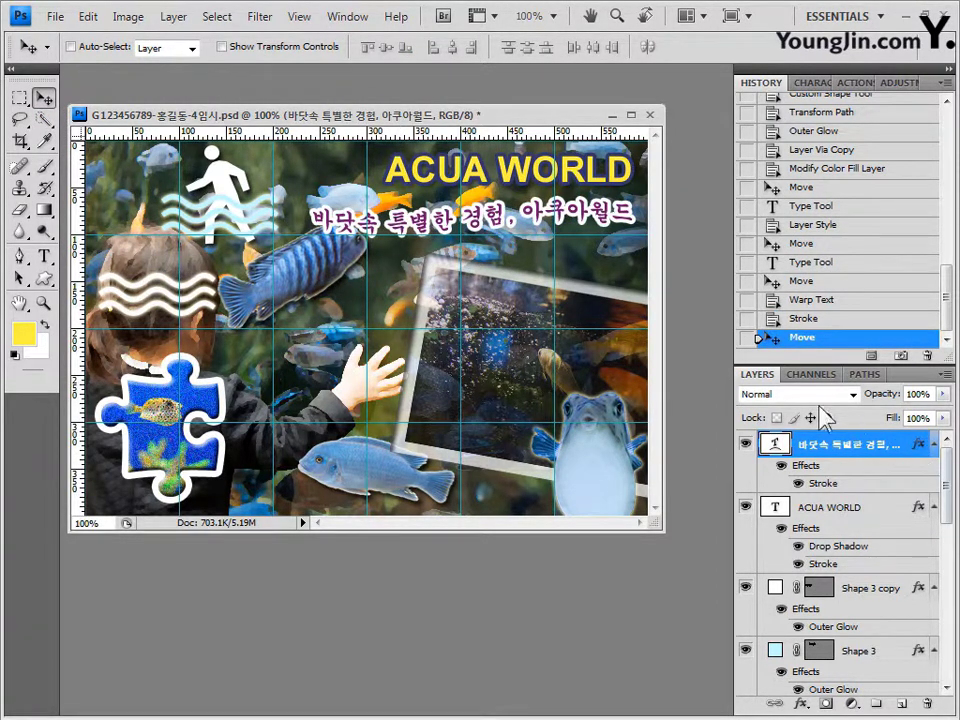
Paste the two-line text 사진을 찍어 올려주세요 as a new text layer over the framed photo's lower-left area.
left_click(43, 256)
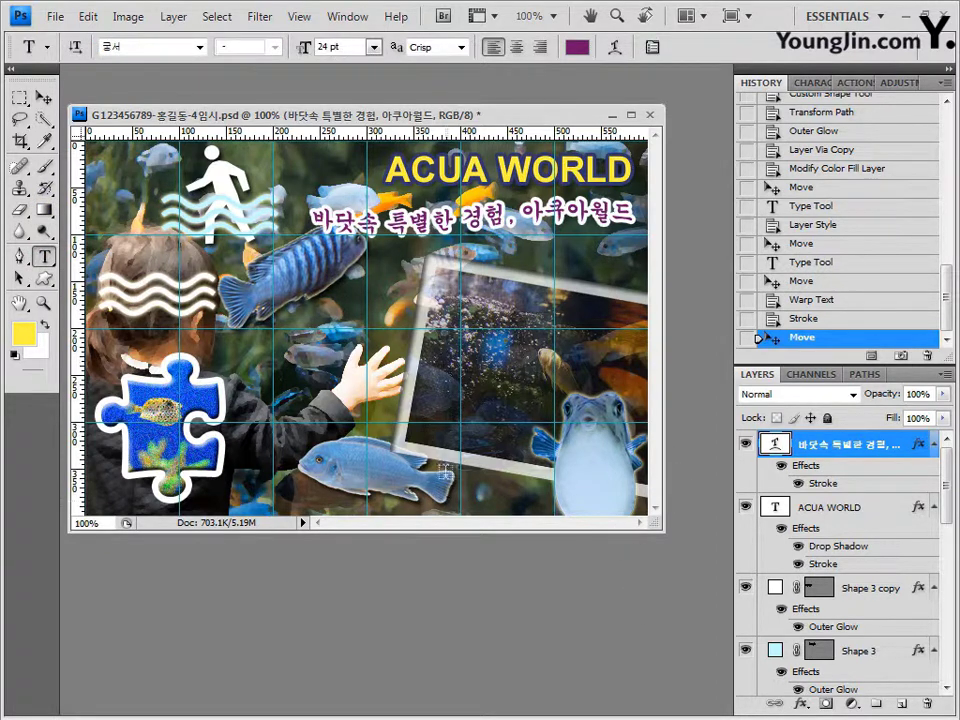
left_click(430, 400)
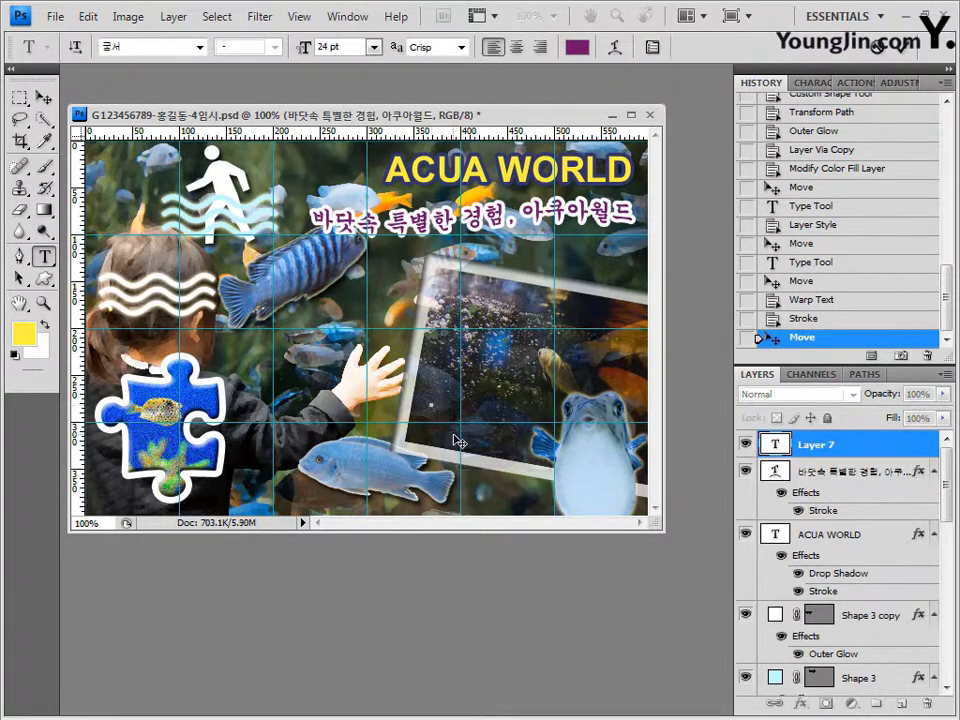
key("ctrl+v")
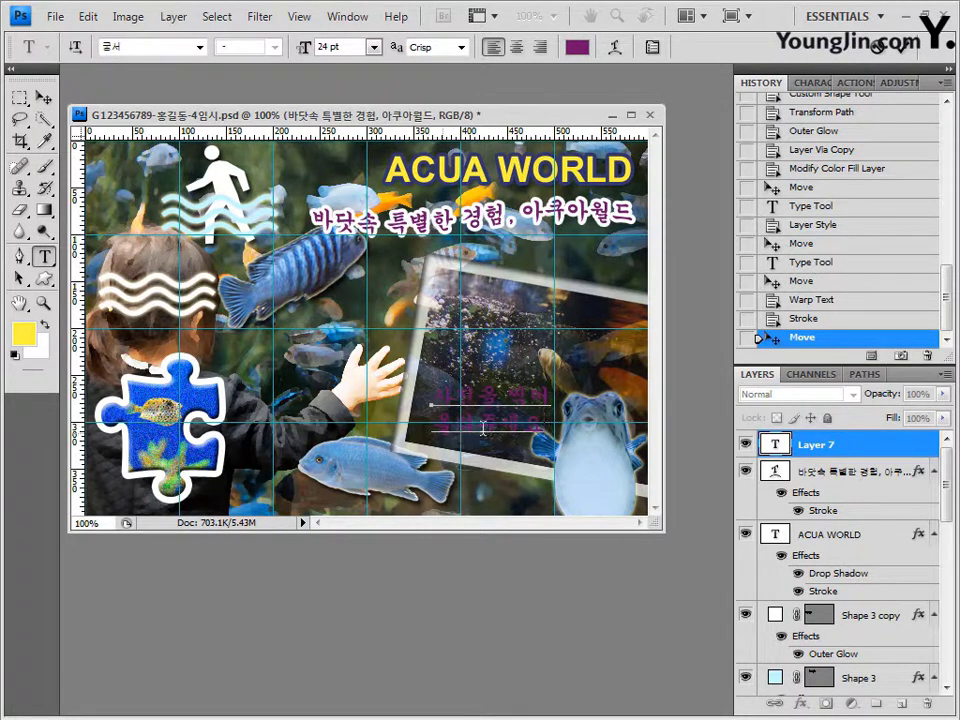
Format the two-line text with the 돋움 font, 20 pt, centre alignment and a teal green colour.
key("ctrl+a")
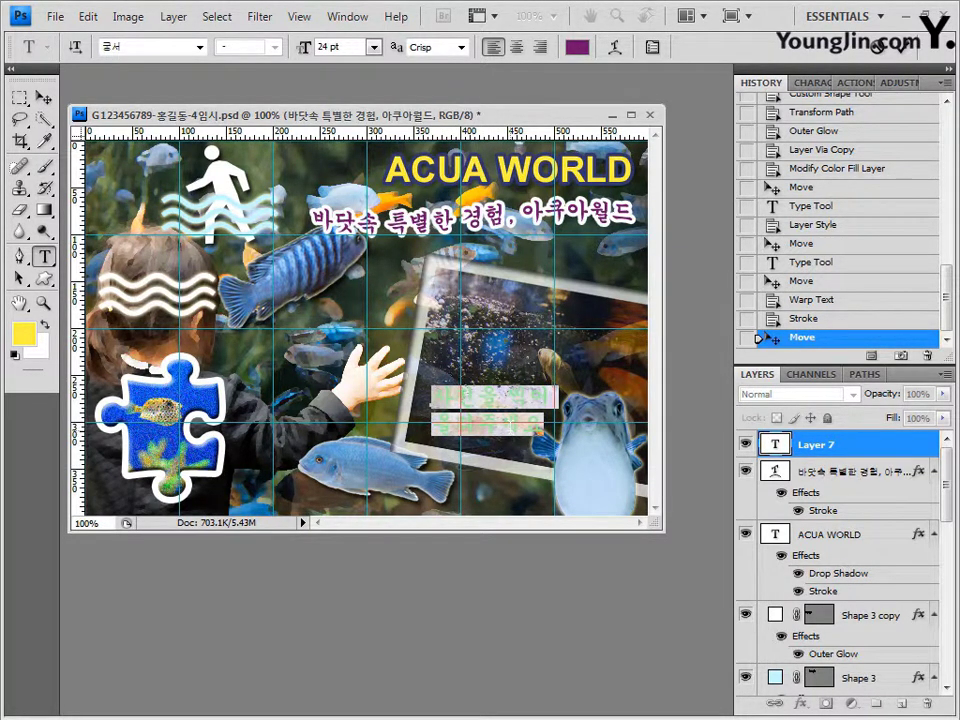
left_click(203, 48)
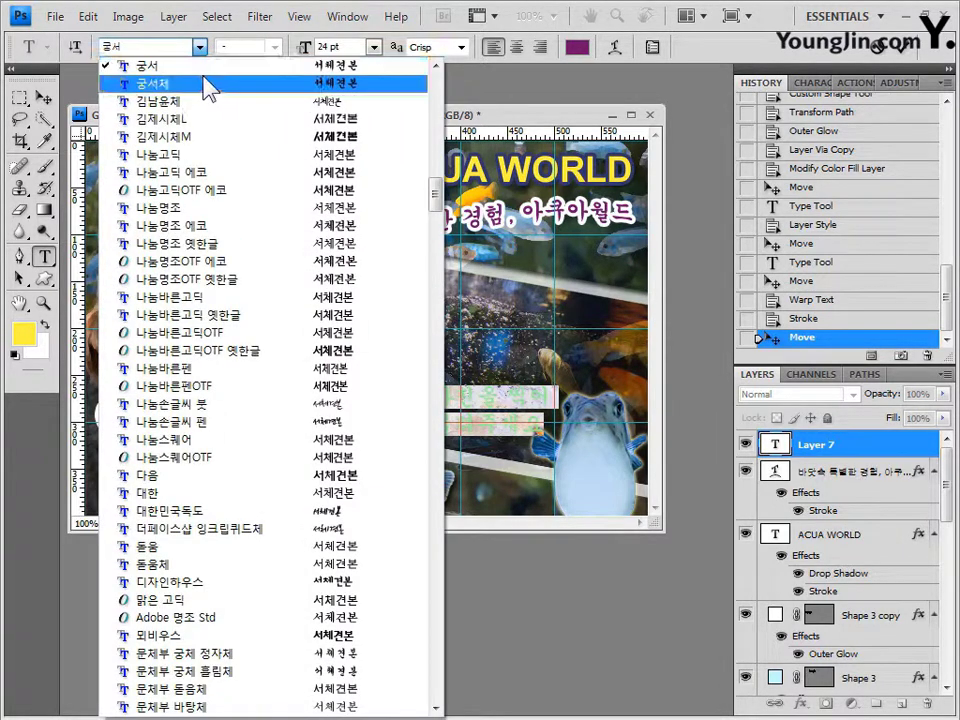
left_click(152, 548)
left_click(340, 45)
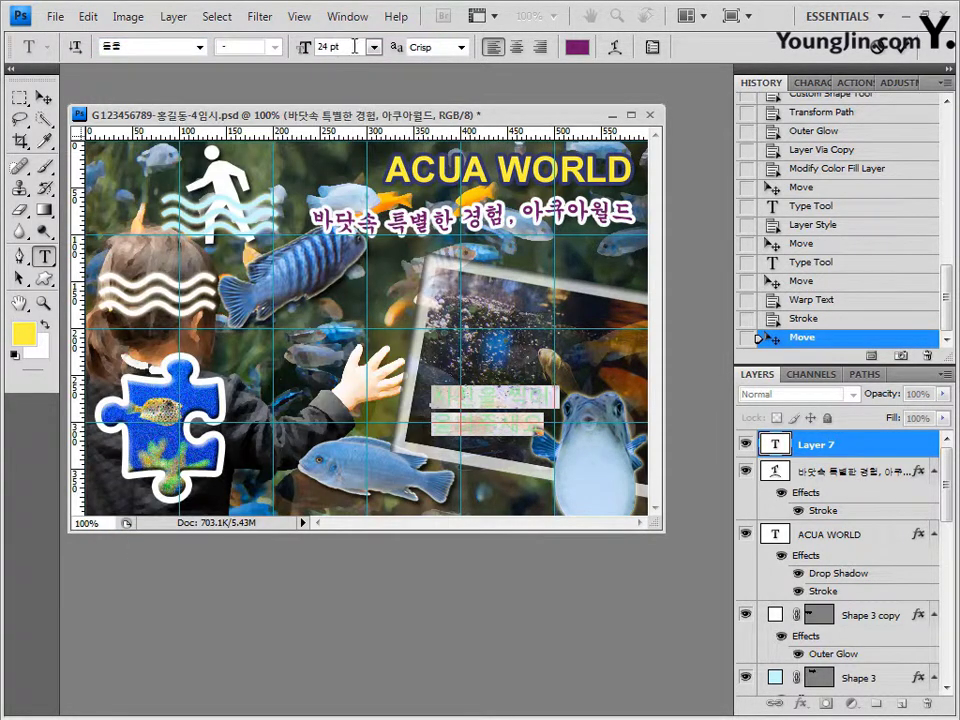
type("20")
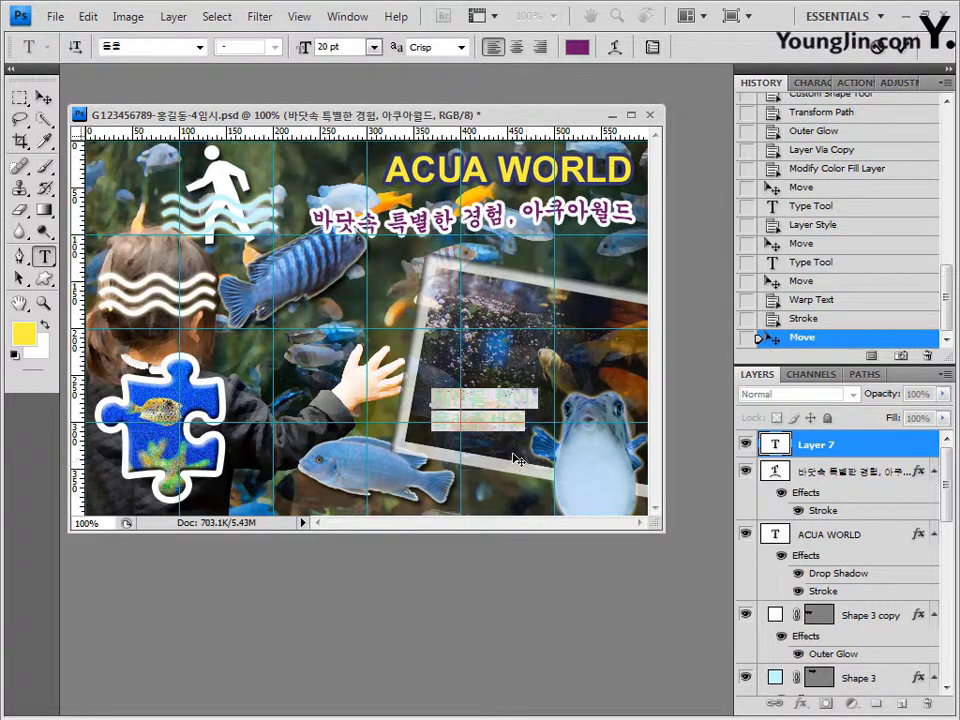
left_click(518, 50)
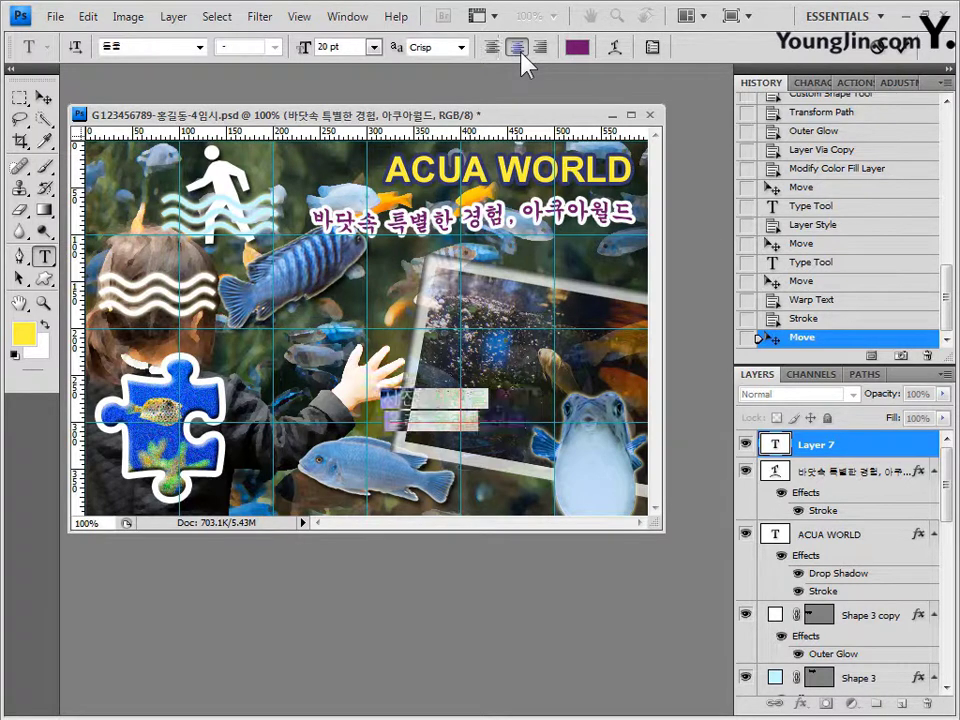
left_click(577, 48)
double_click(480, 511)
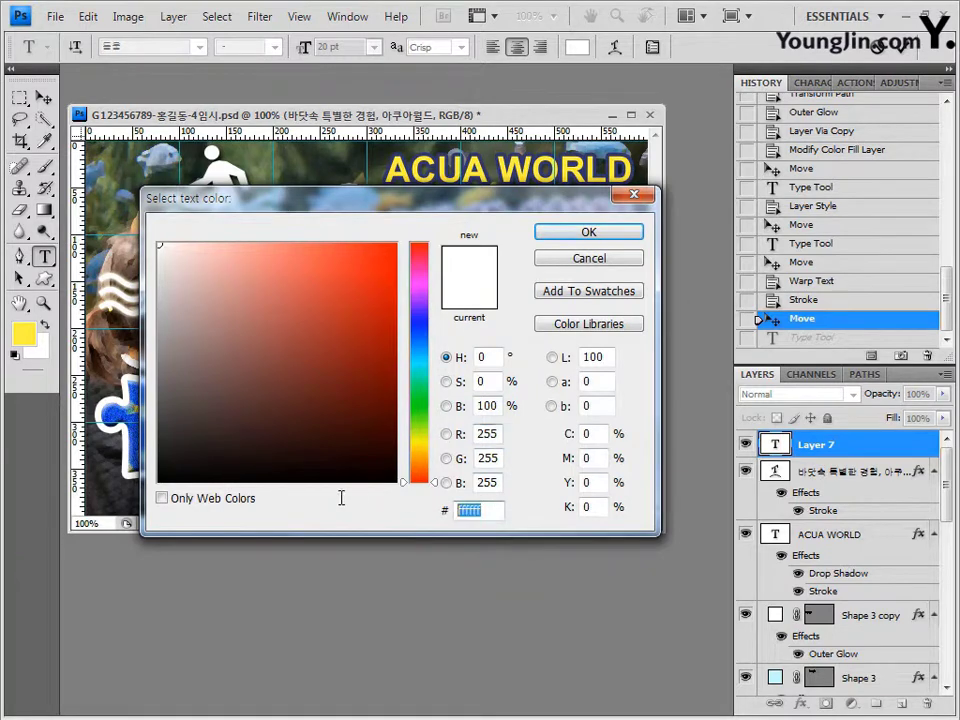
type("00ff99")
left_click(628, 233)
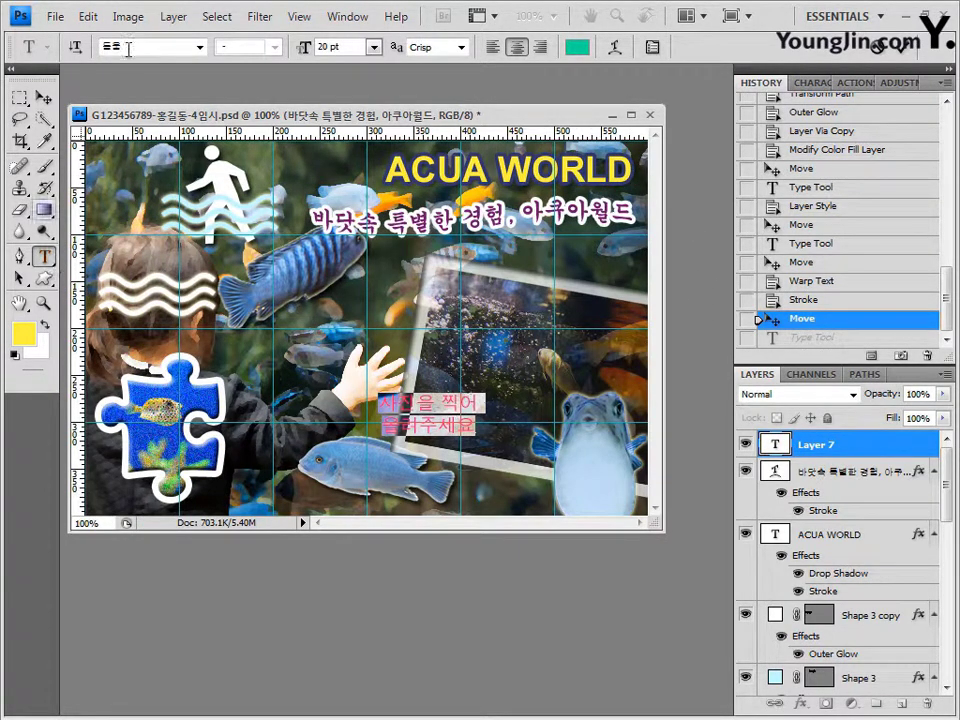
Warp the two-line text with the Arc Upper style at +50% bend and commit the text.
left_click(614, 52)
left_click_drag(500, 340, 637, 130)
left_click(634, 171)
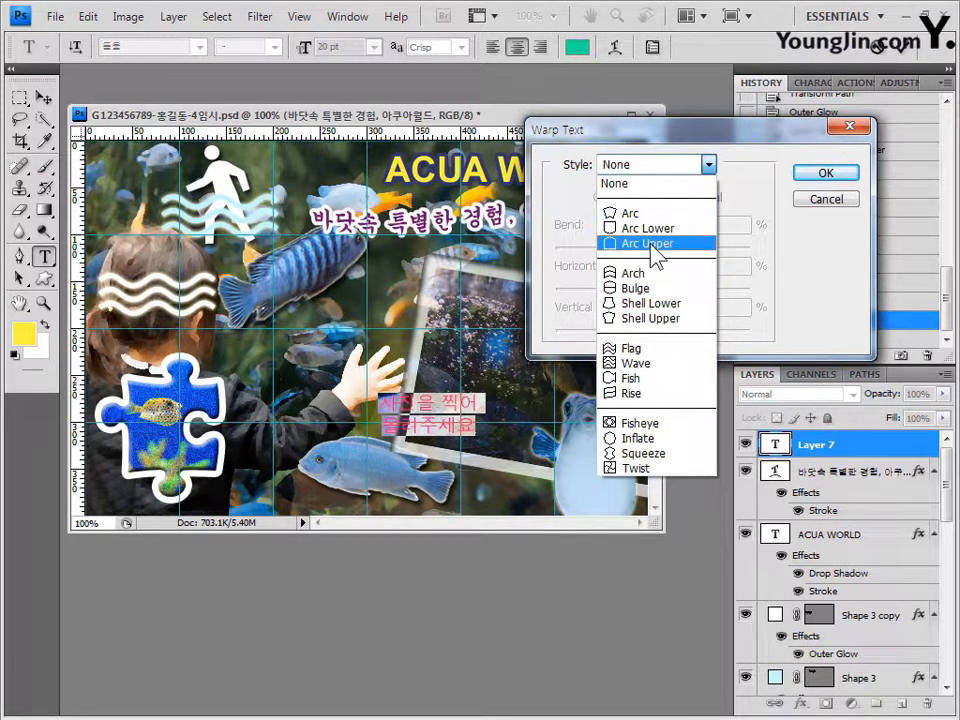
left_click(655, 243)
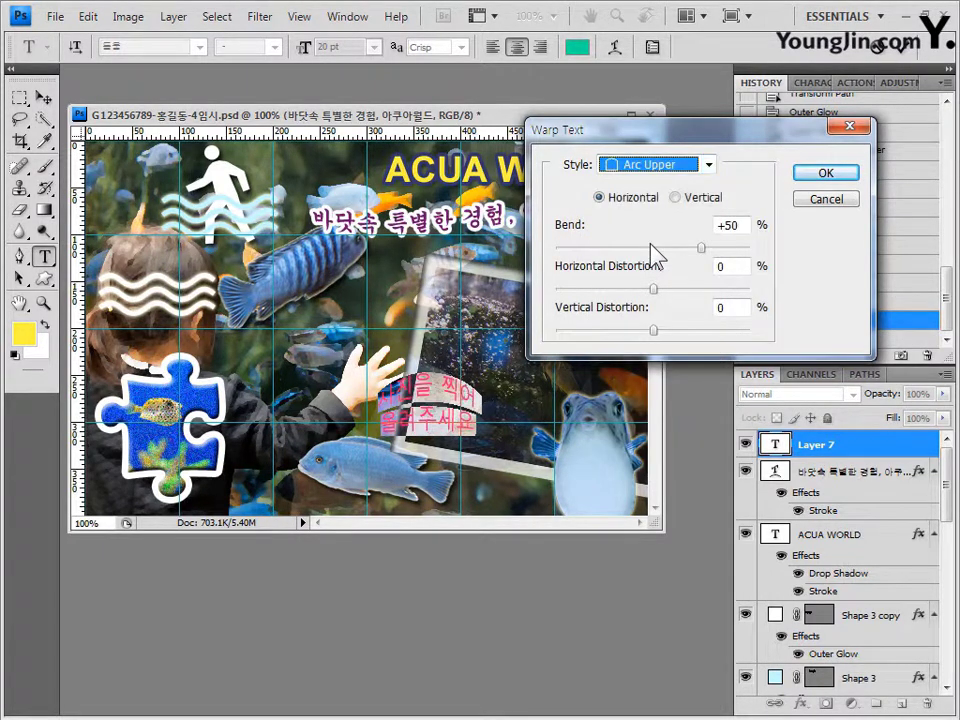
left_click(826, 173)
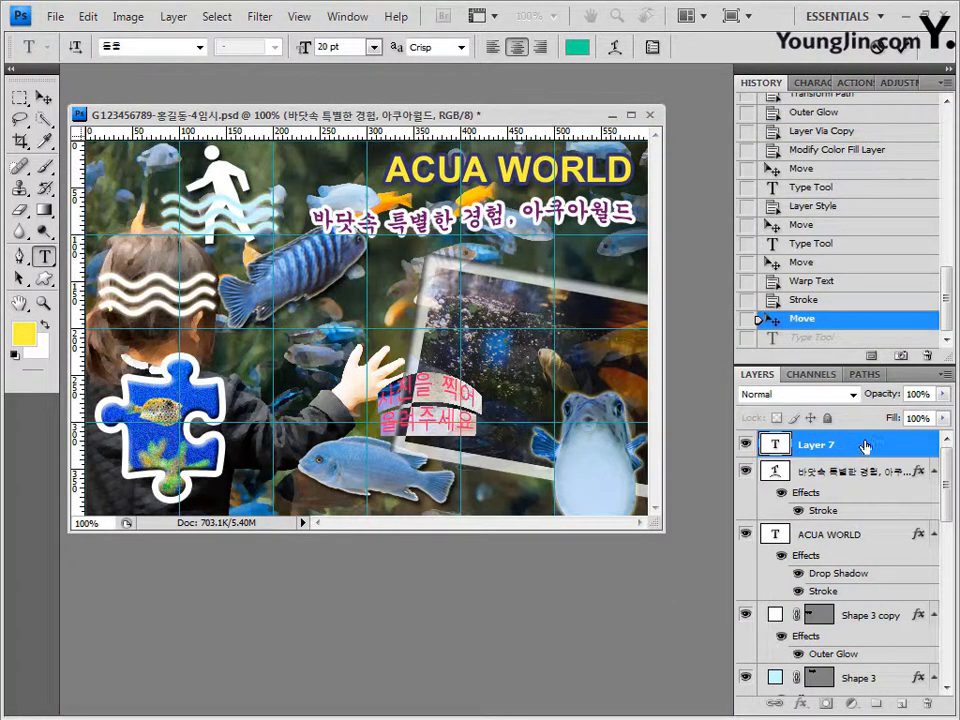
key("ctrl+z")
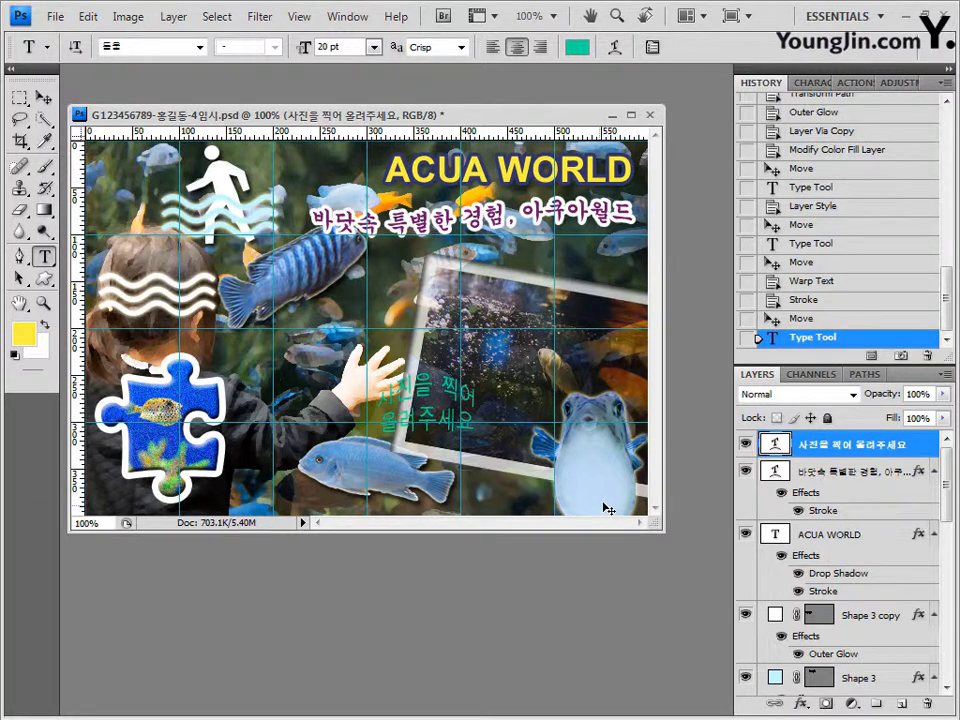
Move the 사진을 찍어 올려주세요 text inside the photo frame and rotate it about 10° to follow the frame's tilt.
key("ctrl+t")
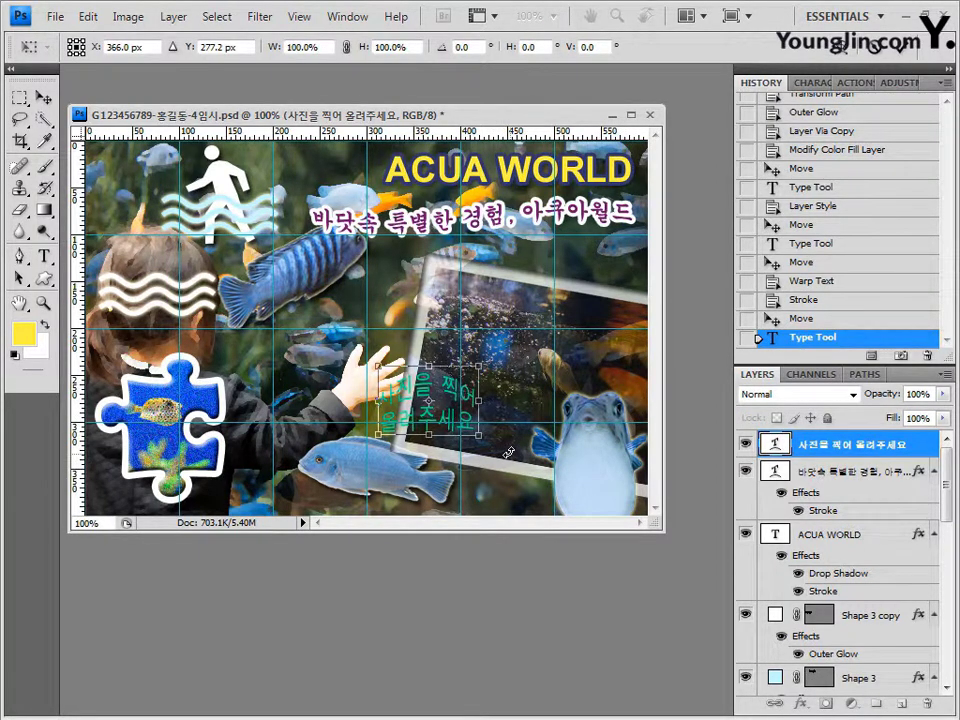
mouse_move(488, 452)
left_mouse_down()
mouse_move(478, 462)
mouse_move(491, 458)
left_mouse_up()
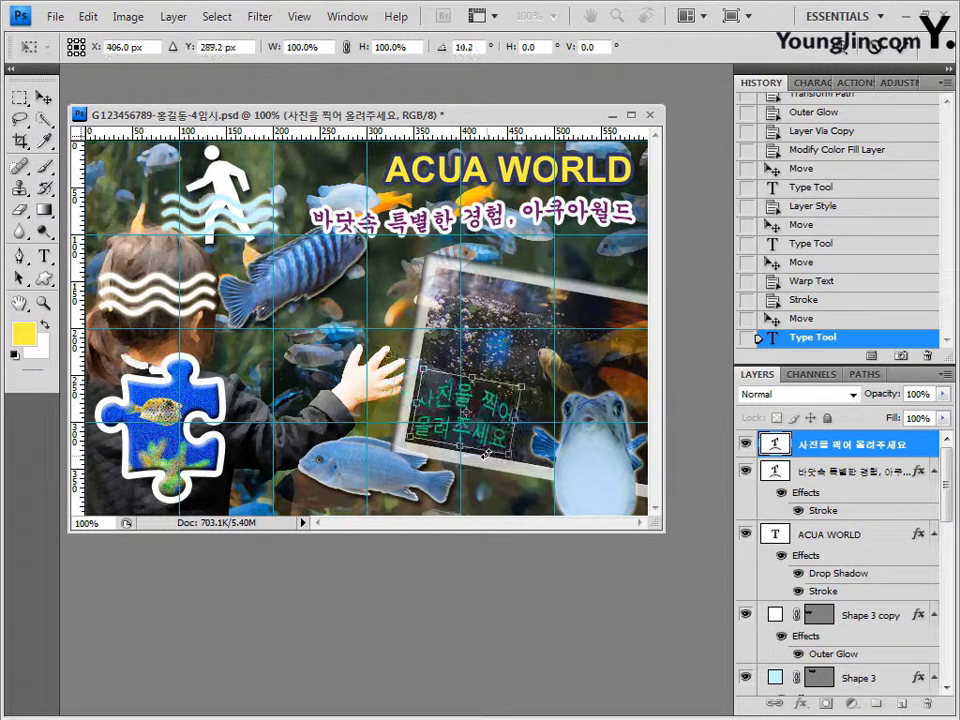
key("Return")
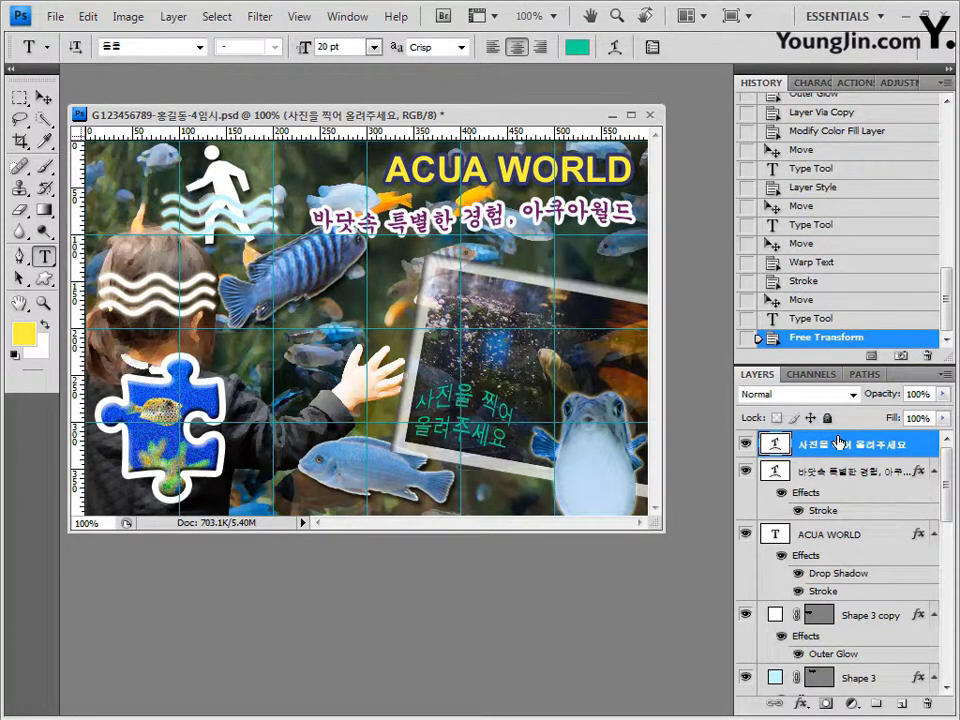
Add a 2 px yellow outside Stroke to the 사진을 찍어 올려주세요 text layer.
left_click(805, 705)
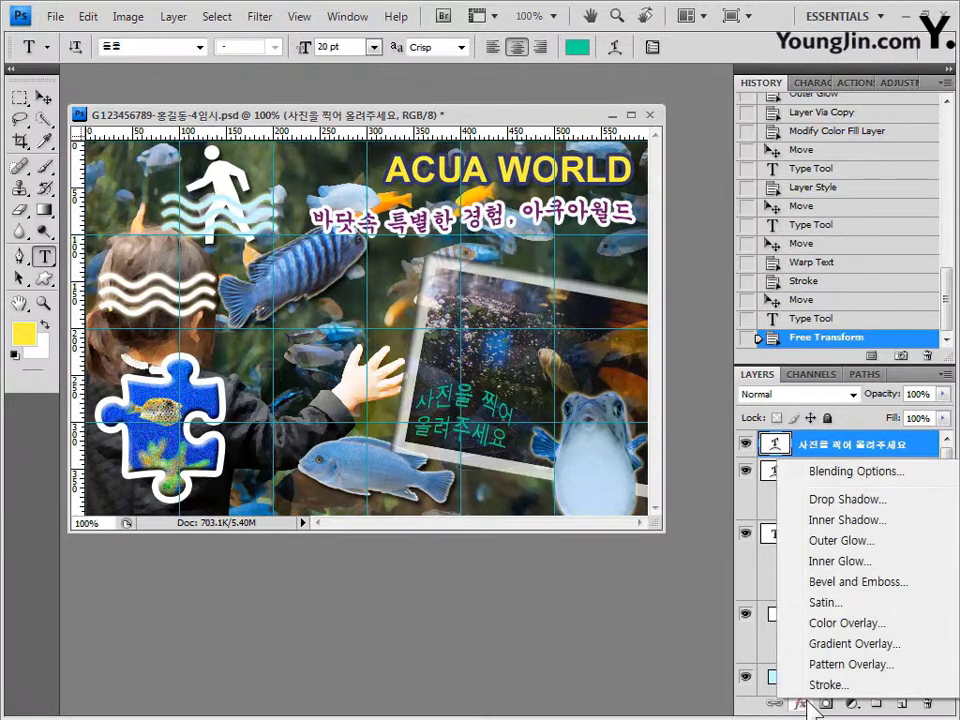
left_click(800, 686)
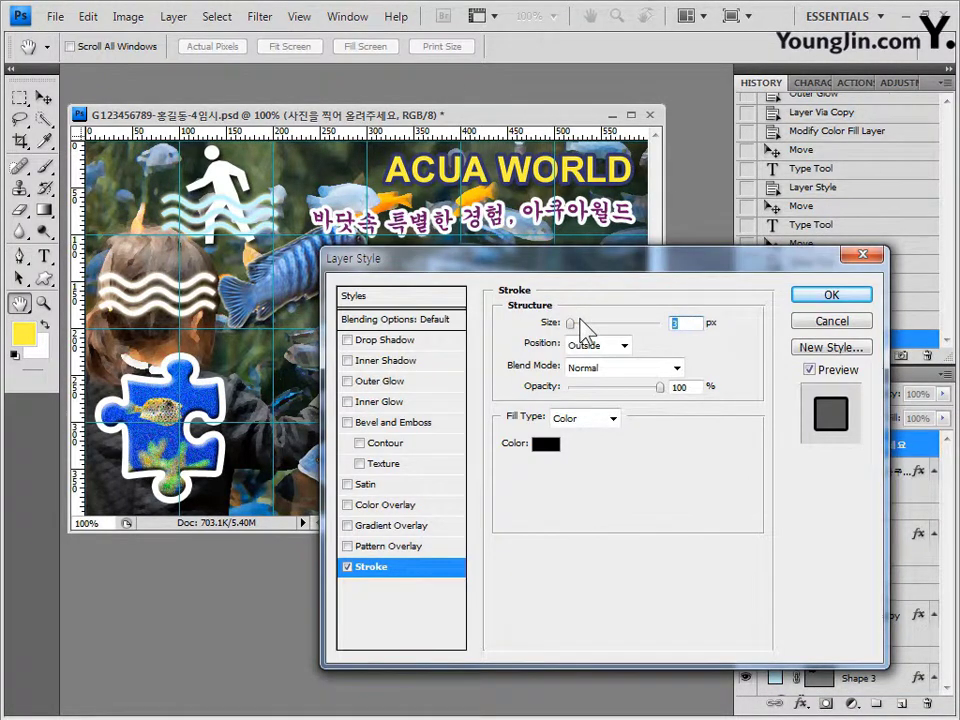
type("2")
left_click(549, 446)
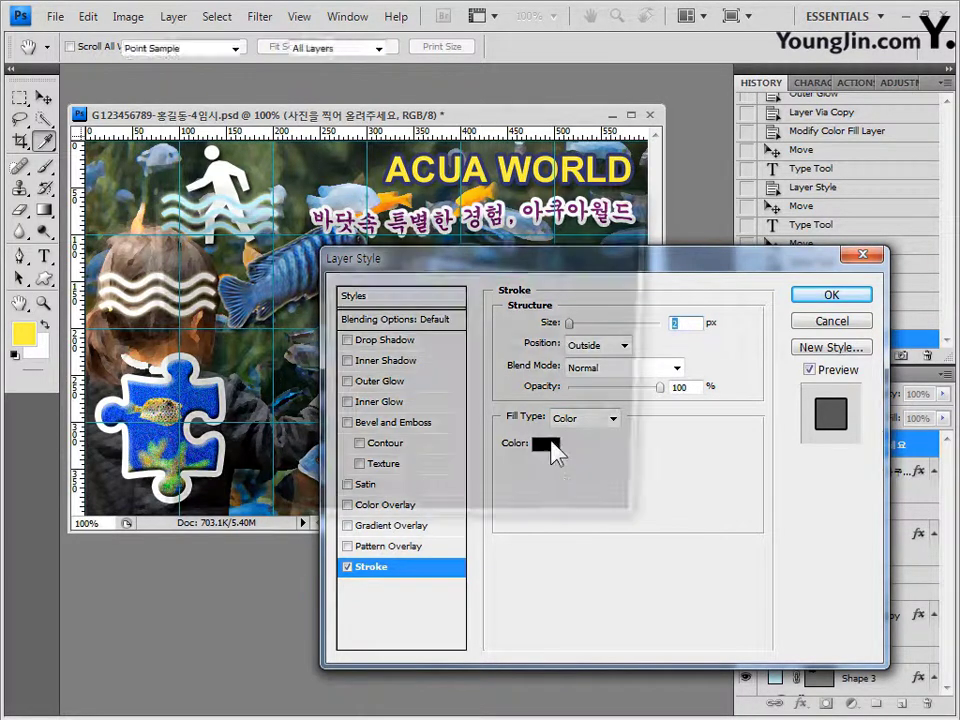
left_click_drag(497, 511, 466, 511)
left_click(505, 170)
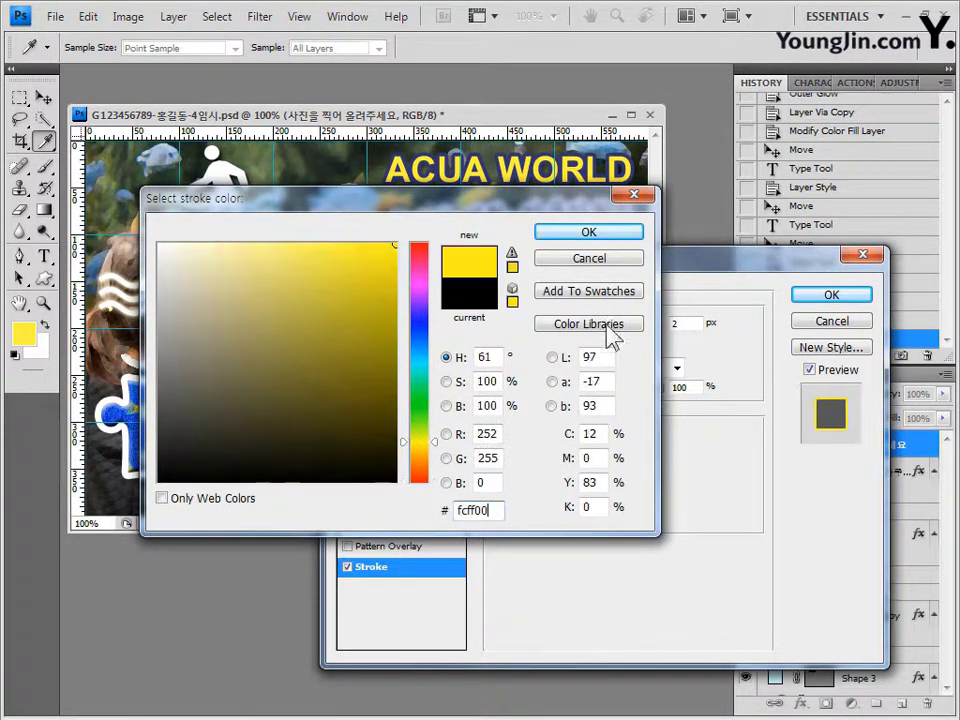
left_click(589, 232)
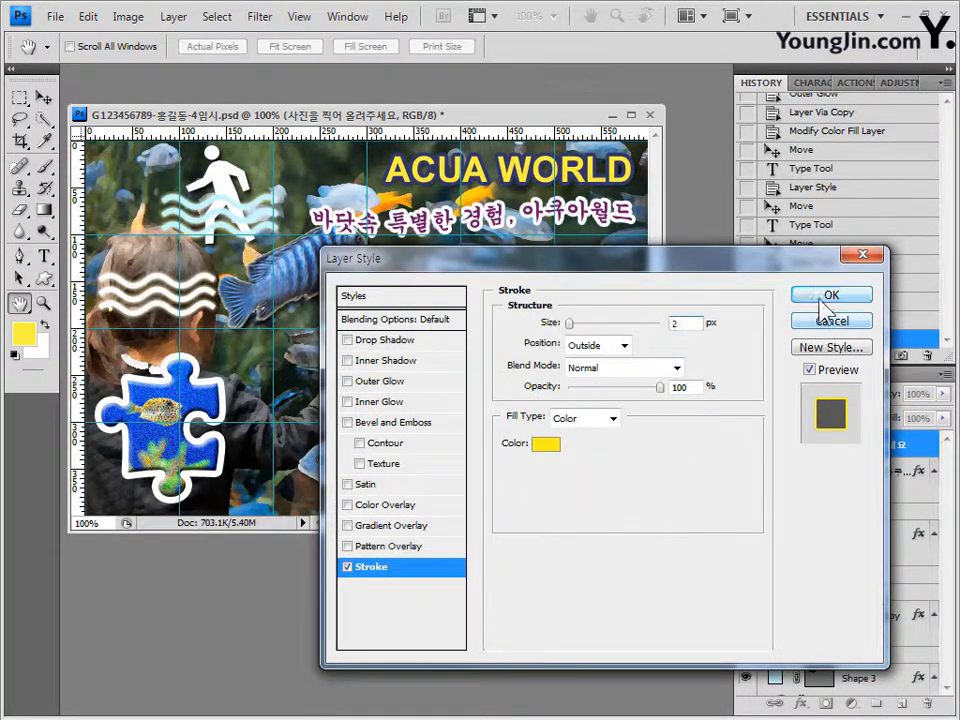
left_click(831, 294)
left_click_drag(300, 114, 317, 115)
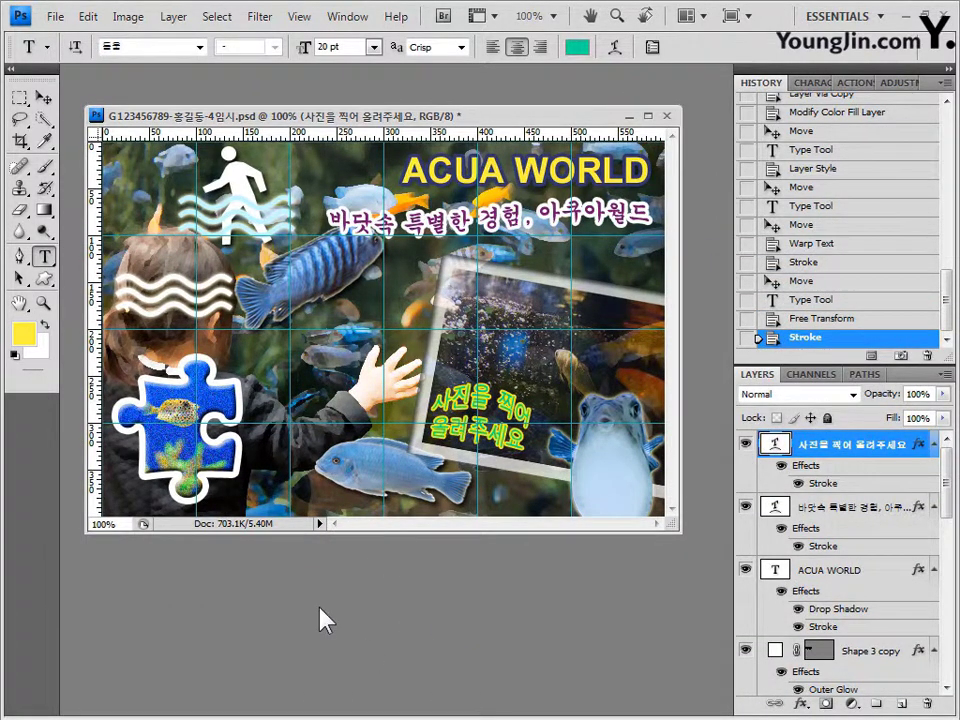
Save the full-size layered composite in its existing 4임시 PSD file.
left_click(55, 16)
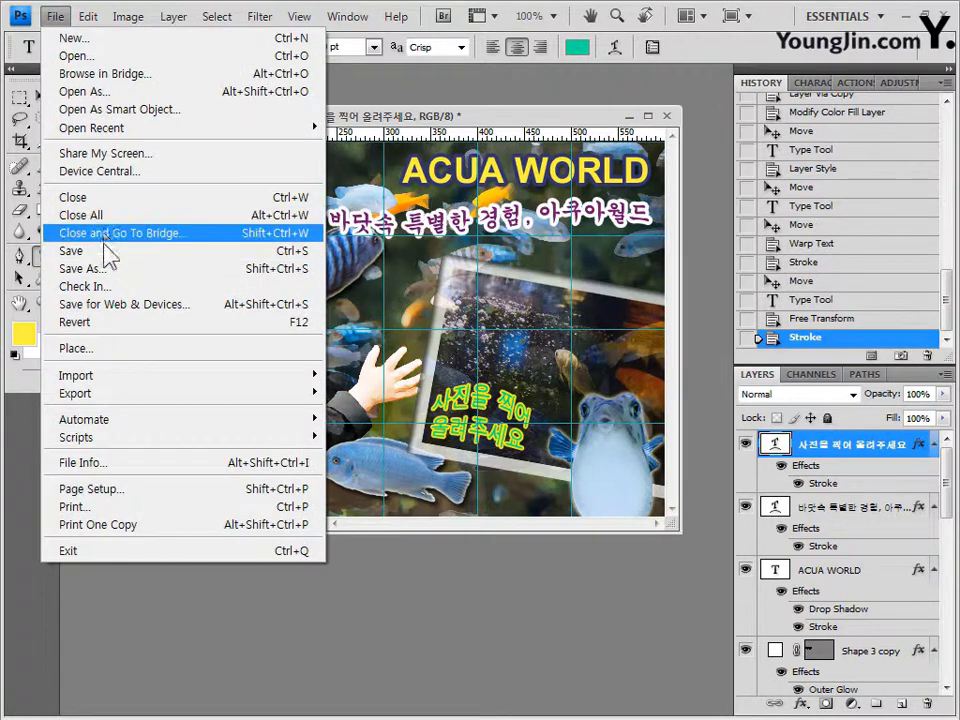
left_click(110, 250)
left_click(690, 228)
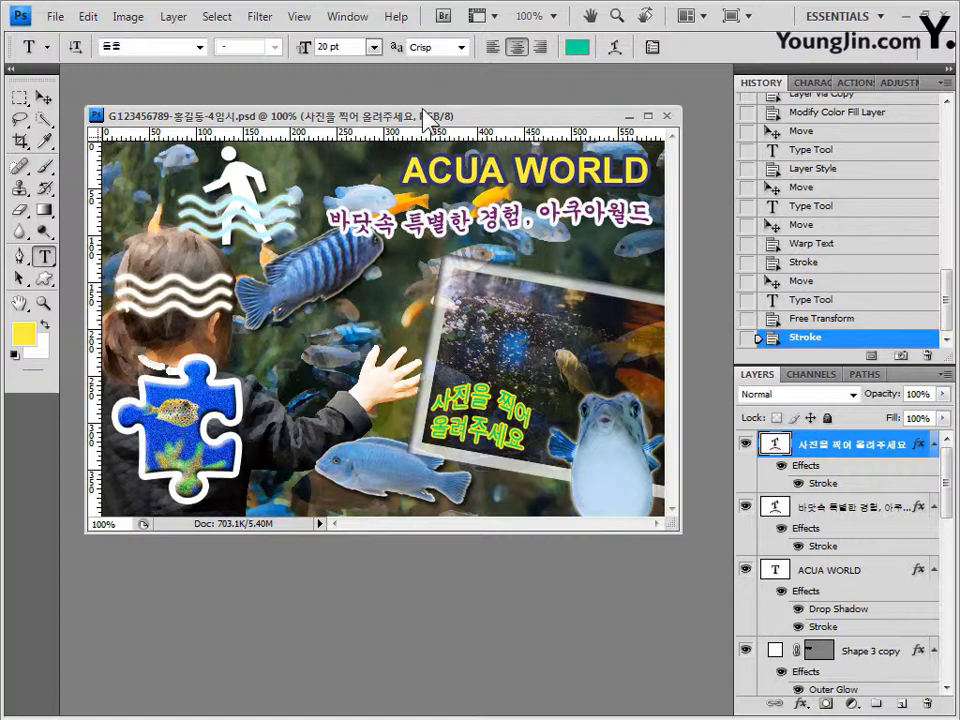
Save a JPEG copy in the GTQ folder, named with the candidate's number and name followed by -4.
left_click(53, 22)
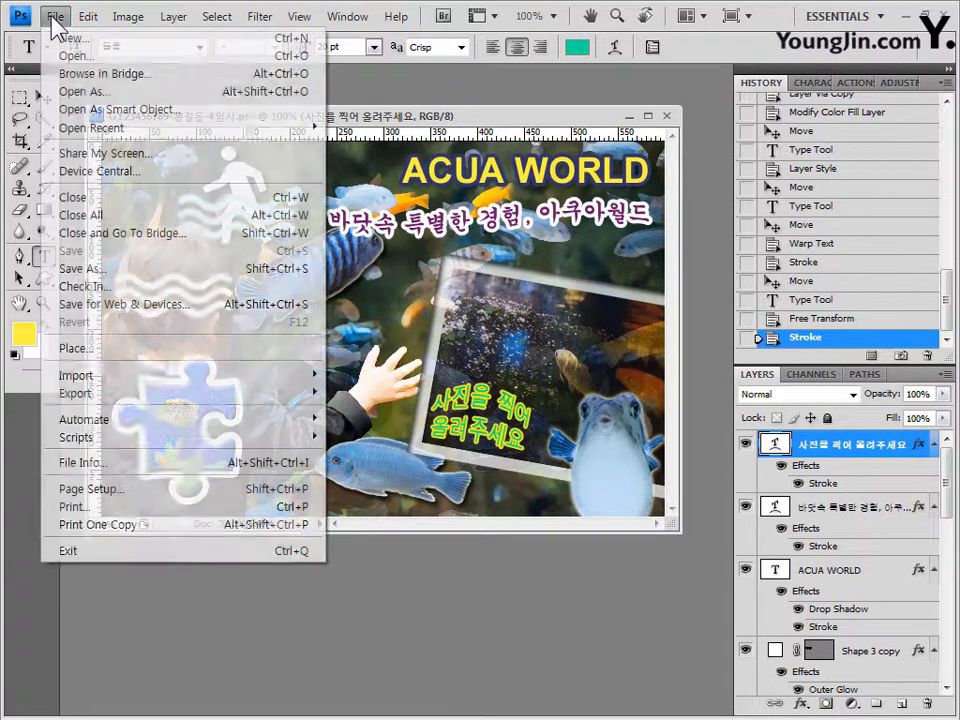
left_click(100, 270)
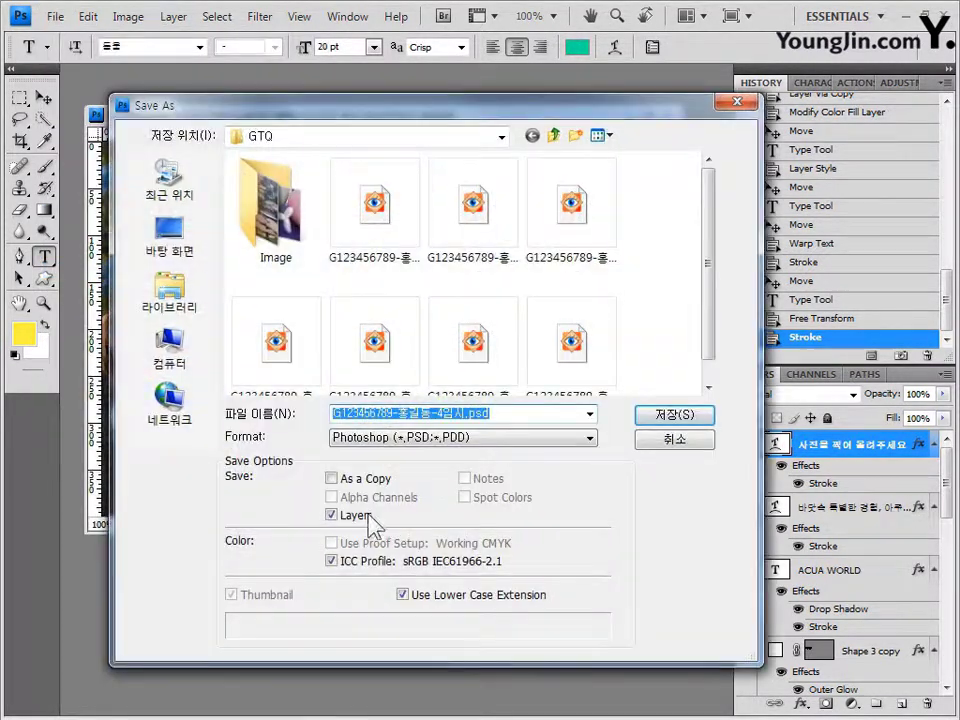
left_click(465, 438)
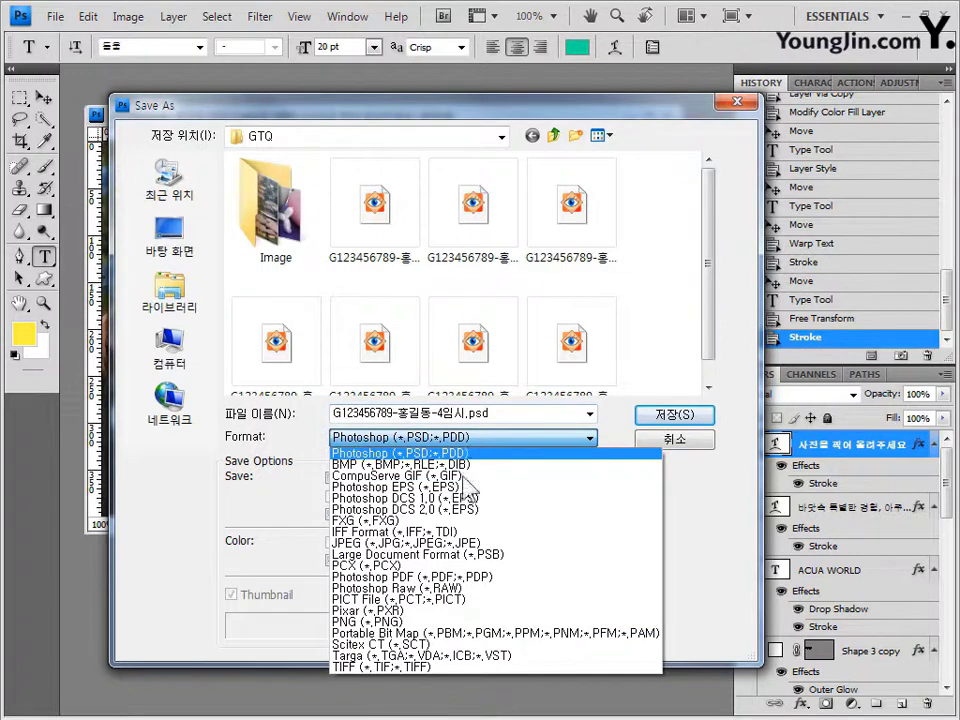
left_click(470, 543)
left_click_drag(333, 413, 548, 418)
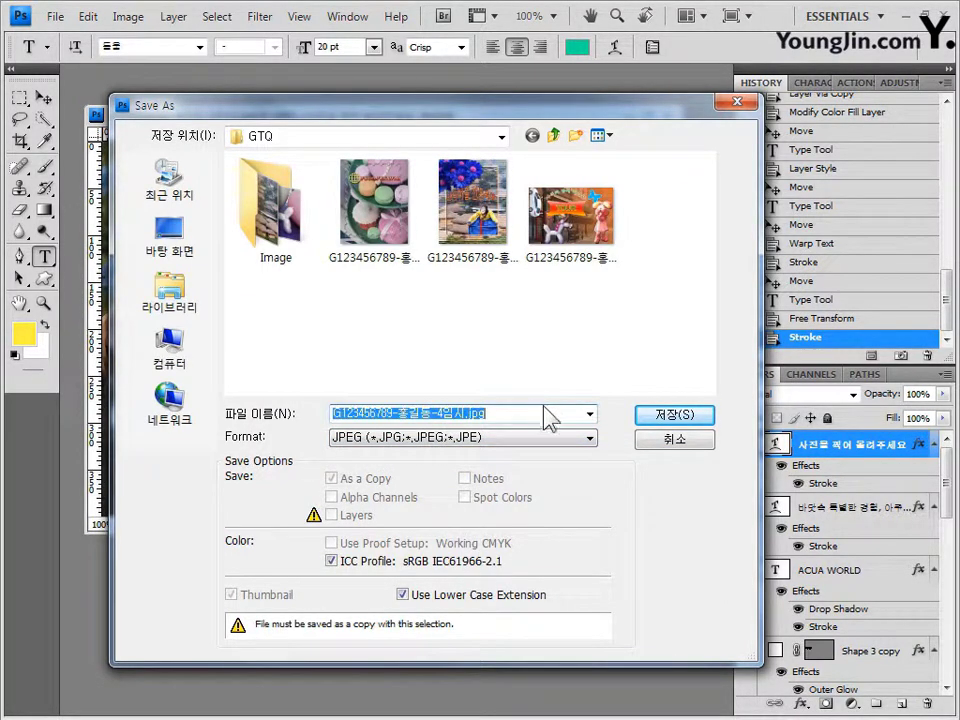
type("G123456789-홍길동-4")
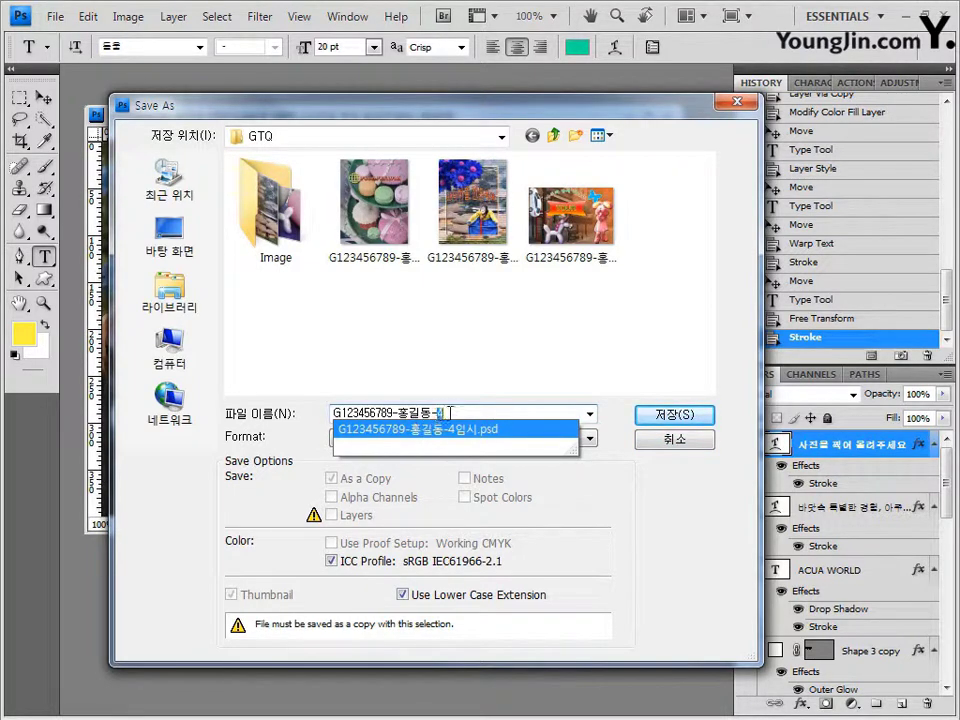
left_click(676, 414)
left_click(576, 254)
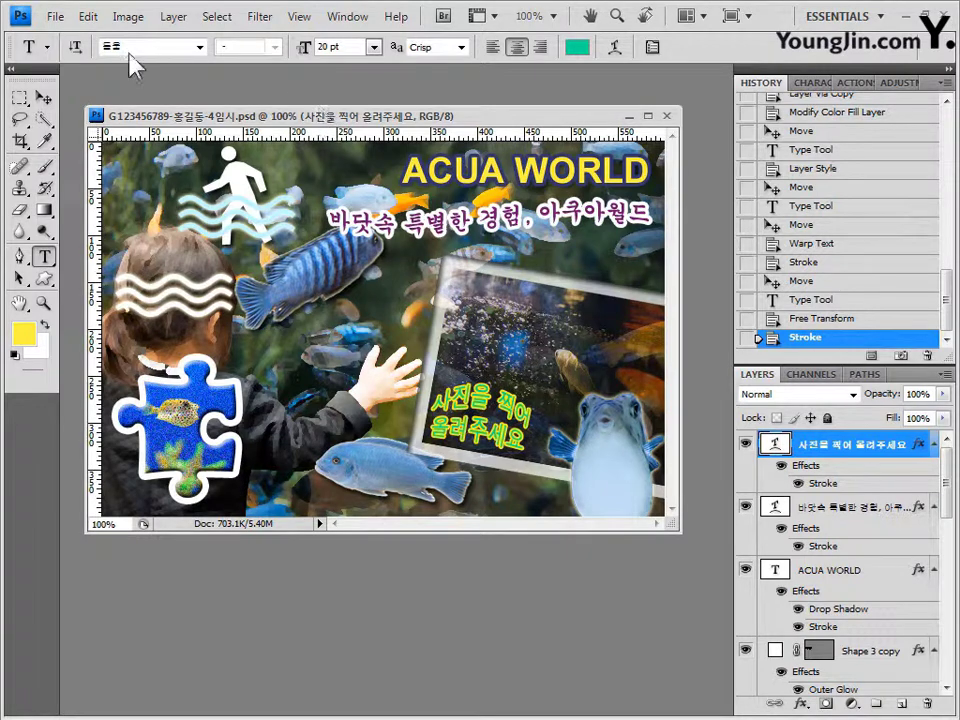
Resize the image to 60 × 40 pixels with proportions constrained and enlarge its document window.
left_click(128, 17)
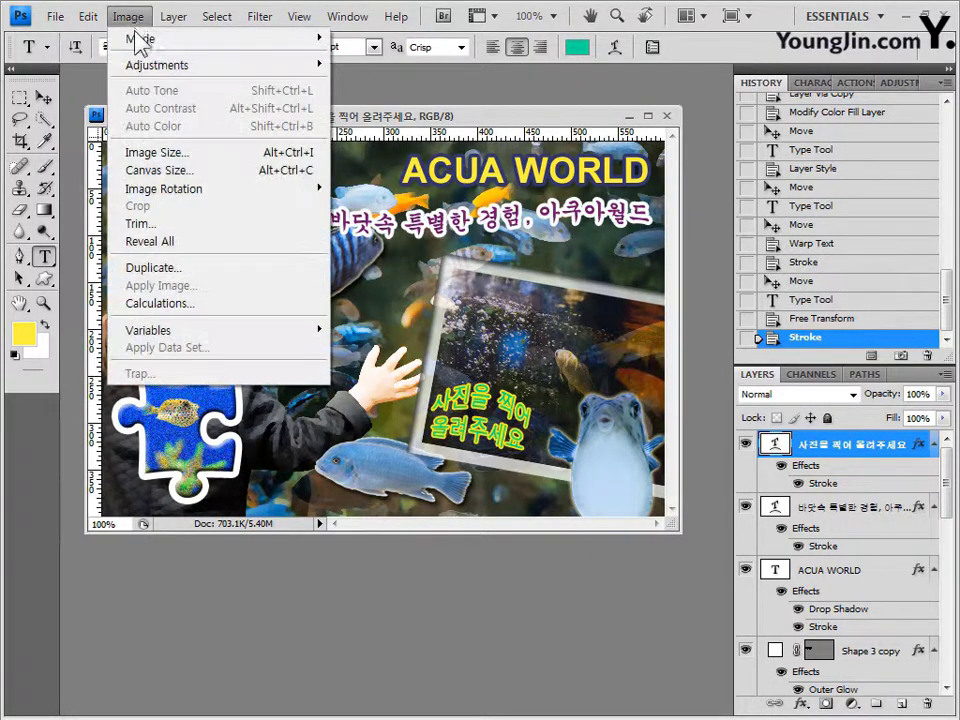
left_click(155, 153)
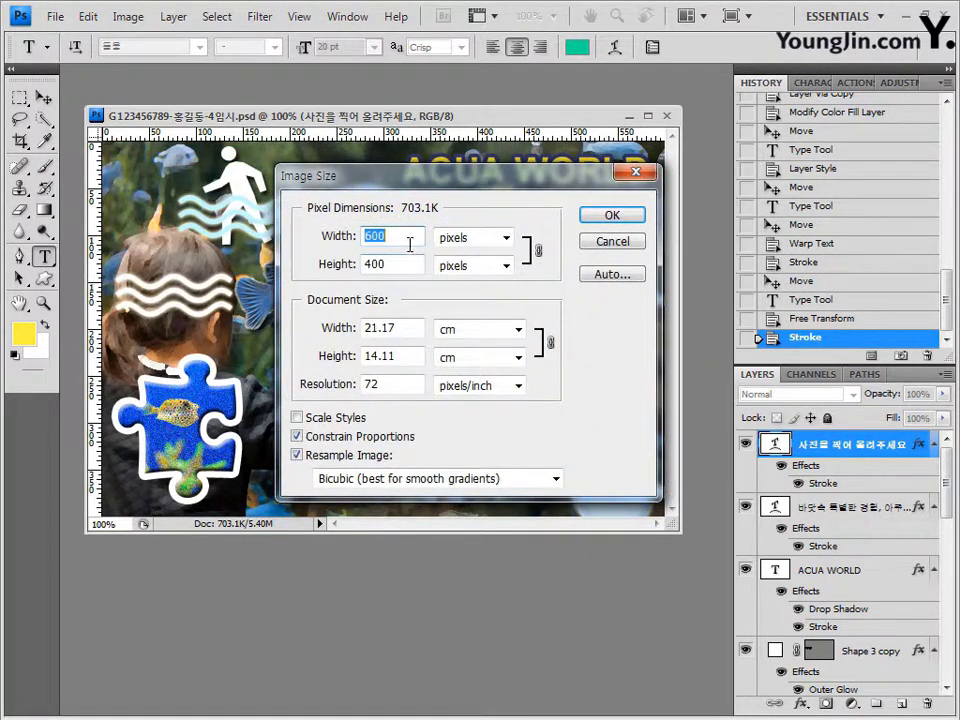
type("60")
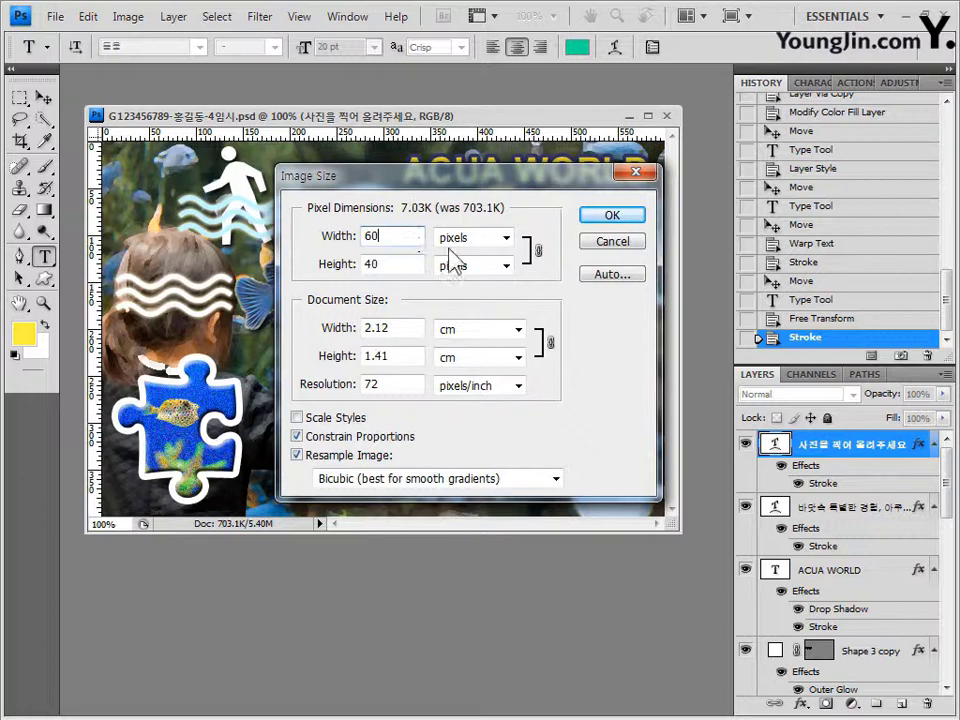
left_click(617, 215)
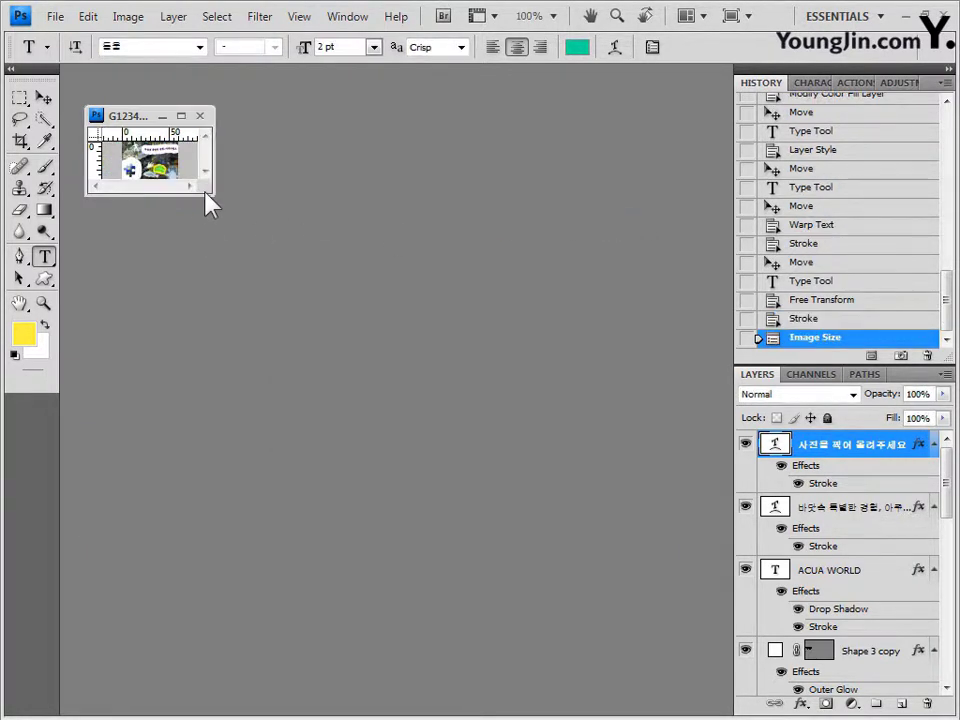
left_click_drag(212, 196, 346, 290)
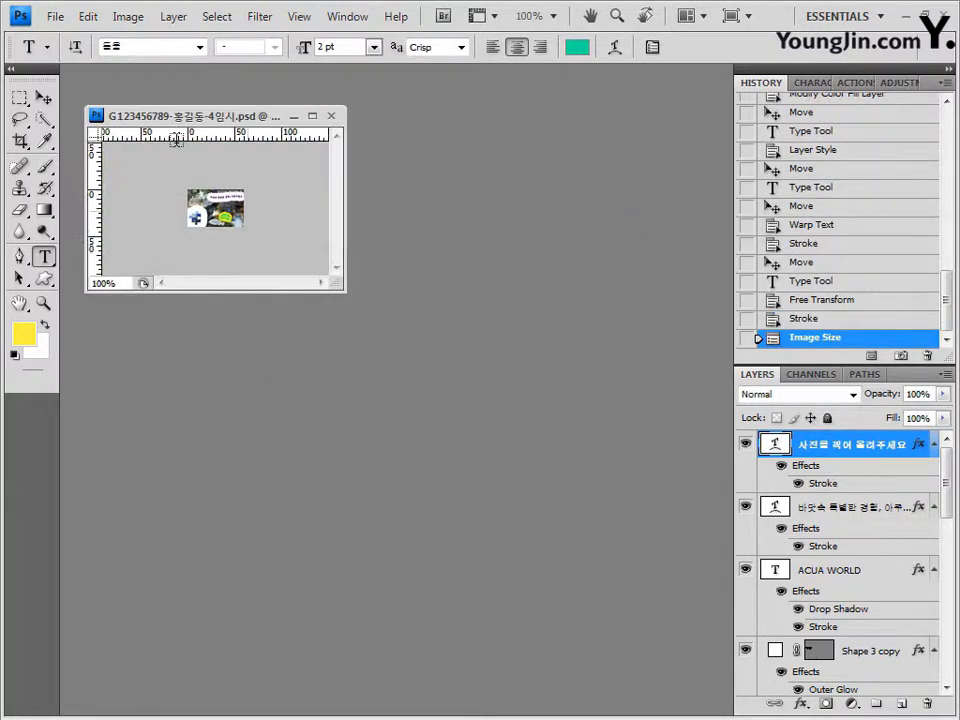
Save the reduced image as a layered PSD in the GTQ folder, dropping 임시 so the file name ends in -4.
left_click(52, 17)
left_click(122, 270)
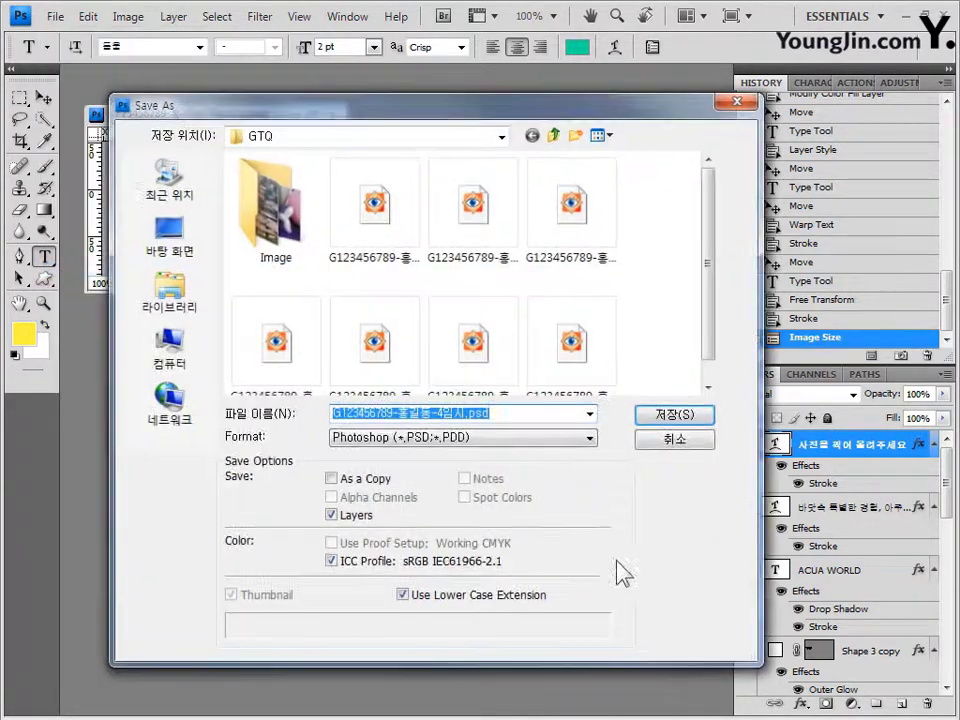
left_click(514, 416)
key("BackSpace")
key("BackSpace")
key("BackSpace")
key("BackSpace")
key("BackSpace")
key("BackSpace")
left_click(249, 456)
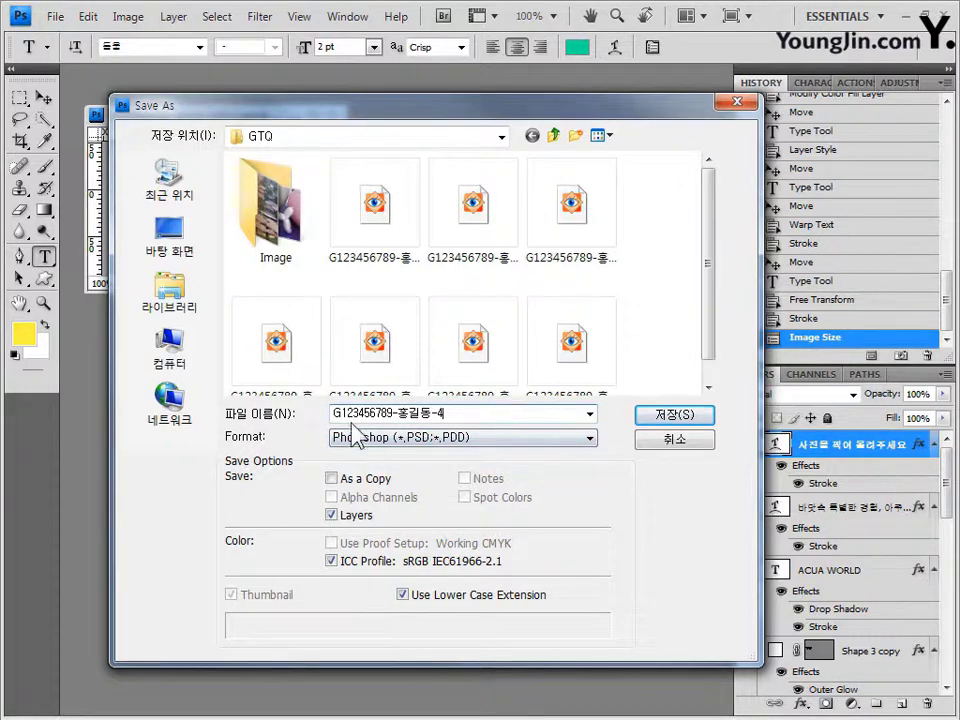
left_click(693, 416)
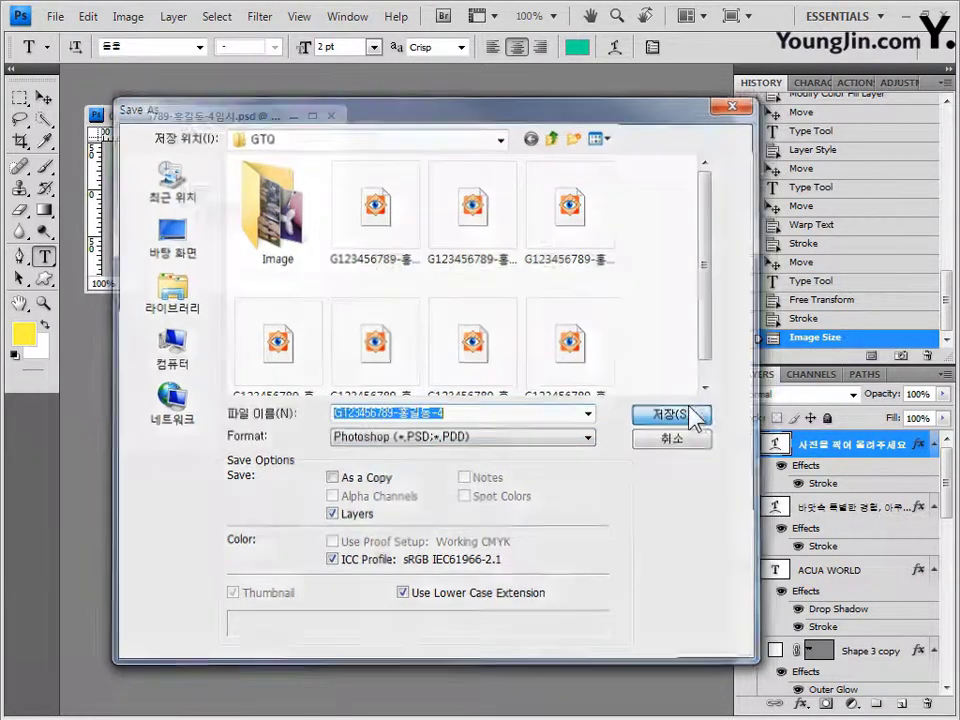
left_click(708, 224)
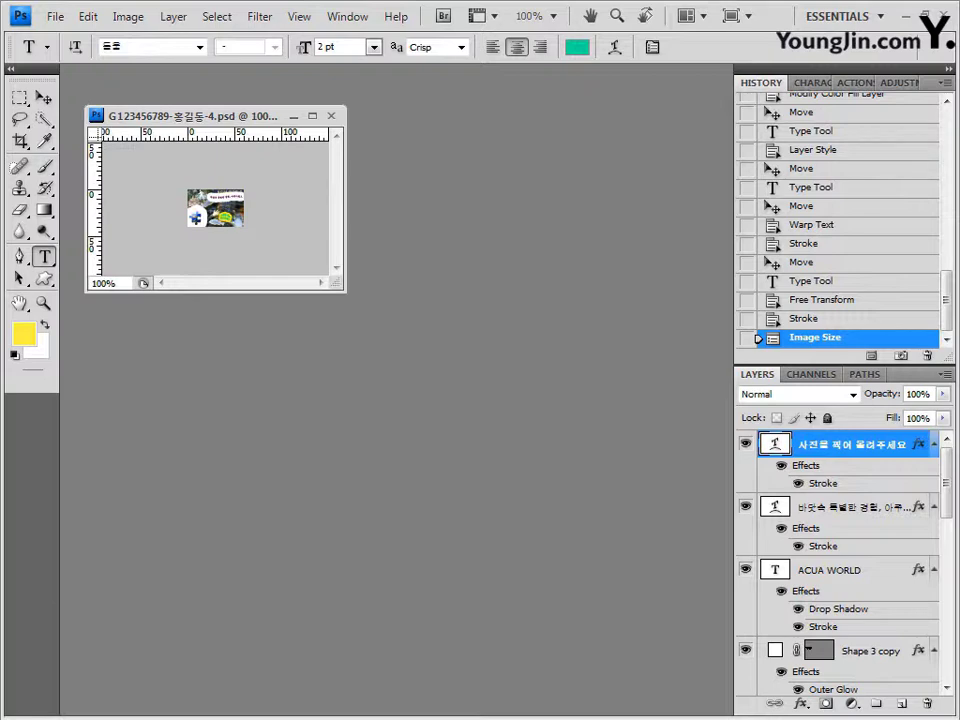
Switch to the GTQ folder in Windows Explorer and check the saved JPG, PSD and 임시 files for each exam question.
key("alt+Tab")
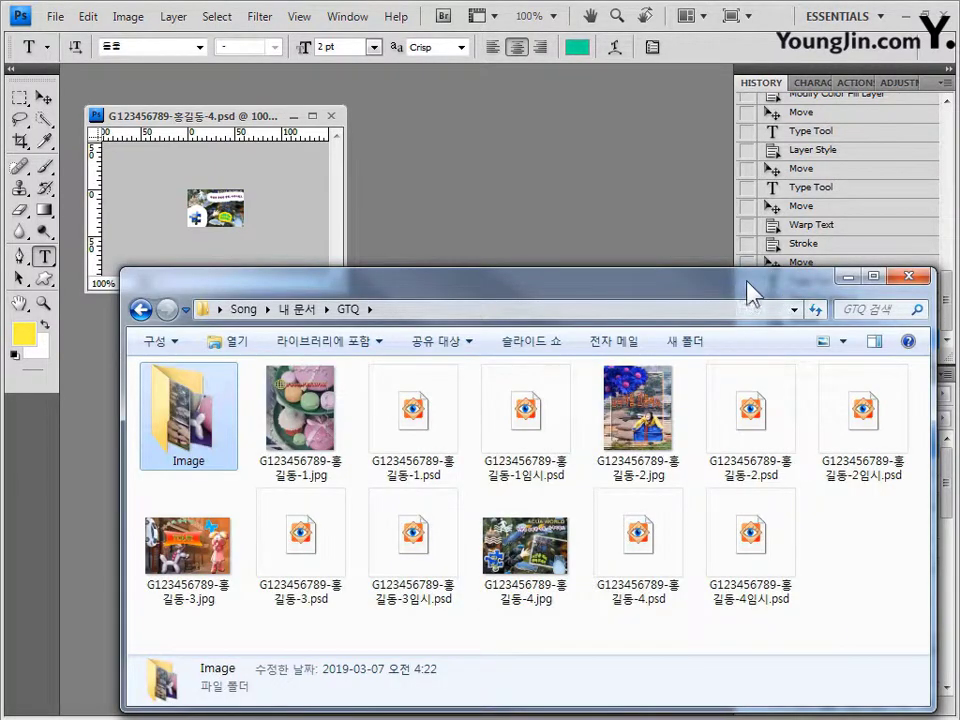
left_click_drag(750, 293, 732, 173)
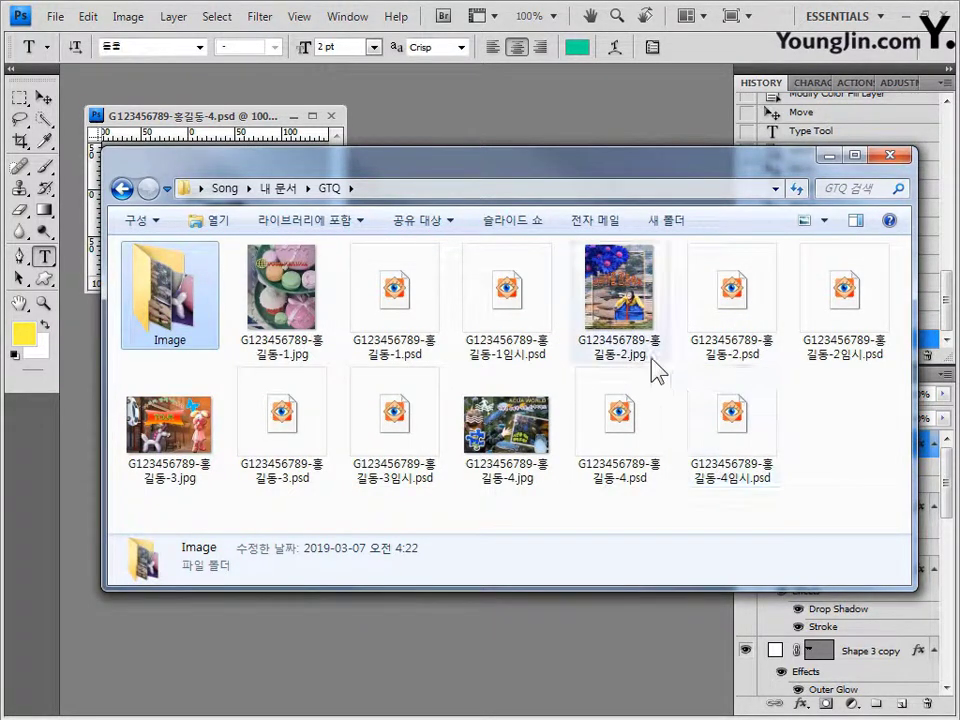
left_click(428, 314)
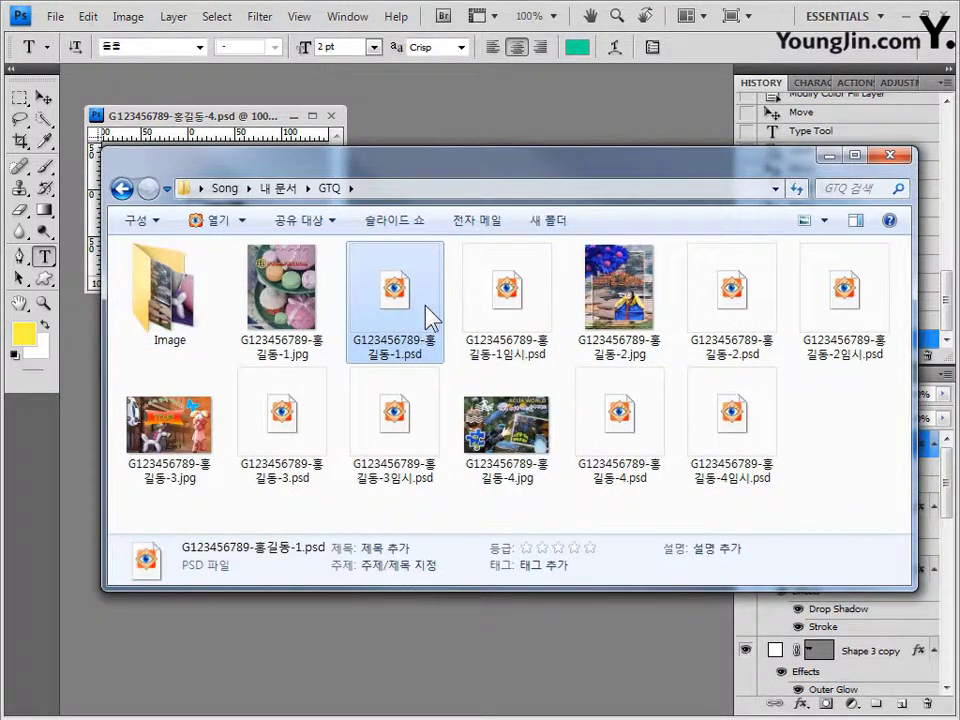
left_click(280, 325)
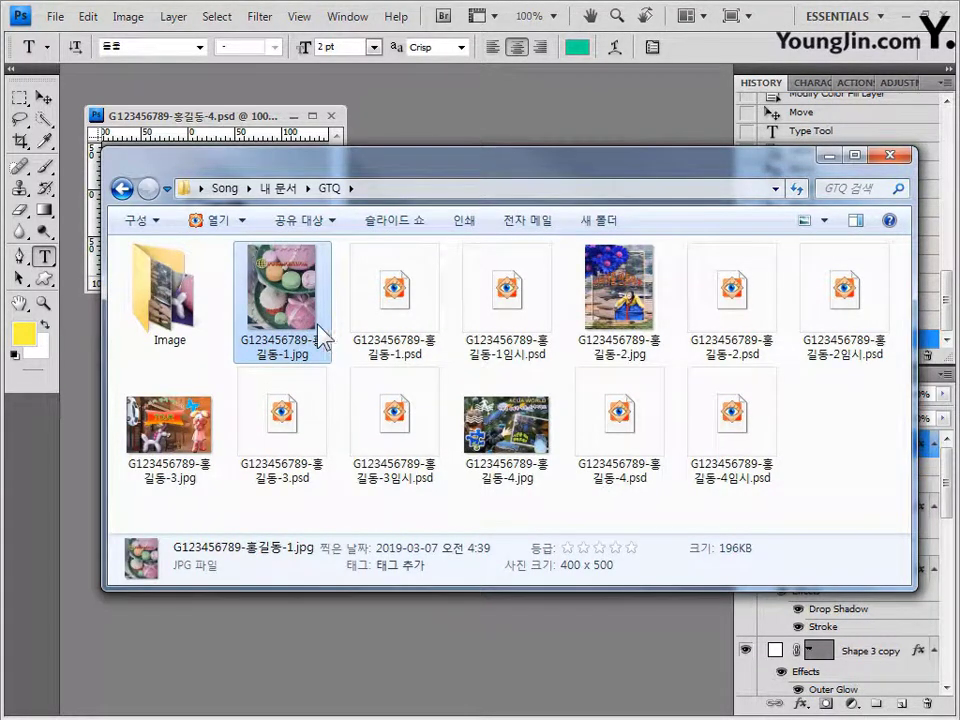
left_click(433, 325)
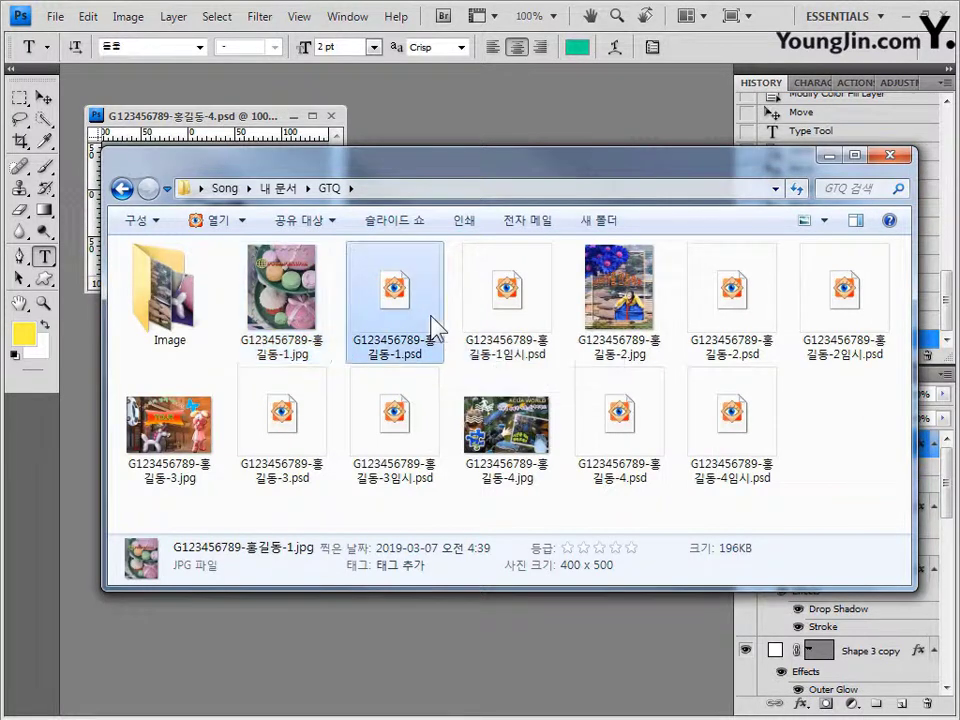
left_click(546, 320)
left_click(730, 313)
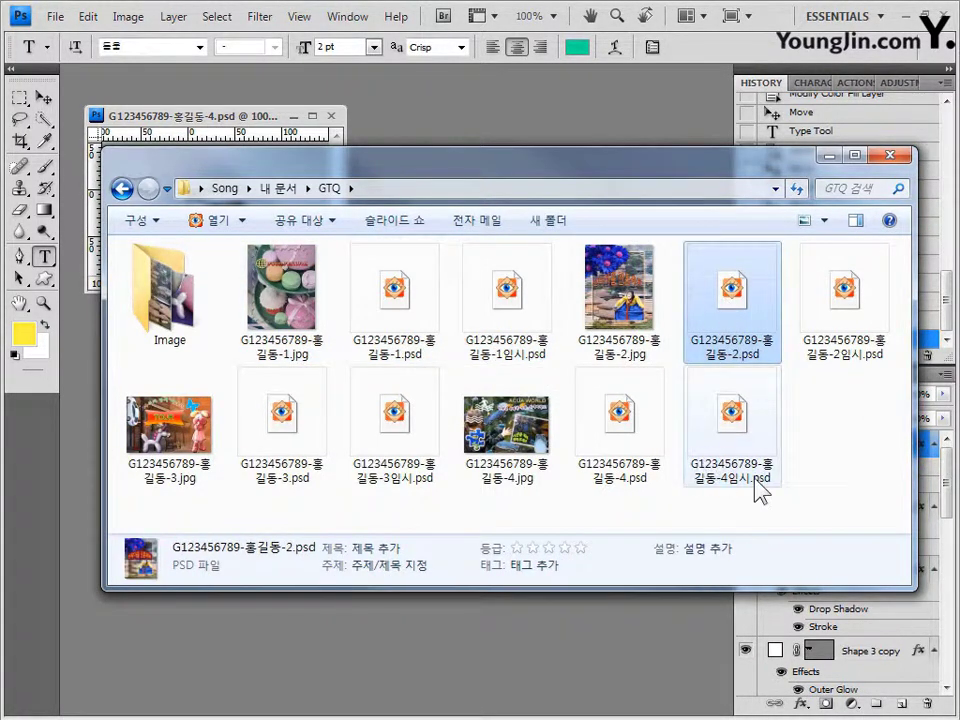